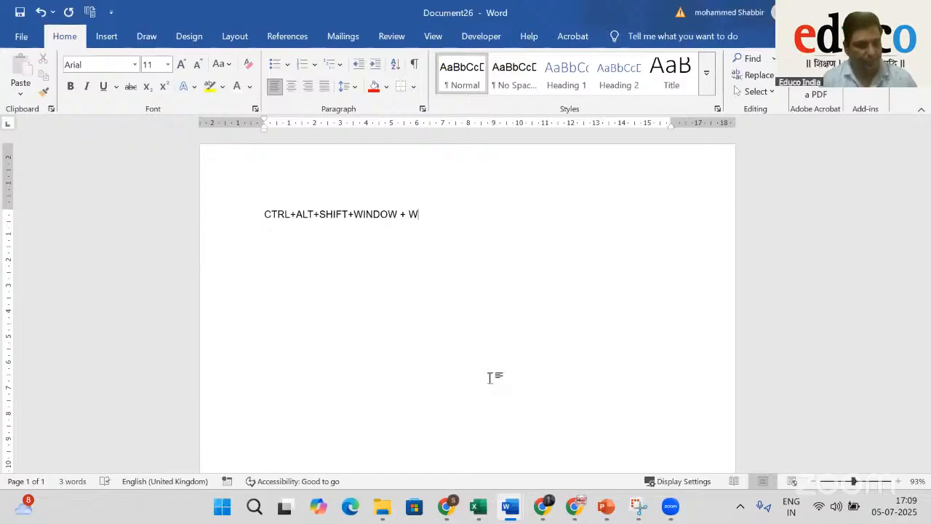
# Replace all of the document's existing text with the word "Educo"
pyautogui.hotkey('ctrl', 'a')
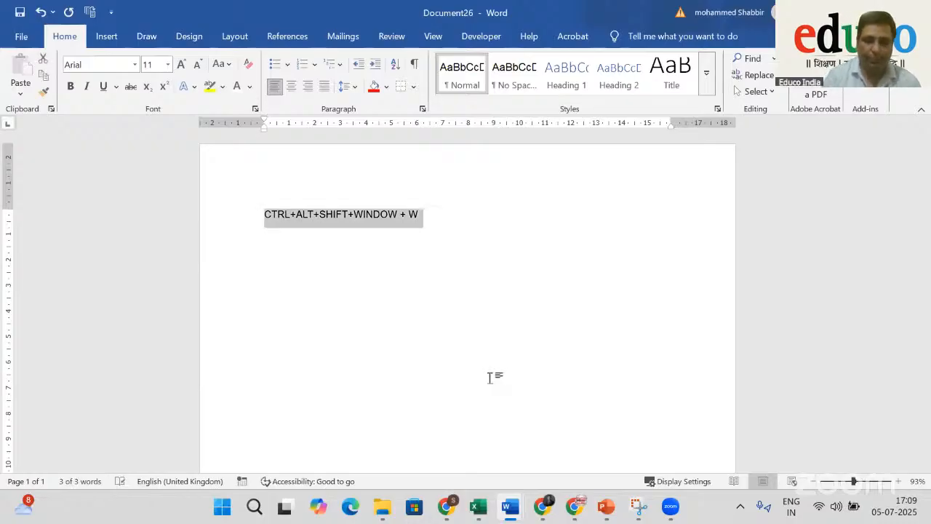
pyautogui.press('Delete')
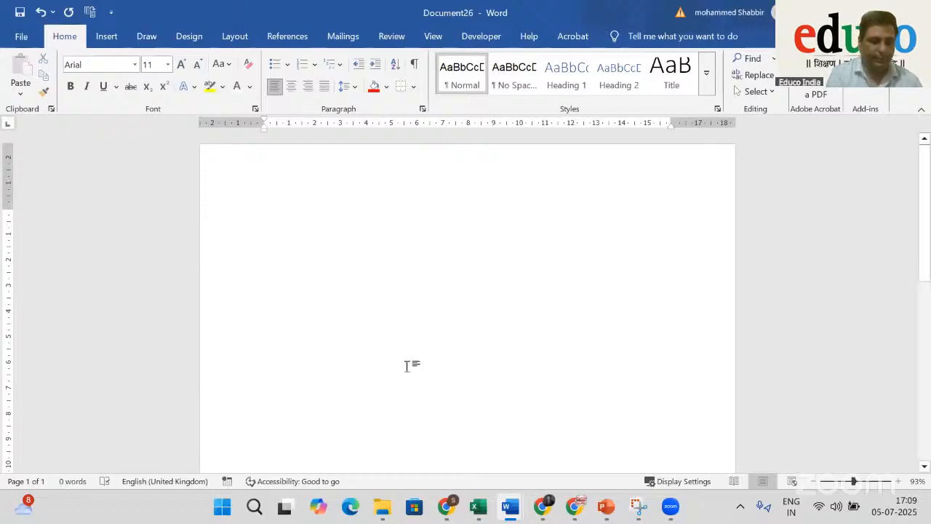
pyautogui.write('Educo')
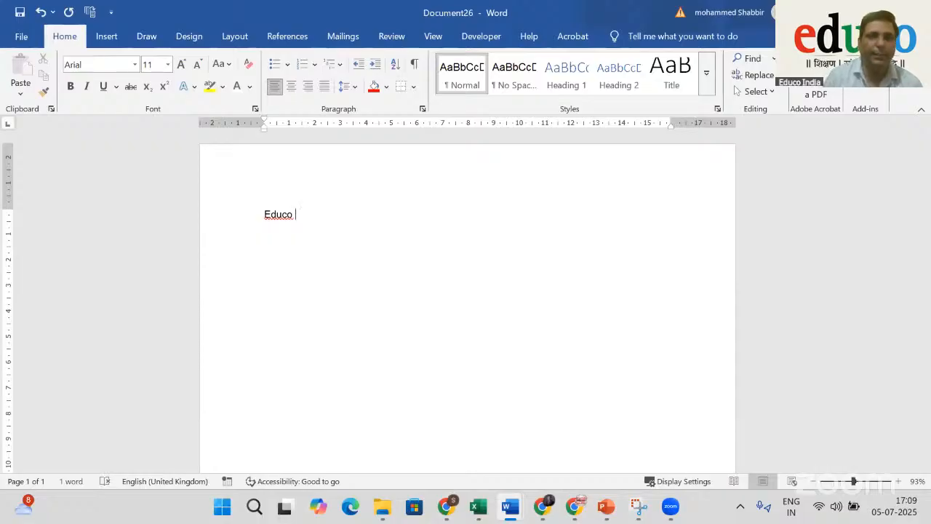
# Try to set the font to Times New Roman at the end of the Educo line without selecting the text
pyautogui.click(108, 65)
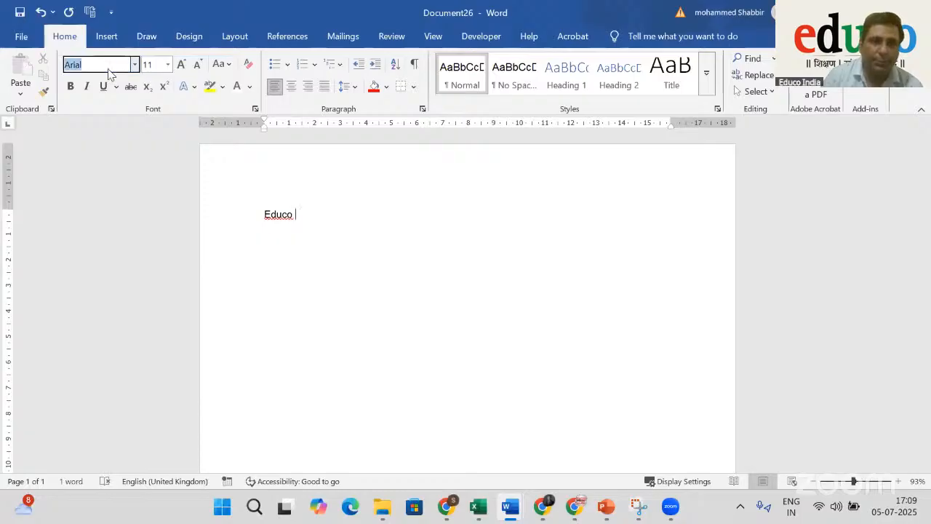
pyautogui.write('Times New Roma')
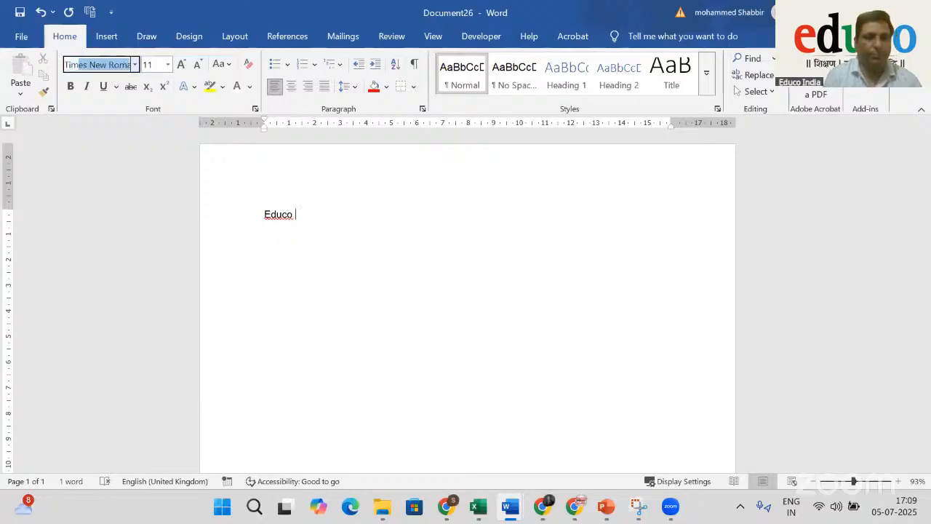
pyautogui.press('Return')
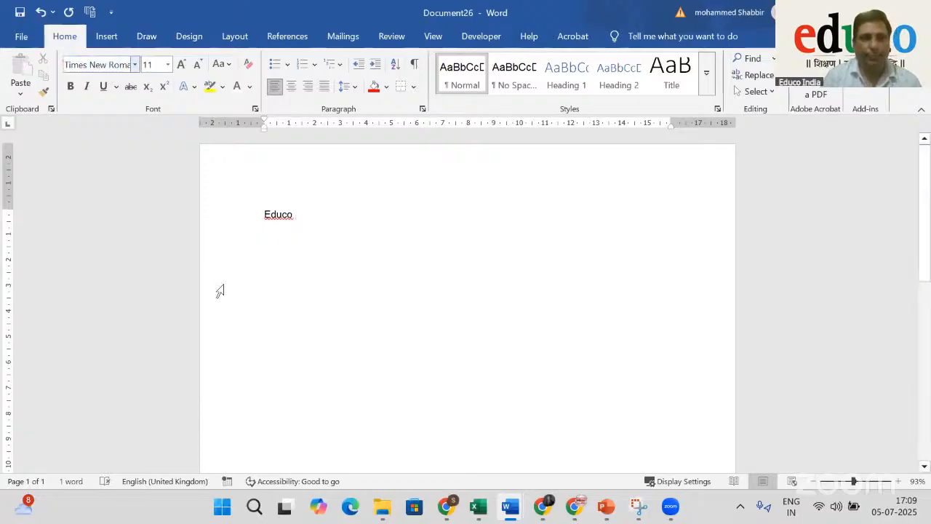
pyautogui.click(431, 206)
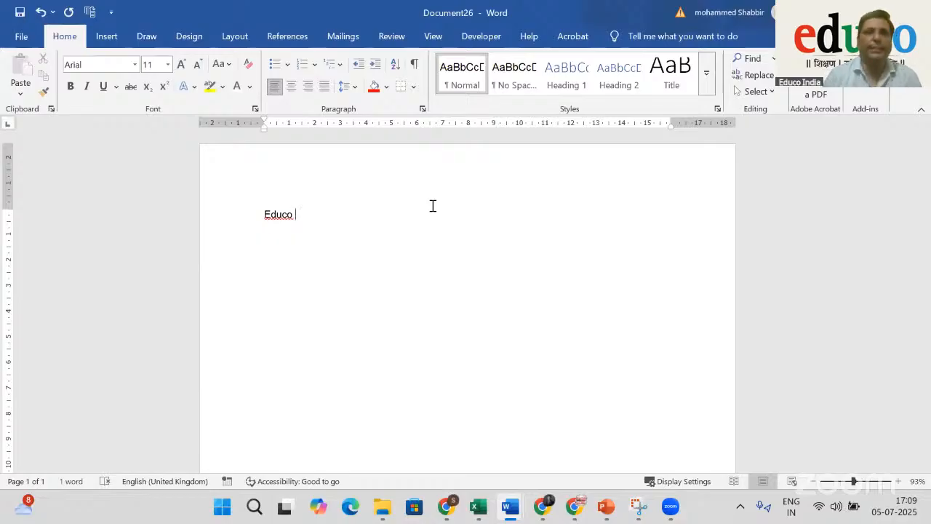
# Select the Educo text and choose Times New Roman, size 14, in the Font dialog
pyautogui.moveTo(320, 214); pyautogui.dragTo(264, 214)
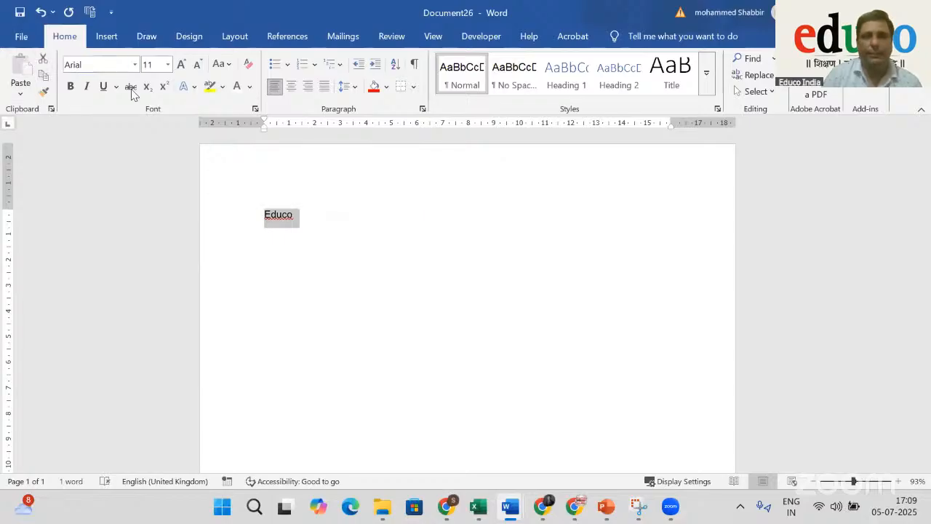
pyautogui.click(678, 189)
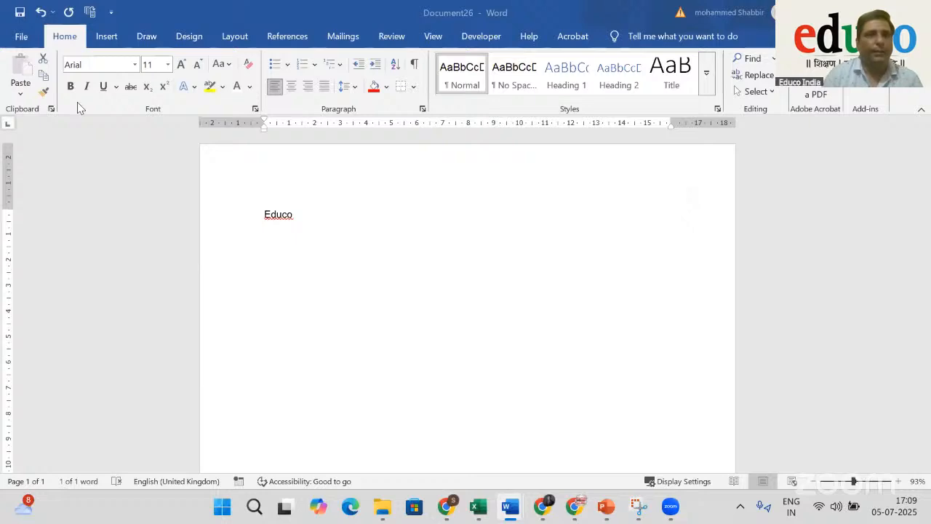
pyautogui.click(256, 108)
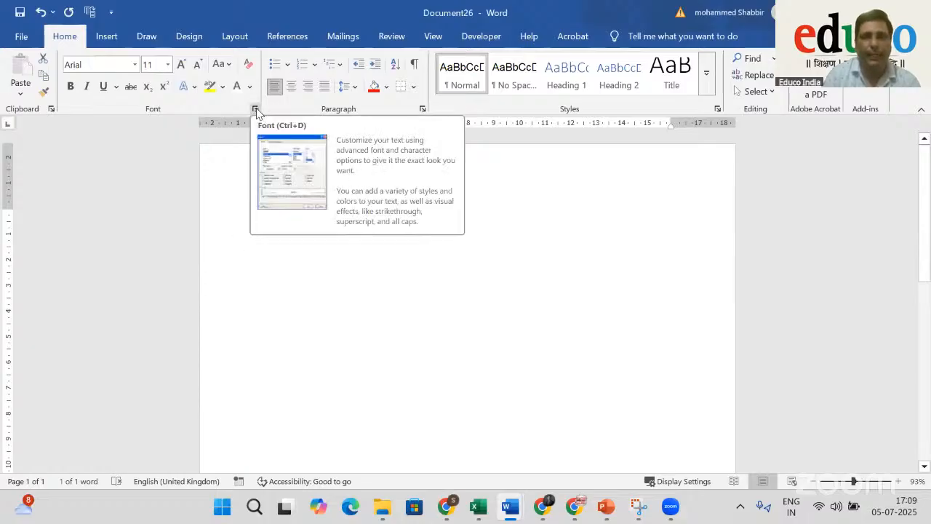
pyautogui.click(255, 110)
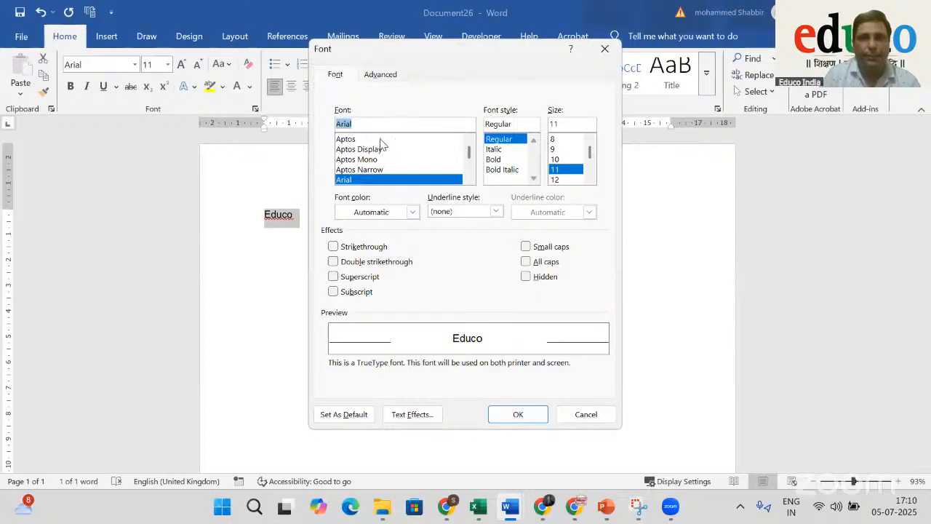
pyautogui.write('tim')
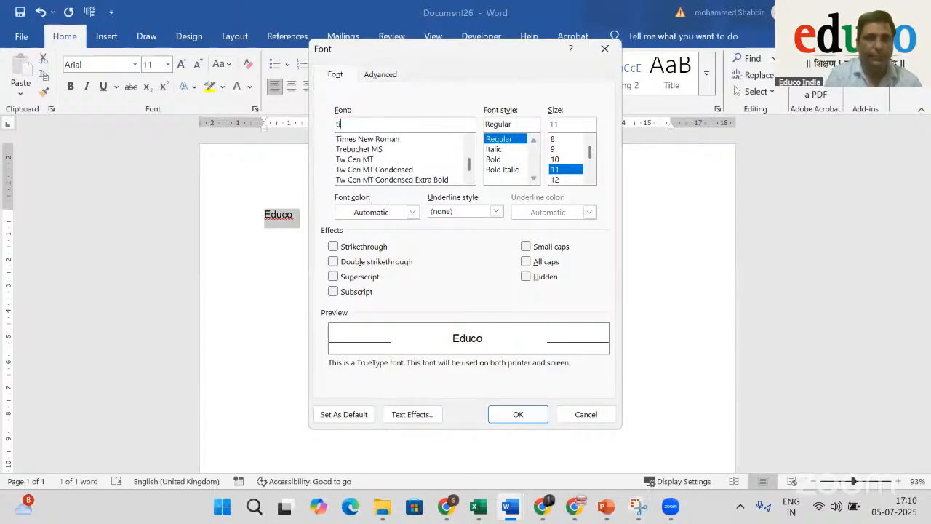
pyautogui.click(371, 140)
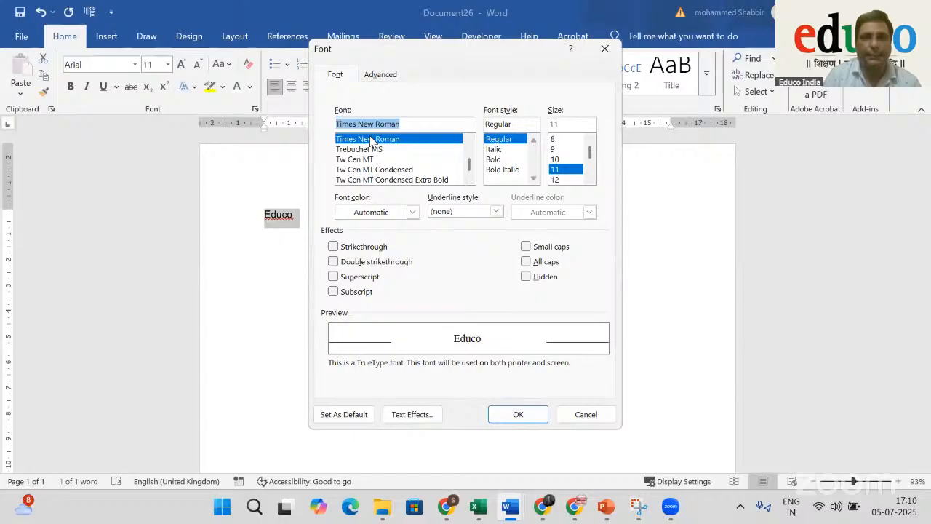
pyautogui.click(591, 174)
pyautogui.click(566, 150)
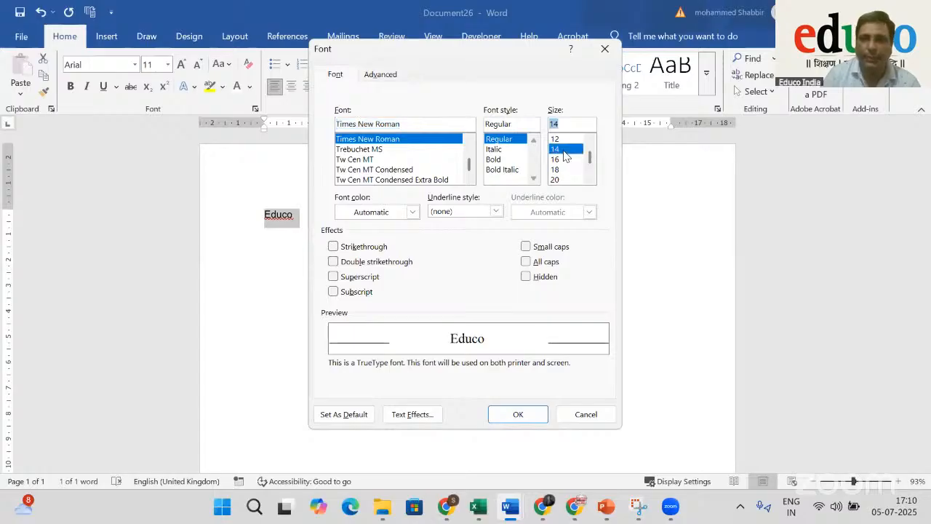
# Set the chosen font settings as the default for all documents based on the Normal.dotm template
pyautogui.click(345, 415)
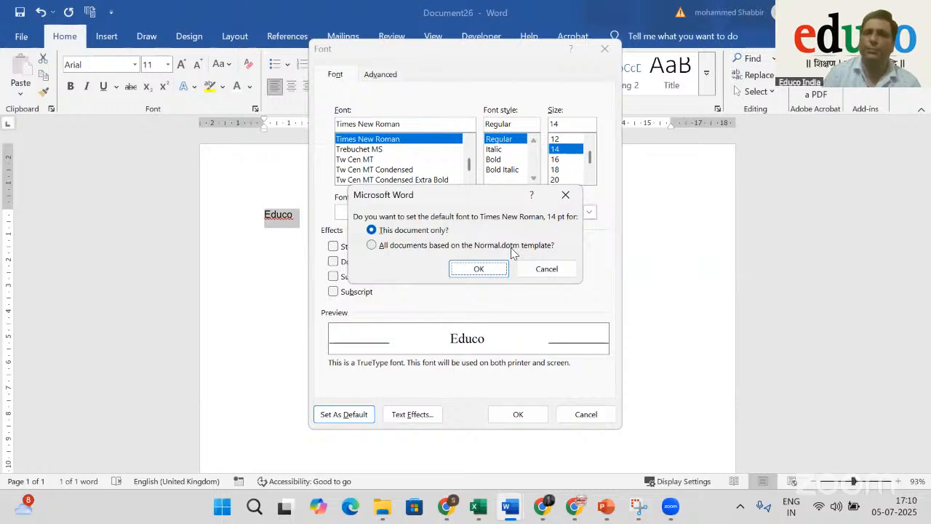
pyautogui.click(395, 248)
pyautogui.click(477, 270)
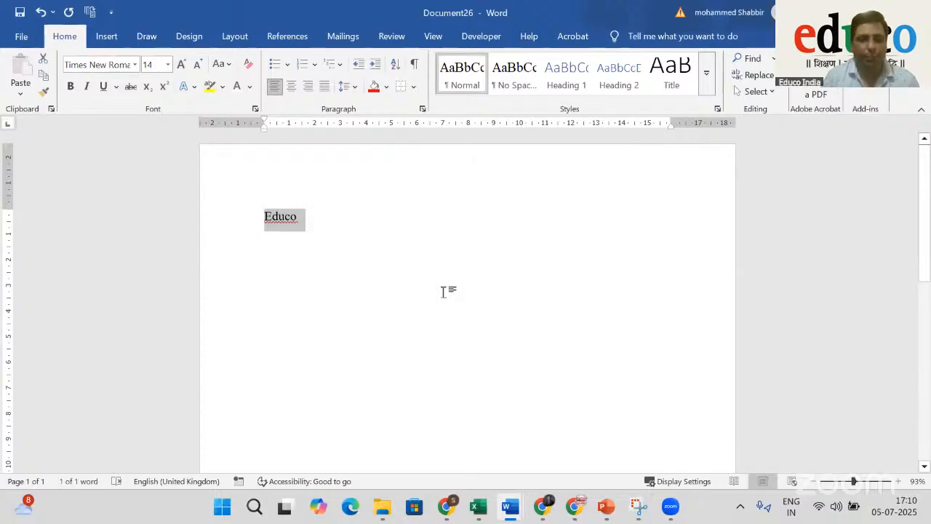
# Create a new blank document and enter the test text "Hshshhhdd sdhdhhd hdhhh hd h" to check the default font
pyautogui.hotkey('ctrl', 'n')
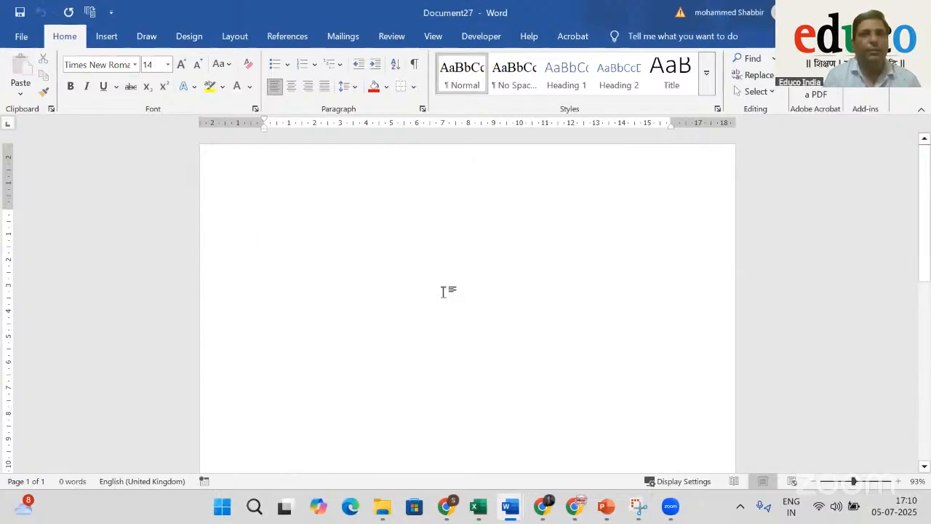
pyautogui.write('h')
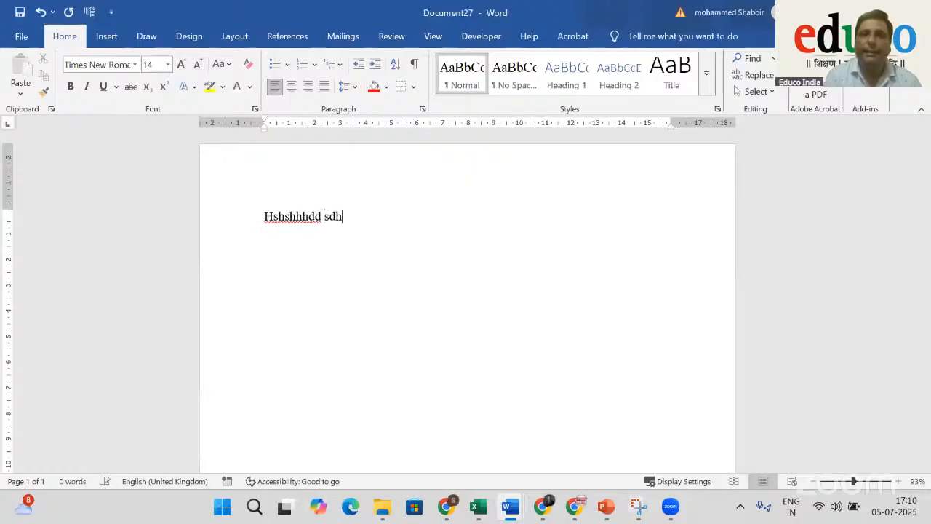
pyautogui.write('shshhdd sdhdhhd hdhh')
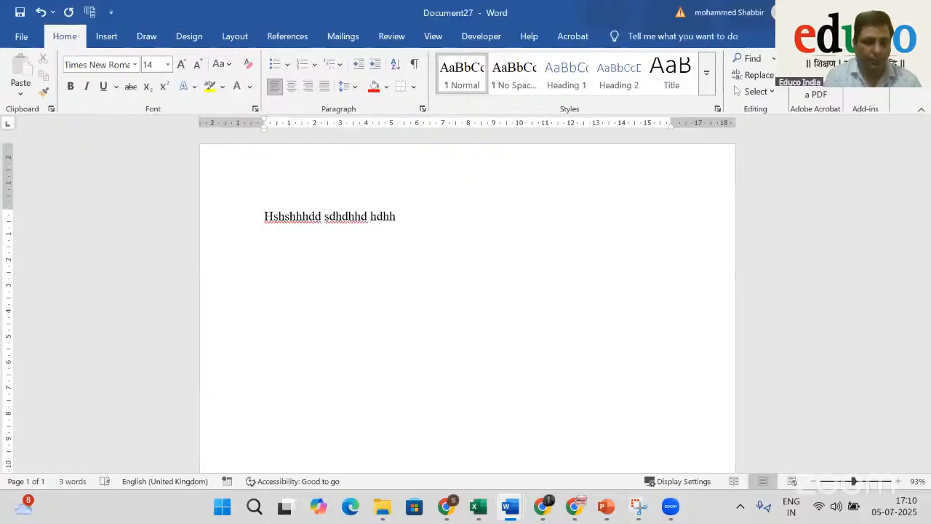
pyautogui.write('h hd h')
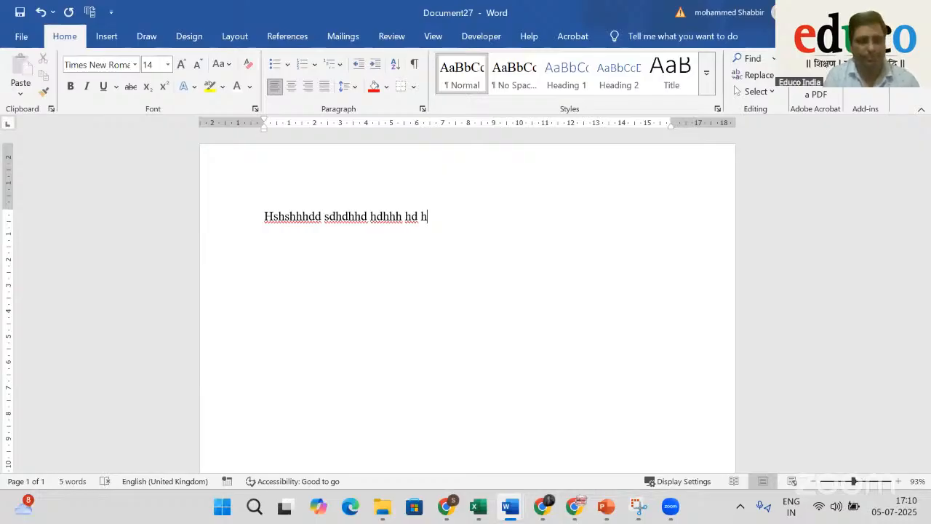
# Select all the test text and close the test document without saving it
pyautogui.hotkey('ctrl', 'a')
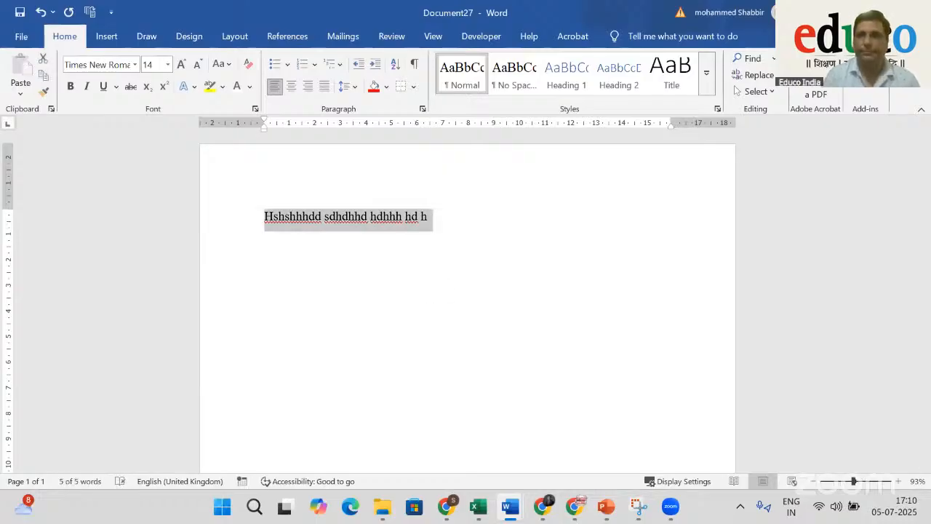
pyautogui.hotkey('ctrl', 'w')
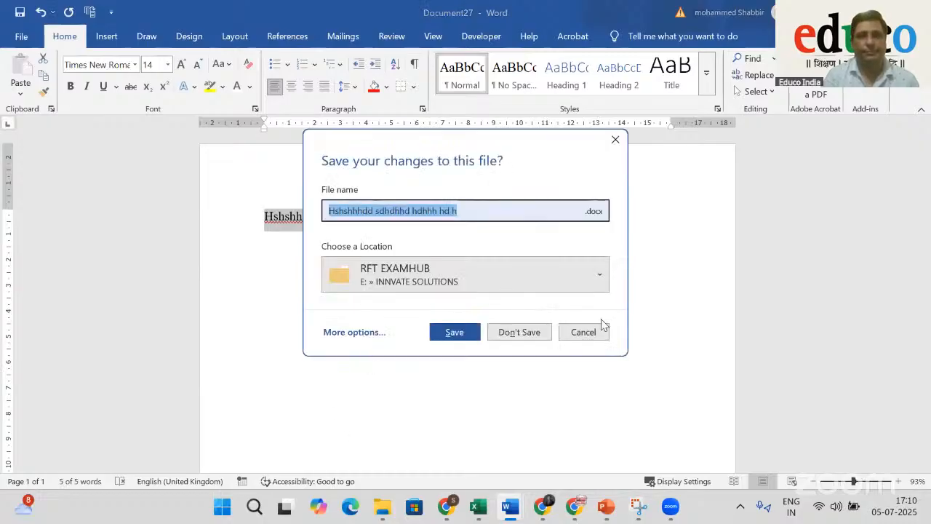
pyautogui.click(526, 332)
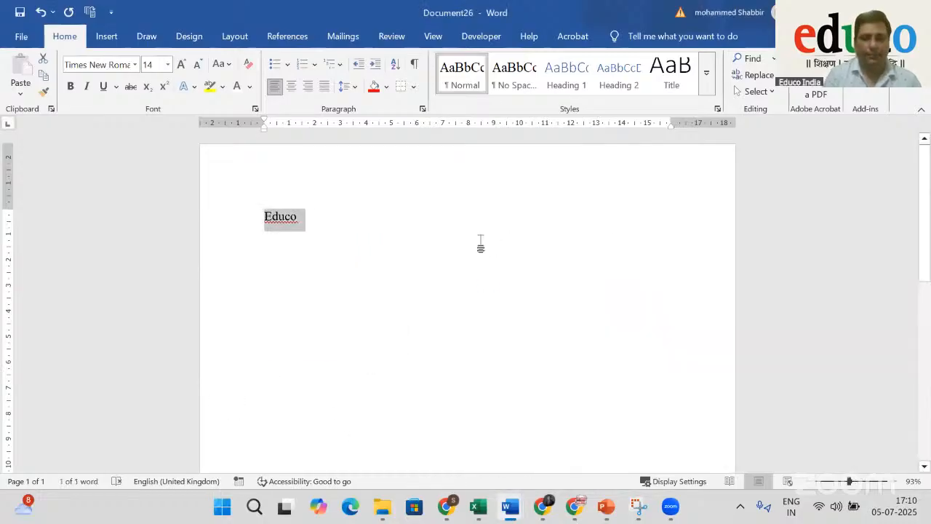
# Remove the trailing space after Educo and add the line "Class- V" below it
pyautogui.click(480, 245)
pyautogui.hotkey('ctrl', 'a')
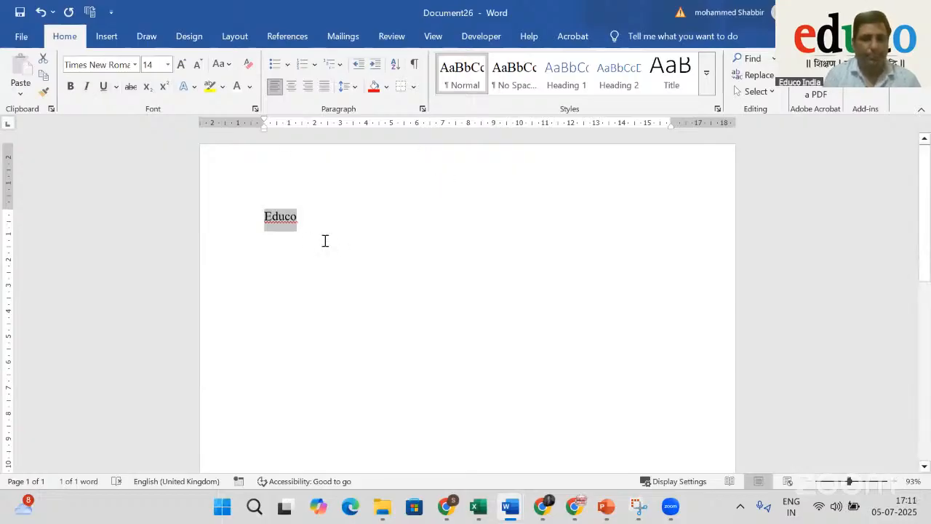
pyautogui.click(360, 217)
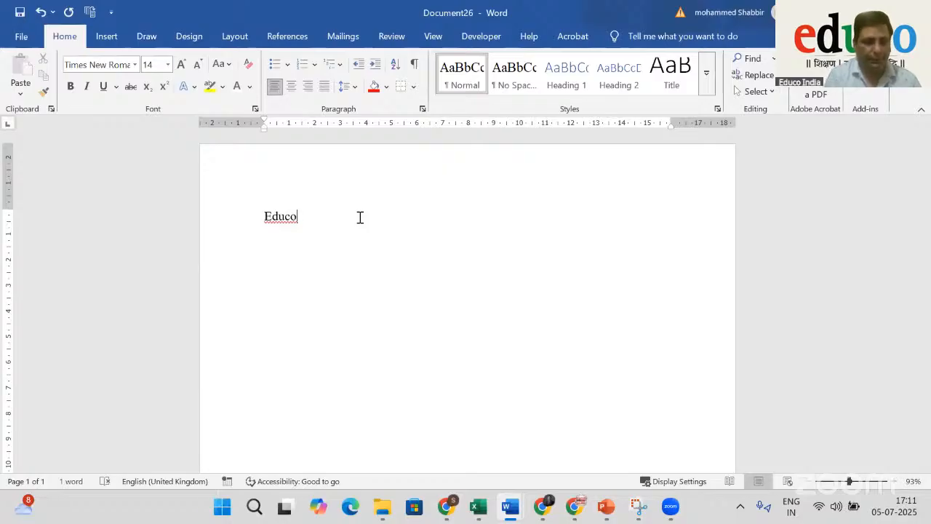
pyautogui.press('Return')
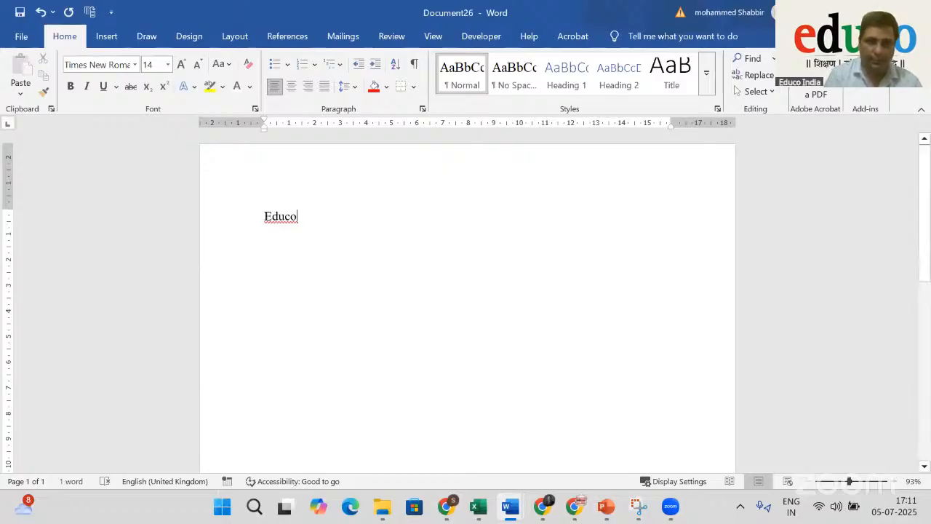
pyautogui.write('Cla')
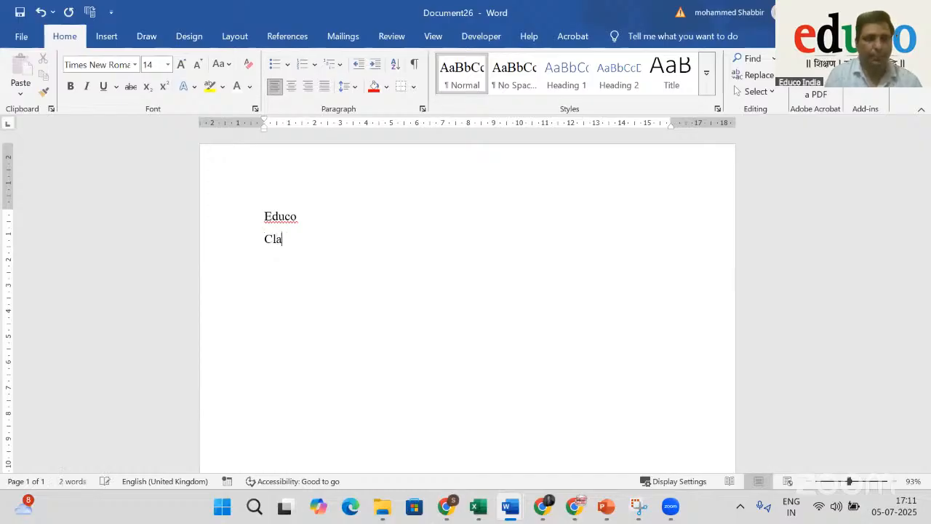
pyautogui.write('ss- V')
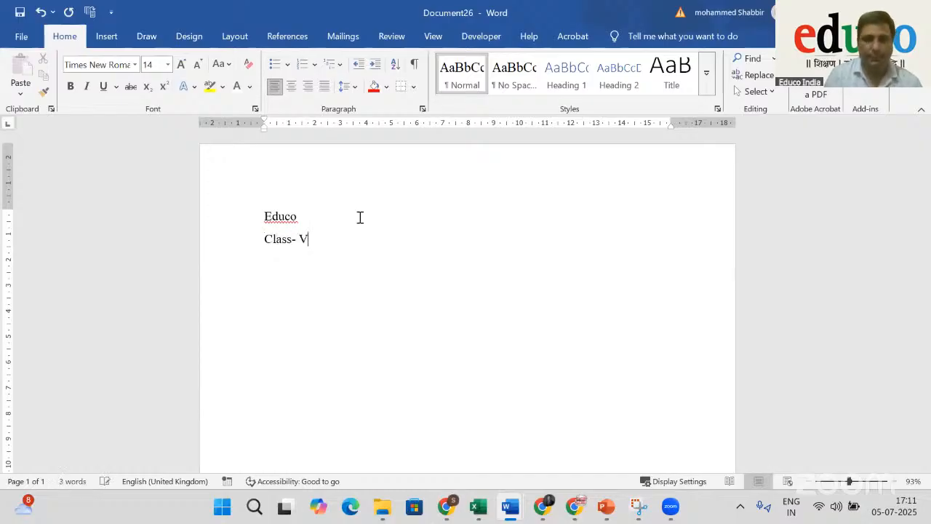
# Add a third line reading "Exam Date :05th july" below the class line
pyautogui.press('Return')
pyautogui.write('Exa')
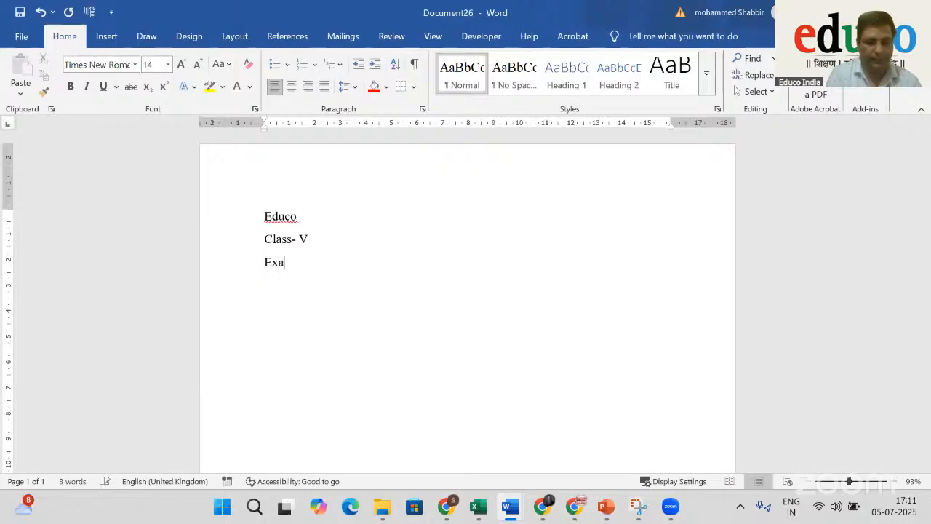
pyautogui.write('m Date')
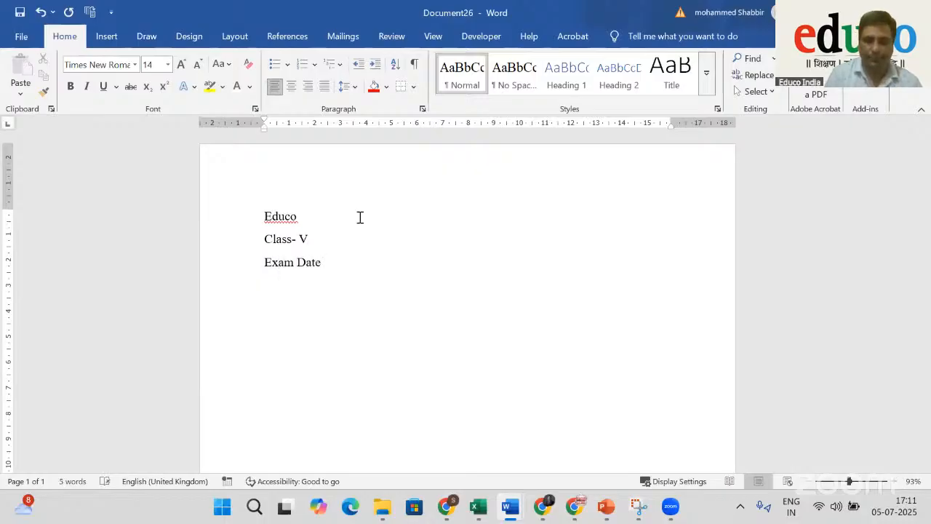
pyautogui.write(' :05')
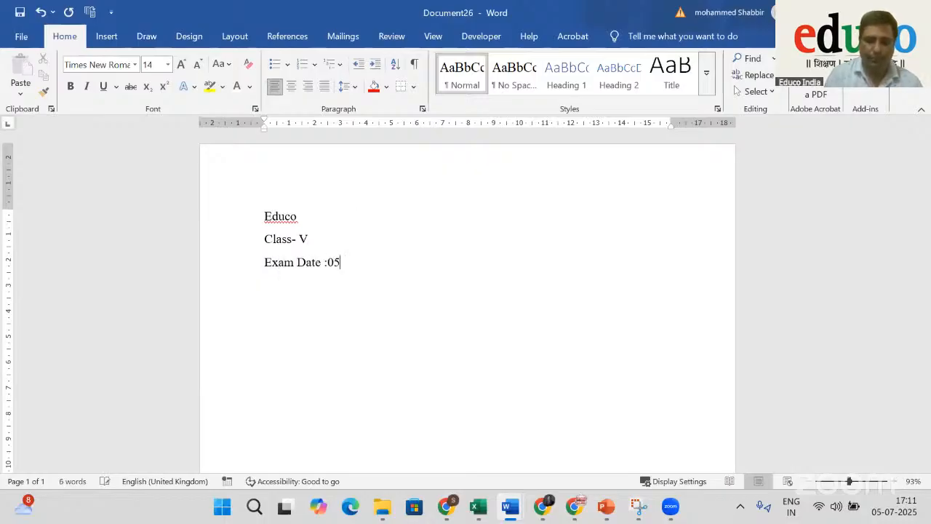
pyautogui.write('th july')
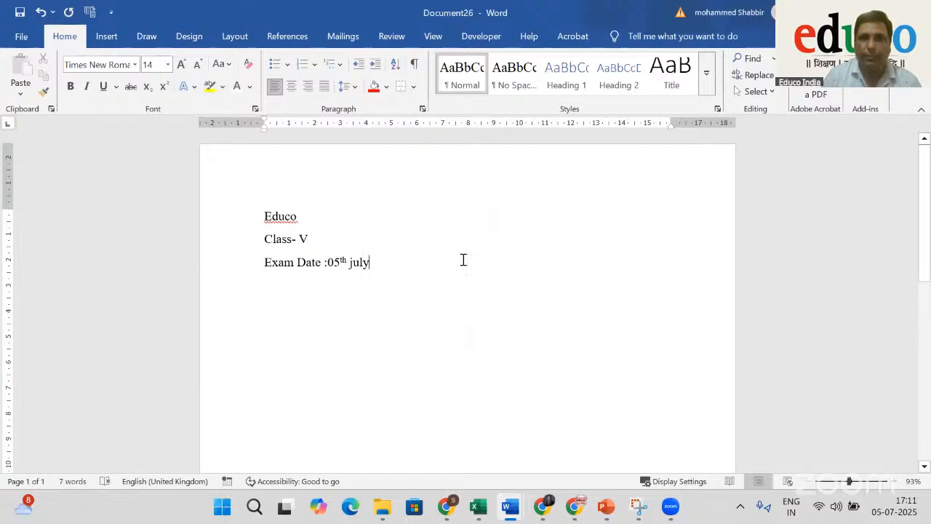
# Select all three heading lines, from Educo to the exam date, and centre them on the page
pyautogui.hotkey('shift', 'Up')
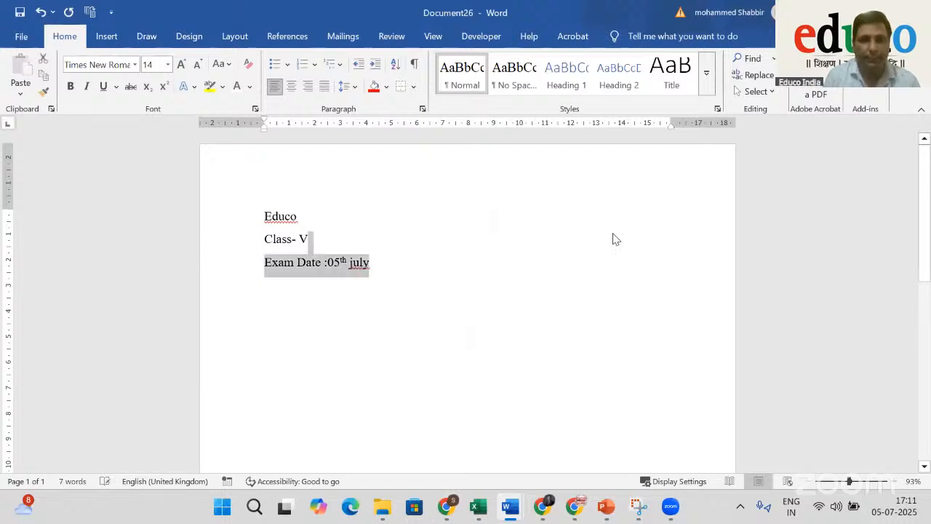
pyautogui.hotkey('shift', 'Up')
pyautogui.hotkey('shift', 'Home')
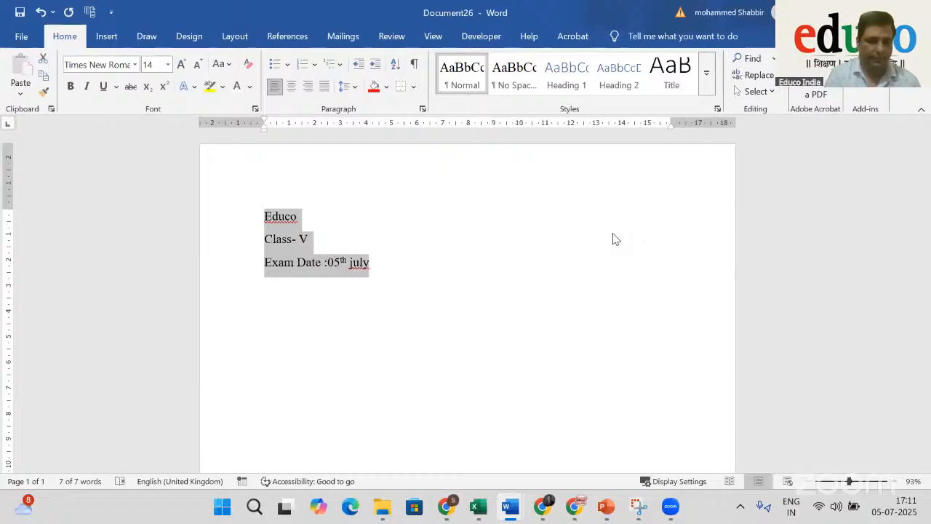
pyautogui.hotkey('ctrl', 'e')
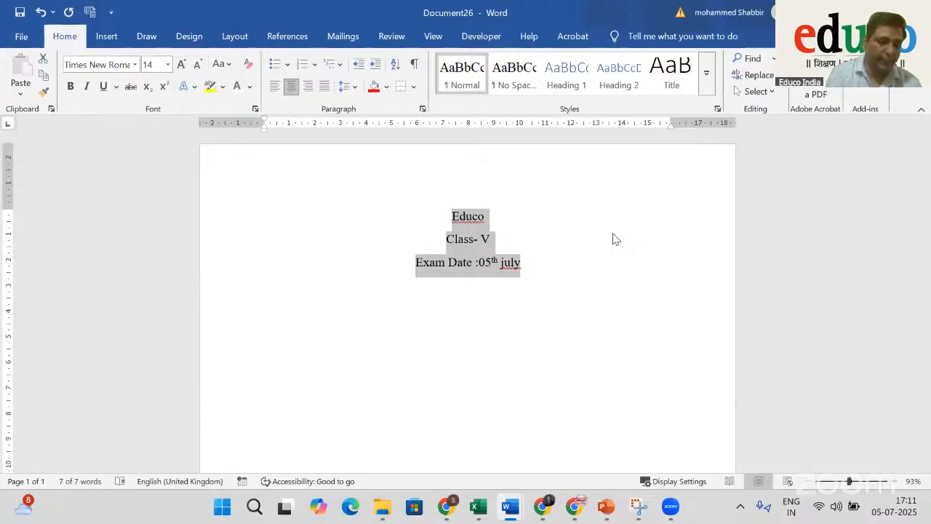
# Try right, left and justified alignment on the three selected heading lines and return them to centred
pyautogui.hotkey('ctrl', 'r')
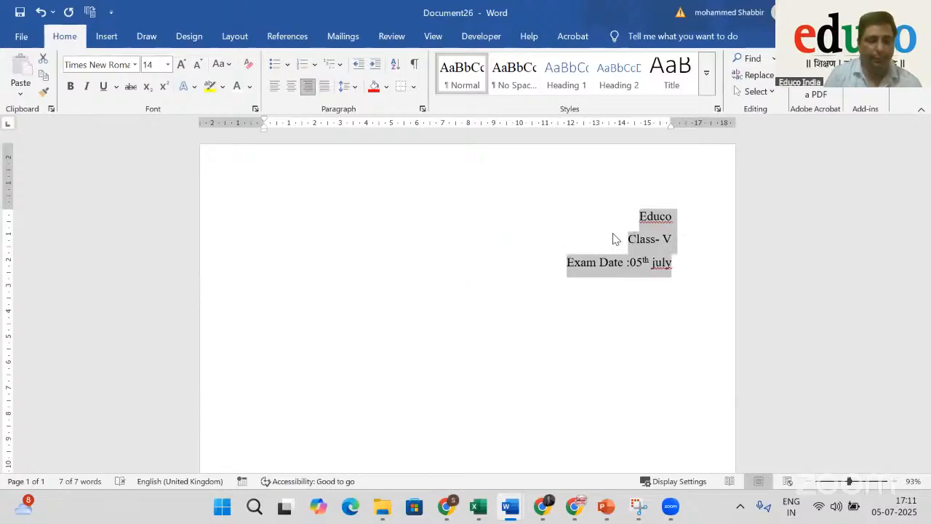
pyautogui.hotkey('ctrl', 'l')
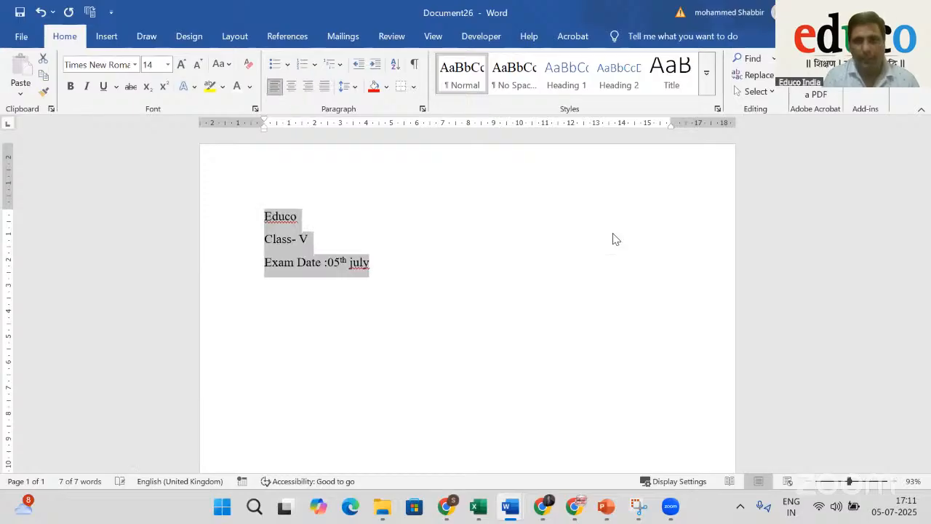
pyautogui.hotkey('ctrl', 'e')
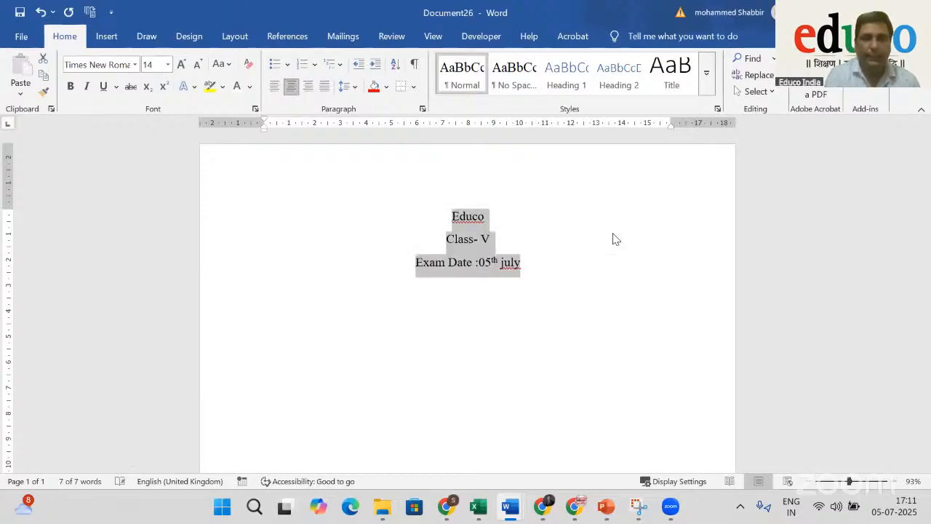
pyautogui.click(277, 88)
pyautogui.click(292, 89)
pyautogui.click(309, 89)
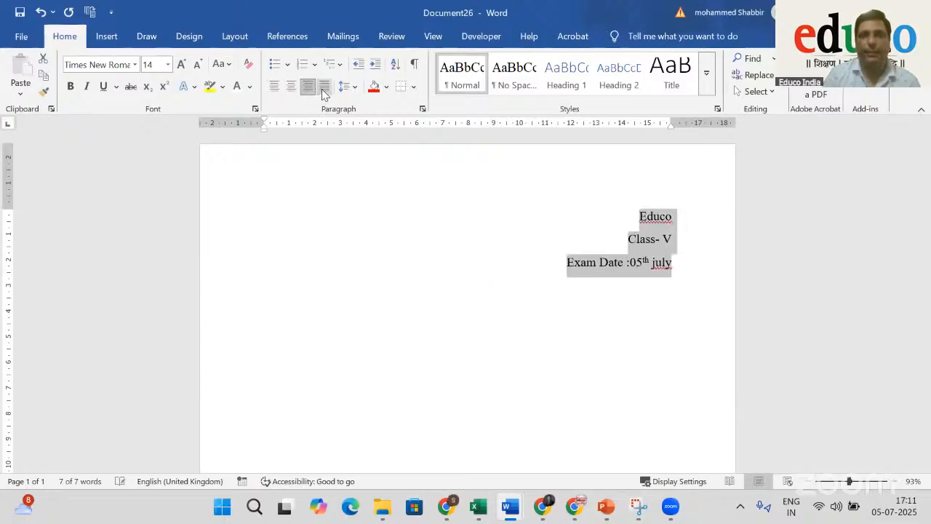
pyautogui.click(323, 88)
pyautogui.click(308, 87)
pyautogui.click(275, 88)
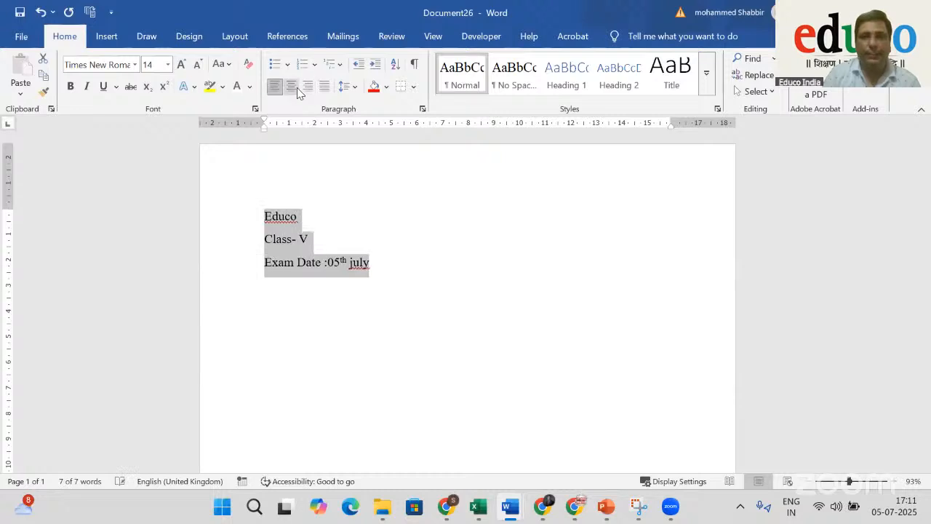
pyautogui.click(294, 88)
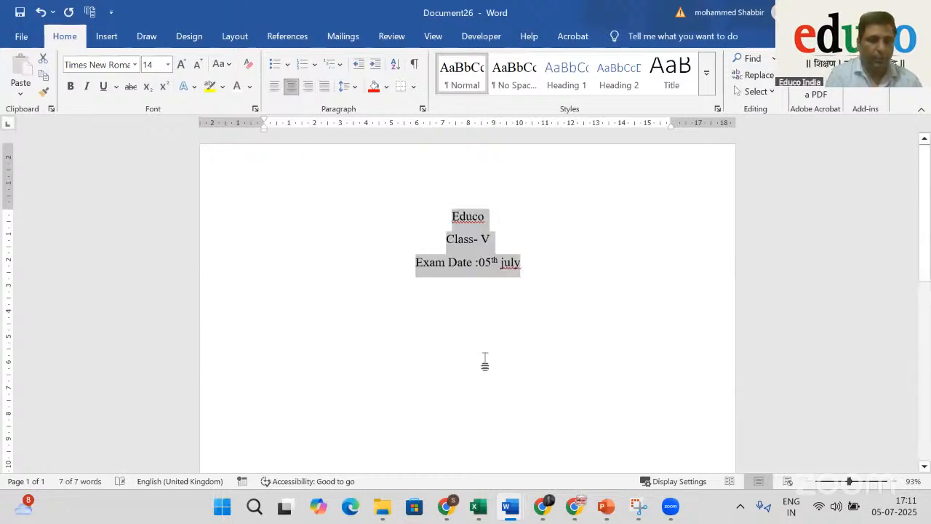
pyautogui.hotkey('ctrl', 'r')
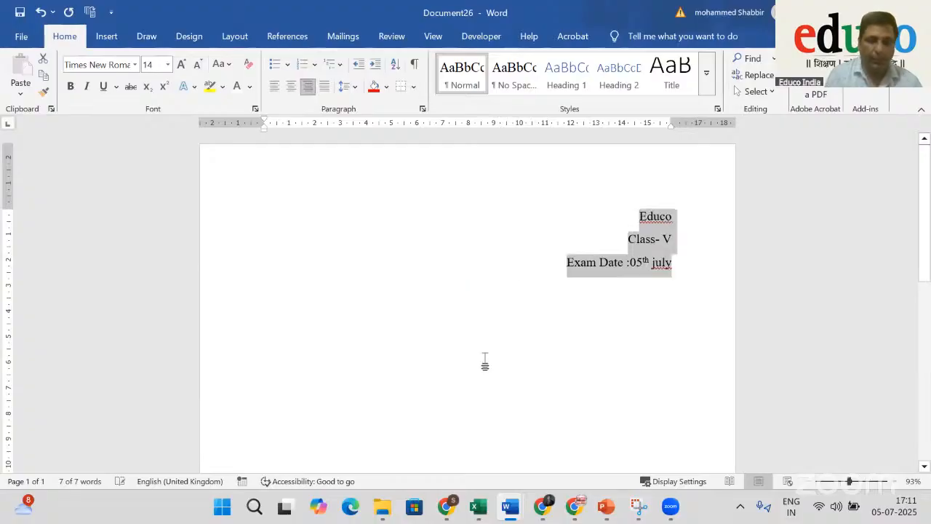
pyautogui.hotkey('ctrl', 'l')
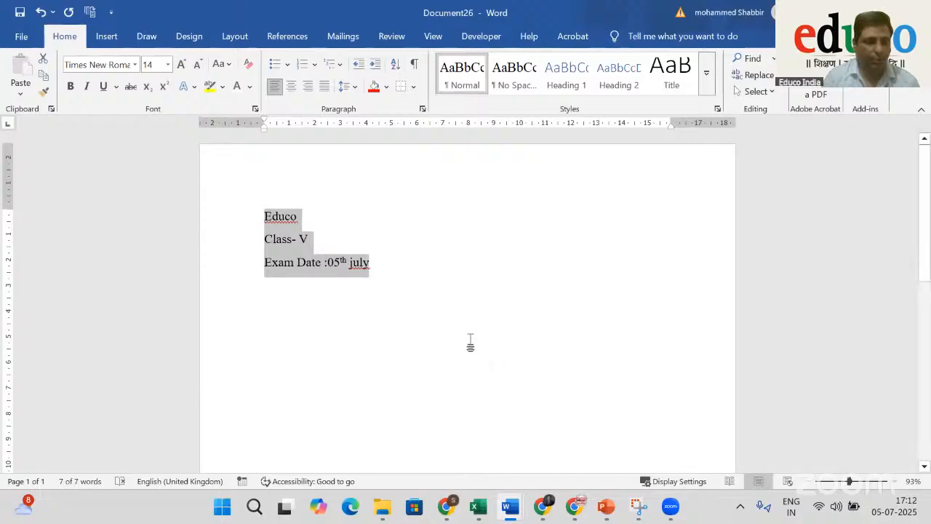
pyautogui.hotkey('ctrl', 'e')
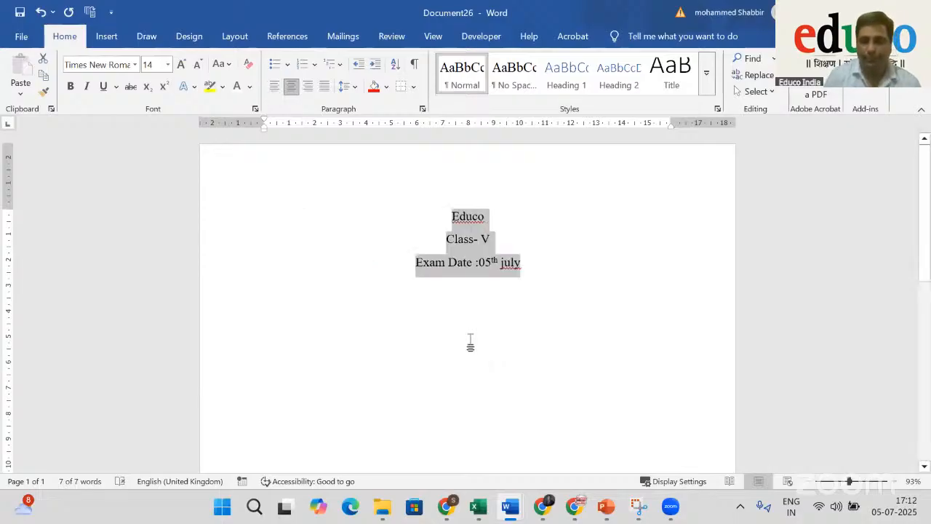
# Start a new left-aligned line below the exam date
pyautogui.press('Right')
pyautogui.press('Return')
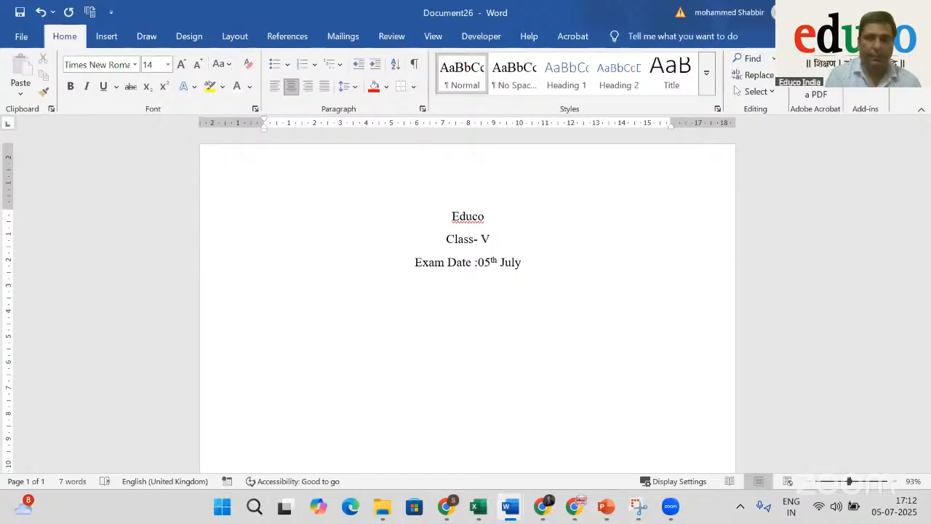
pyautogui.hotkey('ctrl', 'l')
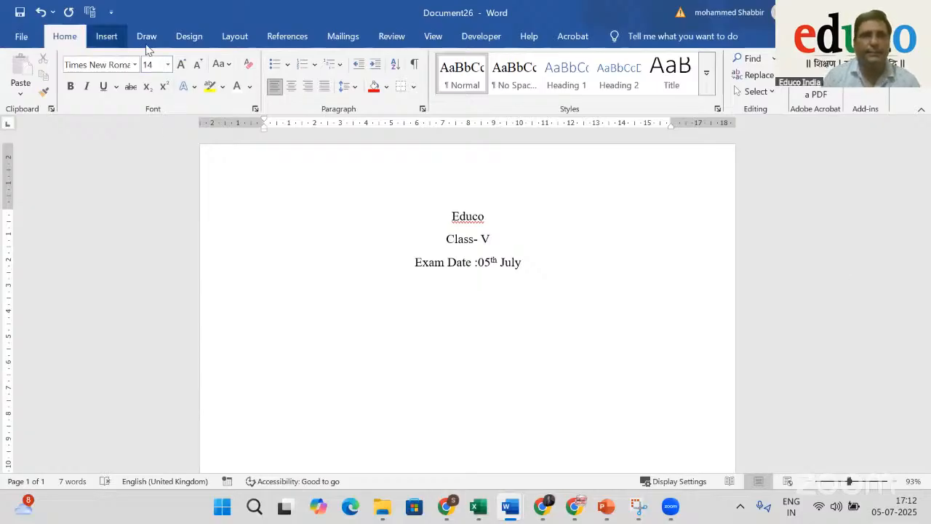
pyautogui.click(106, 36)
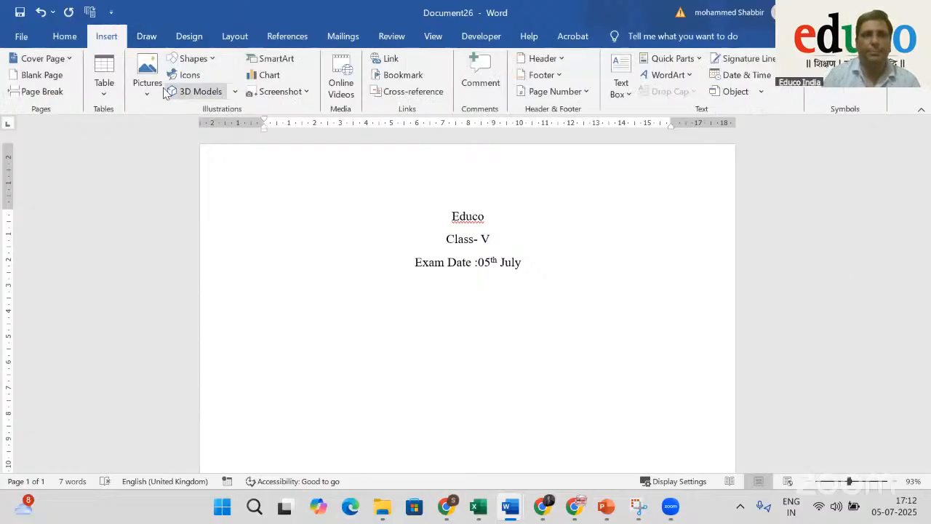
pyautogui.click(193, 58)
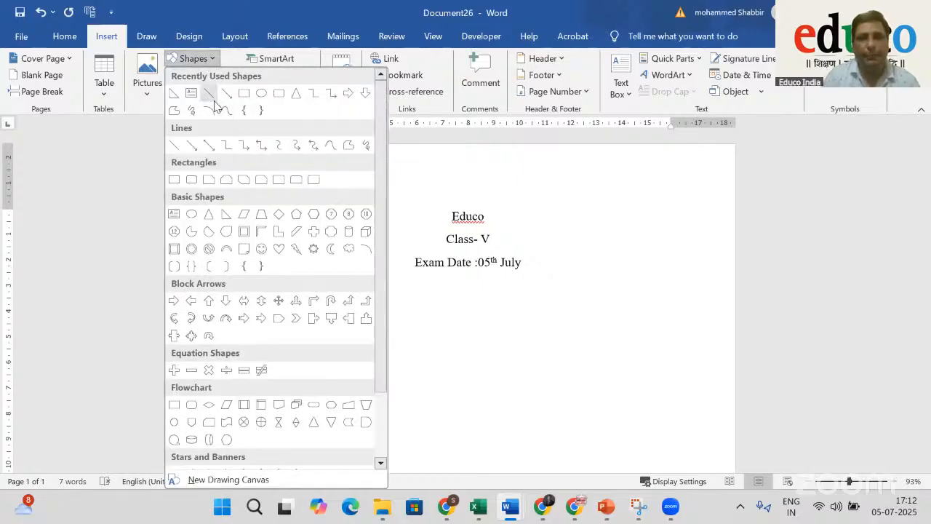
pyautogui.click(508, 247)
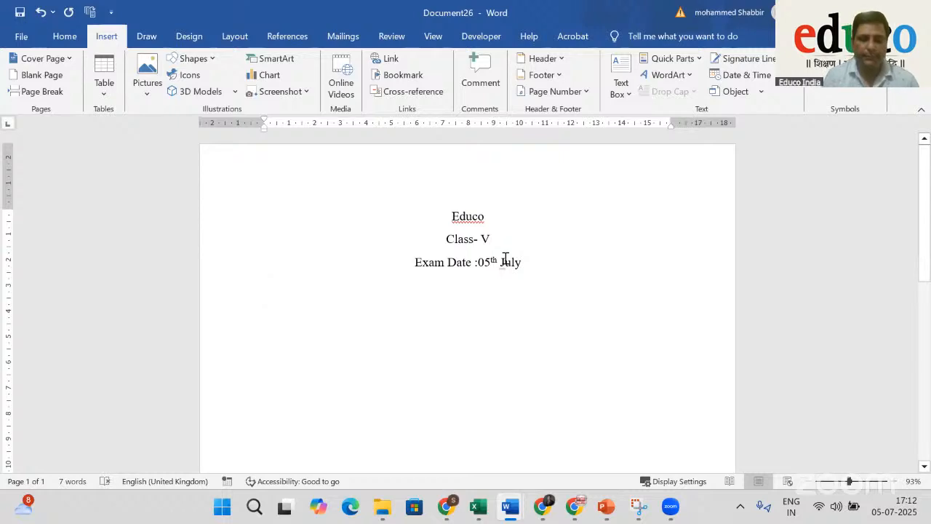
# Insert a single full-width horizontal line under the exam date by autoformatting three hyphens
pyautogui.write('---')
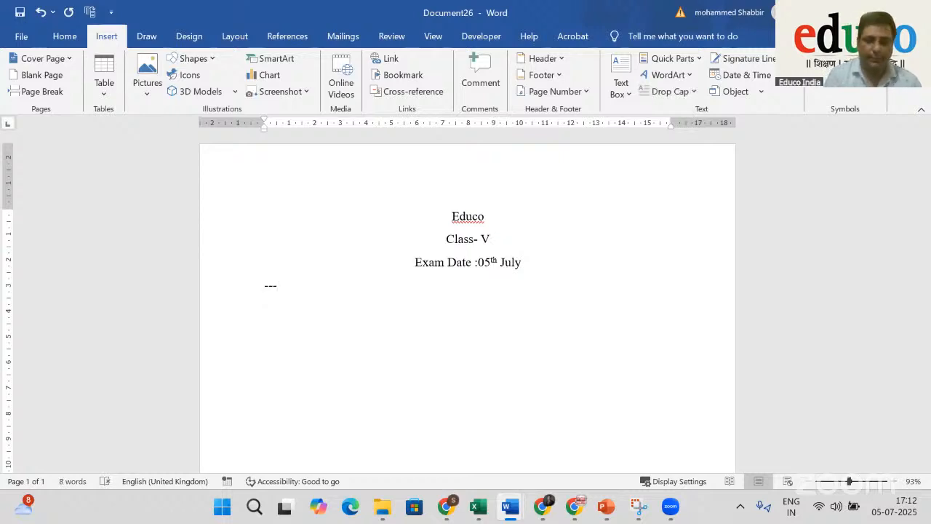
pyautogui.press('Return')
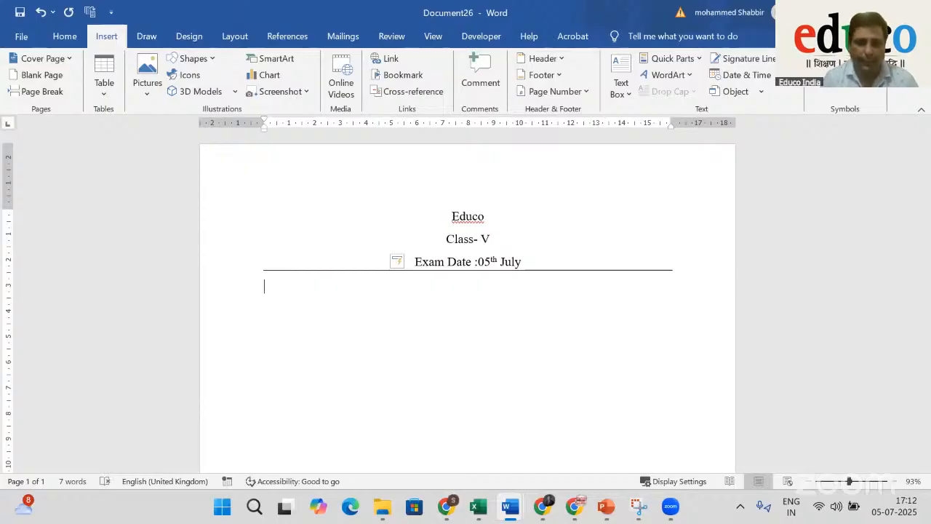
# Add a double, a thick triple and a wavy horizontal line below the single one using "===", "###" and "~~~"
pyautogui.write('---')
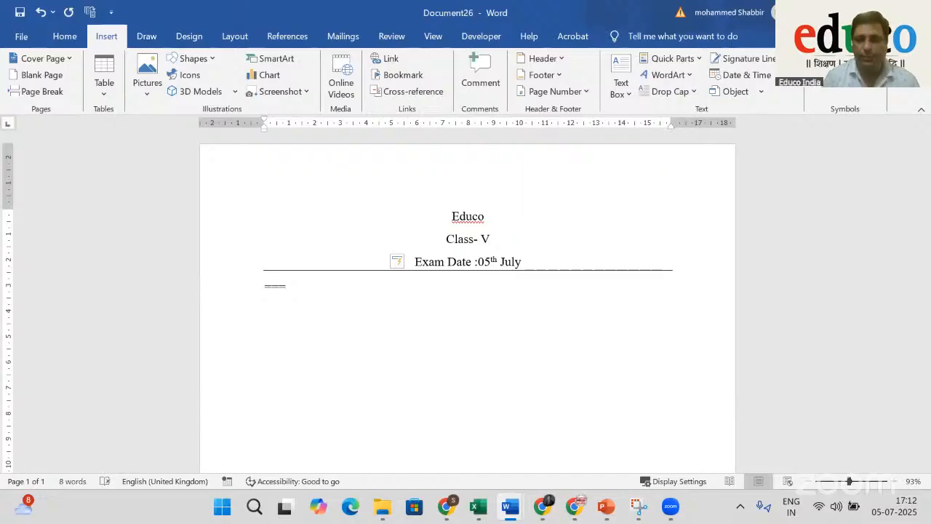
pyautogui.press('Return')
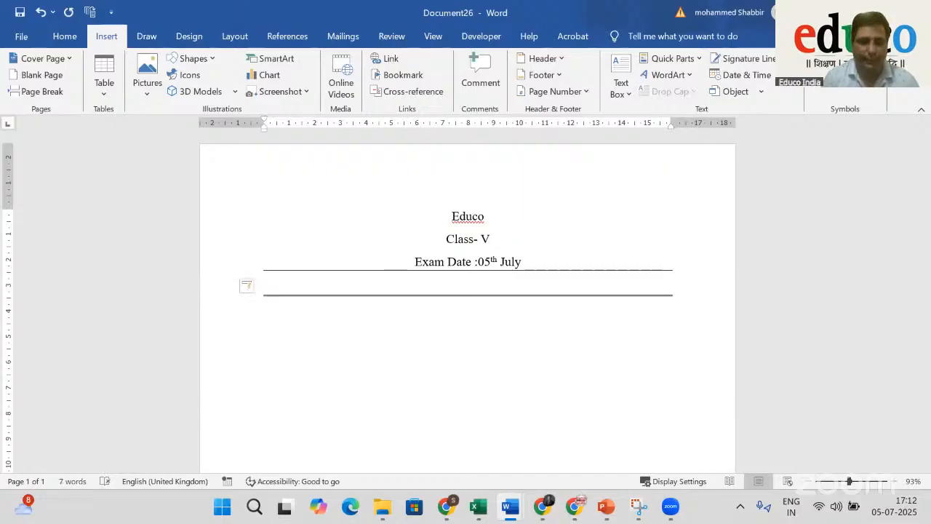
pyautogui.write('===')
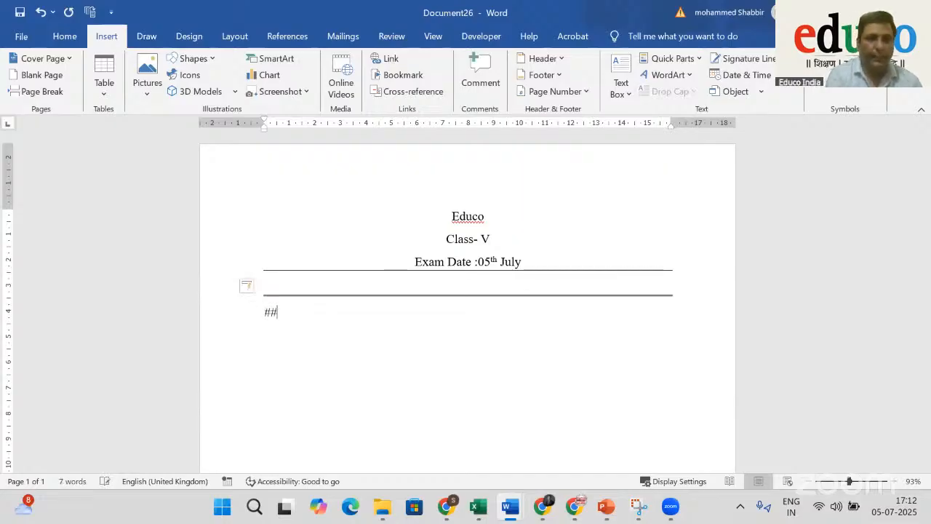
pyautogui.press('Return')
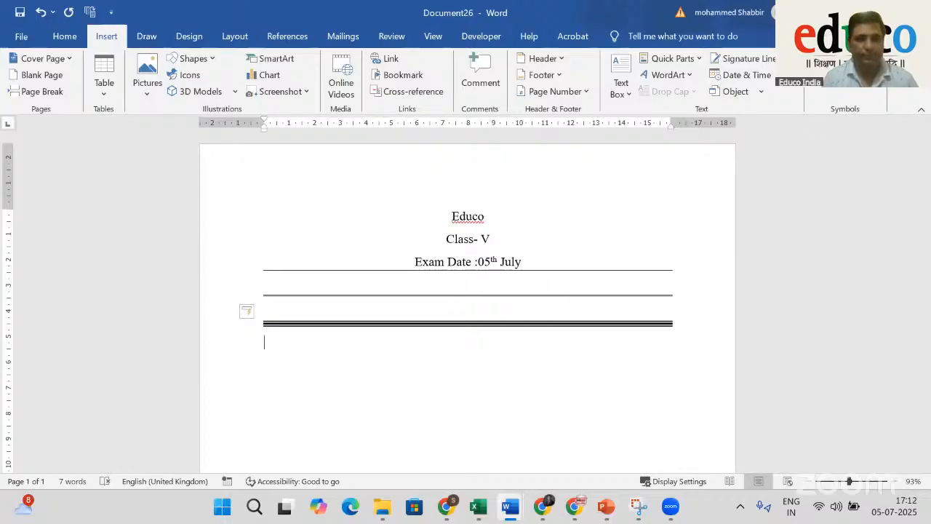
pyautogui.write('~~~')
pyautogui.press('Return')
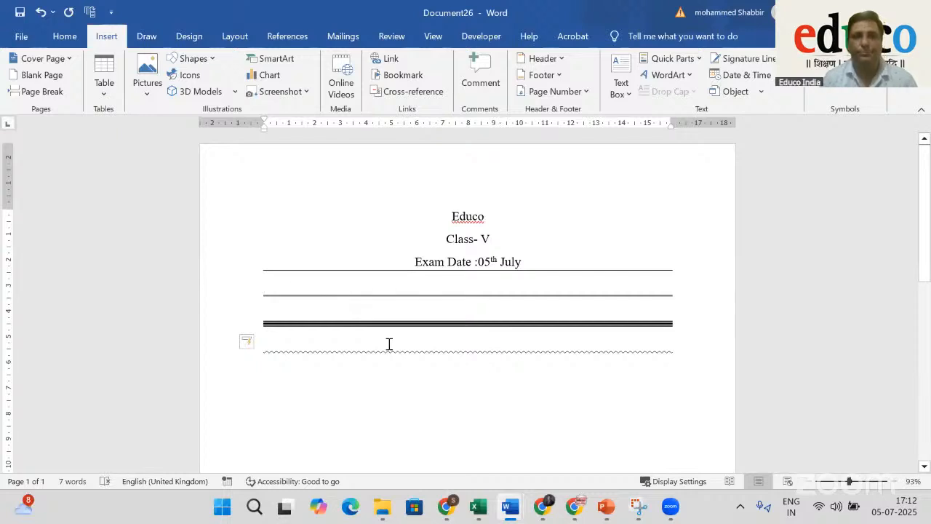
# Undo the wavy, thick triple and double lines, leaving only the single line under the exam date
pyautogui.click(657, 343)
pyautogui.hotkey('ctrl', 'z')
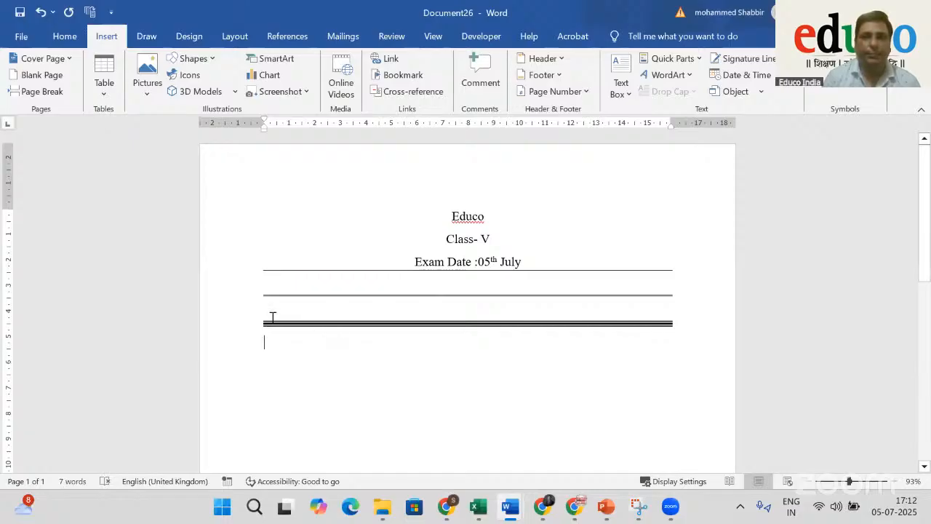
pyautogui.hotkey('ctrl', 'z')
pyautogui.hotkey('ctrl', 'z')
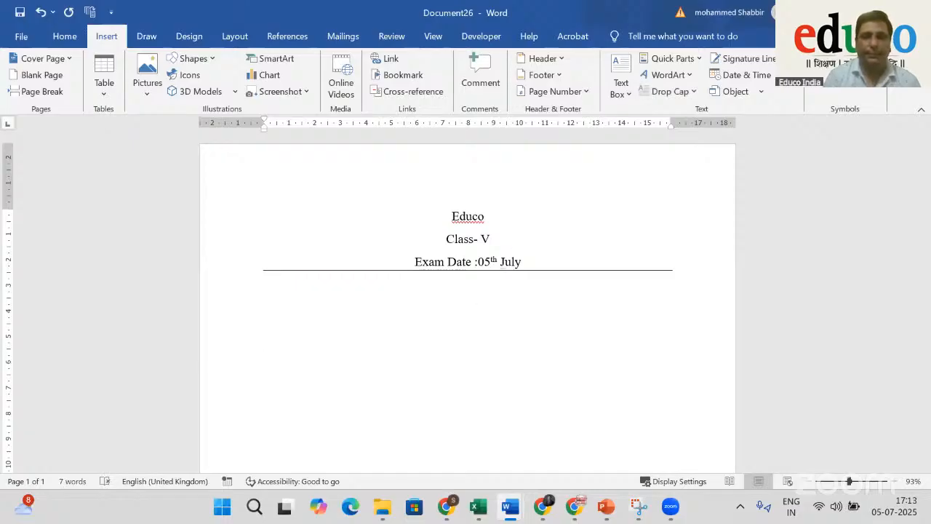
# Try adding blank lines after the exam date to shift the horizontal line down, and remove them again
pyautogui.press('Return')
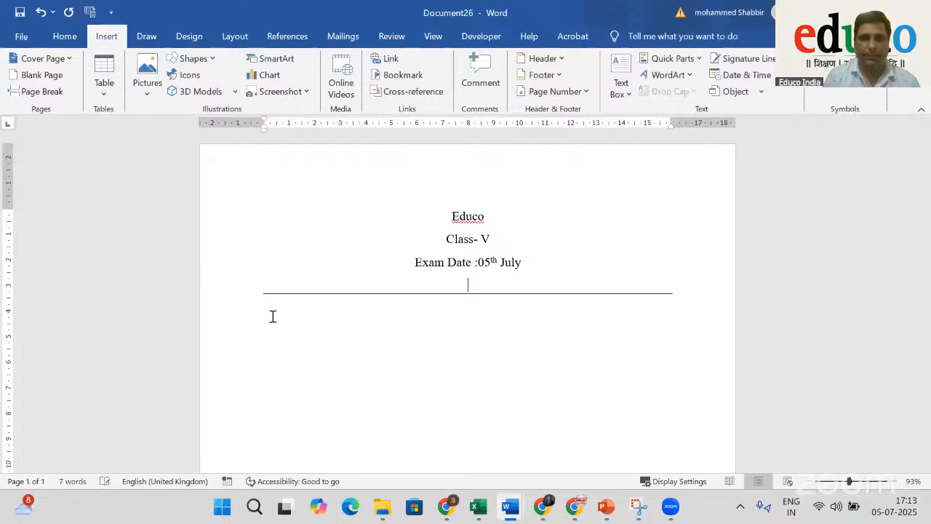
pyautogui.press('BackSpace')
pyautogui.press('Return')
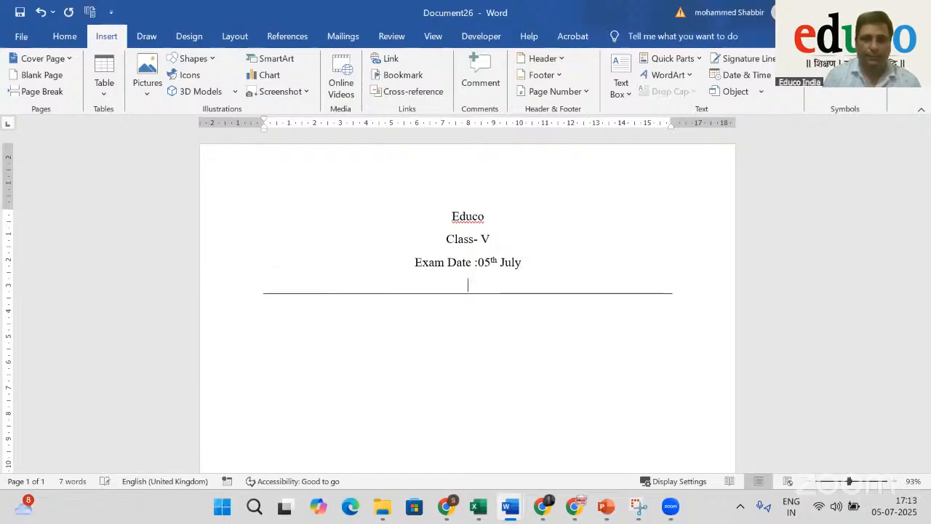
pyautogui.press('BackSpace')
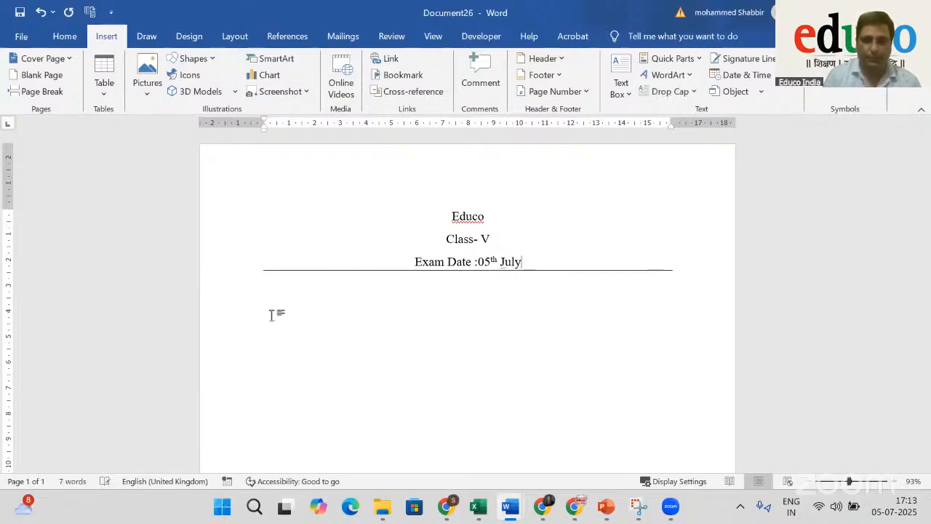
pyautogui.press('Return')
pyautogui.press('Return')
pyautogui.press('BackSpace')
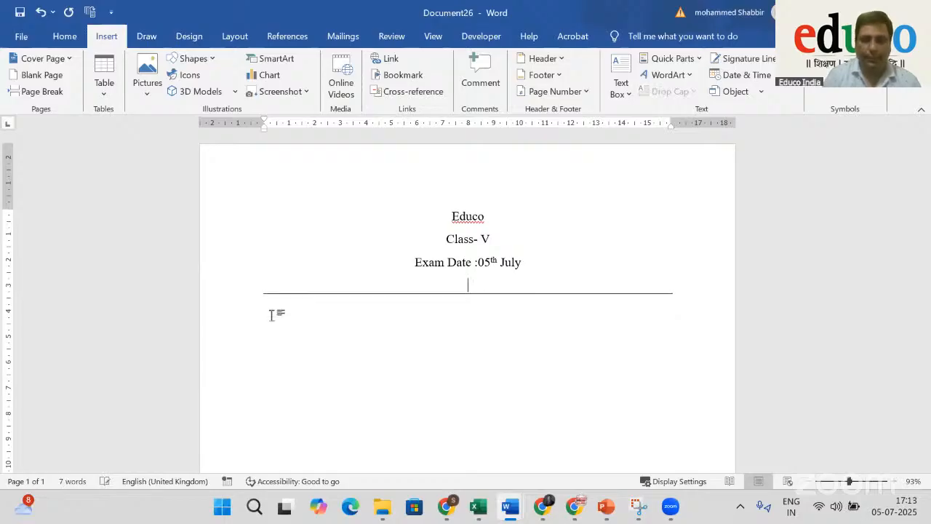
pyautogui.press('BackSpace')
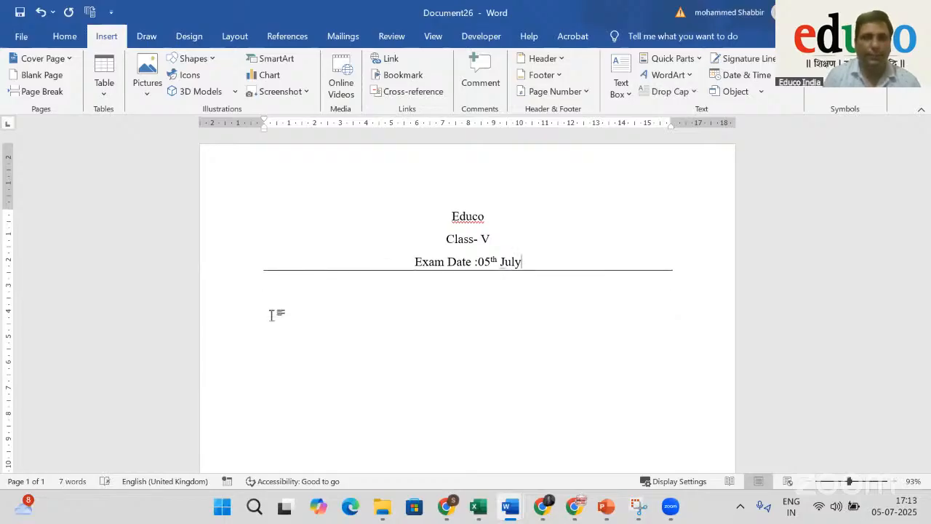
# Start a new paragraph one blank line below the horizontal line and enter "1-"
pyautogui.click(266, 313)
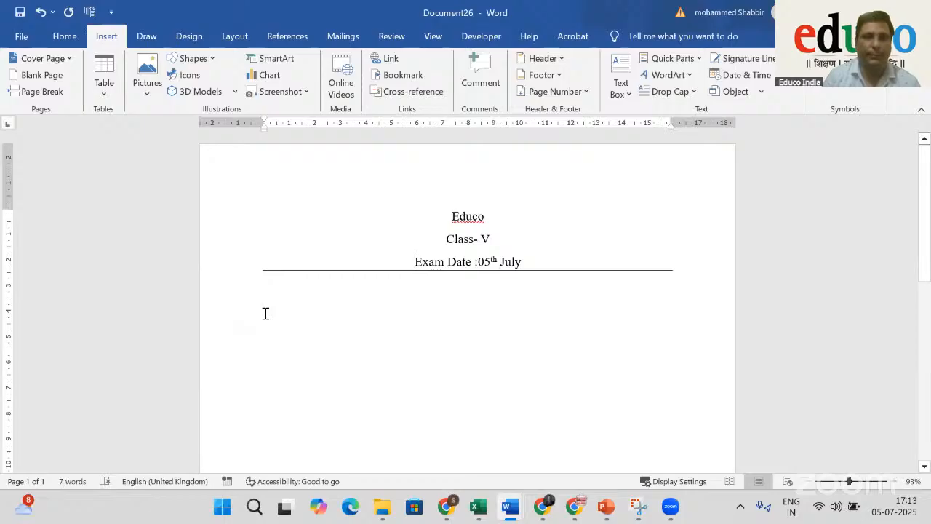
pyautogui.doubleClick(266, 313)
pyautogui.write('1-')
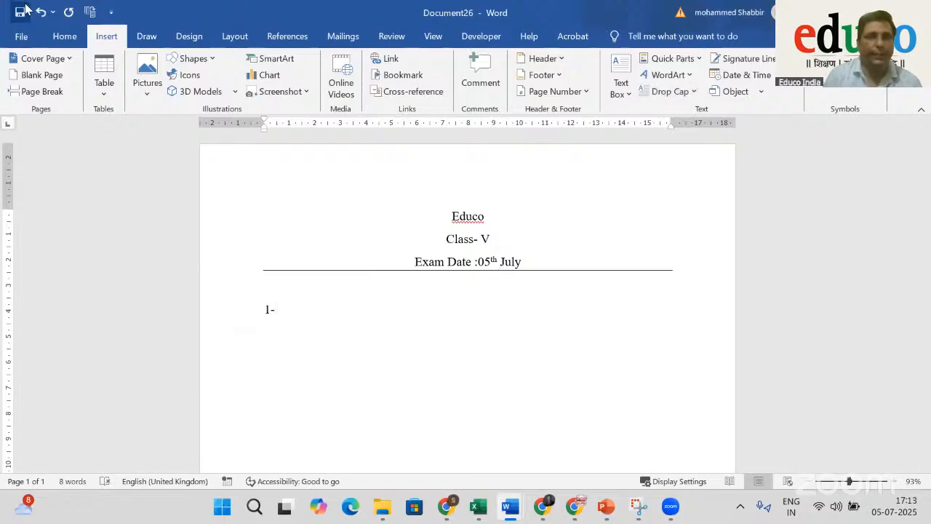
# Apply automatic numbering in the 1. 2. 3. format to this paragraph and delete the manually entered "1-"
pyautogui.click(64, 36)
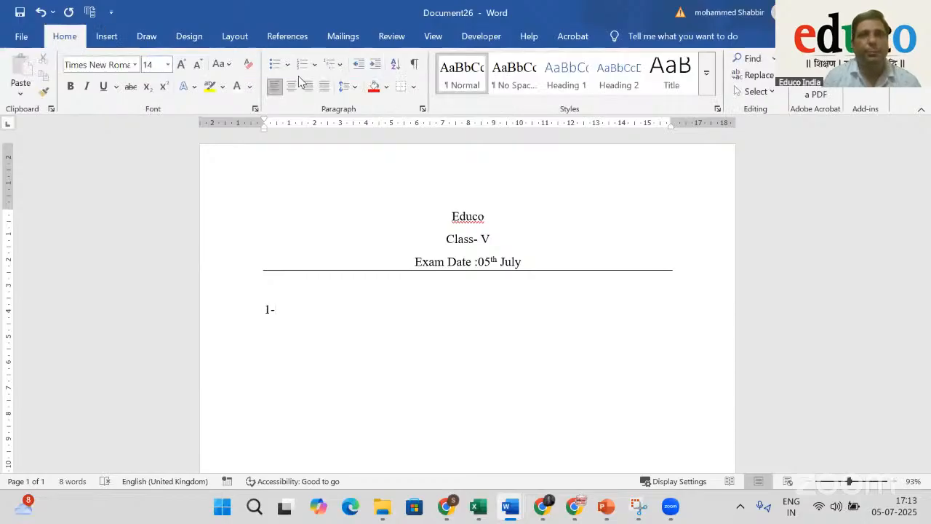
pyautogui.click(314, 64)
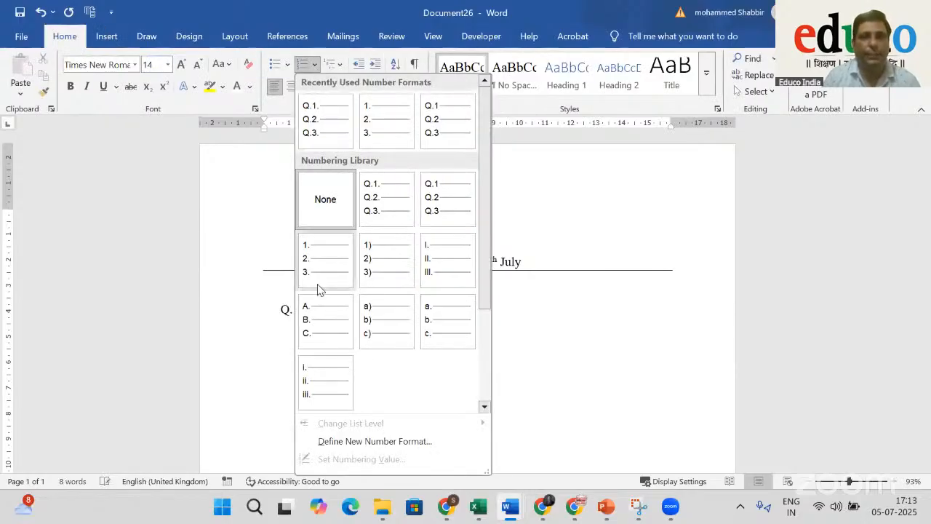
pyautogui.click(333, 262)
pyautogui.press('BackSpace')
pyautogui.press('BackSpace')
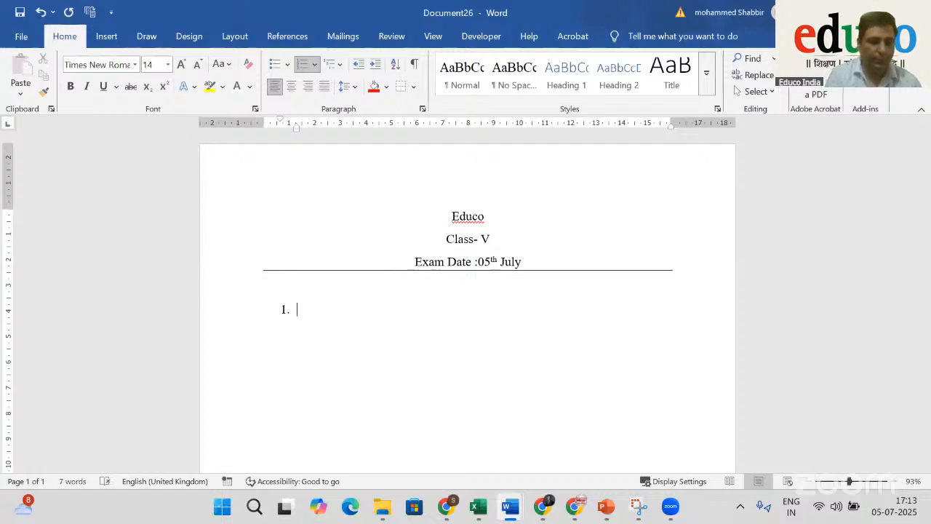
# Enter "Hshshsh" and "shhsdasd" as the first two items of the numbered list
pyautogui.write('Hshshsh')
pyautogui.press('Return')
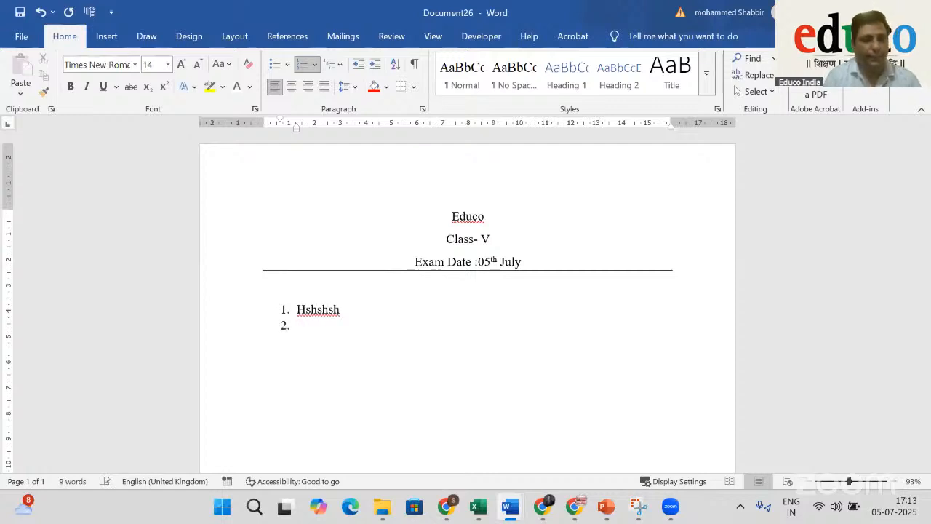
pyautogui.write('shhsdasd')
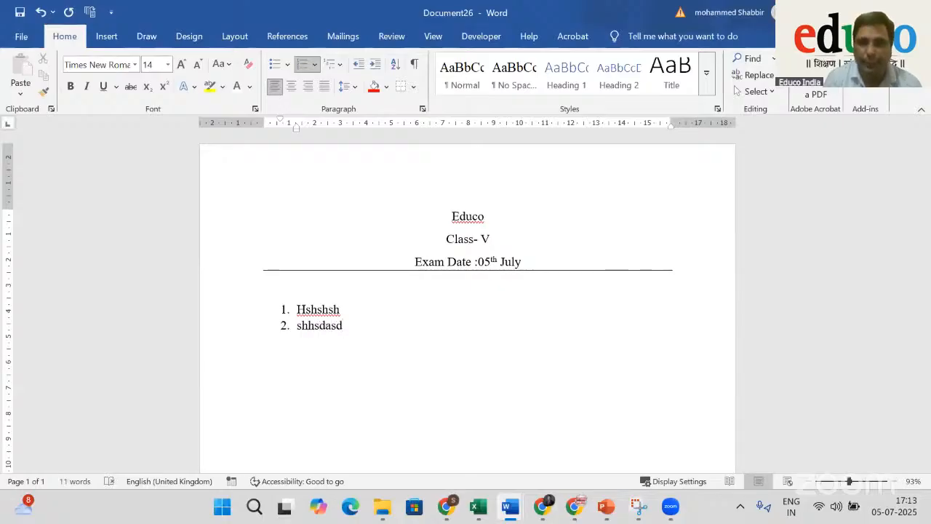
# End the numbered list and enter "Q1.", "Q2." and "Q3." manually on separate lines below it
pyautogui.press('Return')
pyautogui.press('Return')
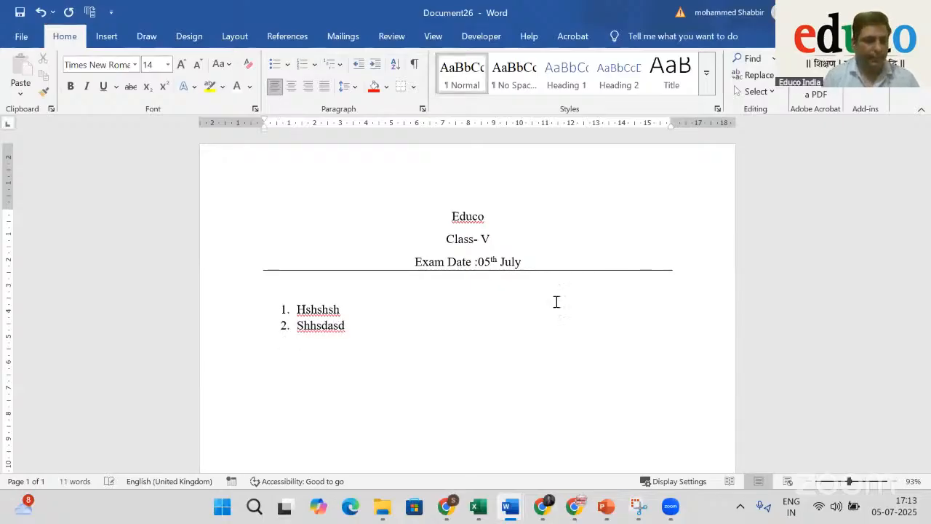
pyautogui.write('Q1.')
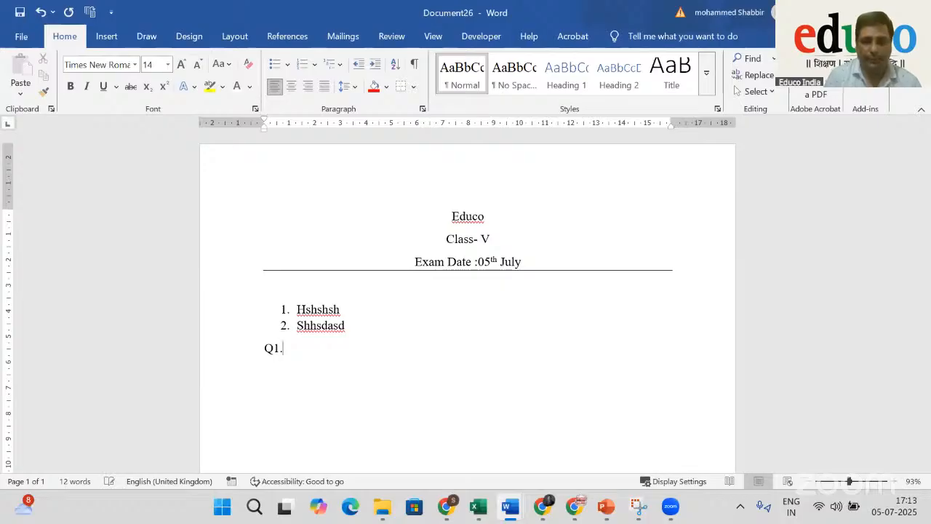
pyautogui.write('Q')
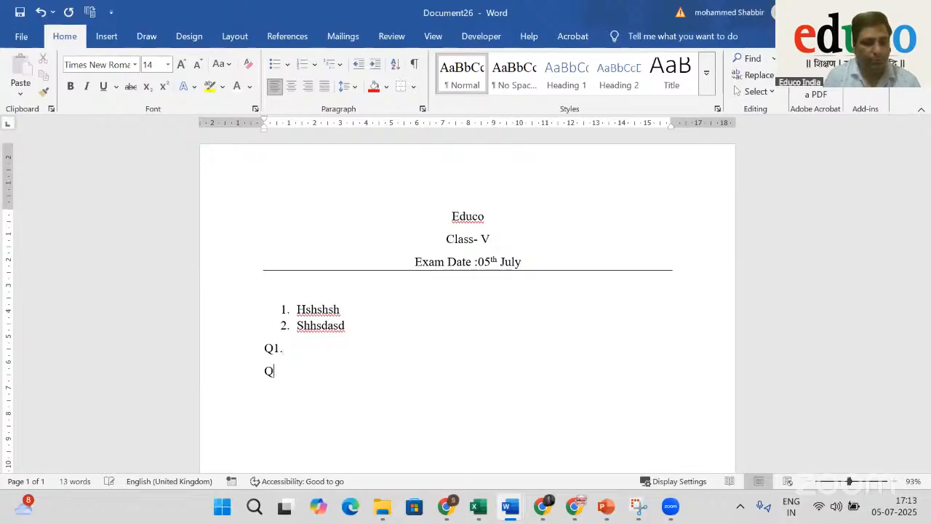
pyautogui.write('2')
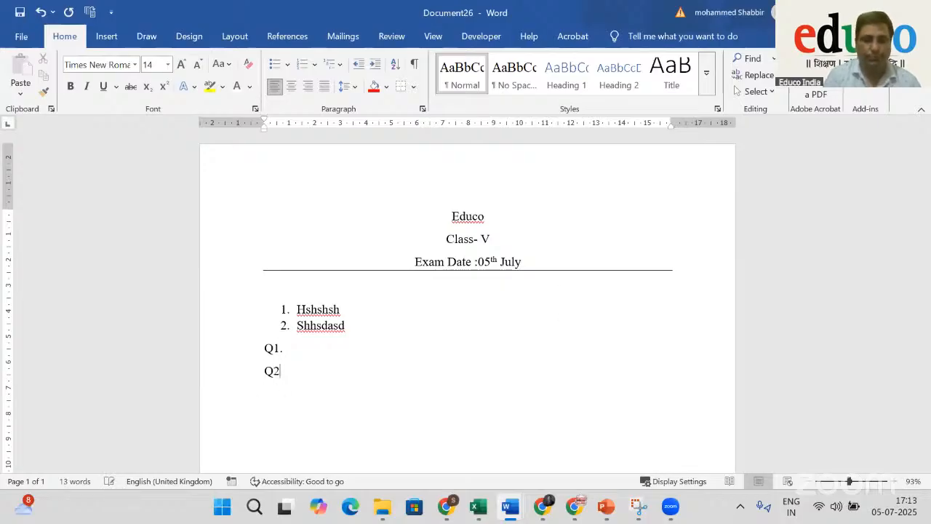
pyautogui.write('..')
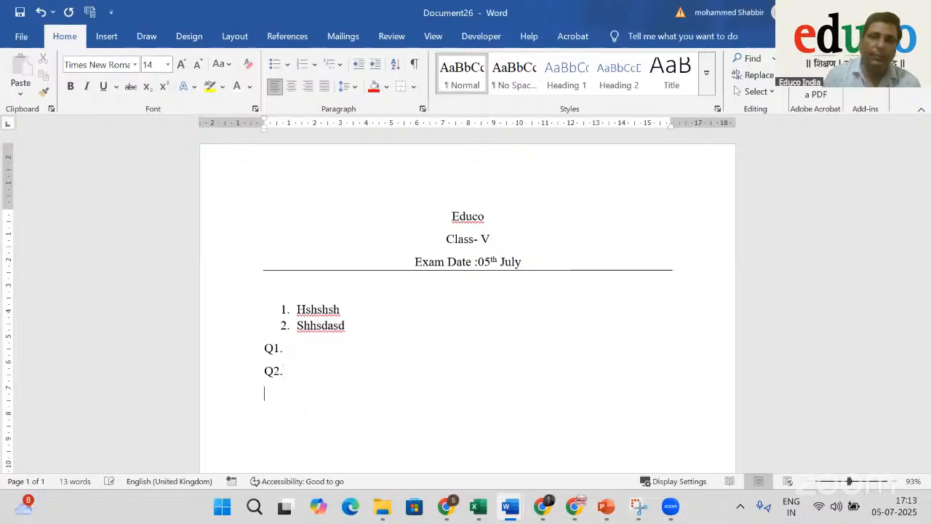
pyautogui.write('Q3.')
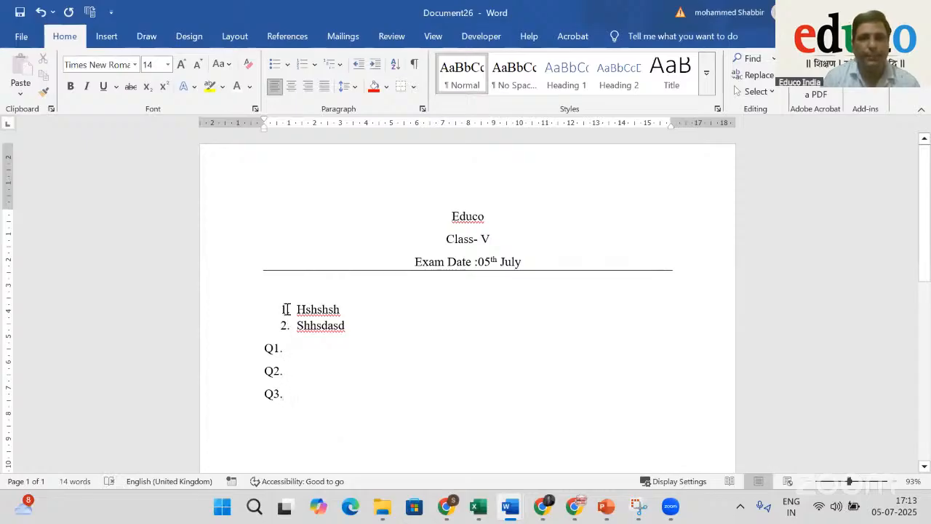
# Define a new number format for the numbered list with the prefix "Q." followed by the 1, 2, 3 number style
pyautogui.click(286, 309)
pyautogui.click(296, 309)
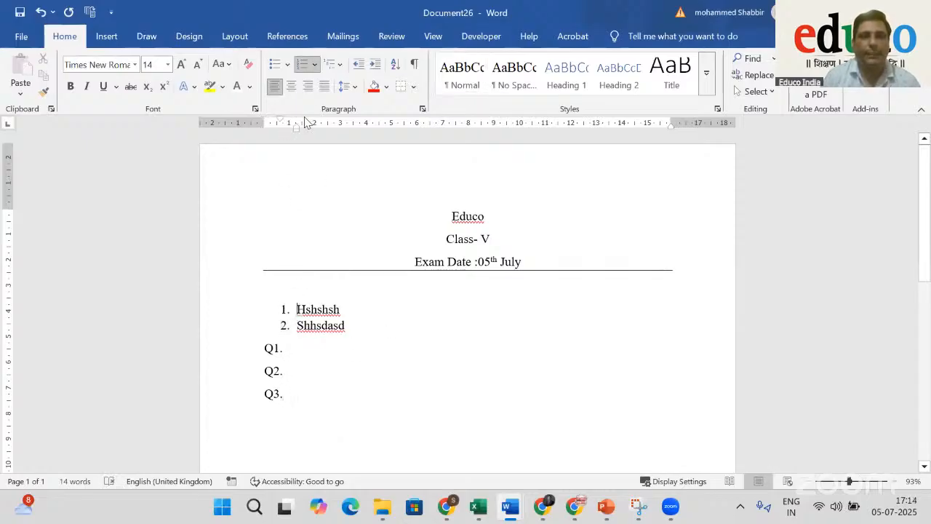
pyautogui.click(315, 65)
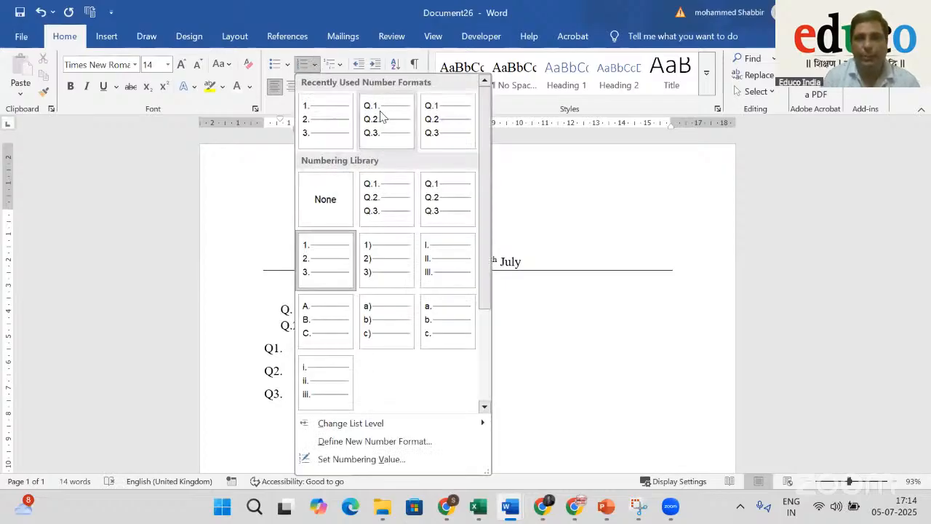
pyautogui.click(399, 442)
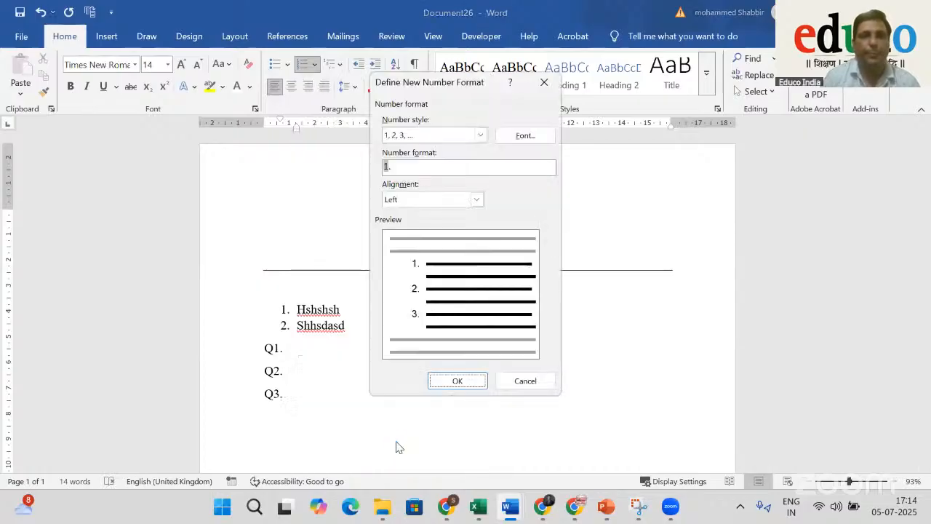
pyautogui.click(411, 168)
pyautogui.press('BackSpace')
pyautogui.press('BackSpace')
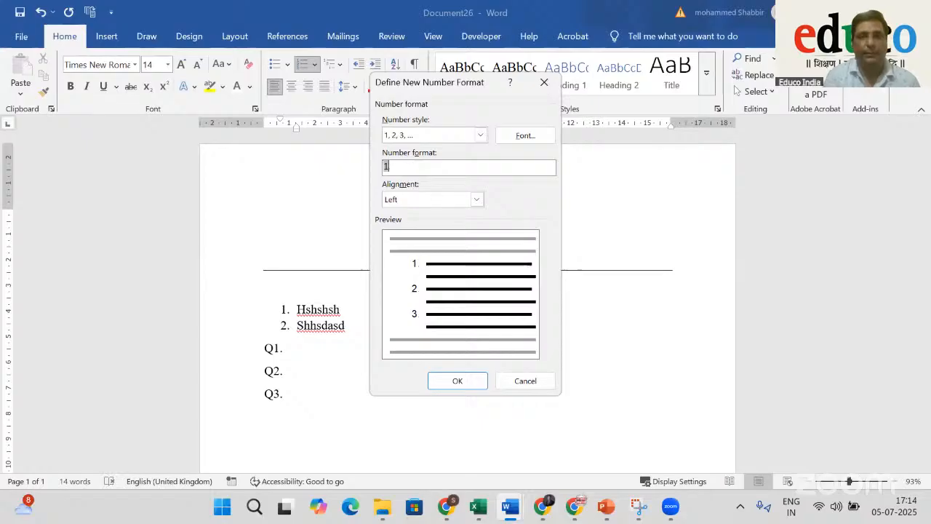
pyautogui.write('Q')
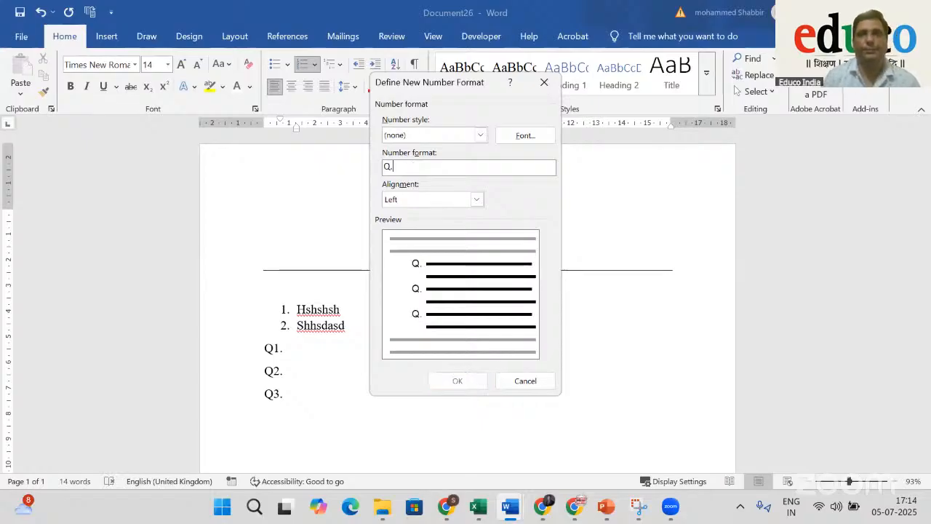
pyautogui.click(481, 135)
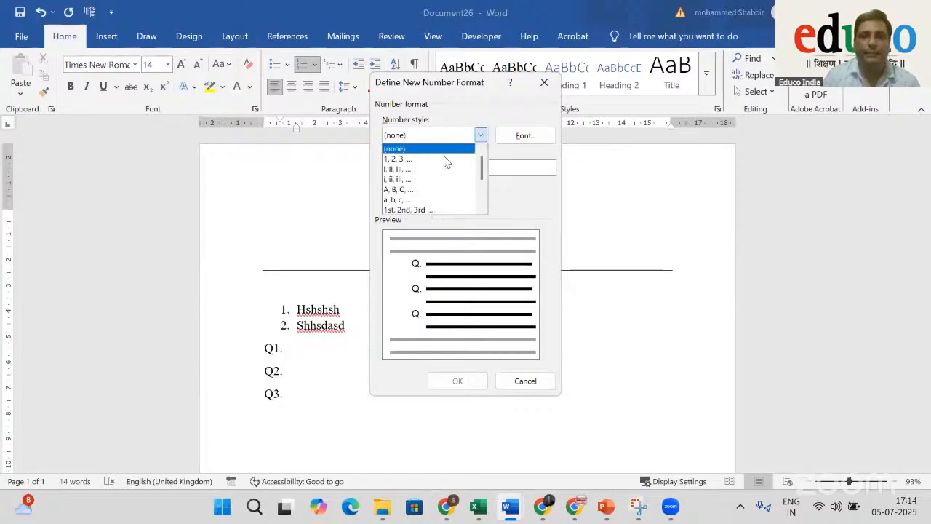
pyautogui.click(445, 159)
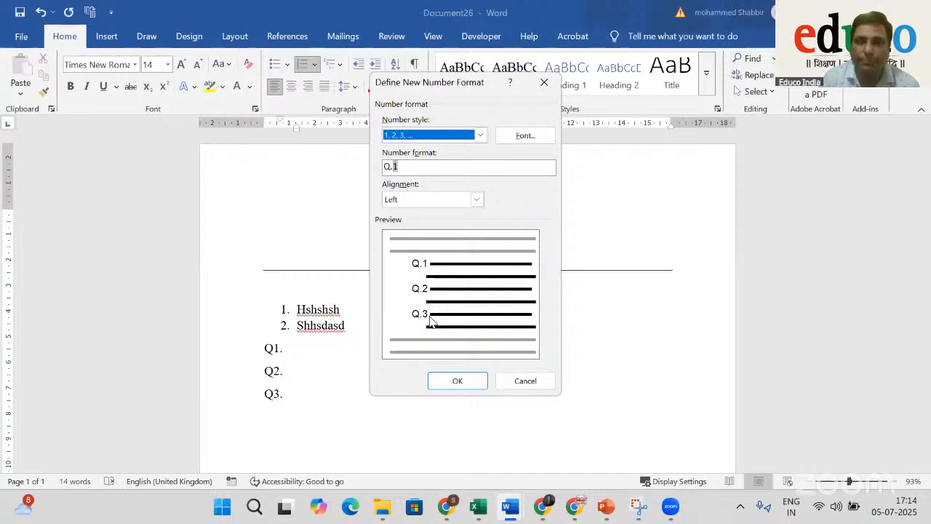
pyautogui.click(444, 166)
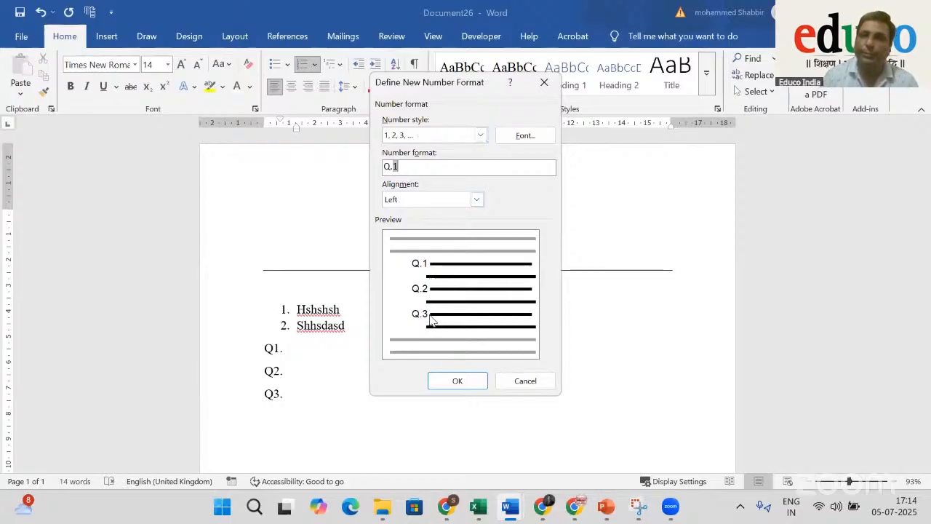
pyautogui.click(473, 381)
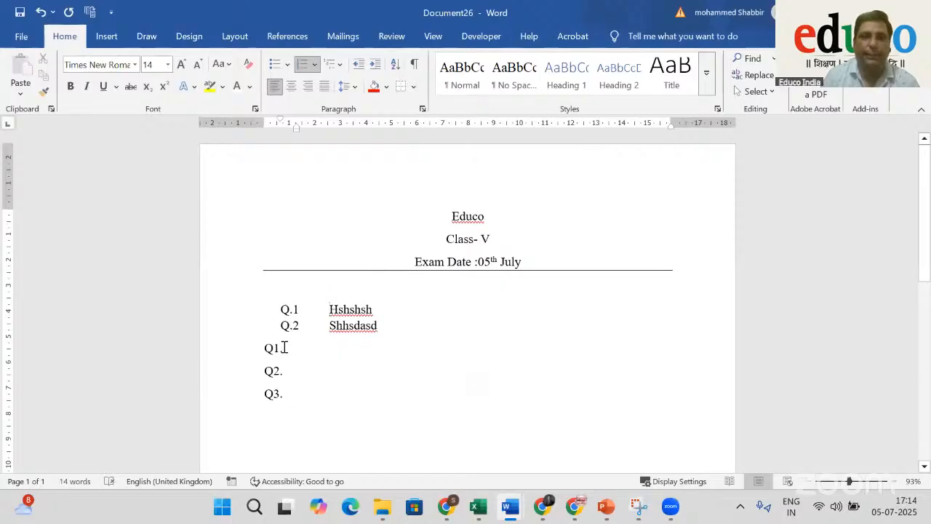
# Continue the list after "Shhsdasd" with the items "dhdhhd", "dhhdhd" and "djjjd", and start an empty item after them
pyautogui.click(406, 321)
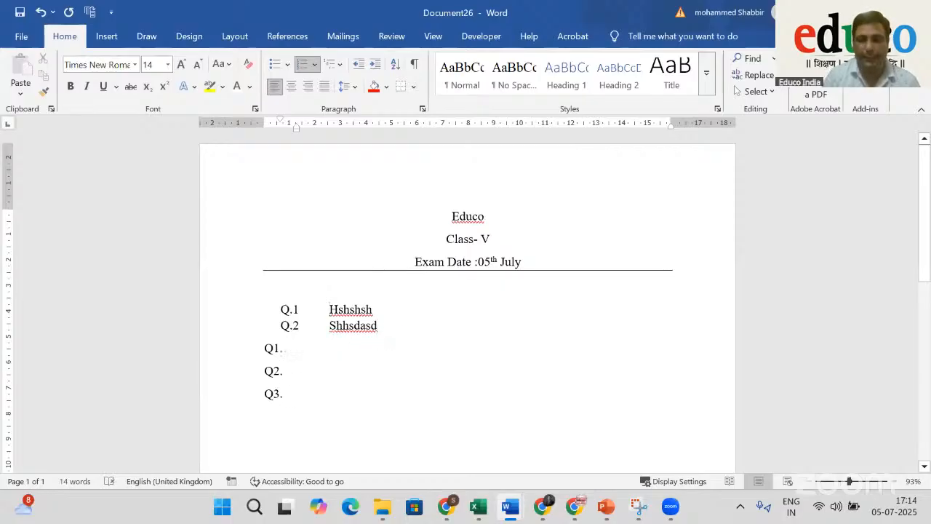
pyautogui.press('Return')
pyautogui.write('dhdhhd')
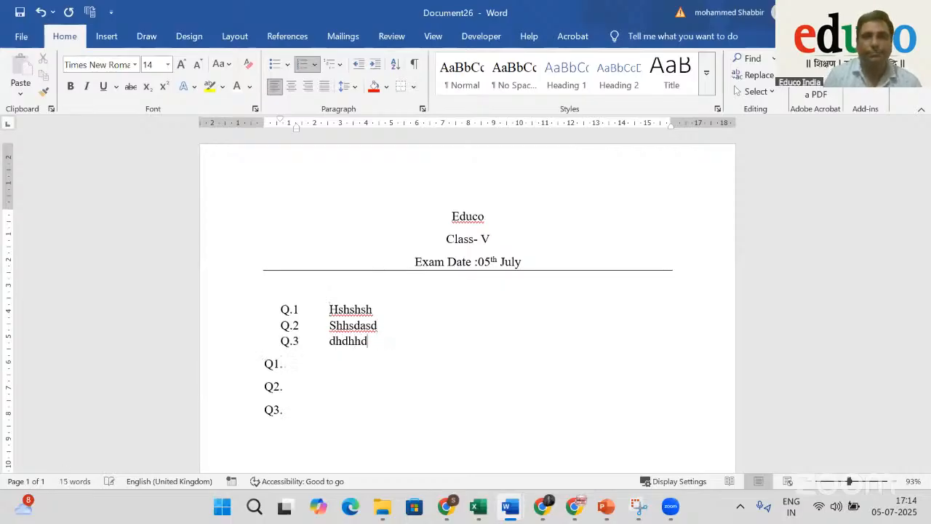
pyautogui.press('Return')
pyautogui.write('dhhdhd')
pyautogui.press('Return')
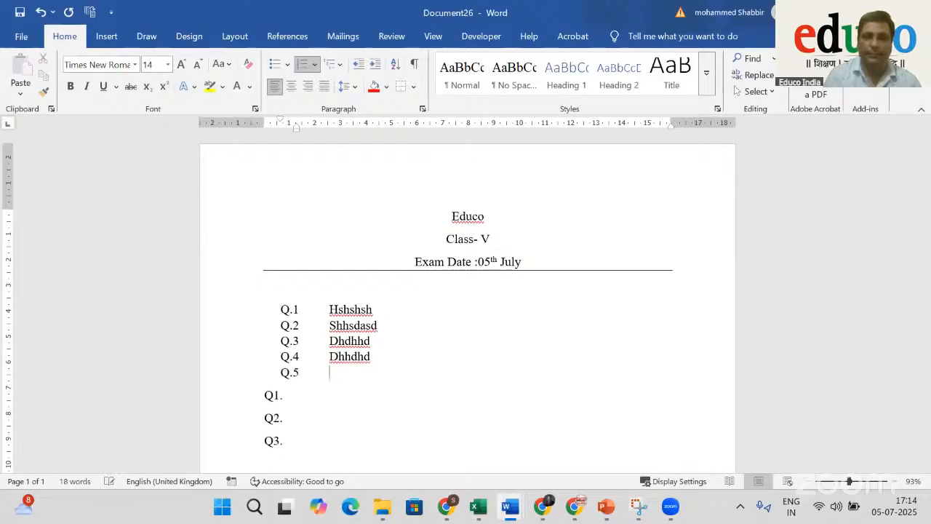
pyautogui.write('djijd')
pyautogui.press('Return')
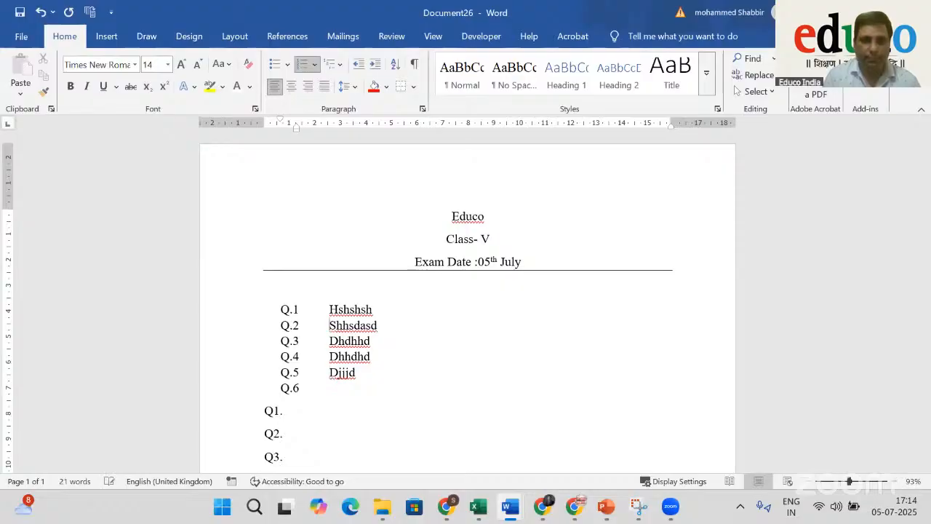
# Try adding a lettered sub-item "dgggd" one level below the first question
pyautogui.click(290, 325)
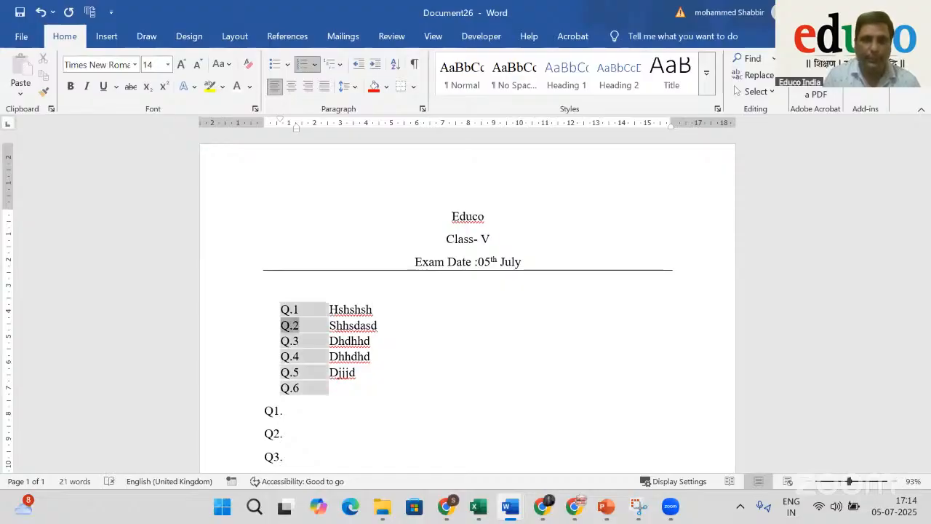
pyautogui.click(373, 310)
pyautogui.press('Return')
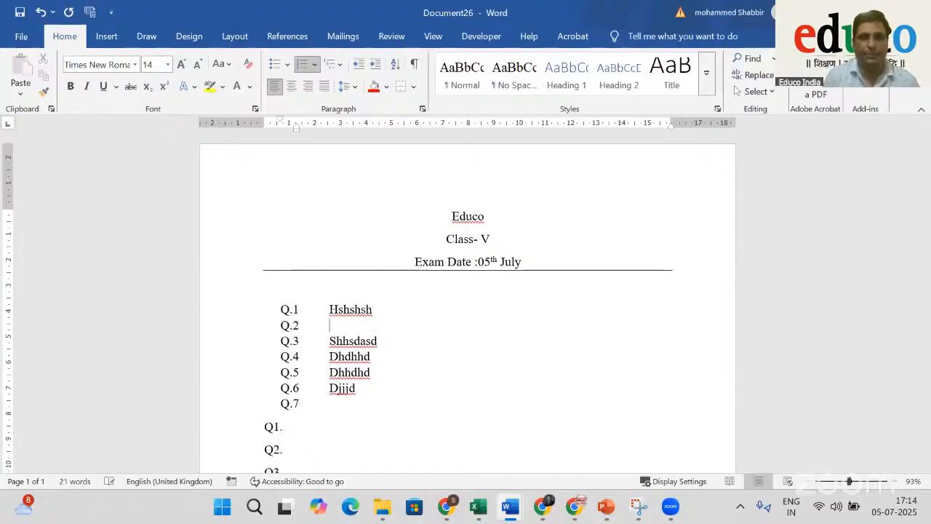
pyautogui.press('Tab')
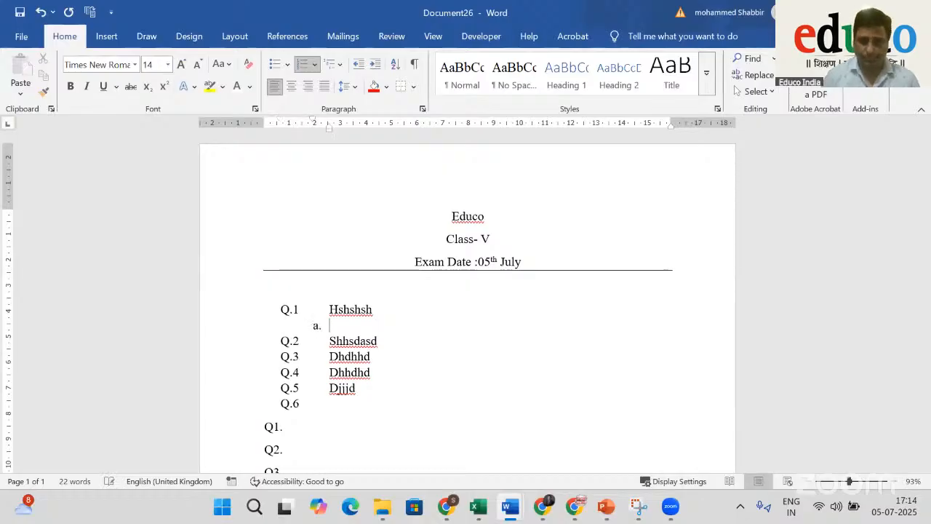
pyautogui.write('dgggd')
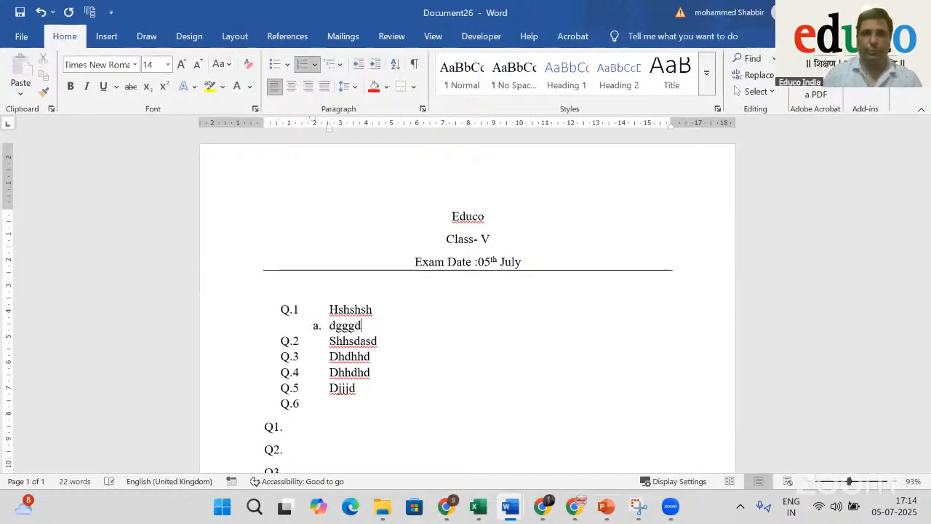
# Check the multilevel list options, and remove the sub-item "dgggd" together with its line
pyautogui.click(339, 65)
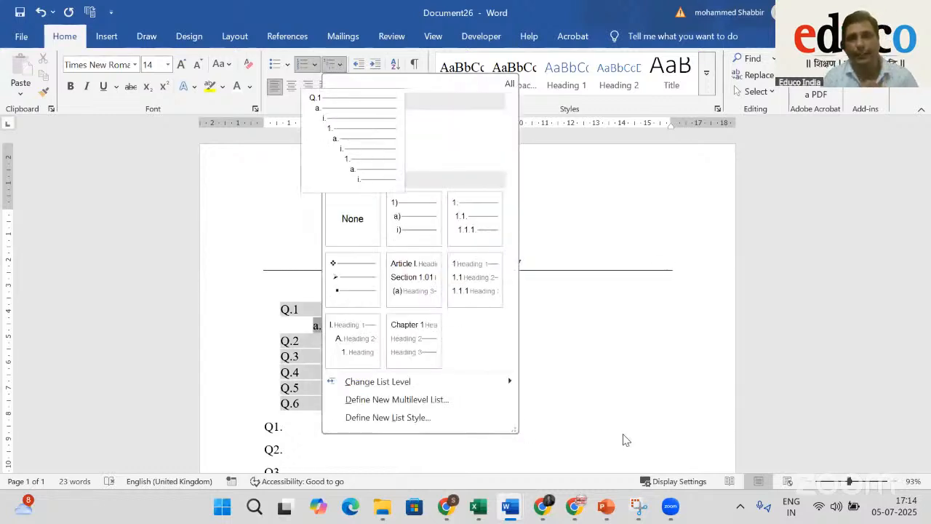
pyautogui.click(476, 333)
pyautogui.press('BackSpace')
pyautogui.press('BackSpace')
pyautogui.press('BackSpace')
pyautogui.press('BackSpace')
pyautogui.press('BackSpace')
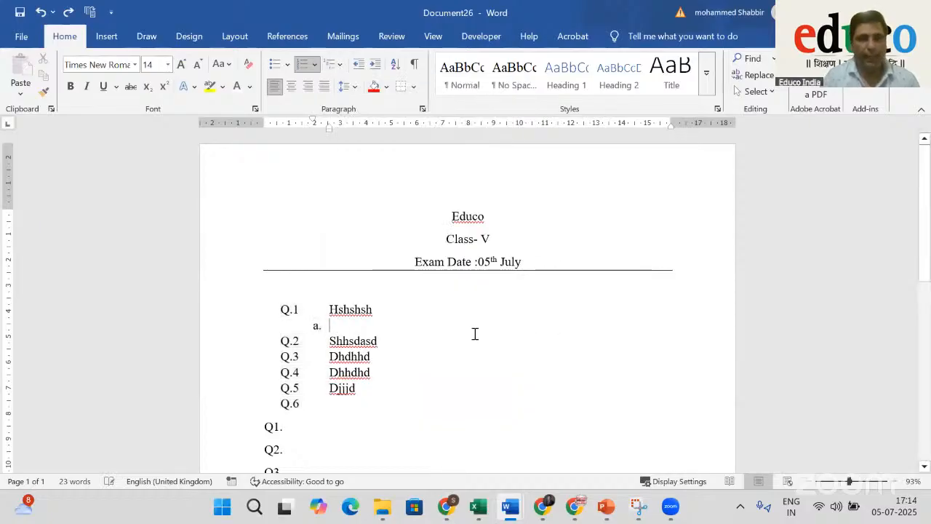
pyautogui.hotkey('shift', 'Tab')
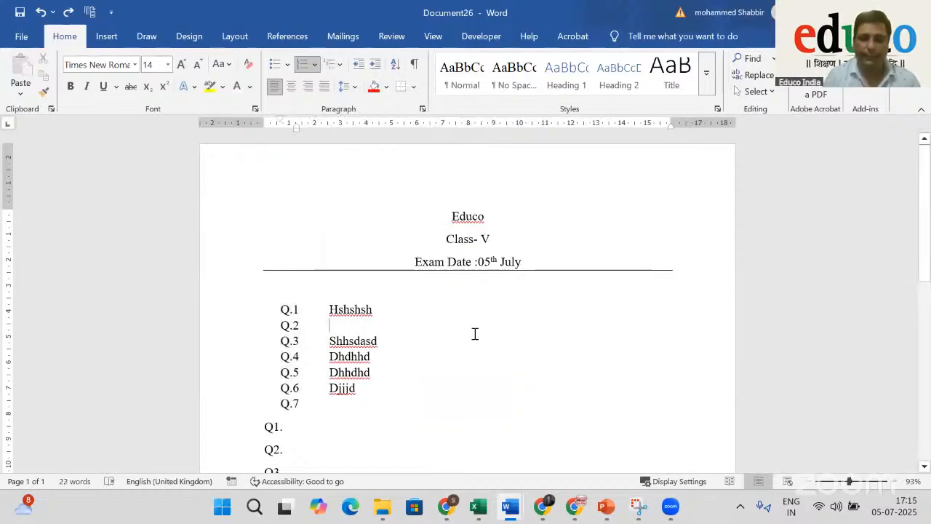
pyautogui.press('BackSpace')
pyautogui.press('BackSpace')
pyautogui.press('BackSpace')
pyautogui.press('BackSpace')
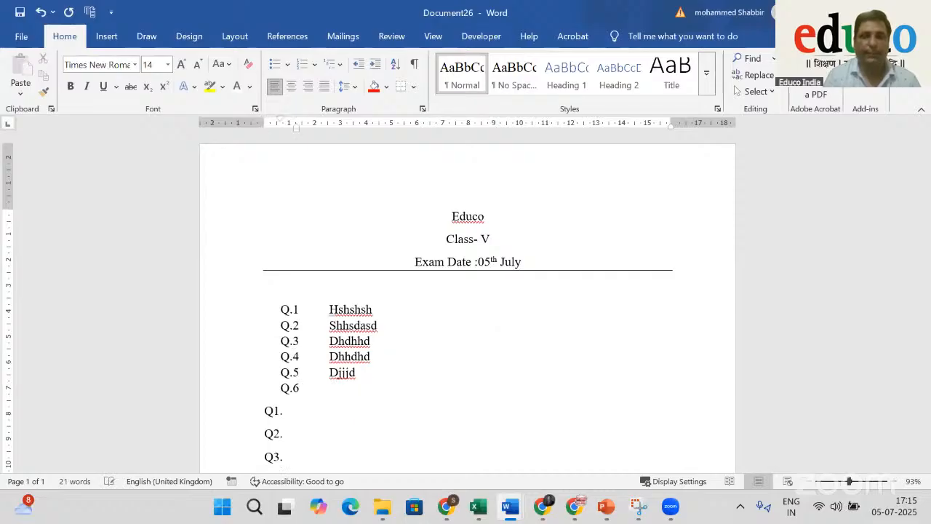
# Insert the lettered sub-items "gdggd" and "hdhdh" one level below the first question and start another item
pyautogui.press('Return')
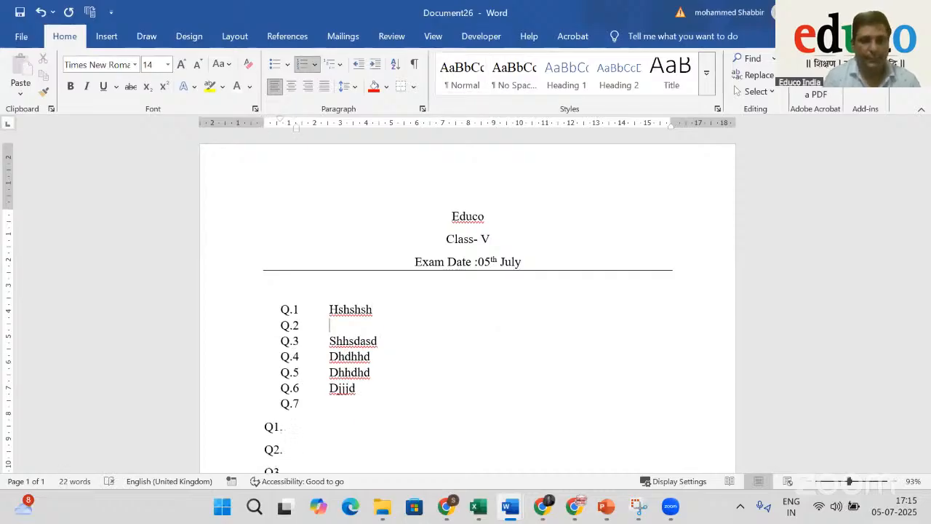
pyautogui.press('Tab')
pyautogui.write('gdggd')
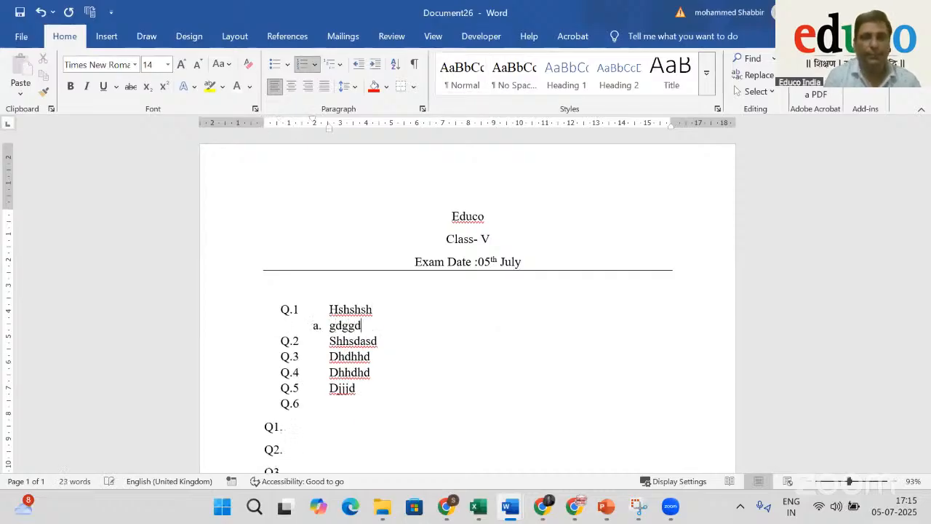
pyautogui.press('Return')
pyautogui.write('hdhdh')
pyautogui.press('Return')
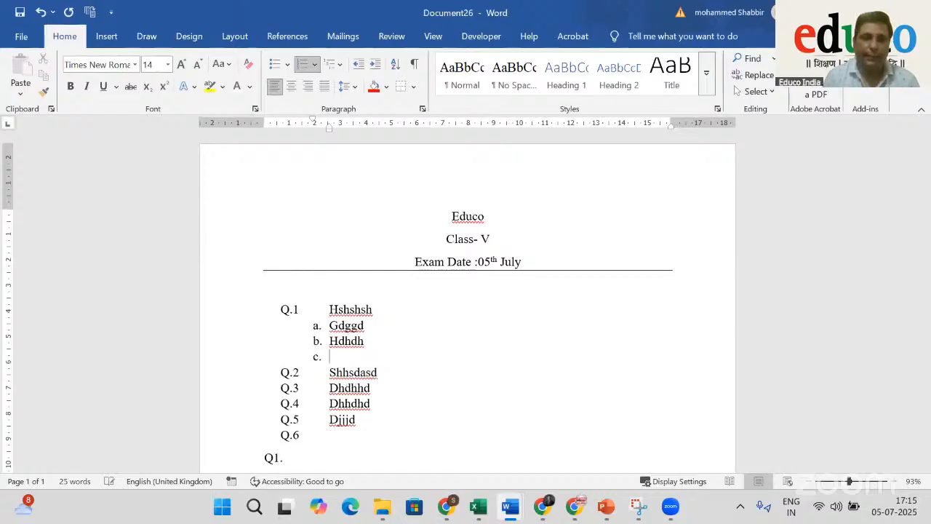
# Below "Hdhdh", add the items "djjd", "hdhhd" and "hhhd", each nested one list level deeper than the one before
pyautogui.press('Tab')
pyautogui.write('djjd')
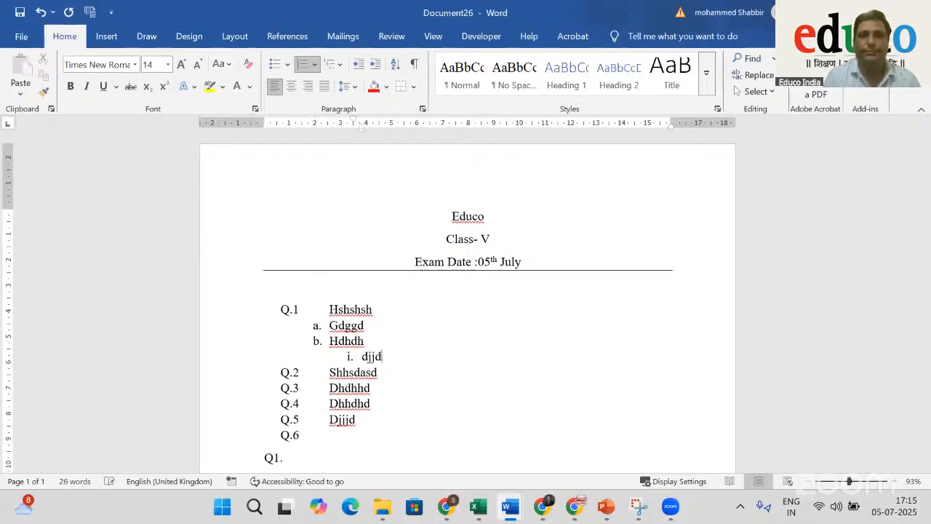
pyautogui.press('Return')
pyautogui.press('Tab')
pyautogui.write('hdhhd')
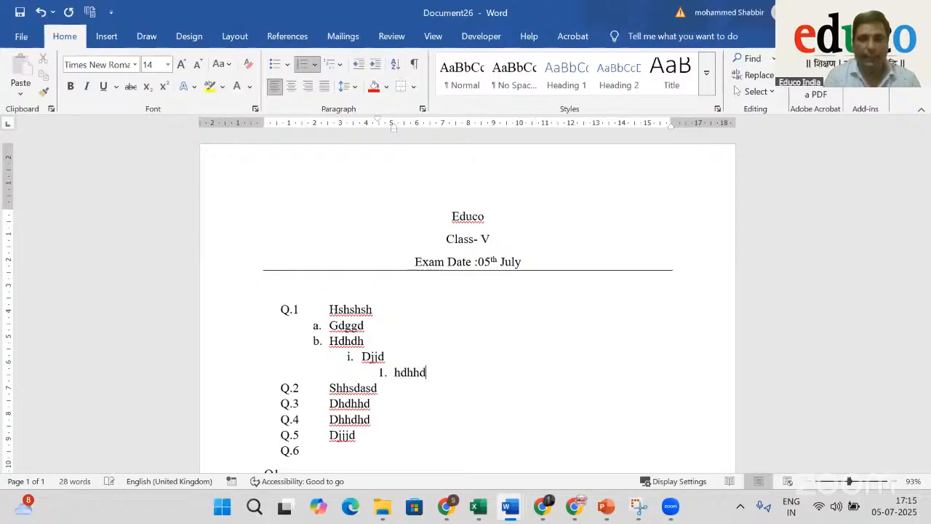
pyautogui.press('Return')
pyautogui.press('Tab')
pyautogui.write('hhhd')
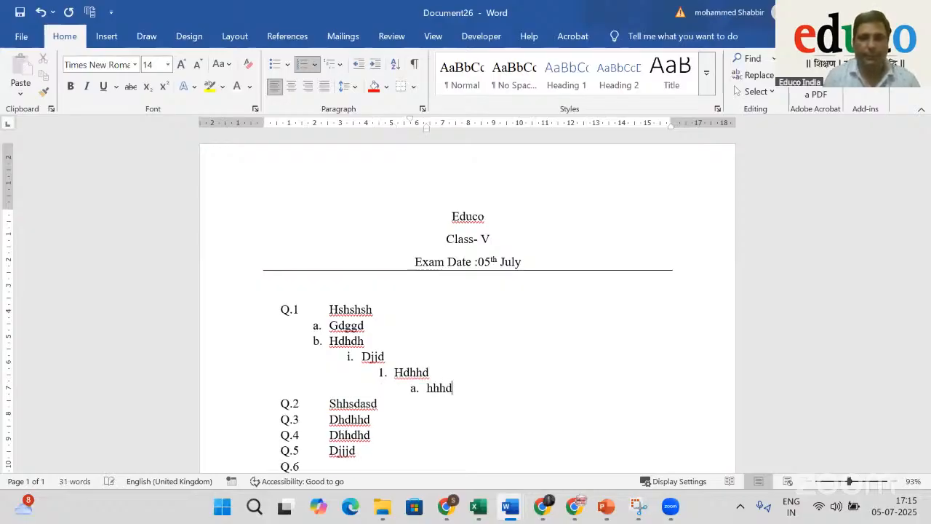
# Below "Hhhd", add the question "fdhdhdh" at the top list level, followed by a blank unnumbered line
pyautogui.press('Return')
pyautogui.press('Tab')
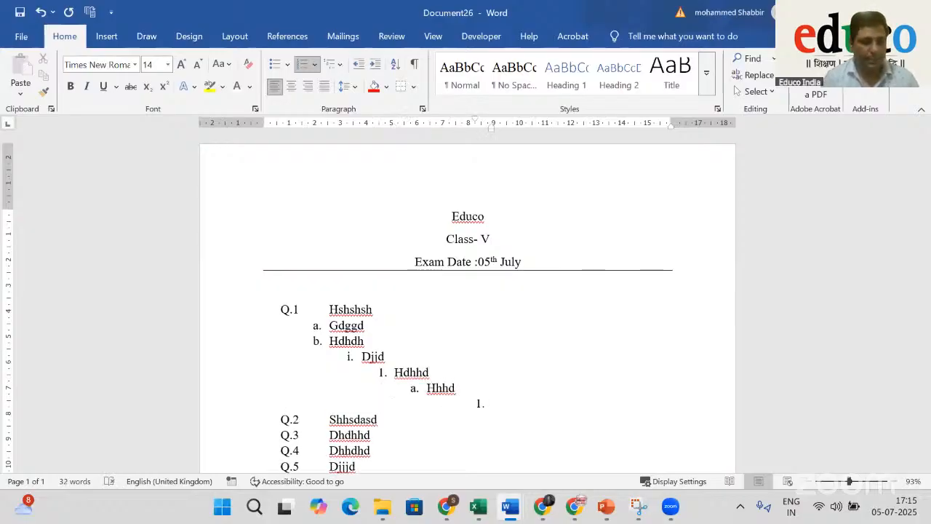
pyautogui.hotkey('shift', 'Tab')
pyautogui.hotkey('shift', 'Tab')
pyautogui.hotkey('shift', 'Tab')
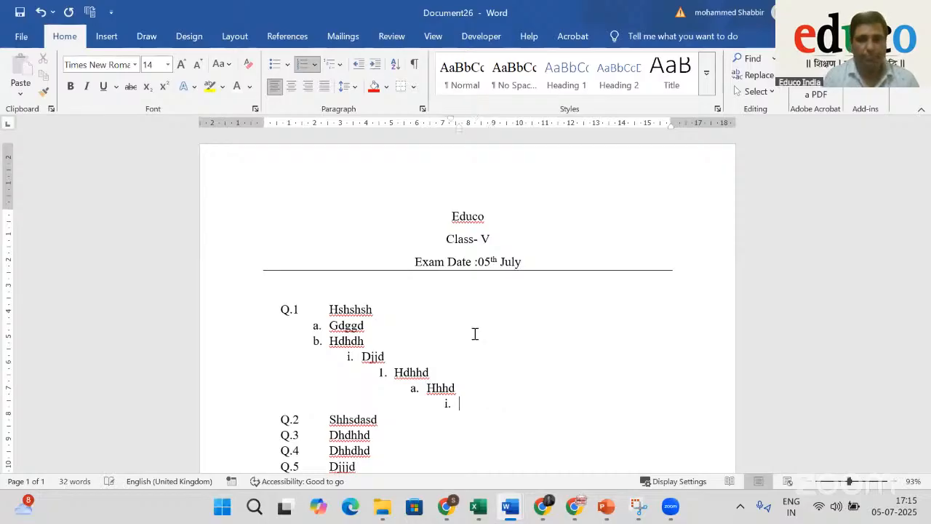
pyautogui.hotkey('shift', 'Tab')
pyautogui.hotkey('shift', 'Tab')
pyautogui.hotkey('shift', 'Tab')
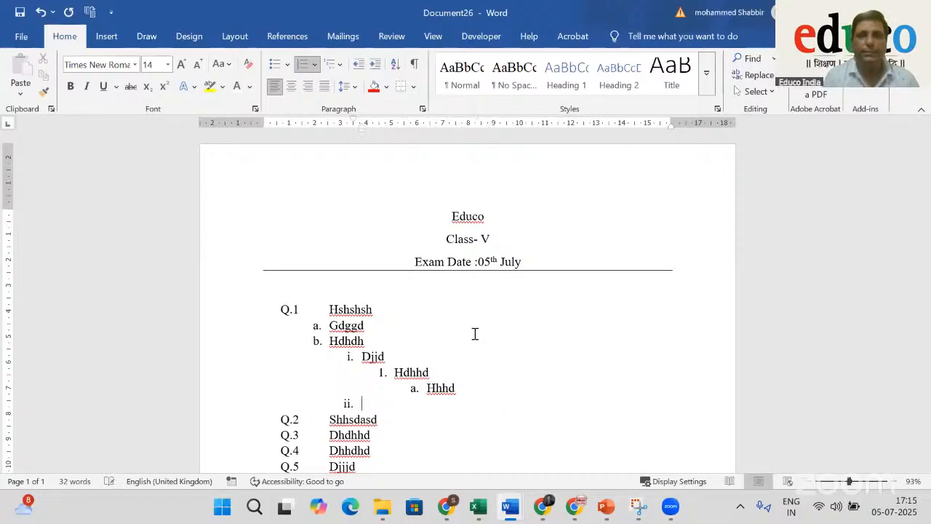
pyautogui.write('fdhdhdh')
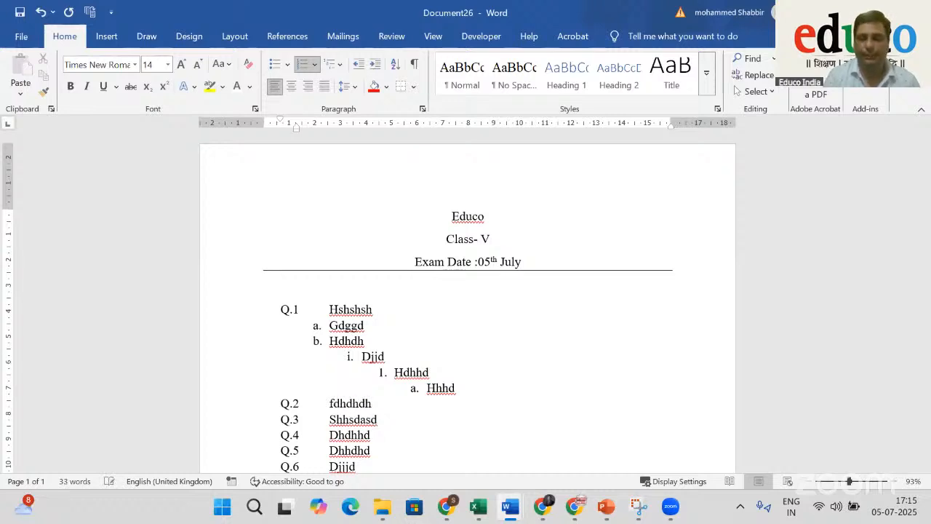
pyautogui.press('Return')
pyautogui.press('Return')
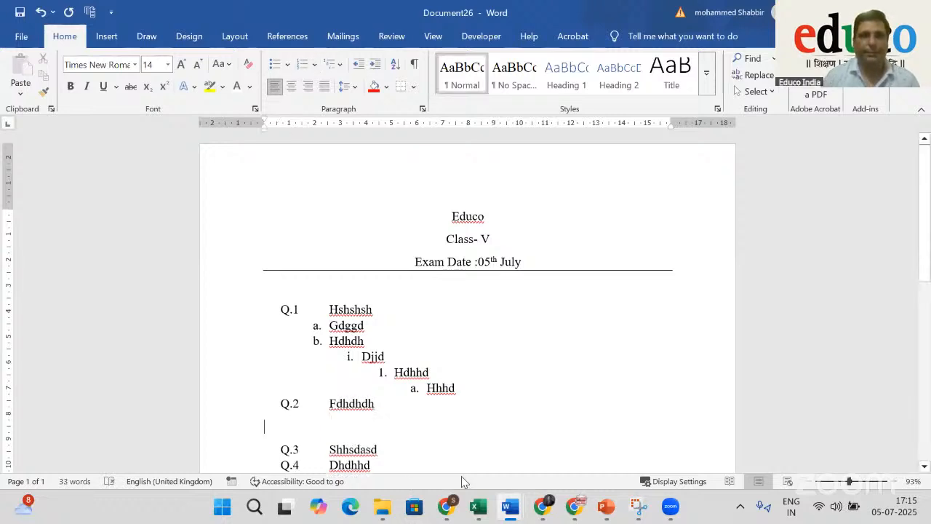
# Switch to the Chrome window that shows the Zoom meeting information
pyautogui.scroll(-4, 376, 392)
pyautogui.scroll(1, 376, 393)
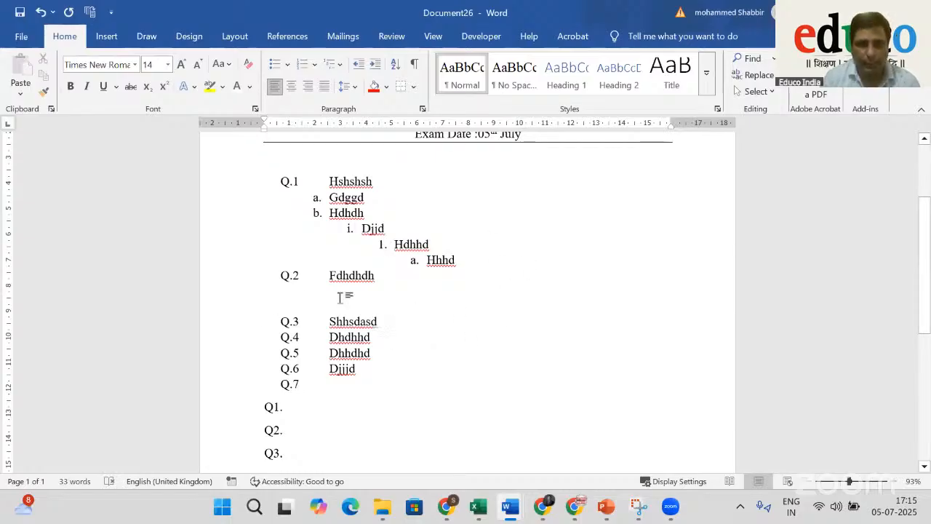
pyautogui.moveTo(542, 520)
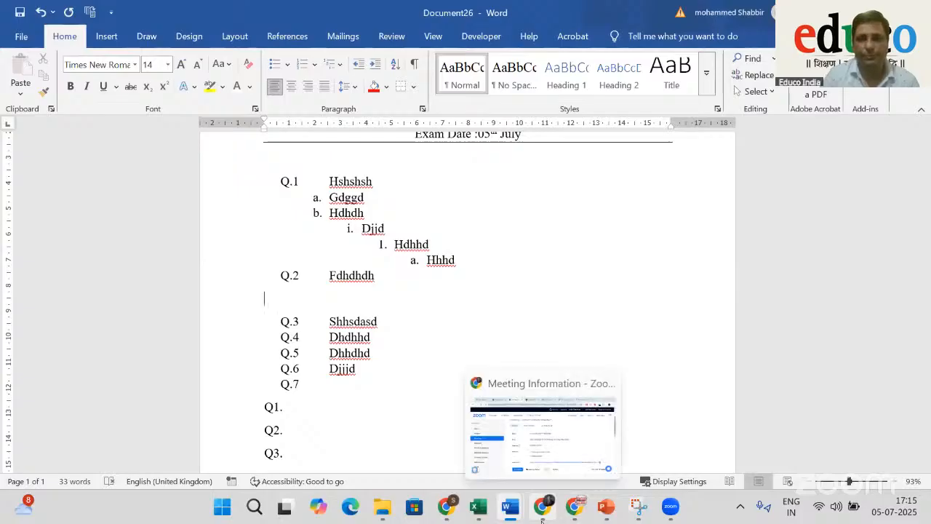
pyautogui.click(560, 461)
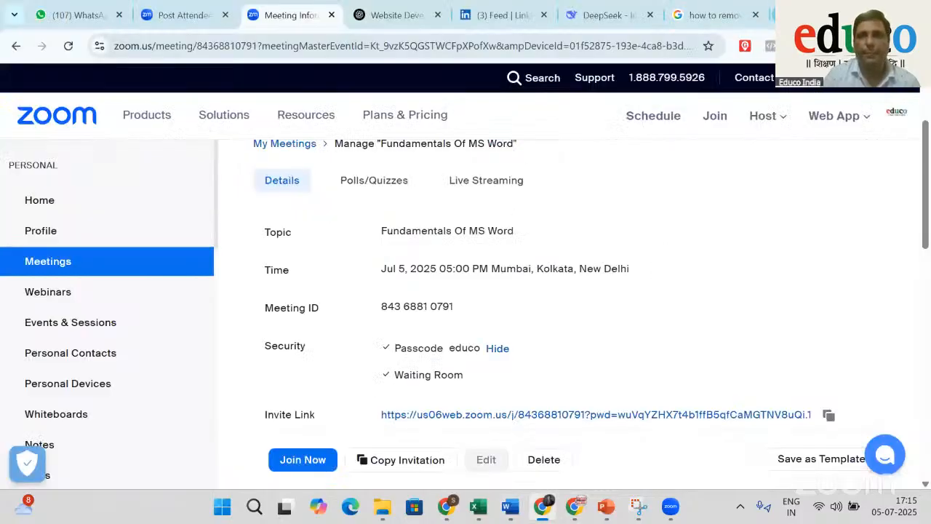
# Try to copy the "Math Genius" picture from a Google image search for "math time" in a new browser tab
pyautogui.hotkey('ctrl', 't')
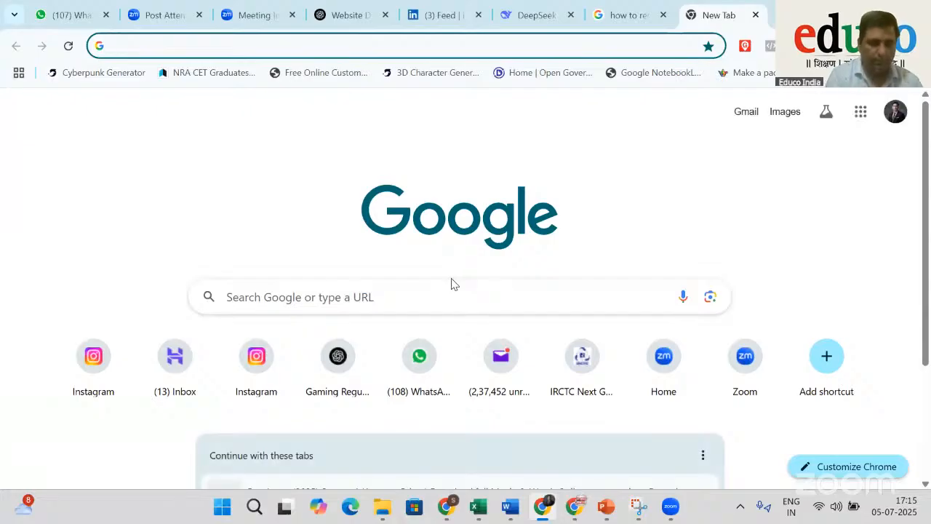
pyautogui.write('math')
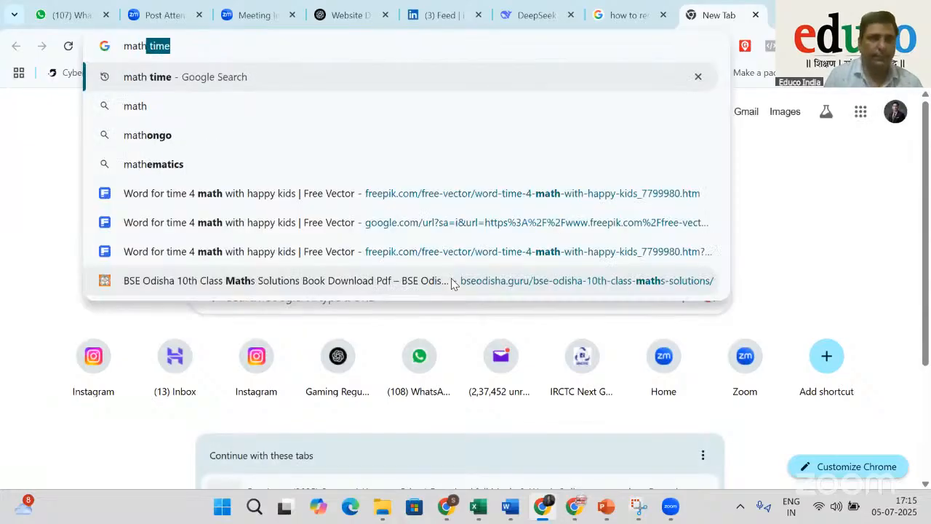
pyautogui.press('Return')
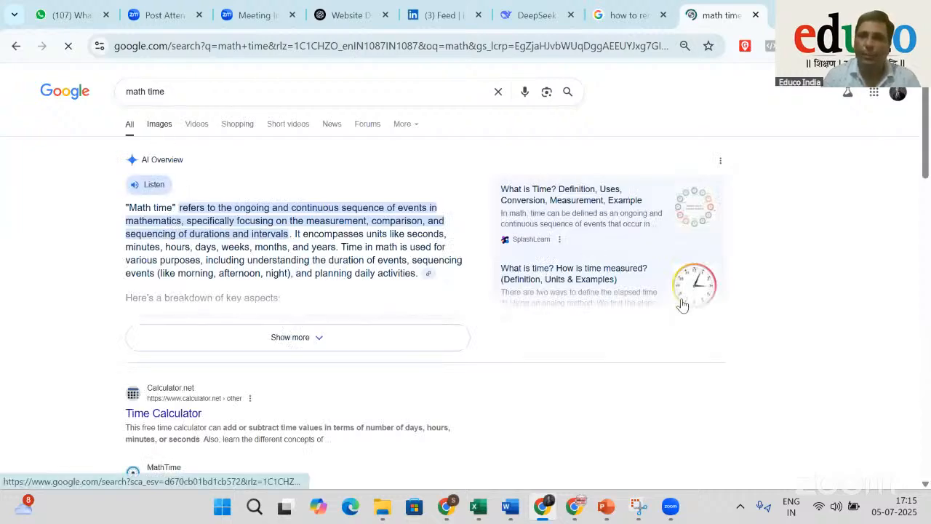
pyautogui.click(159, 125)
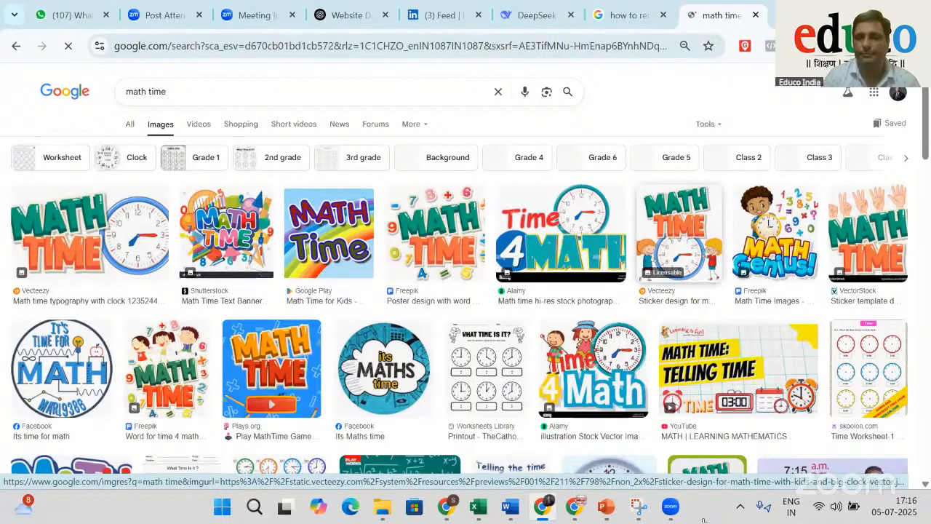
pyautogui.scroll(-1, 761, 331)
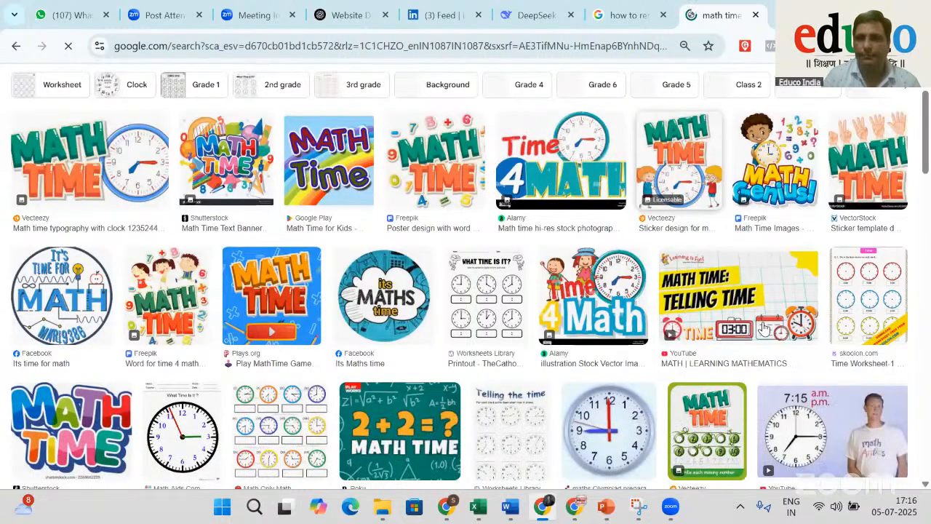
pyautogui.scroll(1, 764, 329)
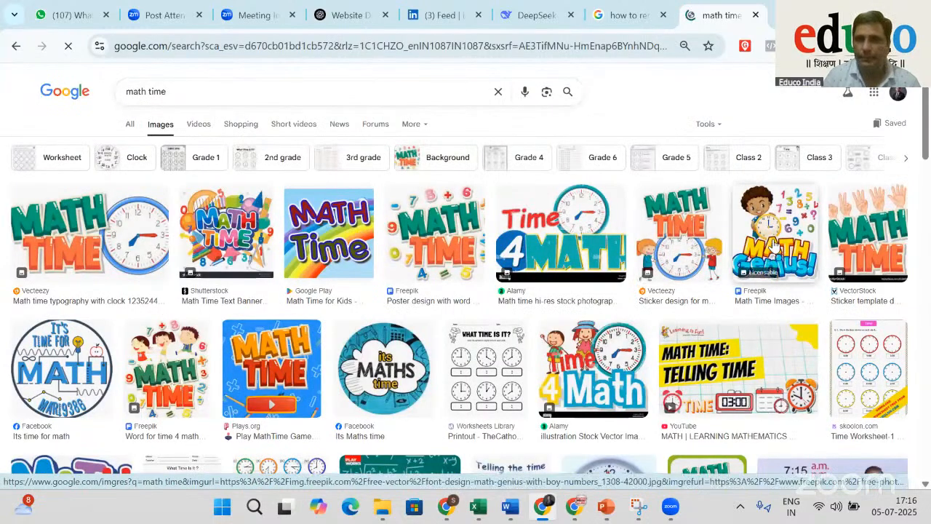
pyautogui.rightClick(792, 231)
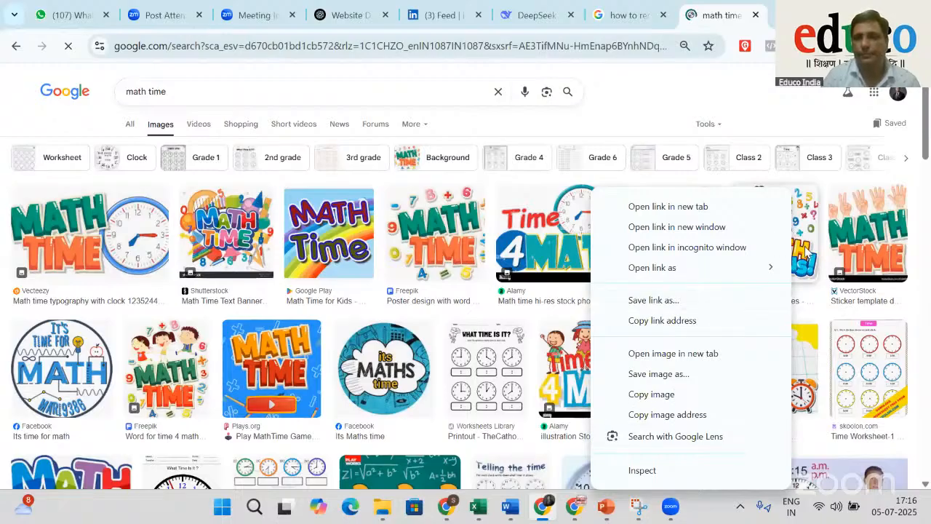
pyautogui.click(806, 251)
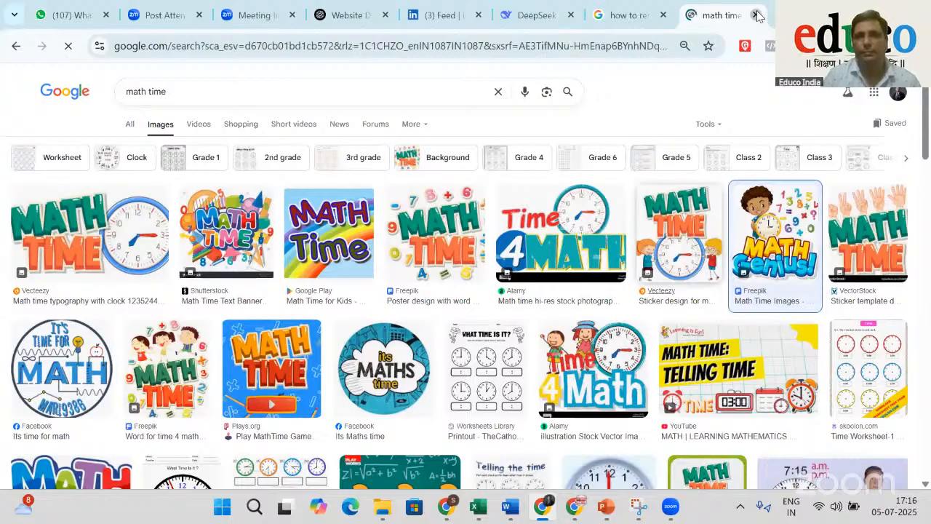
pyautogui.hotkey('ctrl', 'w')
# Search Google for "math time" in a new browser tab and show the image results
pyautogui.hotkey('ctrl', 't')
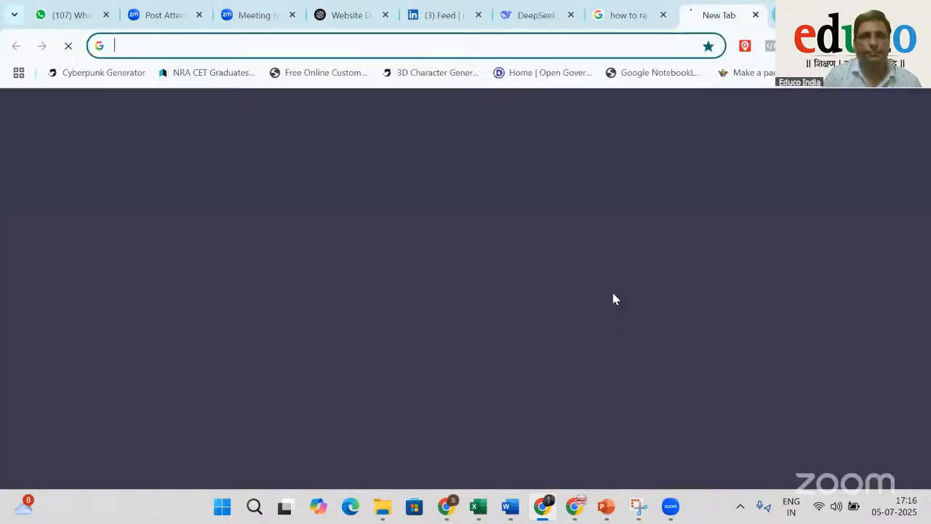
pyautogui.write('msath')
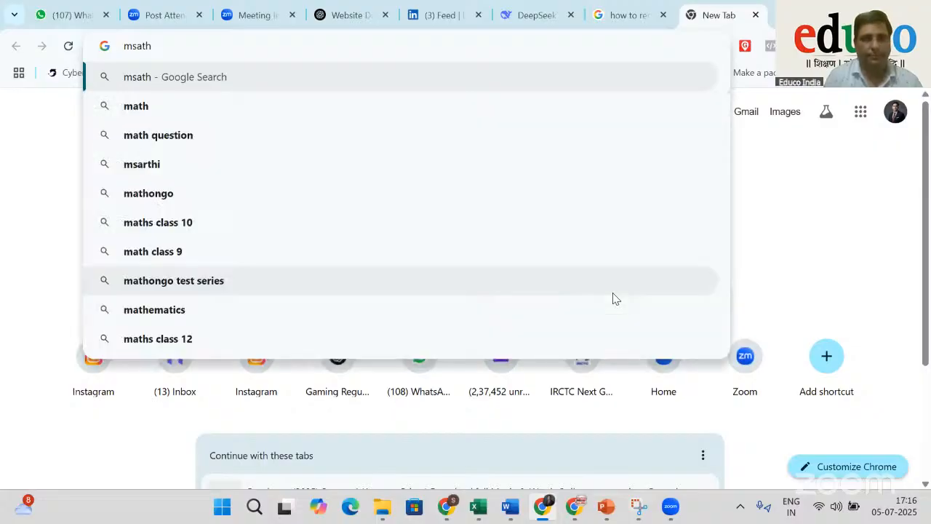
pyautogui.press('BackSpace')
pyautogui.press('BackSpace')
pyautogui.press('BackSpace')
pyautogui.press('BackSpace')
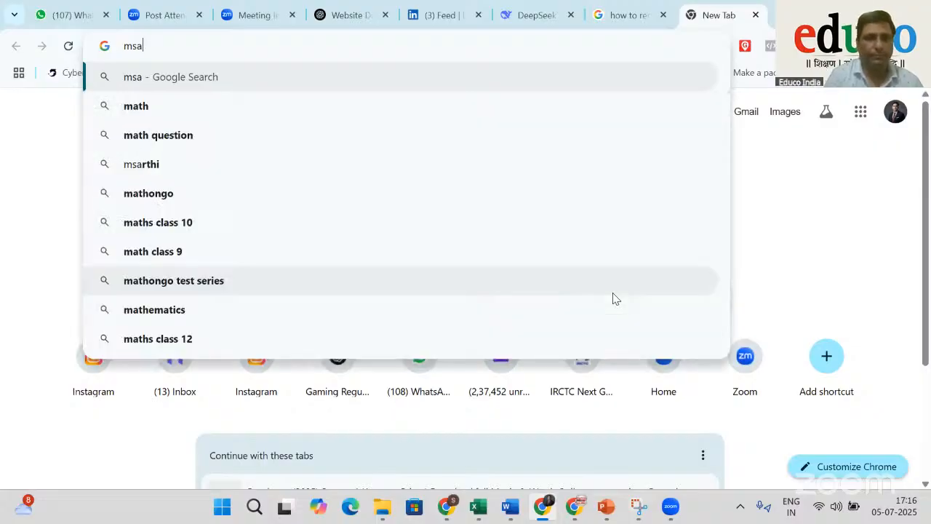
pyautogui.write('ath time')
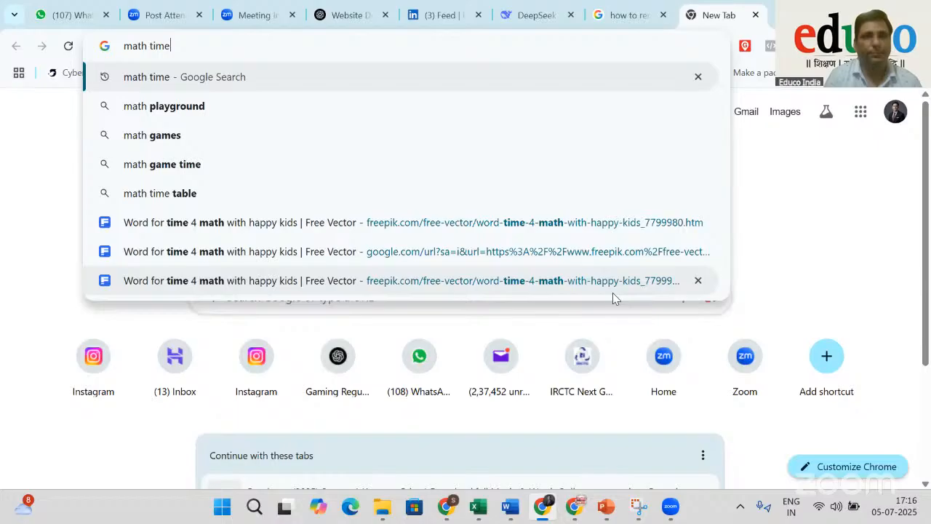
pyautogui.press('Return')
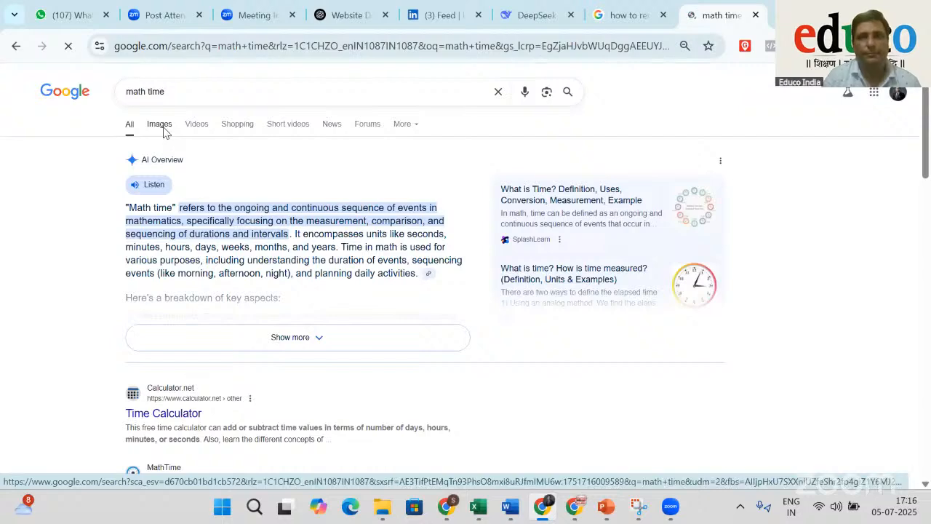
pyautogui.click(161, 125)
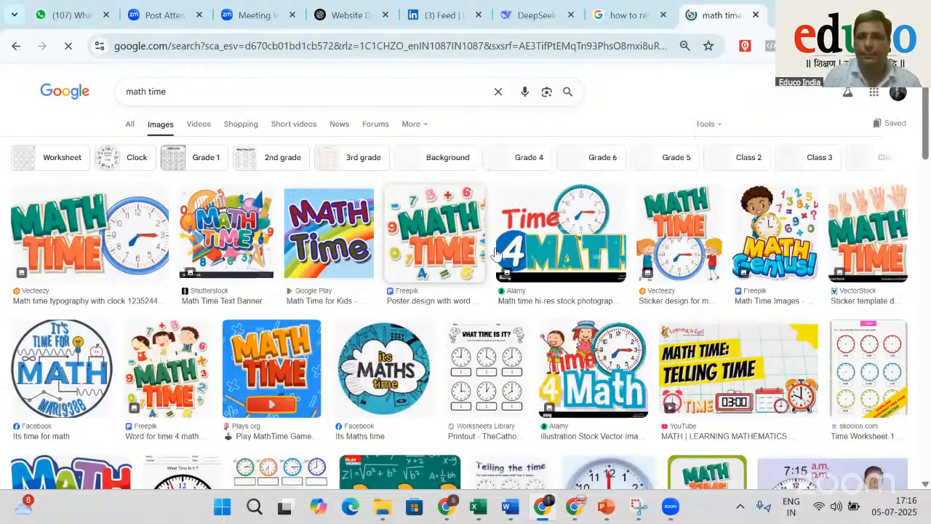
# Copy the Freepik "Math Time" picture with the surrounding numbers and paste it into the Word document on the blank line below Q.2
pyautogui.rightClick(441, 240)
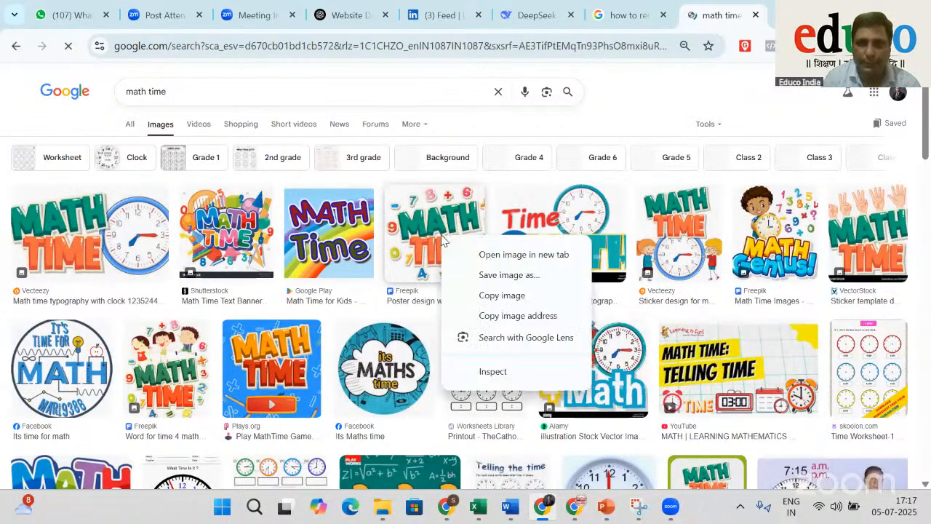
pyautogui.click(484, 297)
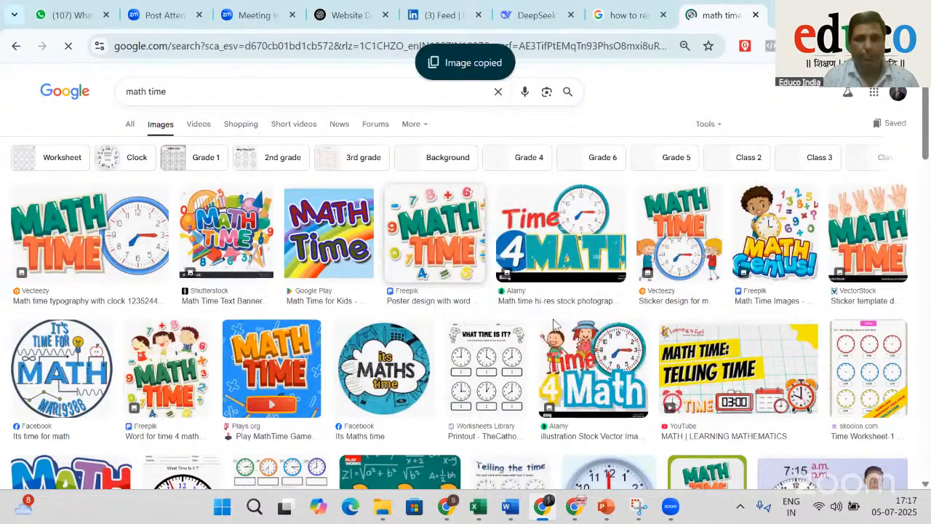
pyautogui.hotkey('alt', 'Tab')
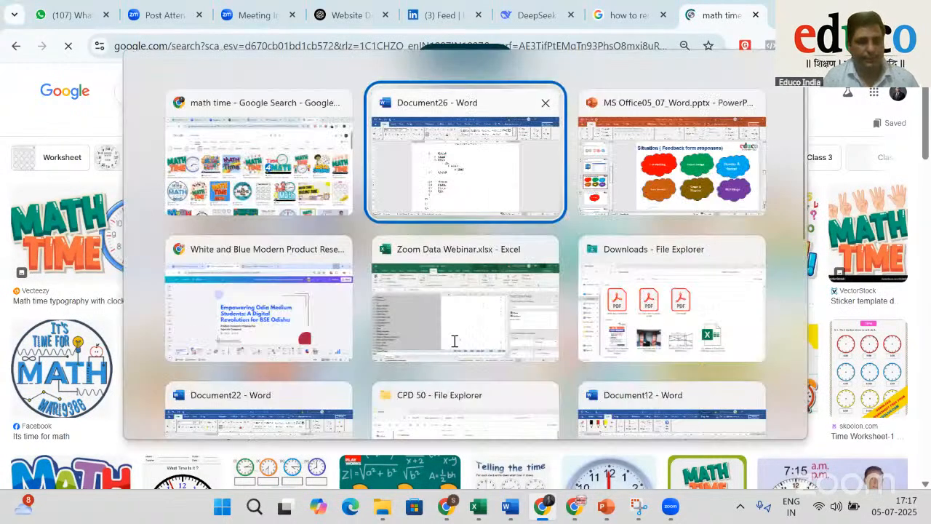
pyautogui.hotkey('ctrl', 'v')
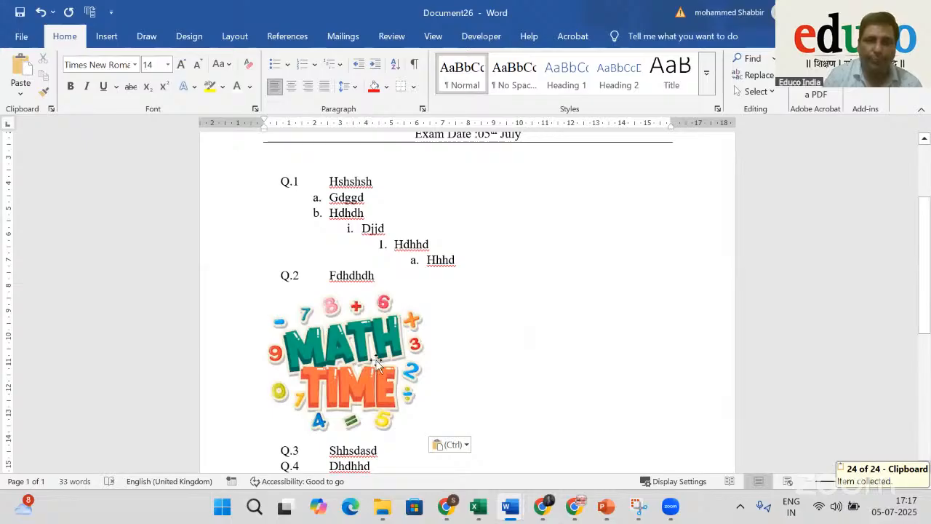
# Set the text wrapping of the "Math Time" picture to Tight
pyautogui.click(379, 402)
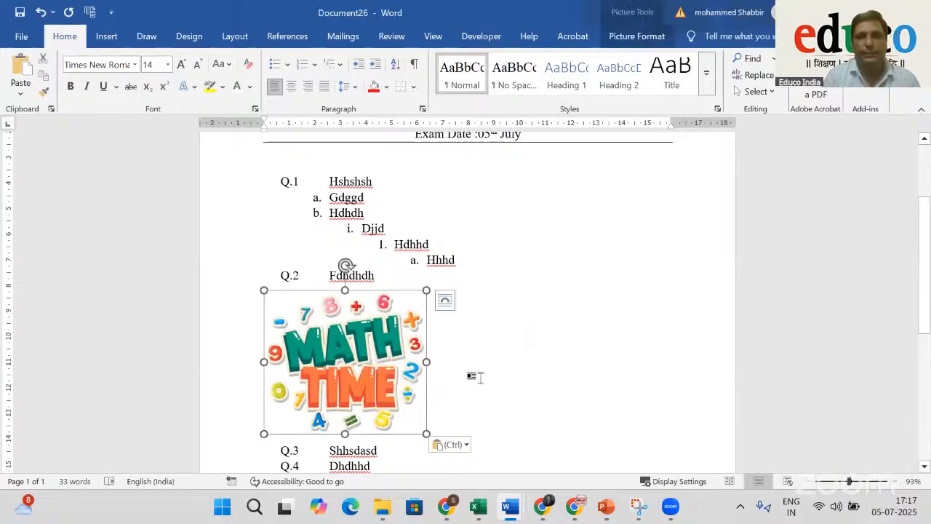
pyautogui.scroll(-1, 405, 367)
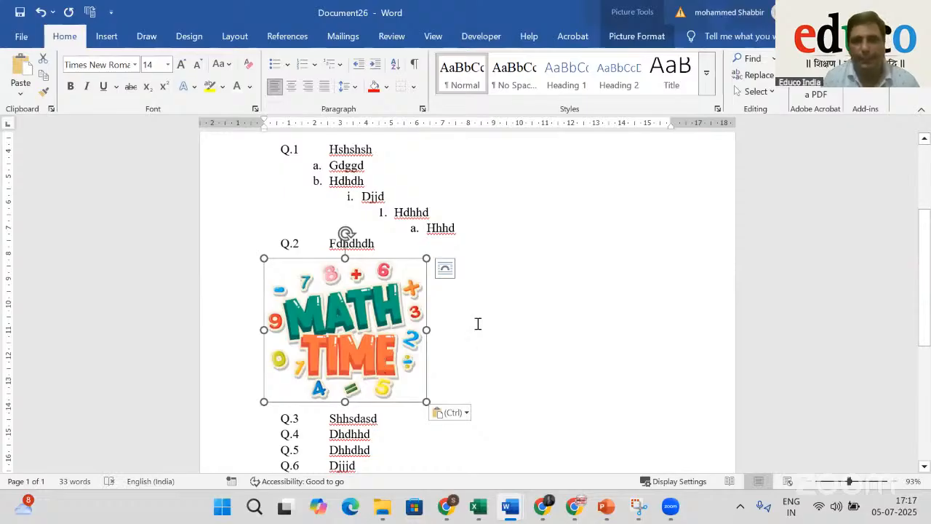
pyautogui.click(404, 437)
pyautogui.scroll(-1, 404, 437)
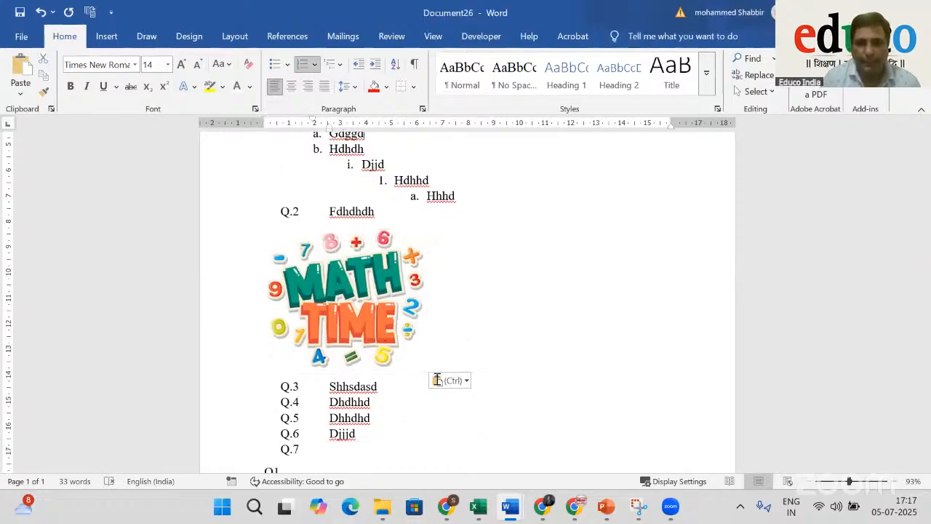
pyautogui.click(378, 313)
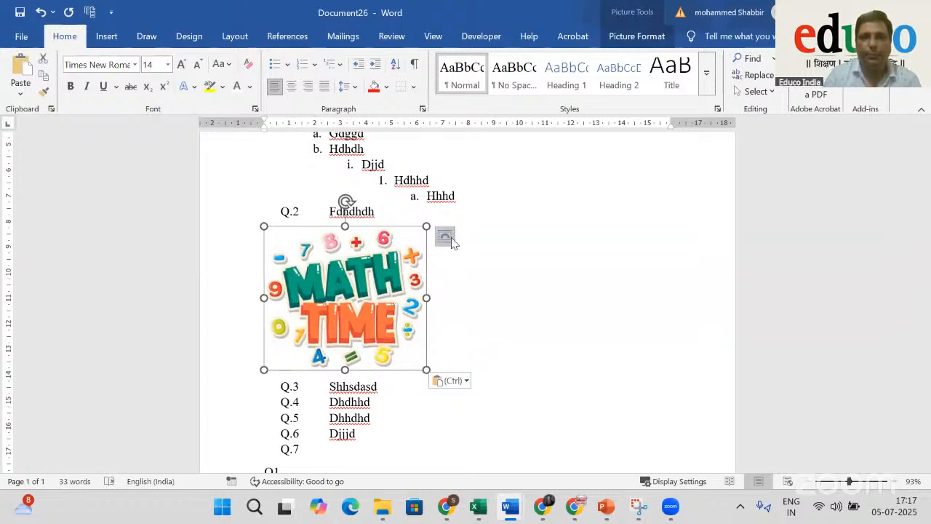
pyautogui.click(445, 237)
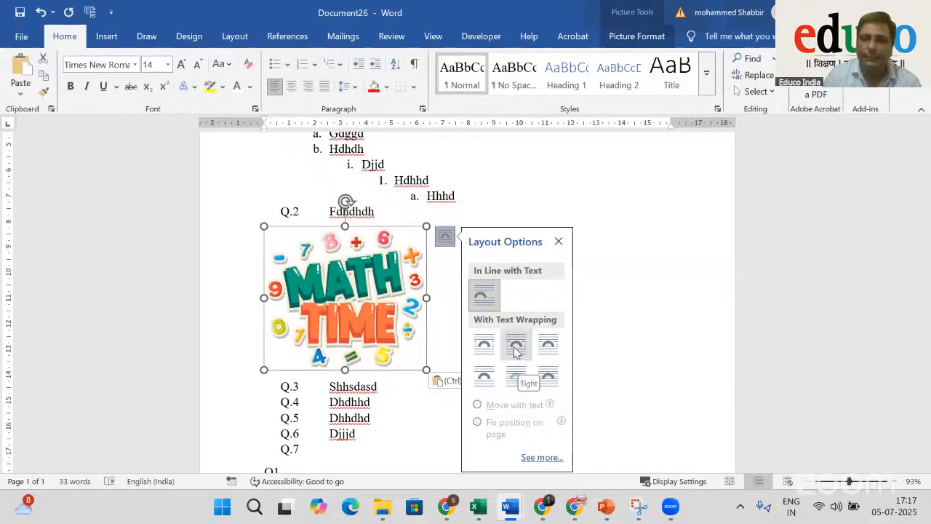
pyautogui.click(515, 346)
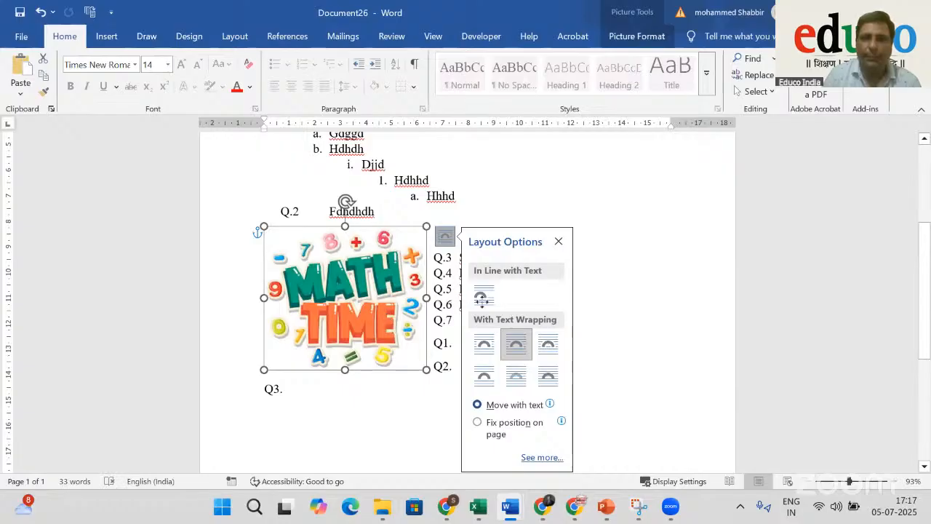
# Move the "Math Time" picture up to the right side of the page, beside the exam heading and first question
pyautogui.moveTo(385, 320); pyautogui.dragTo(587, 149)
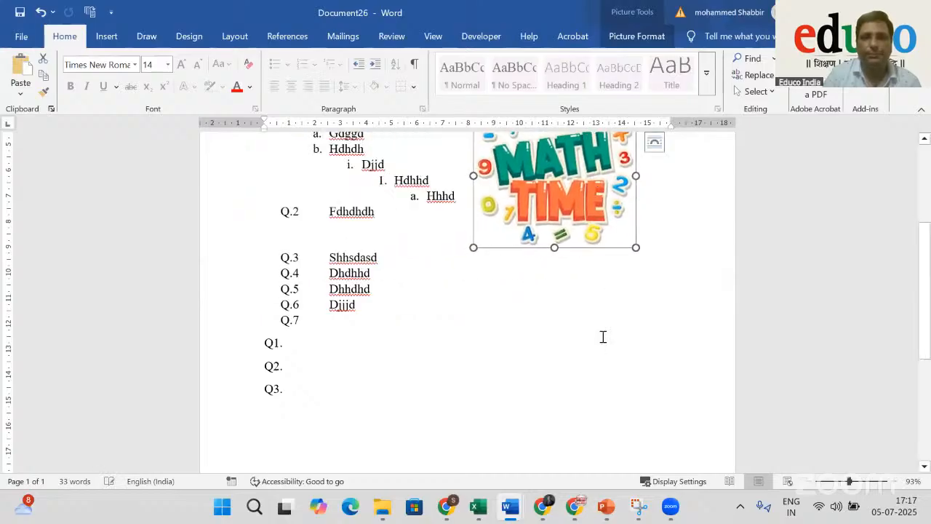
pyautogui.scroll(2, 603, 336)
pyautogui.moveTo(559, 254); pyautogui.dragTo(578, 168)
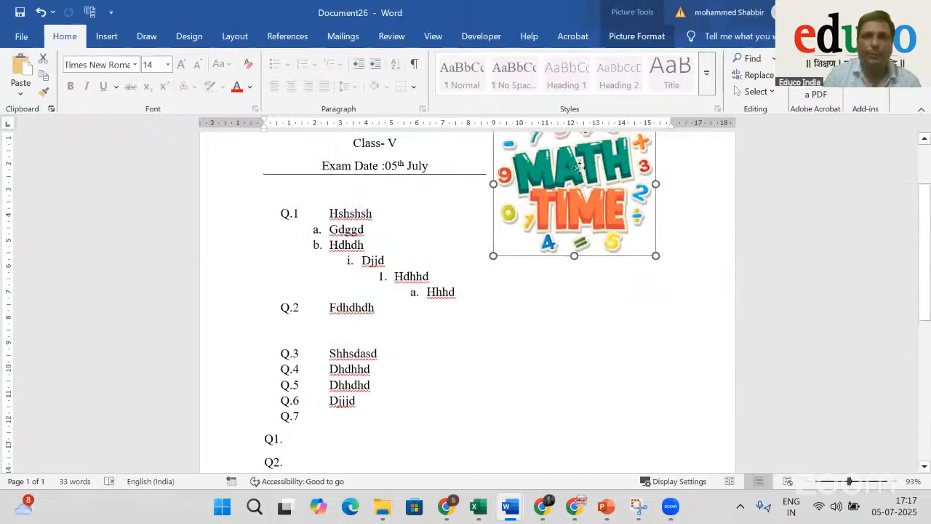
pyautogui.scroll(2, 561, 388)
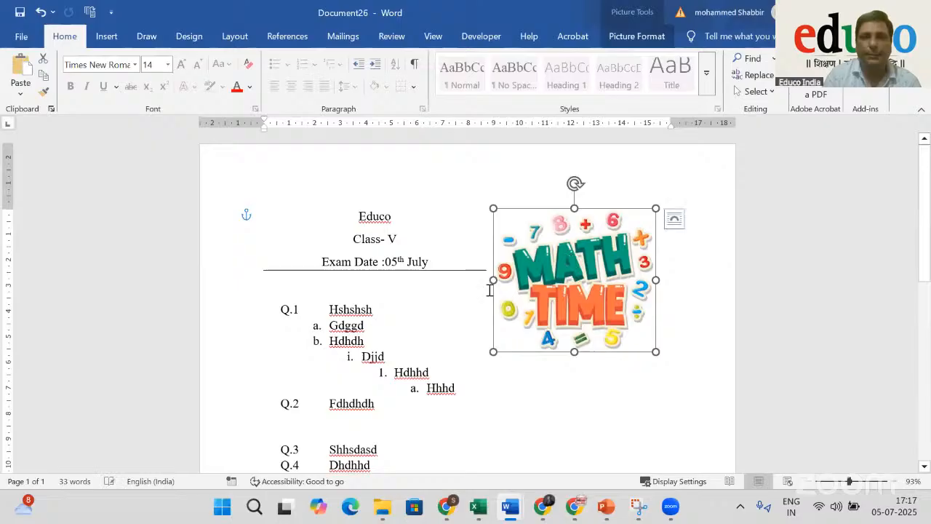
# Shrink the "Math Time" picture to a small logo size and place it to the right of the exam heading lines
pyautogui.moveTo(614, 320); pyautogui.dragTo(608, 400)
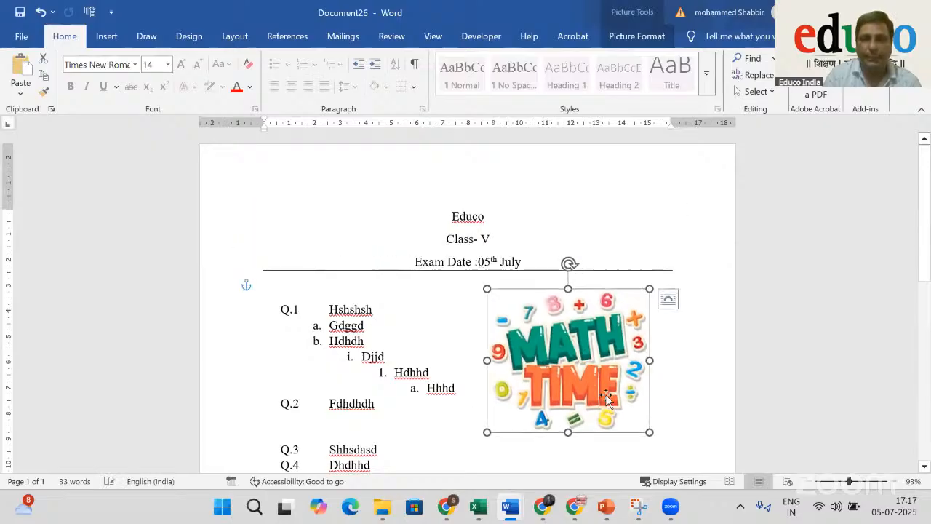
pyautogui.moveTo(650, 432); pyautogui.dragTo(575, 366)
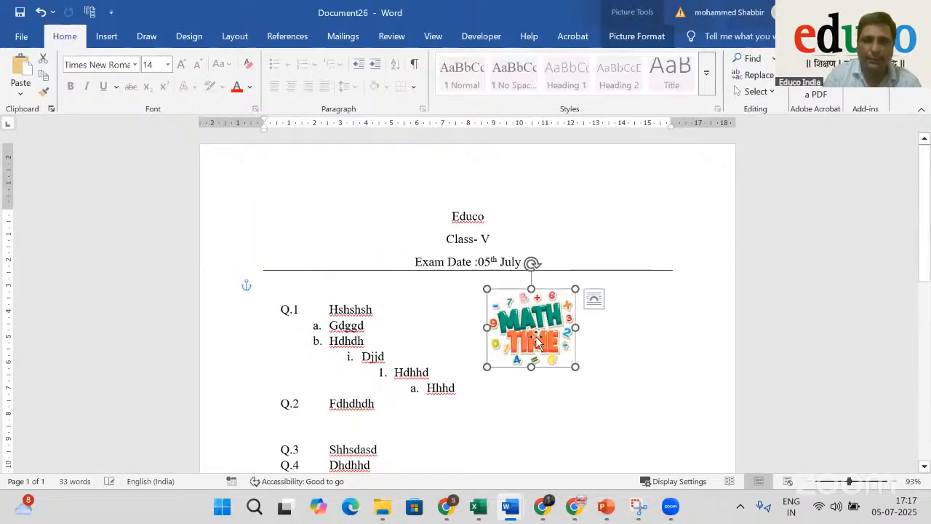
pyautogui.moveTo(537, 342); pyautogui.dragTo(625, 262)
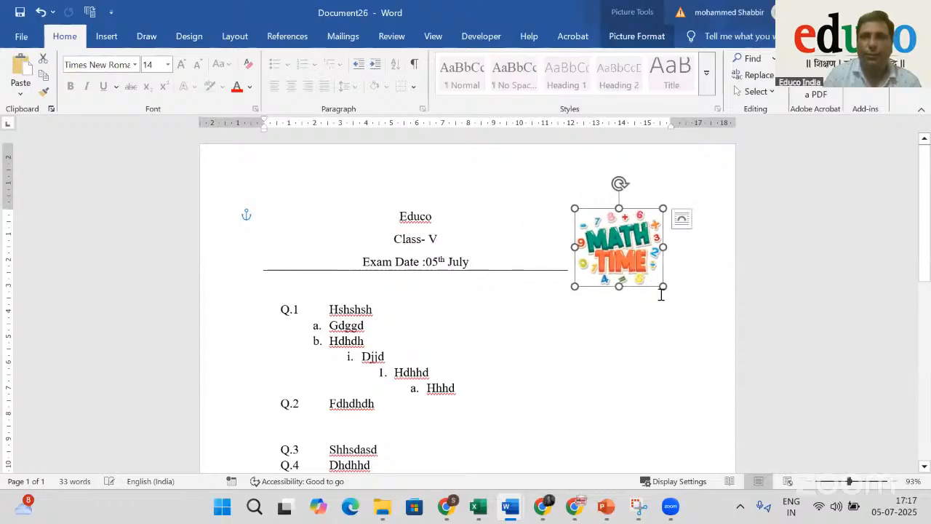
pyautogui.moveTo(661, 294); pyautogui.dragTo(637, 266)
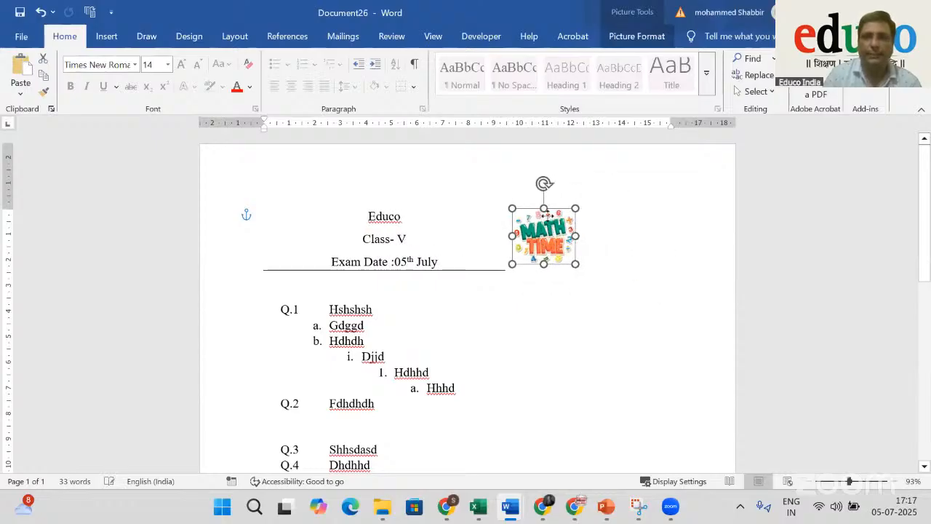
pyautogui.moveTo(548, 216); pyautogui.dragTo(620, 217)
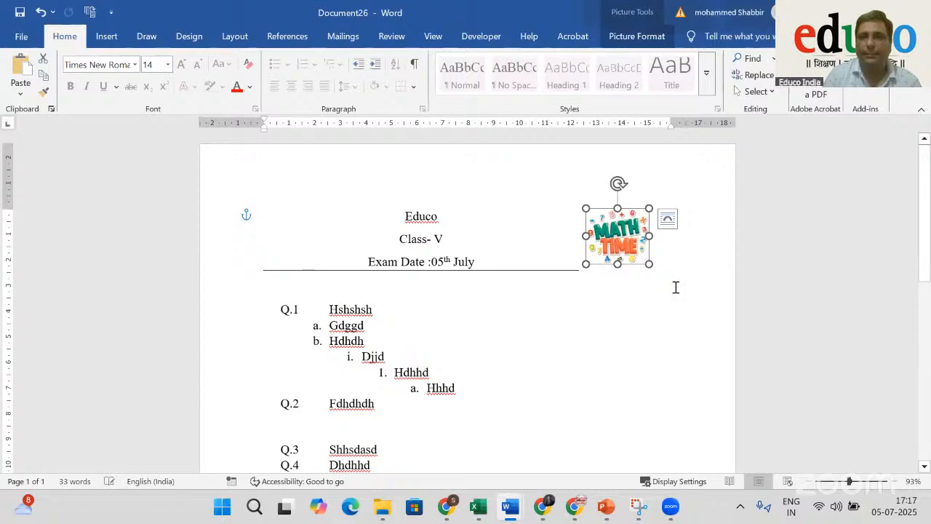
pyautogui.click(622, 358)
pyautogui.scroll(-2, 616, 385)
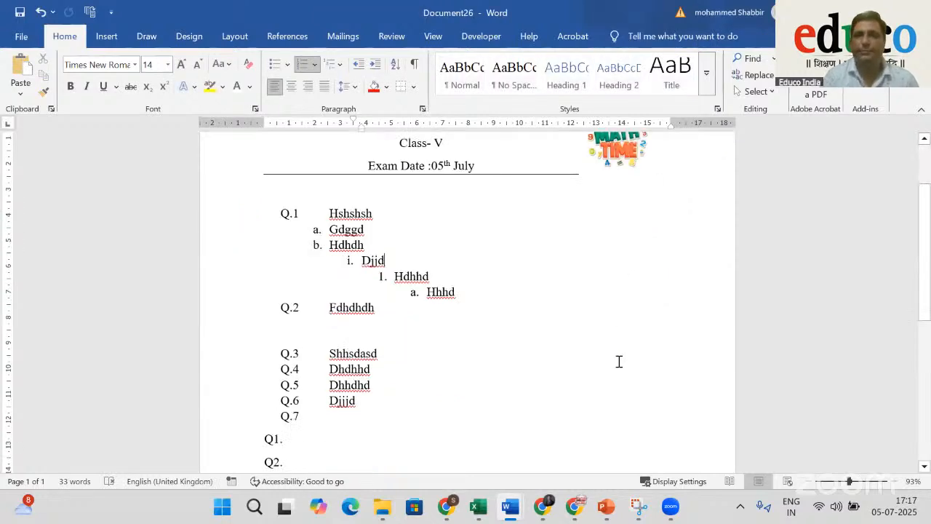
pyautogui.scroll(2, 619, 361)
# Duplicate the small "Math Time" picture and place the copy to the right of the plain Q1.–Q3. list at the end
pyautogui.click(622, 247)
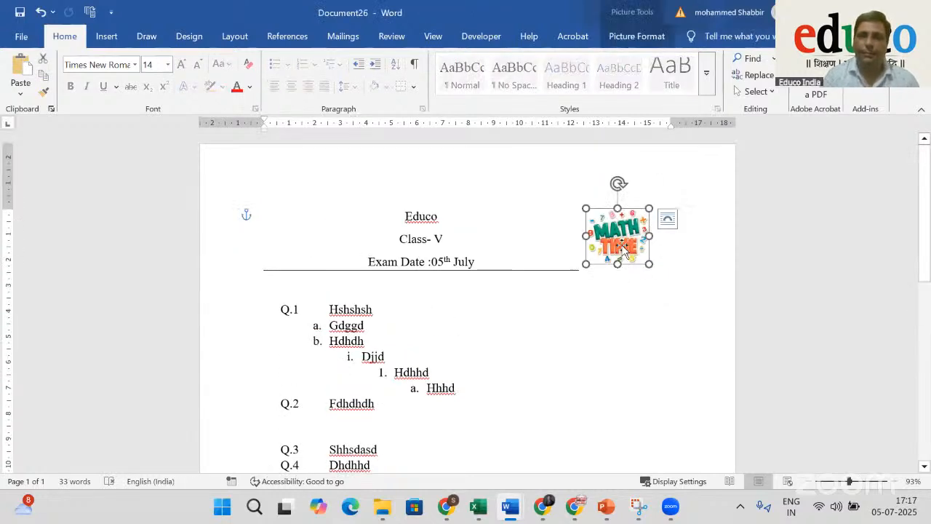
pyautogui.hotkey('ctrl', 'c')
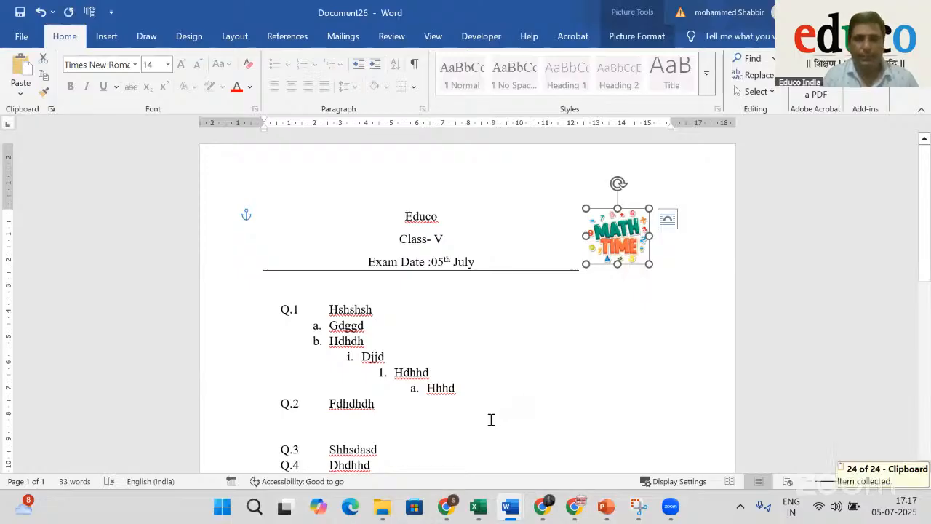
pyautogui.scroll(-3, 323, 422)
pyautogui.click(321, 420)
pyautogui.hotkey('ctrl', 'v')
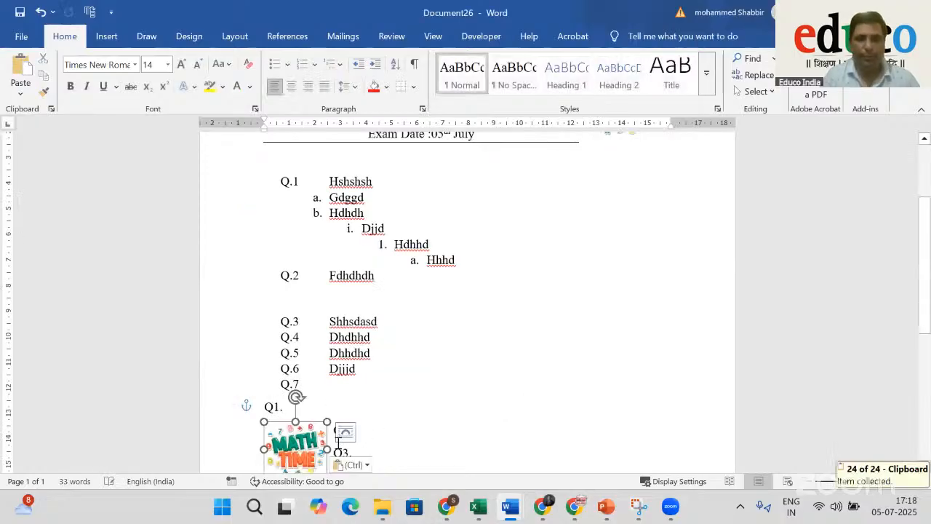
pyautogui.scroll(-3, 313, 313)
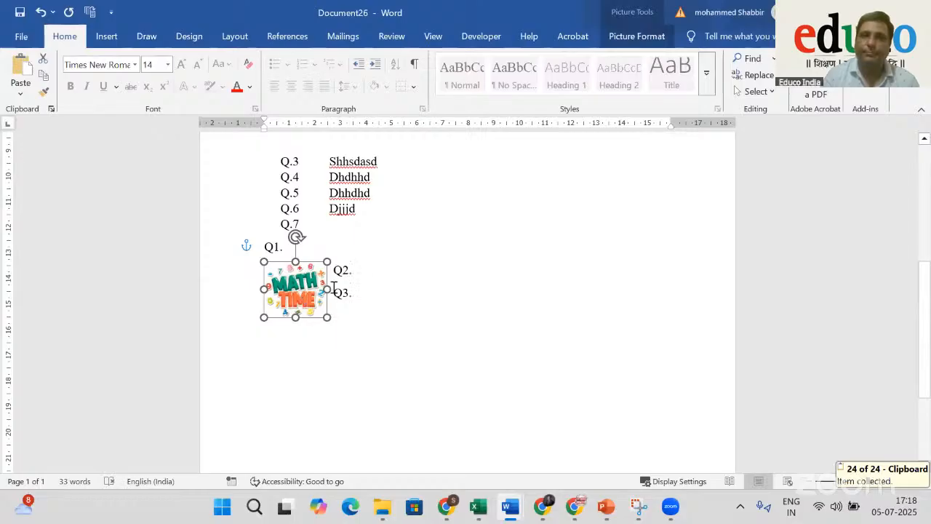
pyautogui.moveTo(314, 295); pyautogui.dragTo(453, 290)
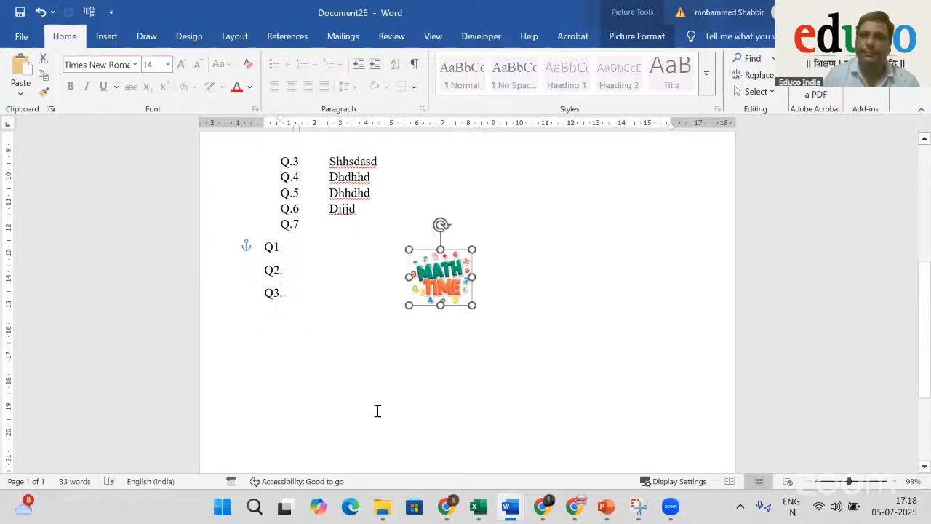
# Generate three paragraphs of Word's built-in sample text below the Q3. line
pyautogui.click(426, 339)
pyautogui.write('=')
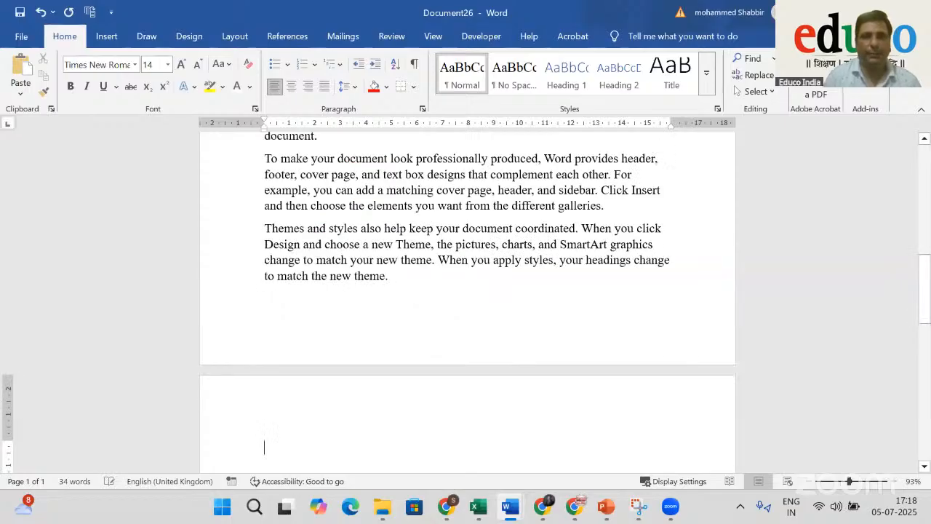
pyautogui.scroll(4, 328, 401)
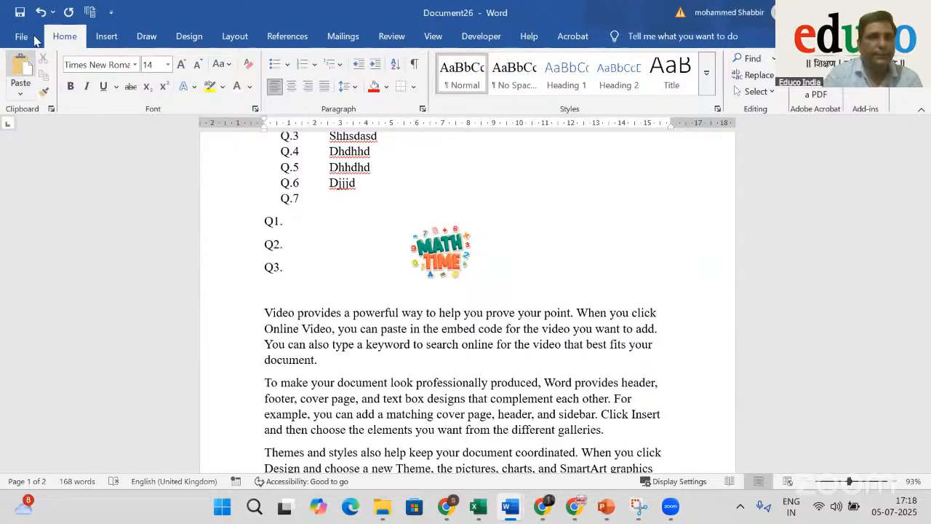
# Set the font colour of the words "powerful way to" in the first sample paragraph to standard red
pyautogui.click(45, 93)
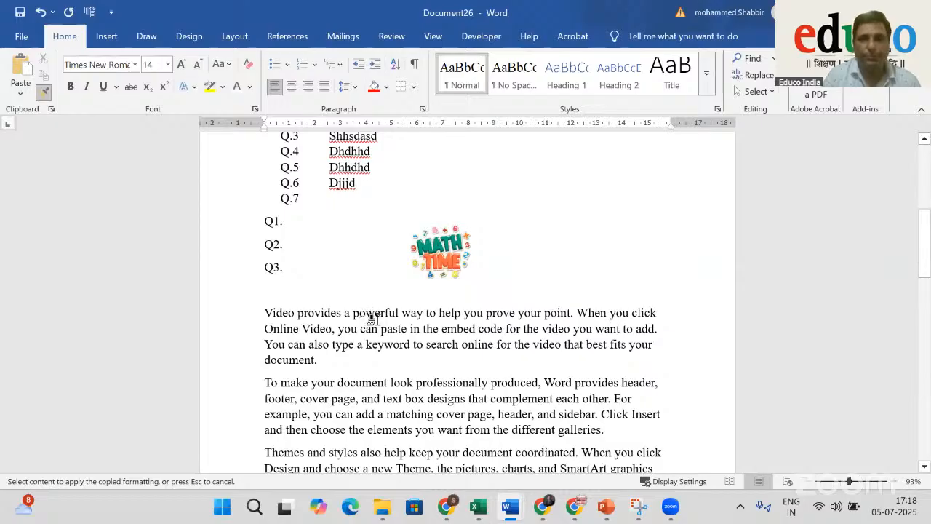
pyautogui.click(379, 314)
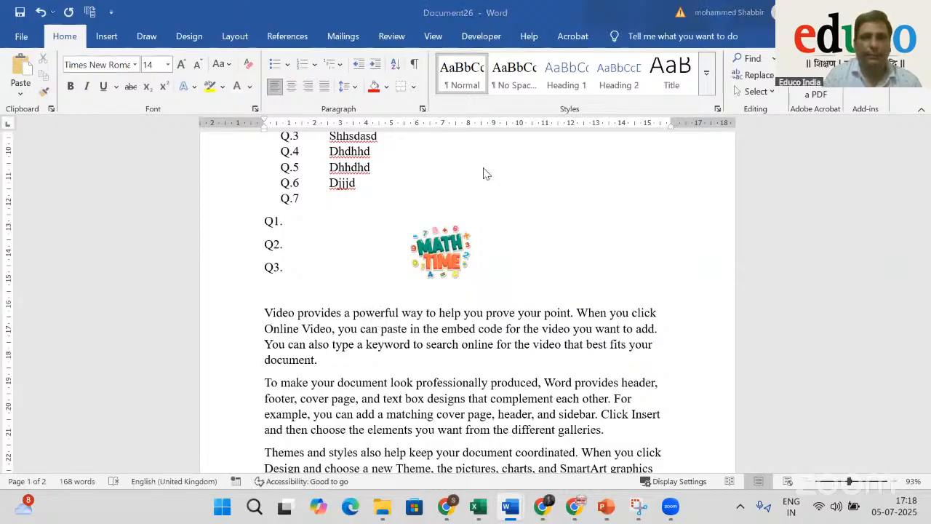
pyautogui.moveTo(357, 313); pyautogui.dragTo(432, 299)
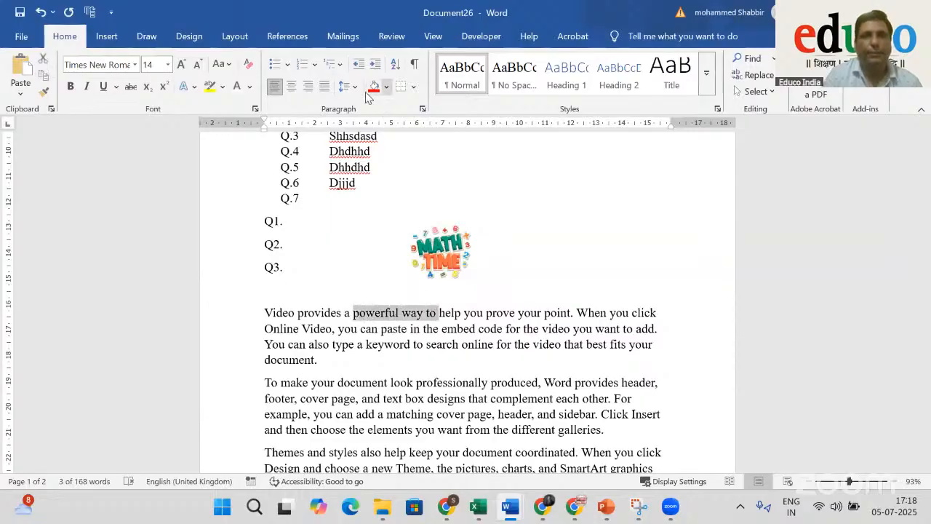
pyautogui.click(250, 87)
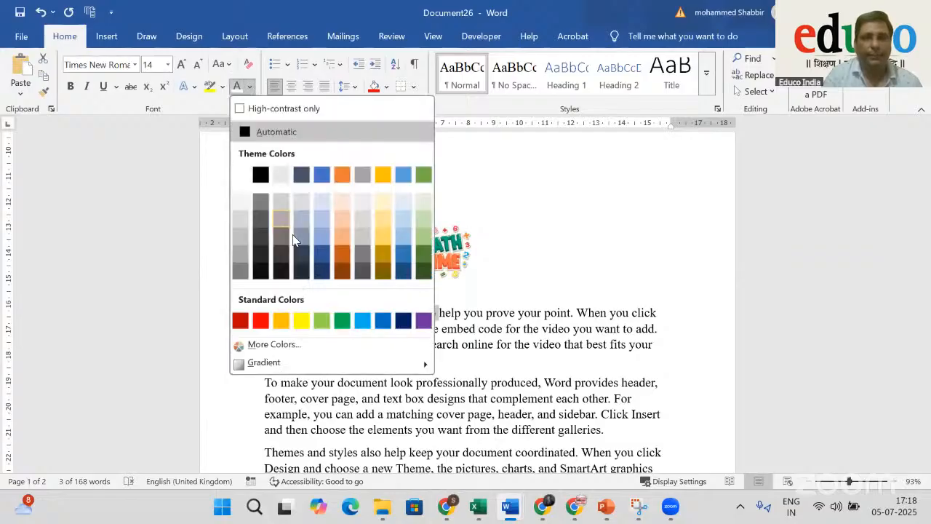
pyautogui.click(268, 324)
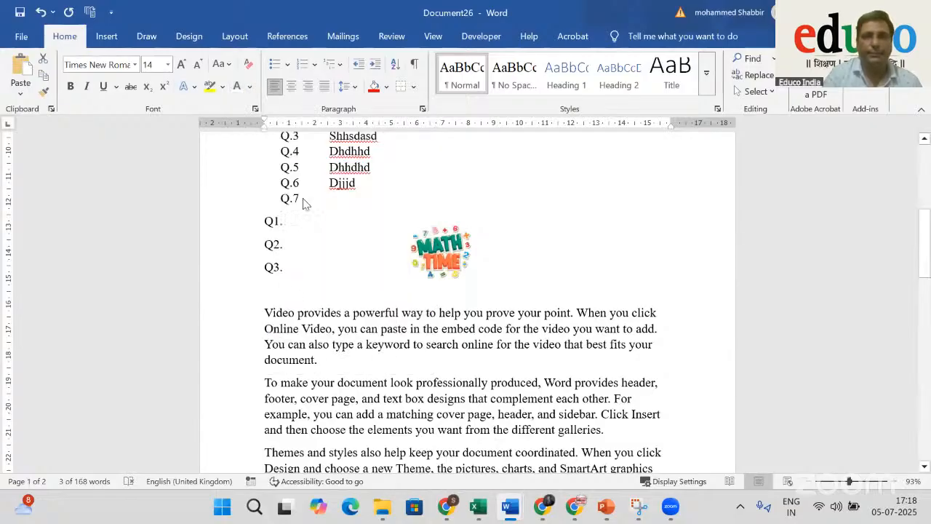
pyautogui.click(547, 342)
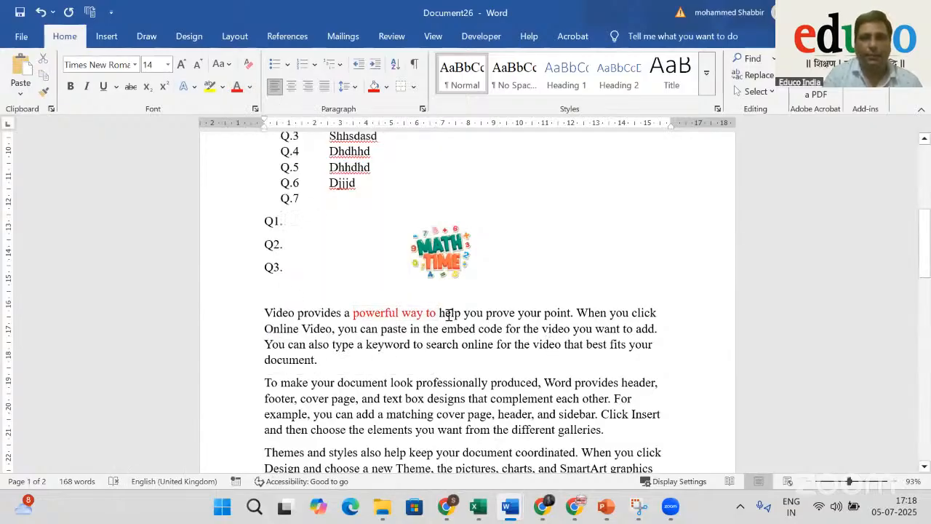
# Make the red words "powerful way to" bold and increase their font size to 20
pyautogui.moveTo(436, 313); pyautogui.dragTo(371, 312)
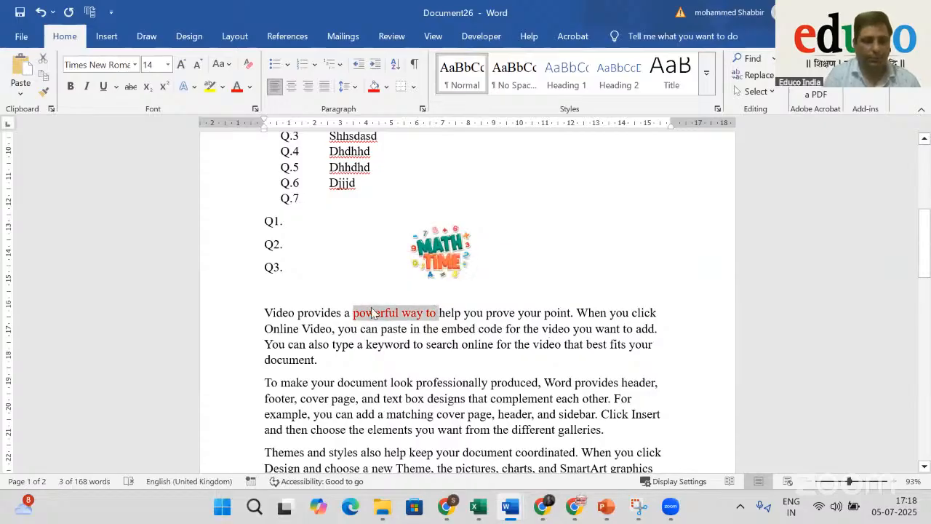
pyautogui.hotkey('ctrl', 'b')
pyautogui.hotkey('ctrl', 'shift', '.')
pyautogui.hotkey('ctrl', 'shift', '.')
pyautogui.hotkey('ctrl', 'shift', '.')
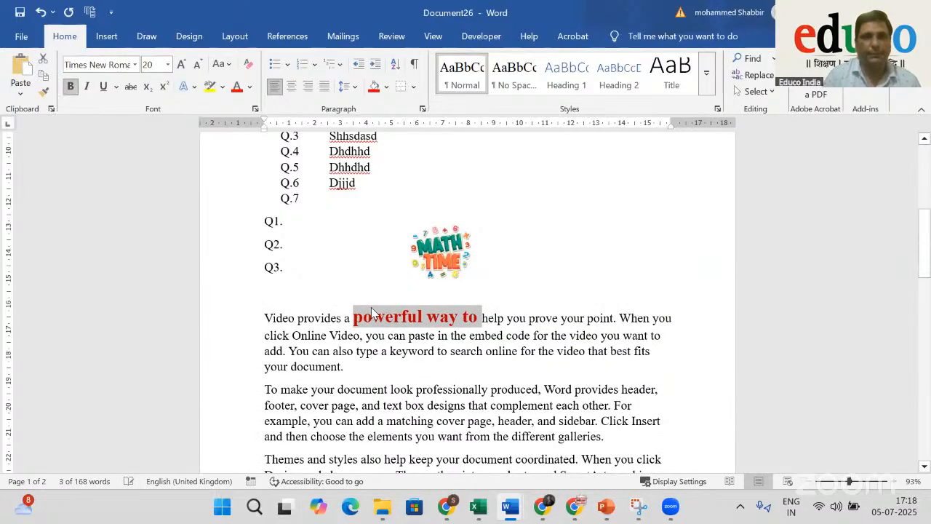
pyautogui.click(376, 395)
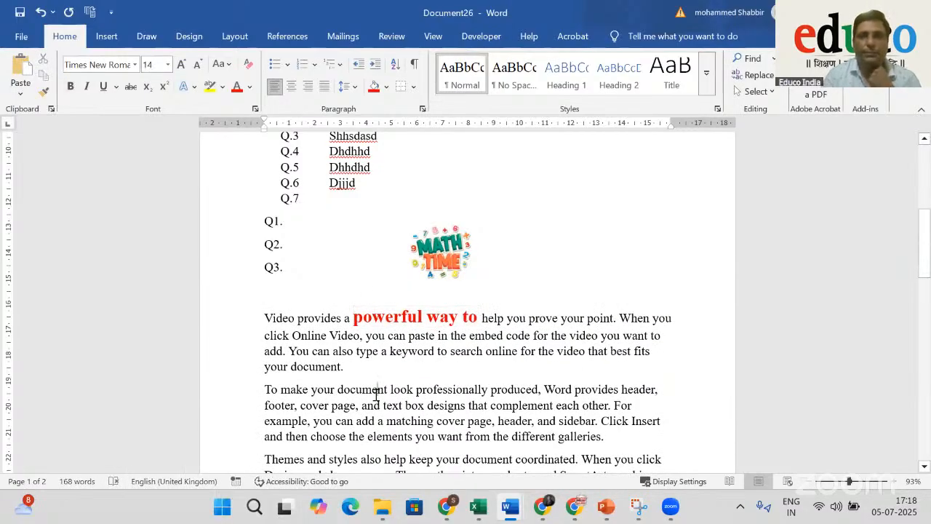
pyautogui.click(404, 320)
pyautogui.hotkey('shift', 'Left')
pyautogui.hotkey('shift', 'Left')
pyautogui.hotkey('shift', 'Left')
pyautogui.hotkey('shift', 'Left')
pyautogui.hotkey('shift', 'Left')
pyautogui.hotkey('shift', 'Left')
pyautogui.hotkey('shift', 'Left')
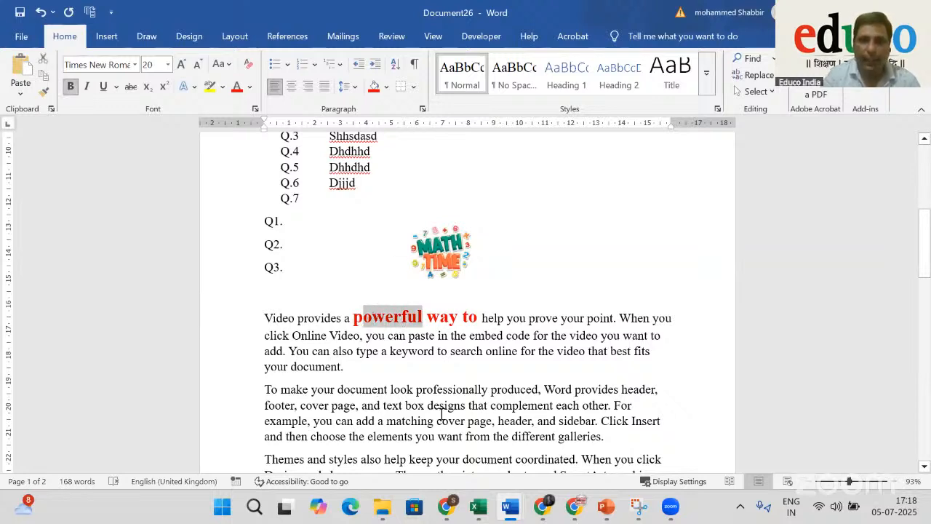
pyautogui.doubleClick(463, 349)
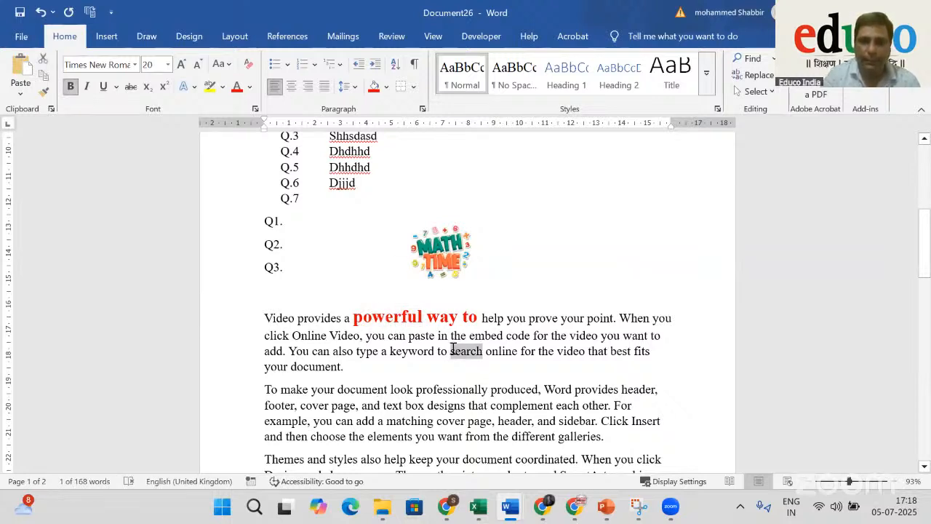
pyautogui.doubleClick(528, 422)
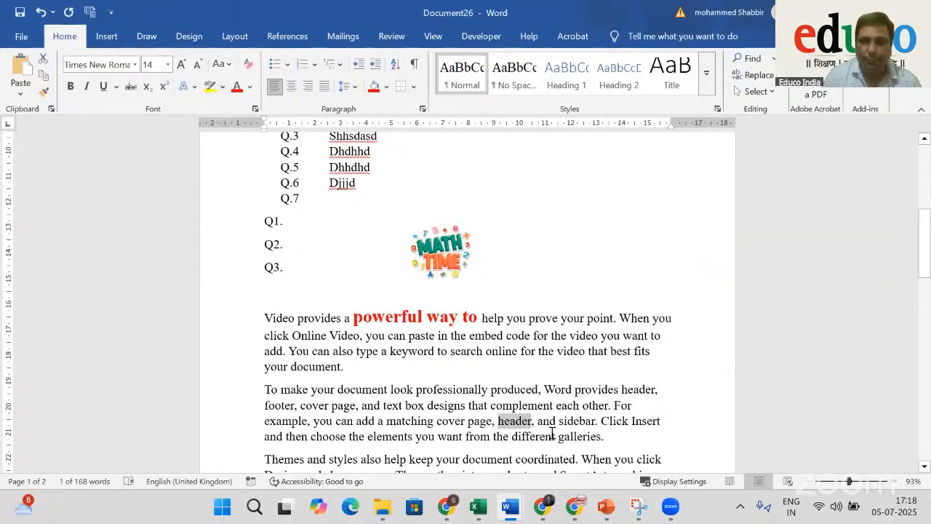
pyautogui.moveTo(556, 437); pyautogui.dragTo(521, 436)
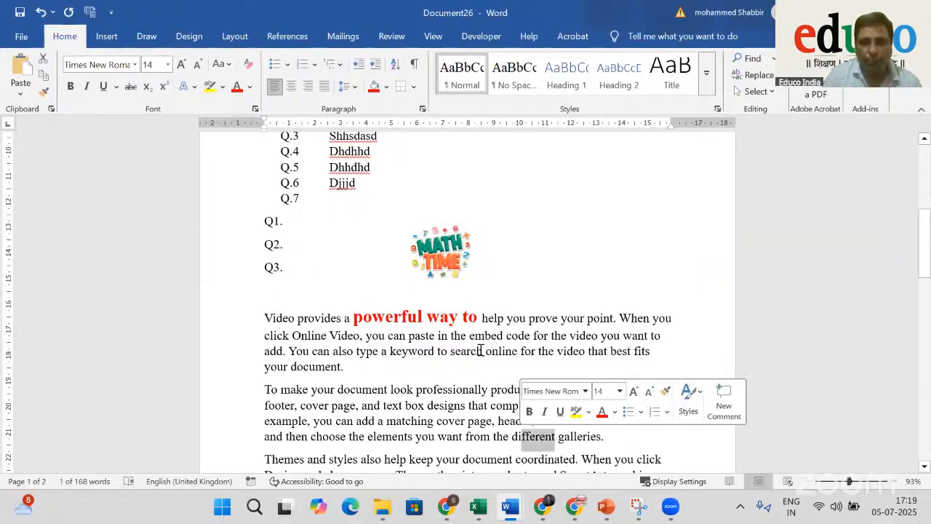
pyautogui.moveTo(483, 350); pyautogui.dragTo(457, 352)
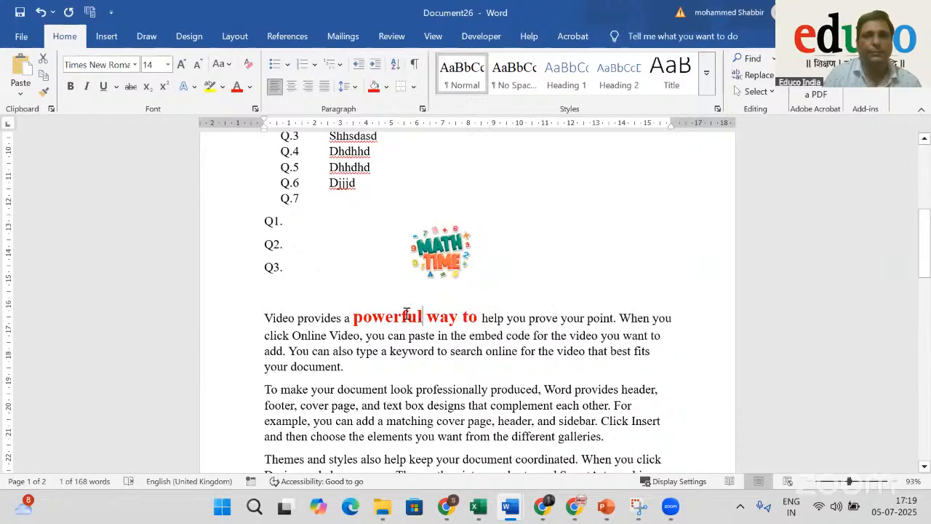
# Copy the formatting of "powerful" with Format Painter onto the word "designs" in the second sample paragraph
pyautogui.moveTo(425, 317); pyautogui.dragTo(352, 318)
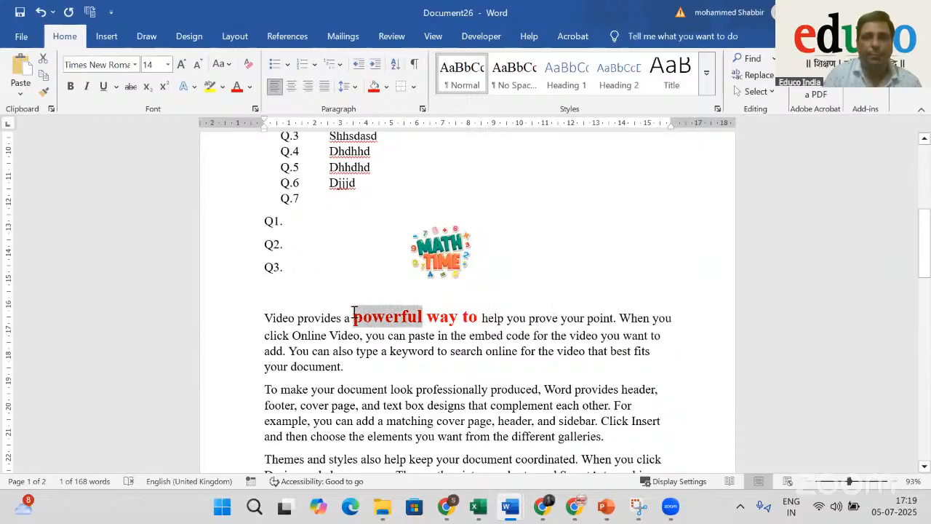
pyautogui.click(45, 95)
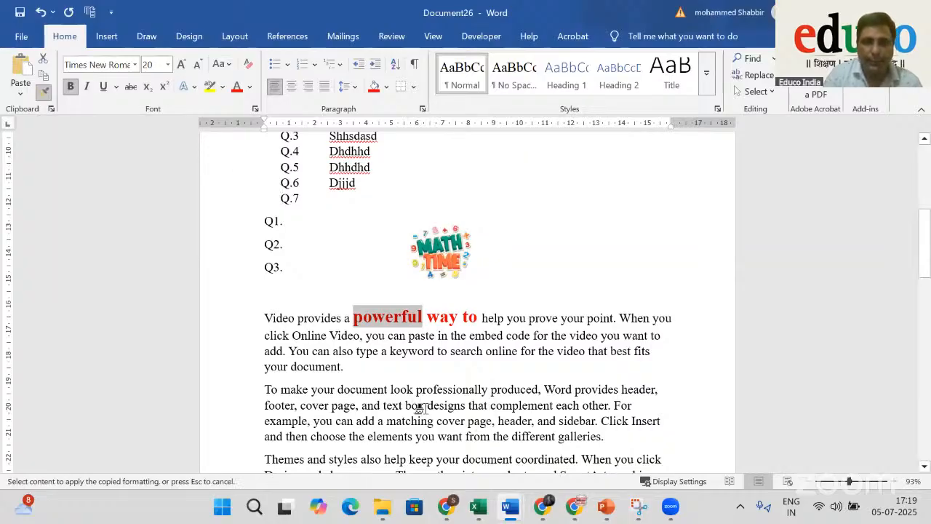
pyautogui.moveTo(425, 406); pyautogui.dragTo(472, 406)
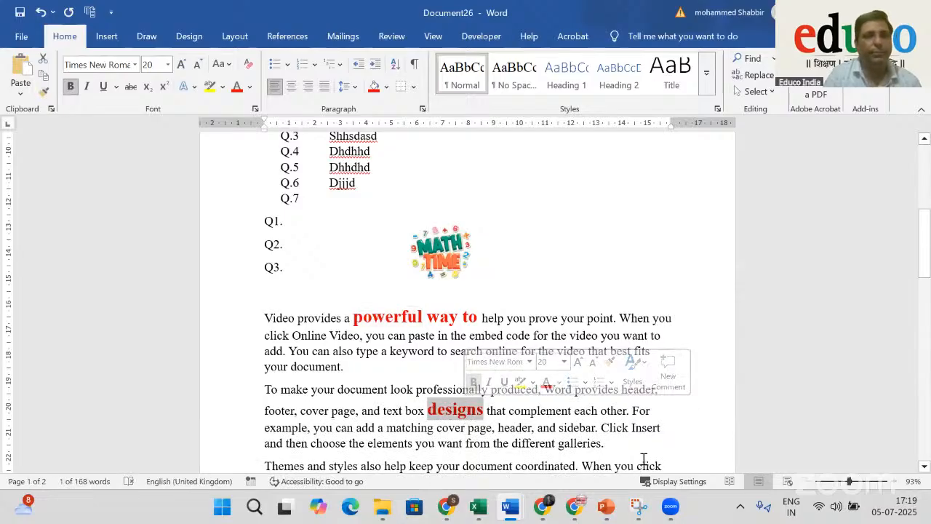
# Keep Format Painter active with the formatting of "designs" and apply it to the words "video", "different", "make" and "keyword"
pyautogui.scroll(-1, 525, 357)
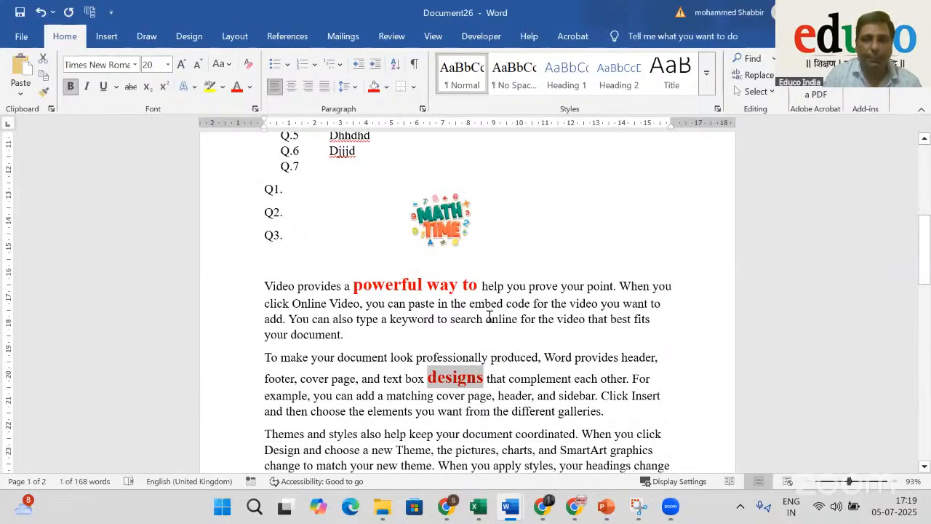
pyautogui.click(45, 92)
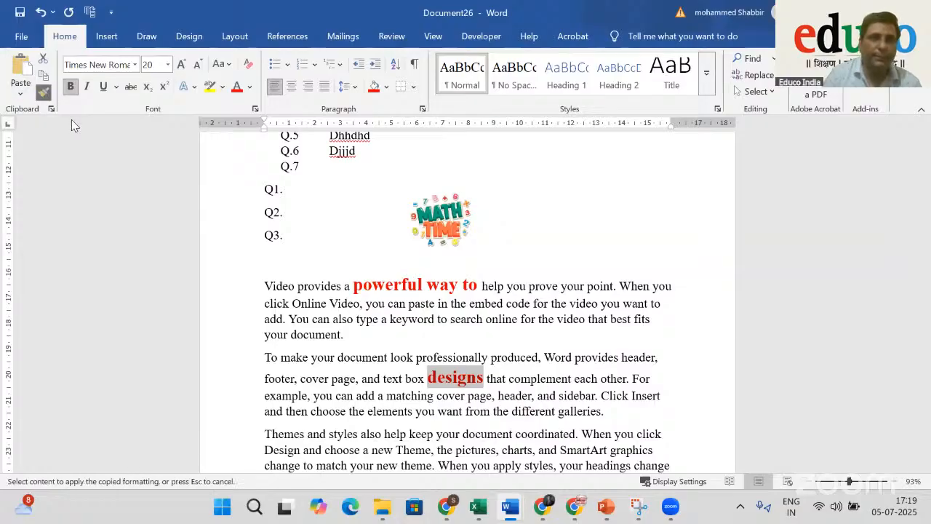
pyautogui.click(561, 319)
pyautogui.click(536, 418)
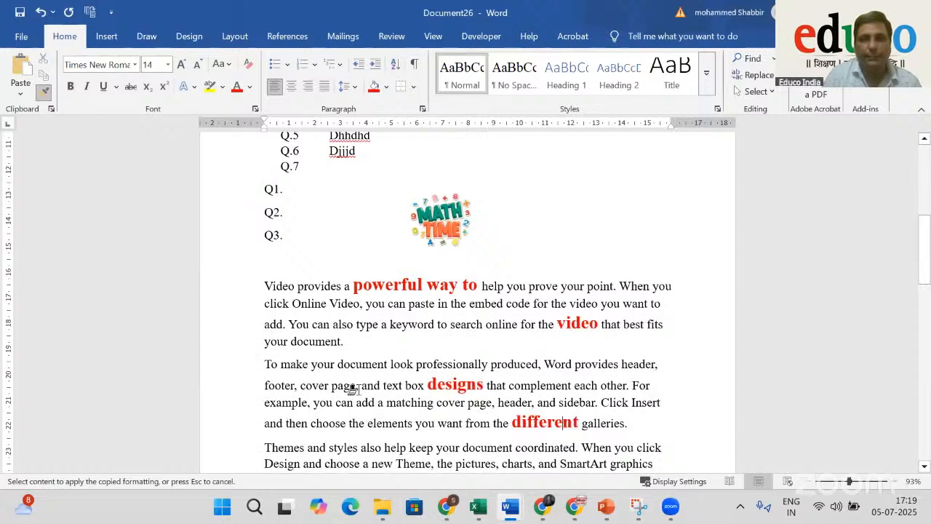
pyautogui.click(299, 365)
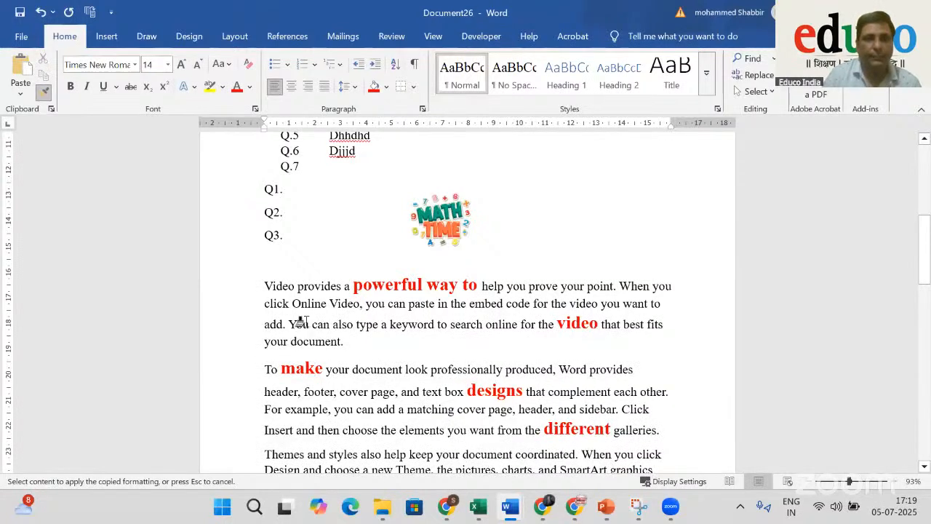
pyautogui.click(411, 325)
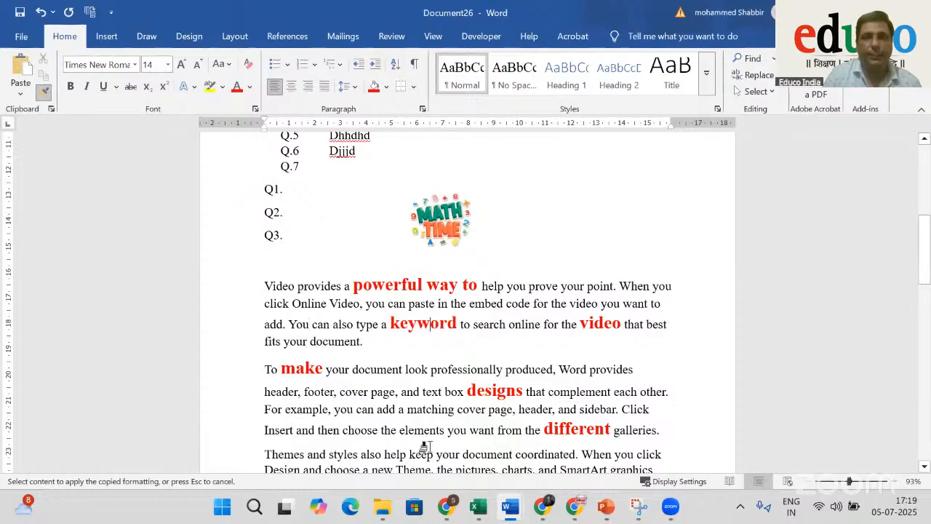
# Apply the copied bold red formatting to the words "help" and "Online", and turn Format Painter off
pyautogui.click(390, 456)
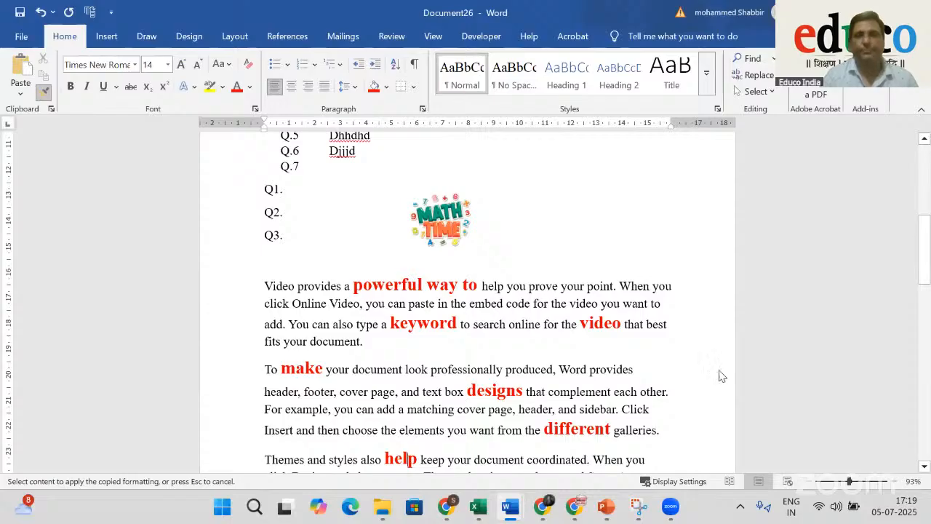
pyautogui.click(300, 303)
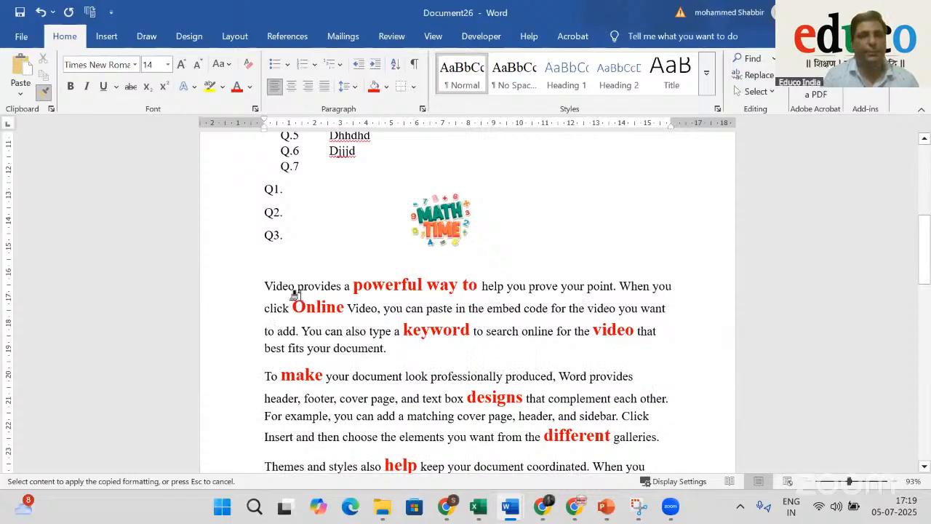
pyautogui.click(43, 92)
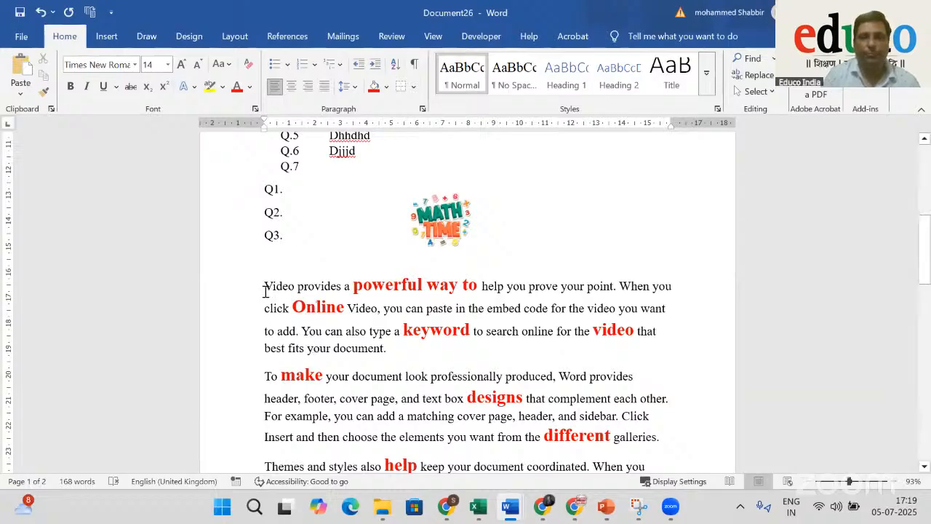
# Clear the character formatting of the first two sample paragraphs and the third's first line, undo the clearing, and redo it
pyautogui.hotkey('shift', 'Down')
pyautogui.hotkey('shift', 'Down')
pyautogui.hotkey('shift', 'Down')
pyautogui.hotkey('shift', 'Down')
pyautogui.hotkey('shift', 'Down')
pyautogui.hotkey('shift', 'Down')
pyautogui.hotkey('shift', 'Down')
pyautogui.hotkey('shift', 'Down')
pyautogui.hotkey('shift', 'Down')
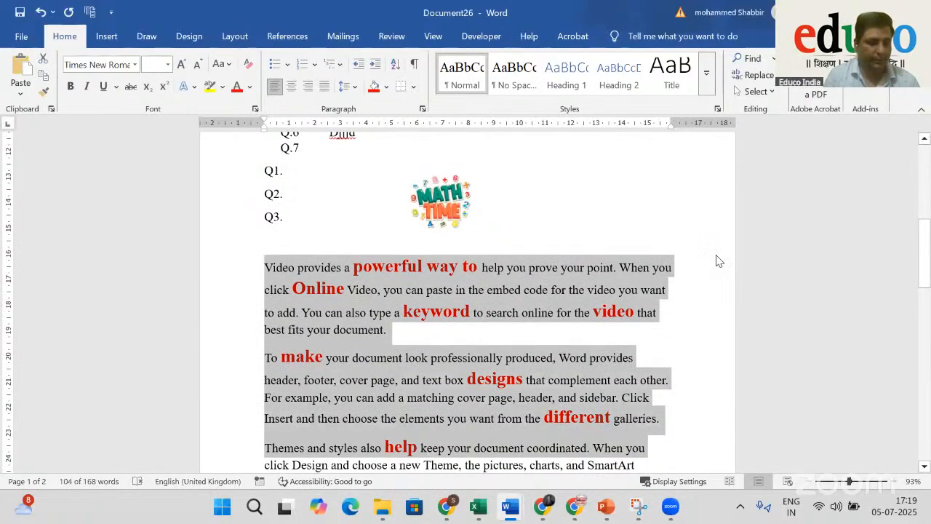
pyautogui.hotkey('ctrl', 'space')
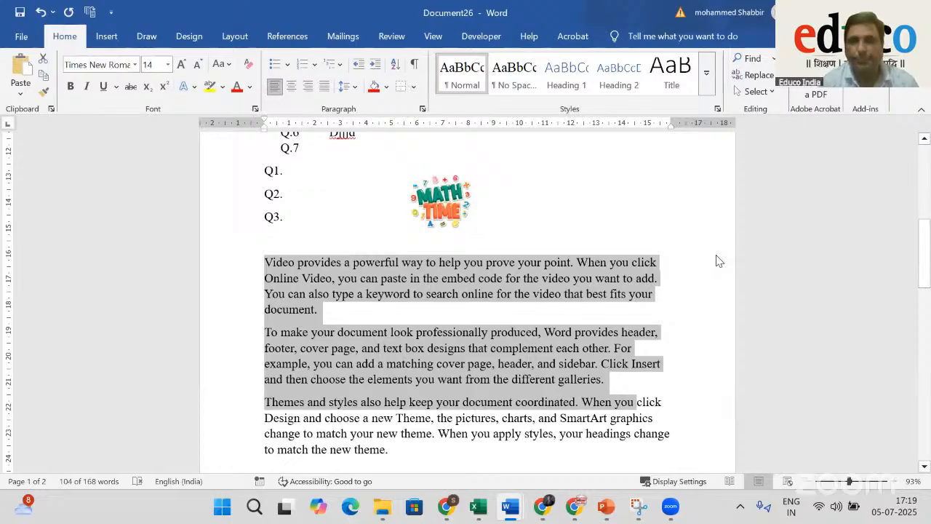
pyautogui.hotkey('ctrl', 'z')
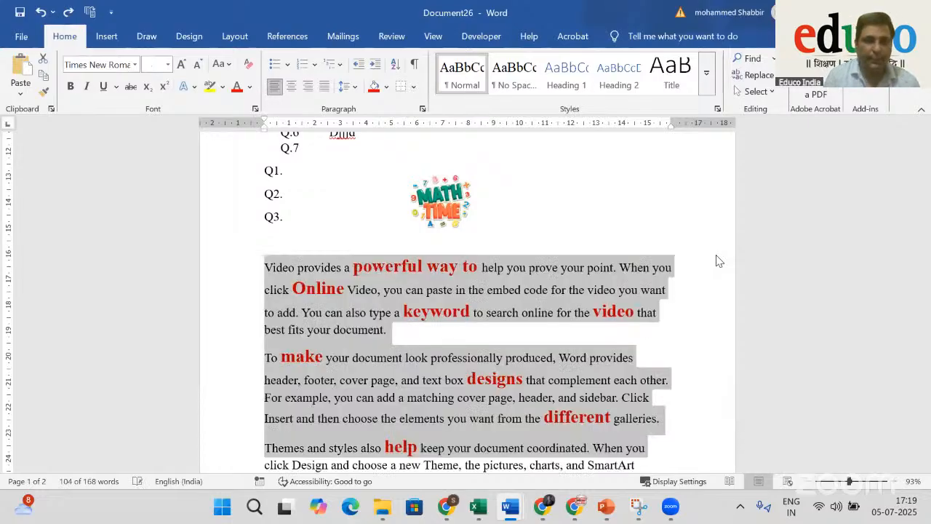
pyautogui.hotkey('ctrl', 'y')
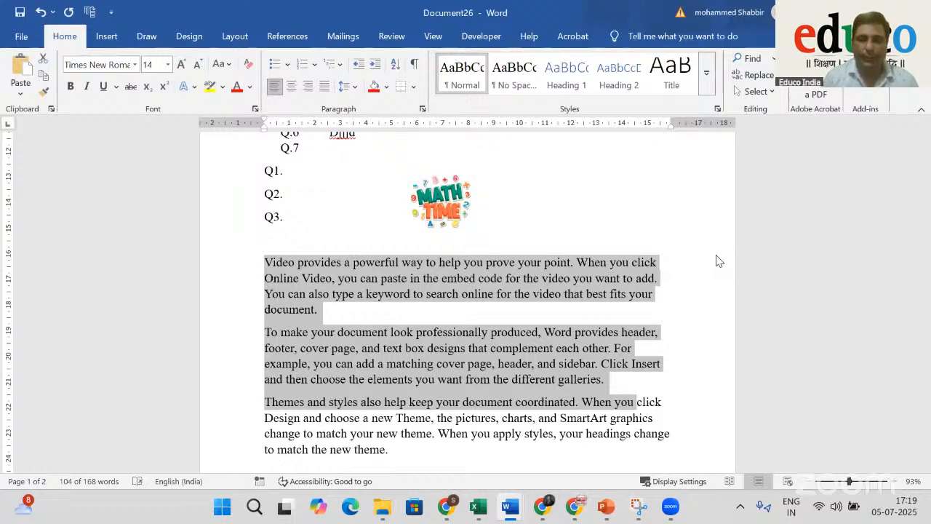
# Write "CTRL + Space Bar" on the empty line above the first sample paragraph
pyautogui.press('Up')
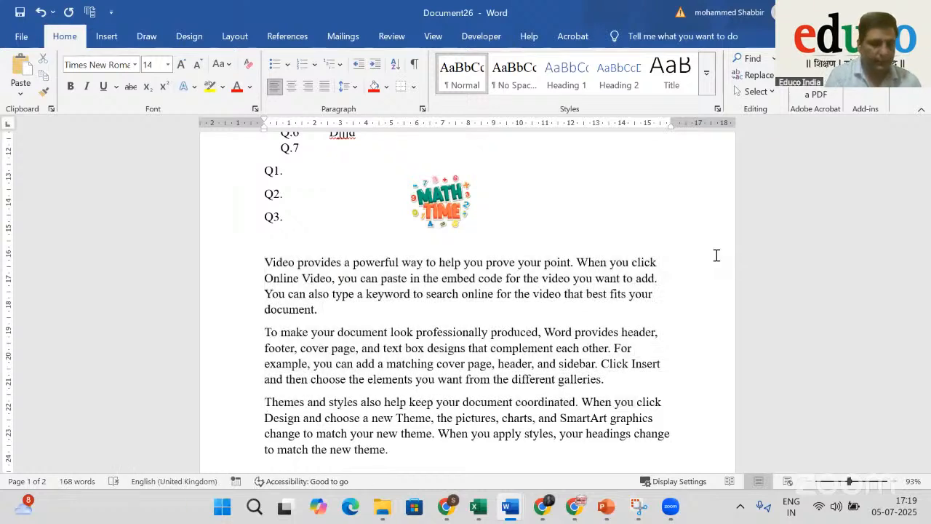
pyautogui.write('CTRL + ')
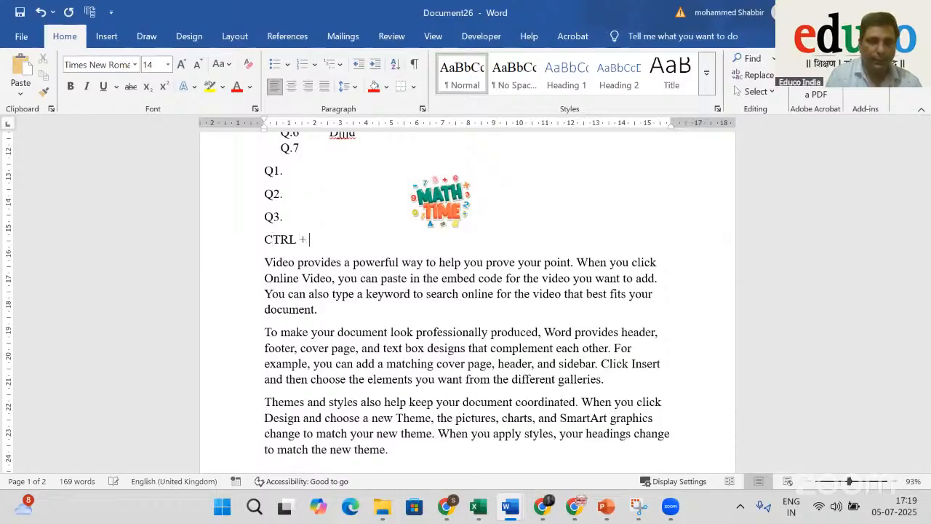
pyautogui.write('Space Bar')
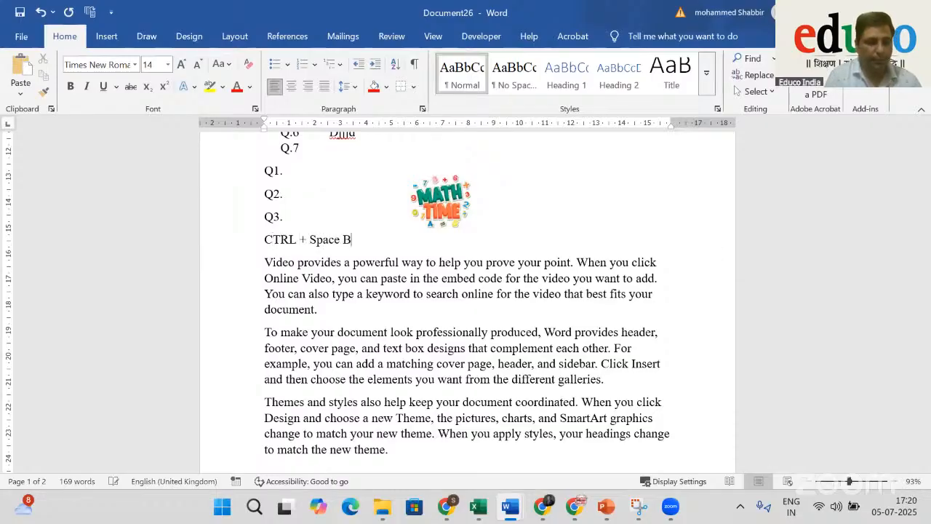
pyautogui.click(354, 262)
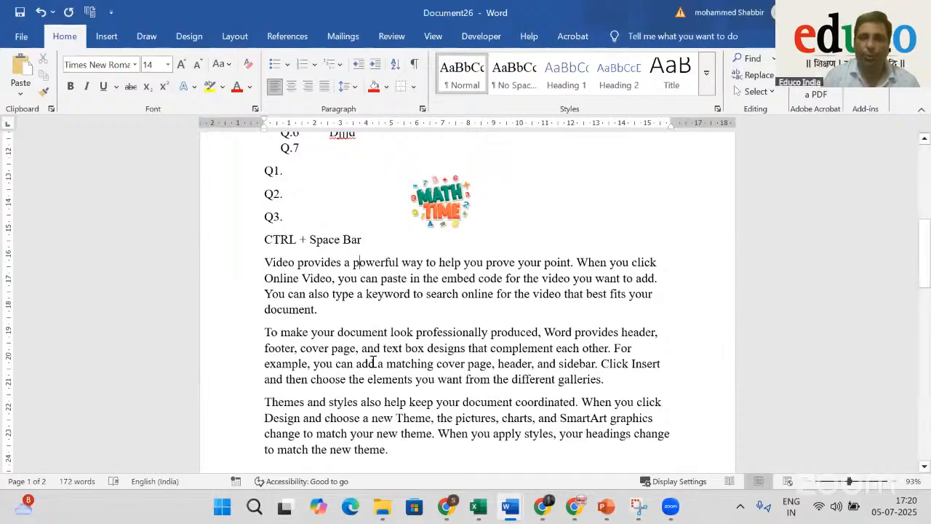
# Select a vertical block of text near the line beginnings across all three sample paragraphs and colour it red
pyautogui.scroll(3, 438, 306)
pyautogui.scroll(-4, 467, 389)
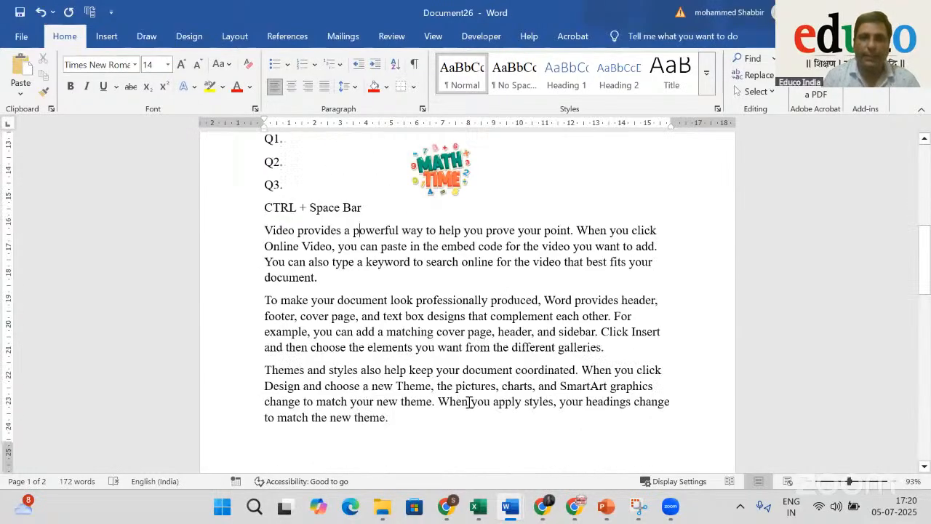
pyautogui.click(402, 431)
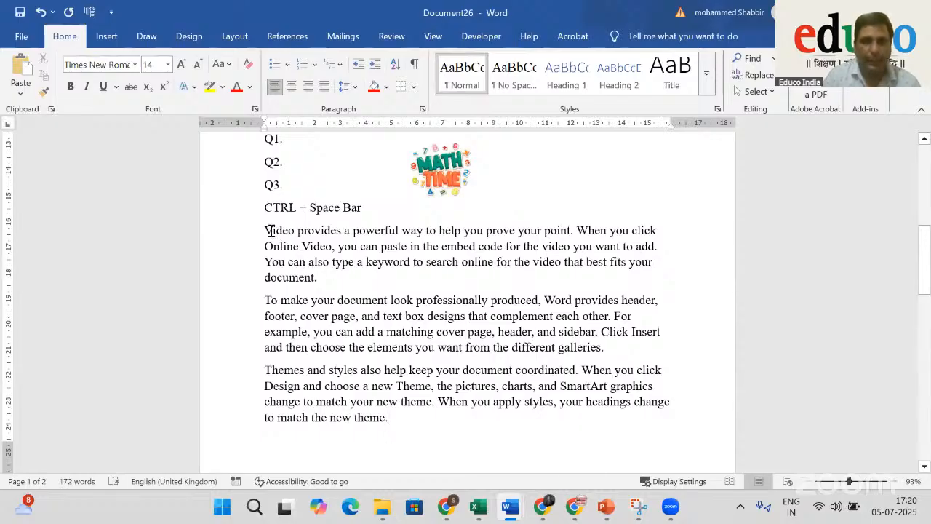
pyautogui.moveTo(269, 231); pyautogui.dragTo(396, 424)
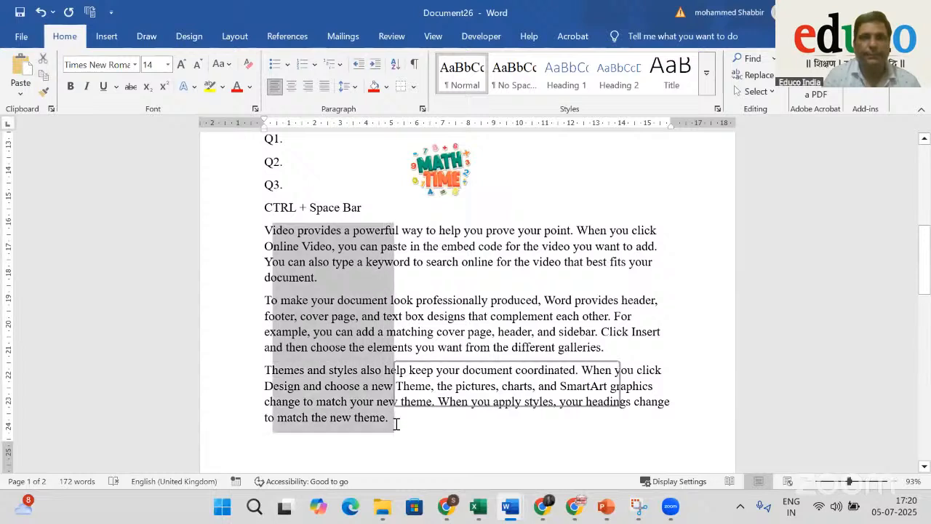
pyautogui.click(236, 86)
pyautogui.click(542, 263)
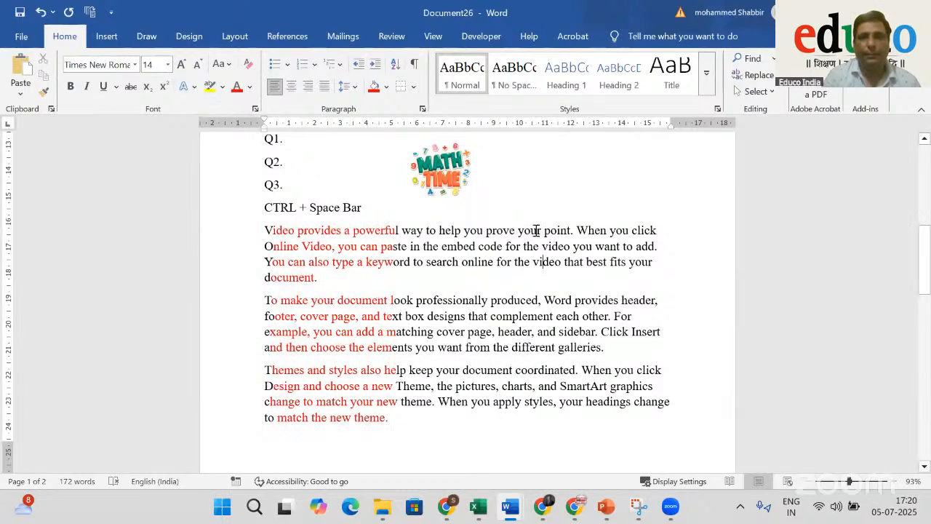
# Select a vertical block of text near the line ends across the three sample paragraphs and colour it standard green
pyautogui.moveTo(535, 230); pyautogui.dragTo(659, 432)
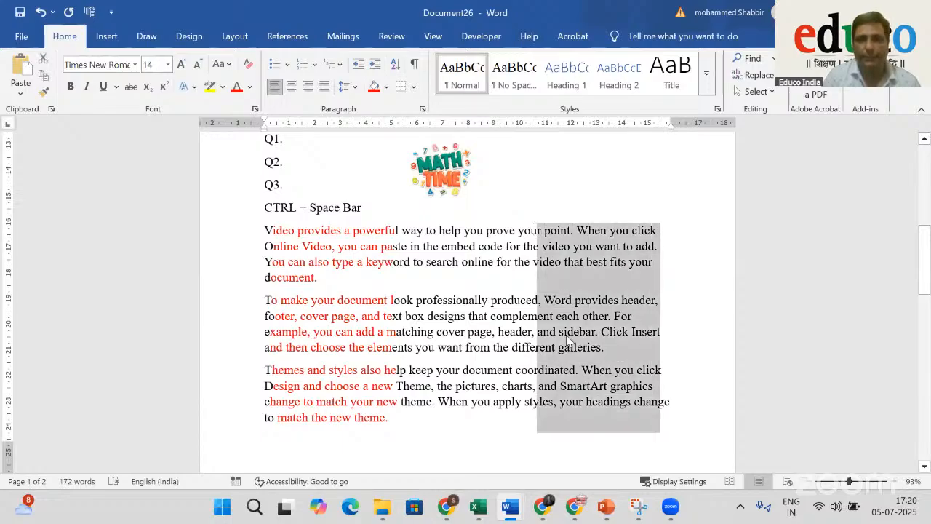
pyautogui.click(250, 86)
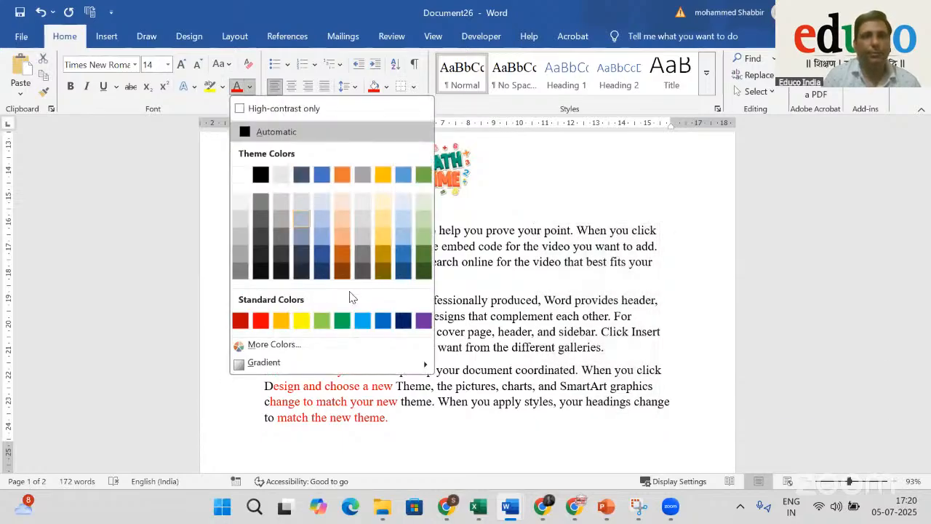
pyautogui.click(342, 321)
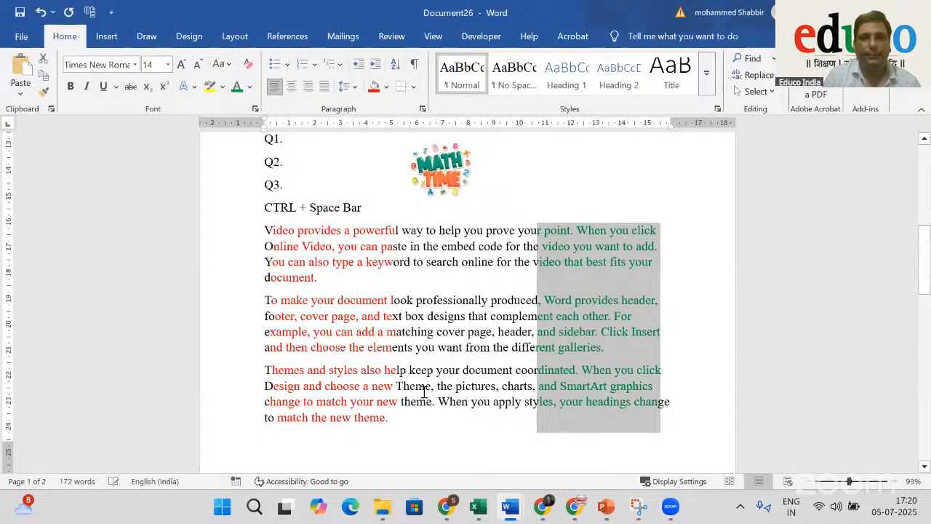
pyautogui.click(449, 447)
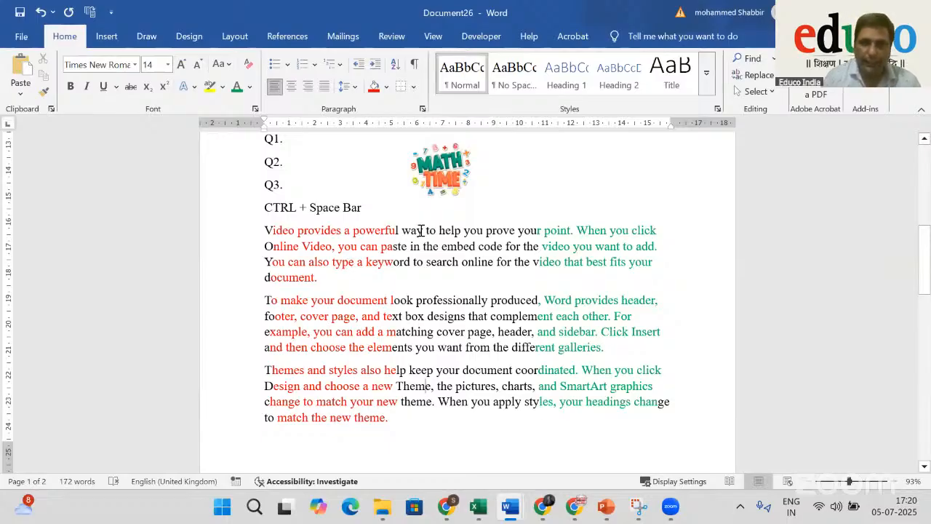
# Highlight a vertical block in yellow through the middle of the three sample paragraphs, between the red and green text
pyautogui.moveTo(422, 230); pyautogui.dragTo(544, 409)
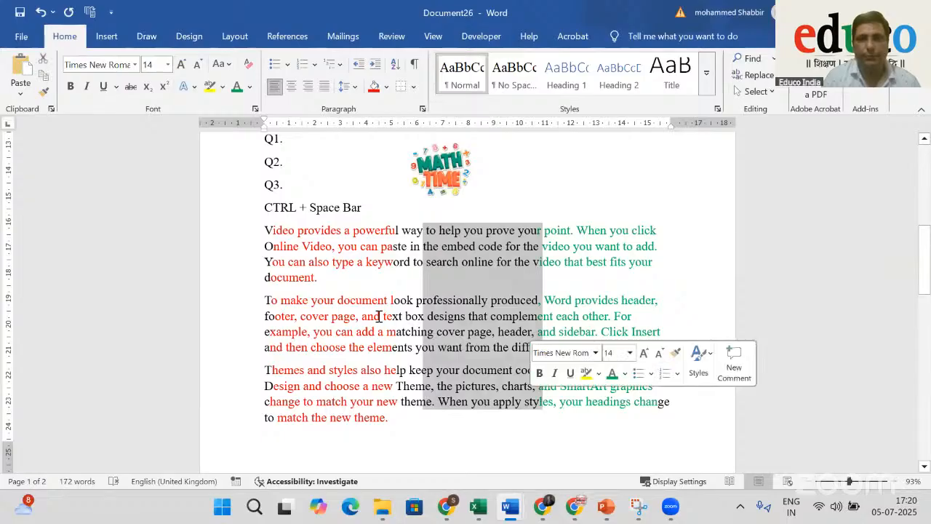
pyautogui.click(392, 263)
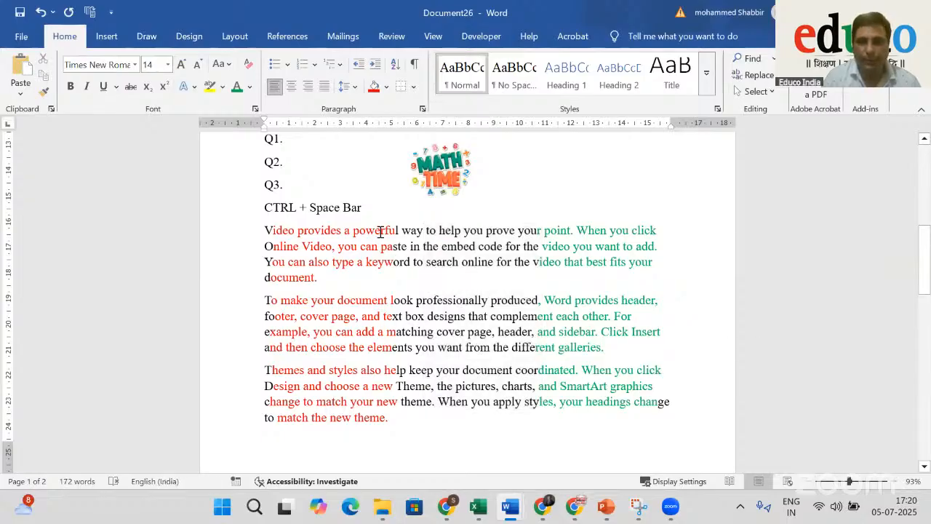
pyautogui.moveTo(380, 230); pyautogui.dragTo(544, 407)
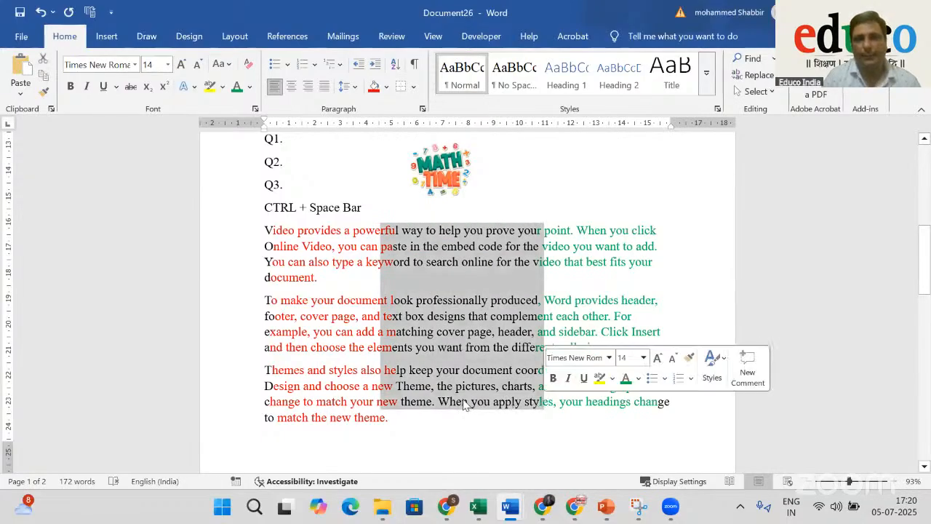
pyautogui.click(210, 87)
pyautogui.click(418, 437)
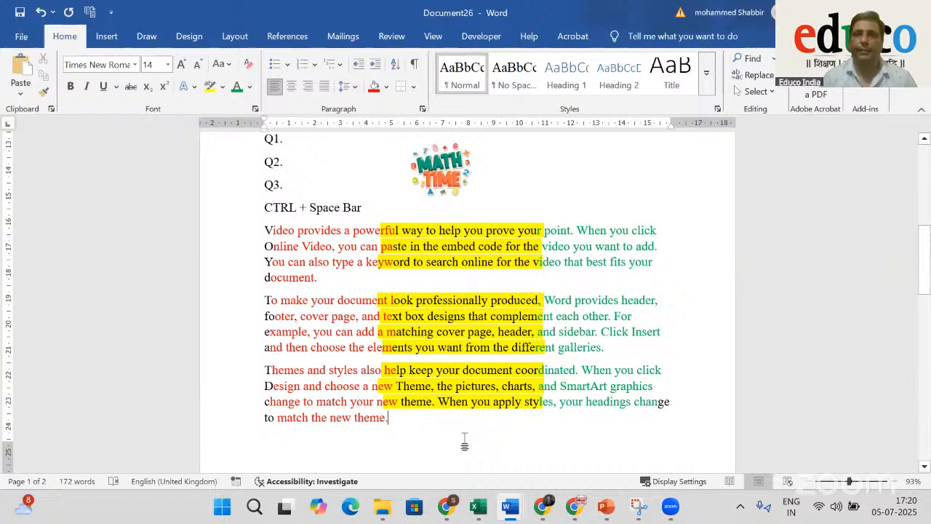
# Clear the character formatting from all three sample paragraphs at once
pyautogui.scroll(-2, 457, 332)
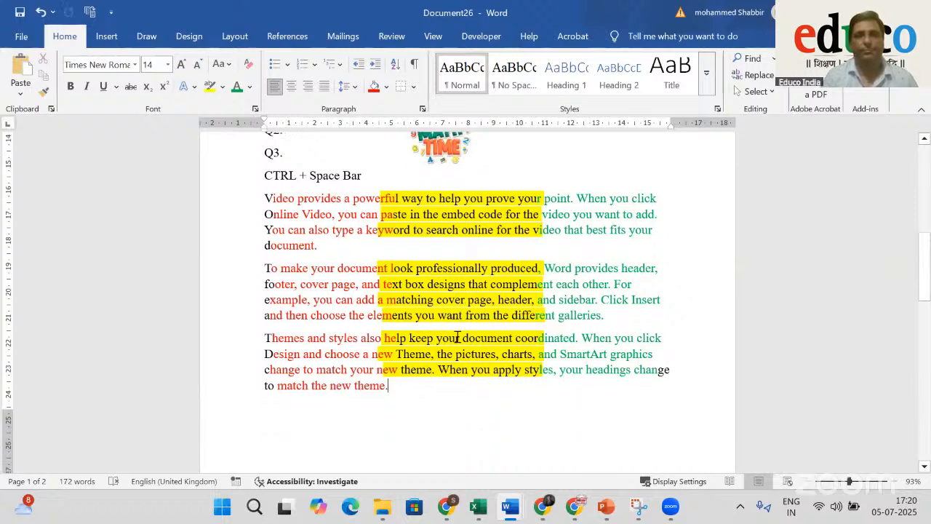
pyautogui.scroll(6, 457, 333)
pyautogui.scroll(-6, 457, 336)
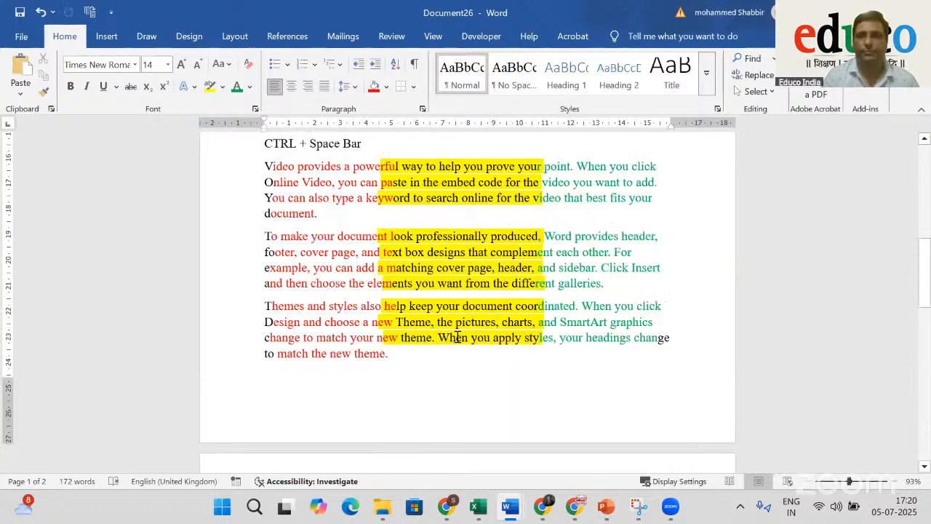
pyautogui.scroll(-3, 456, 335)
pyautogui.scroll(3, 429, 340)
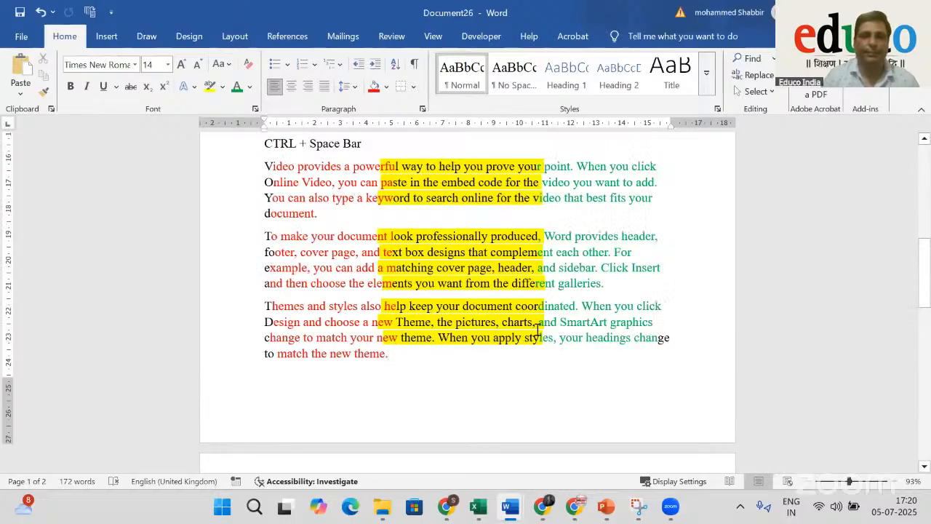
pyautogui.moveTo(411, 362); pyautogui.dragTo(263, 166)
pyautogui.hotkey('ctrl', 'space')
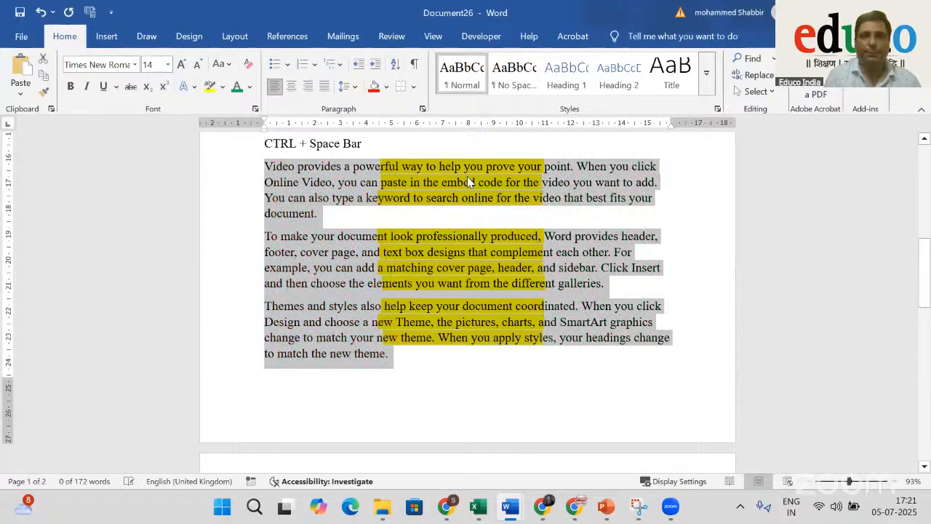
pyautogui.click(447, 347)
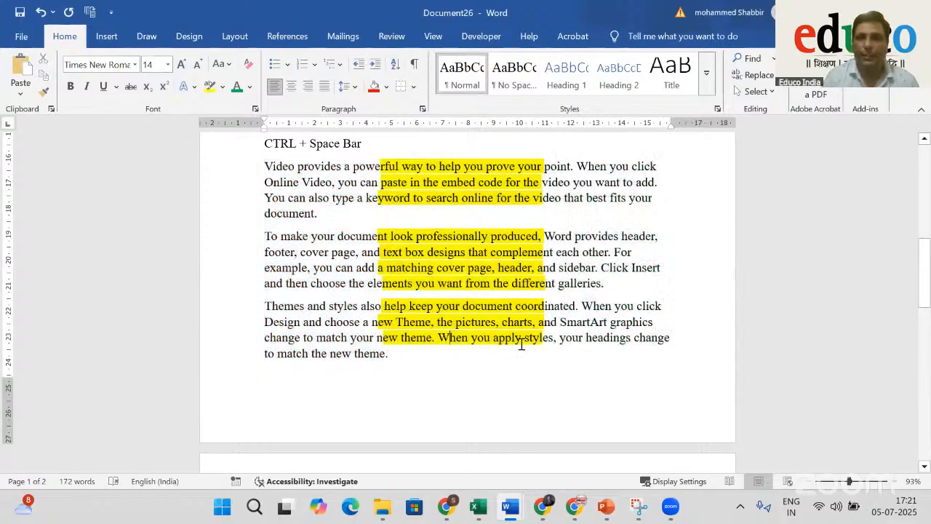
# Remove the yellow highlighting from the sample paragraphs by setting the highlight to No Color
pyautogui.moveTo(547, 338); pyautogui.dragTo(355, 145)
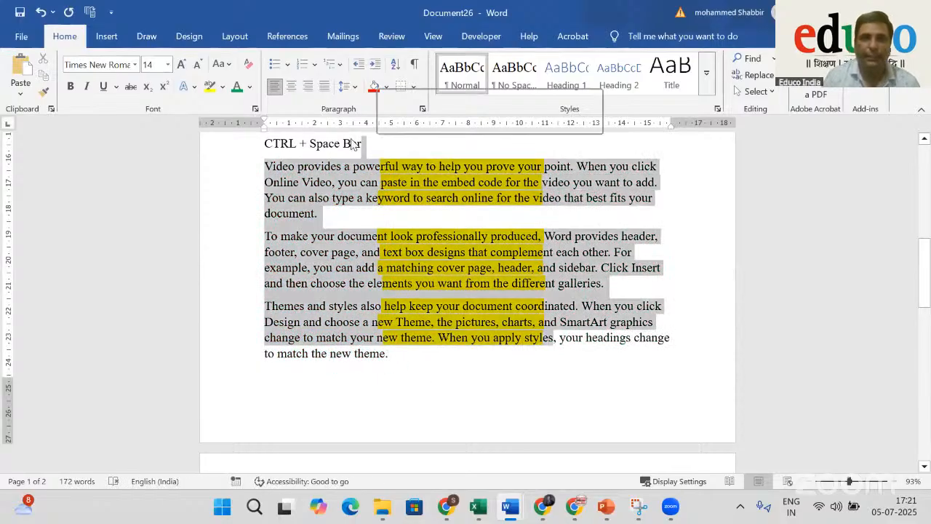
pyautogui.click(223, 87)
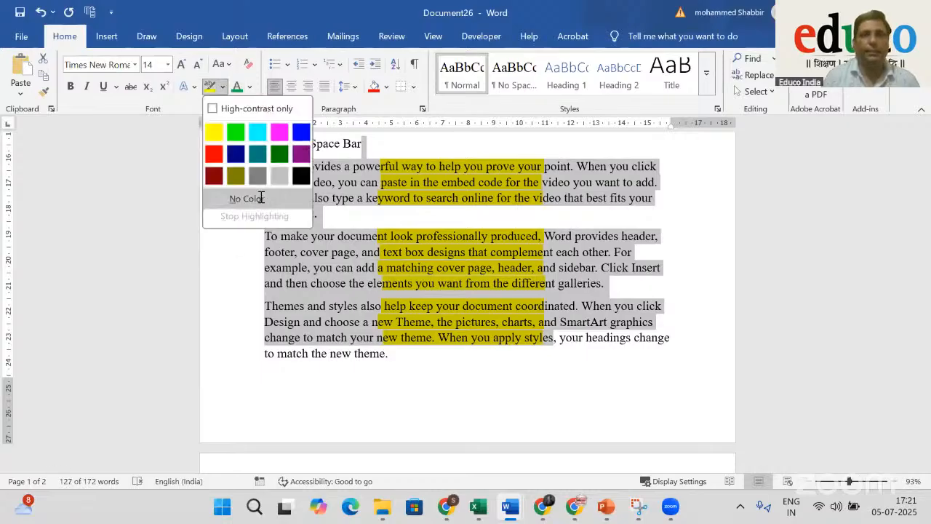
pyautogui.click(261, 198)
pyautogui.click(434, 380)
pyautogui.scroll(5, 509, 267)
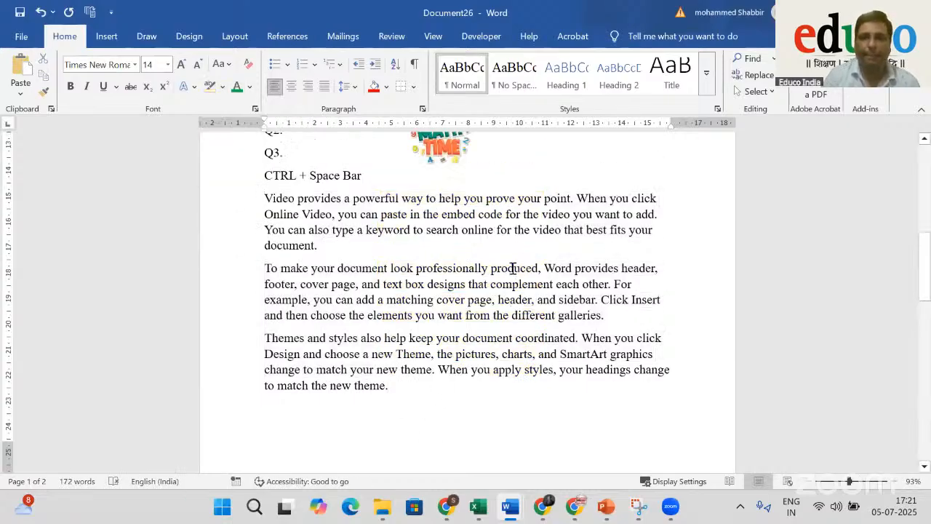
# Insert a blank equation at the start of the empty second page and undo the insertion
pyautogui.scroll(-9, 512, 267)
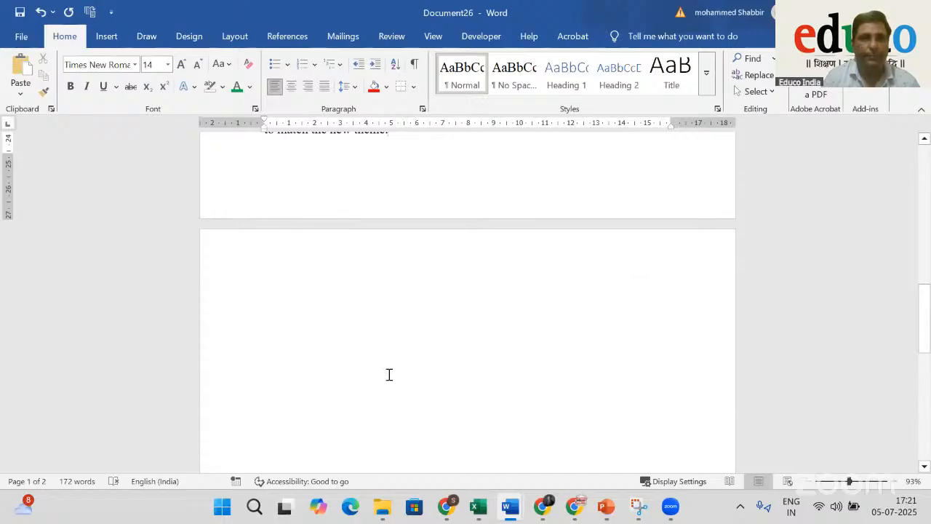
pyautogui.scroll(1, 338, 381)
pyautogui.click(315, 335)
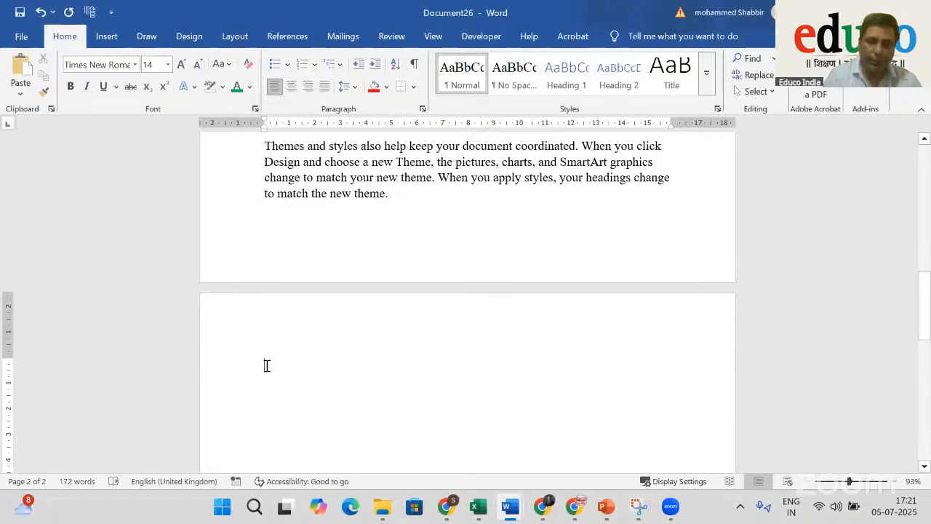
pyautogui.hotkey('alt', '=')
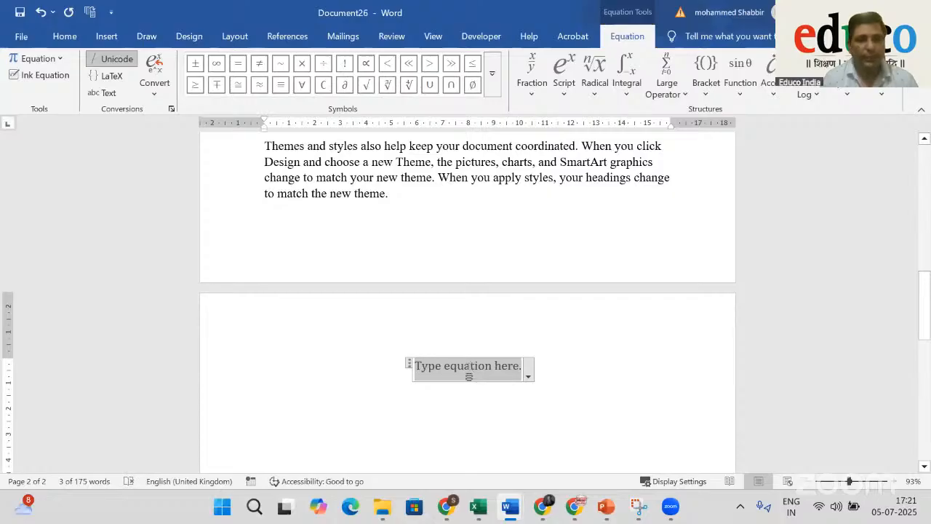
pyautogui.hotkey('ctrl', 'z')
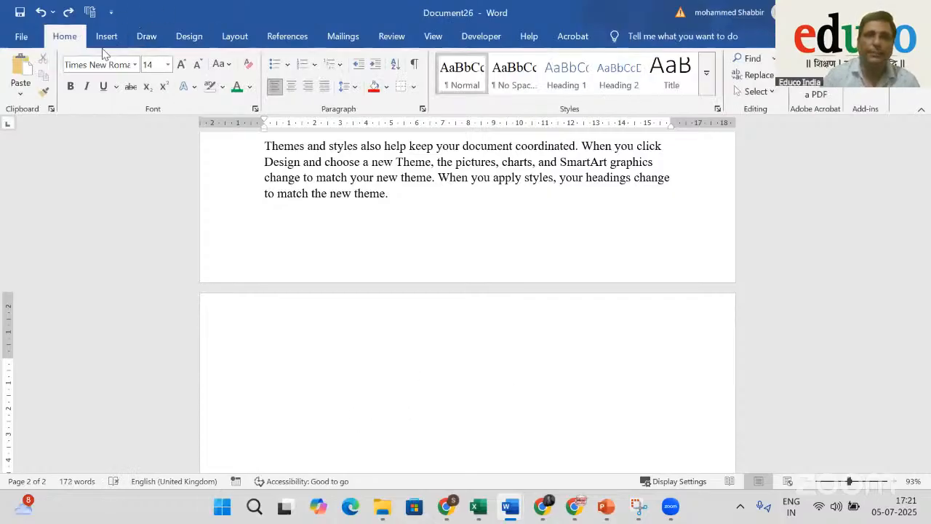
pyautogui.click(106, 37)
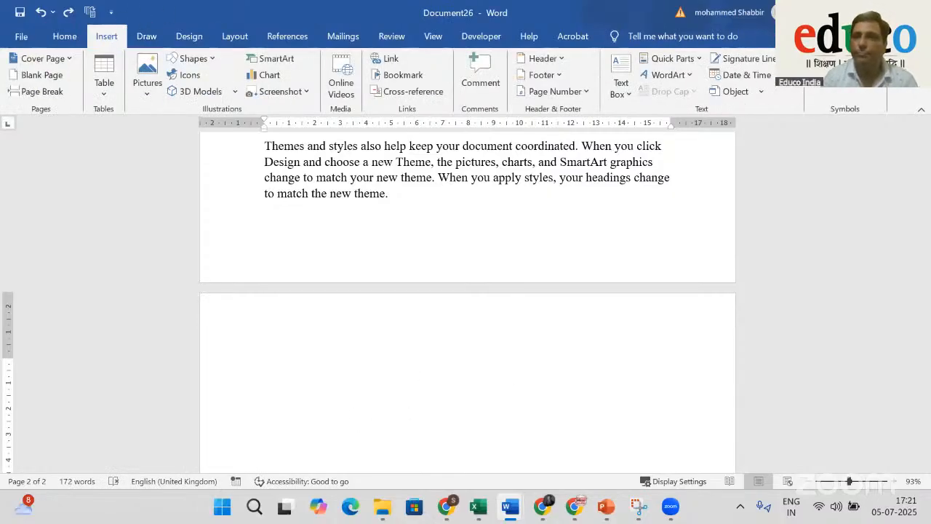
pyautogui.hotkey('alt', '=')
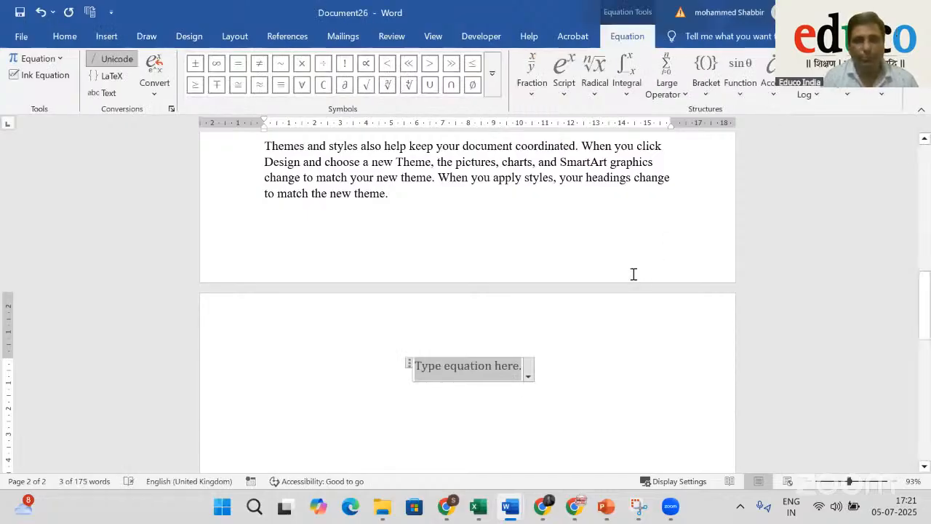
pyautogui.hotkey('ctrl', 'z')
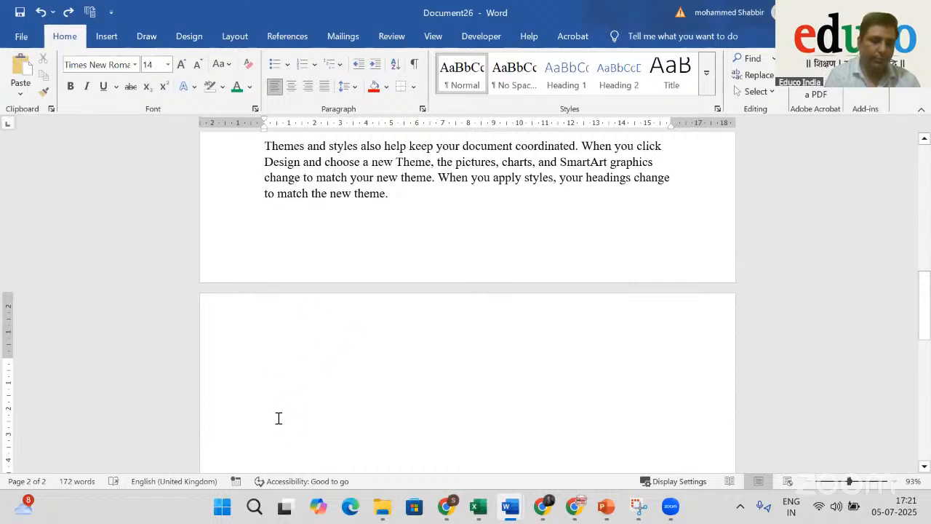
# Insert an equation with the stacked fraction 1 over 2 on the empty second page and left-align it
pyautogui.hotkey('alt', '=')
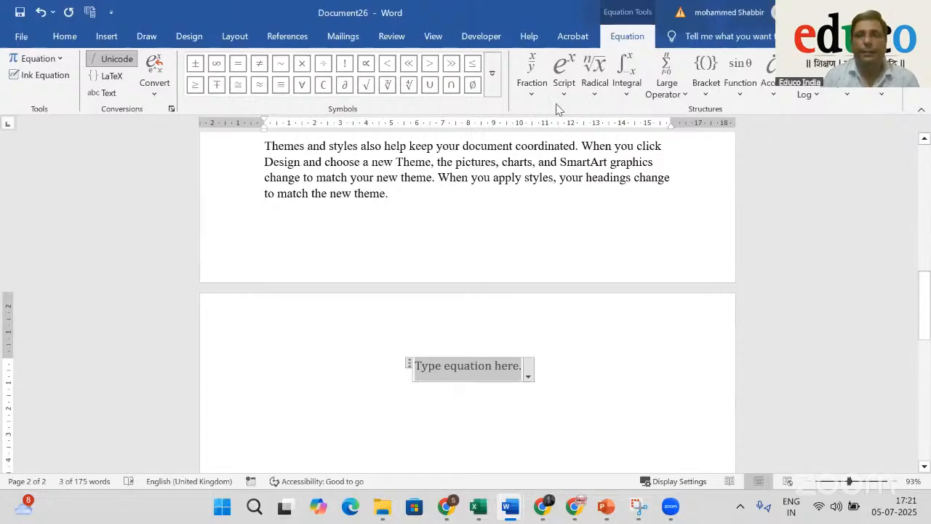
pyautogui.click(532, 86)
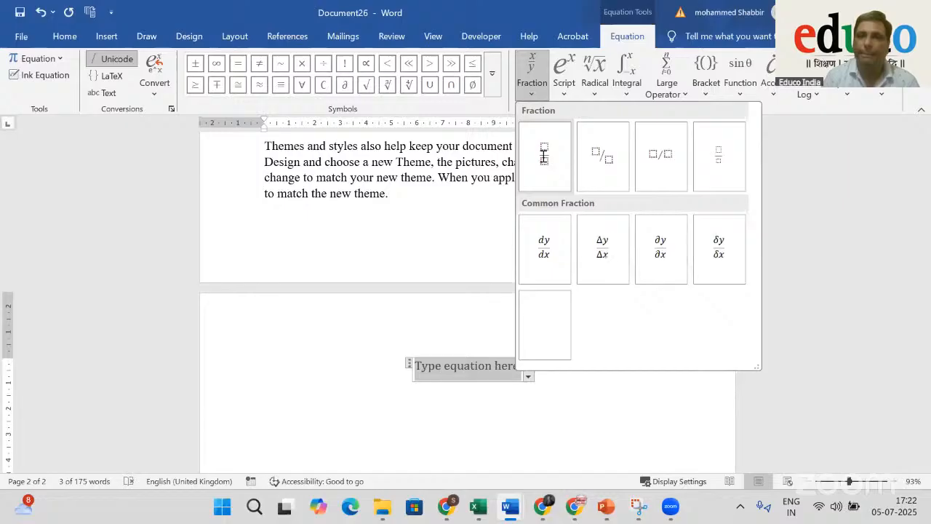
pyautogui.click(544, 163)
pyautogui.press('Up')
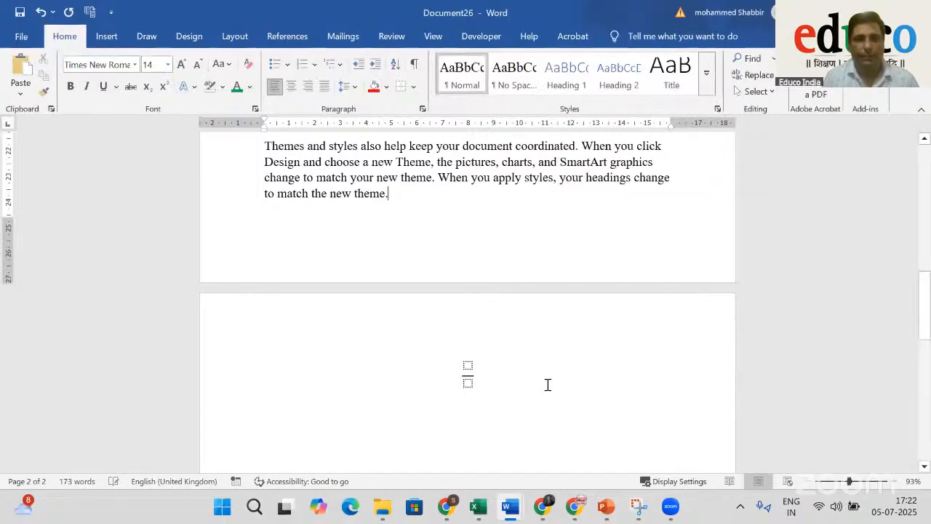
pyautogui.click(468, 363)
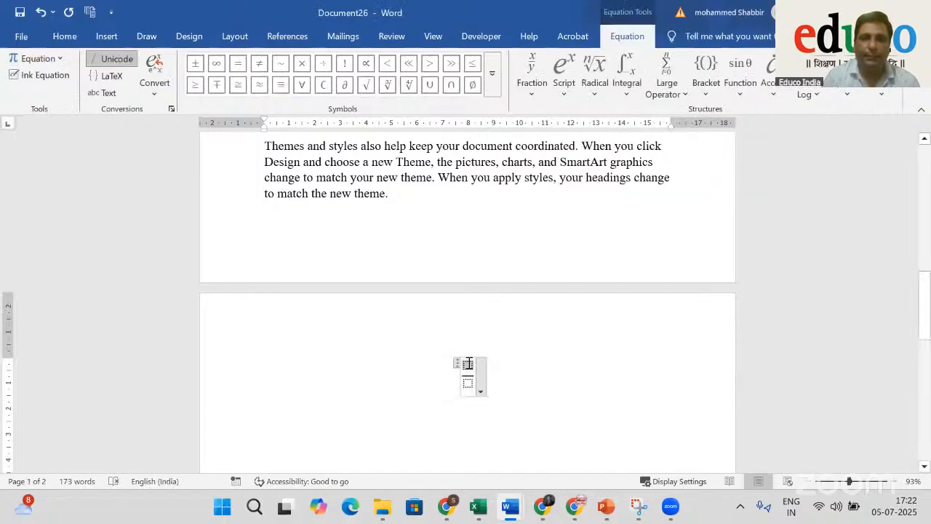
pyautogui.write('1')
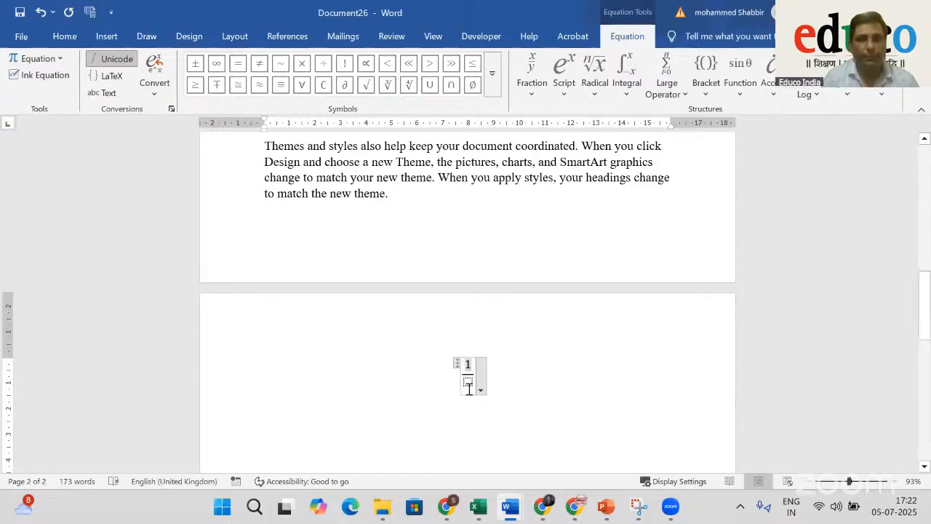
pyautogui.click(470, 384)
pyautogui.write('2')
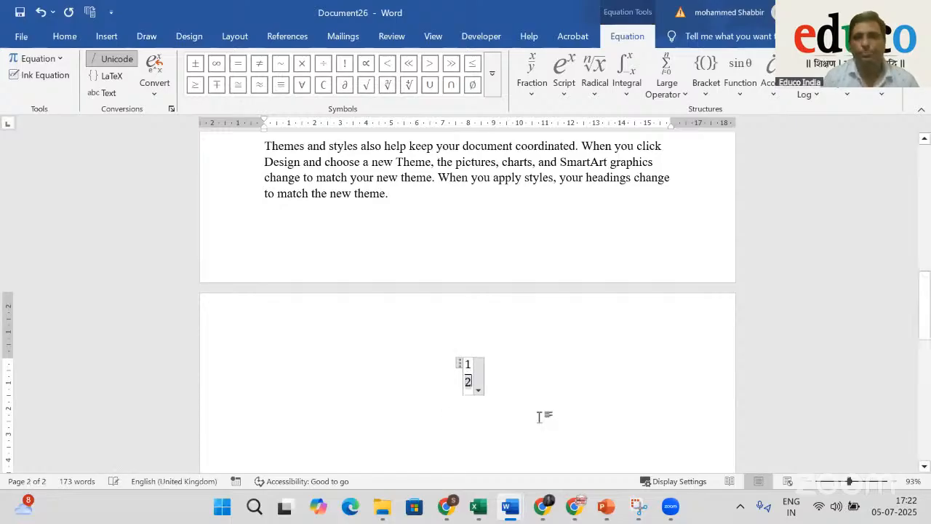
pyautogui.click(573, 401)
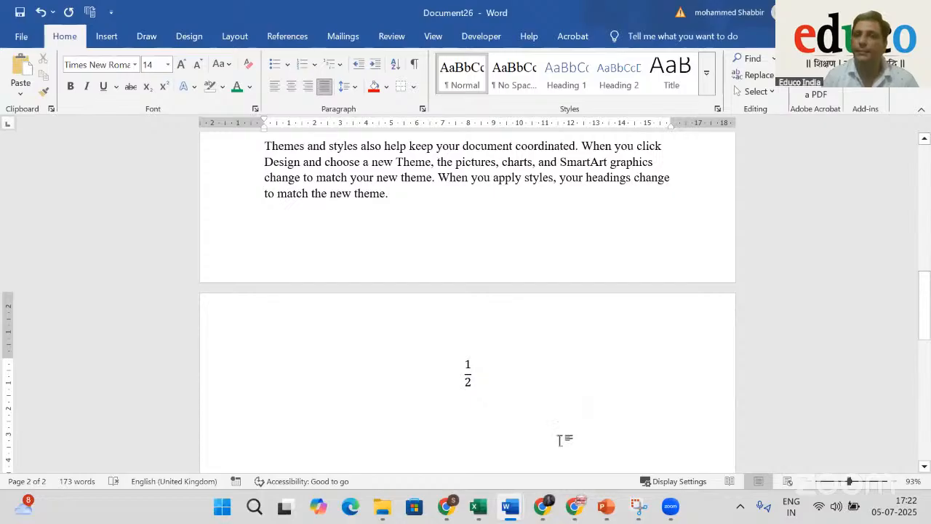
pyautogui.hotkey('ctrl', 'l')
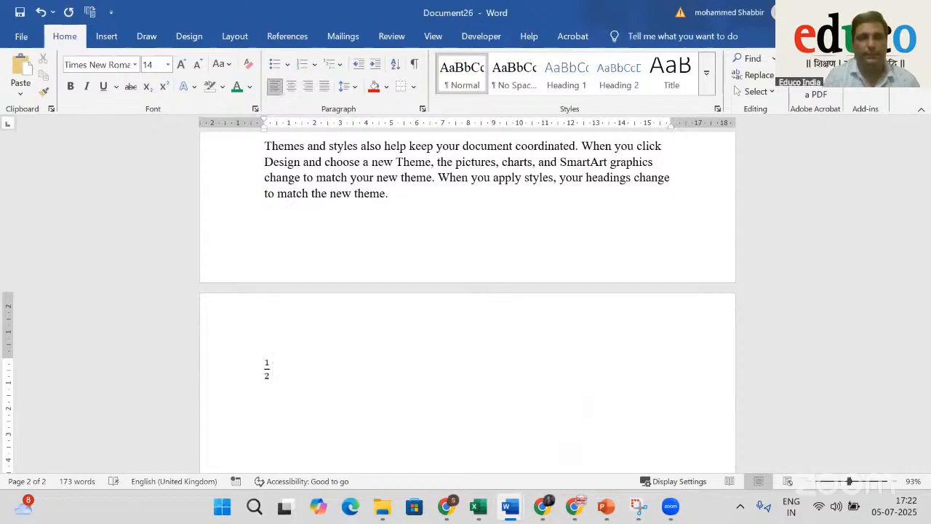
# Continue the line after the fraction with a plus sign, a superscript equation a to the power n, and an equals sign
pyautogui.write('+')
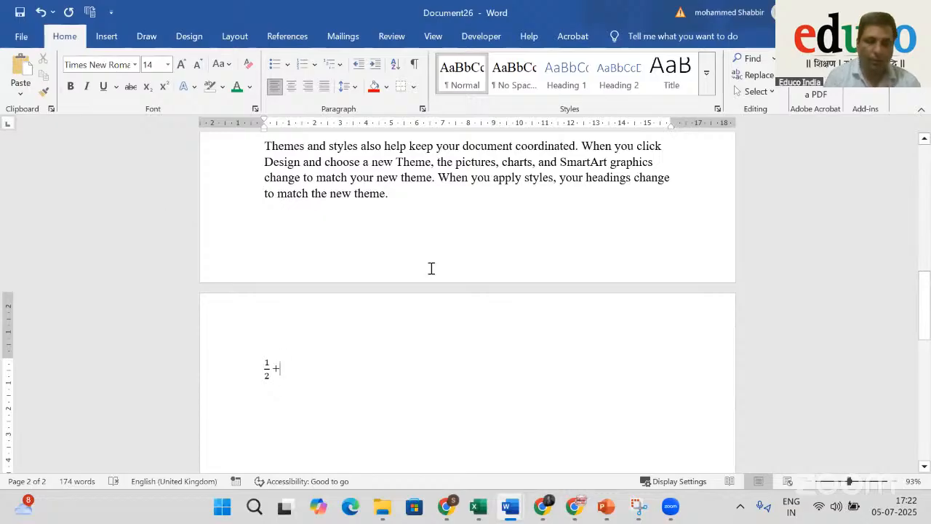
pyautogui.hotkey('alt', '=')
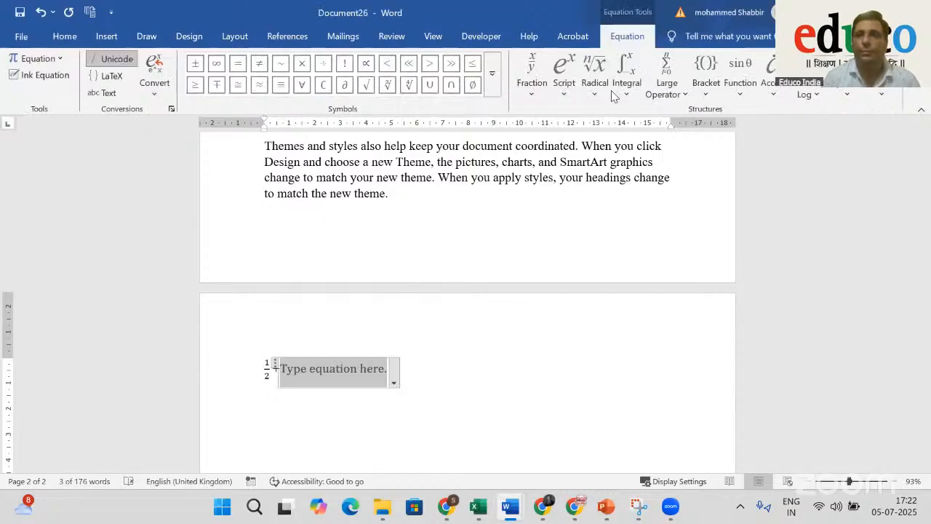
pyautogui.click(564, 93)
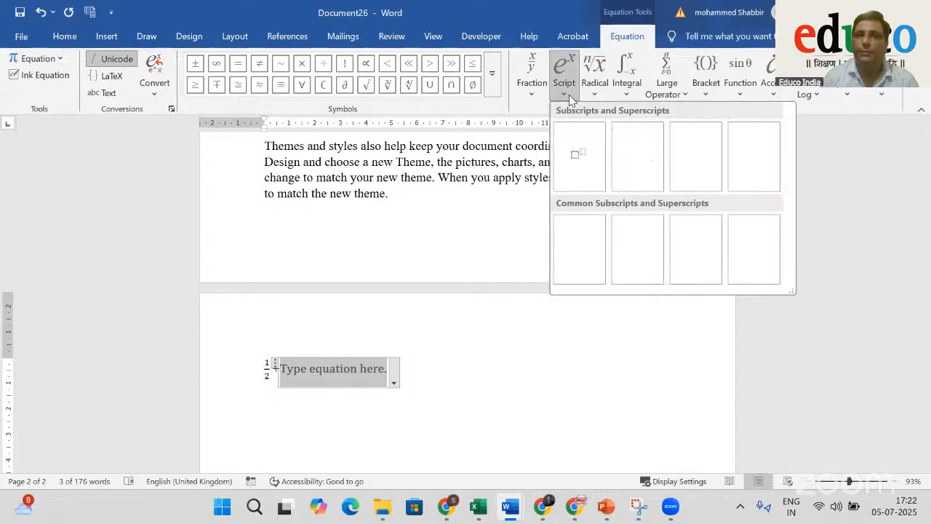
pyautogui.click(573, 168)
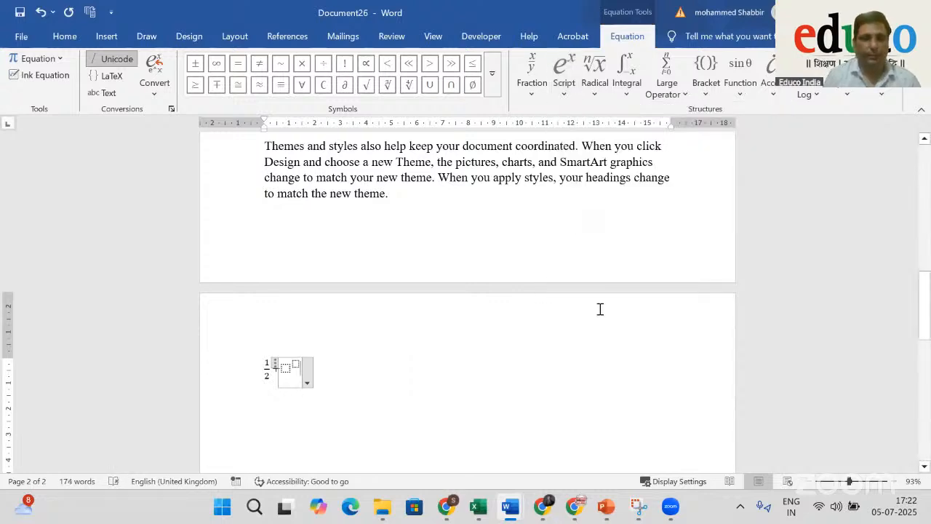
pyautogui.click(289, 370)
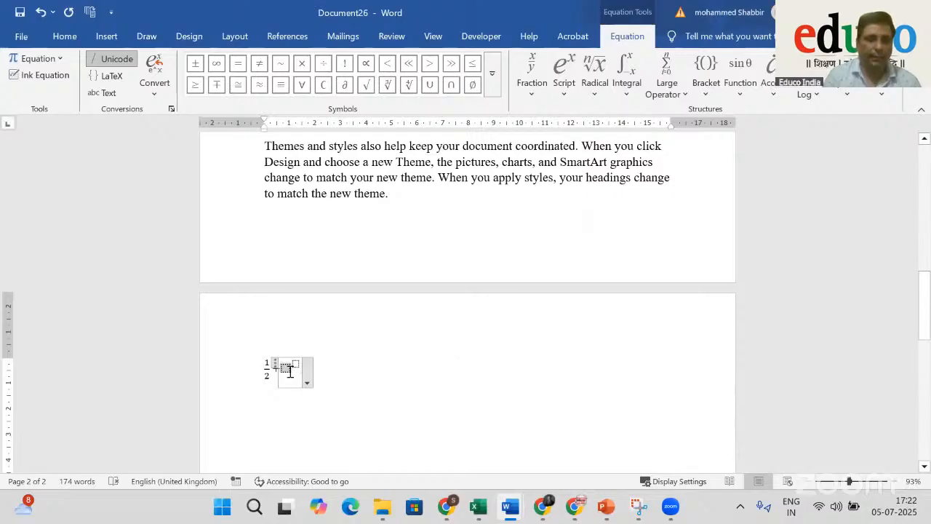
pyautogui.write('a')
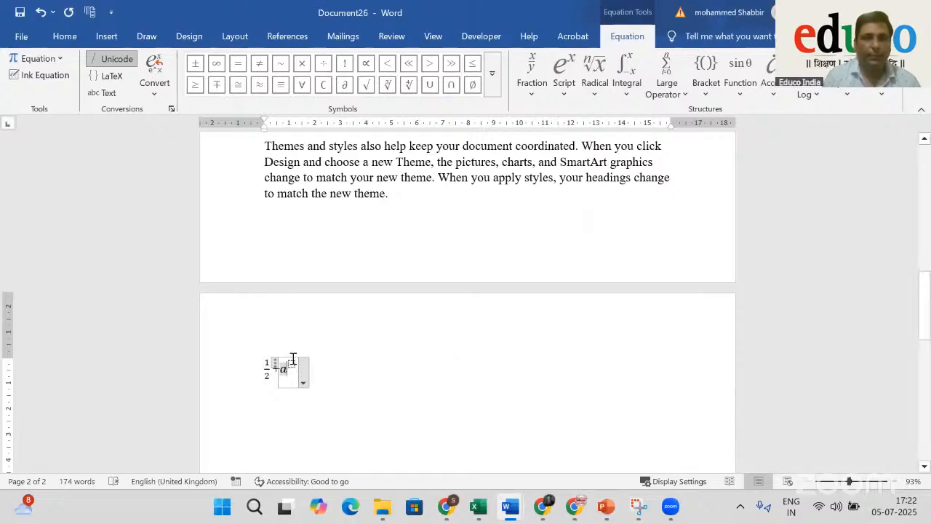
pyautogui.write('^')
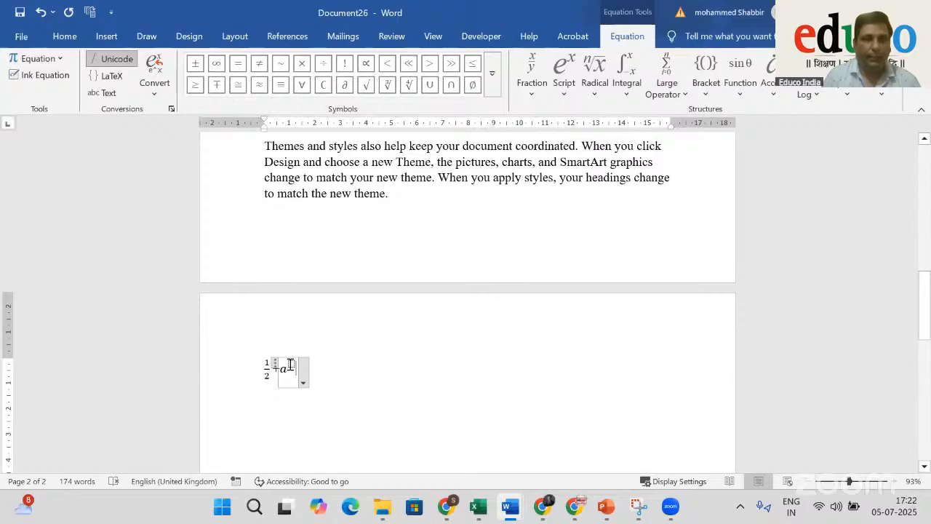
pyautogui.write('n')
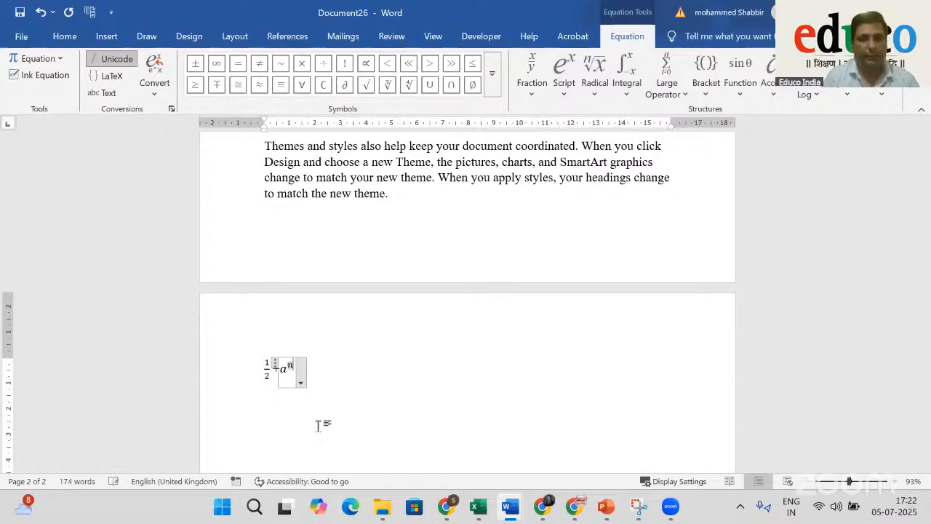
pyautogui.click(363, 393)
pyautogui.write('=')
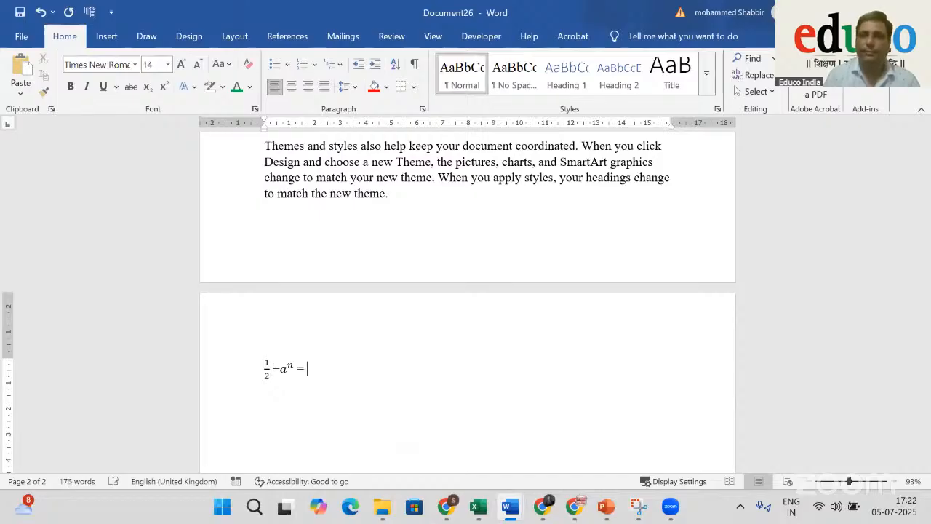
# Enlarge the whole equation line on the second page to font size 24
pyautogui.click(260, 361)
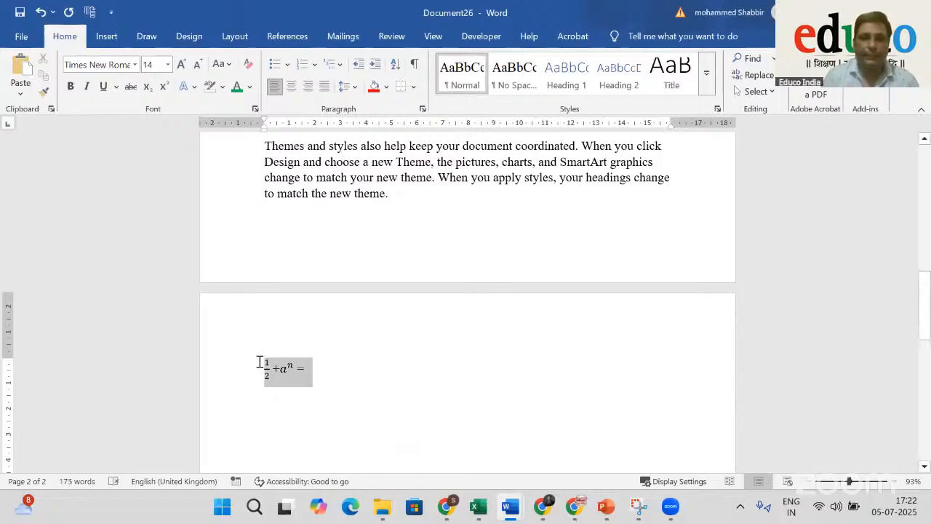
pyautogui.click(181, 65)
pyautogui.click(181, 66)
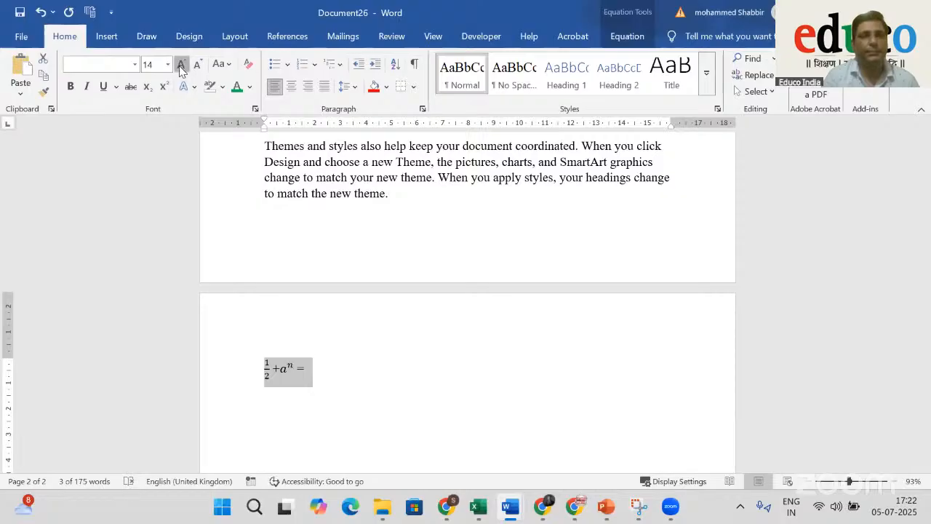
pyautogui.click(181, 65)
pyautogui.click(181, 65)
pyautogui.click(181, 65)
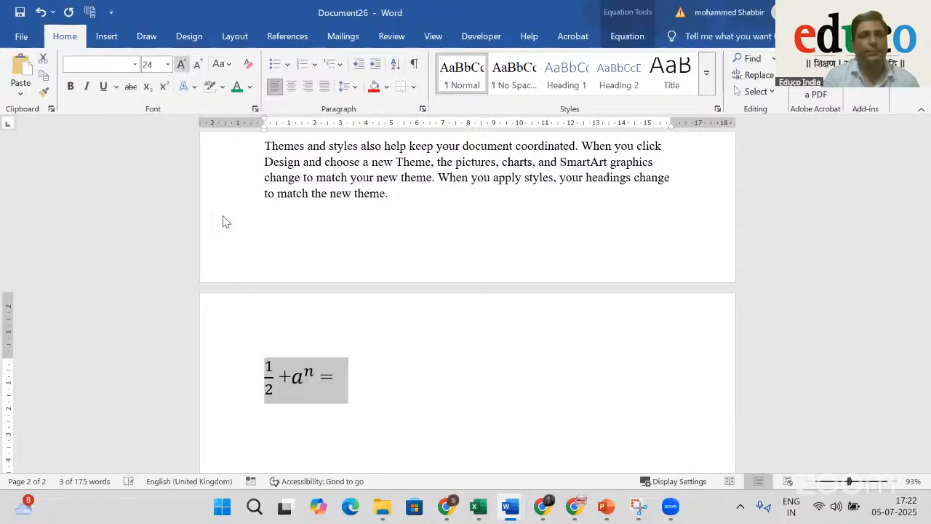
pyautogui.click(388, 360)
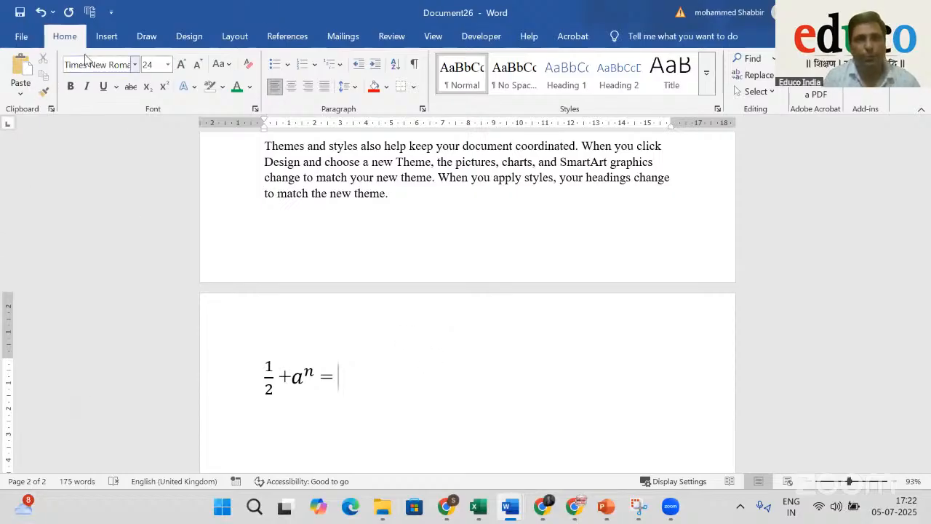
# Add a sine function equation after the equals sign with the ∅ symbol as its argument
pyautogui.click(106, 35)
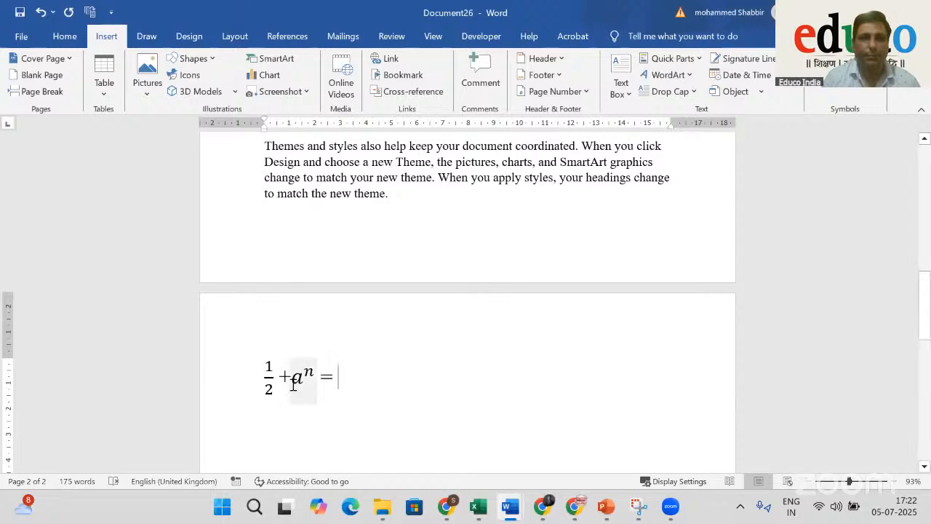
pyautogui.hotkey('alt', '=')
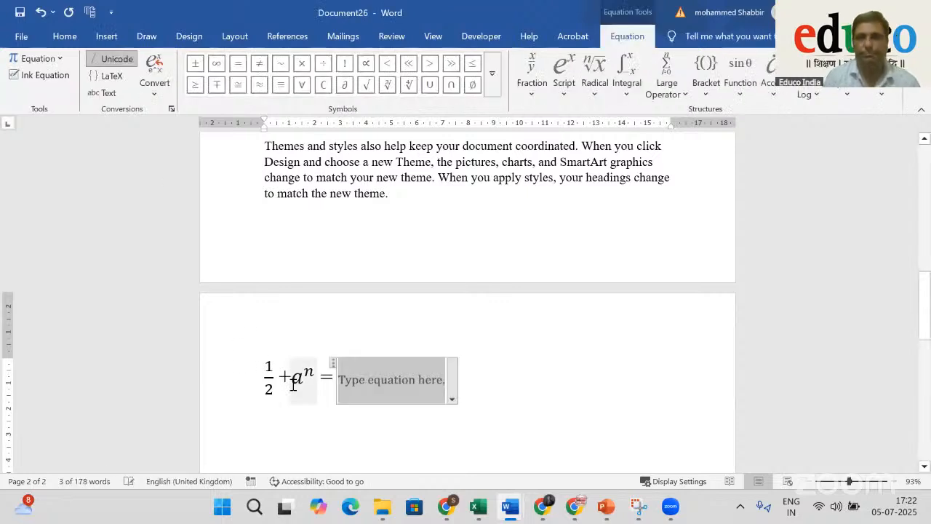
pyautogui.click(745, 91)
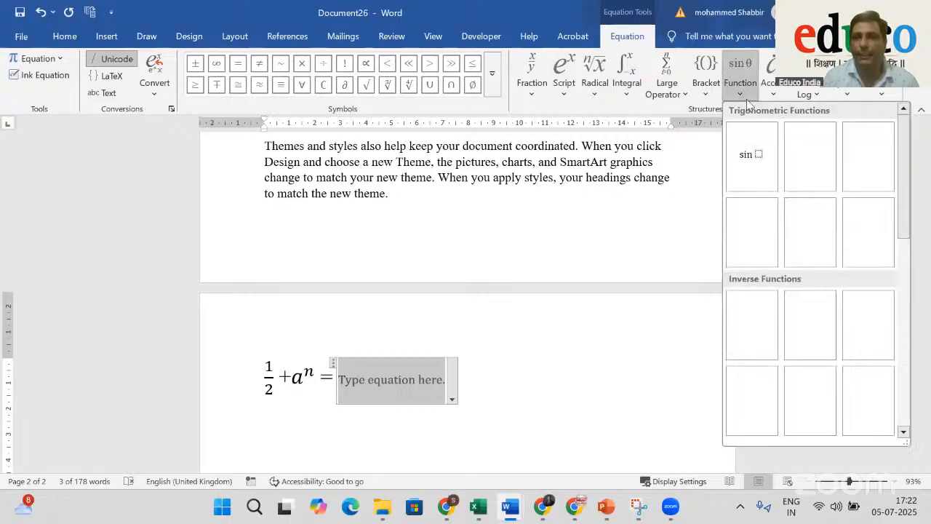
pyautogui.click(749, 171)
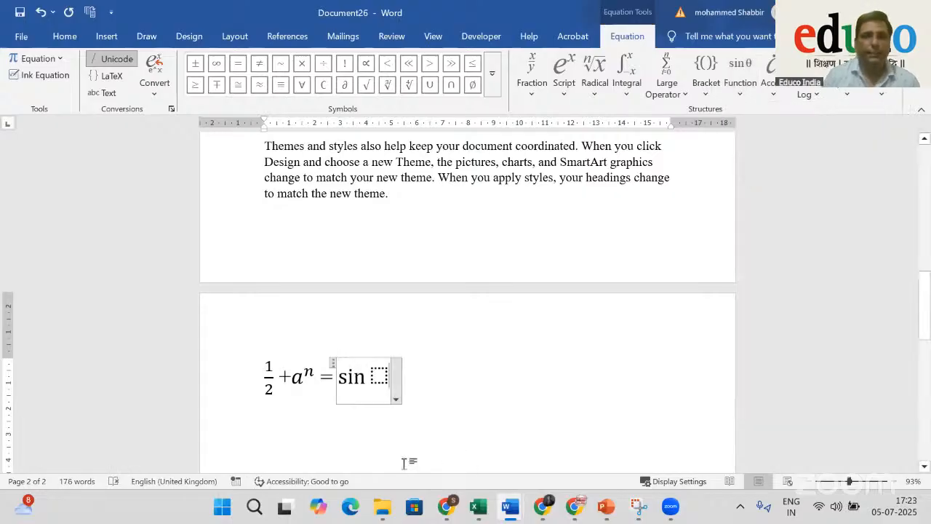
pyautogui.click(376, 377)
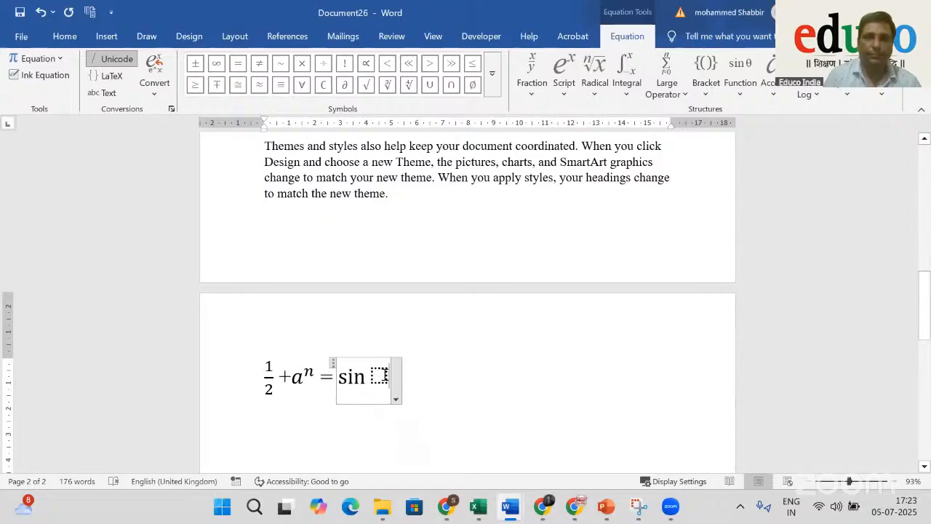
pyautogui.click(473, 84)
pyautogui.click(476, 381)
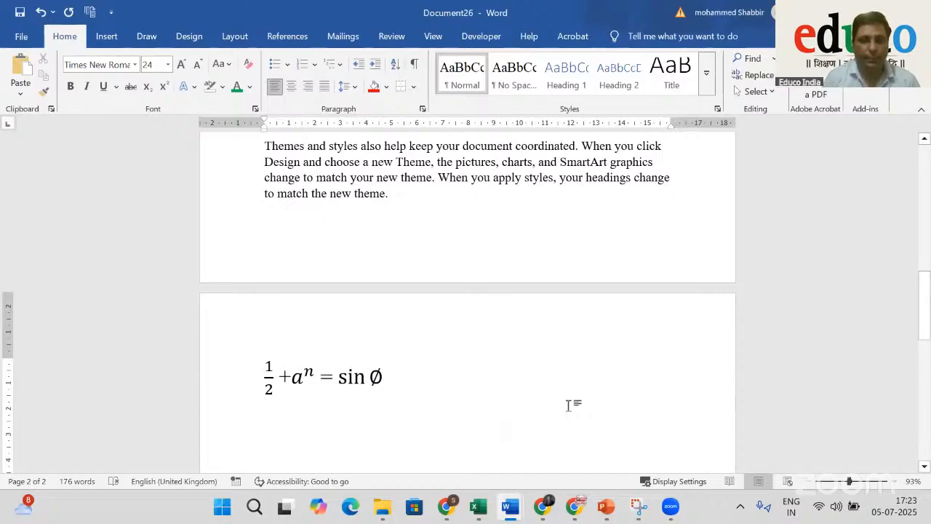
# Colour the sin ∅ part of the equation line green
pyautogui.click(569, 405)
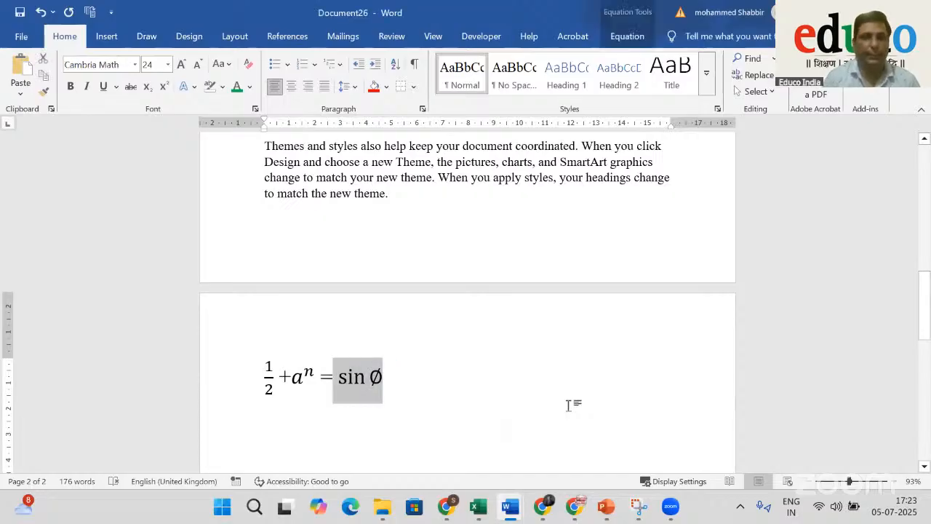
pyautogui.click(237, 86)
pyautogui.click(454, 383)
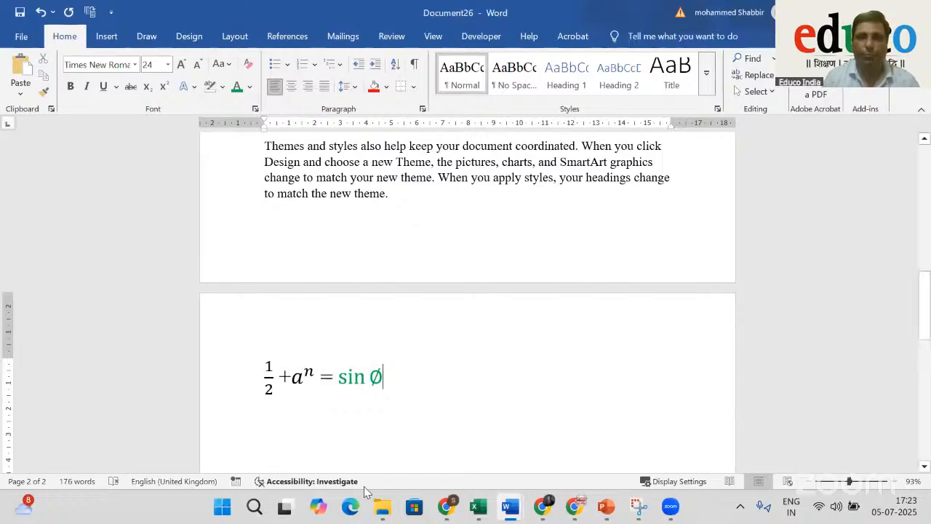
# Copy the beginning of the first sample paragraph, from "Video provides" through "embed code"
pyautogui.scroll(-2, 511, 386)
pyautogui.scroll(3, 512, 386)
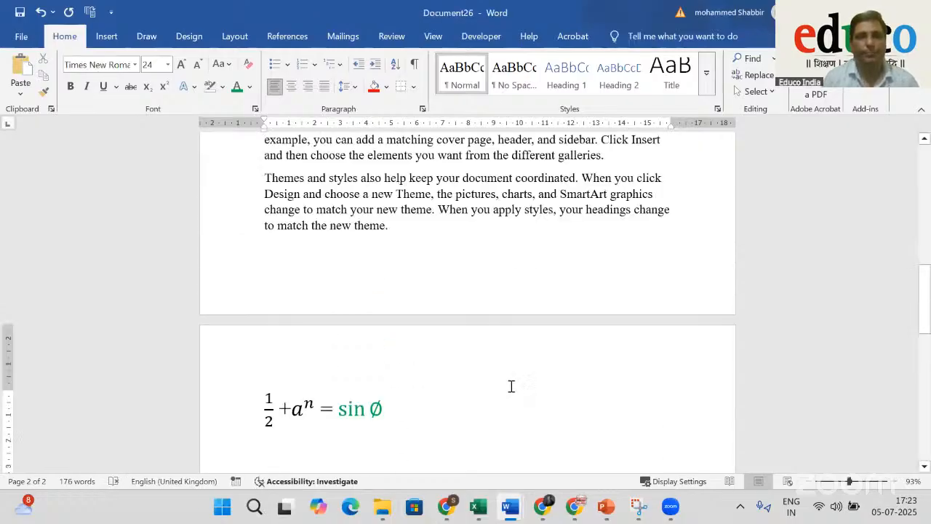
pyautogui.scroll(3, 511, 386)
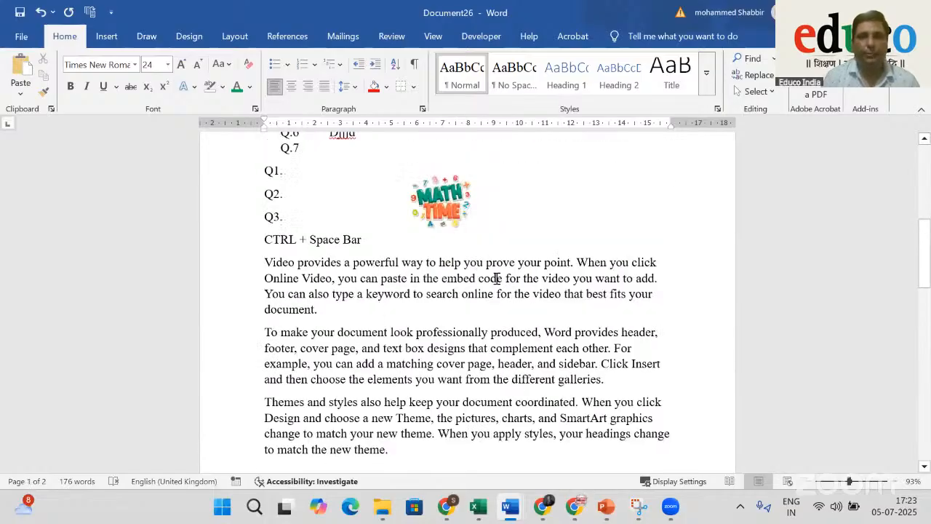
pyautogui.moveTo(503, 278); pyautogui.dragTo(265, 263)
pyautogui.hotkey('ctrl', 'c')
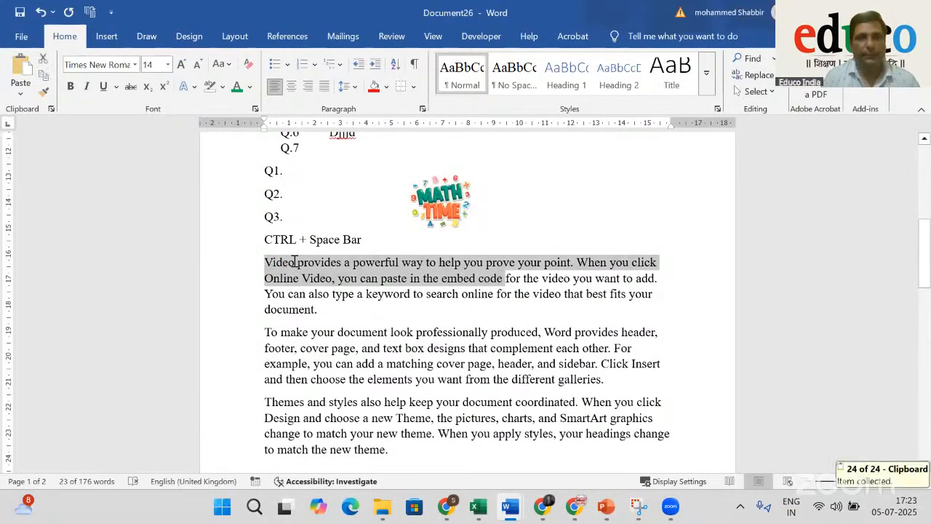
# Delete the selected text below Q.1 and replace the Q.1 placeholder word with the copied passage from "Video provides" to "embed code"
pyautogui.scroll(3, 347, 262)
pyautogui.moveTo(456, 280); pyautogui.dragTo(331, 209)
pyautogui.press('Delete')
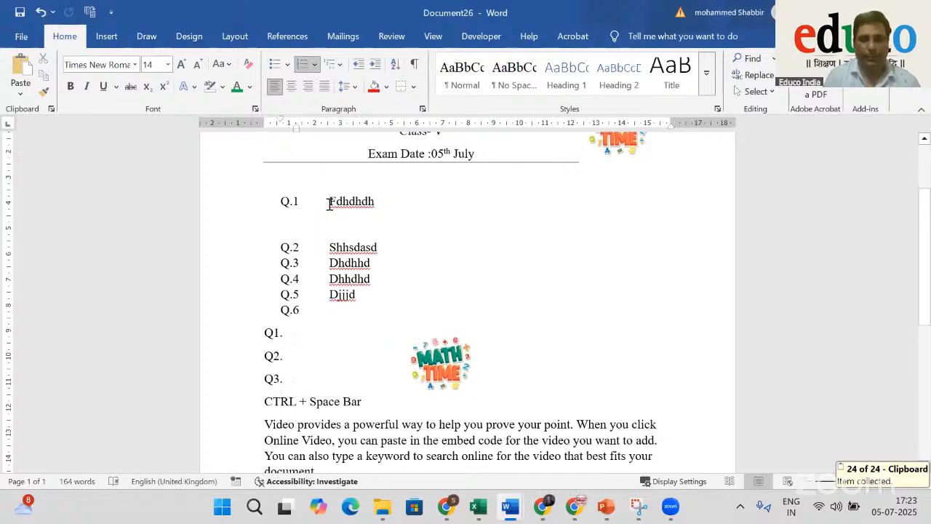
pyautogui.doubleClick(329, 205)
pyautogui.hotkey('ctrl', 'v')
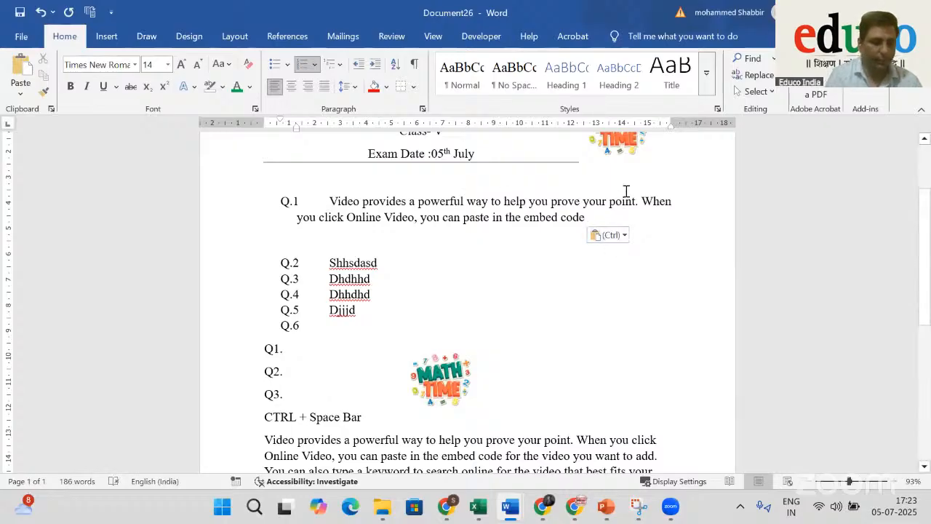
# Insert an inline equation with the dy/dx fraction directly after "embed code" in Q.1
pyautogui.hotkey('alt', '=')
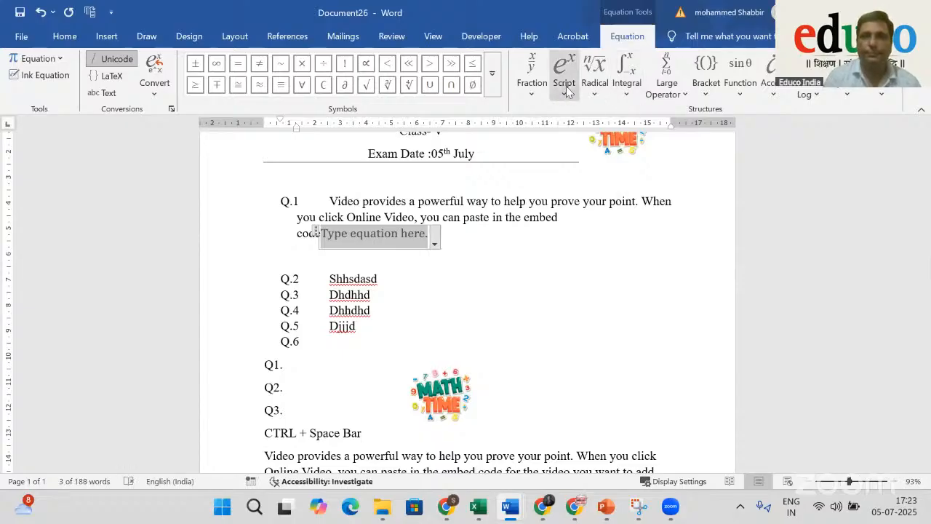
pyautogui.click(532, 72)
pyautogui.click(544, 248)
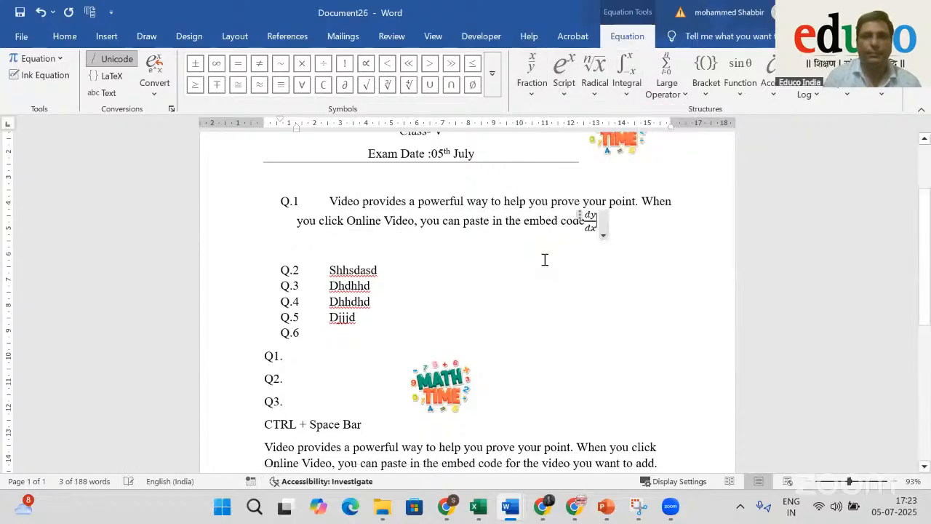
pyautogui.click(625, 284)
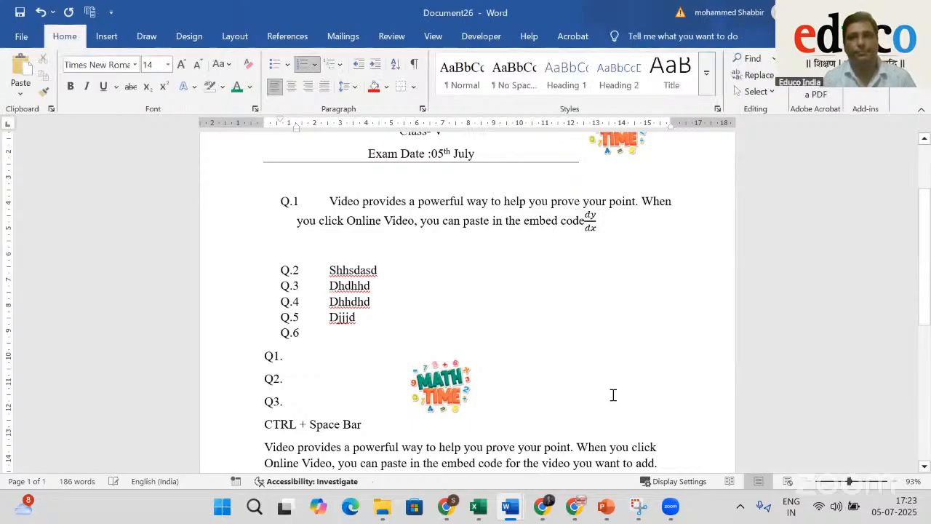
# Enlarge the dy/dx equation in Q.1 to font size 20
pyautogui.click(589, 224)
pyautogui.hotkey('ctrl', 'shift', '.')
pyautogui.hotkey('ctrl', 'shift', '.')
pyautogui.hotkey('ctrl', 'shift', '.')
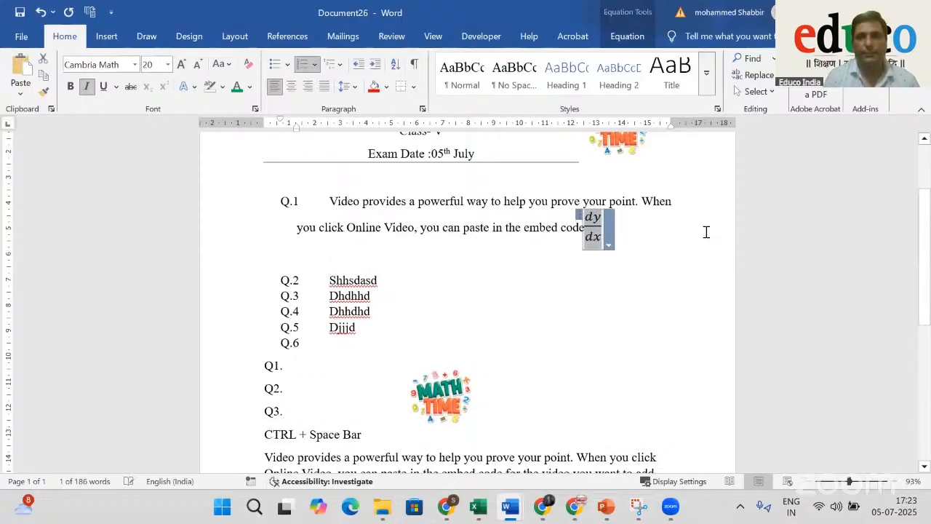
pyautogui.click(627, 306)
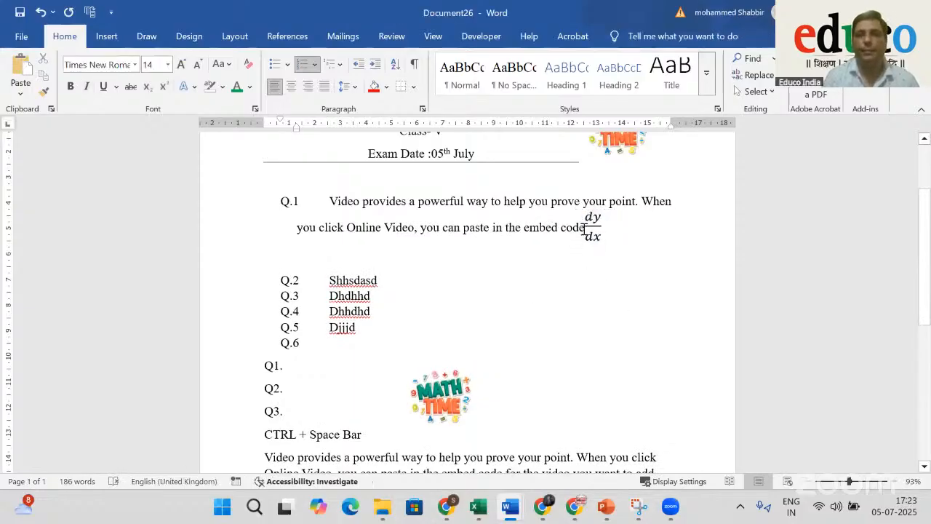
# Move the dy/dx equation onto its own unnumbered line below the Q.1 text
pyautogui.press('Return')
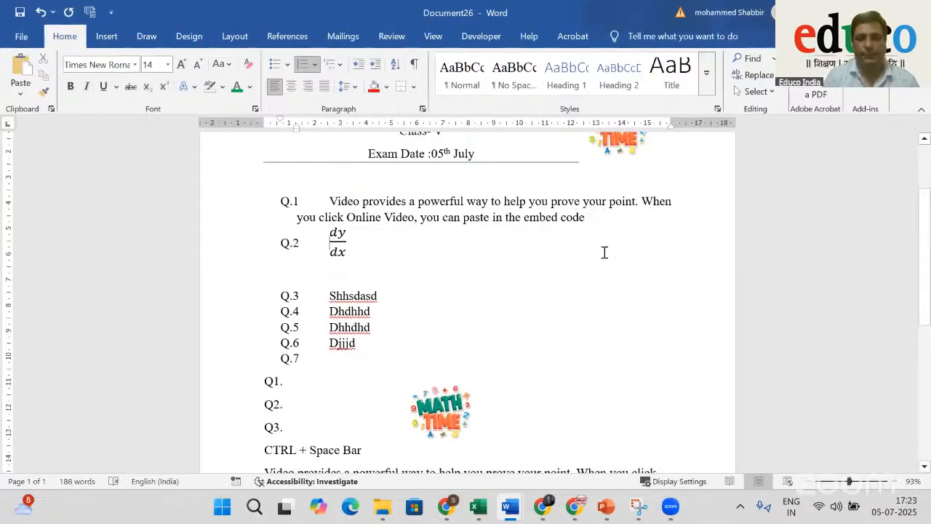
pyautogui.press('BackSpace')
pyautogui.click(551, 278)
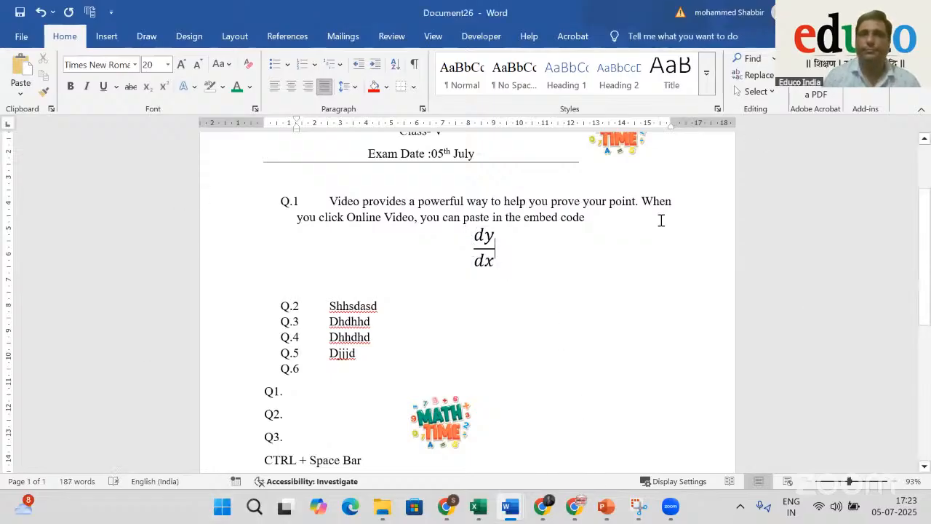
# Add a leftwards arrow operator with the letter a beneath it after the dy/dx fraction
pyautogui.click(547, 265)
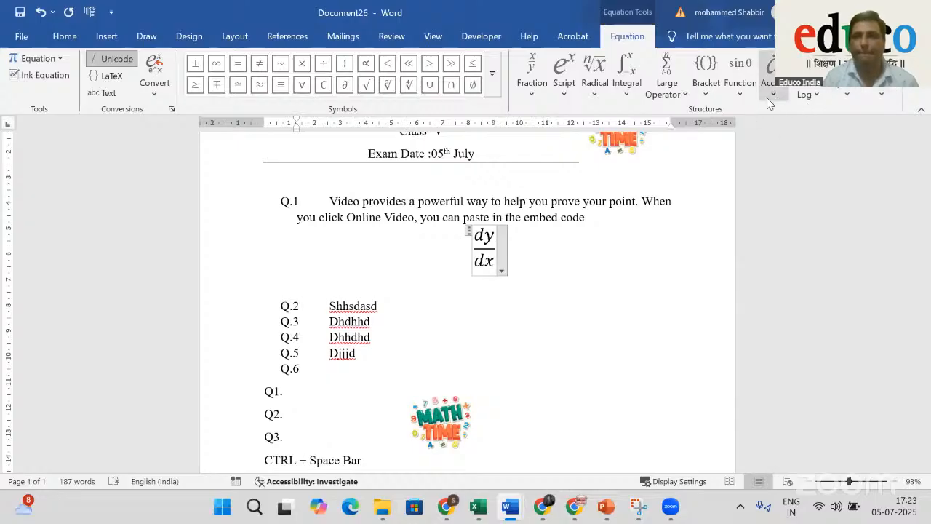
pyautogui.click(849, 94)
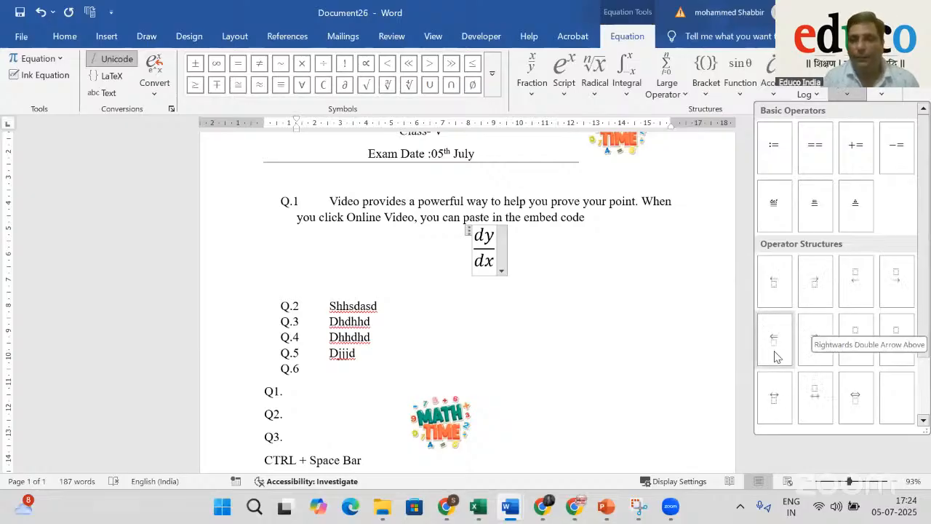
pyautogui.click(774, 283)
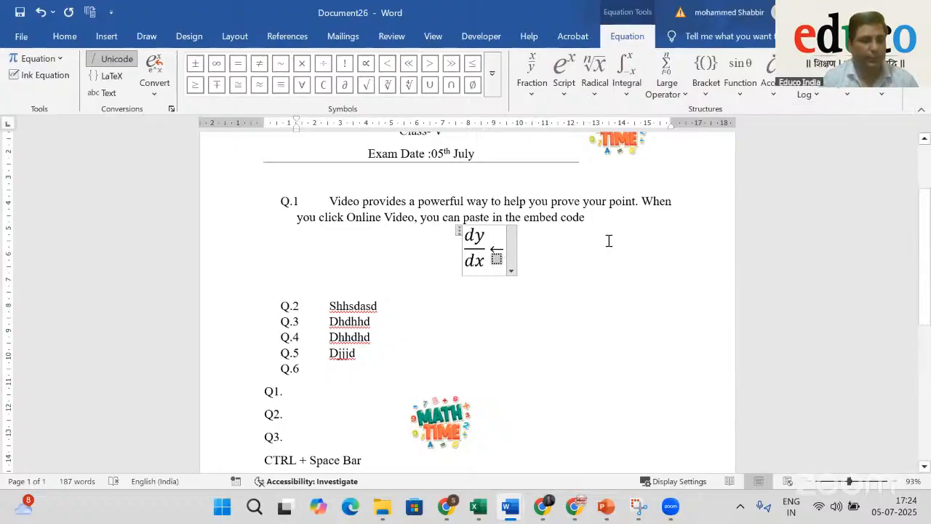
pyautogui.write('1')
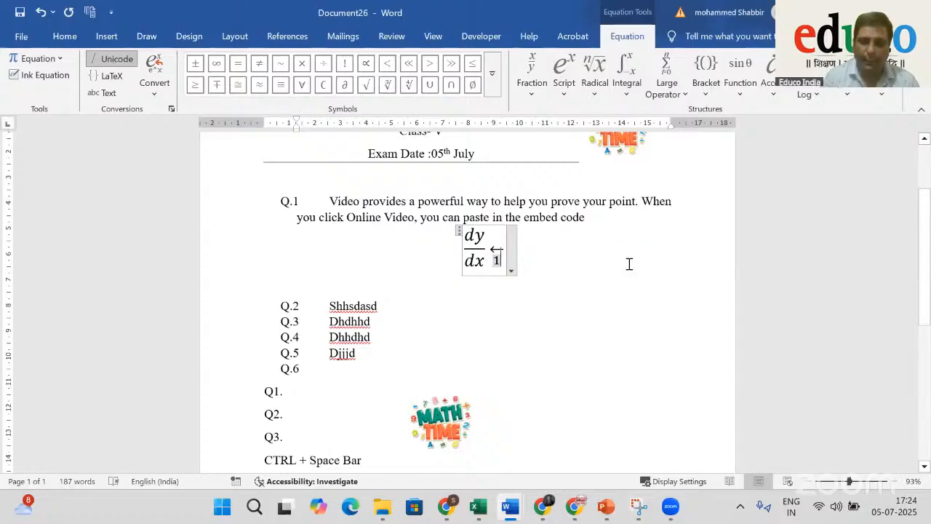
pyautogui.press('BackSpace')
pyautogui.write('a')
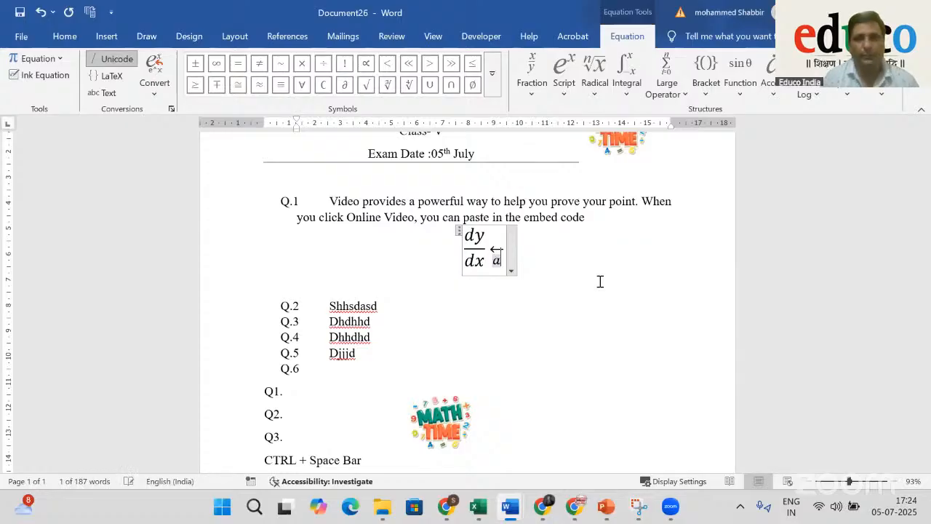
pyautogui.click(582, 286)
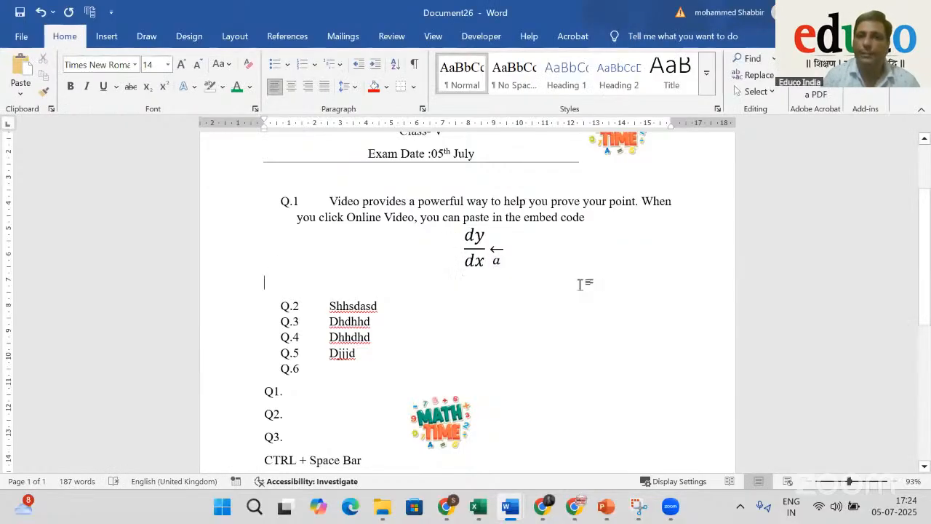
# Review the exam paper from its heading and questions down to the sample paragraphs and final equation
pyautogui.click(460, 274)
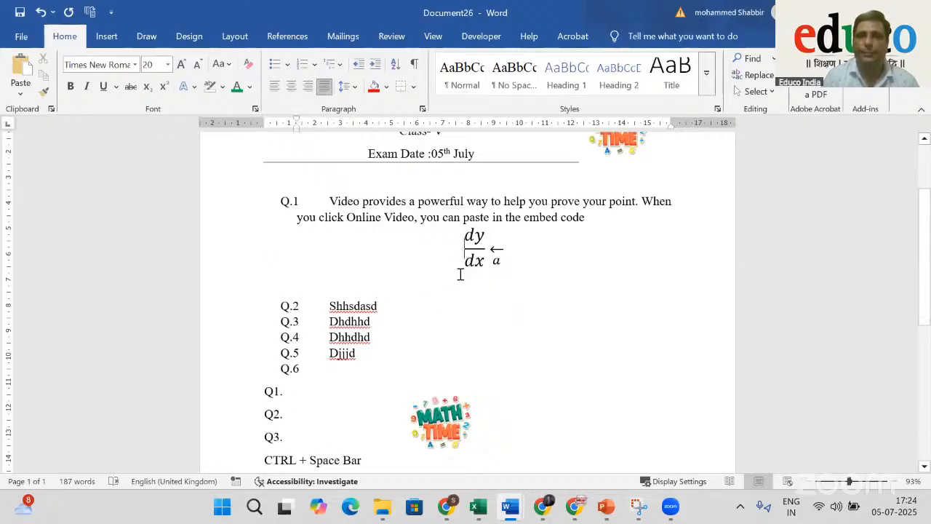
pyautogui.scroll(-4, 520, 299)
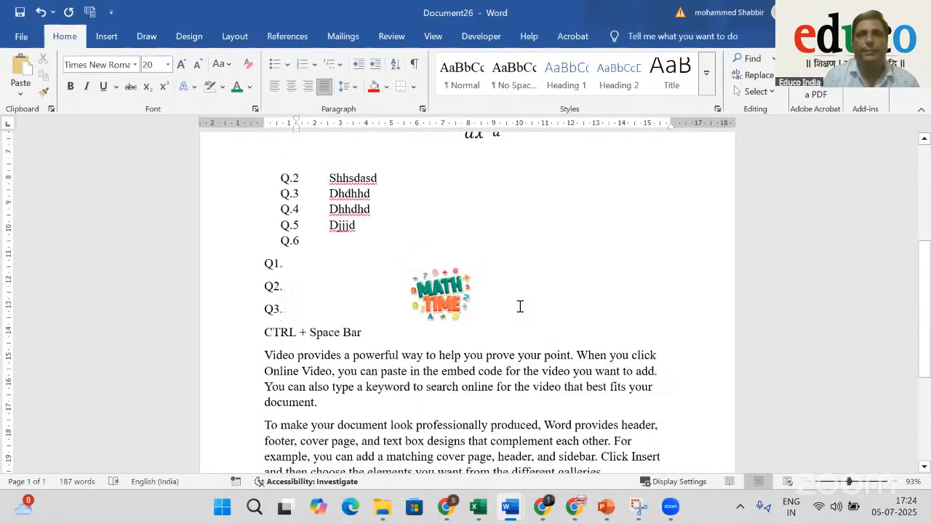
pyautogui.scroll(4, 655, 347)
pyautogui.scroll(3, 731, 281)
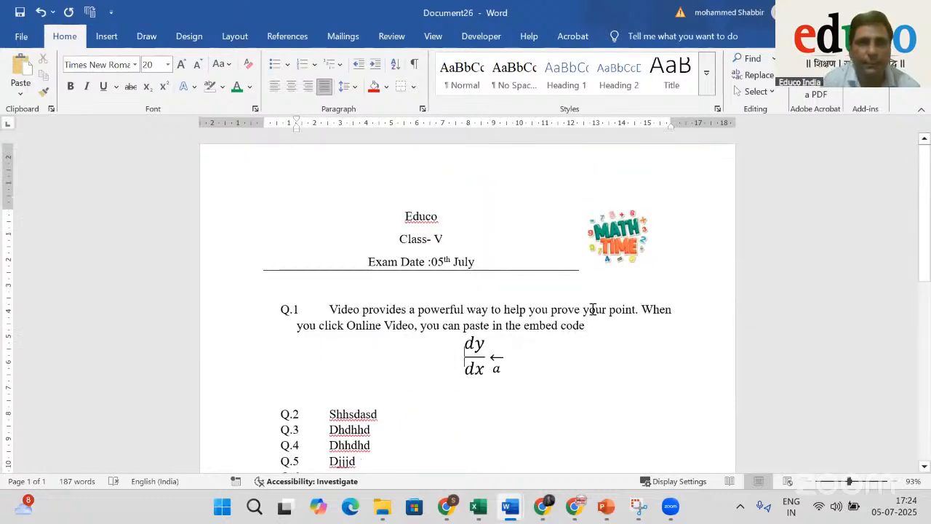
pyautogui.scroll(-15, 493, 387)
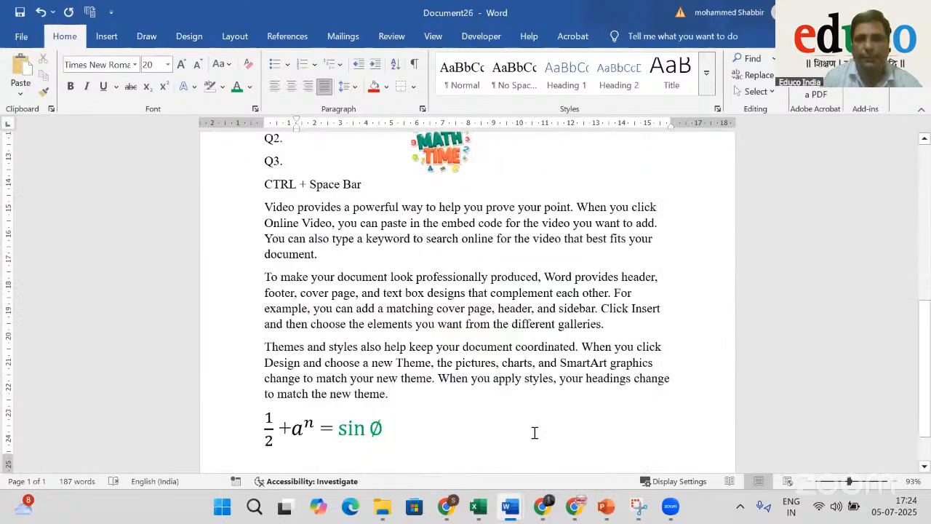
pyautogui.scroll(2, 537, 432)
pyautogui.scroll(-3, 546, 368)
# Look through Document12 for its numbered lists and equations, and return to the exam paper in Document26
pyautogui.moveTo(511, 509)
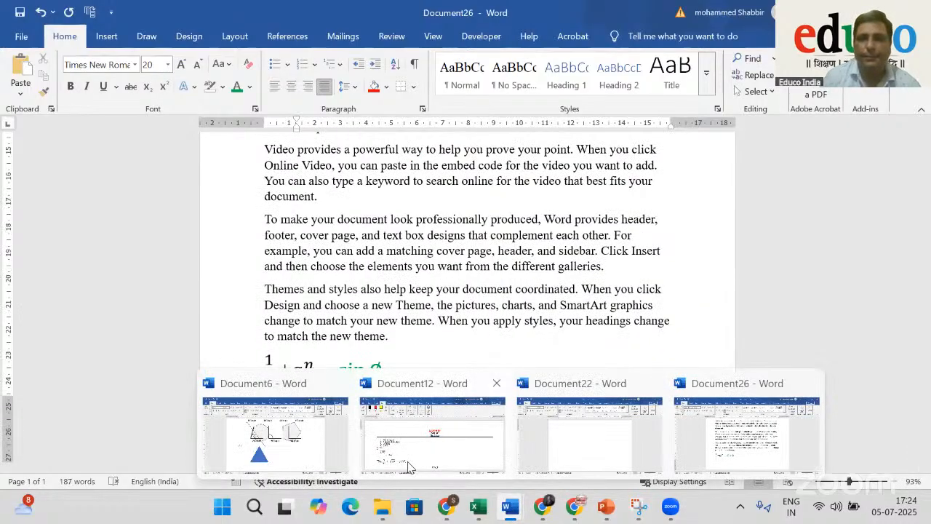
pyautogui.click(469, 408)
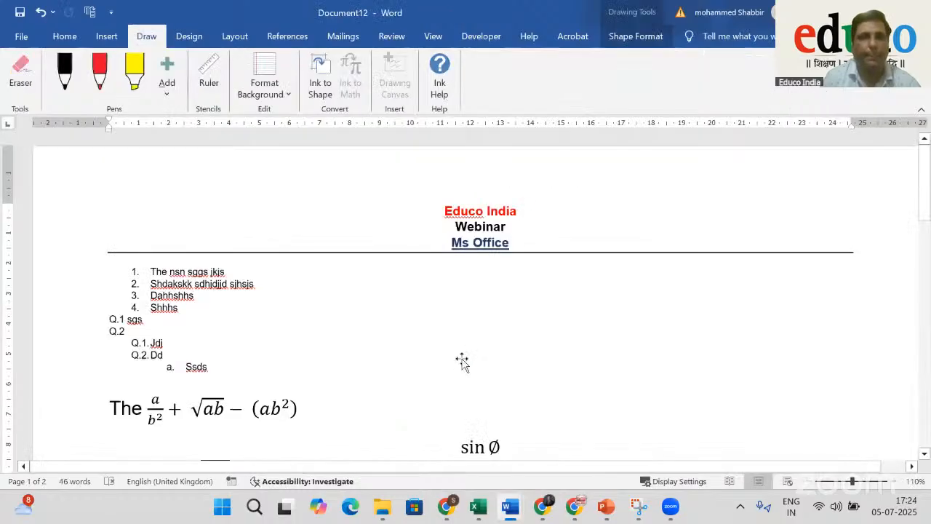
pyautogui.scroll(-5, 463, 361)
pyautogui.scroll(-10, 463, 360)
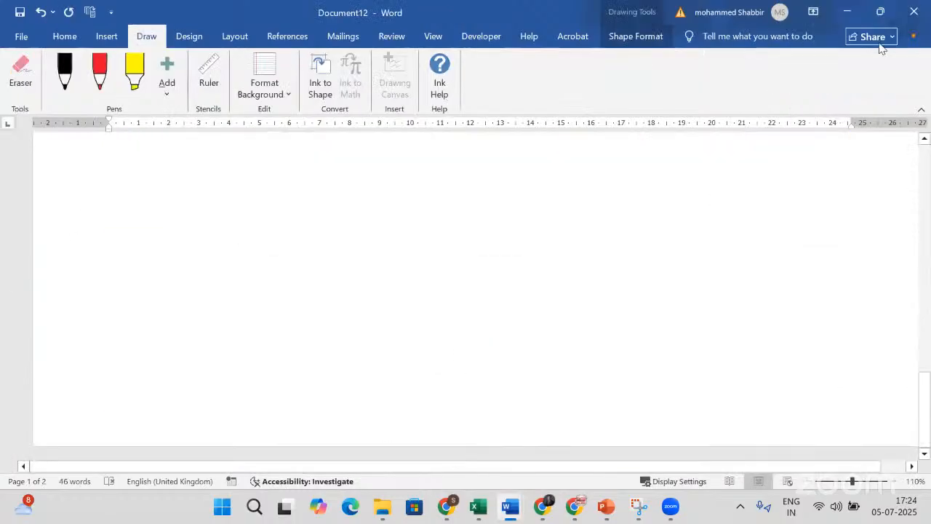
pyautogui.click(854, 16)
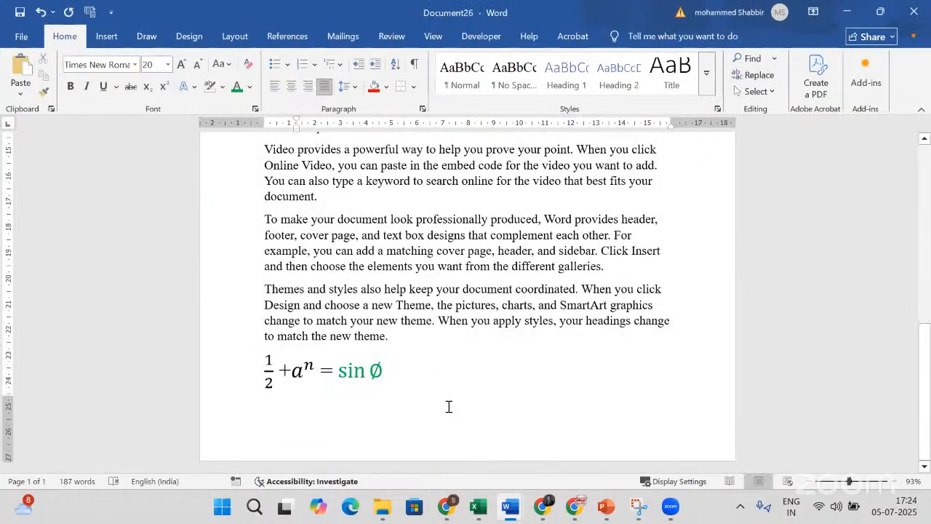
pyautogui.click(430, 365)
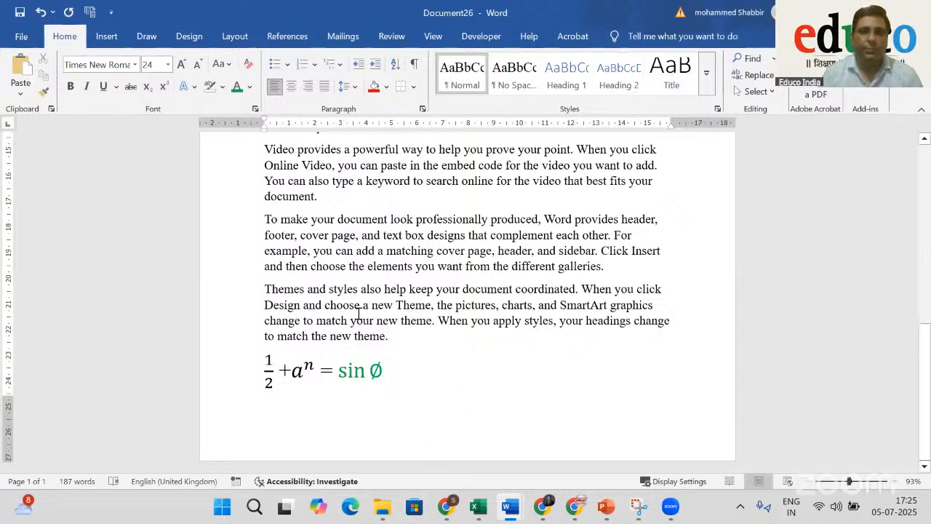
# Open CMG Lower Primary (1).pdf from the MS Office folder, accept its conversion to an editable document, and look through its tables
pyautogui.click(22, 38)
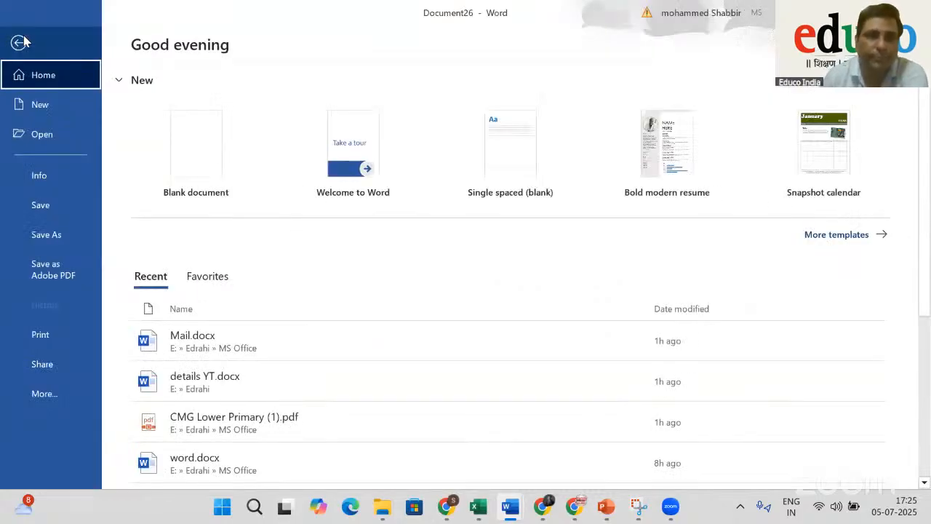
pyautogui.click(58, 139)
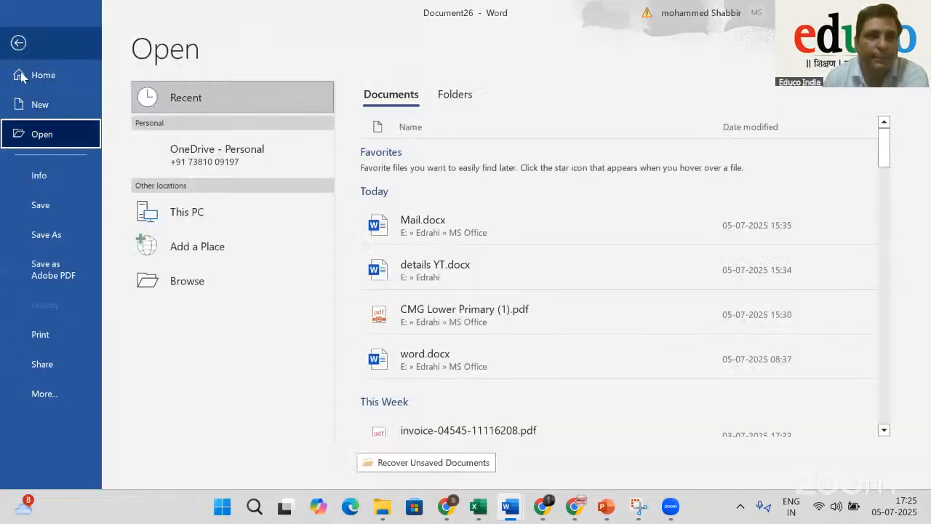
pyautogui.click(196, 216)
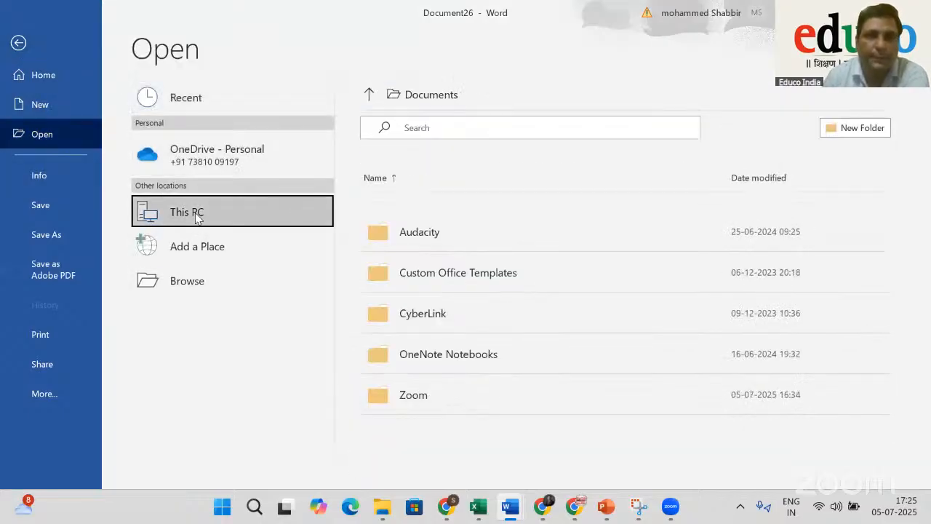
pyautogui.click(196, 216)
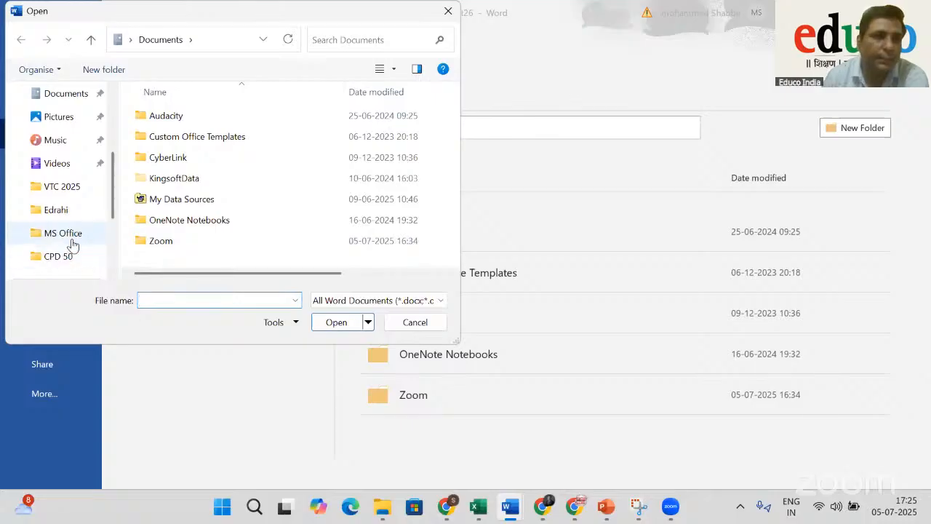
pyautogui.click(65, 234)
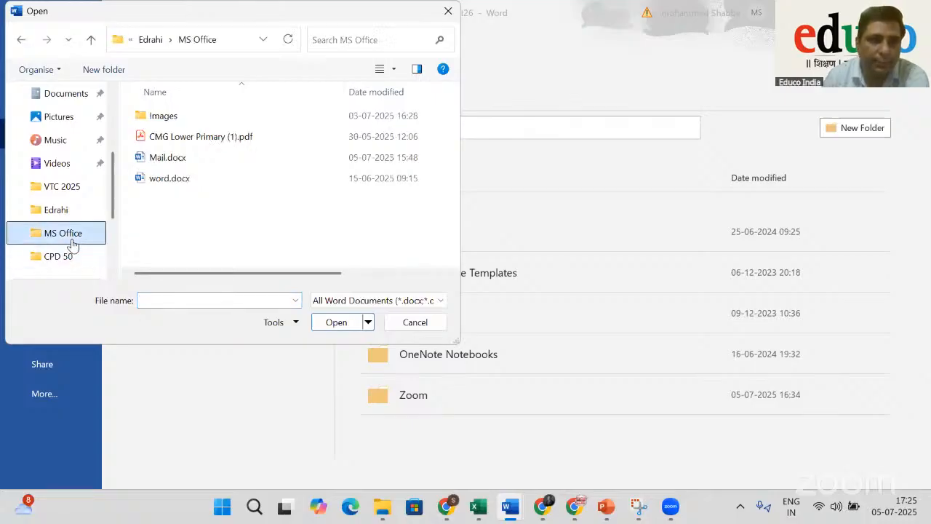
pyautogui.doubleClick(233, 138)
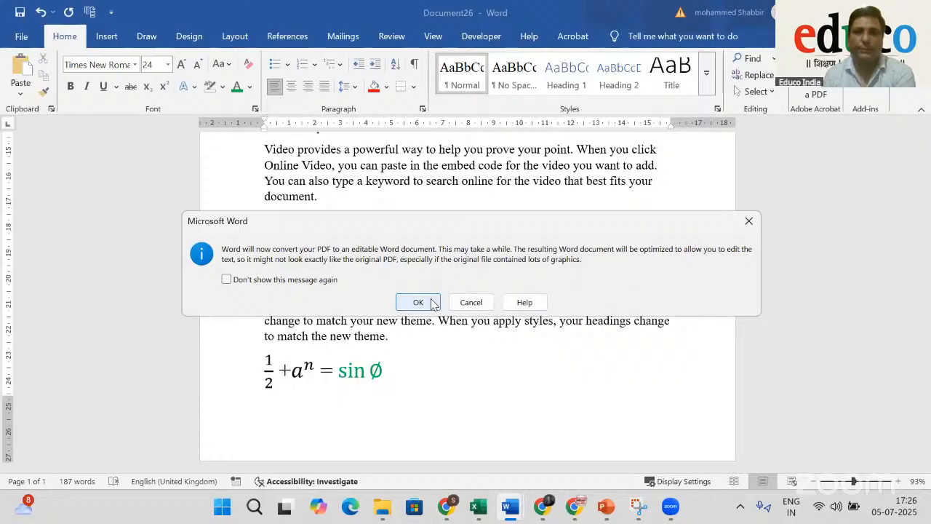
pyautogui.click(419, 302)
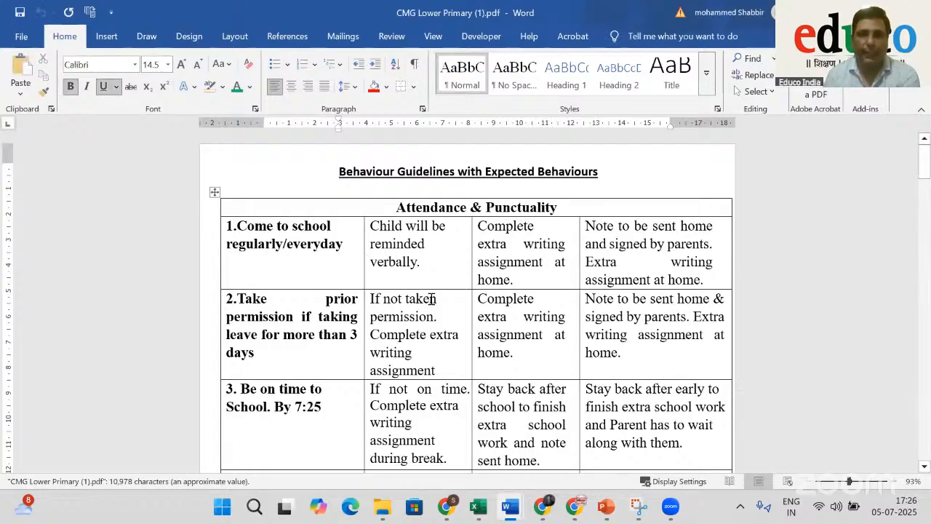
pyautogui.scroll(-6, 414, 374)
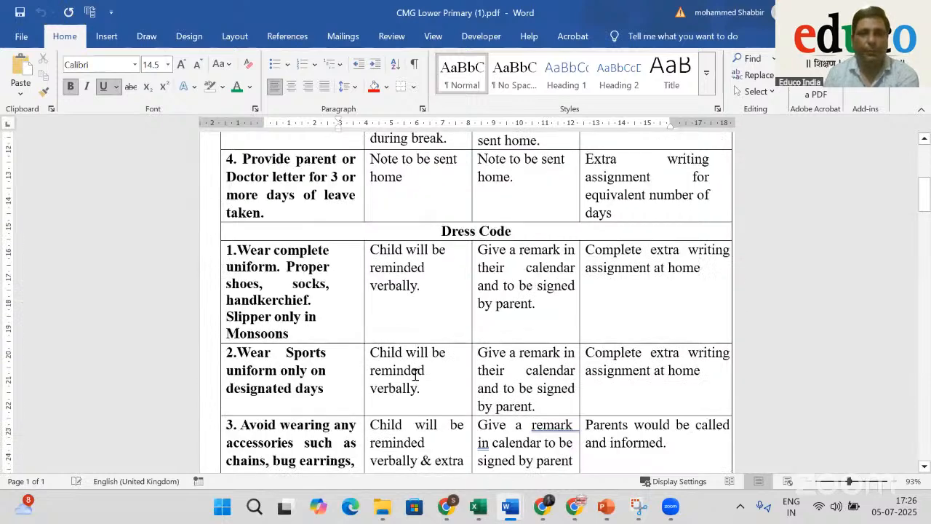
# Try to open CMG Lower Primary (1).pdf from the MS Office folder inside Edrahi in Acrobat Reader
pyautogui.moveTo(379, 511)
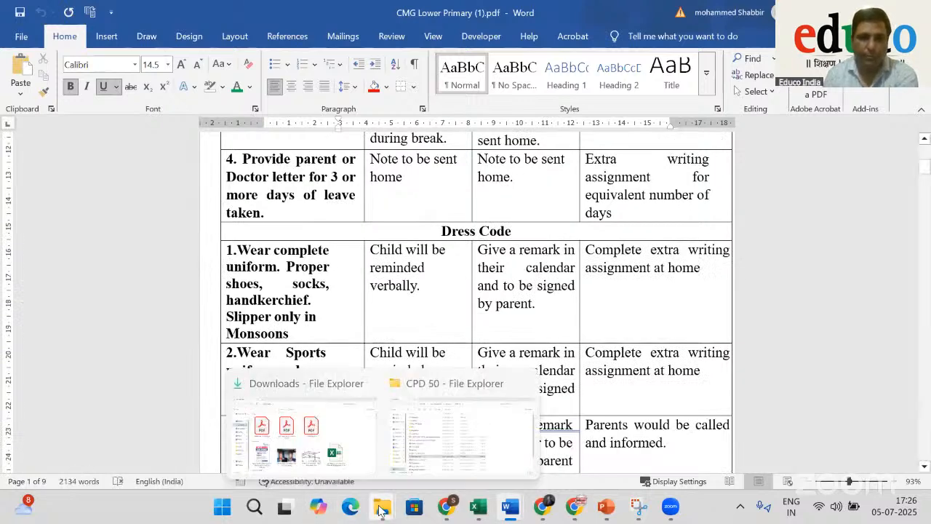
pyautogui.click(463, 441)
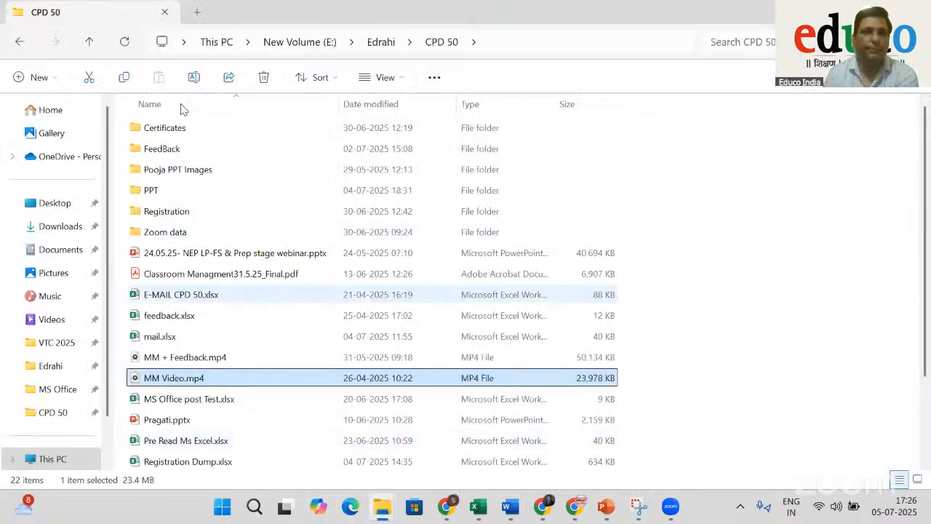
pyautogui.click(379, 41)
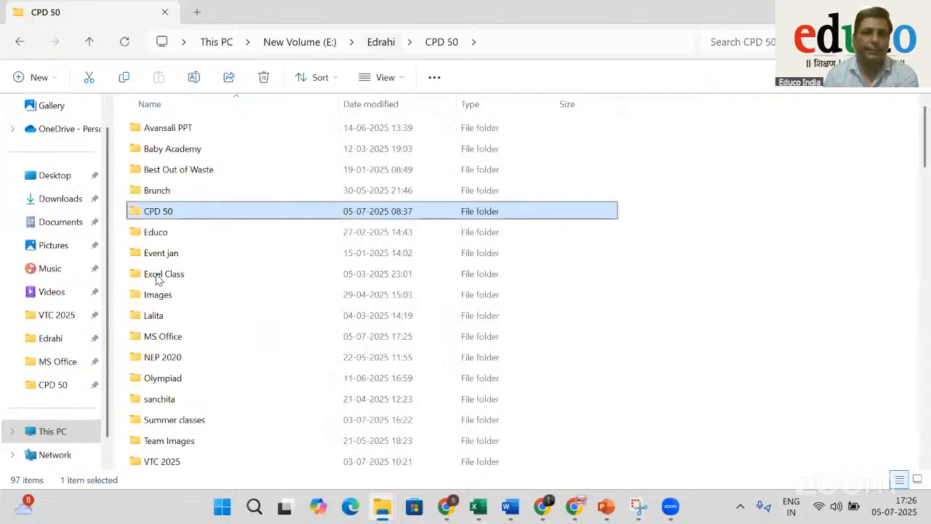
pyautogui.click(157, 342)
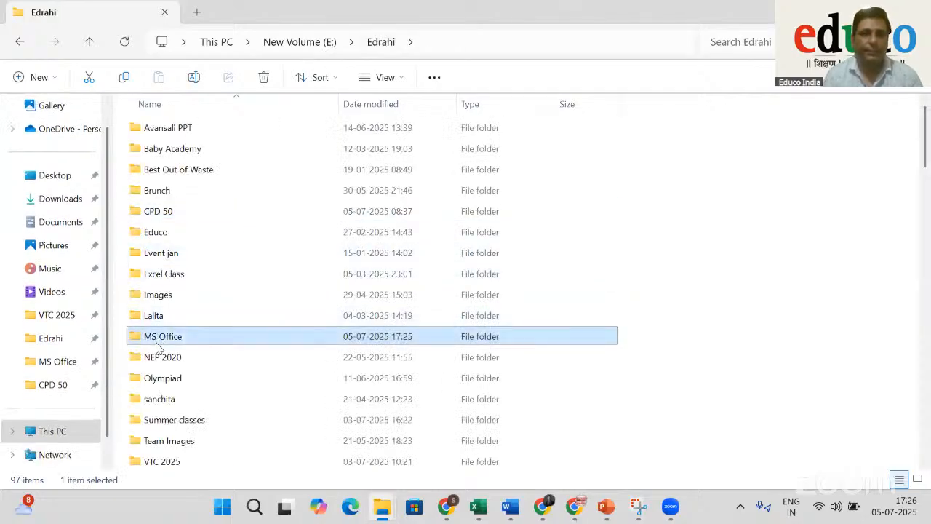
pyautogui.doubleClick(156, 348)
pyautogui.doubleClick(212, 156)
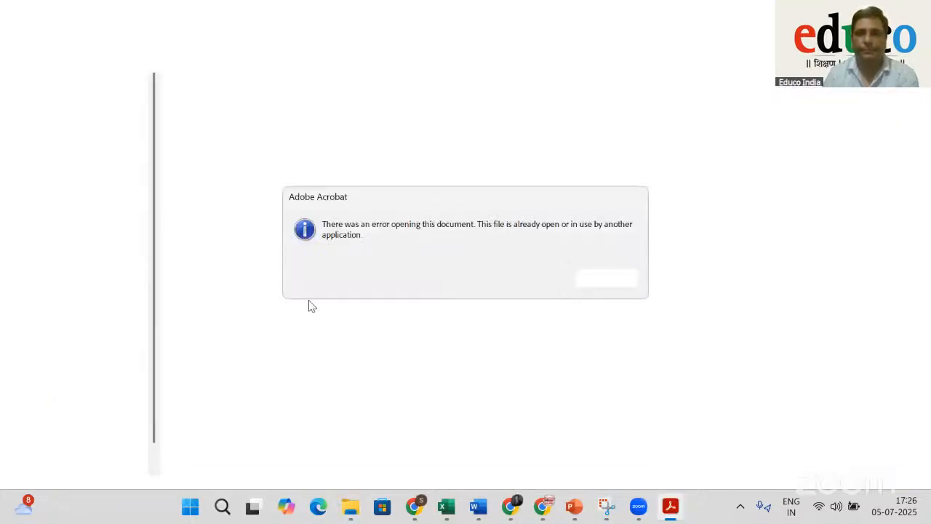
pyautogui.click(603, 279)
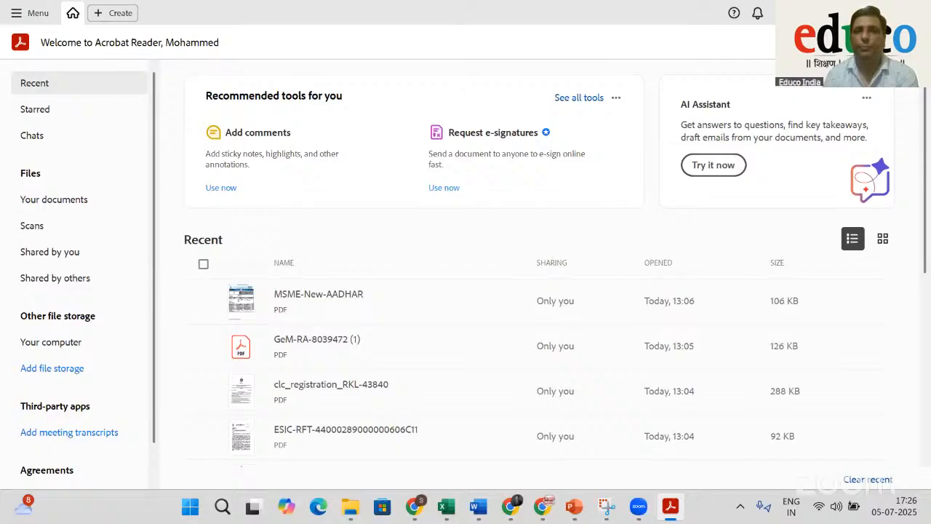
pyautogui.click(847, 12)
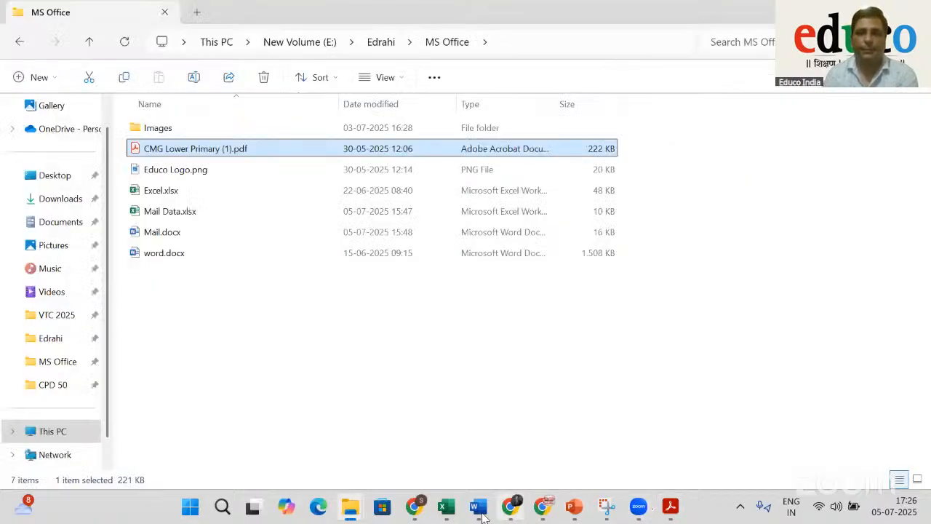
# Switch to the converted CMG Lower Primary document in Word and colour the Attendance & Punctuality heading and its first guideline green
pyautogui.click(480, 510)
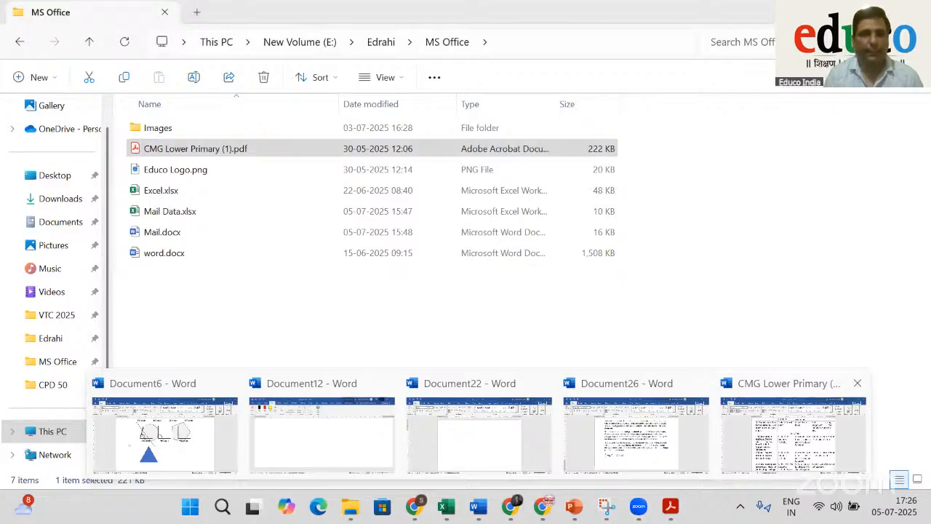
pyautogui.click(793, 433)
pyautogui.scroll(5, 596, 191)
pyautogui.click(349, 251)
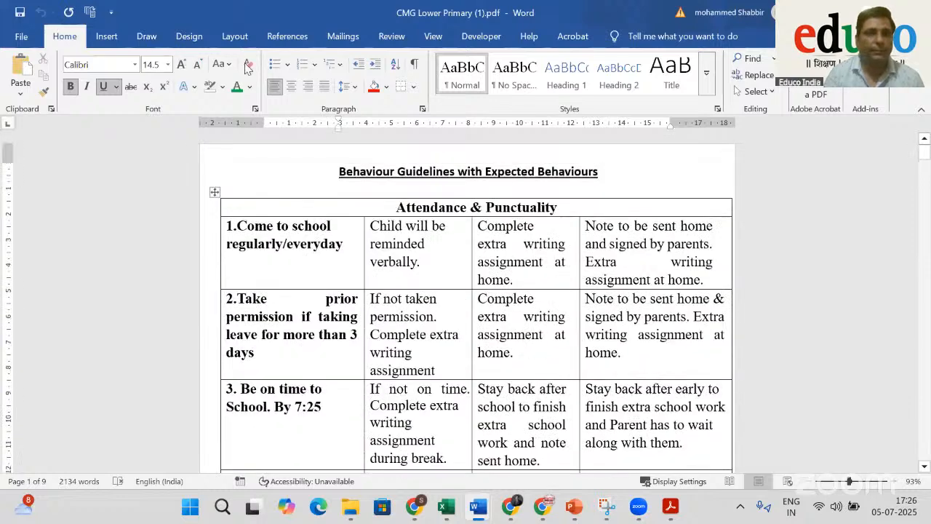
pyautogui.moveTo(345, 245); pyautogui.dragTo(231, 209)
pyautogui.click(237, 87)
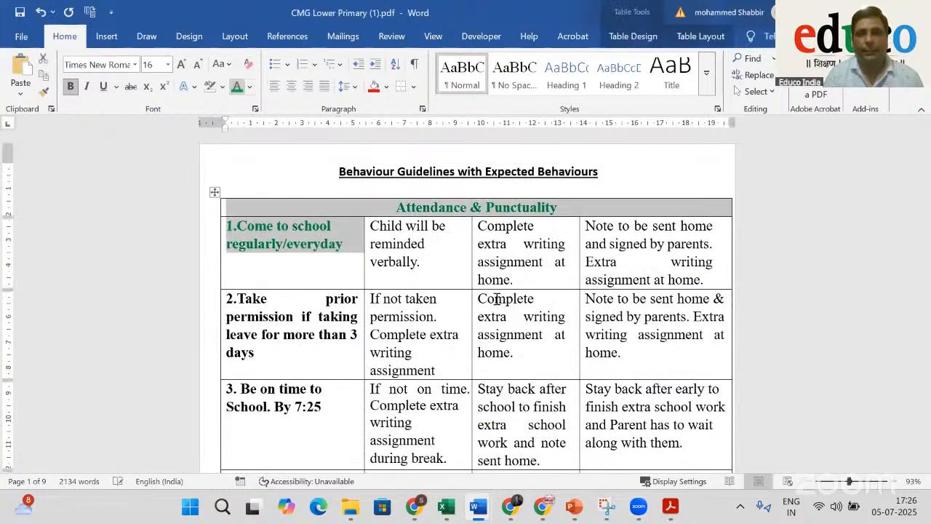
# Colour the third-column text of guideline 2 green and the last-column text of guideline 3 red
pyautogui.click(446, 355)
pyautogui.moveTo(479, 299); pyautogui.dragTo(536, 352)
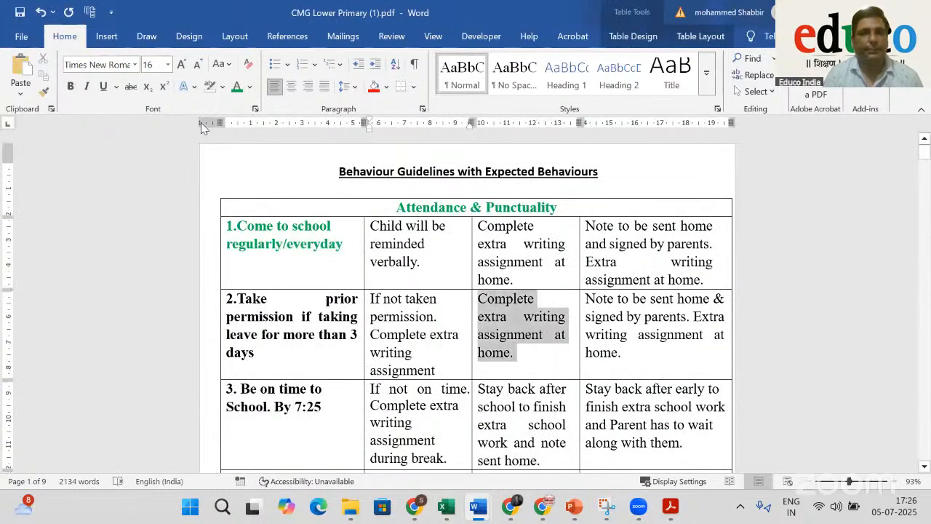
pyautogui.click(237, 86)
pyautogui.moveTo(587, 389); pyautogui.dragTo(684, 443)
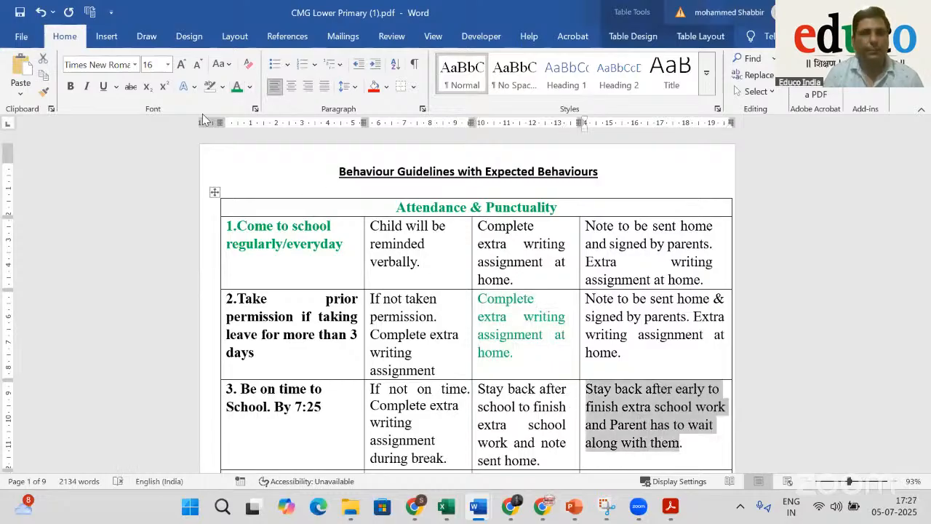
pyautogui.click(250, 87)
pyautogui.click(261, 320)
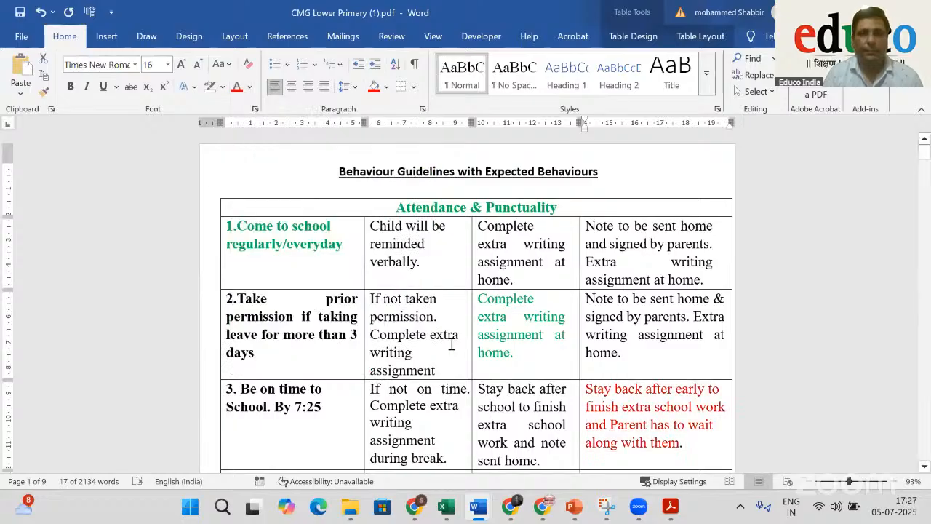
pyautogui.click(427, 335)
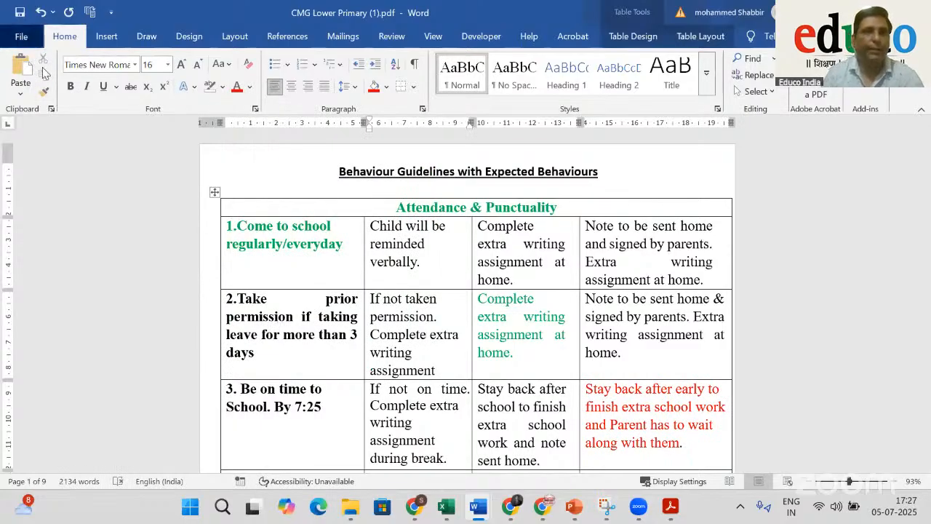
# Try to save the edited CMG Lower Primary (1) document as a PDF in the MS Office folder
pyautogui.click(23, 37)
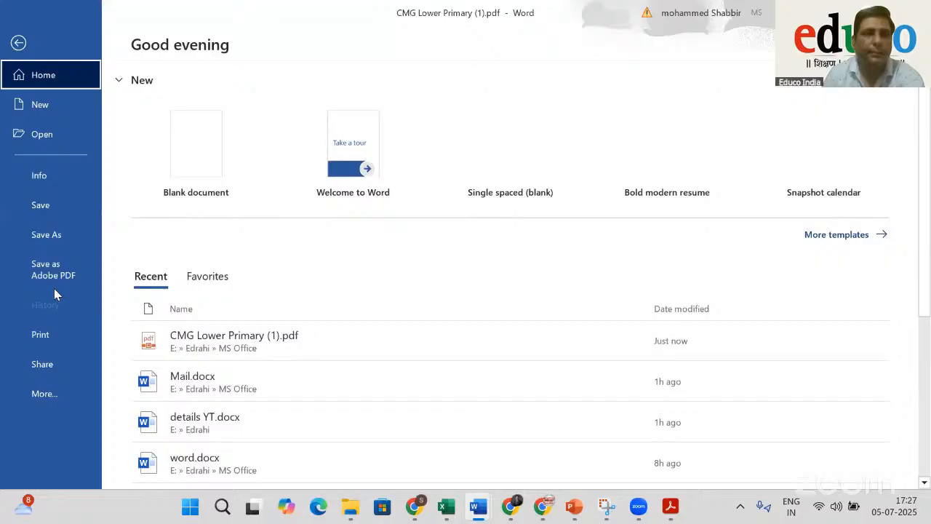
pyautogui.click(68, 240)
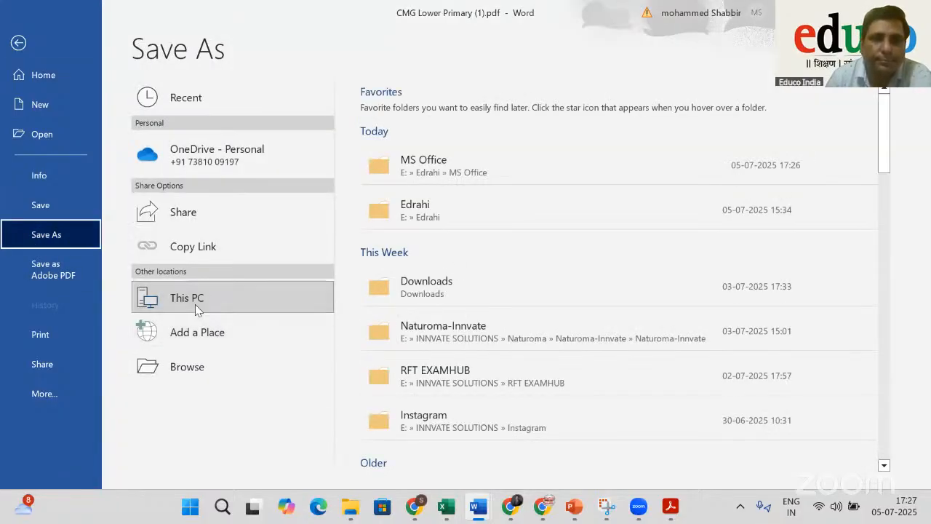
pyautogui.click(417, 162)
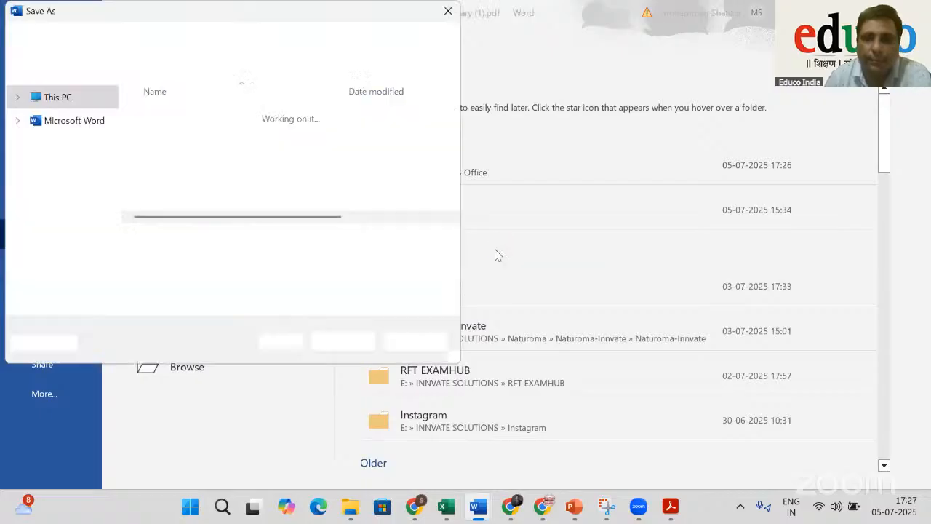
pyautogui.click(231, 259)
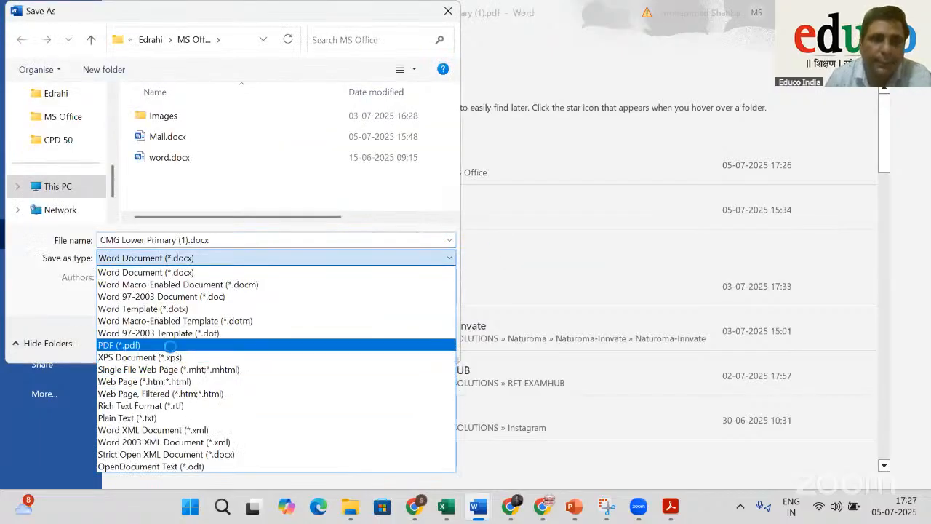
pyautogui.click(169, 347)
pyautogui.click(344, 379)
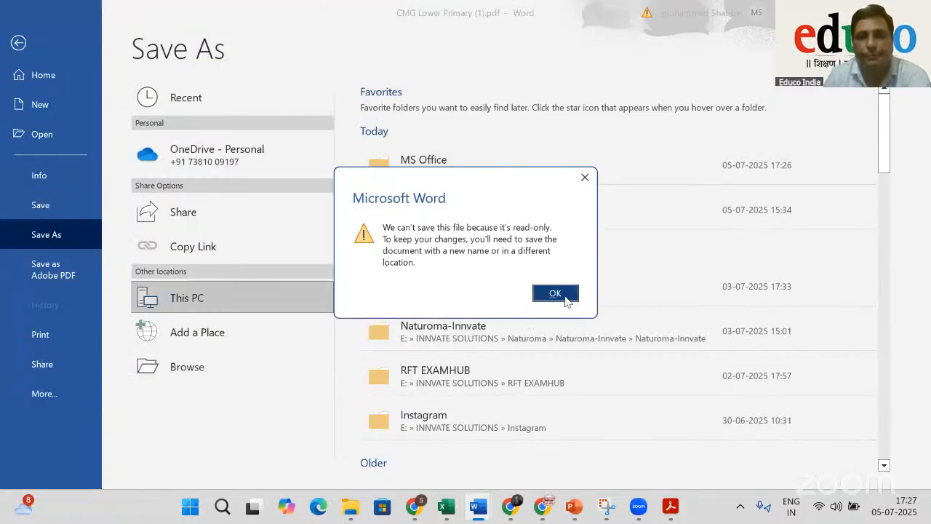
pyautogui.click(564, 295)
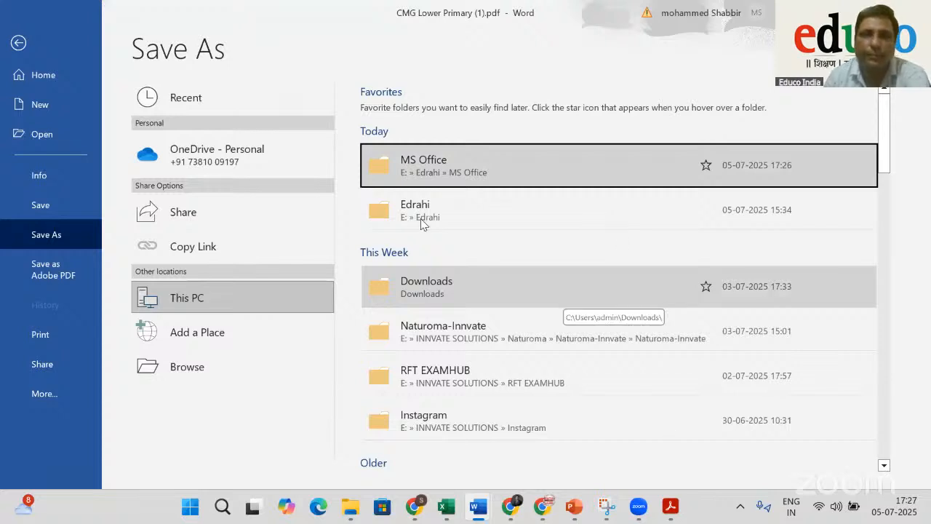
# Close the CMG Lower Primary (1) document without saving its changes and return to Document26
pyautogui.click(20, 44)
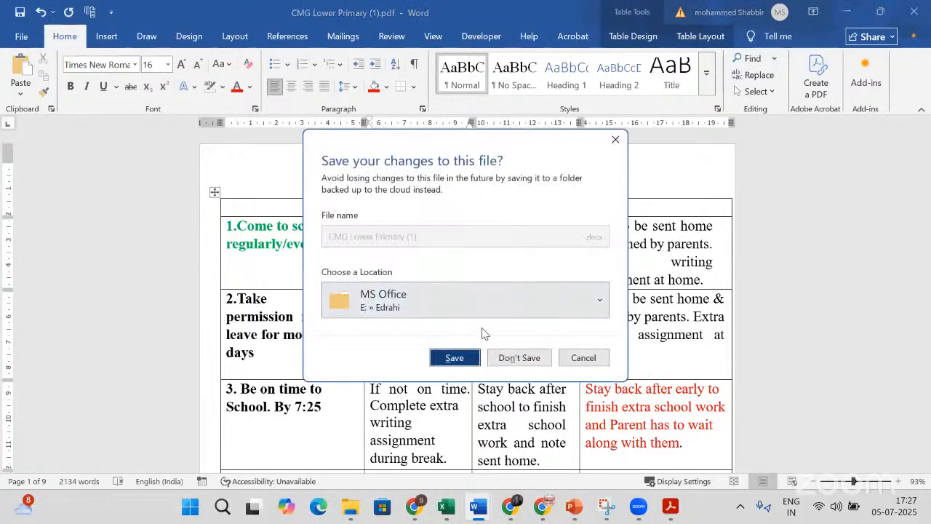
pyautogui.click(516, 361)
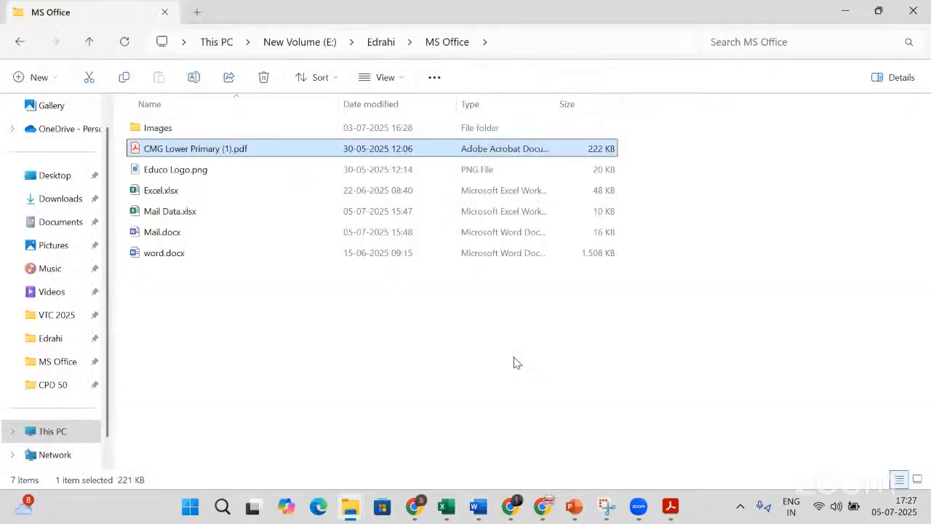
pyautogui.click(846, 12)
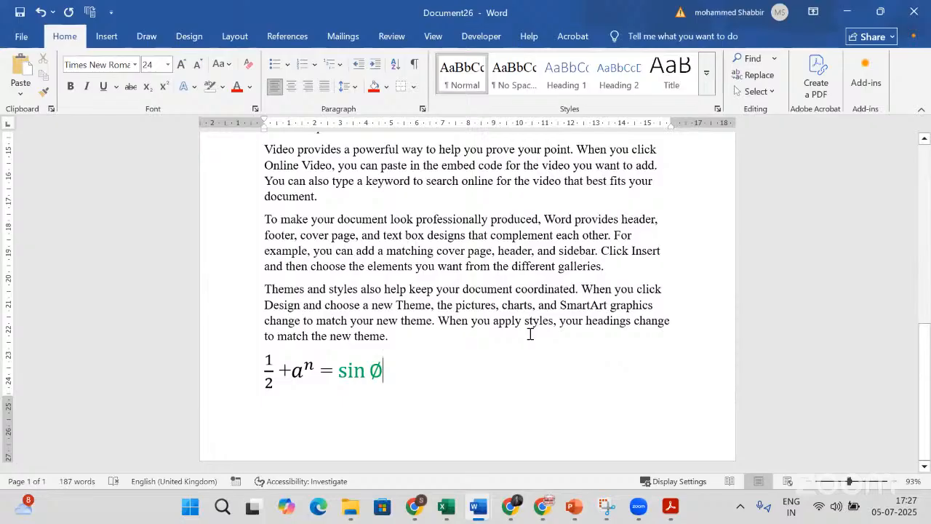
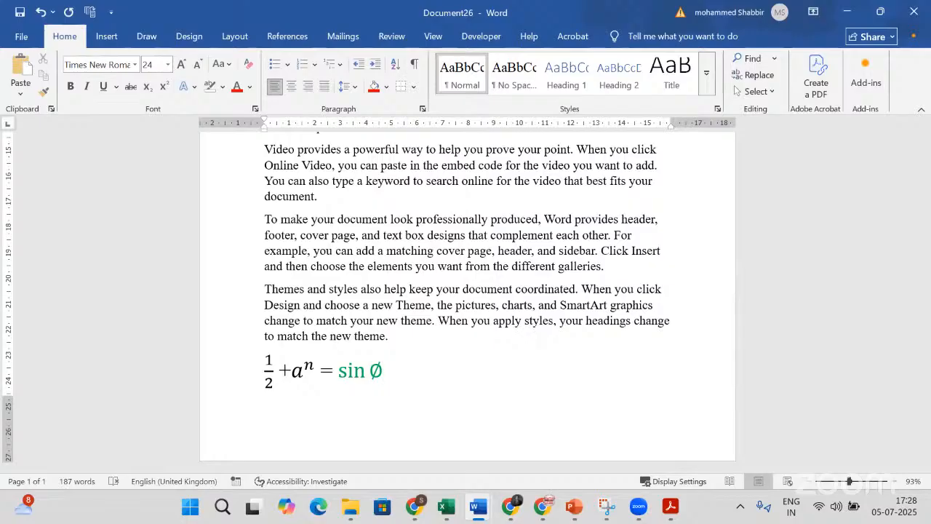
# Start a new page after the final equation and enter "A B C D" and "E F G H" on two separate lines
pyautogui.hotkey('ctrl', 'Return')
pyautogui.scroll(-3, 465, 409)
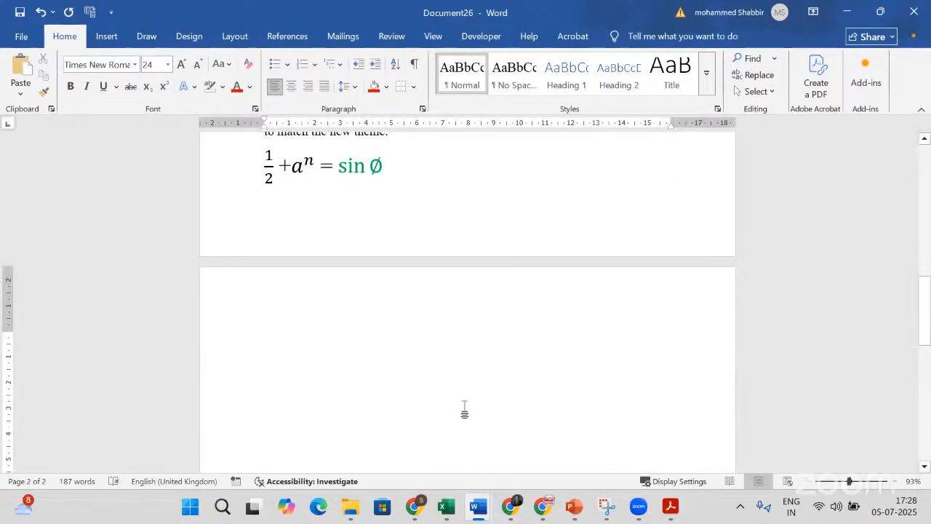
pyautogui.scroll(-3, 464, 355)
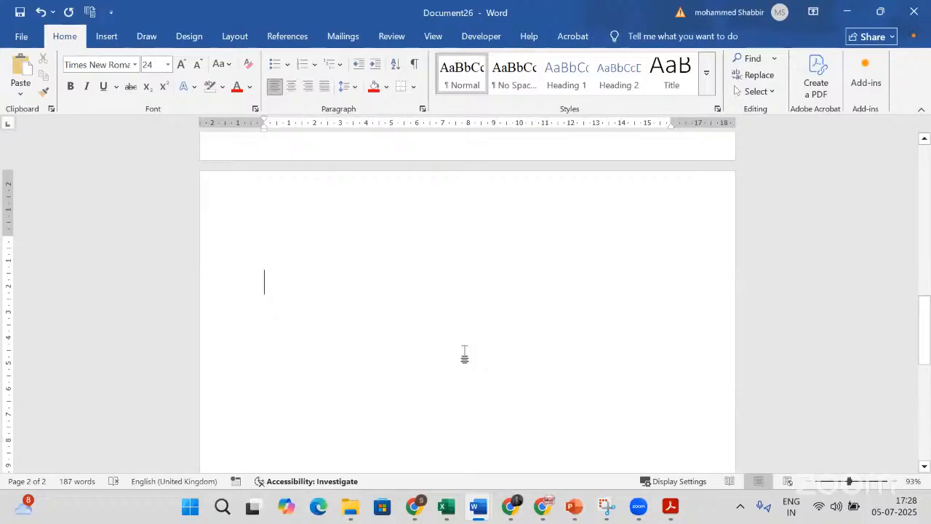
pyautogui.write('A')
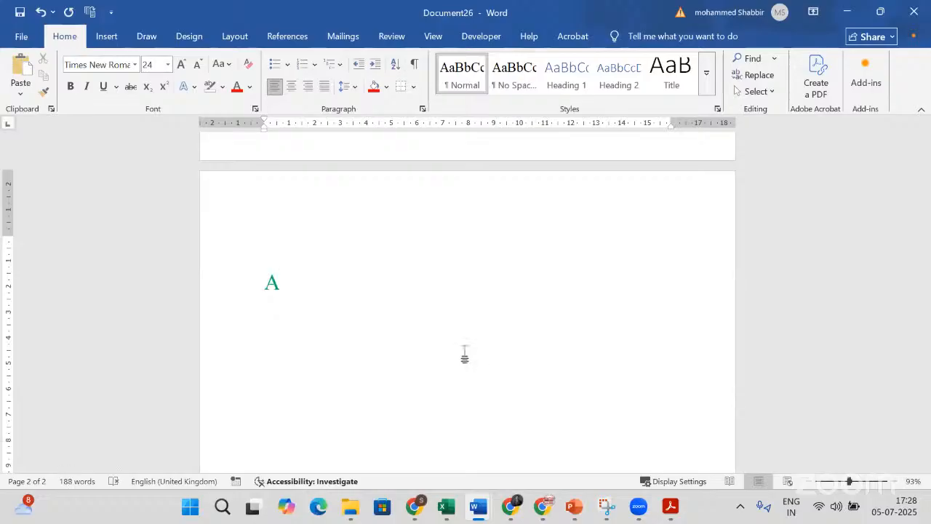
pyautogui.press('BackSpace')
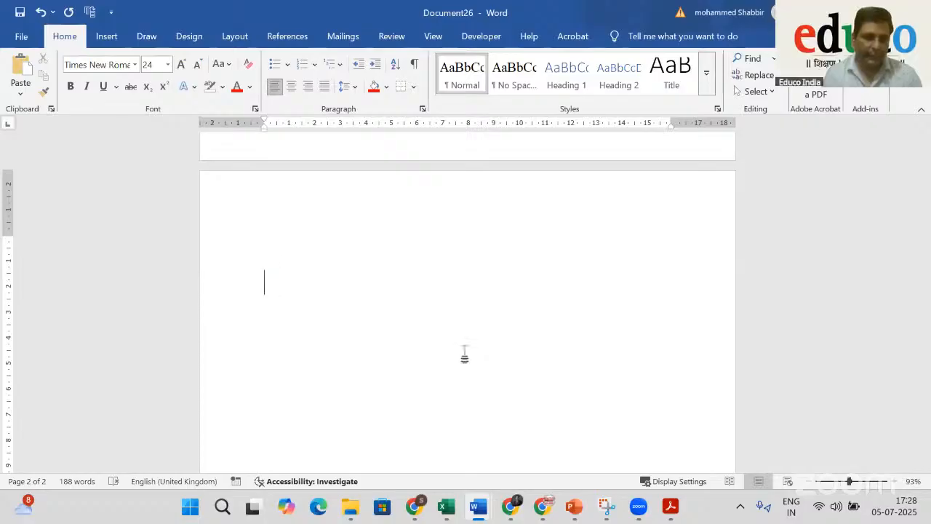
pyautogui.write('A')
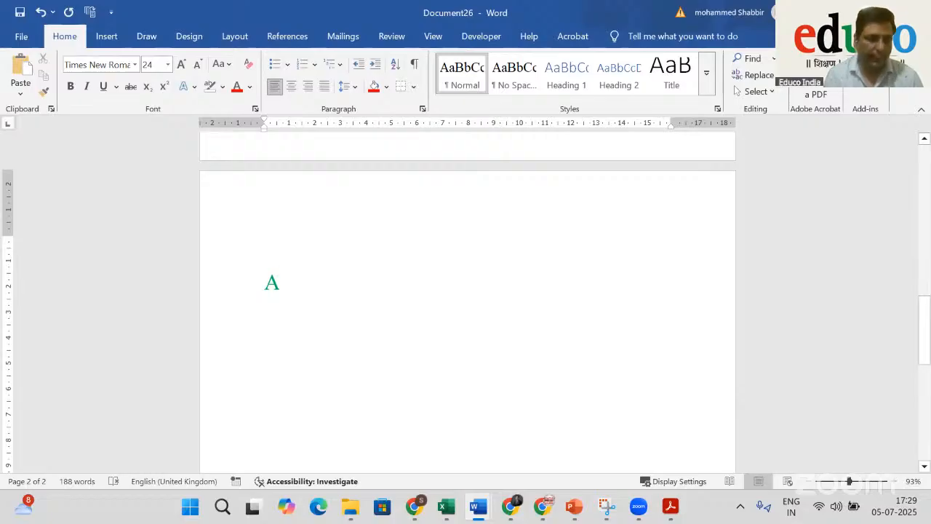
pyautogui.write('B C D')
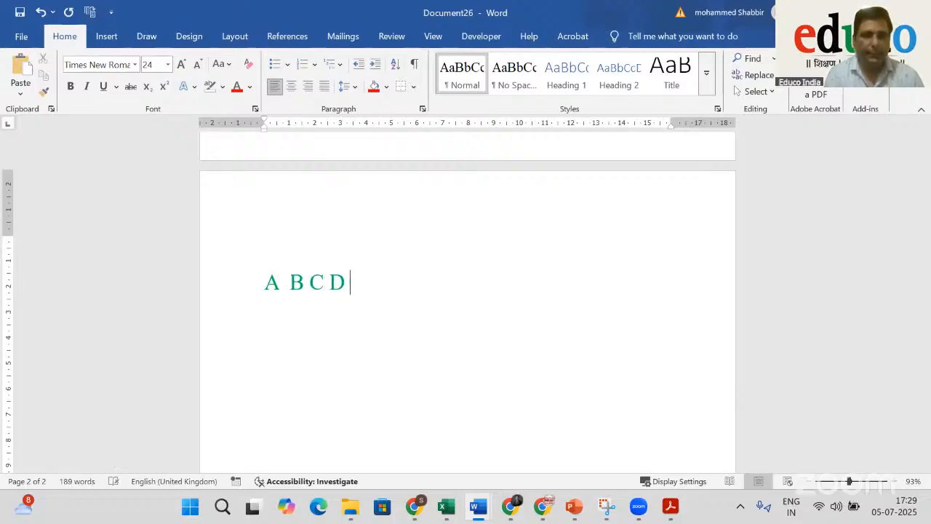
pyautogui.press('Return')
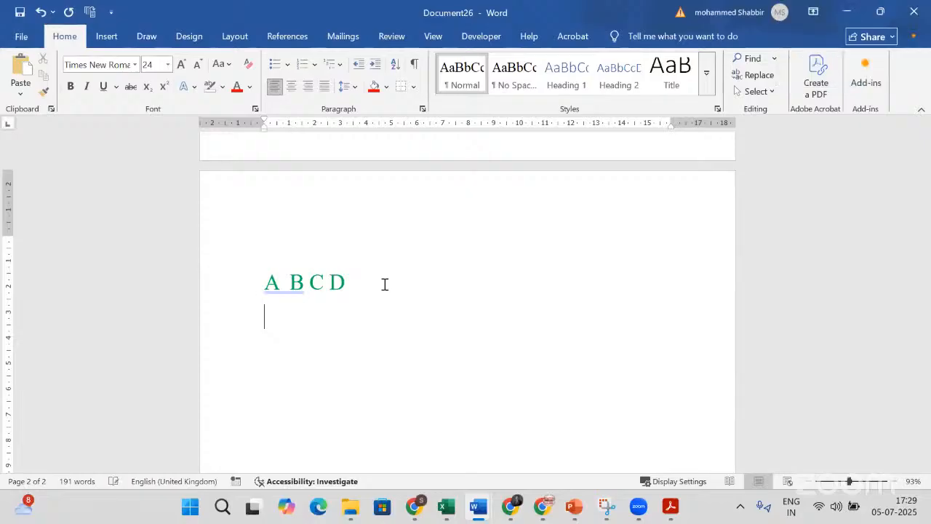
pyautogui.write('E F G H')
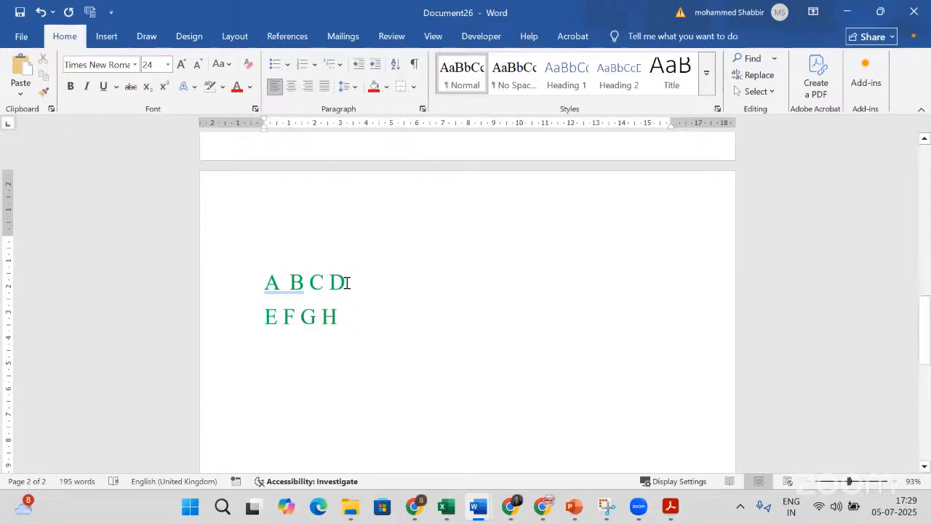
# Add a fill-in blank of eleven underscores after "A B C D" on the first line
pyautogui.press('Up')
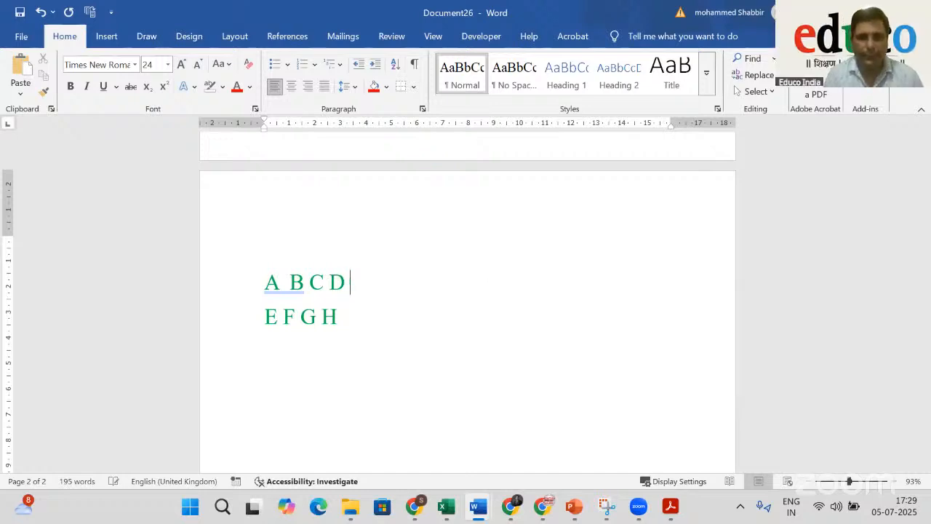
pyautogui.write('________')
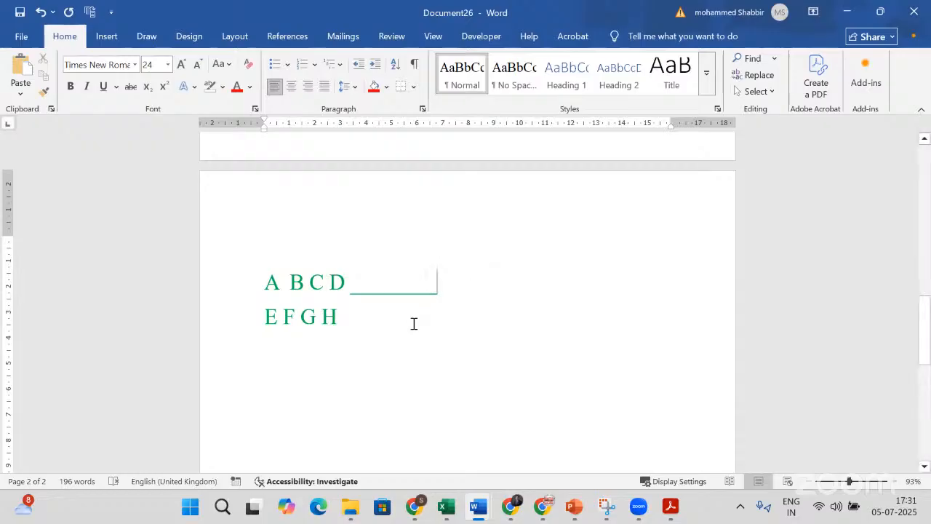
pyautogui.click(348, 287)
pyautogui.click(435, 289)
pyautogui.write('___')
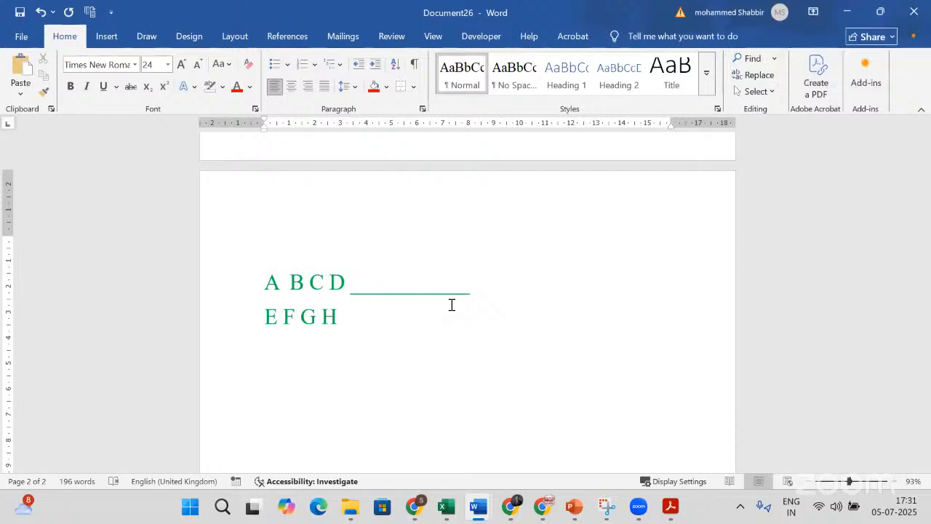
# Apply a rule-lines page background with horizontal lines and a red vertical margin line, and check it down the page
pyautogui.click(149, 40)
pyautogui.click(264, 69)
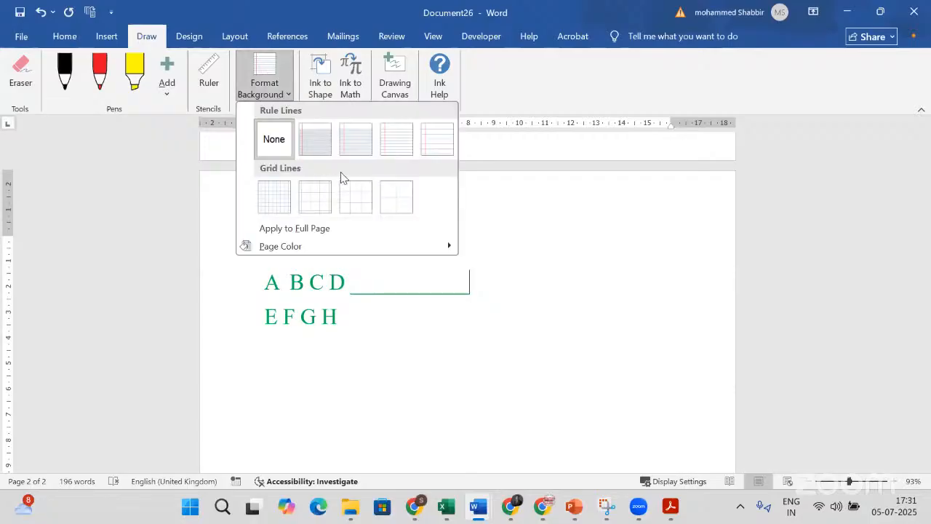
pyautogui.click(393, 141)
pyautogui.scroll(-5, 517, 398)
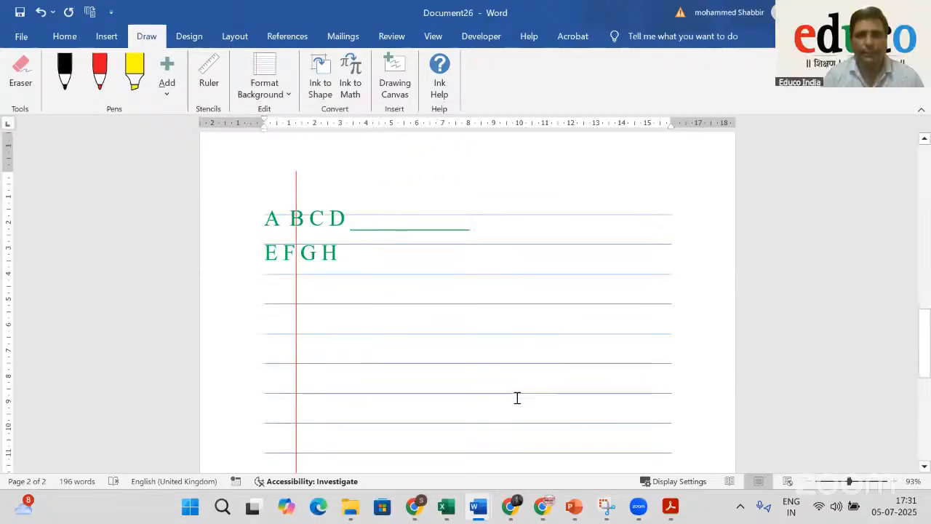
pyautogui.scroll(5, 517, 398)
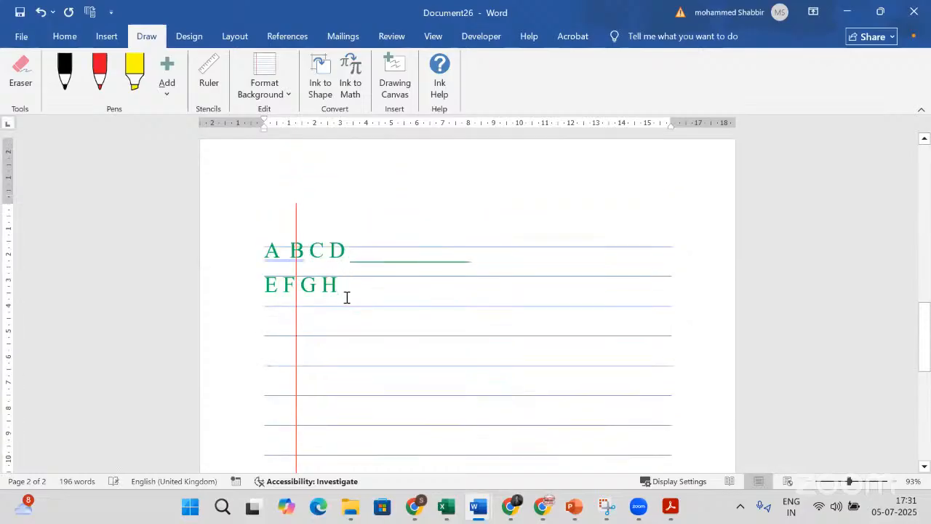
pyautogui.scroll(-2, 399, 318)
pyautogui.scroll(-3, 399, 318)
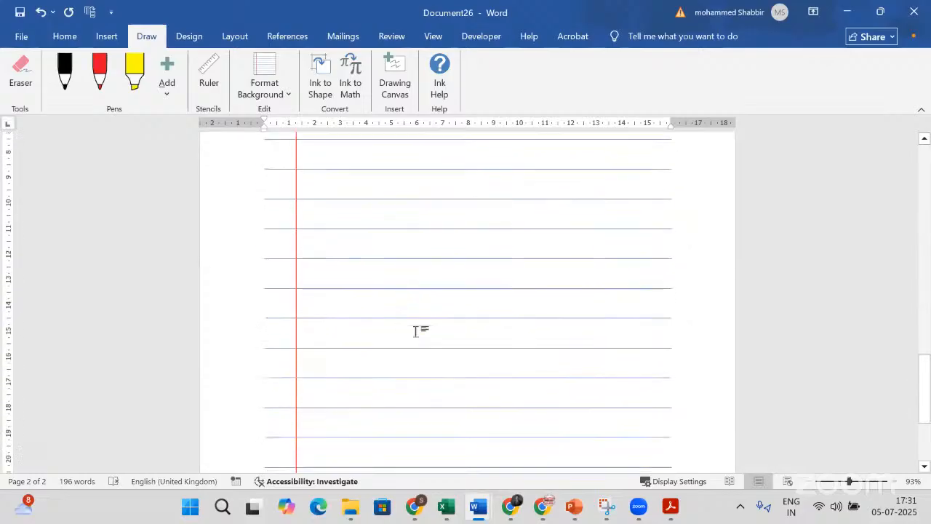
pyautogui.scroll(5, 415, 331)
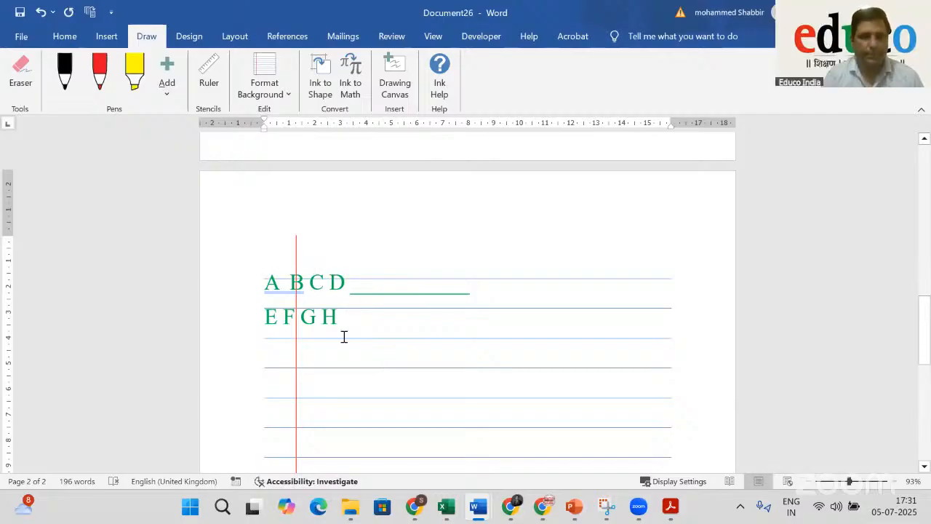
# Undo the recent typing on the second page, including the blank and letter lines, back to the first letter "A"
pyautogui.hotkey('ctrl', 'z')
pyautogui.hotkey('ctrl', 'z')
pyautogui.hotkey('ctrl', 'z')
pyautogui.hotkey('ctrl', 'z')
pyautogui.hotkey('ctrl', 'z')
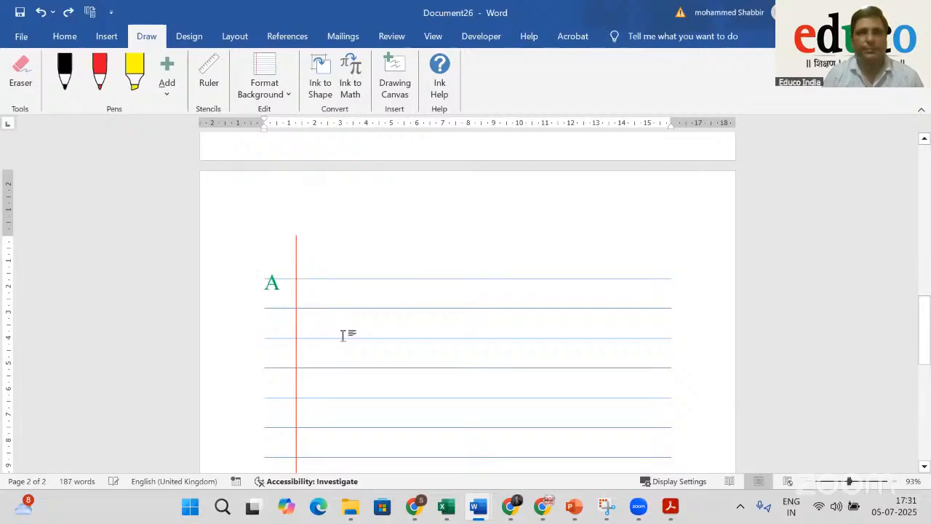
# Undo the last test edits and remove the rule lines from the document background
pyautogui.hotkey('ctrl', 'z')
pyautogui.hotkey('ctrl', 'z')
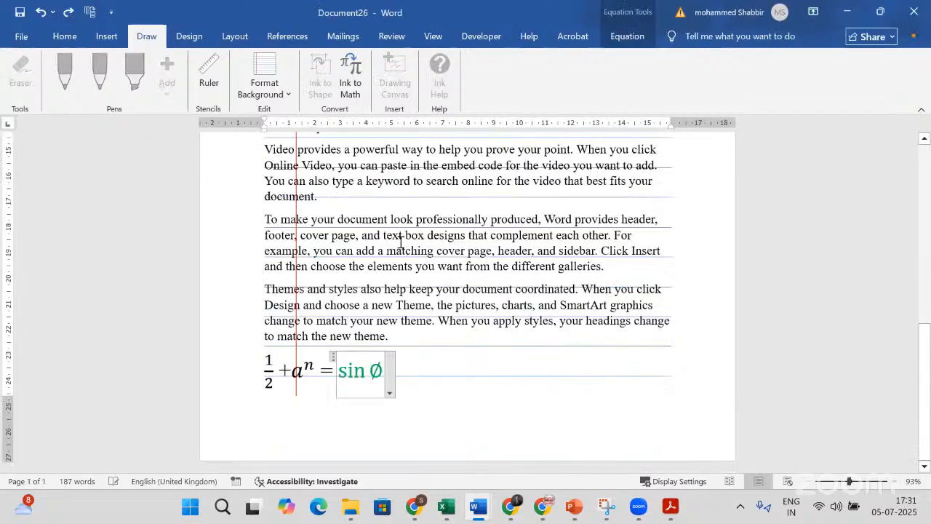
pyautogui.click(268, 89)
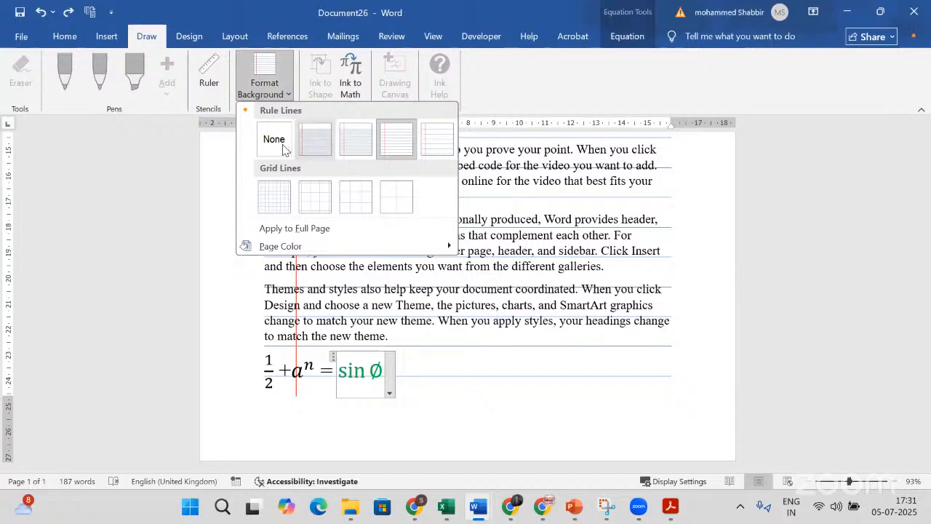
pyautogui.click(284, 149)
pyautogui.click(477, 393)
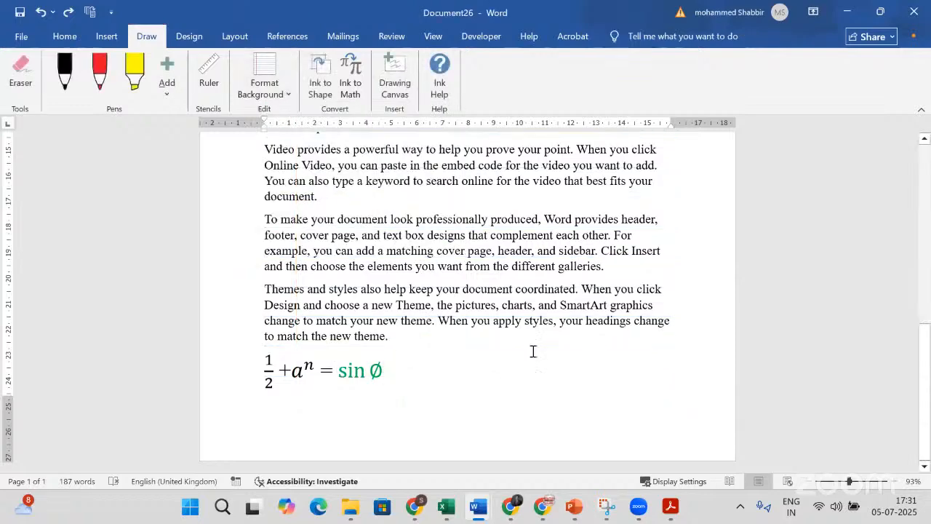
# Start a new page after the equation and draw a horizontal line about 15.2 cm long near its upper edge
pyautogui.hotkey('ctrl', 'Return')
pyautogui.scroll(-1, 442, 374)
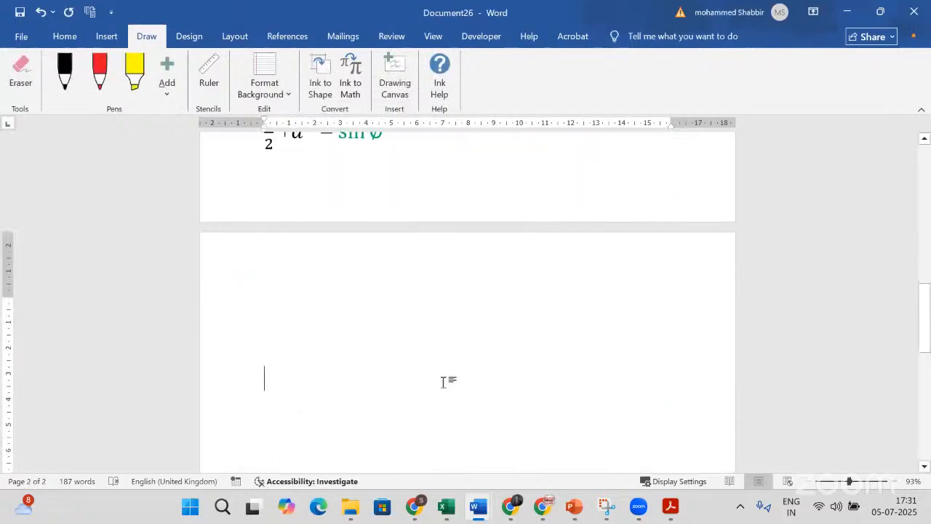
pyautogui.click(64, 35)
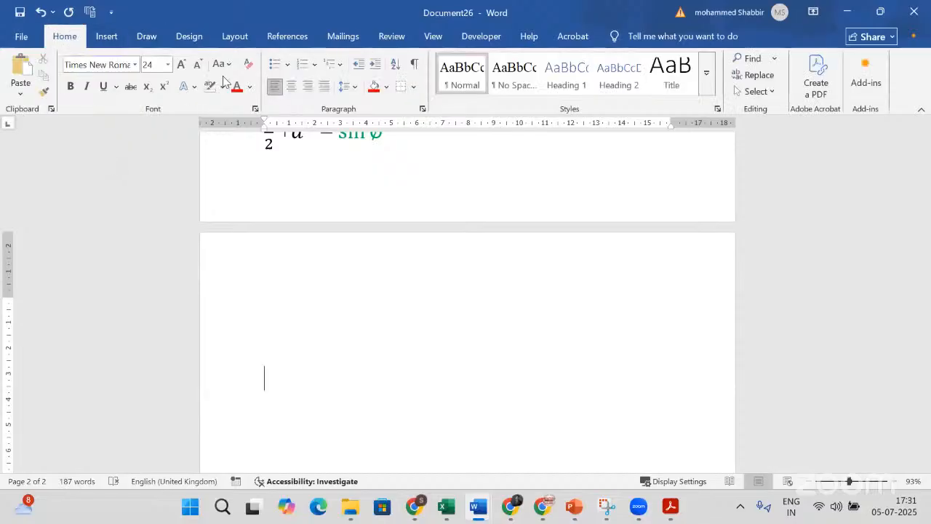
pyautogui.click(109, 40)
pyautogui.click(191, 58)
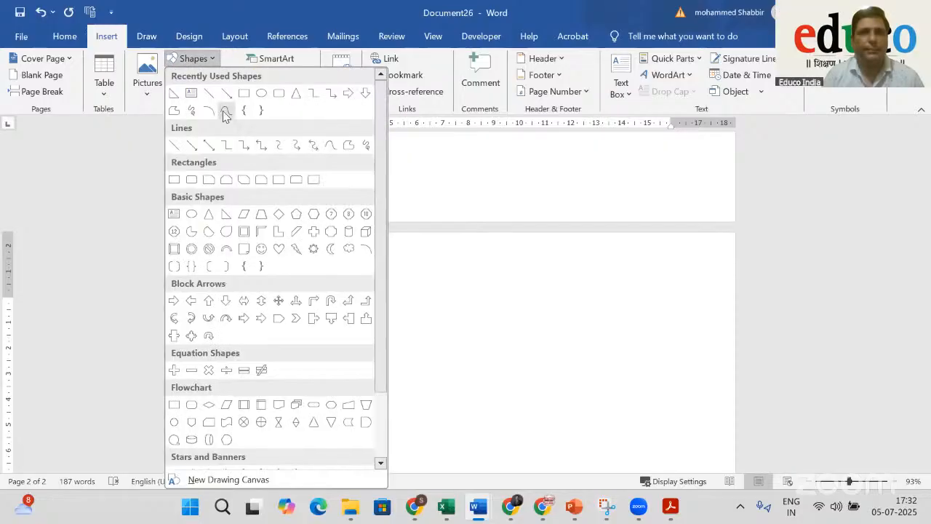
pyautogui.click(217, 93)
pyautogui.moveTo(258, 340)
pyautogui.mouseDown()
pyautogui.moveTo(558, 333)
pyautogui.moveTo(647, 341)
pyautogui.mouseUp()
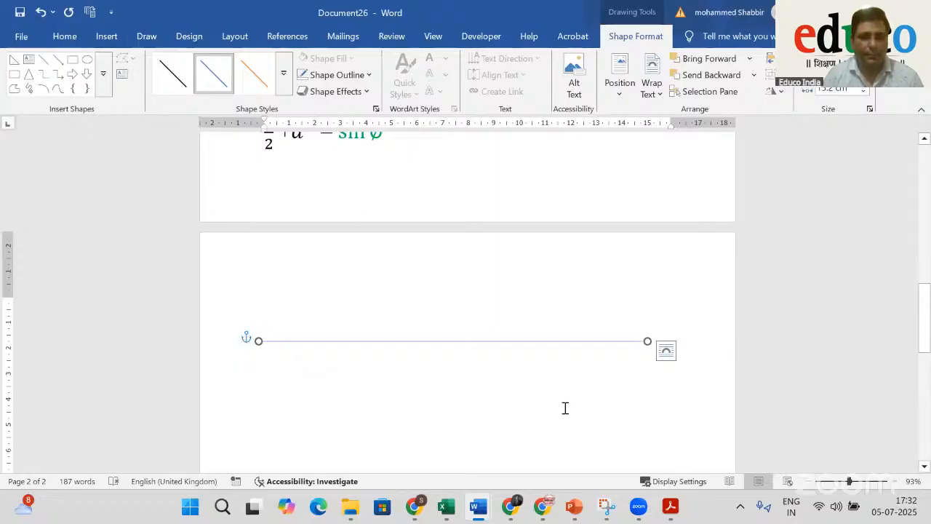
# Duplicate the horizontal line and position the copy a short distance below the first, with their ends aligned
pyautogui.hotkey('ctrl', 'd')
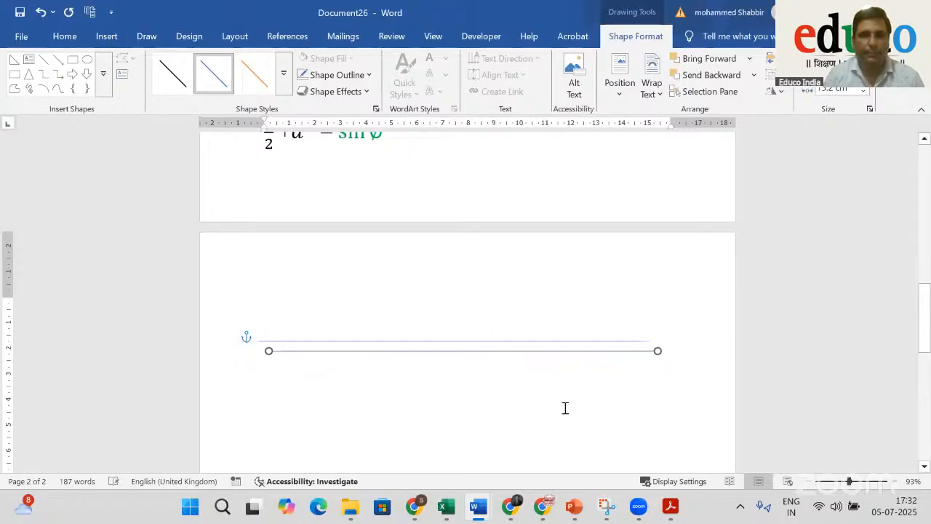
pyautogui.press('Up')
pyautogui.press('Up')
pyautogui.press('Left')
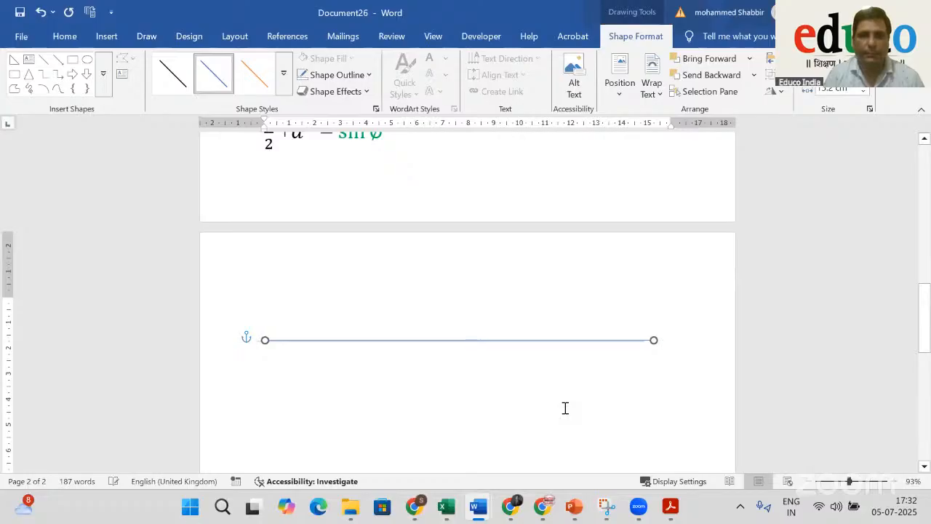
pyautogui.press('Down')
pyautogui.press('Down')
pyautogui.press('Down')
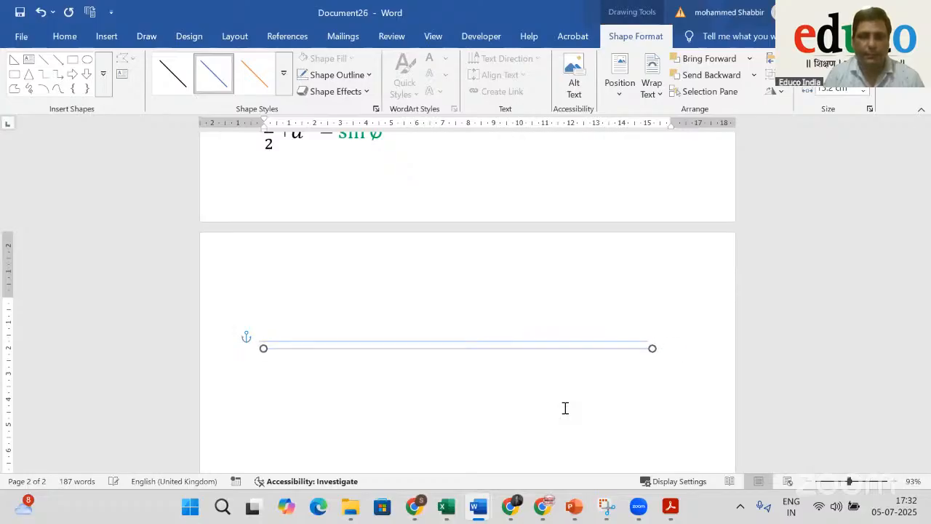
pyautogui.press('Down')
pyautogui.press('Down')
pyautogui.press('Down')
pyautogui.press('Down')
pyautogui.press('Left')
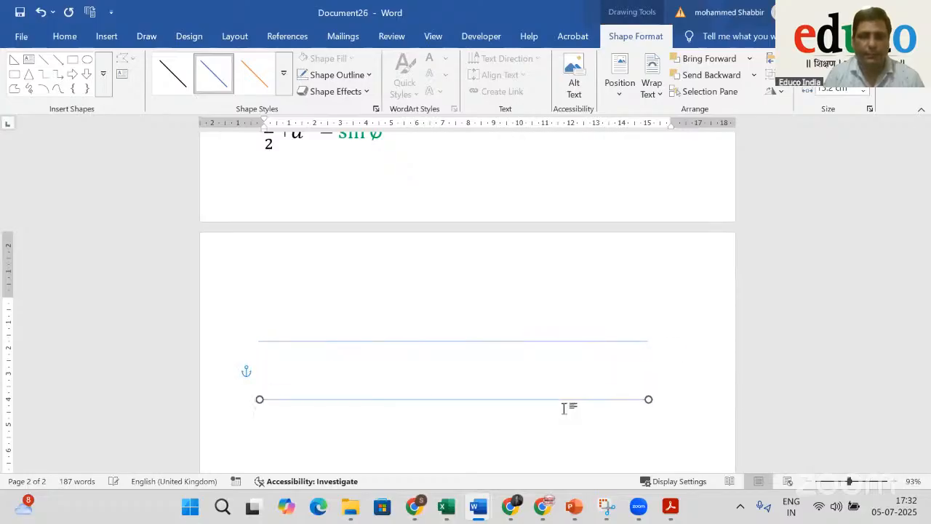
pyautogui.press('Up')
pyautogui.press('Up')
pyautogui.press('Up')
pyautogui.press('Up')
pyautogui.press('Up')
pyautogui.press('Up')
pyautogui.press('Up')
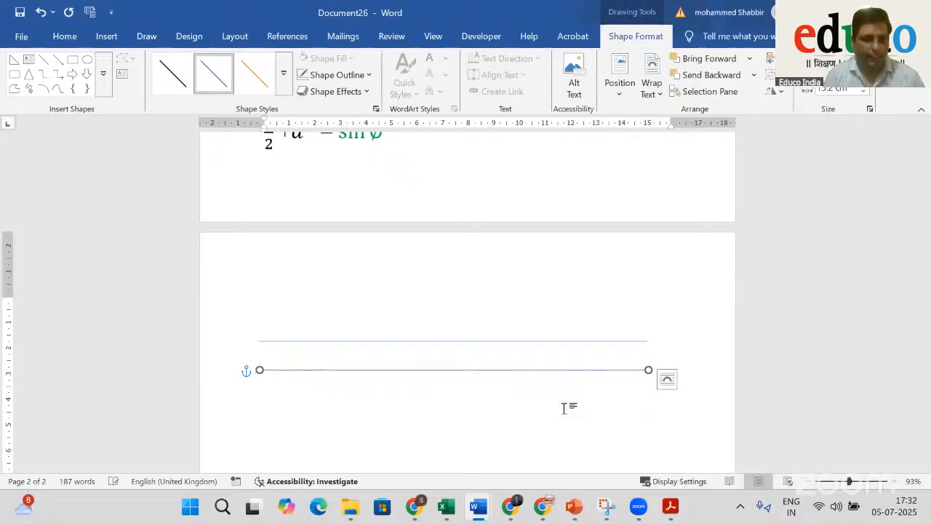
# Duplicate the second line and position the copy closely beneath it as a third, left-aligned line
pyautogui.hotkey('ctrl', 'd')
pyautogui.press('Left')
pyautogui.press('Left')
pyautogui.press('Left')
pyautogui.press('Left')
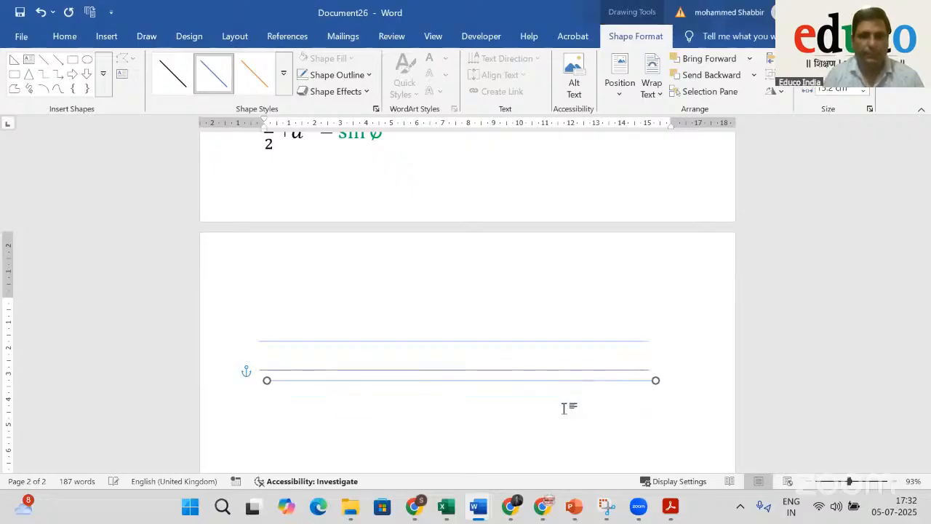
pyautogui.press('Up')
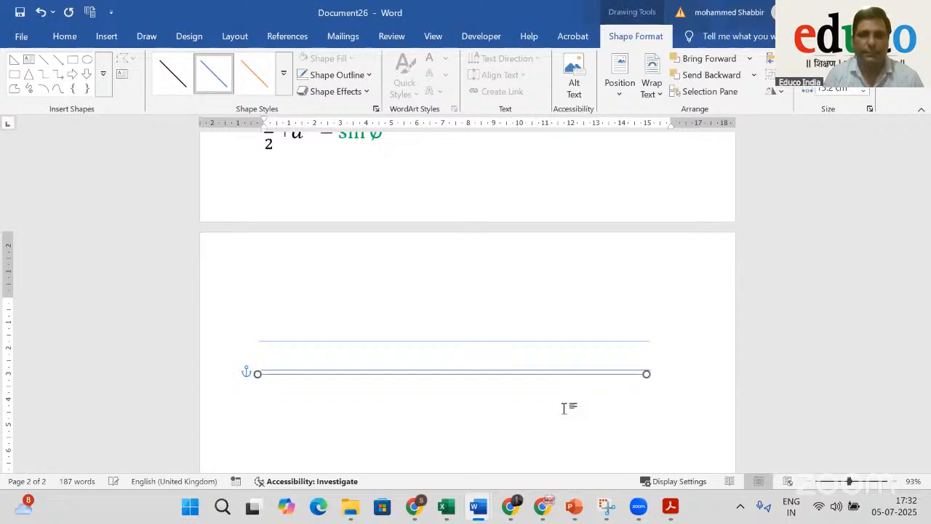
pyautogui.click(517, 389)
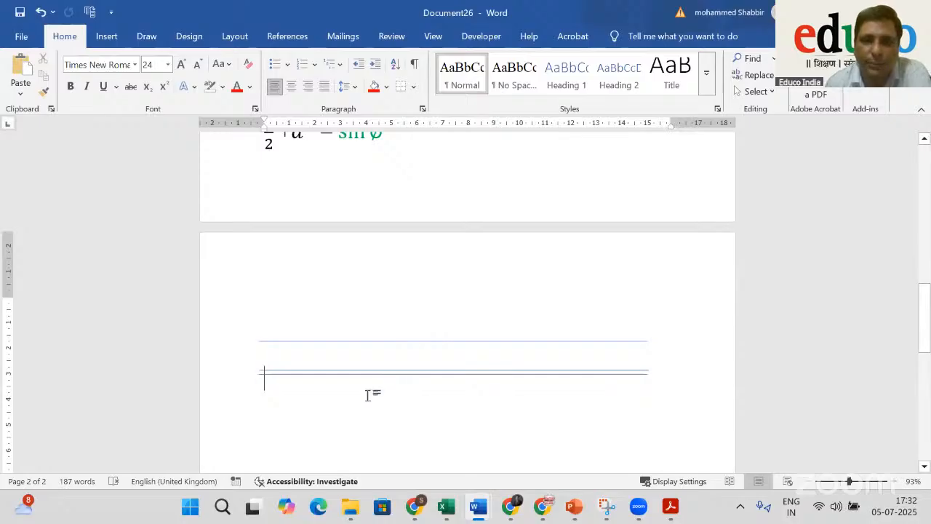
pyautogui.scroll(-2, 371, 393)
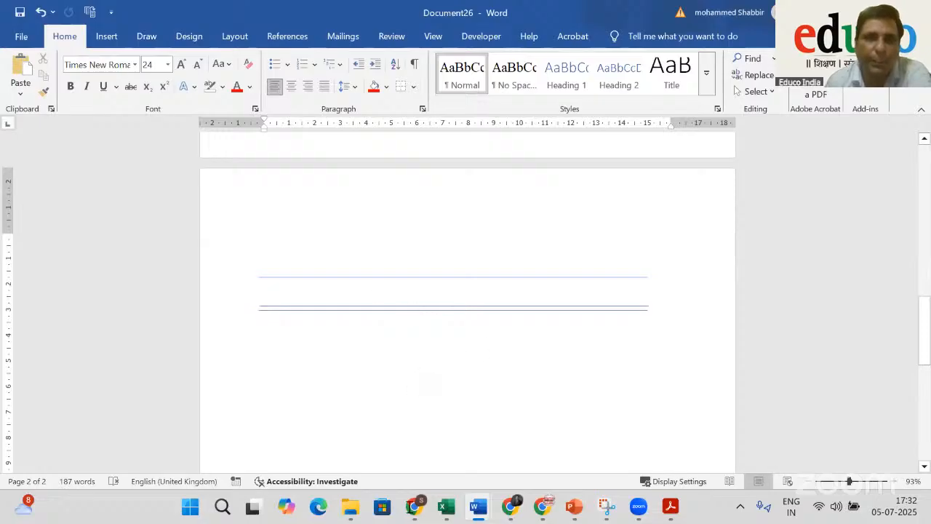
pyautogui.click(106, 40)
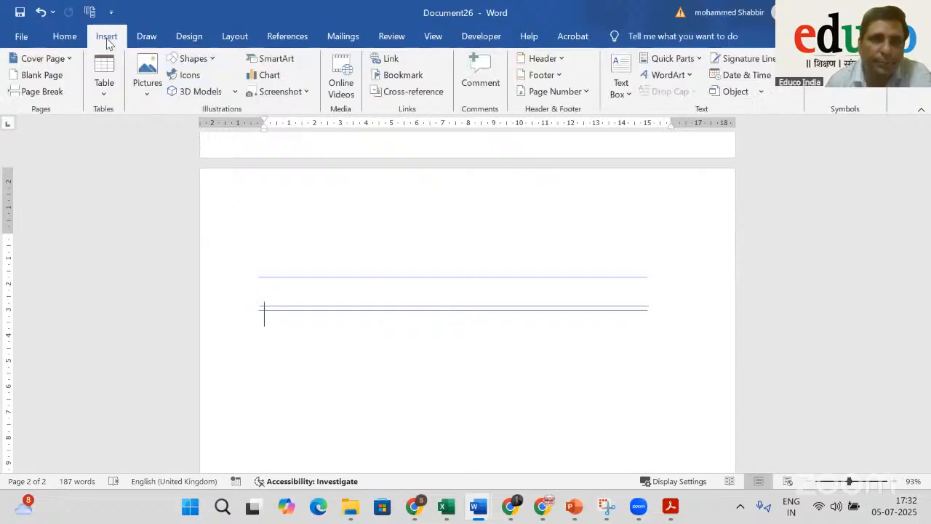
pyautogui.click(207, 60)
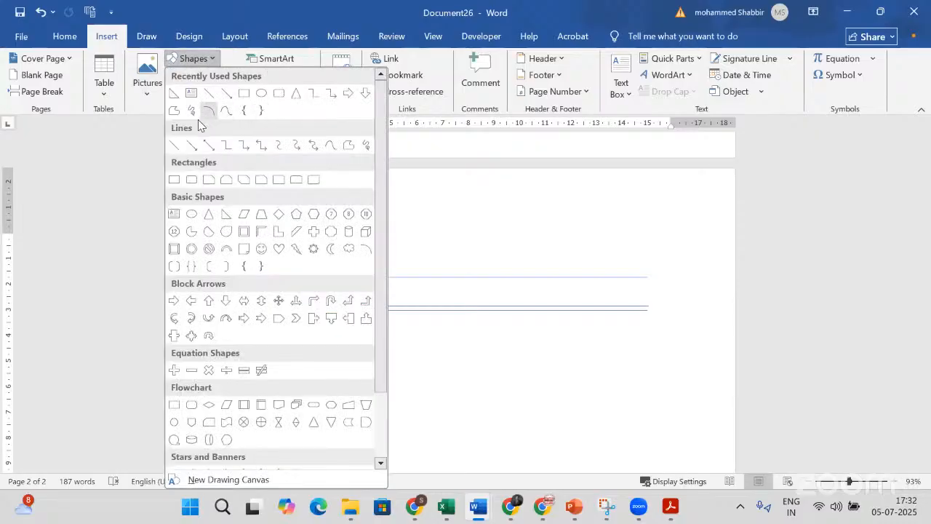
pyautogui.click(468, 346)
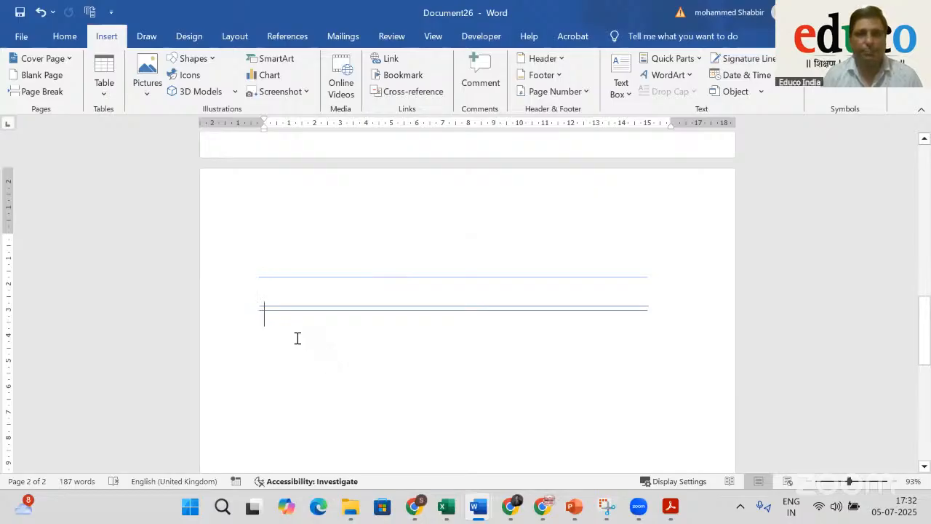
# Try typing sample text directly onto the drawn lines, then delete it
pyautogui.write('efefre')
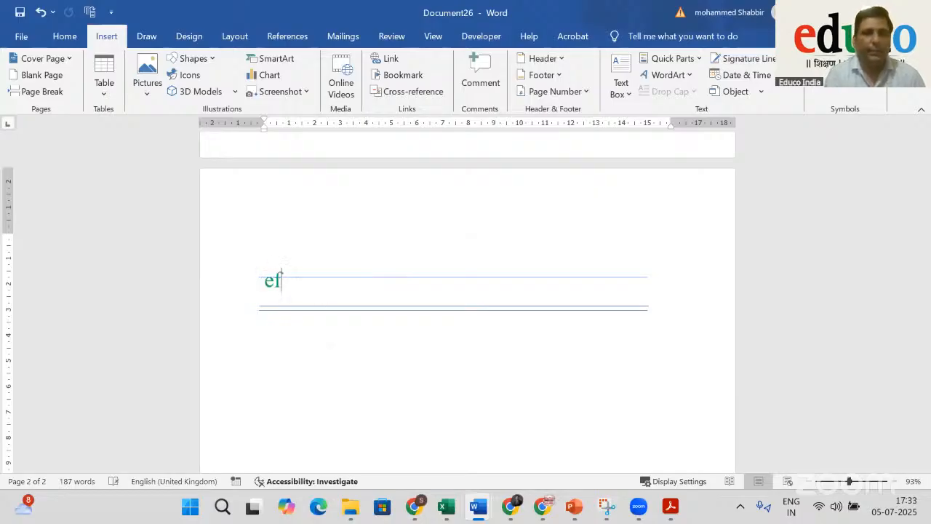
pyautogui.press('BackSpace')
pyautogui.press('BackSpace')
pyautogui.press('BackSpace')
pyautogui.press('BackSpace')
pyautogui.press('BackSpace')
pyautogui.press('BackSpace')
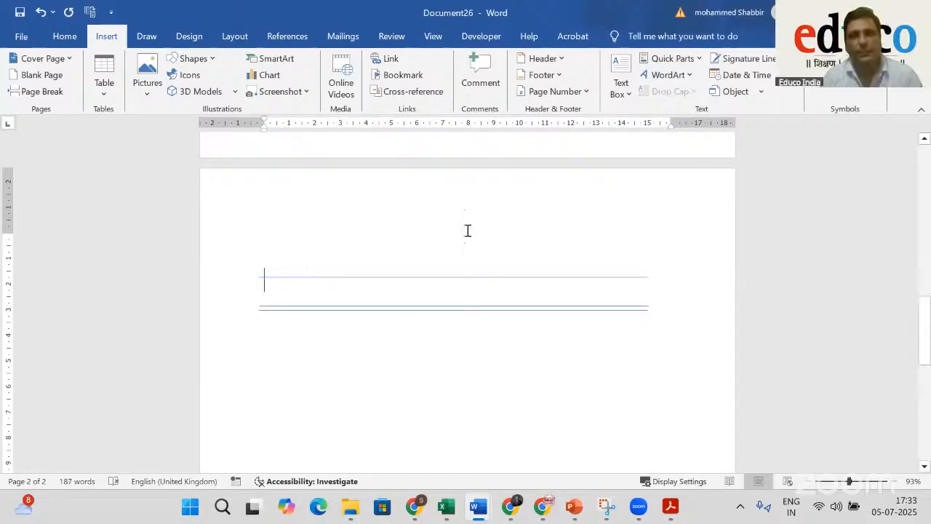
# Draw a text box about 13.6 cm wide and 1.1 cm high between the upper two lines and enter the letter A
pyautogui.click(622, 96)
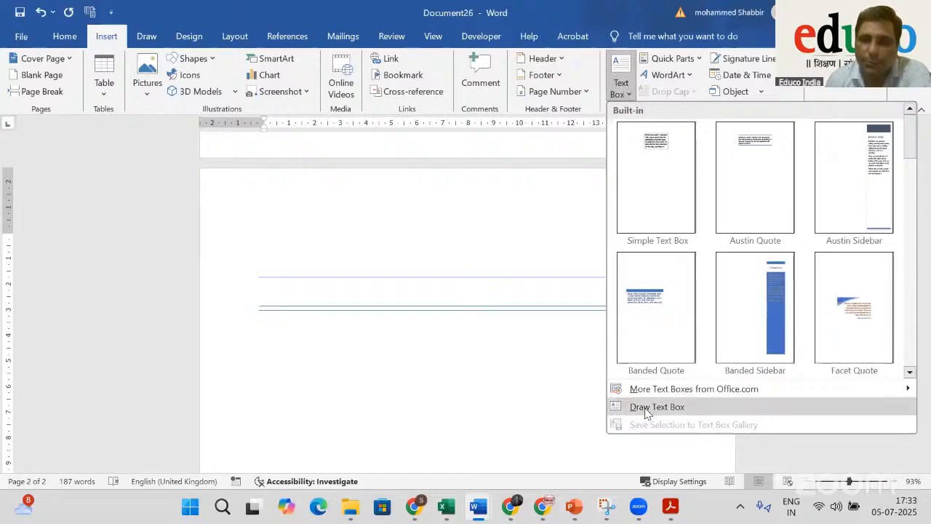
pyautogui.click(648, 408)
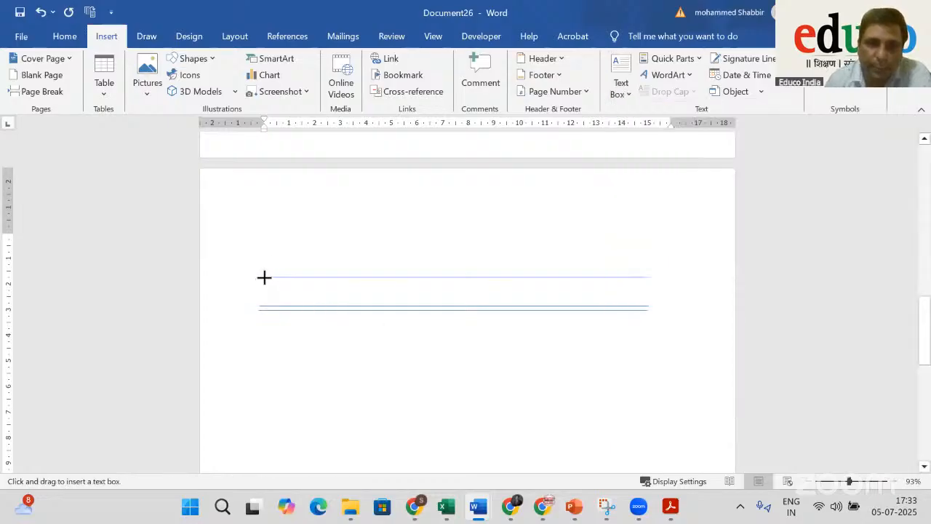
pyautogui.moveTo(265, 276)
pyautogui.mouseDown()
pyautogui.moveTo(306, 297)
pyautogui.moveTo(613, 305)
pyautogui.mouseUp()
pyautogui.write('sg')
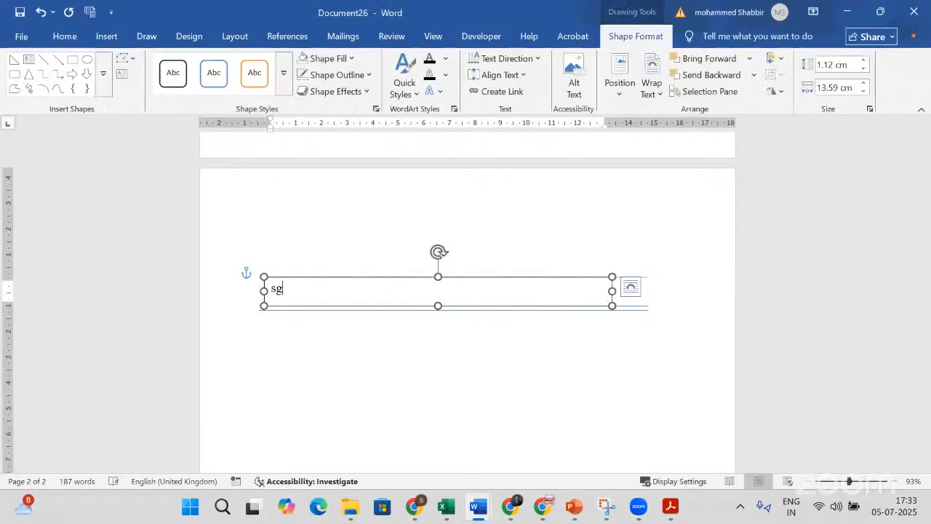
pyautogui.press('BackSpace')
pyautogui.press('BackSpace')
pyautogui.press('BackSpace')
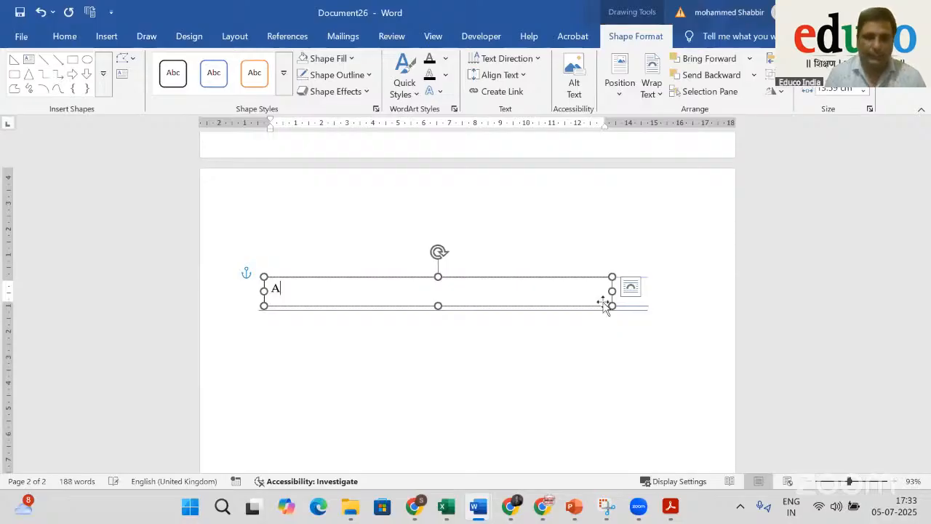
# Enlarge the letter A so it takes up most of the text box's height
pyautogui.hotkey('shift', 'Left')
pyautogui.hotkey('ctrl', 'shift', '.')
pyautogui.hotkey('ctrl', 'shift', '.')
pyautogui.hotkey('ctrl', 'shift', '.')
pyautogui.hotkey('ctrl', 'shift', '.')
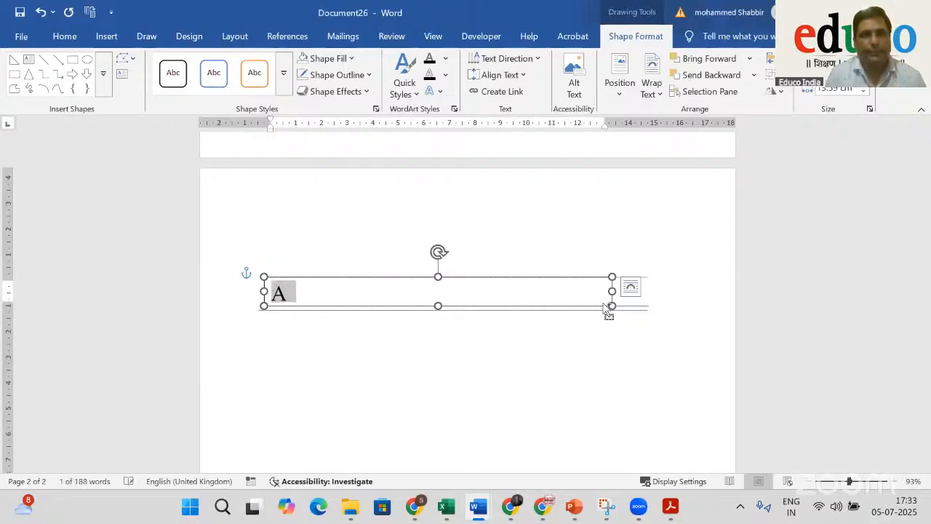
pyautogui.click(544, 355)
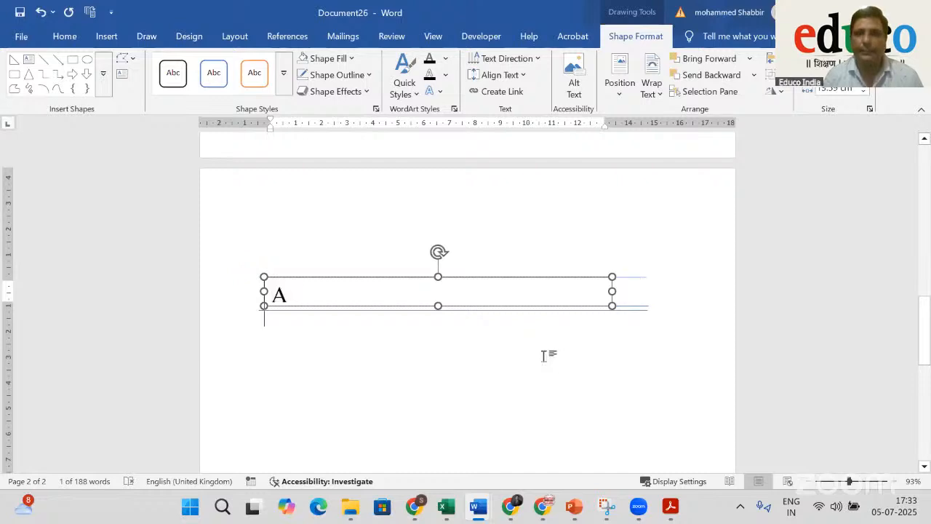
# Remove the text box's outline and fill so only the letter and the drawn lines show
pyautogui.click(326, 304)
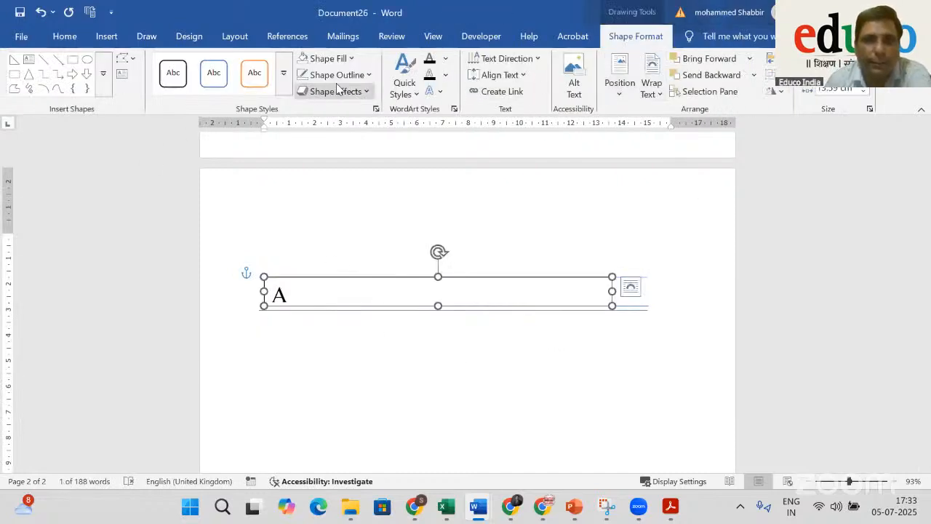
pyautogui.click(367, 76)
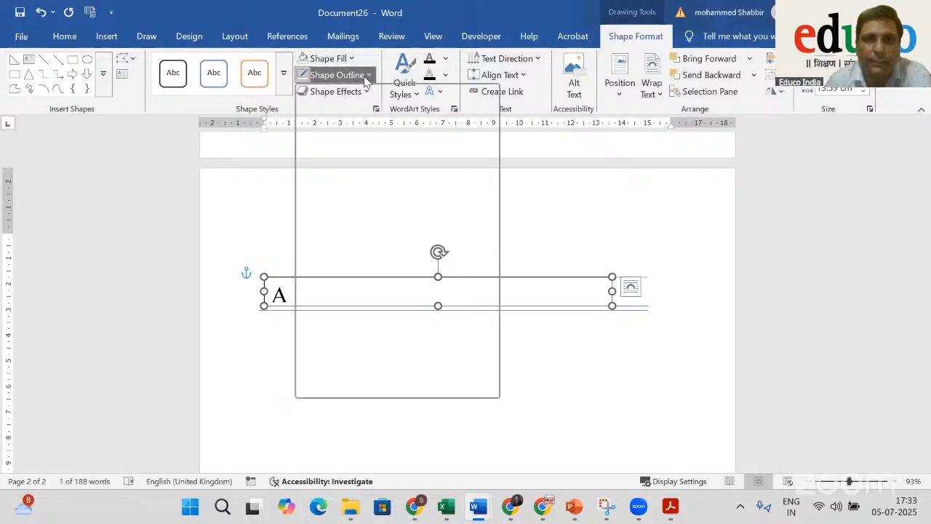
pyautogui.click(341, 328)
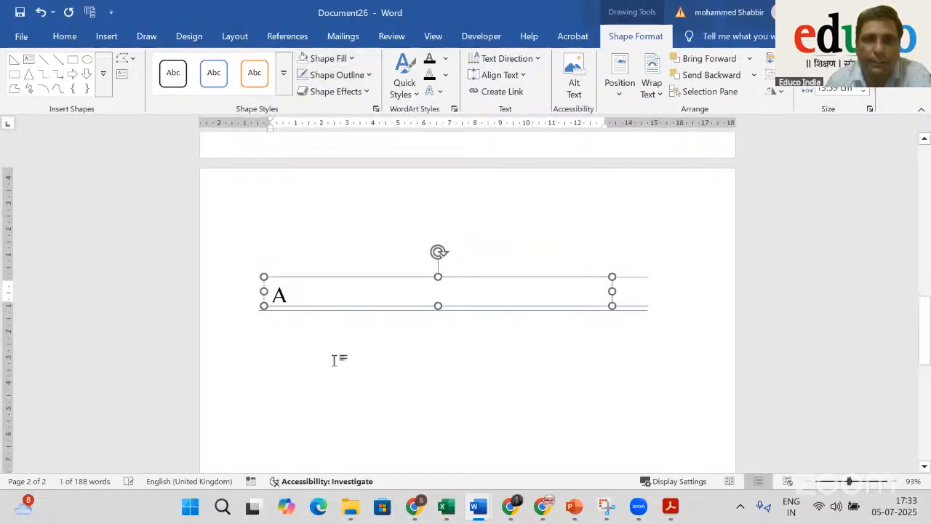
pyautogui.click(333, 357)
pyautogui.click(388, 289)
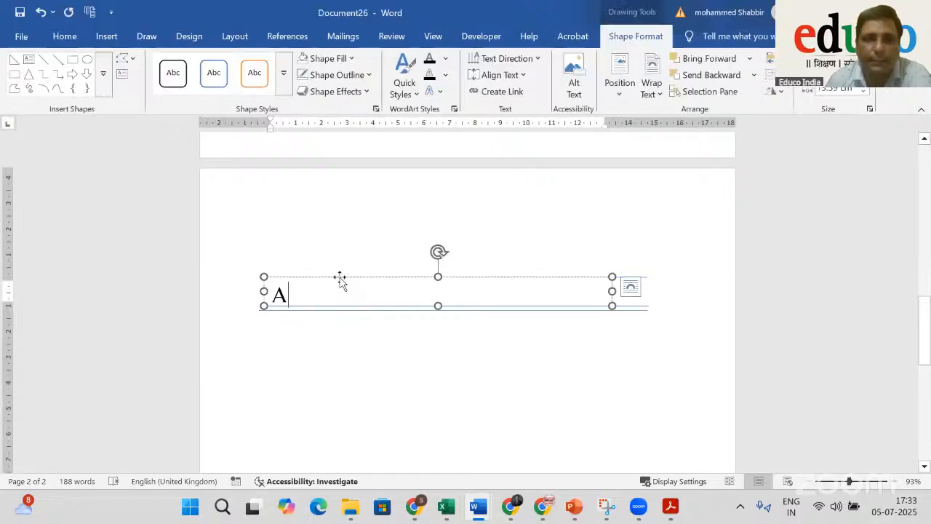
pyautogui.click(339, 276)
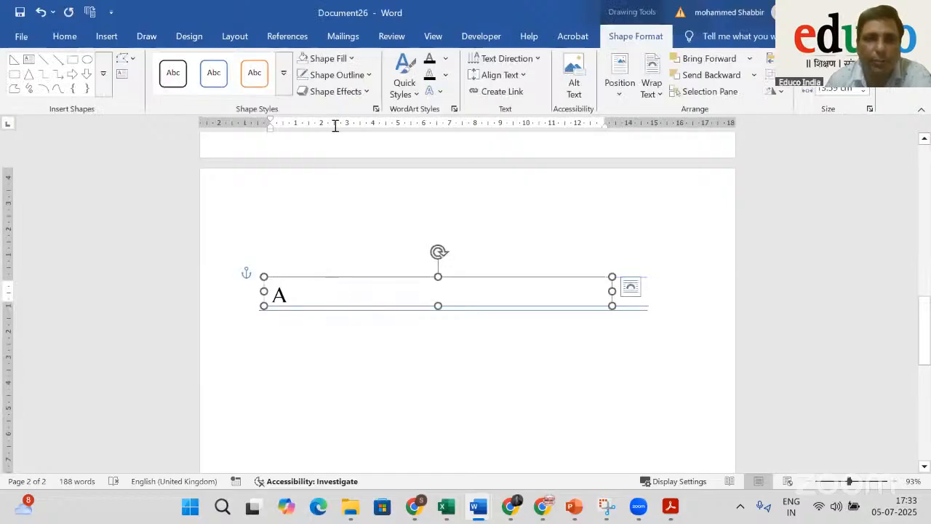
pyautogui.click(345, 58)
pyautogui.click(333, 369)
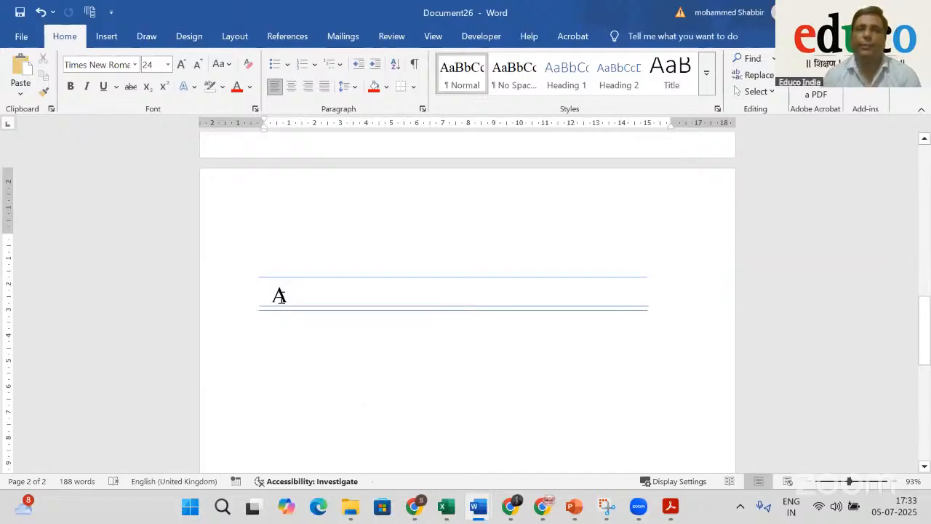
# Nudge the text box containing the A slightly upward relative to the drawn lines
pyautogui.click(297, 280)
pyautogui.click(301, 278)
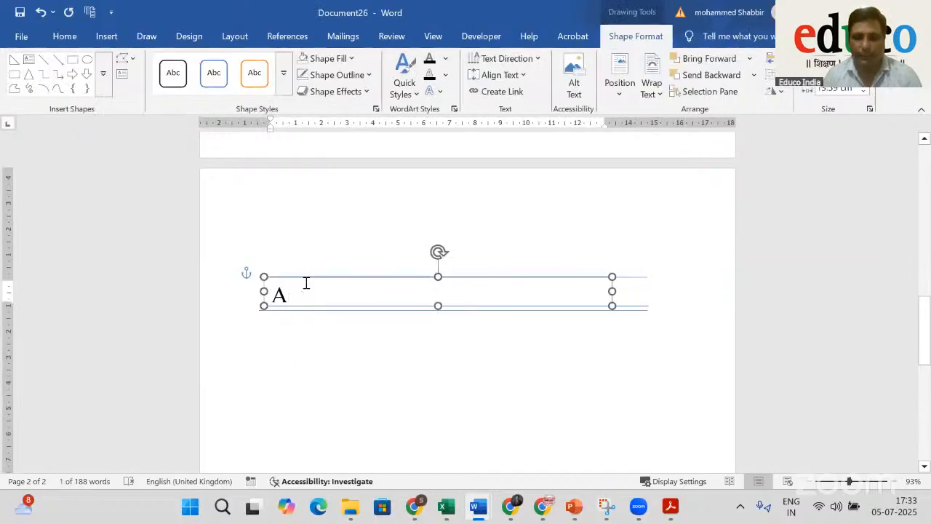
pyautogui.press('Up')
pyautogui.press('Up')
pyautogui.press('Up')
pyautogui.press('Up')
pyautogui.press('Up')
pyautogui.press('Up')
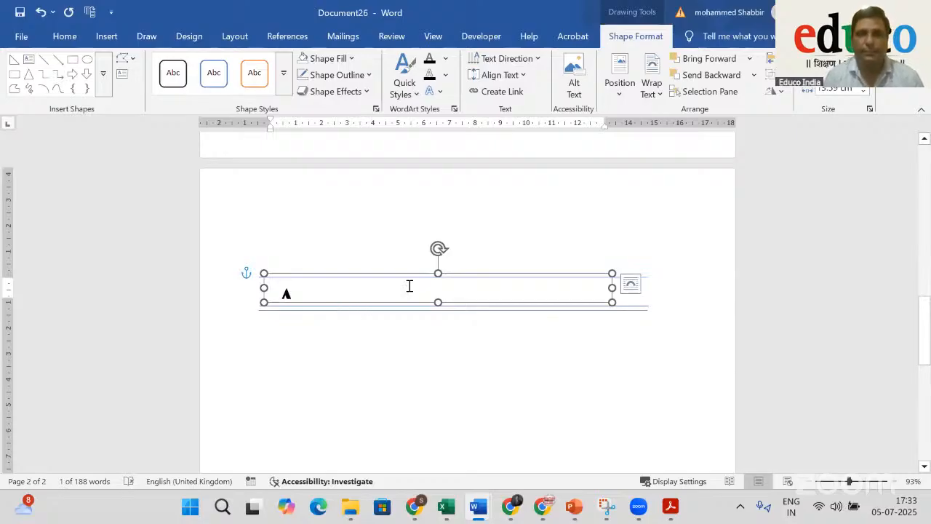
# Make the text box taller so the A shows completely, and move it so the letter sits between the upper two lines
pyautogui.moveTo(438, 272); pyautogui.dragTo(438, 255)
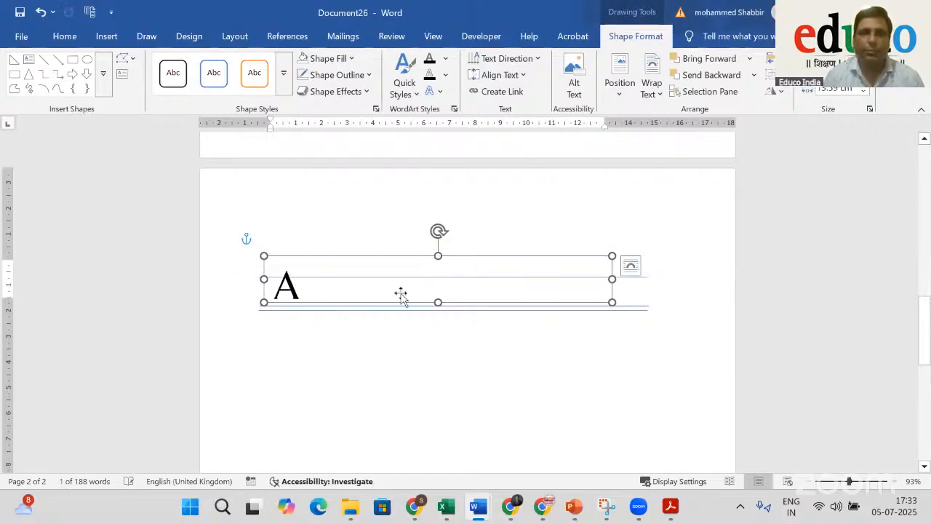
pyautogui.click(369, 372)
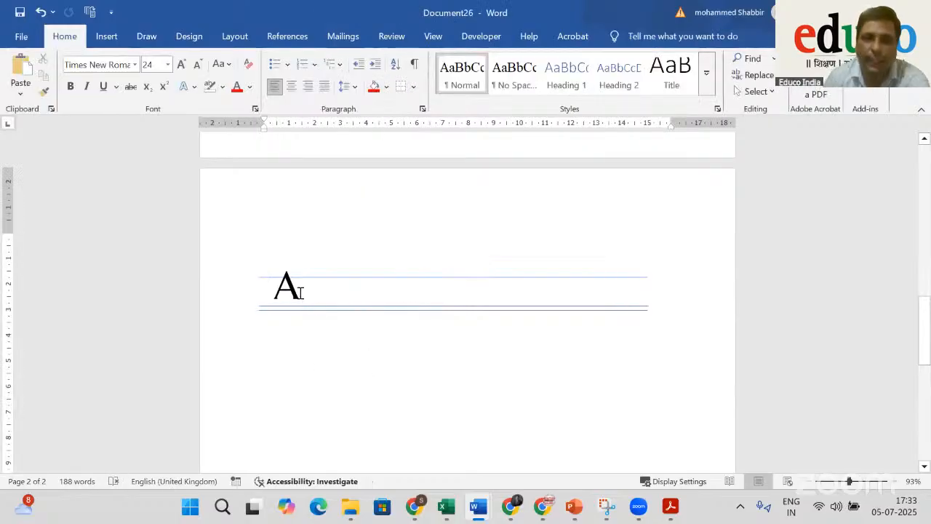
pyautogui.click(293, 303)
pyautogui.moveTo(291, 304); pyautogui.dragTo(286, 310)
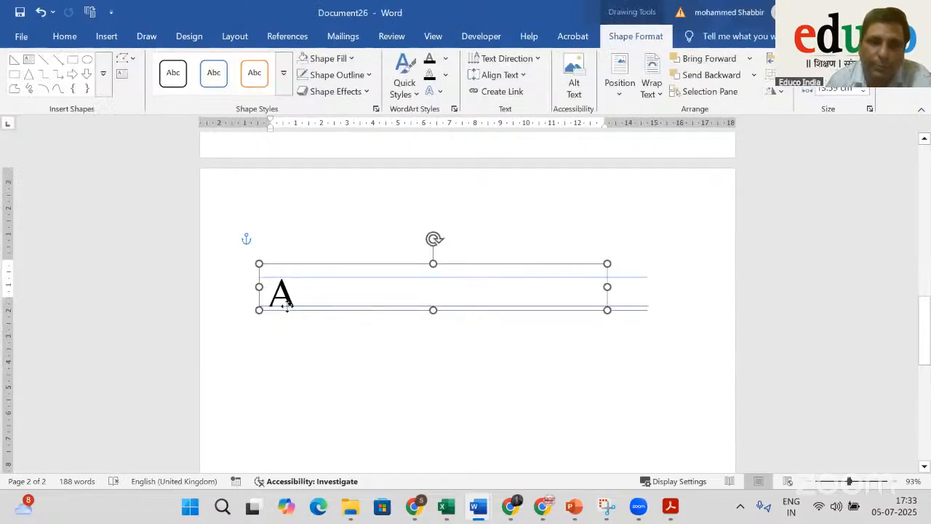
pyautogui.click(451, 441)
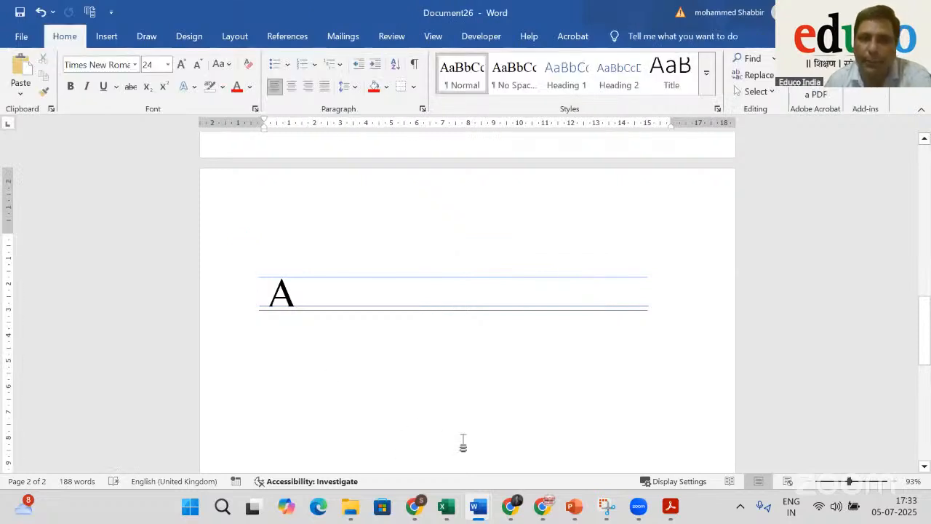
# Add the letters B and C after the A in the same text box, with a space before the C
pyautogui.click(311, 293)
pyautogui.write('B ')
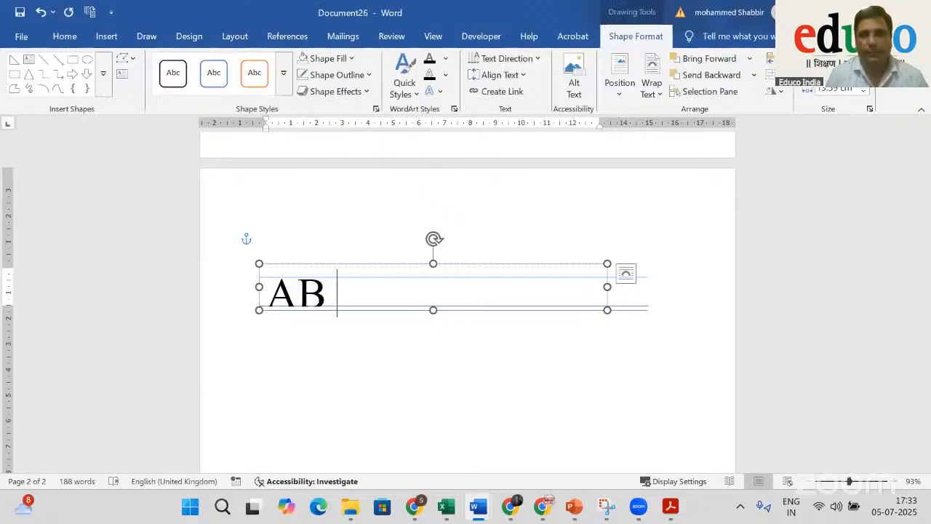
pyautogui.write('C')
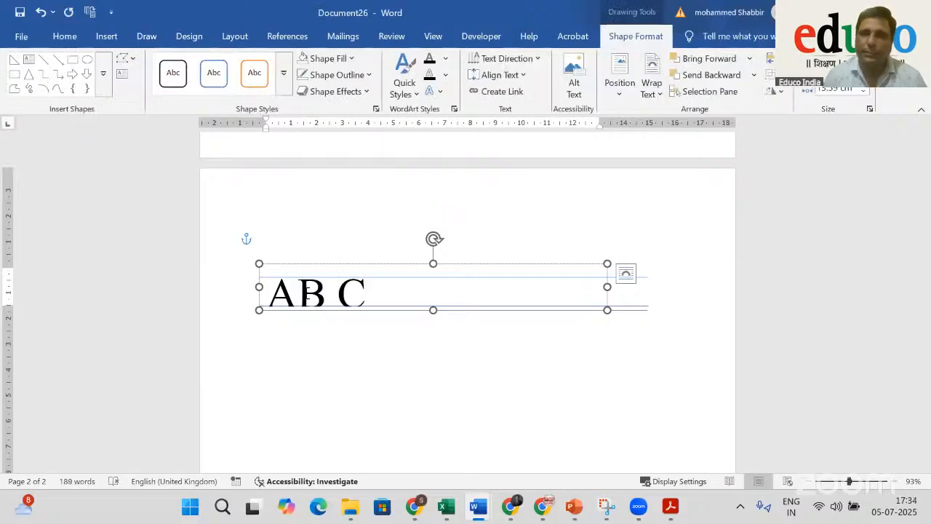
pyautogui.click(364, 327)
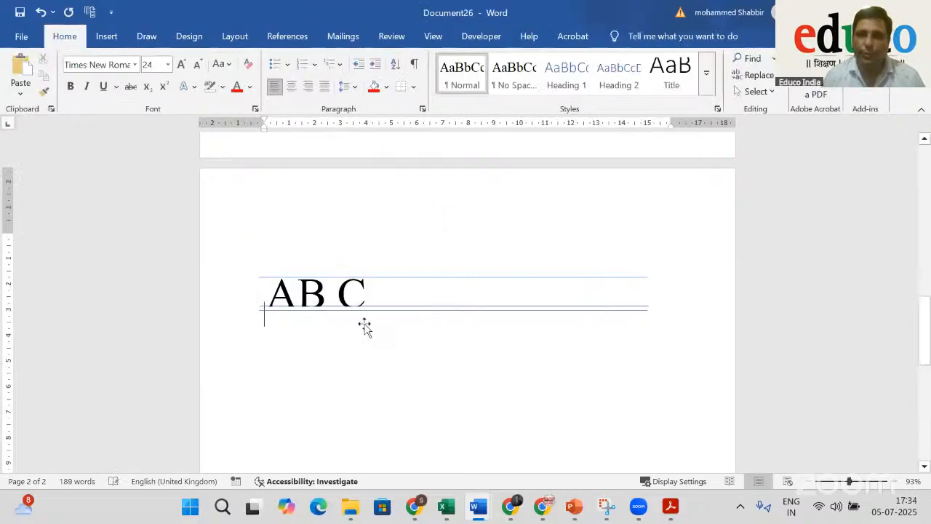
# Copy the whole set of drawn horizontal lines and paste the copy directly below the original set
pyautogui.click(603, 276)
pyautogui.click(640, 274)
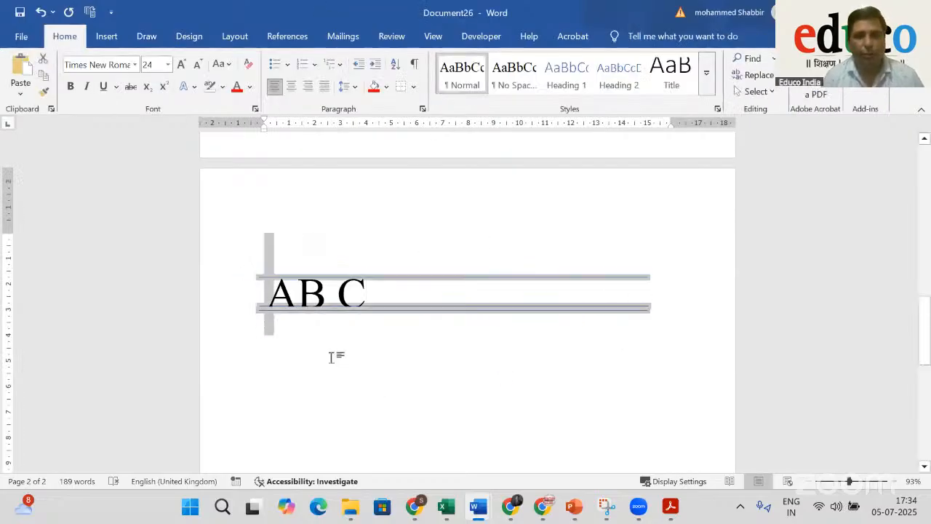
pyautogui.hotkey('ctrl', 'c')
pyautogui.click(305, 334)
pyautogui.hotkey('ctrl', 'v')
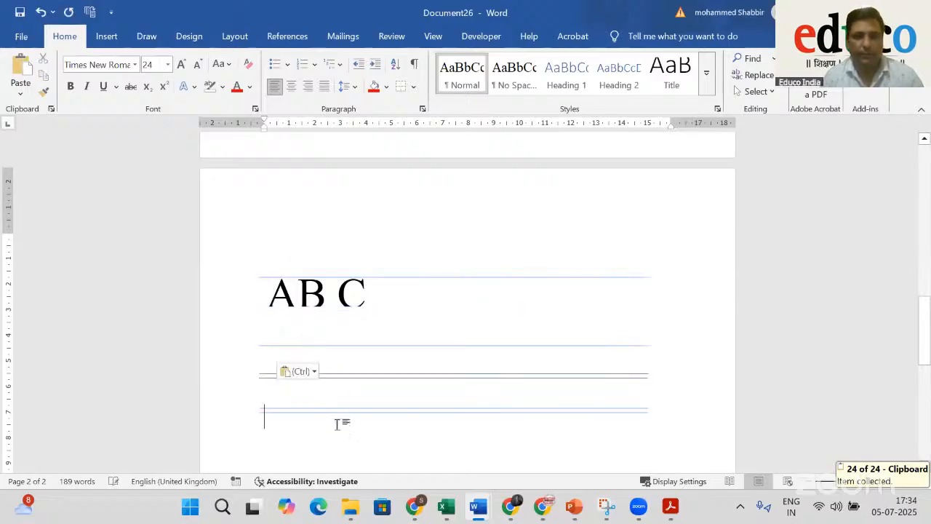
# Duplicate the AB C text box and place the copy between the upper two pasted lines
pyautogui.click(349, 304)
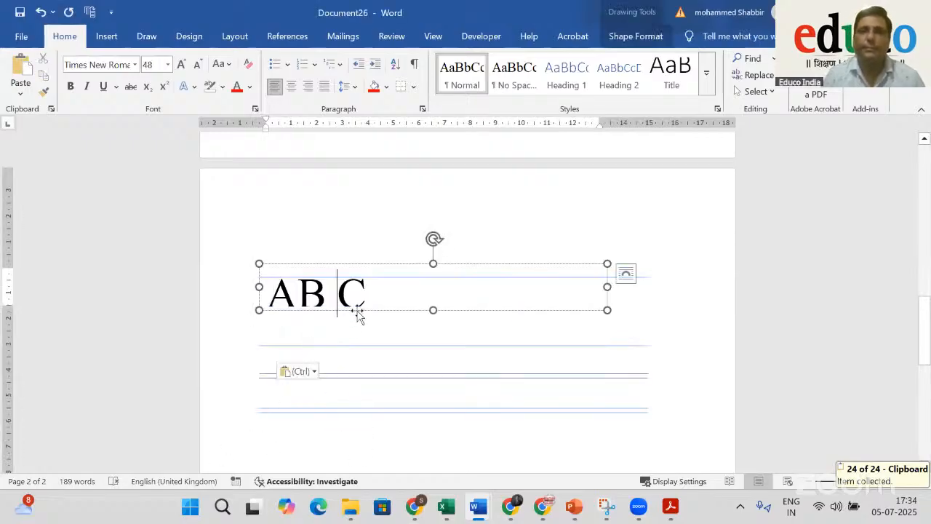
pyautogui.click(358, 313)
pyautogui.hotkey('ctrl', 'v')
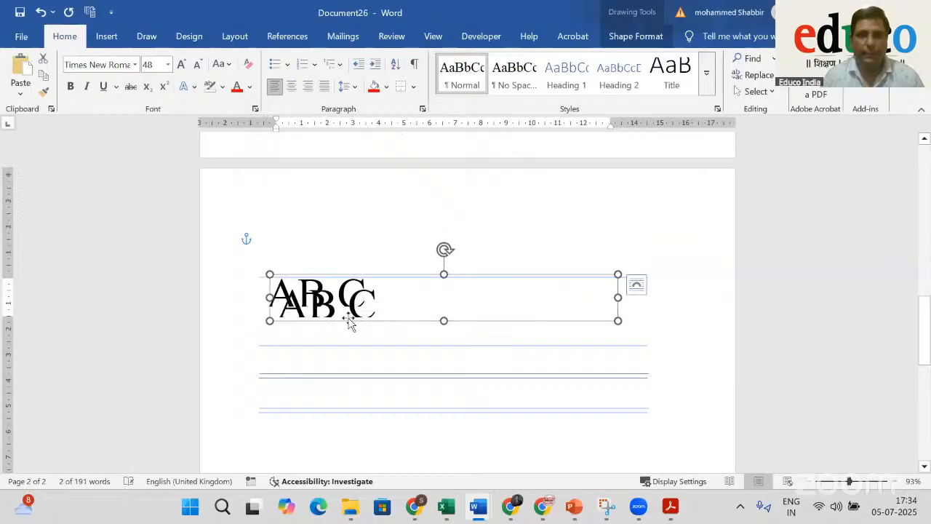
pyautogui.moveTo(349, 363); pyautogui.dragTo(336, 373)
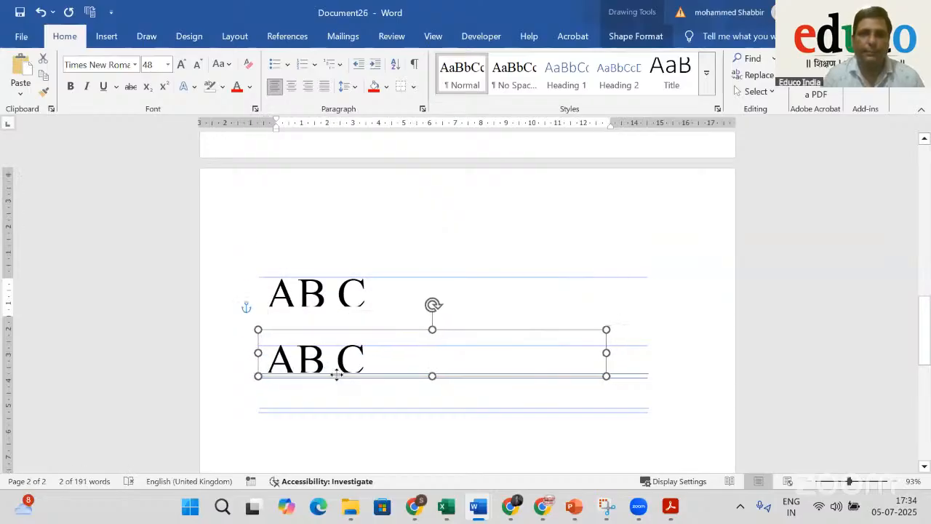
pyautogui.click(393, 444)
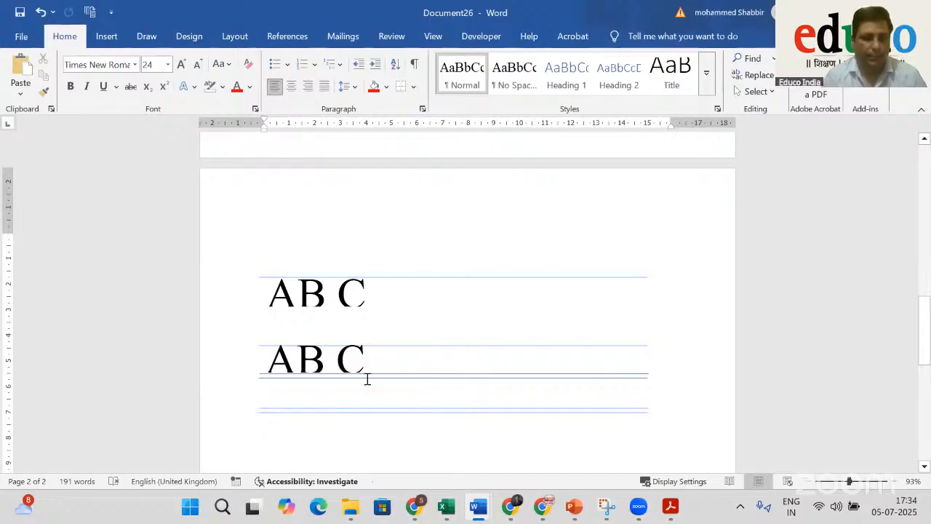
# Duplicate the second AB C text box and place the copy so its letters rest on the lowest pair of lines
pyautogui.click(337, 358)
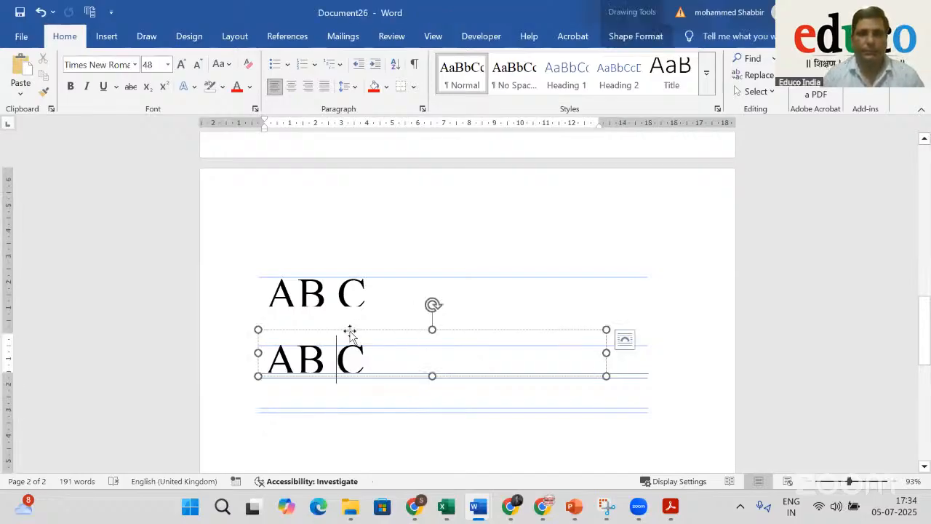
pyautogui.hotkey('ctrl', 'd')
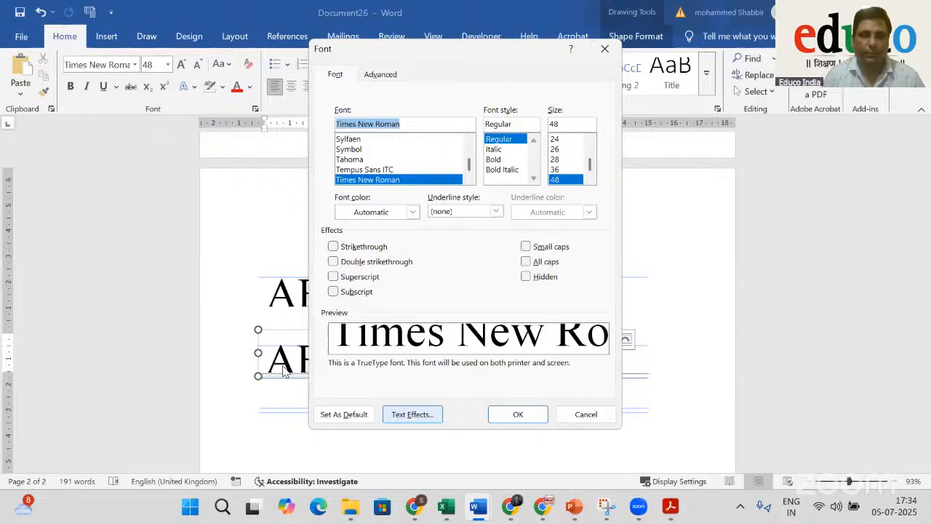
pyautogui.press('Escape')
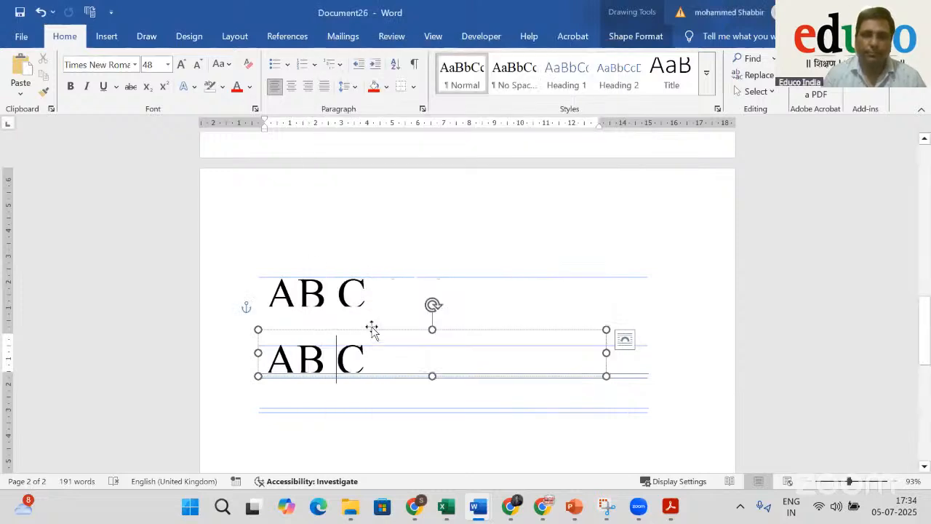
pyautogui.moveTo(373, 334); pyautogui.dragTo(339, 413)
pyautogui.click(370, 465)
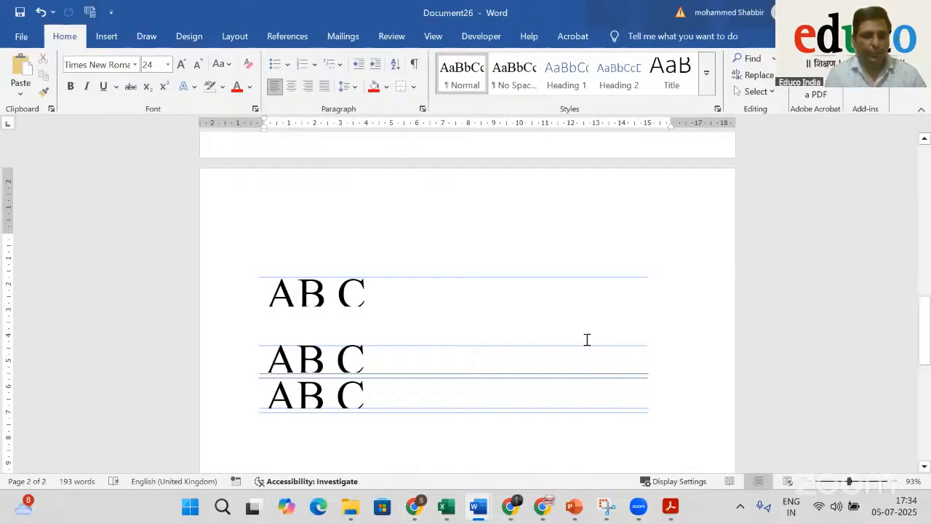
pyautogui.write('dgdgdg')
pyautogui.press('BackSpace')
pyautogui.press('BackSpace')
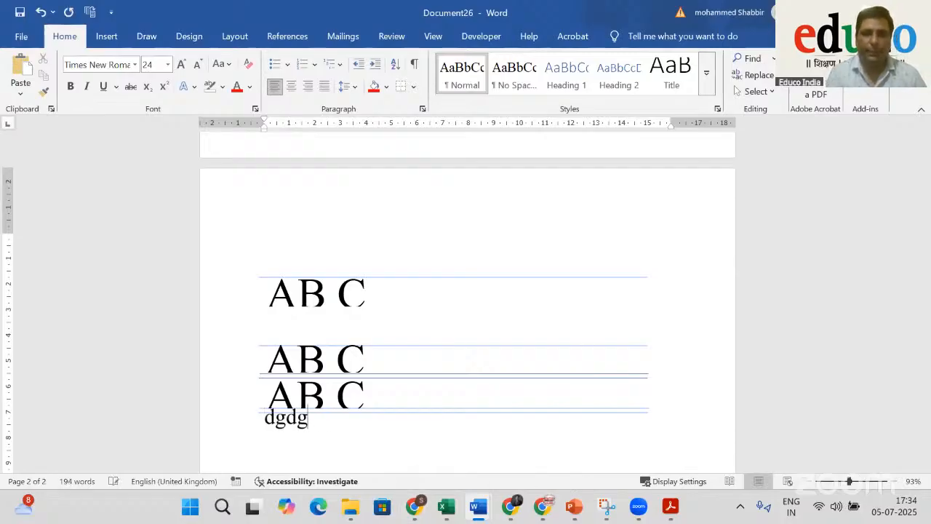
pyautogui.press('BackSpace')
pyautogui.press('BackSpace')
pyautogui.press('BackSpace')
pyautogui.press('BackSpace')
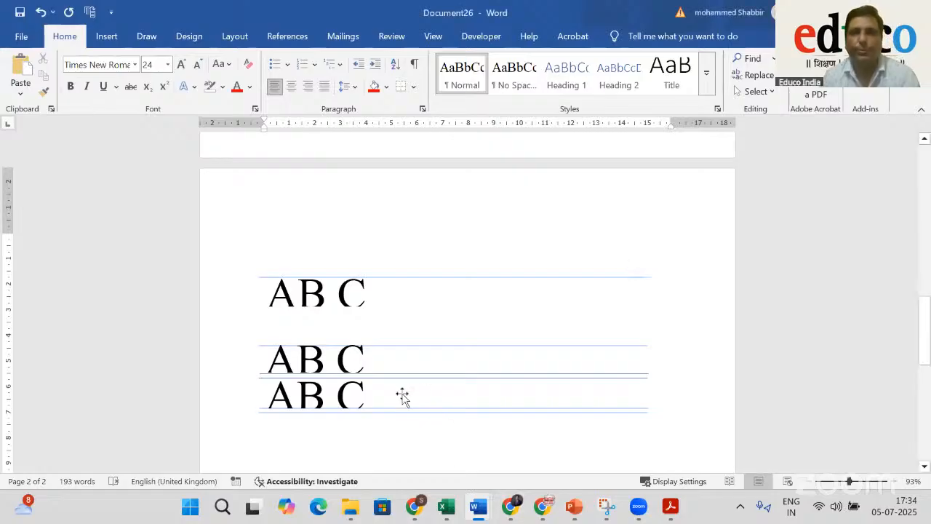
# Delete the original AB C text box at the top of the page and close the gap above the pasted lines
pyautogui.click(379, 320)
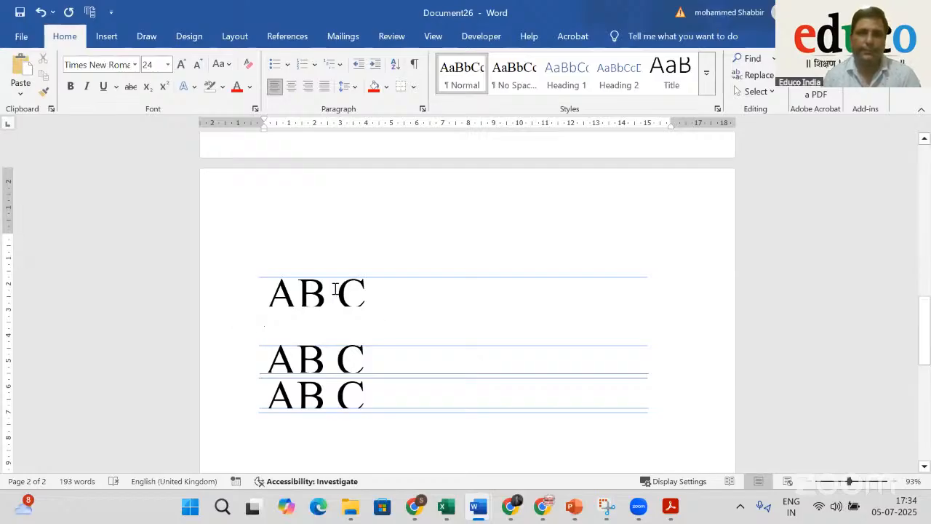
pyautogui.click(322, 313)
pyautogui.click(322, 310)
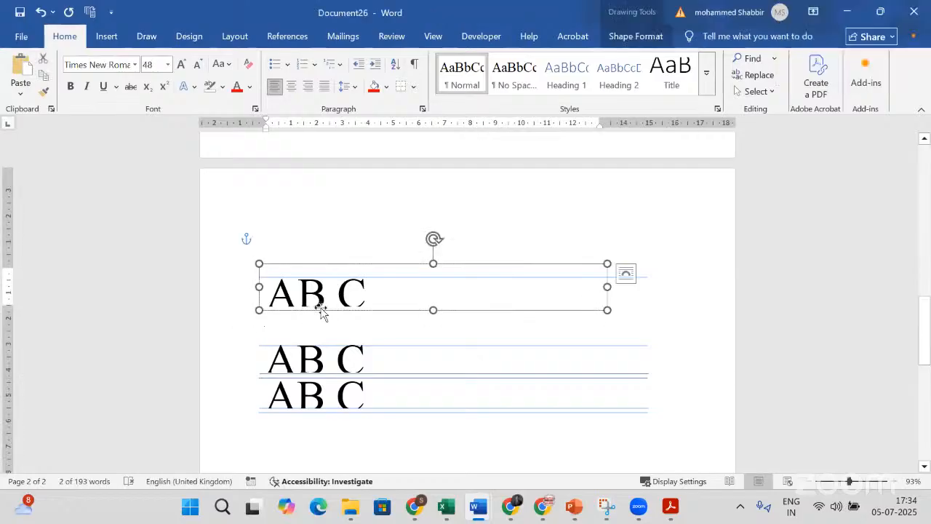
pyautogui.press('Delete')
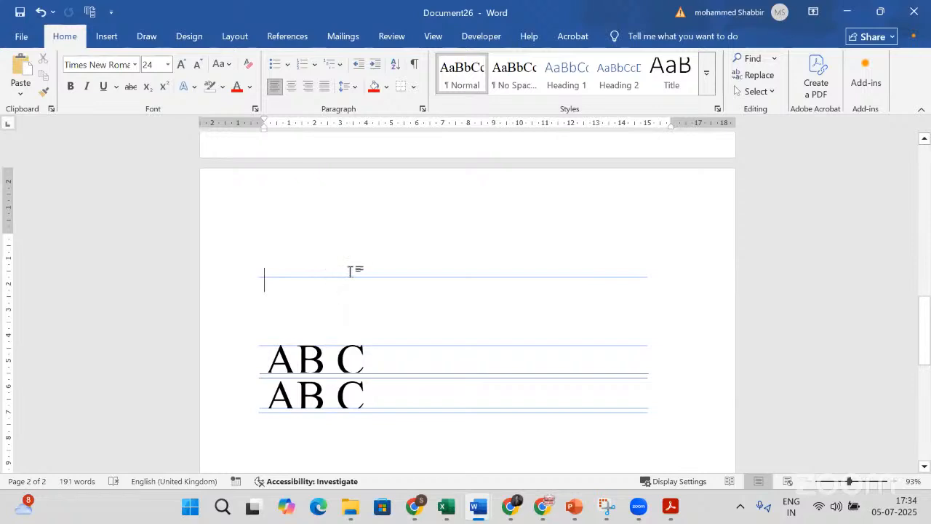
pyautogui.click(317, 275)
pyautogui.press('Delete')
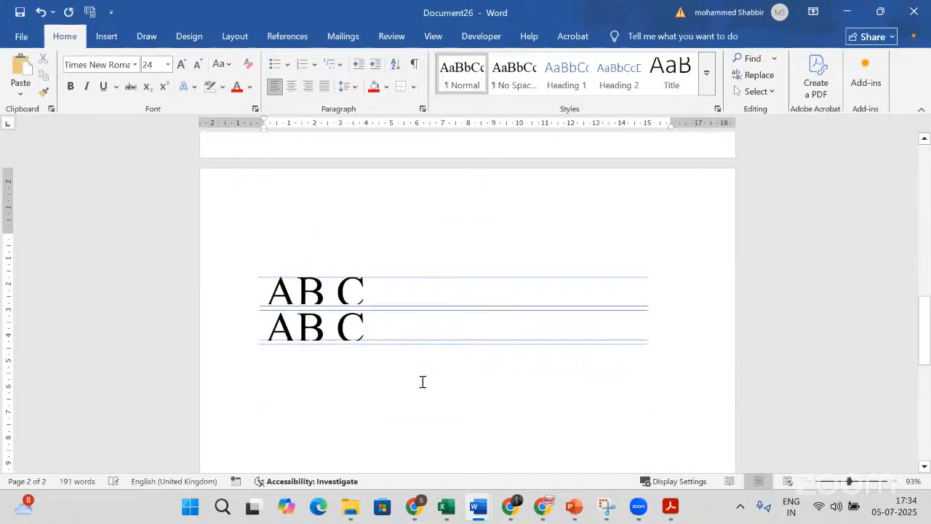
# Move both AB C text boxes below the ruled lines, one under the other, leaving the lines empty
pyautogui.click(397, 309)
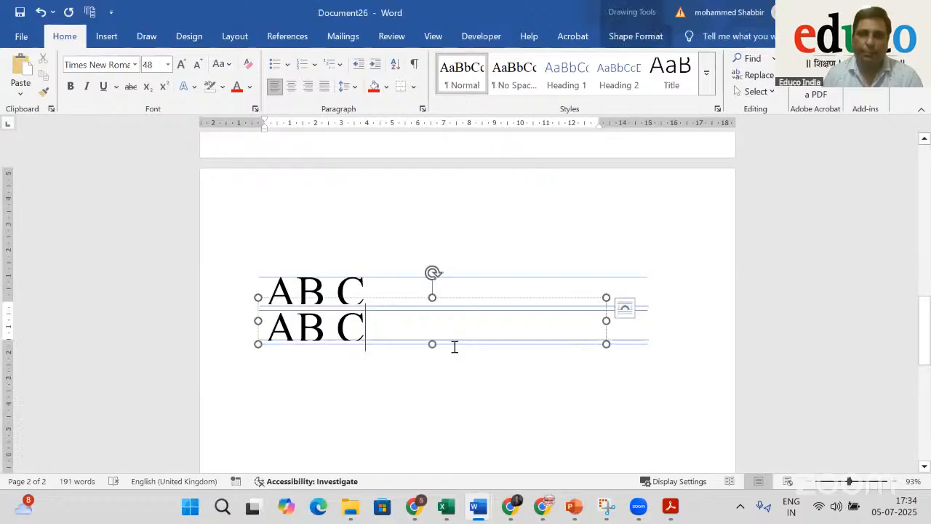
pyautogui.click(647, 337)
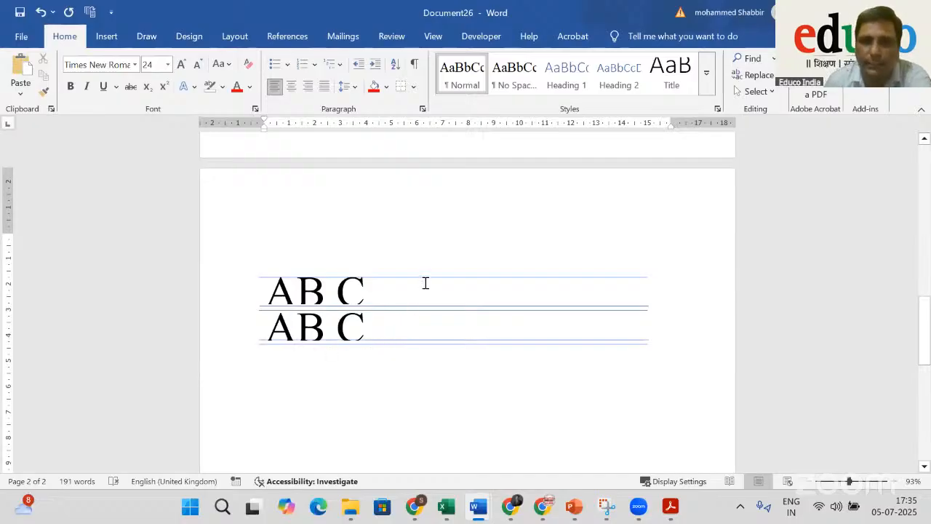
pyautogui.click(364, 298)
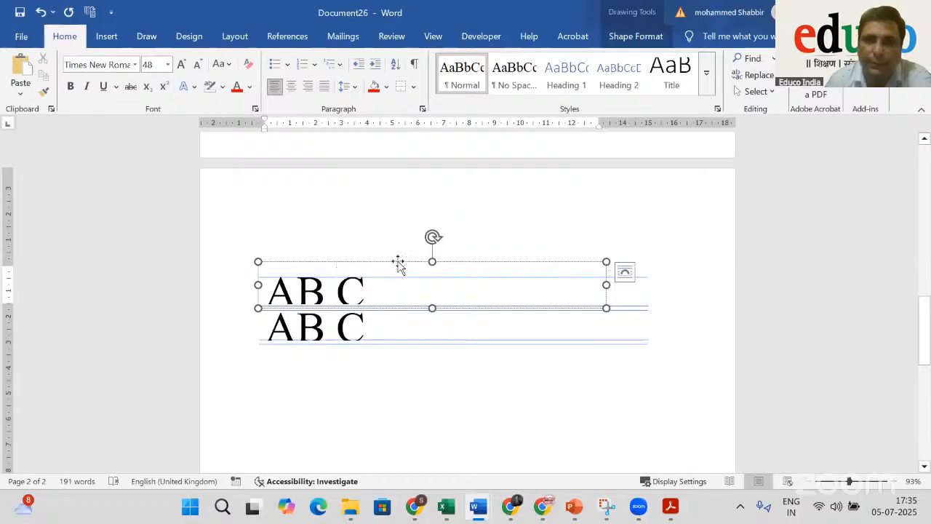
pyautogui.moveTo(398, 264); pyautogui.dragTo(393, 381)
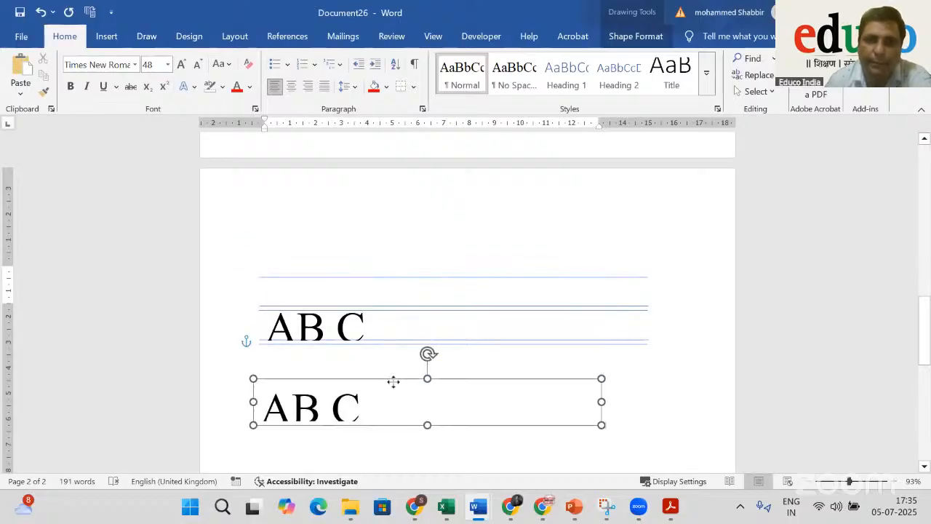
pyautogui.click(375, 325)
pyautogui.moveTo(378, 297); pyautogui.dragTo(372, 424)
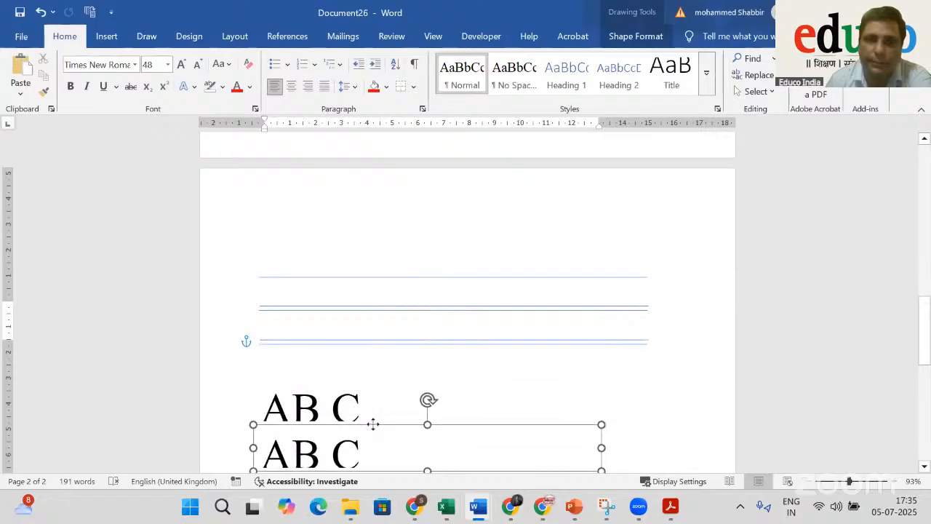
pyautogui.click(386, 339)
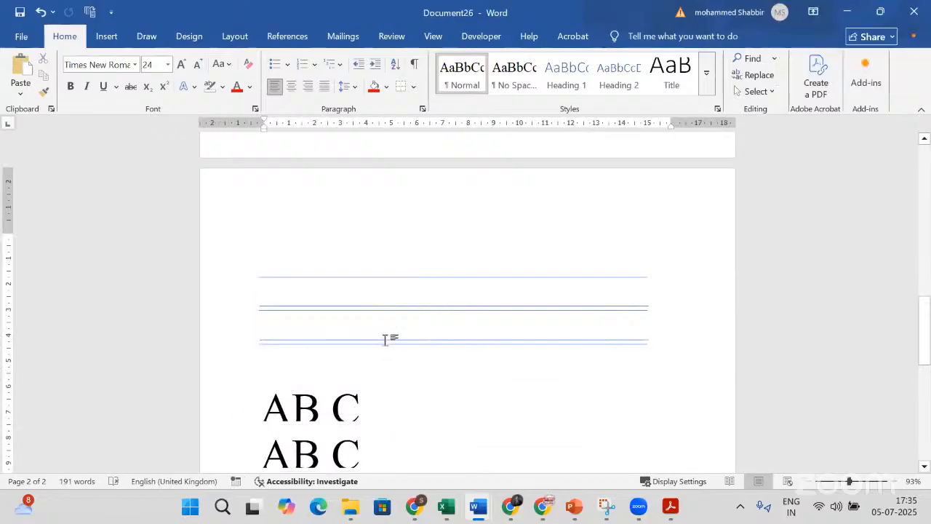
# Draw a nearly horizontal straight line about 15.5 cm long between the ruled lines and the AB C text boxes
pyautogui.click(490, 307)
pyautogui.click(577, 339)
pyautogui.click(582, 273)
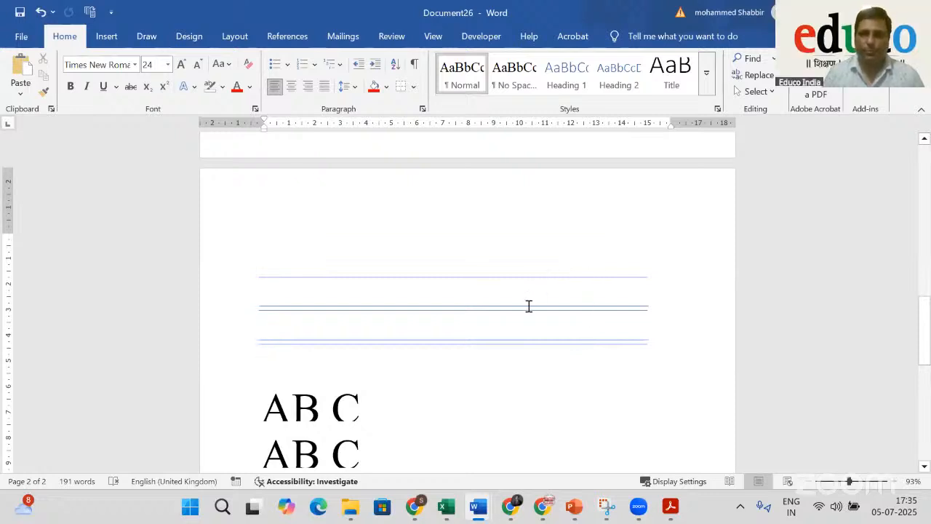
pyautogui.click(106, 36)
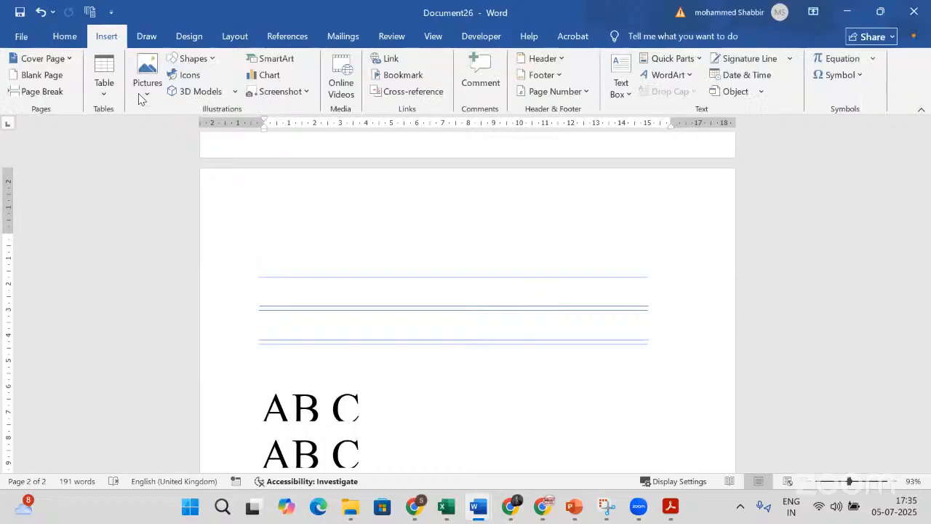
pyautogui.click(193, 58)
pyautogui.click(210, 93)
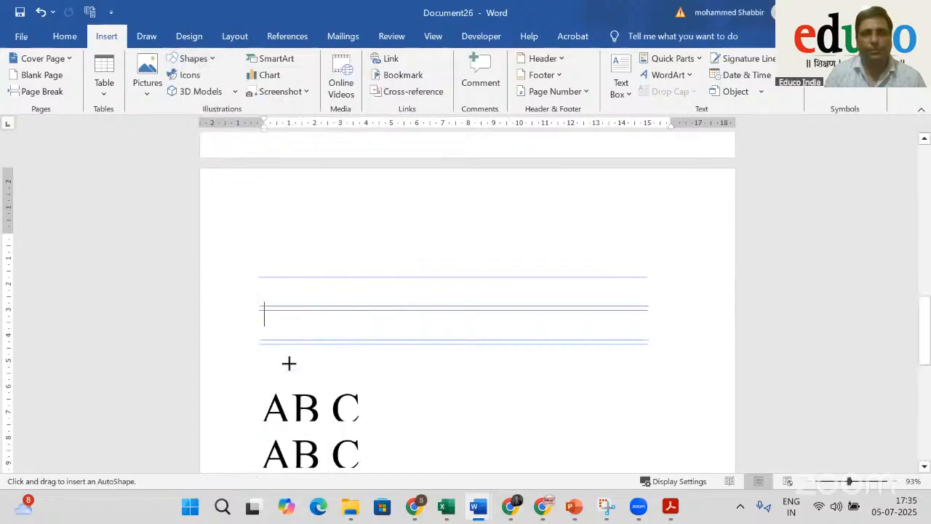
pyautogui.moveTo(271, 368); pyautogui.dragTo(669, 370)
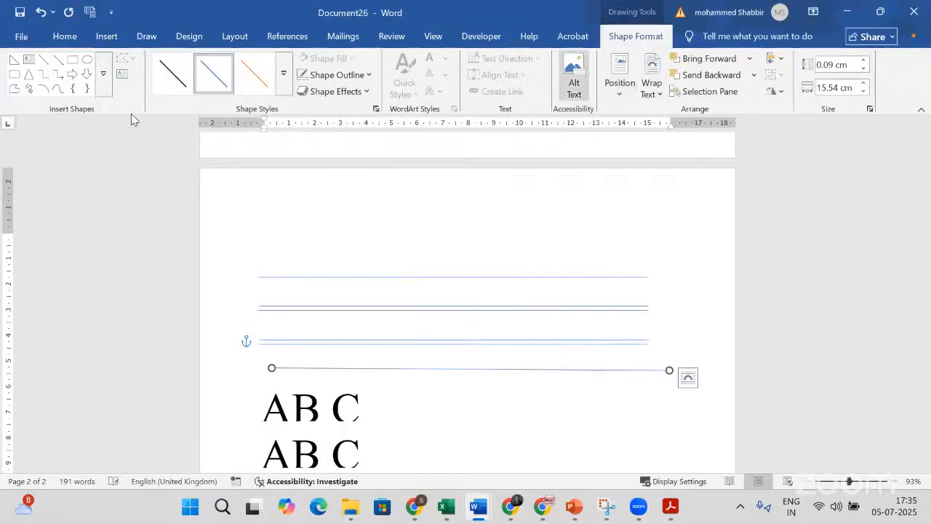
# Apply the thick black theme style to the newly drawn line and shift it to roughly align with the ruled lines above
pyautogui.click(254, 74)
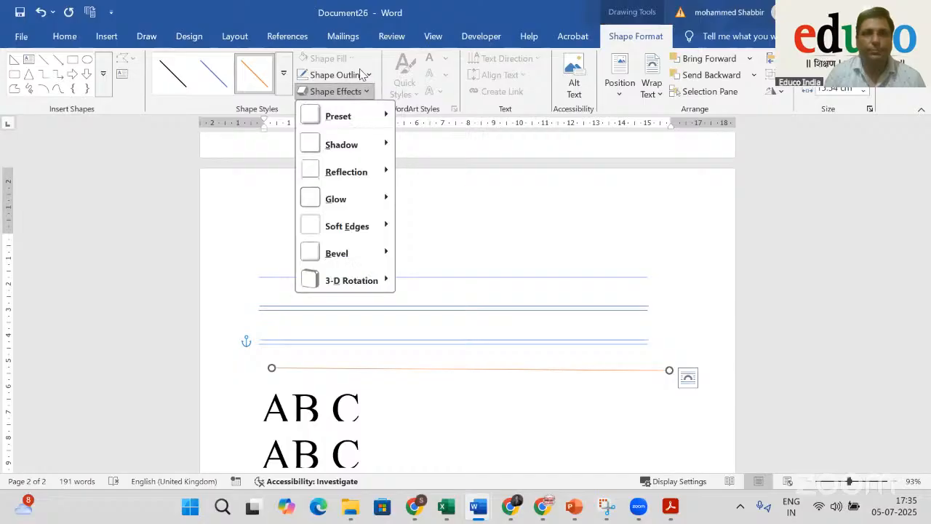
pyautogui.click(283, 74)
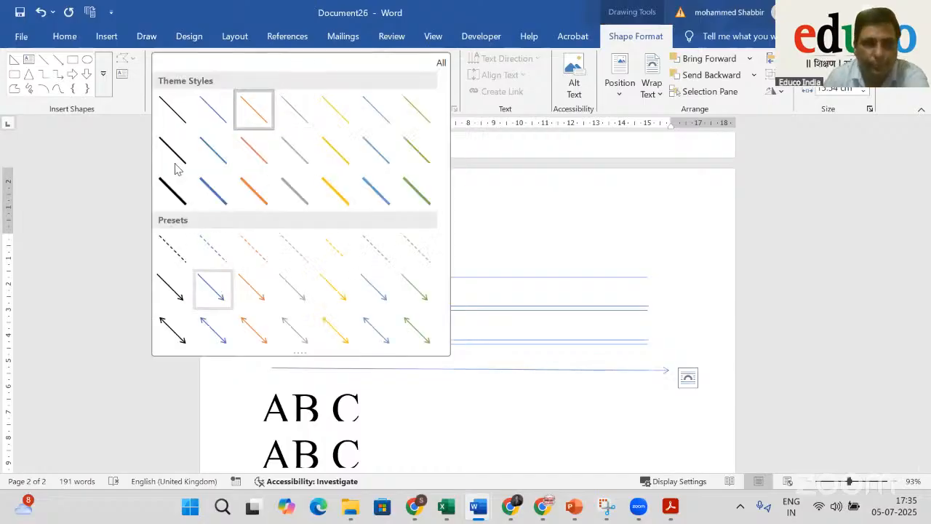
pyautogui.click(174, 189)
pyautogui.click(527, 421)
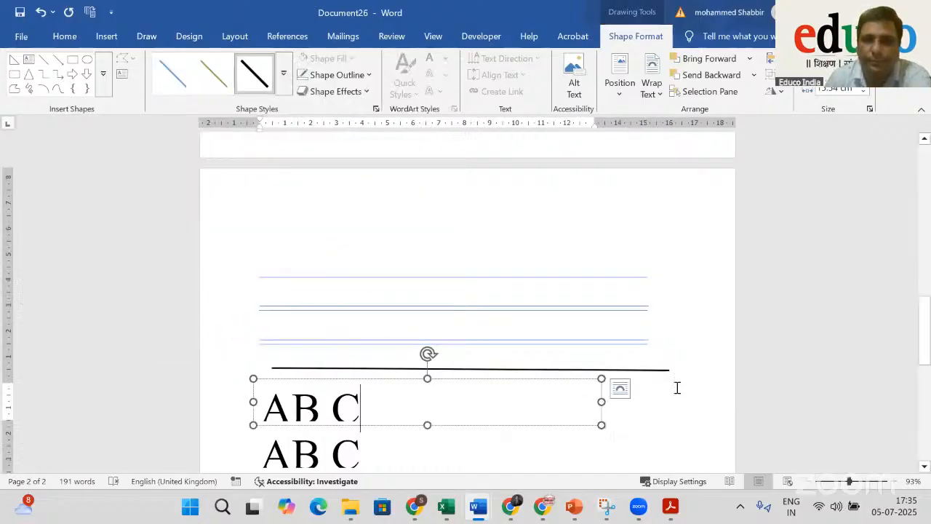
pyautogui.click(657, 378)
pyautogui.click(661, 371)
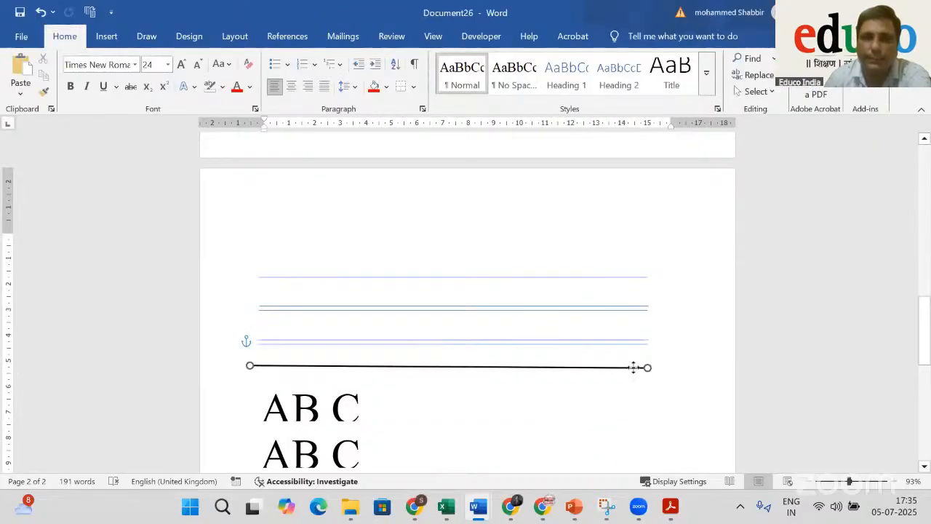
pyautogui.click(595, 426)
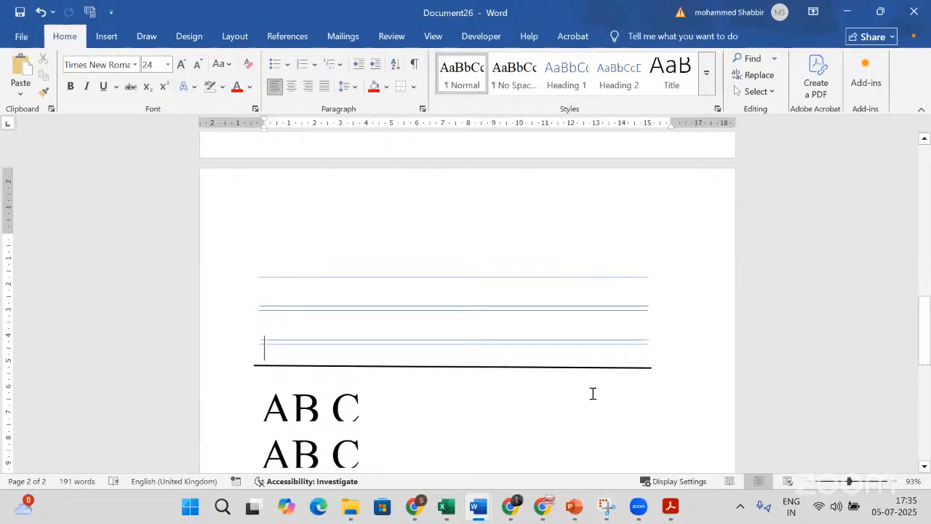
pyautogui.scroll(-5, 559, 386)
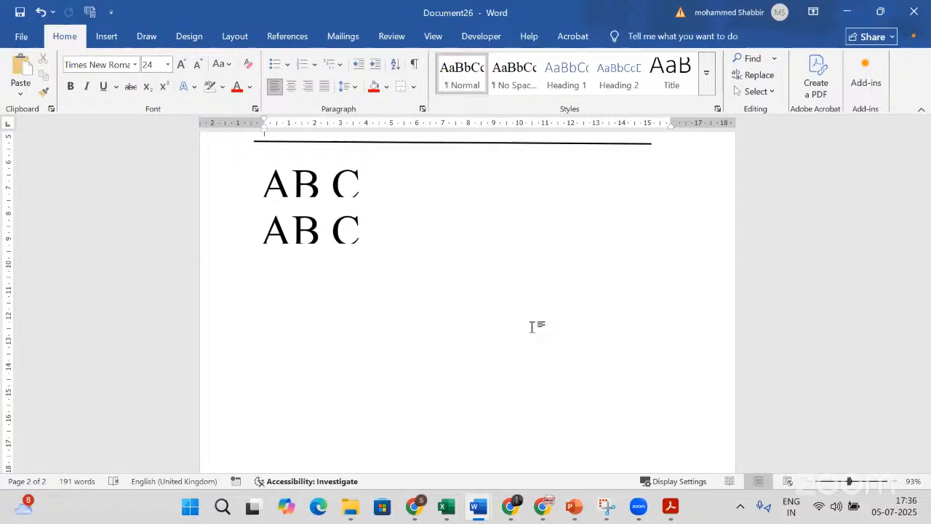
pyautogui.scroll(2, 509, 247)
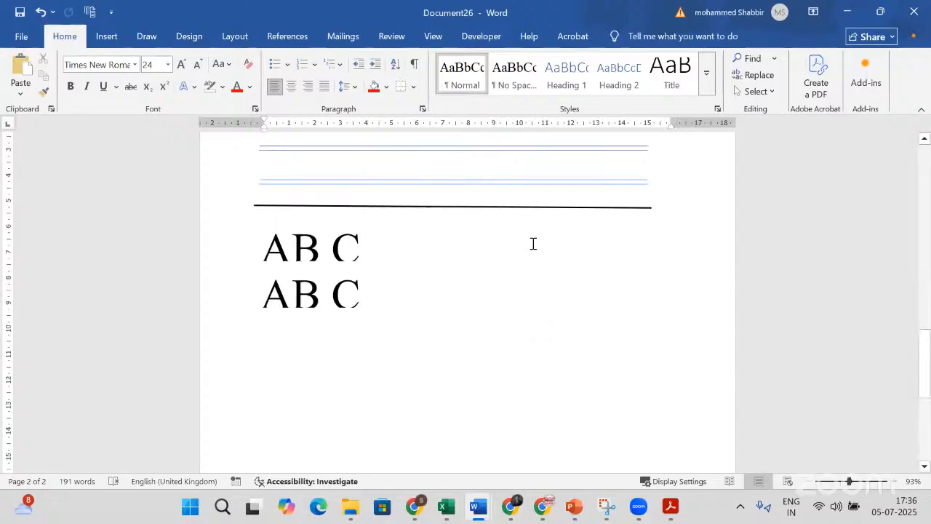
pyautogui.click(475, 208)
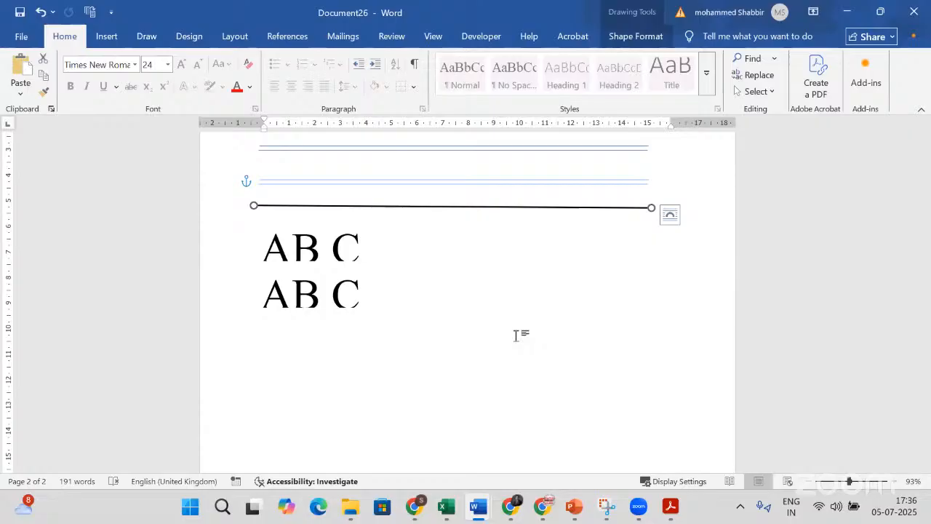
pyautogui.press('Escape')
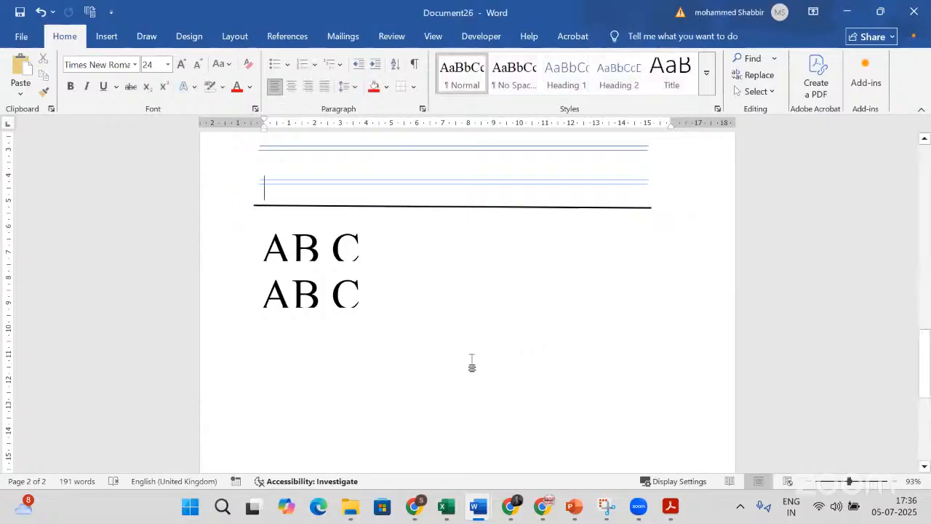
# Delete the Math Time picture beside the exam heading on the first page
pyautogui.scroll(10, 471, 362)
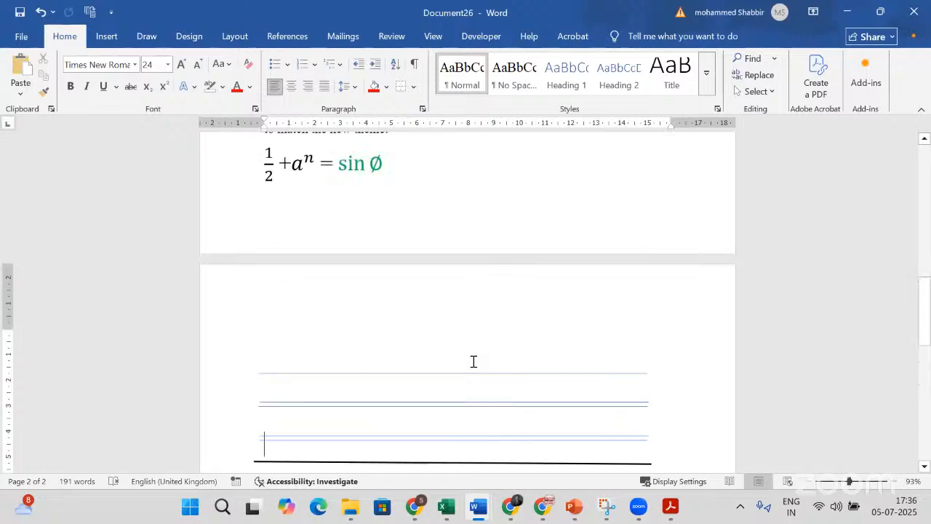
pyautogui.scroll(10, 473, 362)
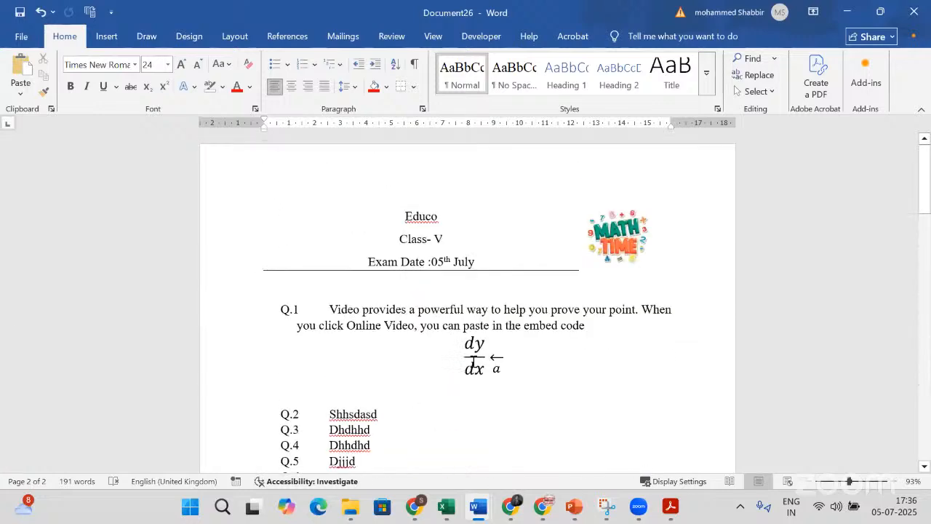
pyautogui.click(638, 248)
pyautogui.press('Delete')
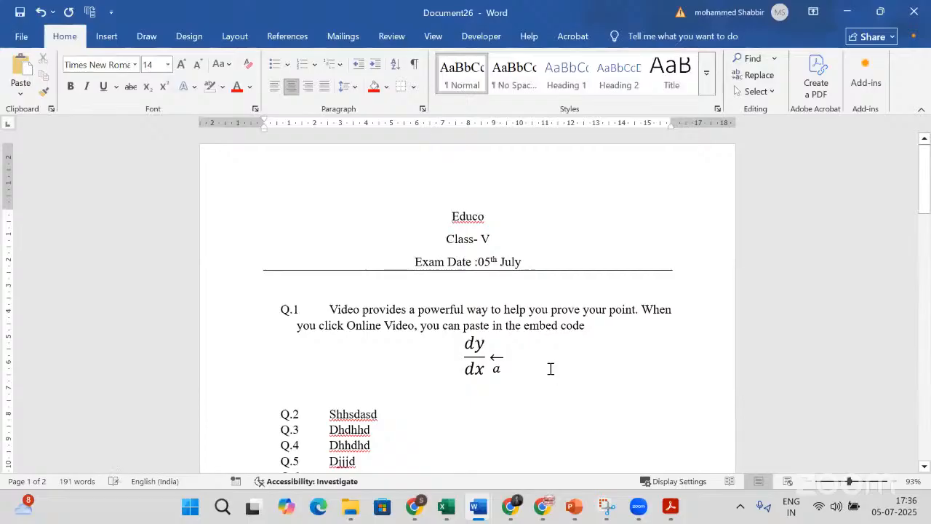
pyautogui.click(551, 369)
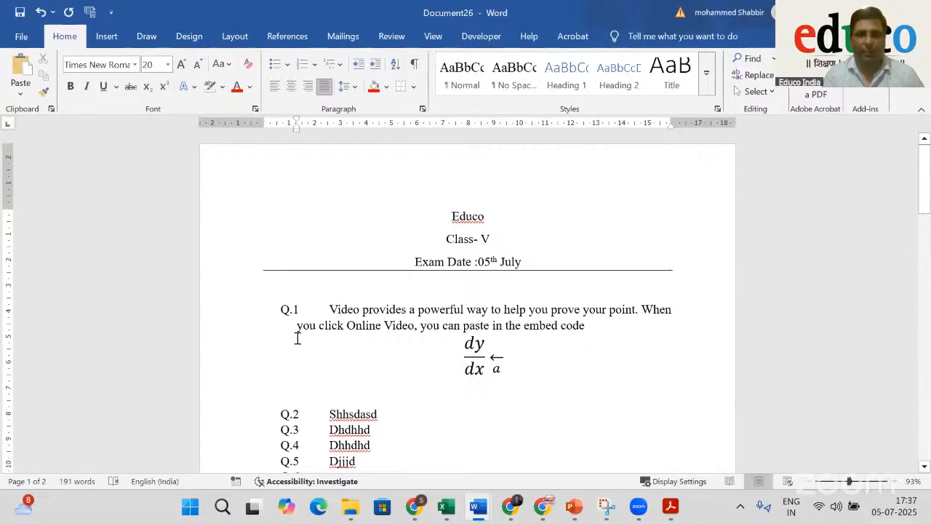
# Look over the first page's exam heading, numbered questions, picture, body paragraphs and equations
pyautogui.click(446, 215)
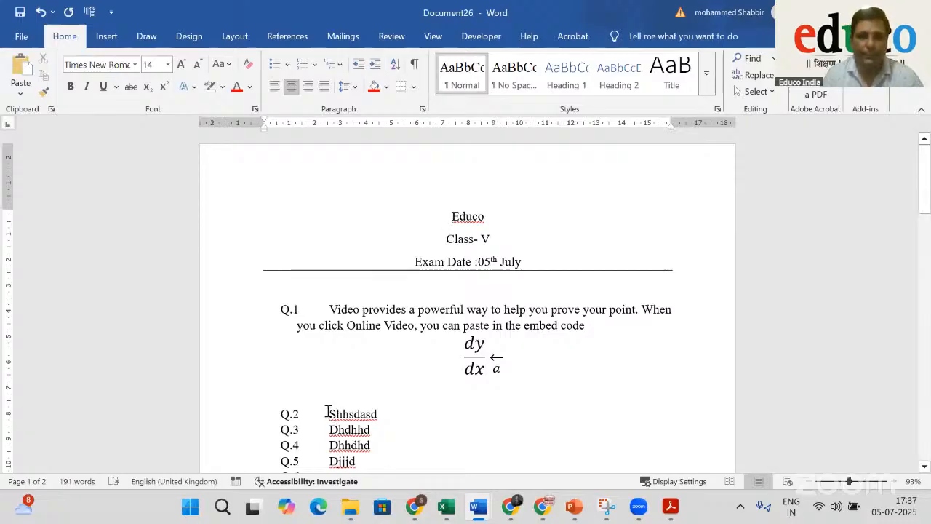
pyautogui.click(407, 421)
pyautogui.scroll(-3, 425, 420)
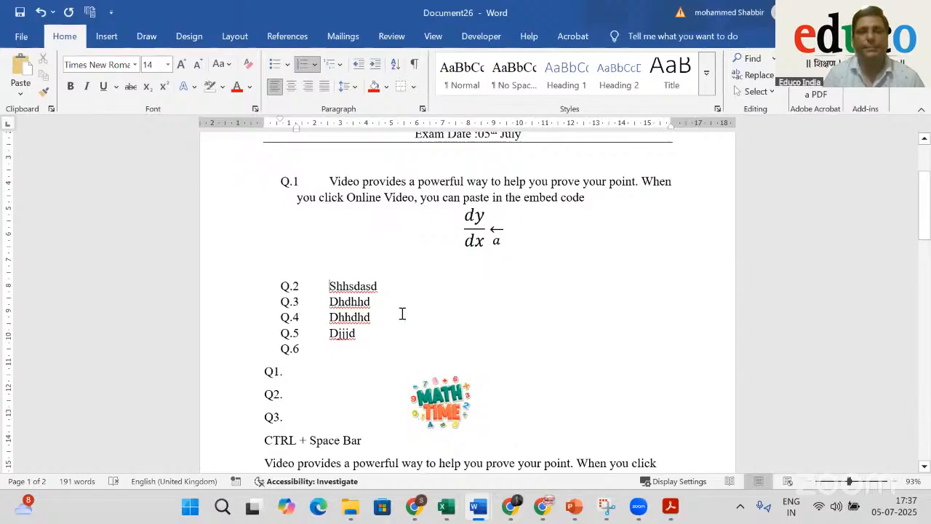
pyautogui.scroll(-3, 481, 323)
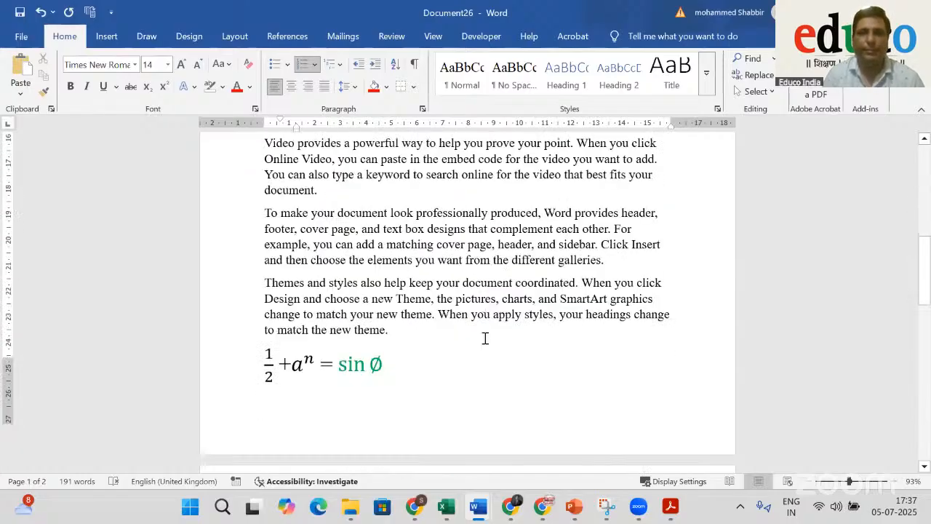
pyautogui.click(495, 330)
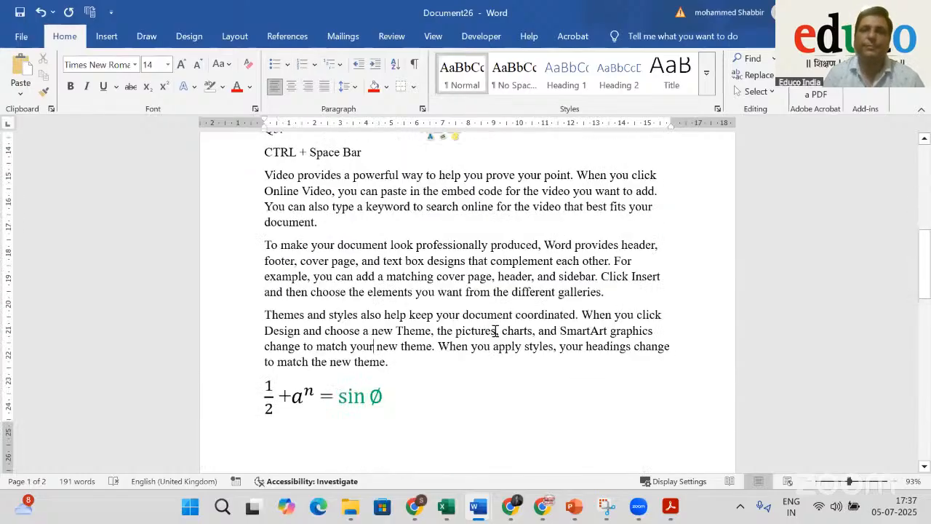
pyautogui.scroll(10, 495, 329)
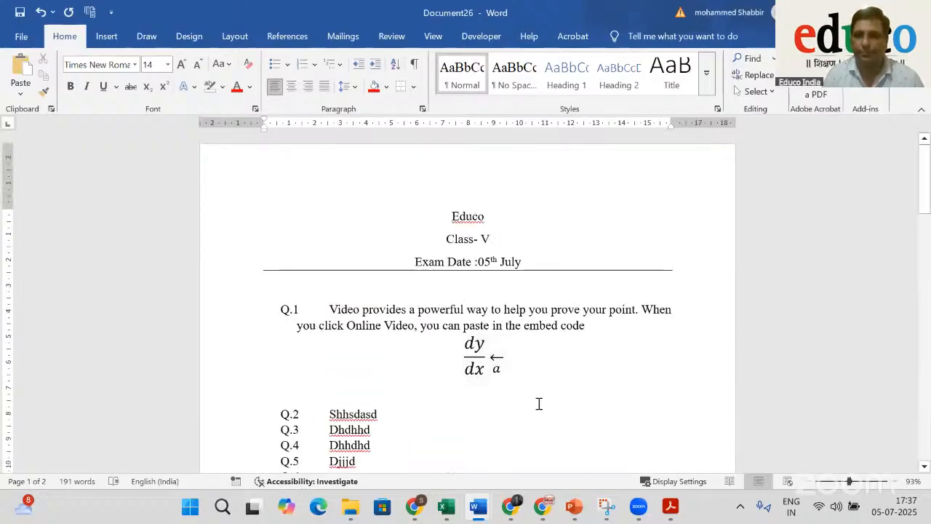
pyautogui.scroll(-9, 539, 404)
pyautogui.scroll(5, 541, 395)
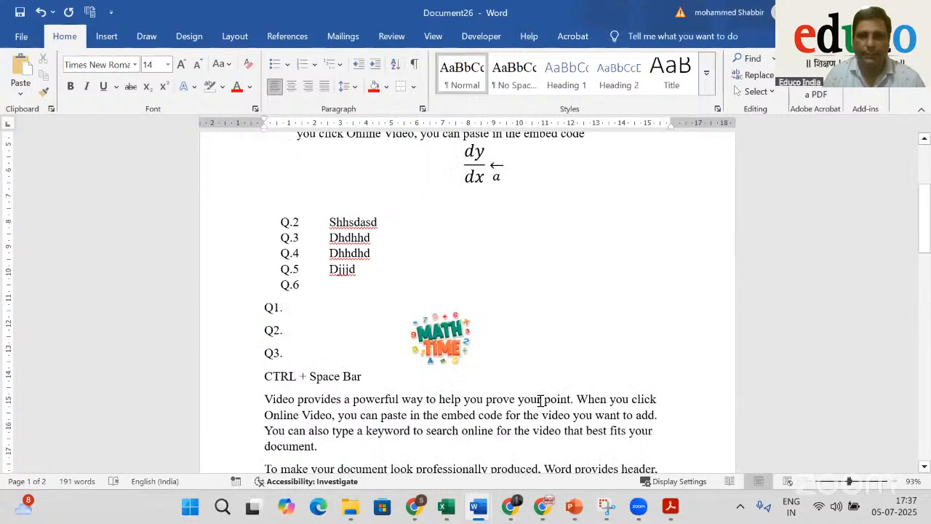
pyautogui.scroll(5, 541, 399)
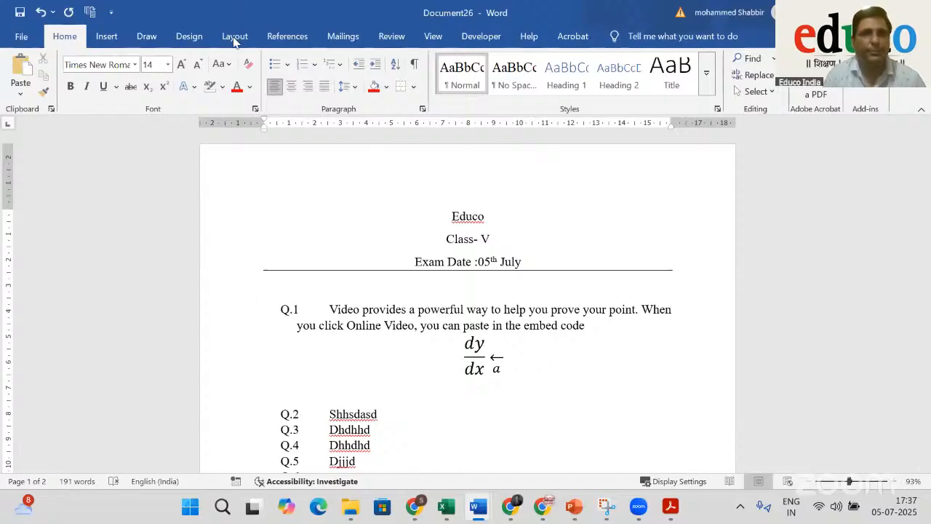
# Browse the built-in header designs and insert the Motion (Even Page) header
pyautogui.click(107, 37)
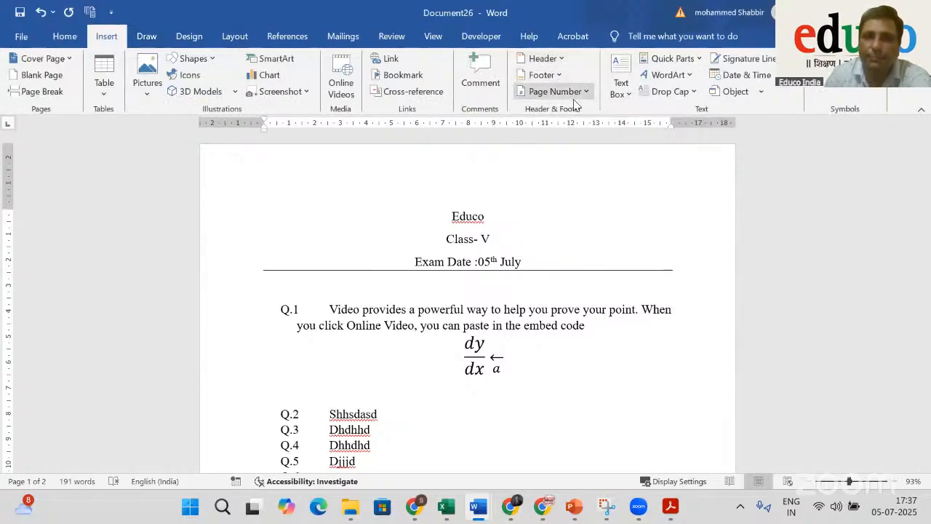
pyautogui.click(550, 58)
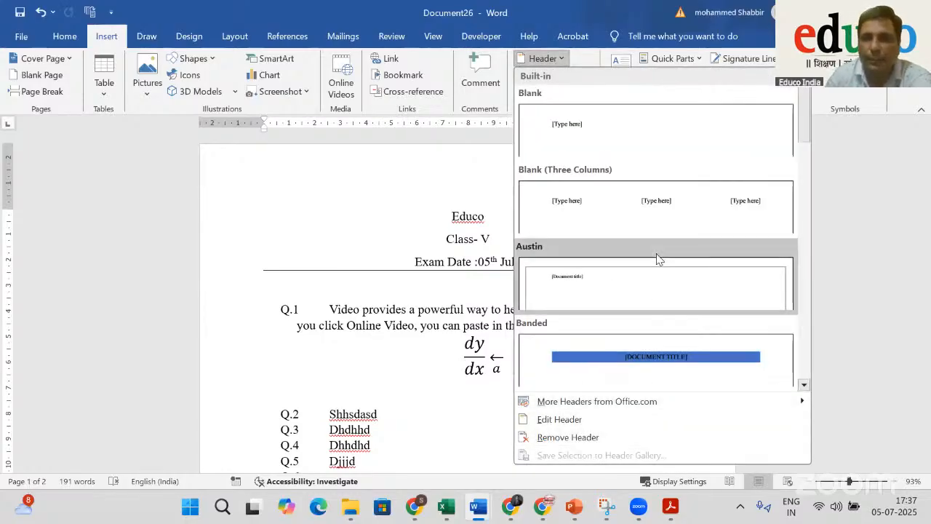
pyautogui.scroll(-10, 658, 262)
pyautogui.scroll(10, 656, 267)
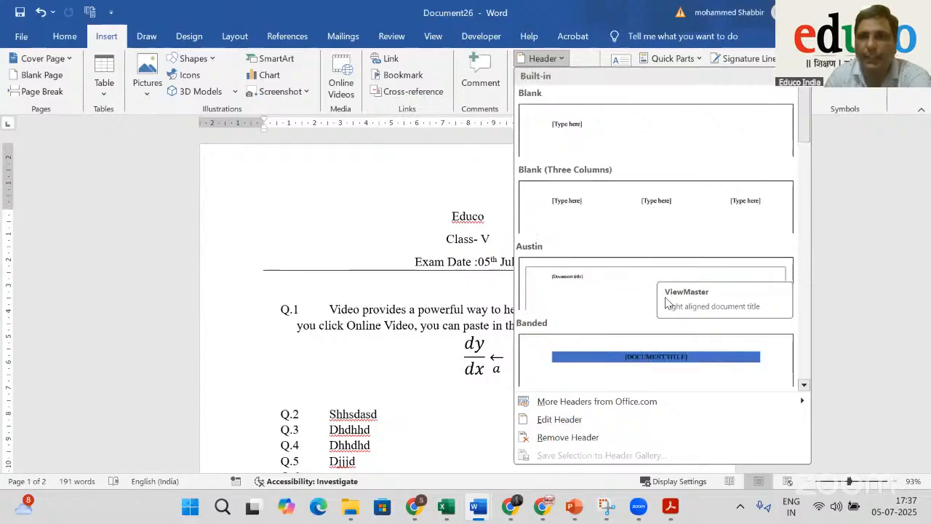
pyautogui.scroll(-5, 681, 367)
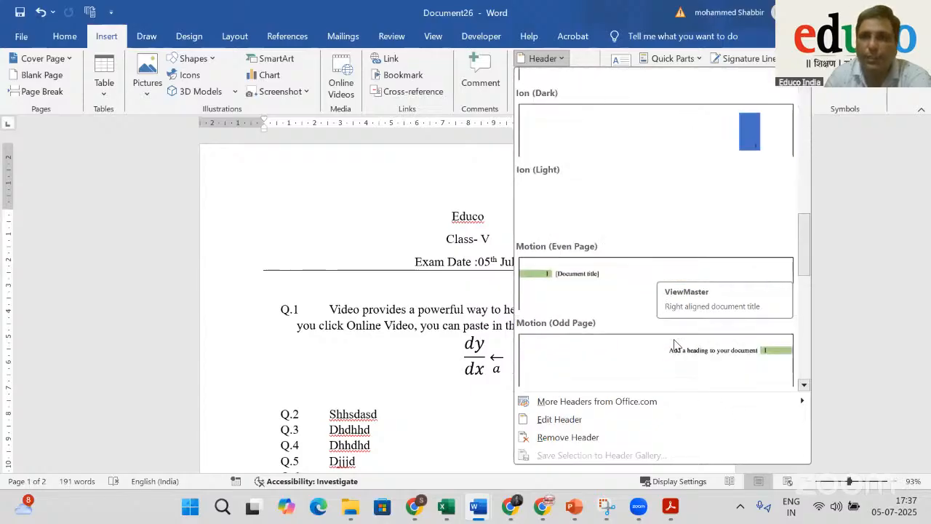
pyautogui.click(554, 298)
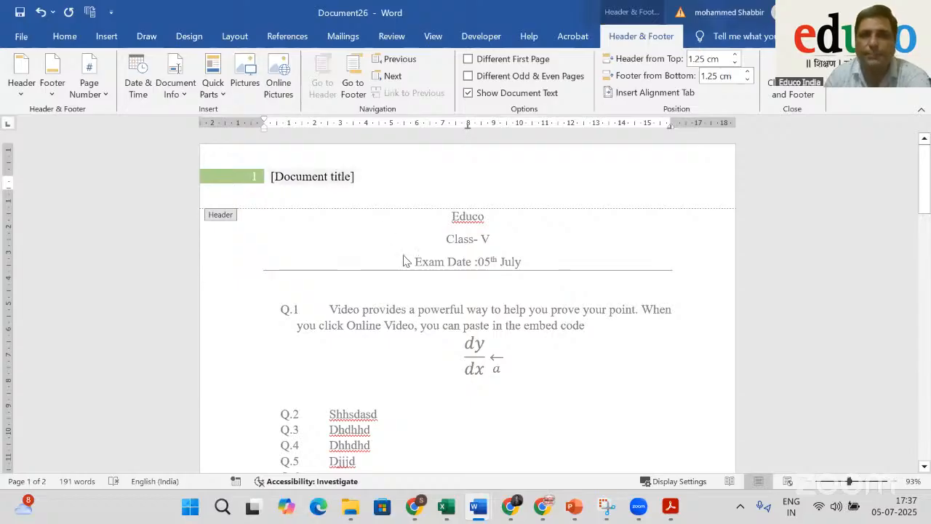
# Undo the Motion (Even Page) header and return to editing the document body
pyautogui.hotkey('ctrl', 'z')
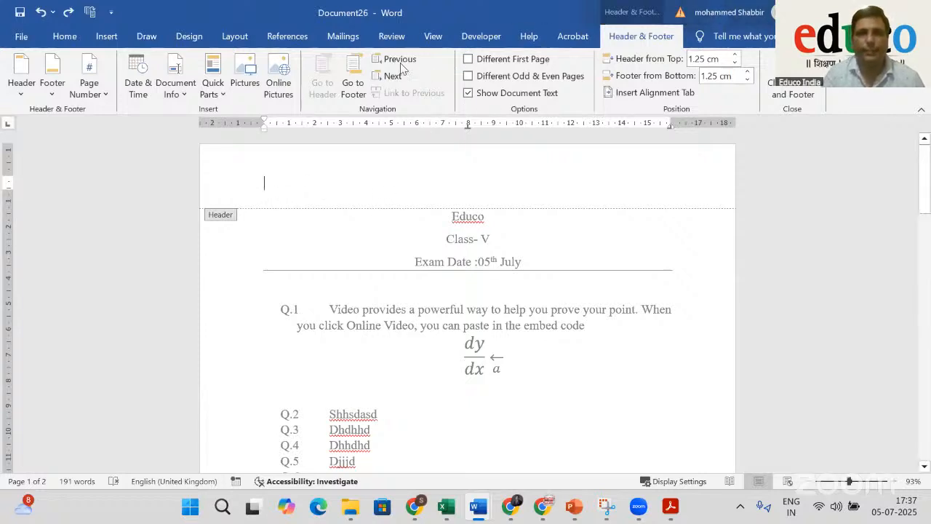
pyautogui.click(383, 184)
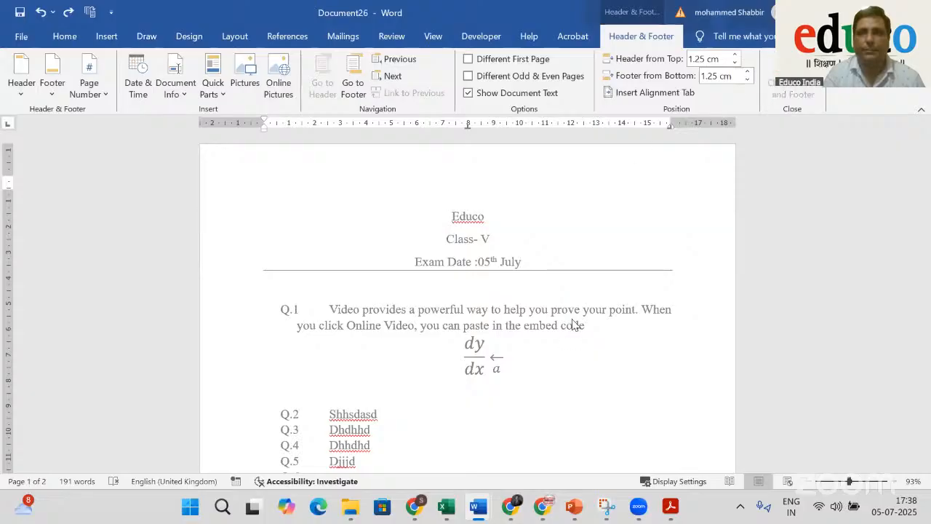
pyautogui.scroll(-5, 461, 216)
pyautogui.doubleClick(461, 216)
pyautogui.scroll(5, 436, 215)
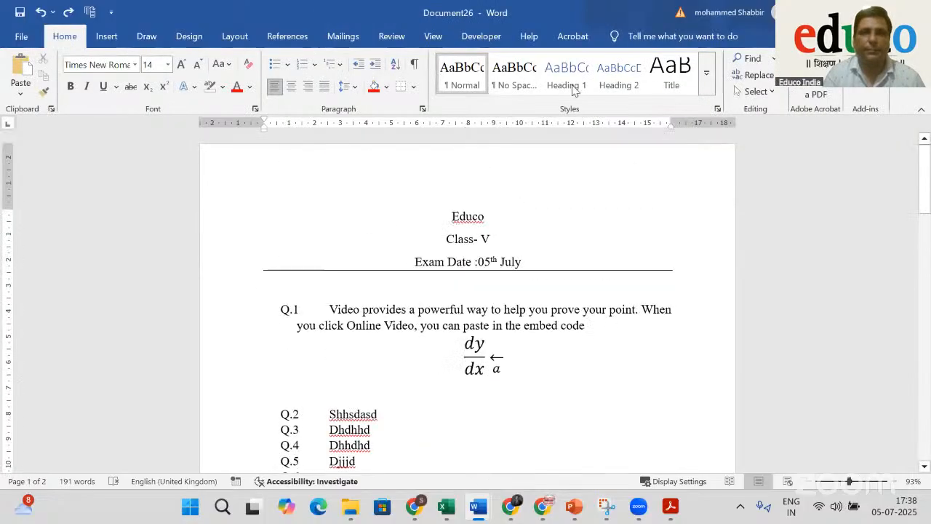
# Open the page header for editing and insert the picture Educo Logo.png from the MS Office folder into it
pyautogui.click(106, 36)
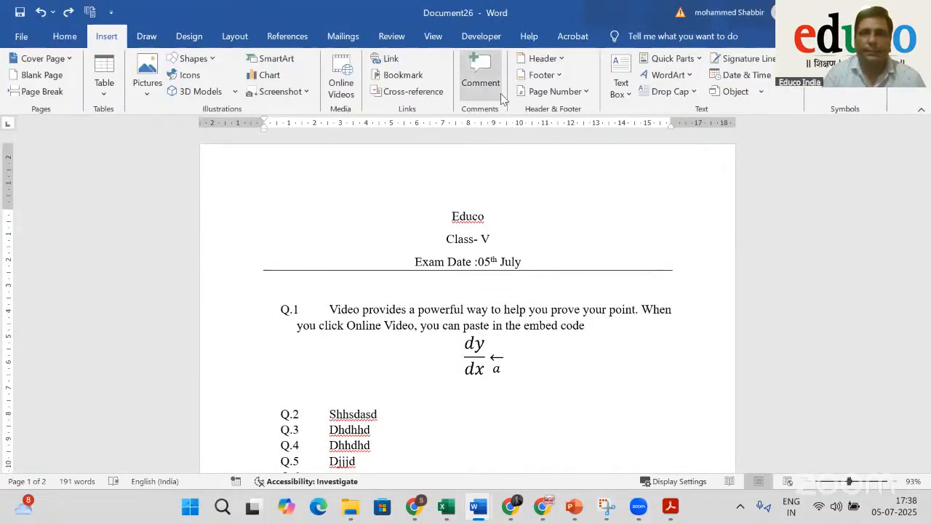
pyautogui.click(542, 58)
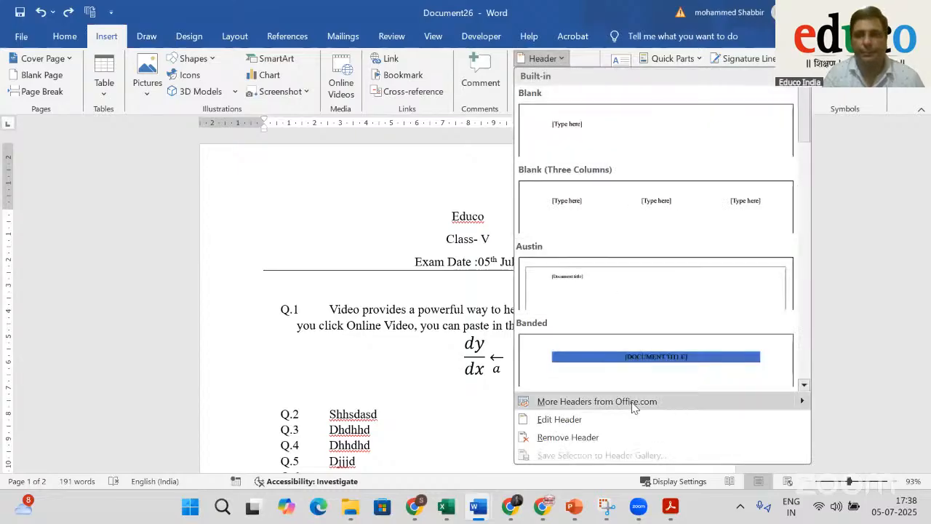
pyautogui.click(574, 422)
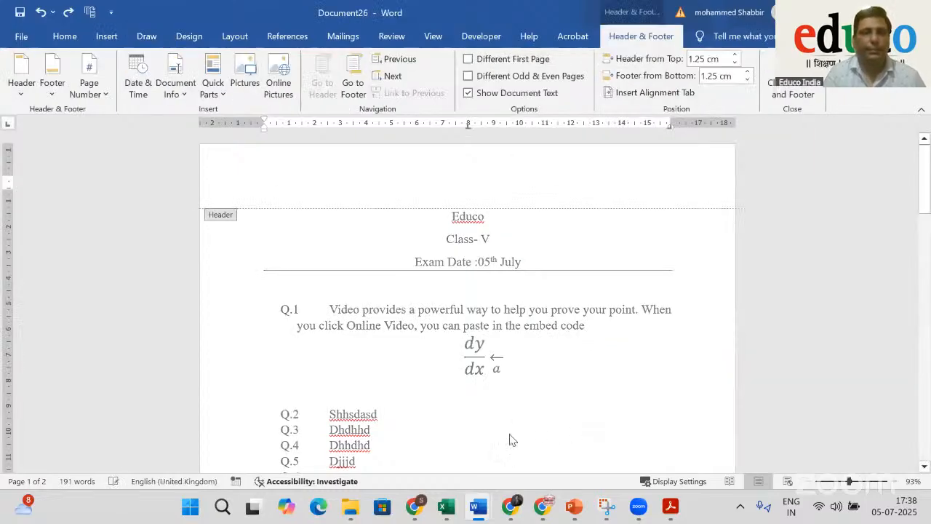
pyautogui.click(104, 36)
pyautogui.click(143, 89)
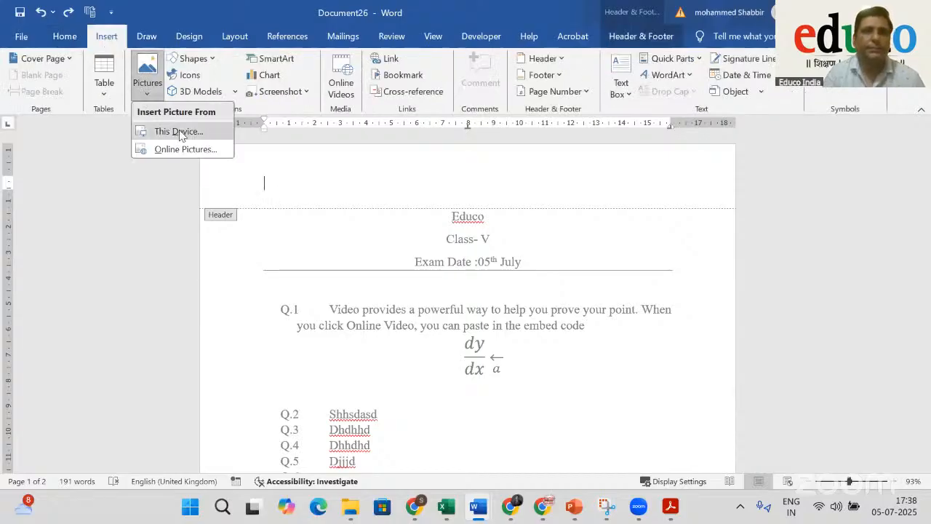
pyautogui.click(179, 129)
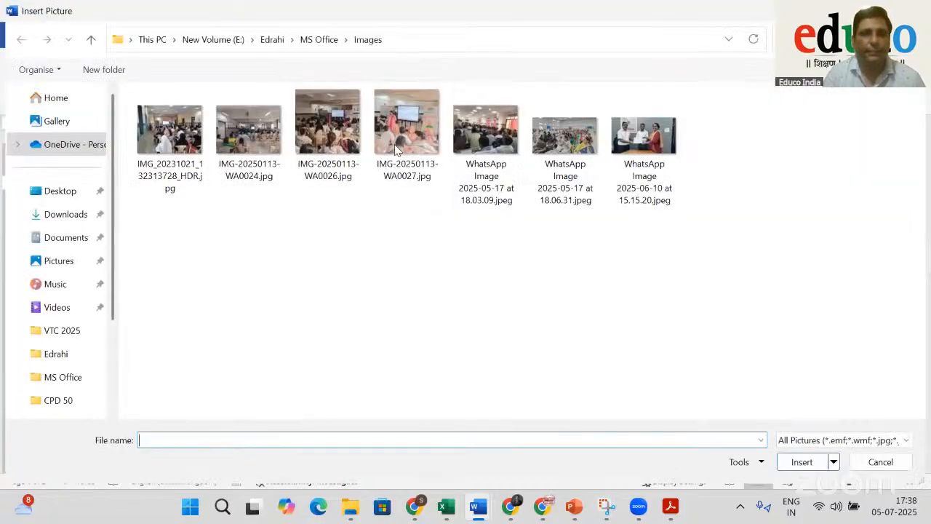
pyautogui.click(326, 44)
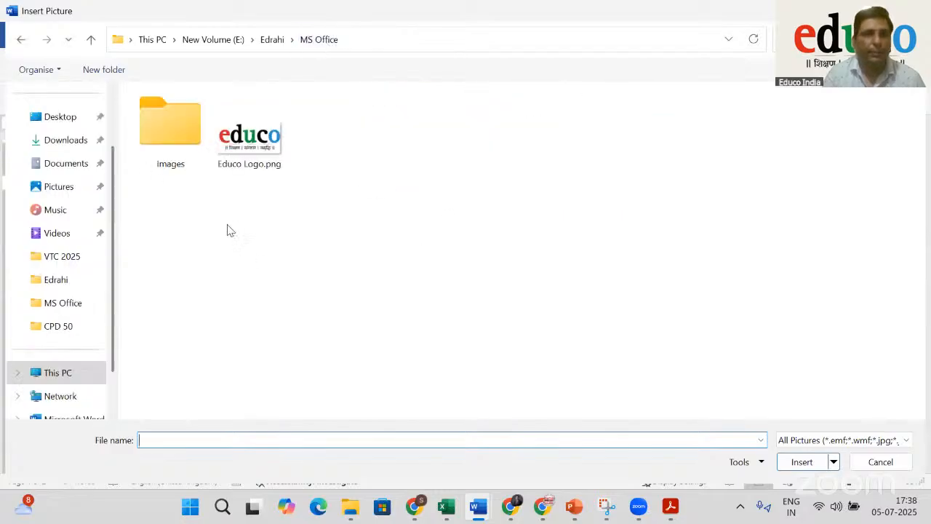
pyautogui.doubleClick(246, 155)
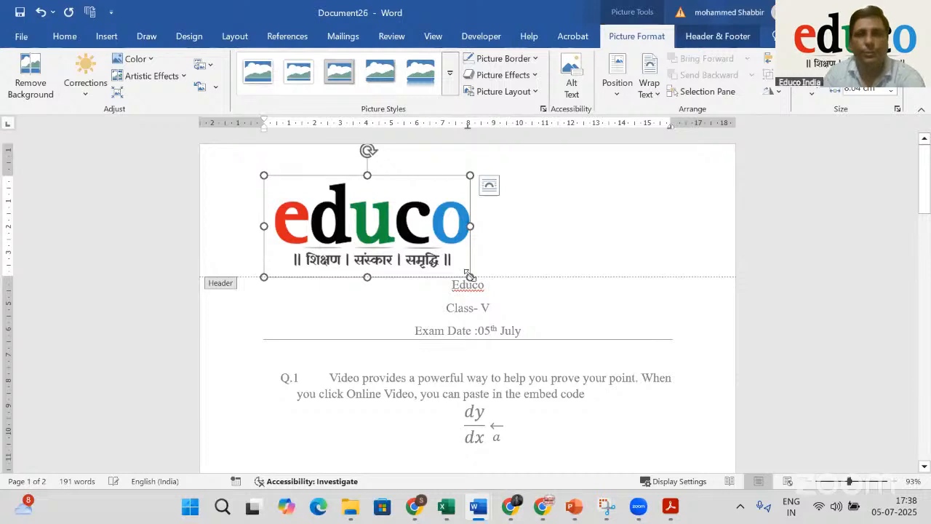
# Shrink the Educo logo in the header to about 3.1 cm wide and return to the document body
pyautogui.moveTo(470, 278); pyautogui.dragTo(343, 200)
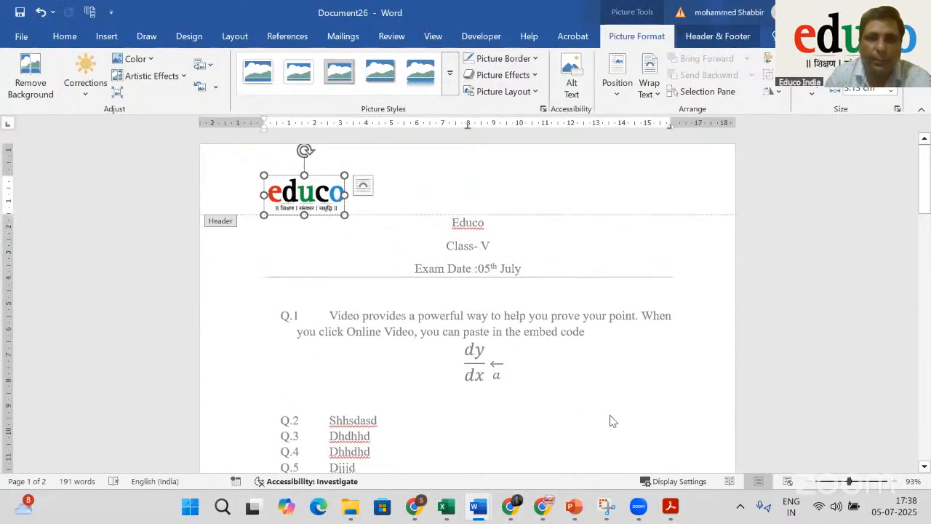
pyautogui.doubleClick(601, 381)
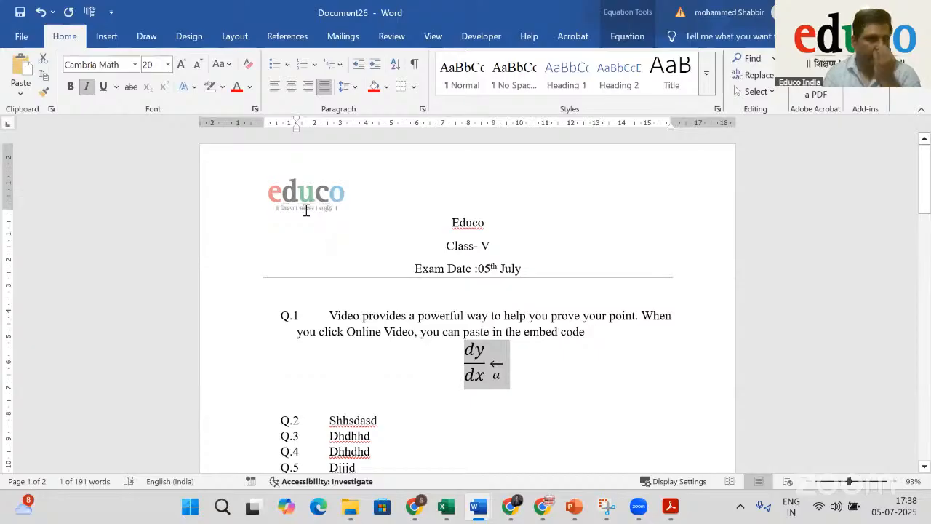
# Reopen the page header and insert WhatsApp Image 2025-05-17 at 18.03.09.jpeg from the Images folder before the logo
pyautogui.doubleClick(366, 187)
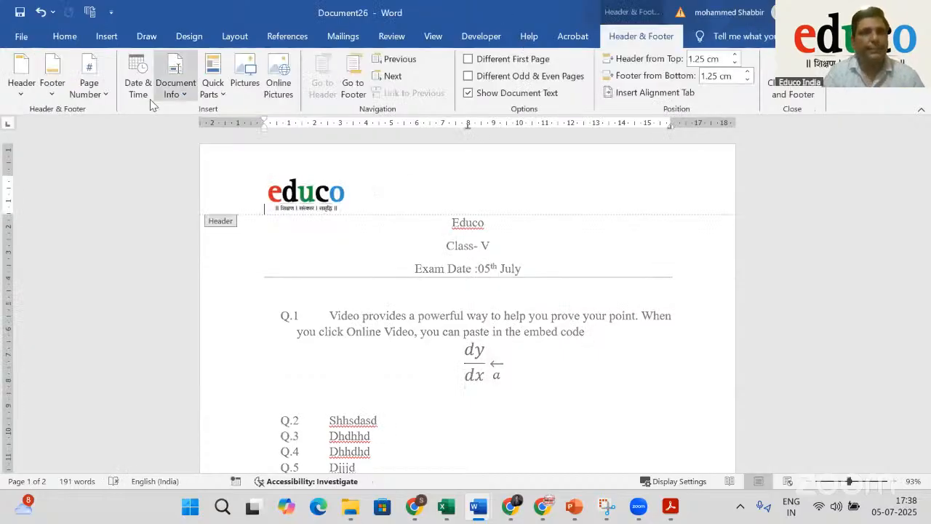
pyautogui.click(111, 40)
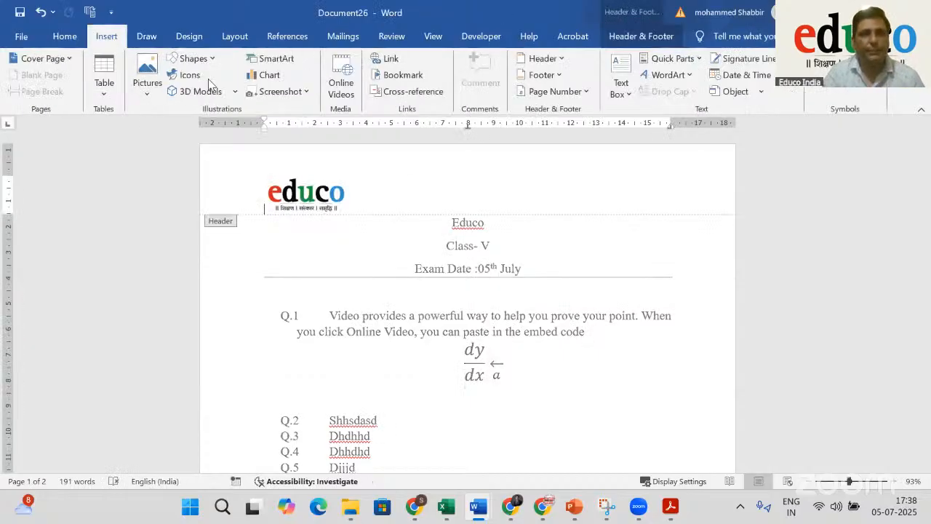
pyautogui.click(150, 99)
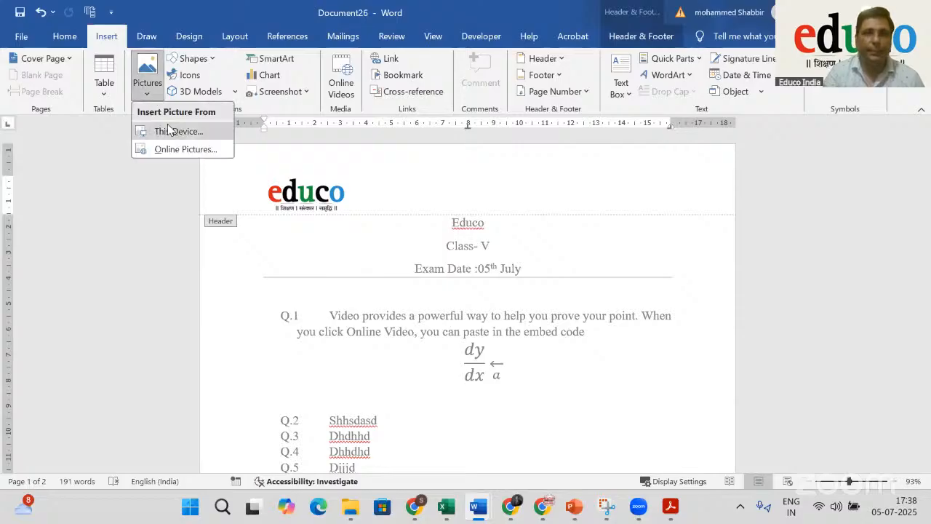
pyautogui.click(168, 130)
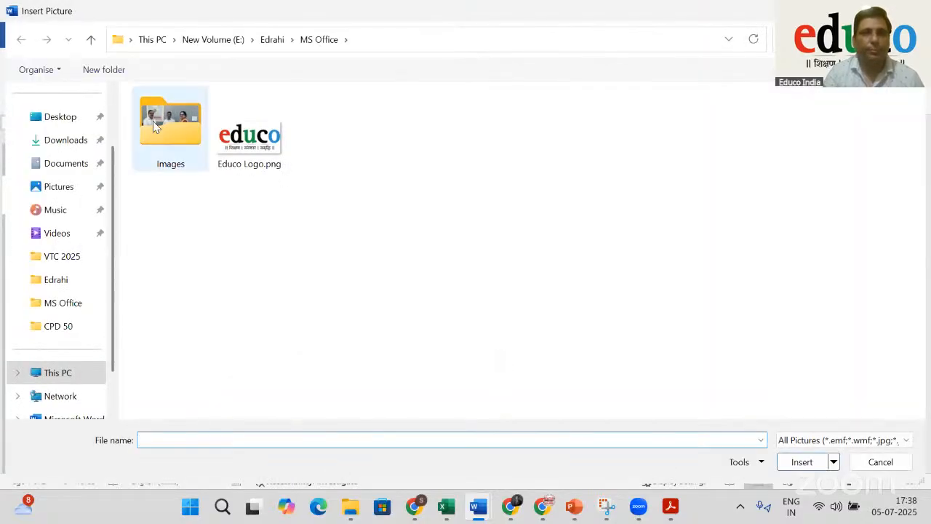
pyautogui.doubleClick(152, 121)
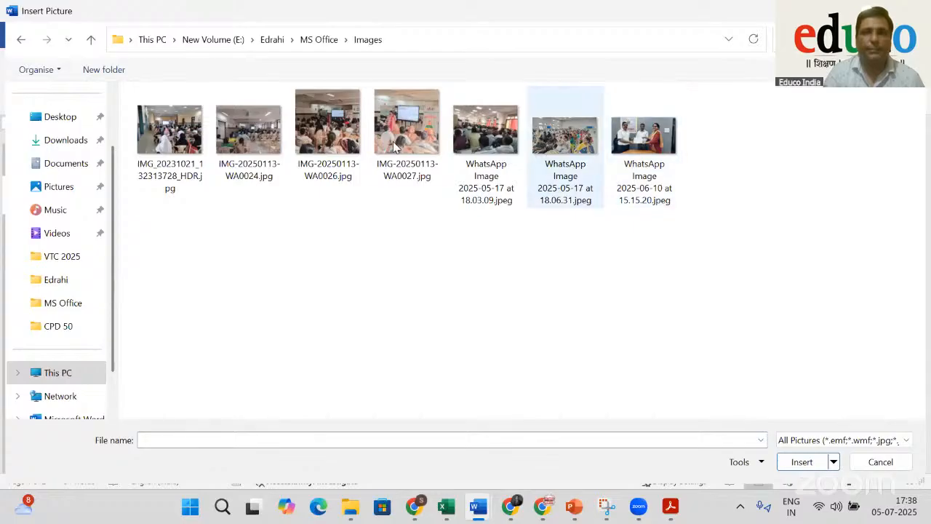
pyautogui.doubleClick(486, 135)
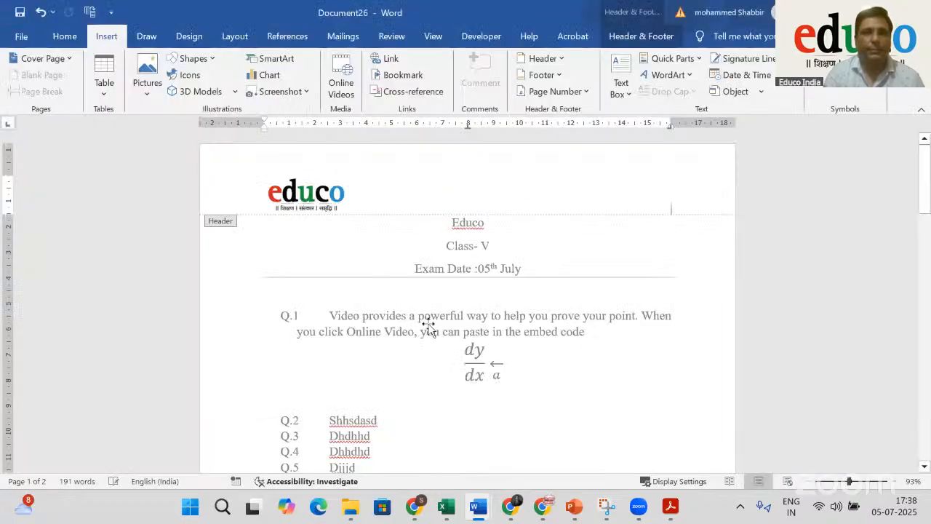
# Shrink the photo in the header to about 3.5 cm wide, return to the document body and check the pages
pyautogui.moveTo(672, 173); pyautogui.dragTo(352, 414)
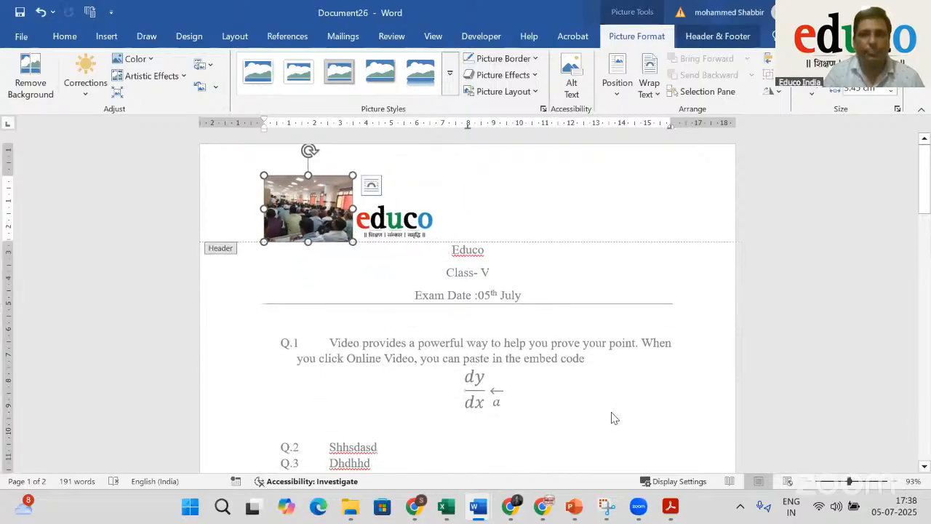
pyautogui.doubleClick(601, 281)
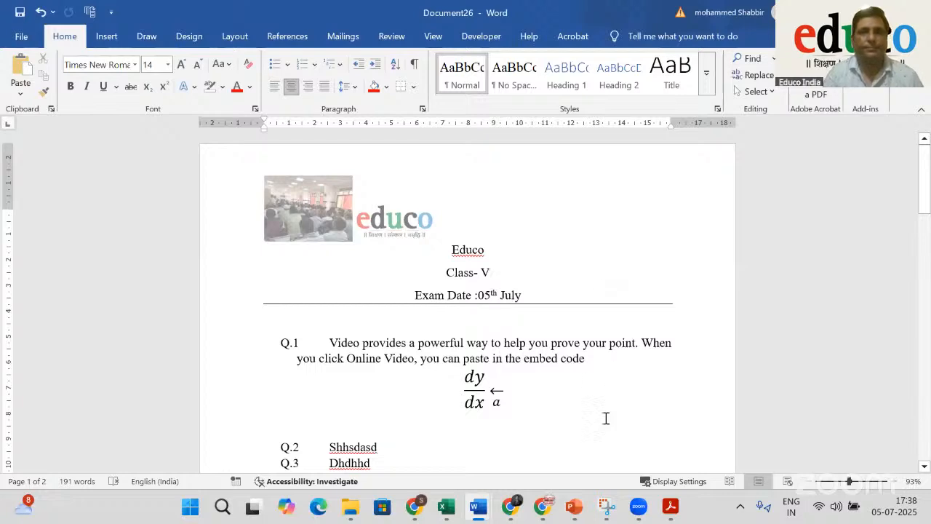
pyautogui.scroll(-20, 510, 357)
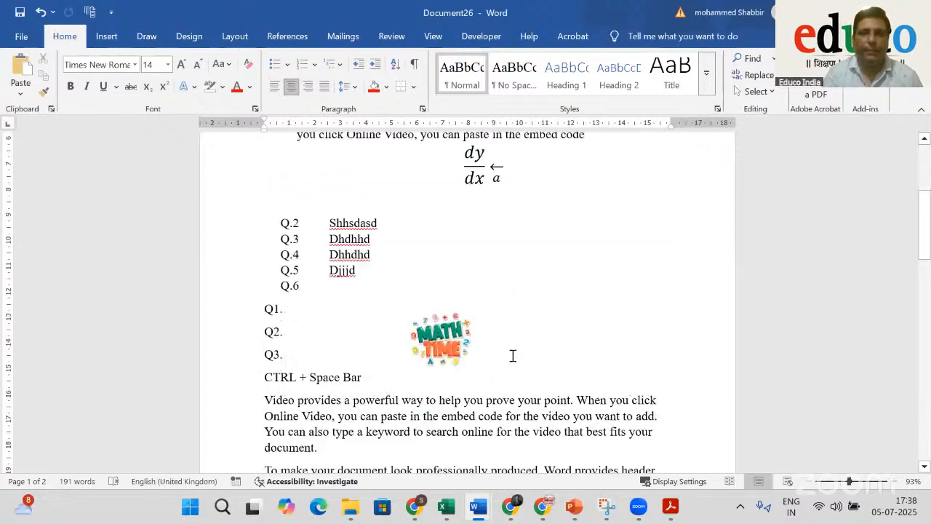
pyautogui.scroll(-5, 513, 361)
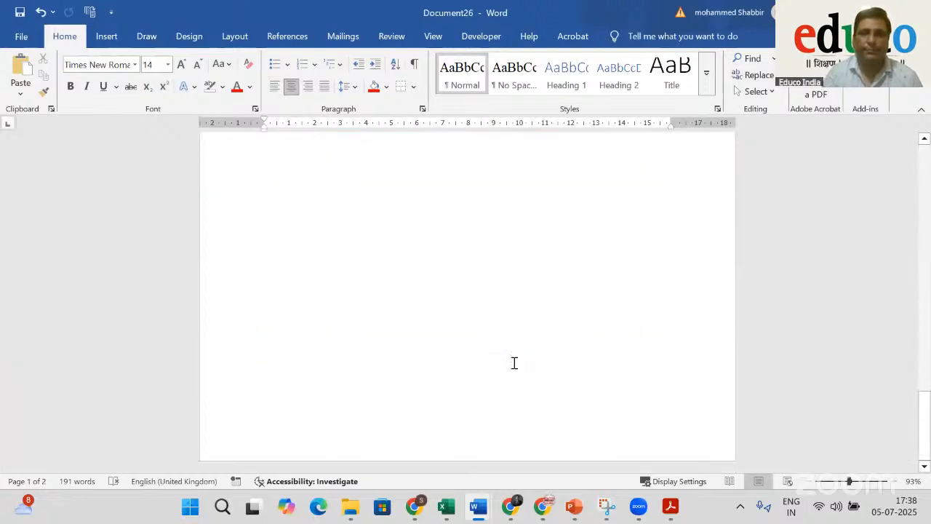
pyautogui.scroll(20, 513, 362)
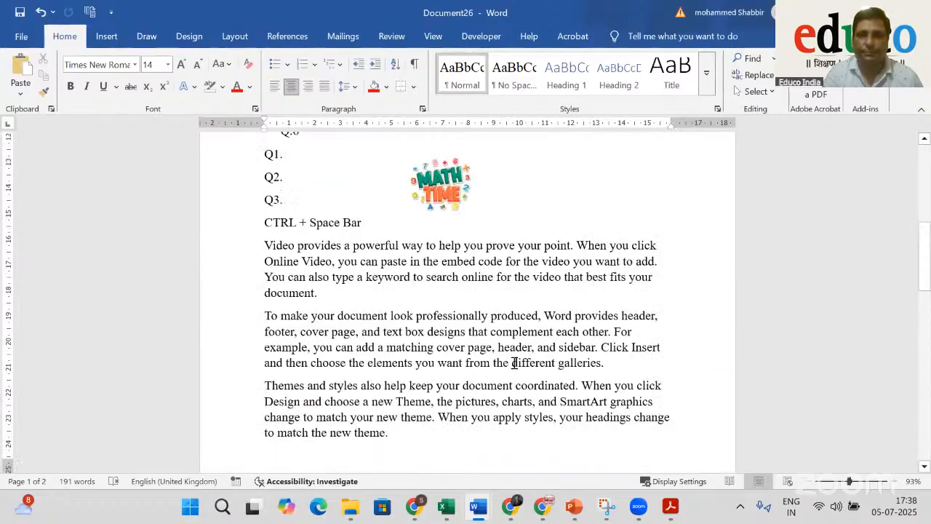
pyautogui.scroll(2, 514, 362)
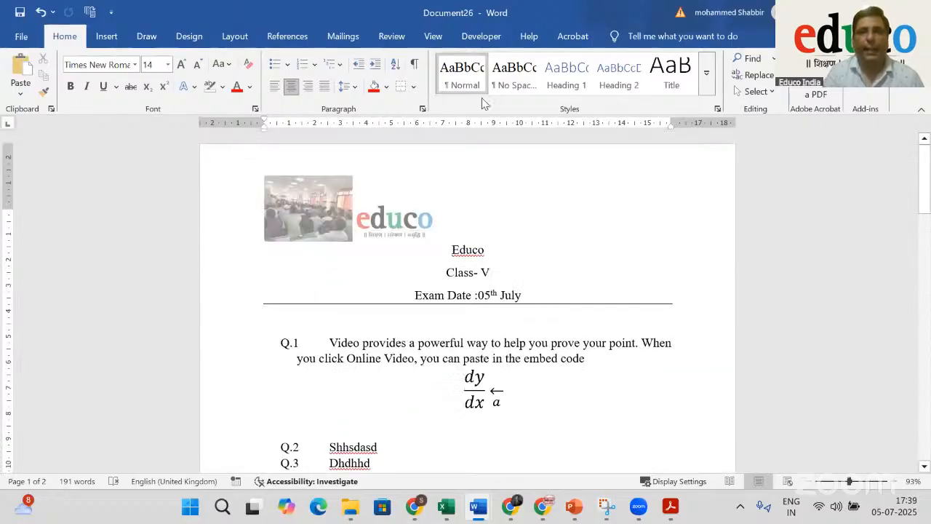
# Insert a Plain Number 1 page number at the top of the page and return to the document body
pyautogui.click(107, 36)
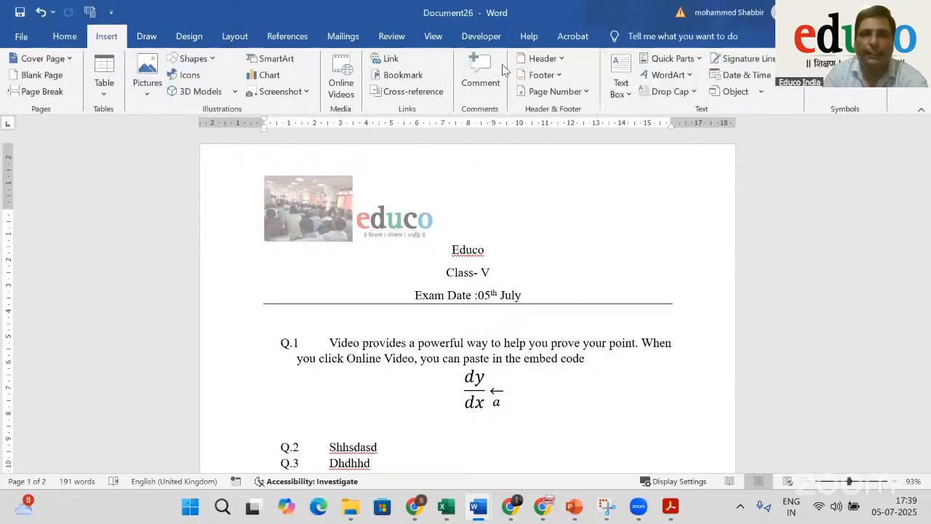
pyautogui.click(555, 91)
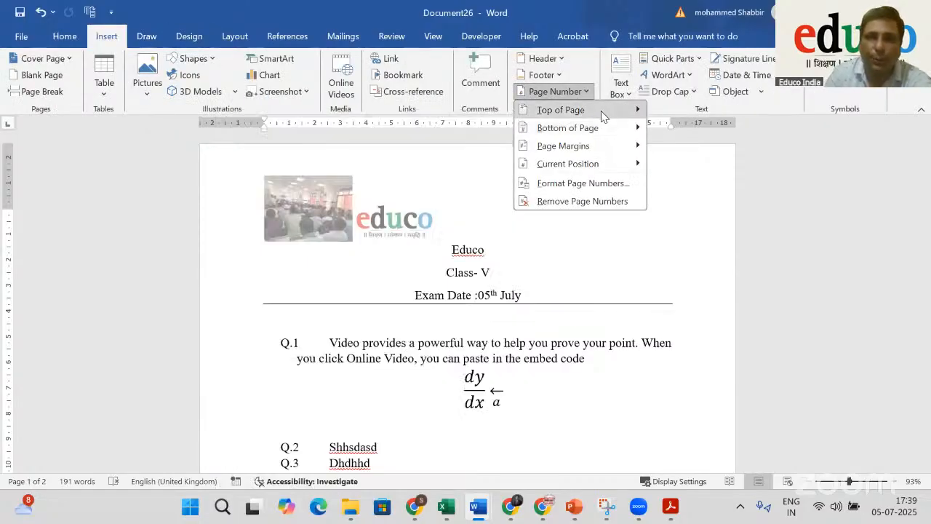
pyautogui.moveTo(602, 115)
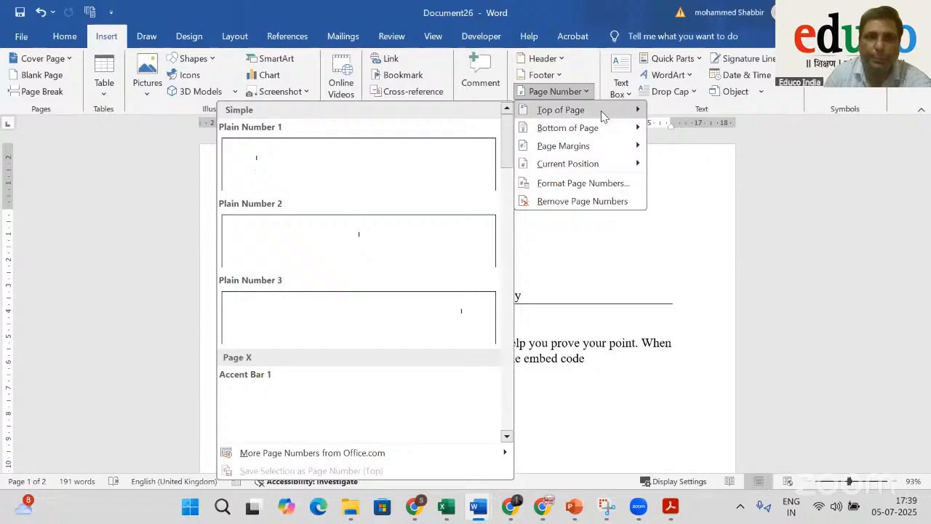
pyautogui.click(415, 162)
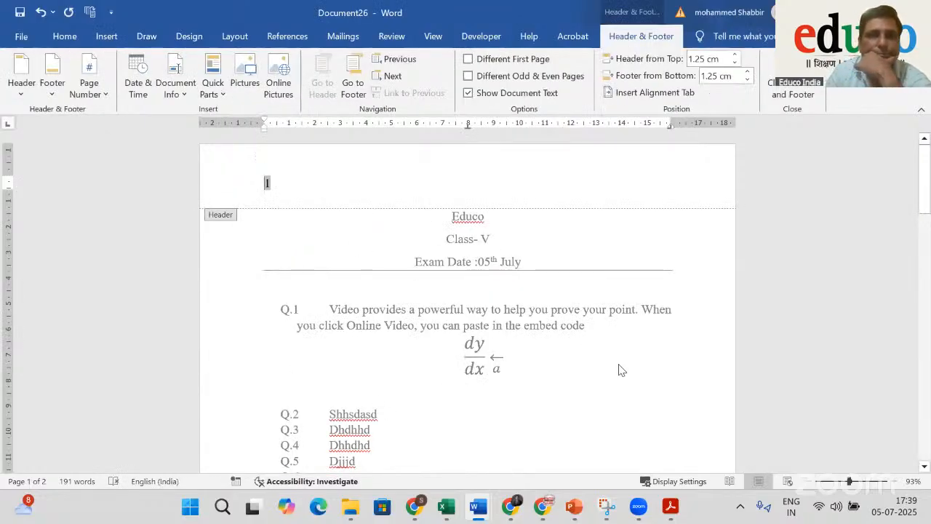
pyautogui.doubleClick(595, 365)
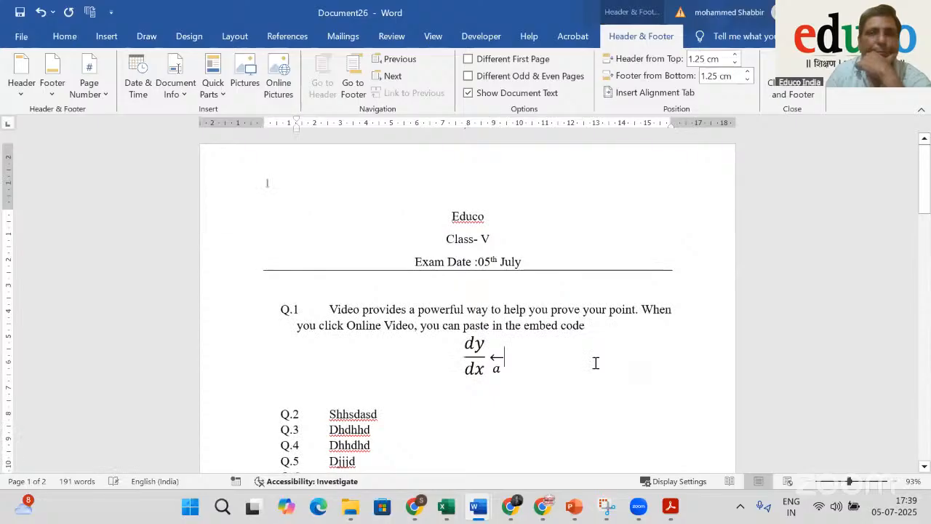
# Look through both pages to check the page number in each page's header
pyautogui.scroll(-6, 595, 367)
pyautogui.scroll(-8, 595, 367)
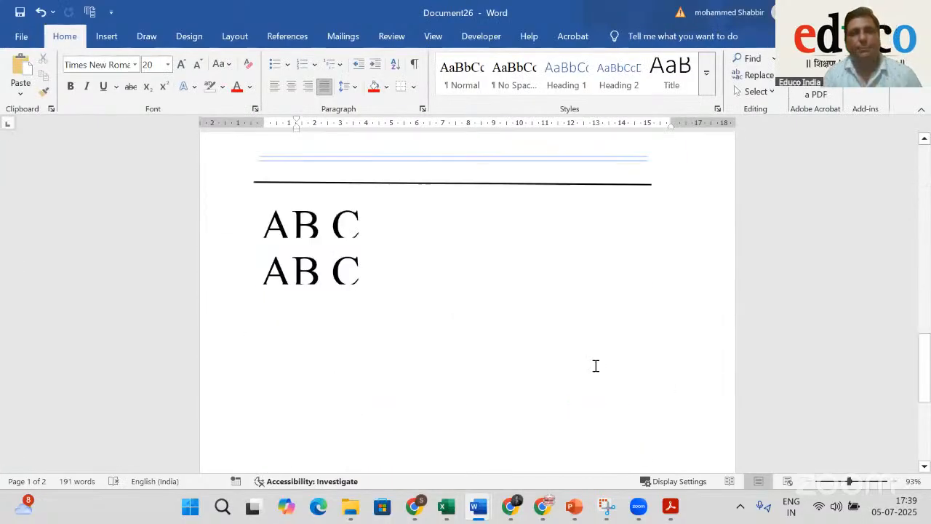
pyautogui.scroll(4, 595, 366)
pyautogui.scroll(12, 595, 366)
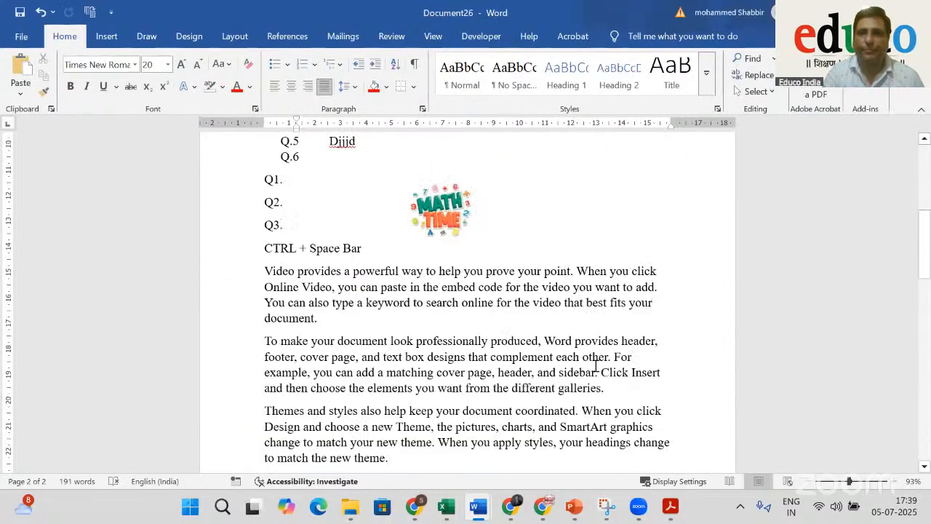
pyautogui.scroll(-15, 595, 366)
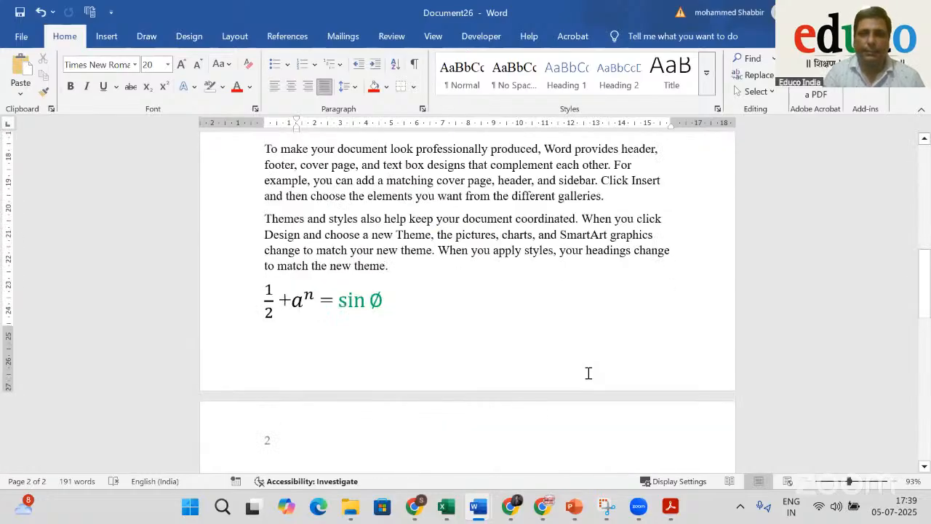
pyautogui.scroll(2, 350, 226)
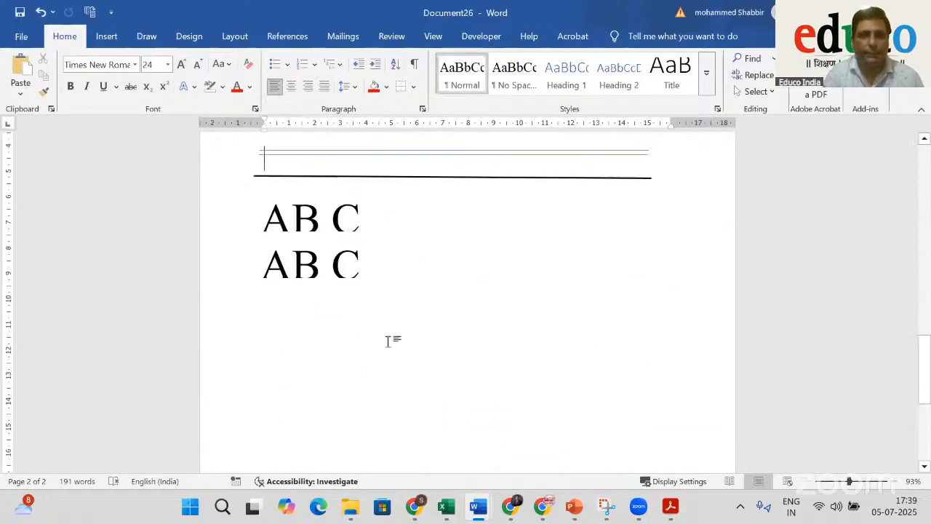
pyautogui.click(443, 416)
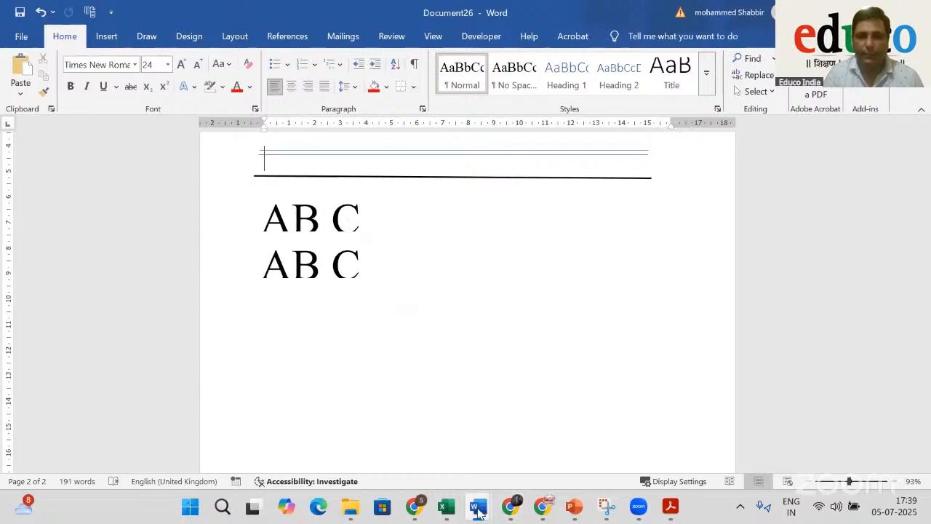
# Switch to Document6 and examine the black drawing pen's thickness, colour and effect options
pyautogui.moveTo(478, 511)
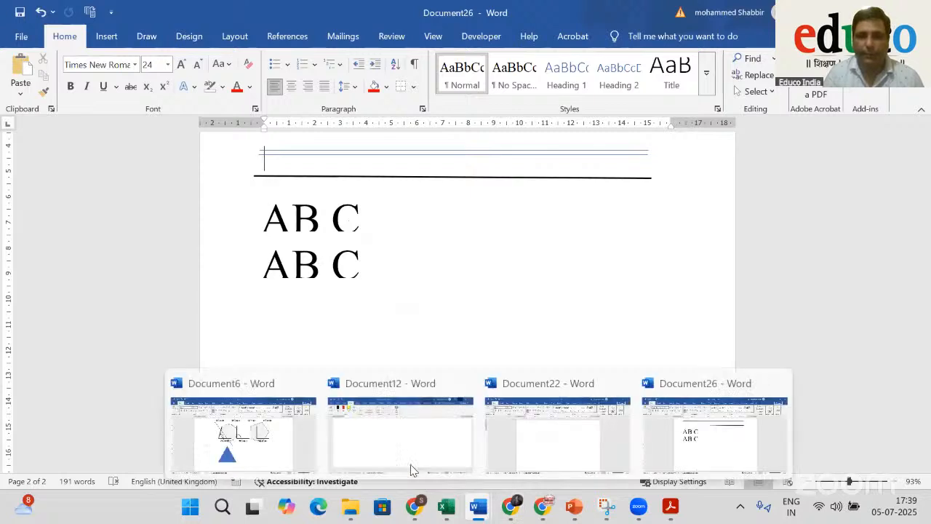
pyautogui.click(270, 460)
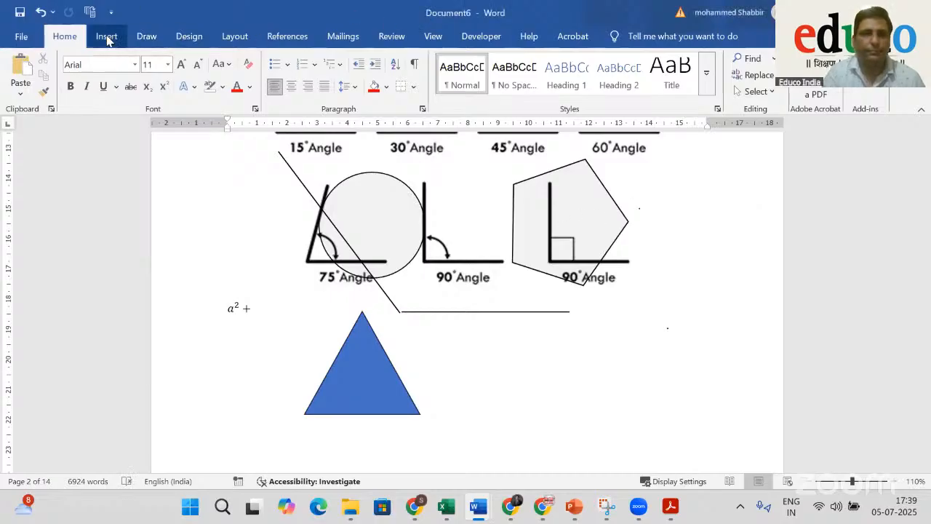
pyautogui.click(433, 37)
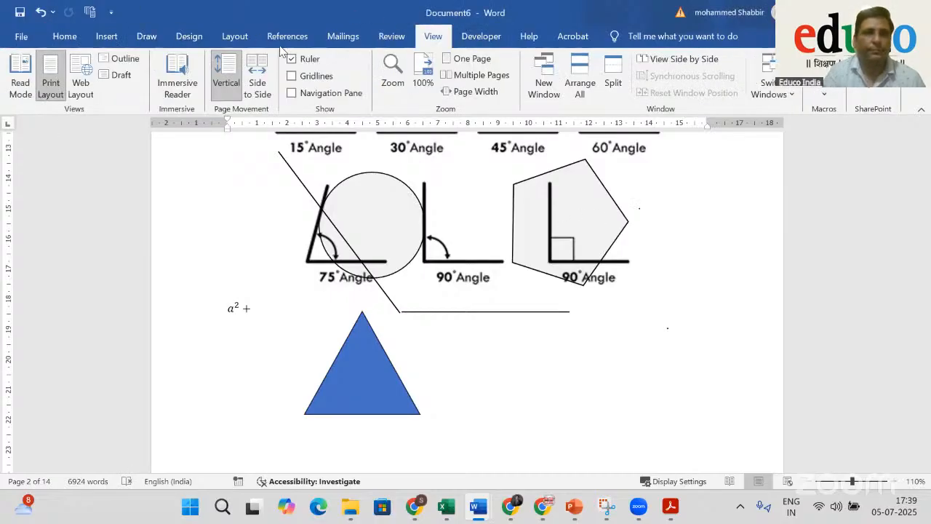
pyautogui.click(146, 36)
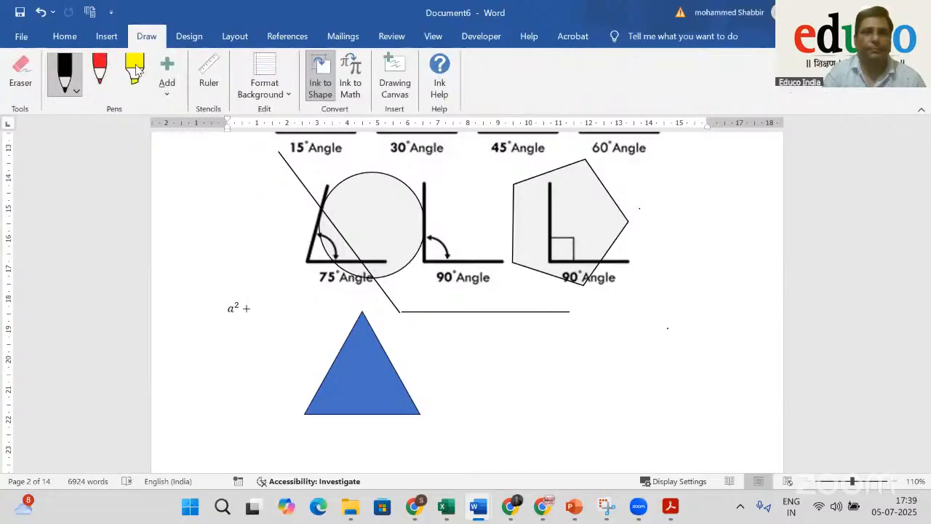
pyautogui.click(65, 73)
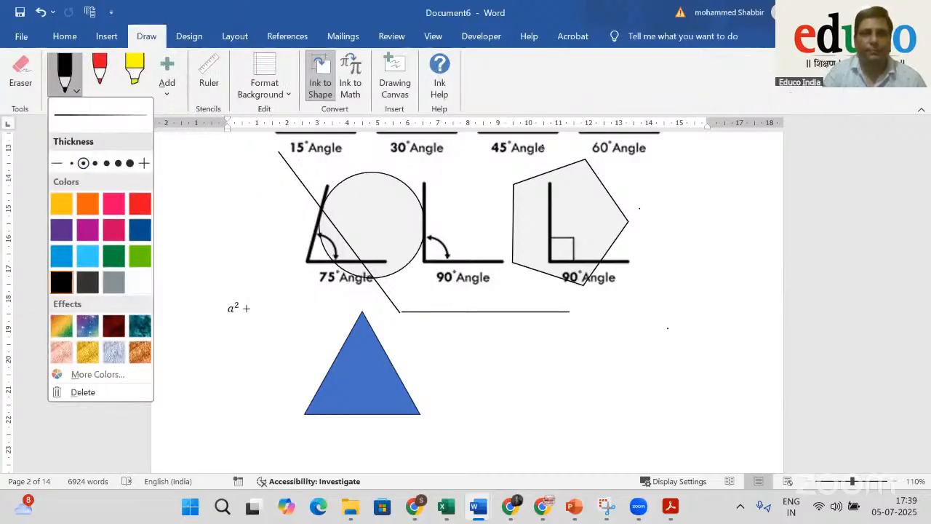
pyautogui.click(619, 198)
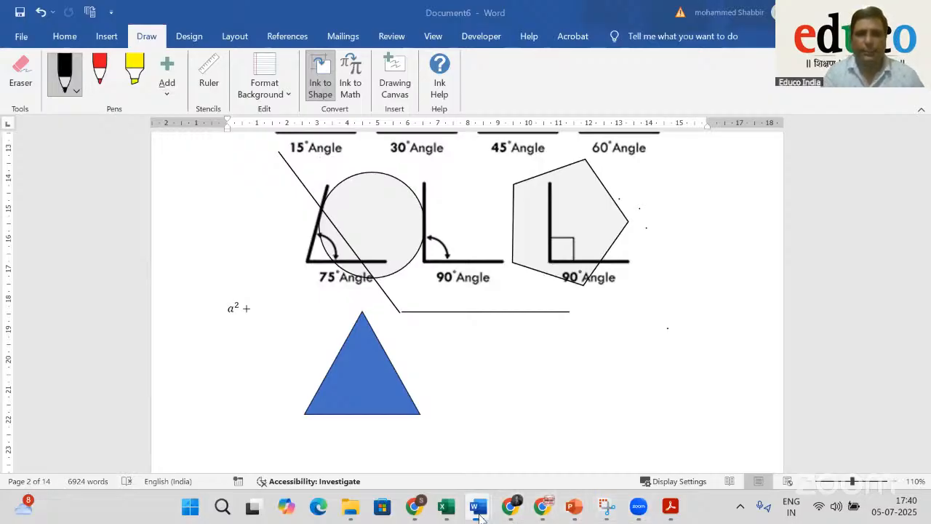
# Switch back to Document26 and create a new blank document
pyautogui.moveTo(479, 515)
pyautogui.click(695, 437)
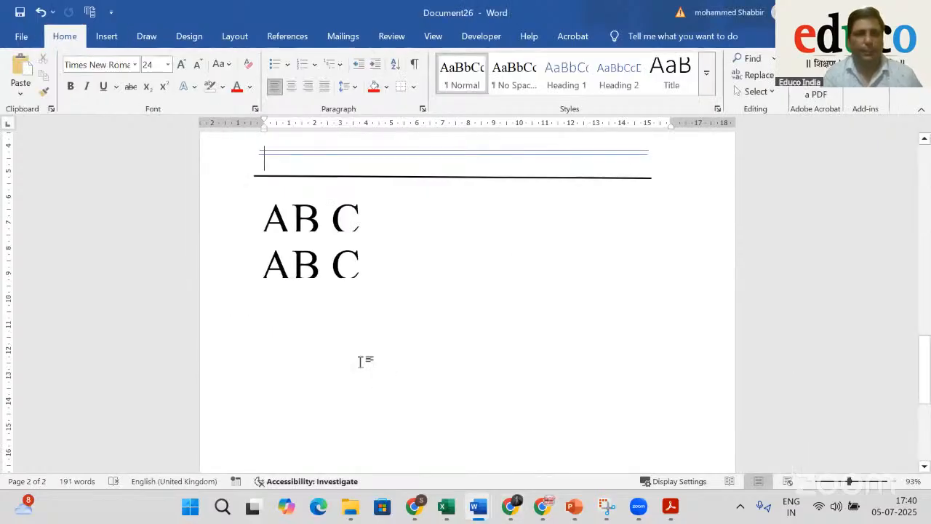
pyautogui.hotkey('ctrl', 'n')
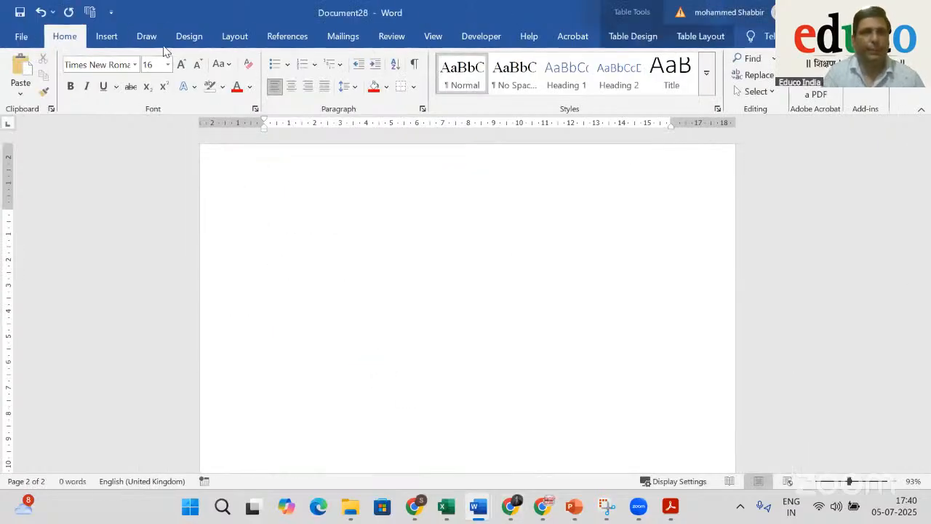
# Show the drawing ruler in the blank document and move it, kept at 45°, onto the page
pyautogui.click(146, 36)
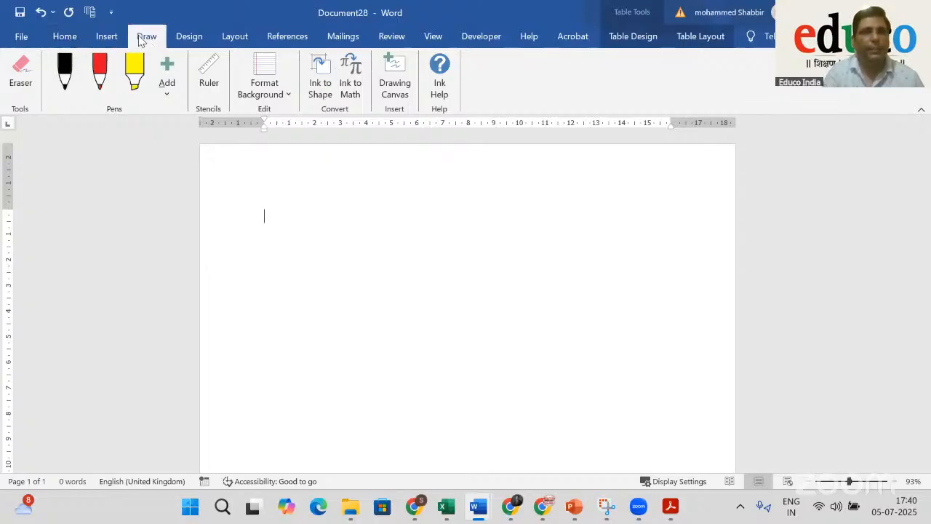
pyautogui.click(209, 69)
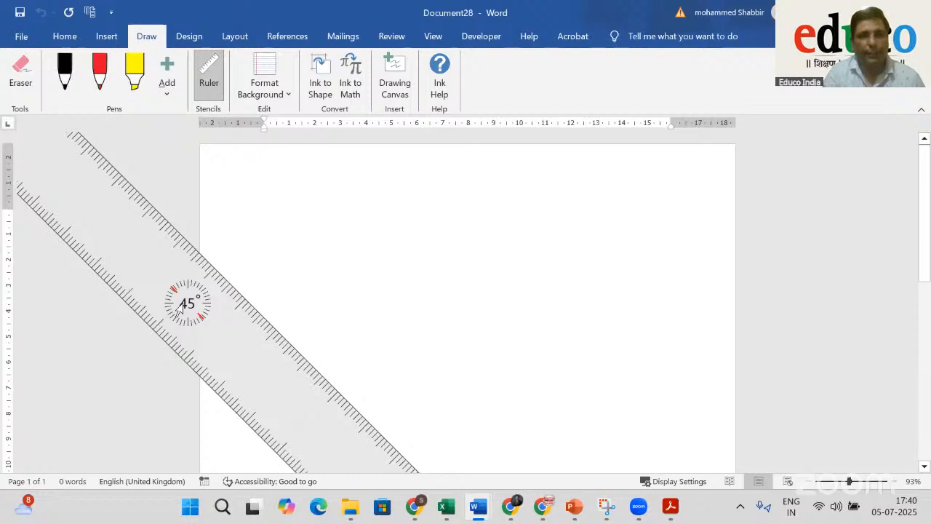
pyautogui.moveTo(237, 349); pyautogui.dragTo(429, 336)
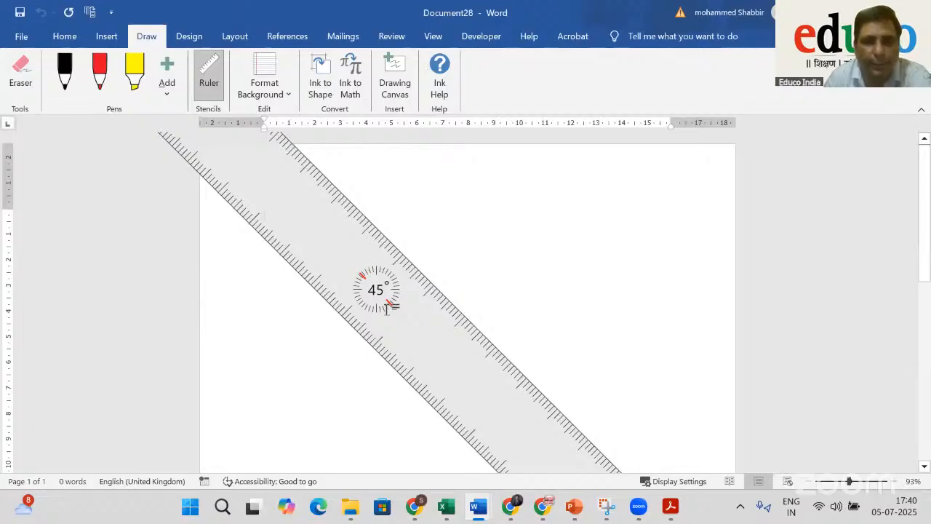
# Rotate the drawing ruler on the blank page to 90° so it stands upright
pyautogui.scroll(-14, 387, 307)
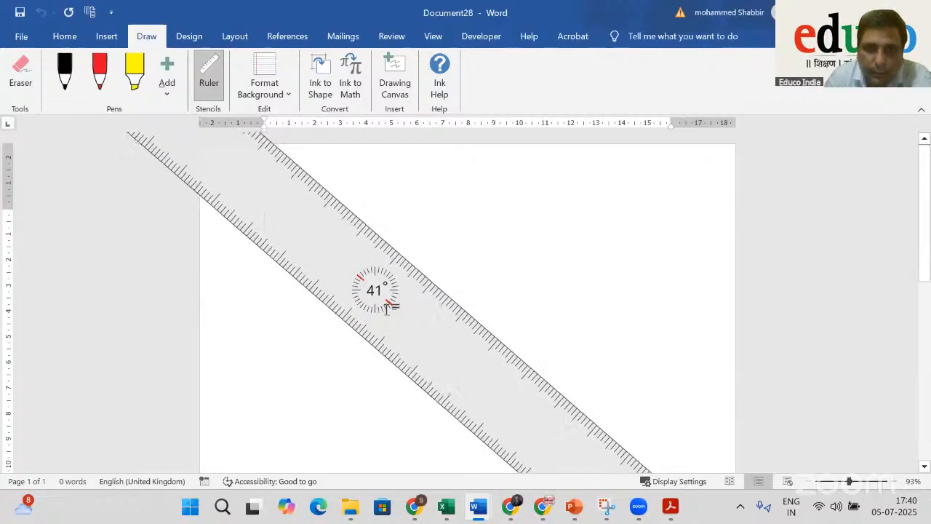
pyautogui.scroll(-20, 388, 306)
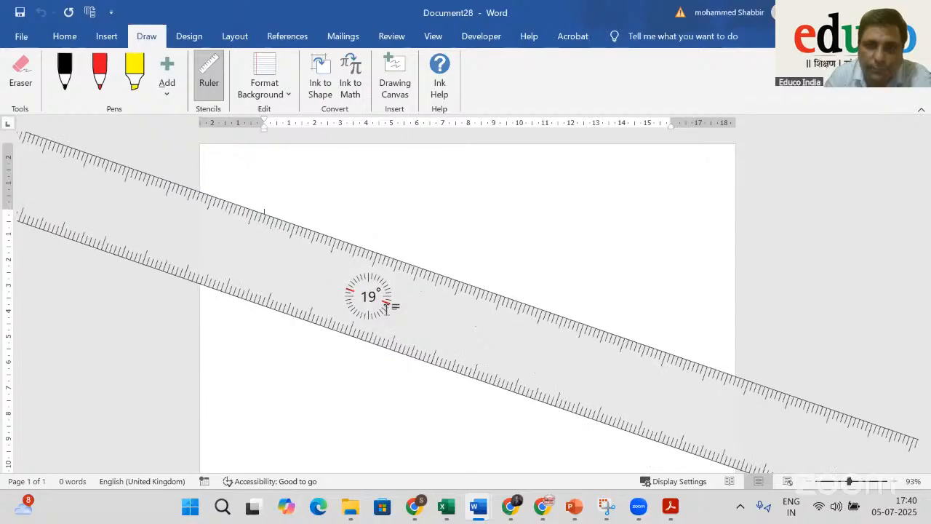
pyautogui.scroll(-20, 387, 307)
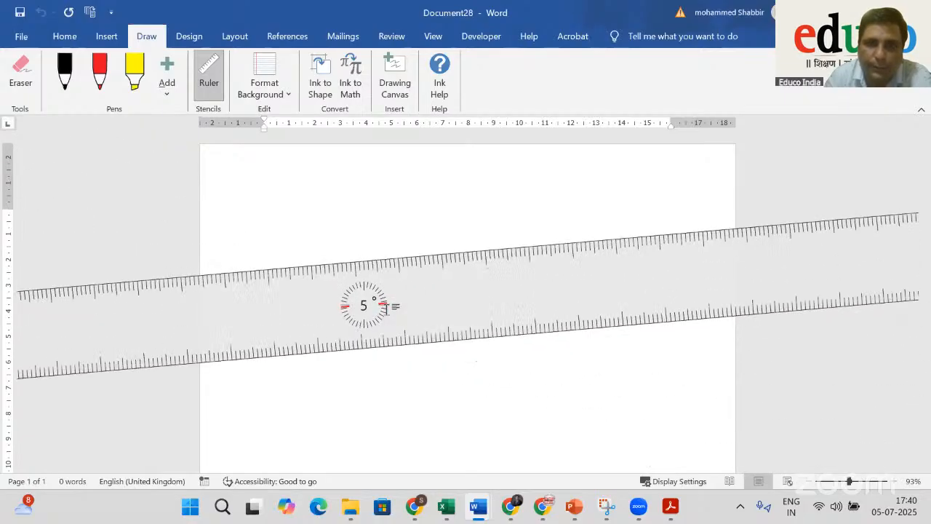
pyautogui.scroll(-20, 387, 307)
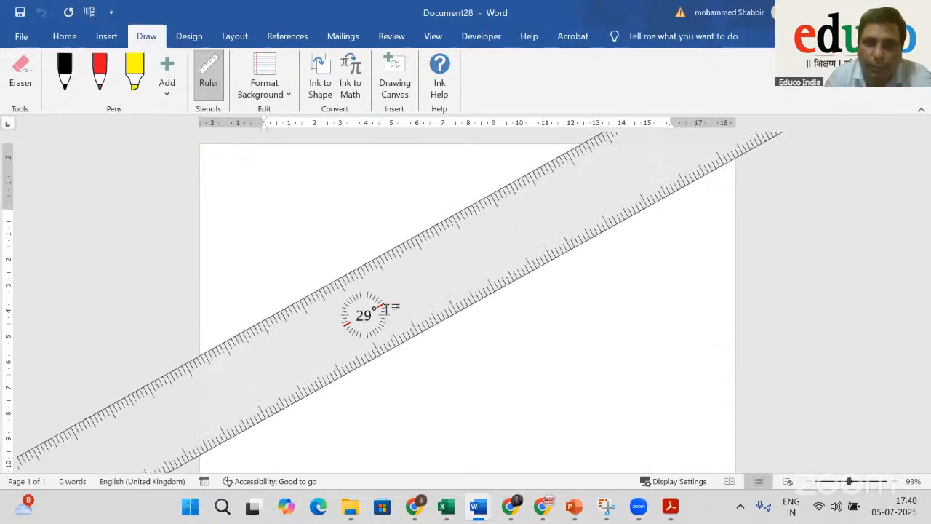
pyautogui.scroll(-20, 387, 307)
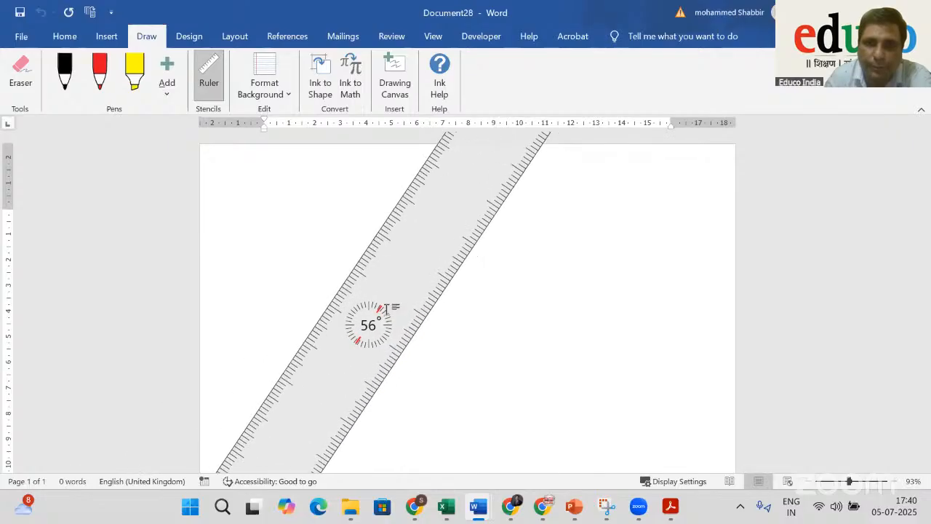
pyautogui.scroll(-19, 387, 307)
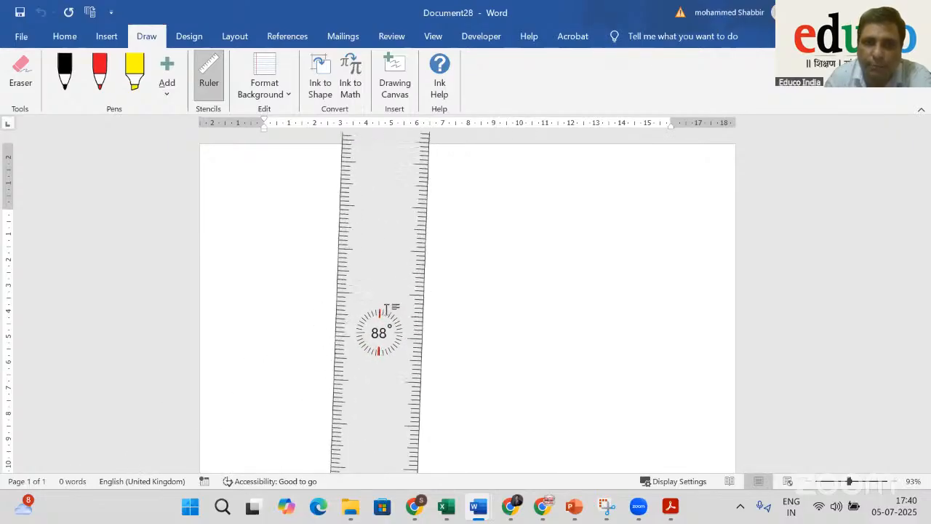
pyautogui.scroll(7, 387, 307)
pyautogui.scroll(-9, 387, 307)
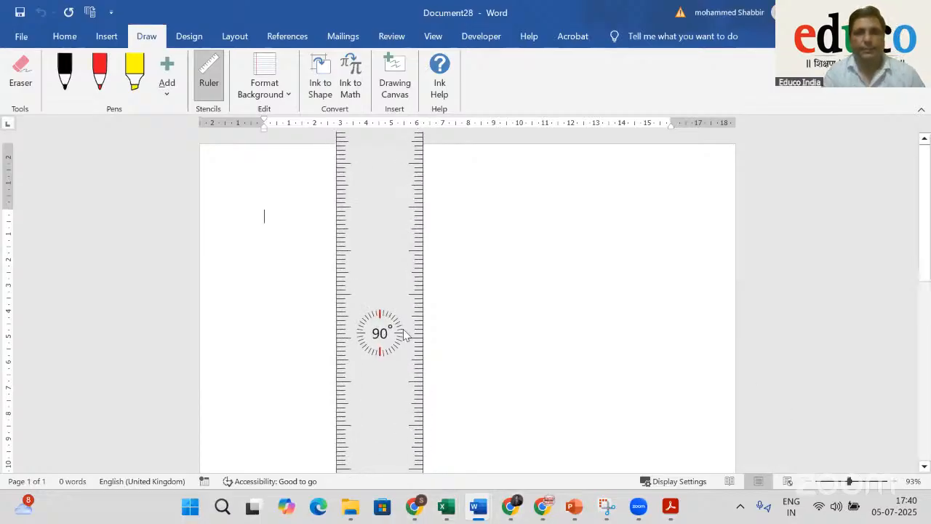
# Shift the upright ruler slightly left and draw a vertical black pen line about 4.5 cm long along its right edge
pyautogui.moveTo(389, 287); pyautogui.dragTo(348, 304)
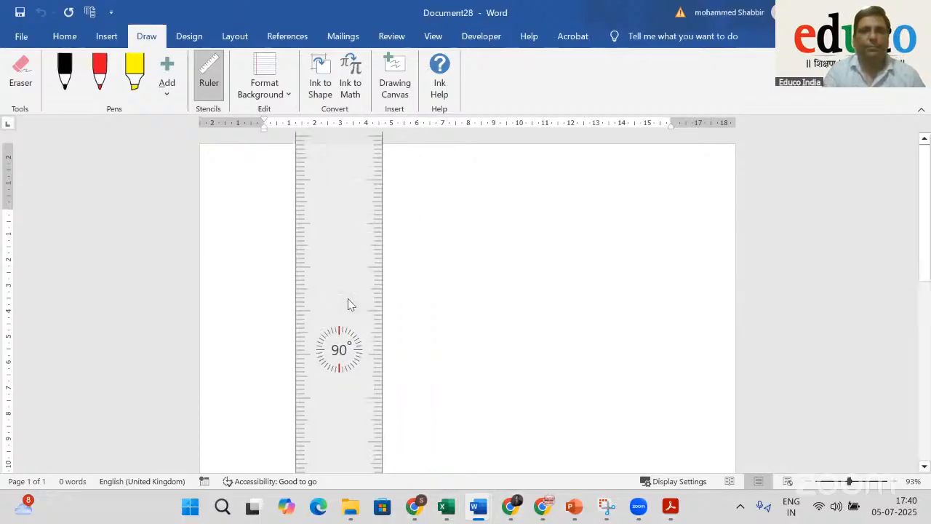
pyautogui.click(67, 73)
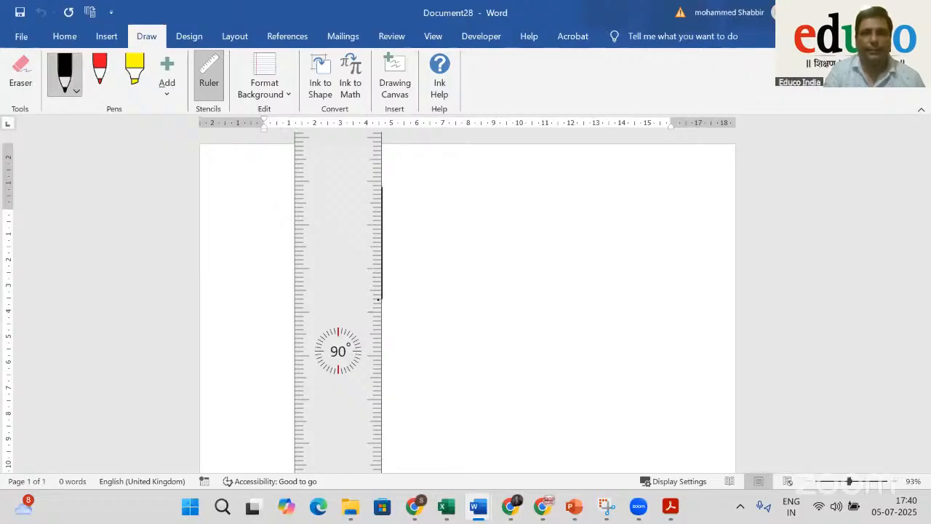
pyautogui.moveTo(378, 299); pyautogui.dragTo(378, 299)
# Rotate the ruler to 0° and draw a horizontal black line about 5.5 cm long rightward from the vertical line's lower end
pyautogui.scroll(-19, 343, 416)
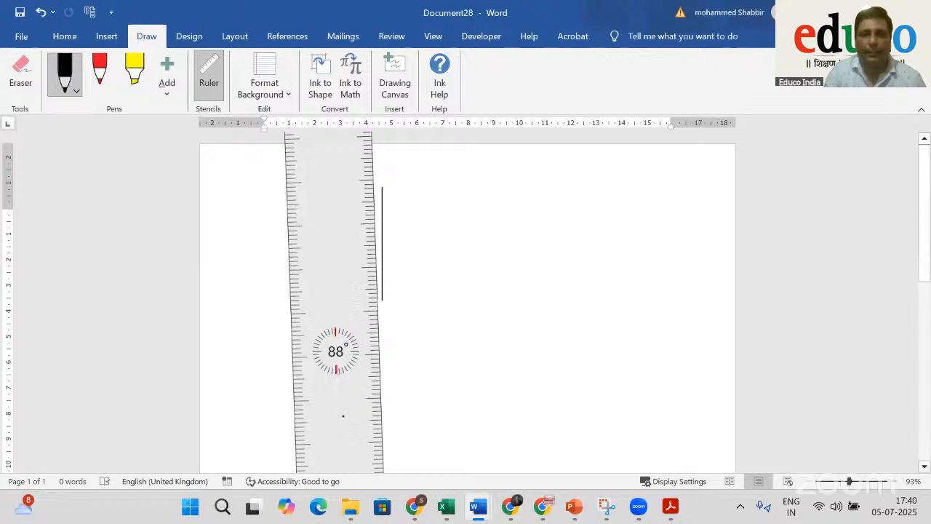
pyautogui.scroll(-20, 344, 416)
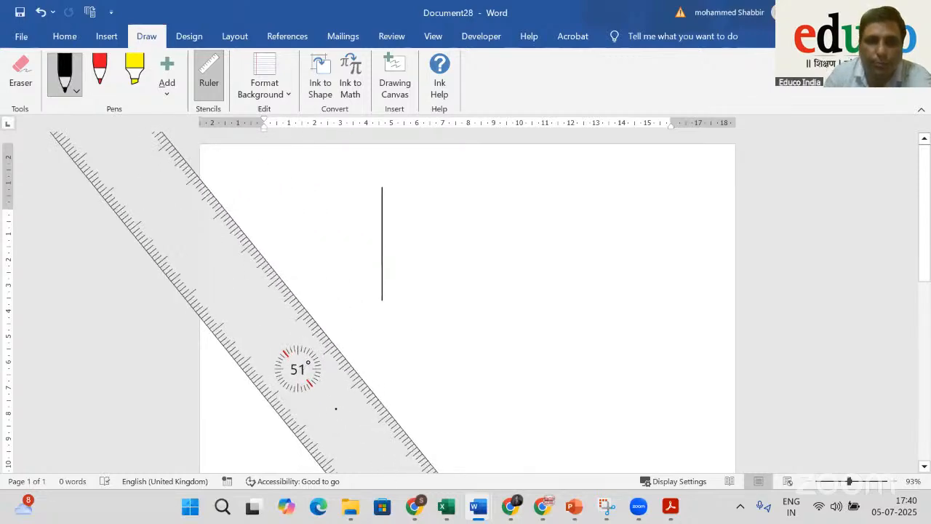
pyautogui.scroll(-20, 336, 408)
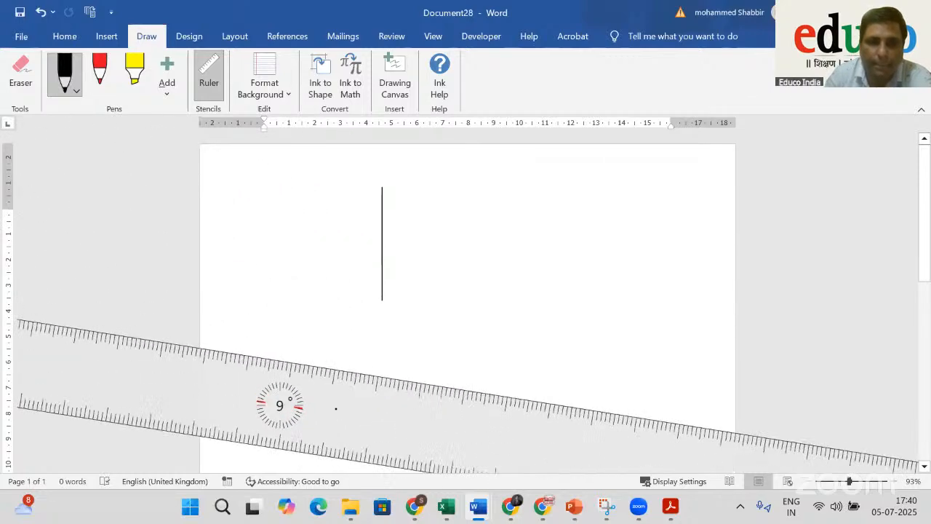
pyautogui.moveTo(336, 409); pyautogui.dragTo(472, 343)
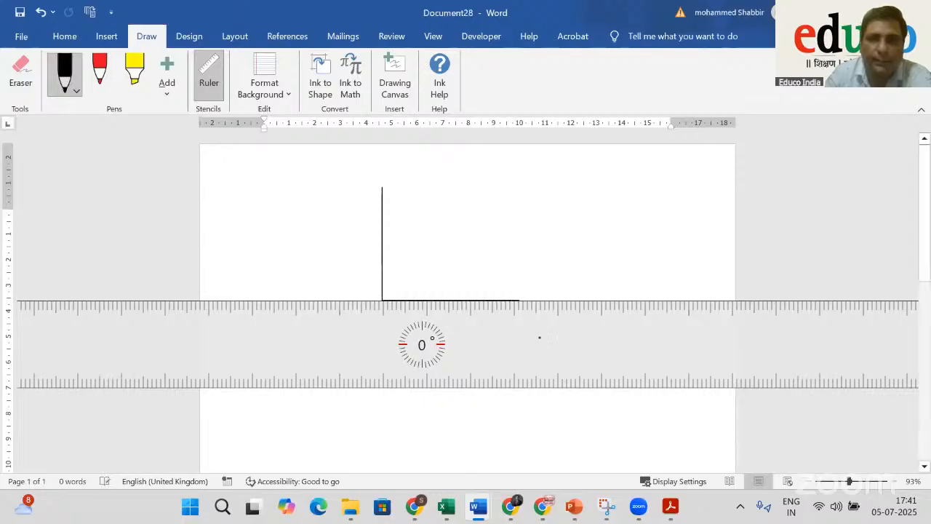
# Move the ruler down clear of the L-shaped lines and rotate it to 71°
pyautogui.moveTo(538, 337); pyautogui.dragTo(543, 429)
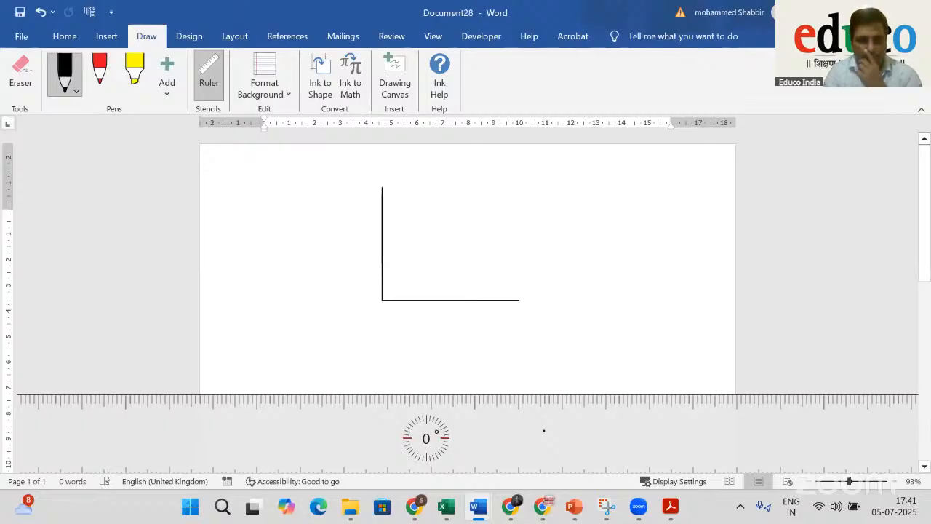
pyautogui.scroll(-20, 530, 431)
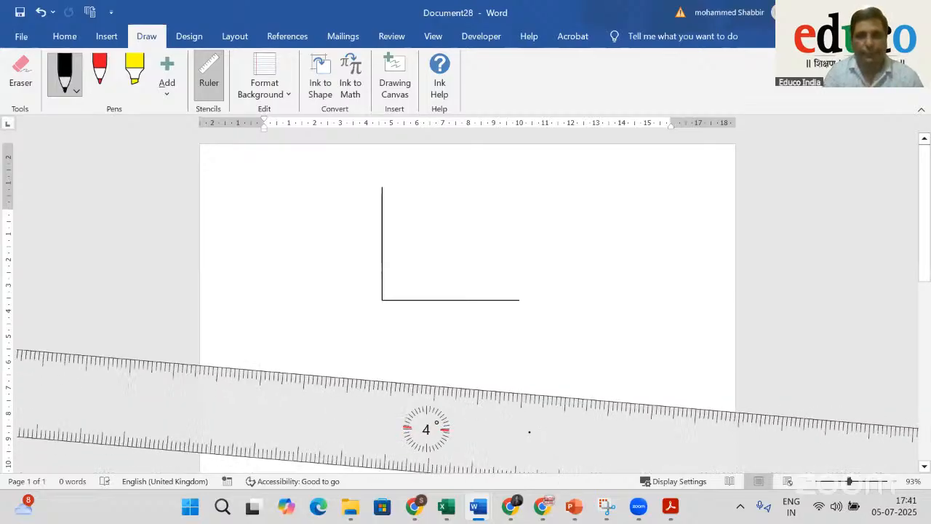
pyautogui.scroll(-20, 529, 434)
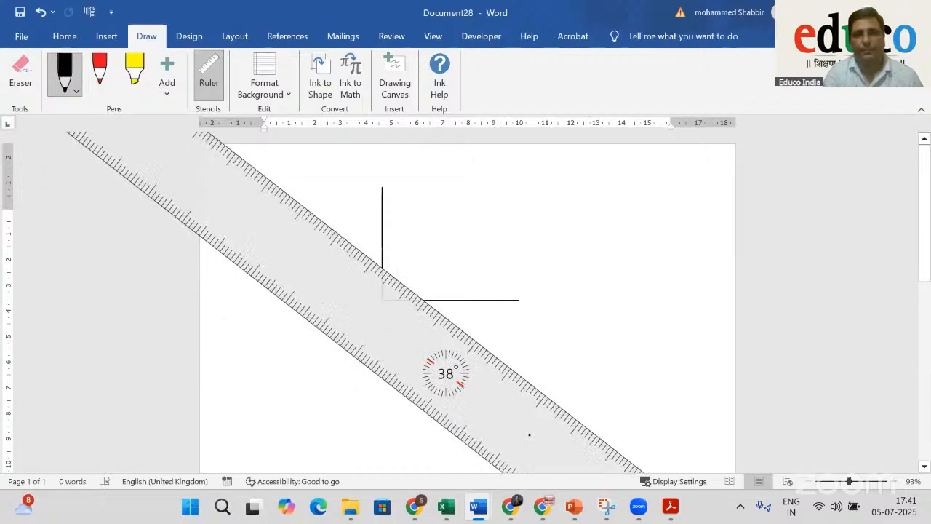
pyautogui.scroll(-20, 529, 433)
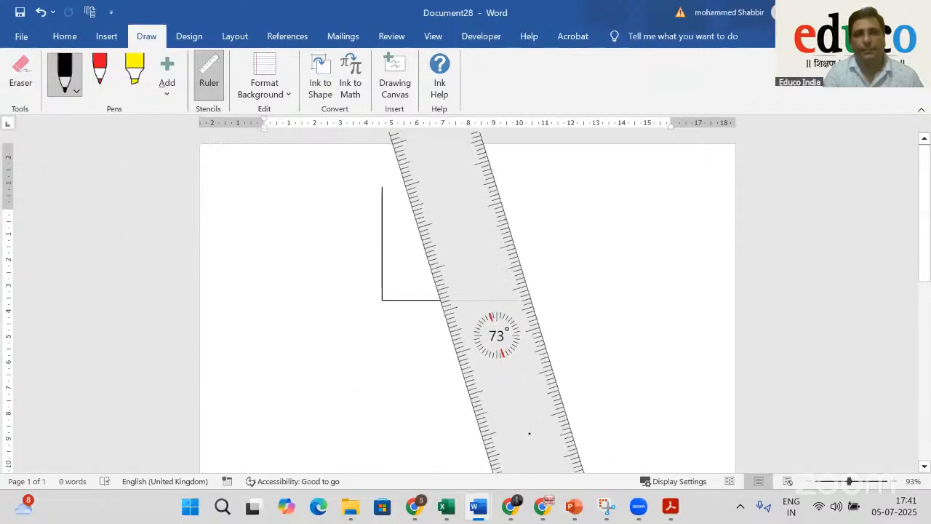
pyautogui.scroll(5, 529, 434)
pyautogui.scroll(11, 529, 433)
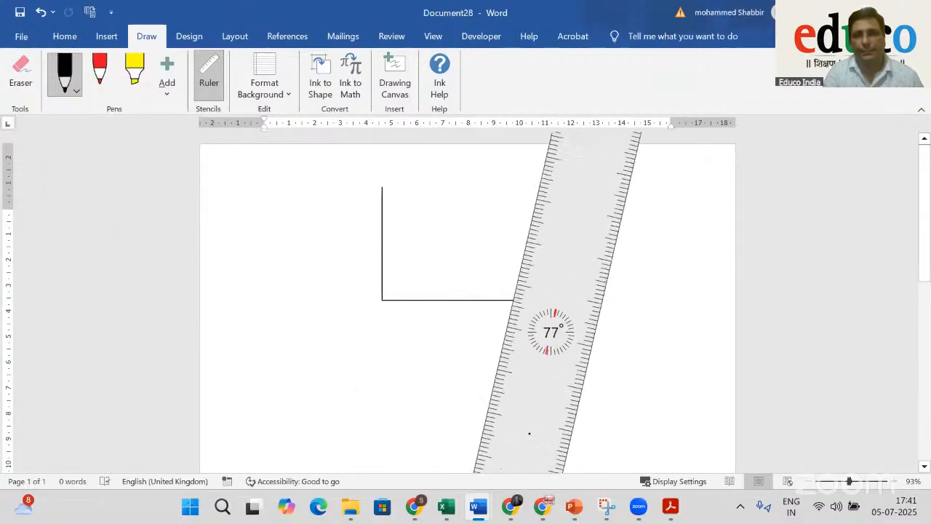
pyautogui.scroll(2, 529, 434)
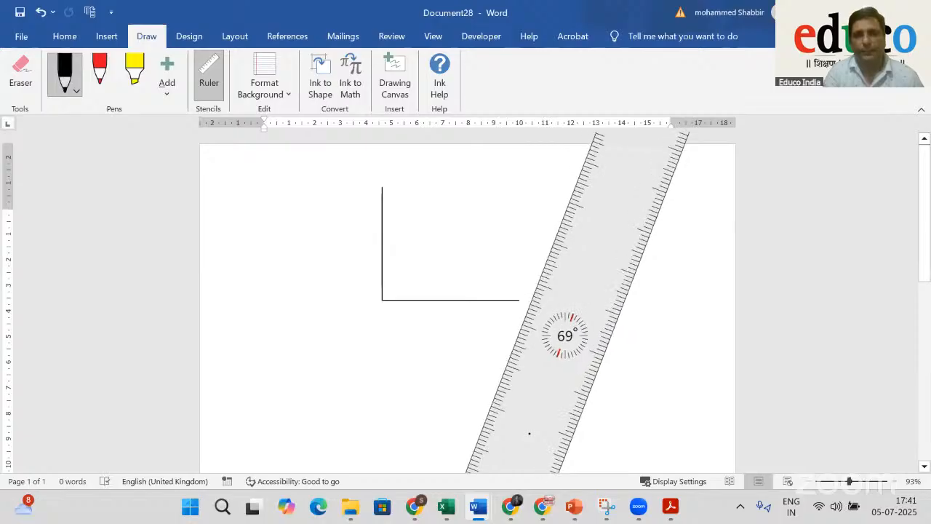
pyautogui.scroll(-5, 529, 434)
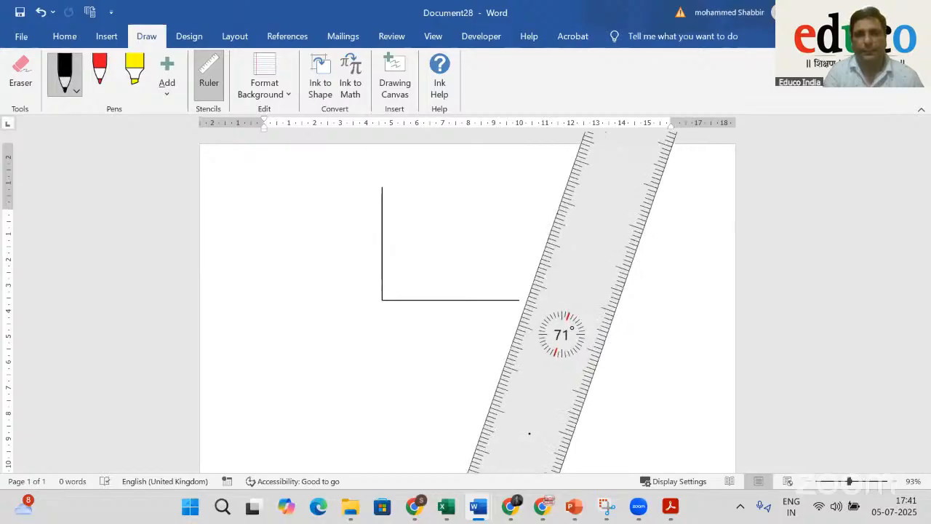
# Move the ruler left over the horizontal line and set its angle to 45°
pyautogui.moveTo(558, 358); pyautogui.dragTo(451, 325)
pyautogui.scroll(3, 444, 345)
pyautogui.scroll(10, 443, 344)
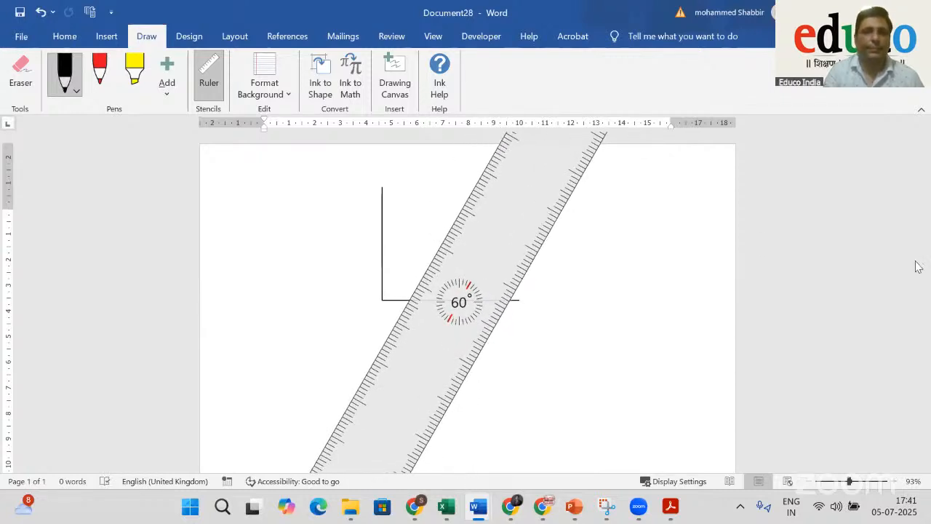
pyautogui.scroll(-10, 477, 323)
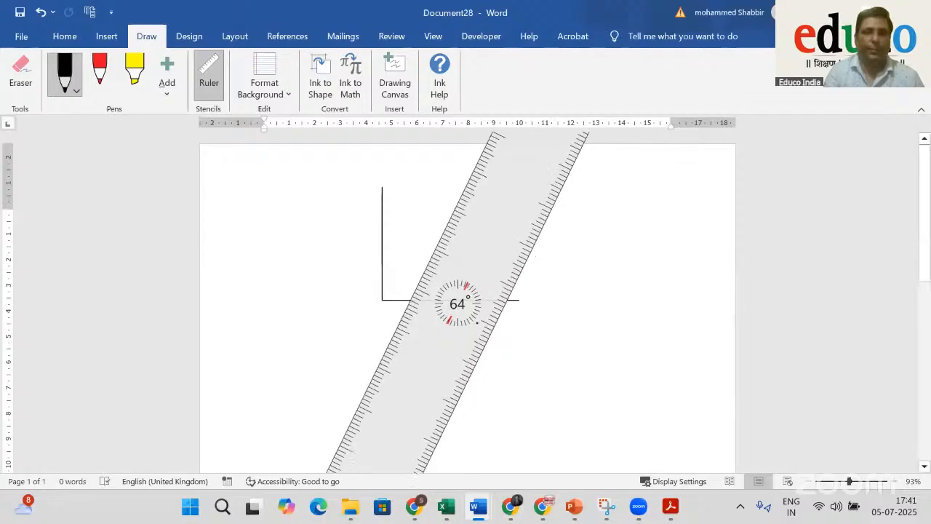
pyautogui.scroll(-12, 477, 322)
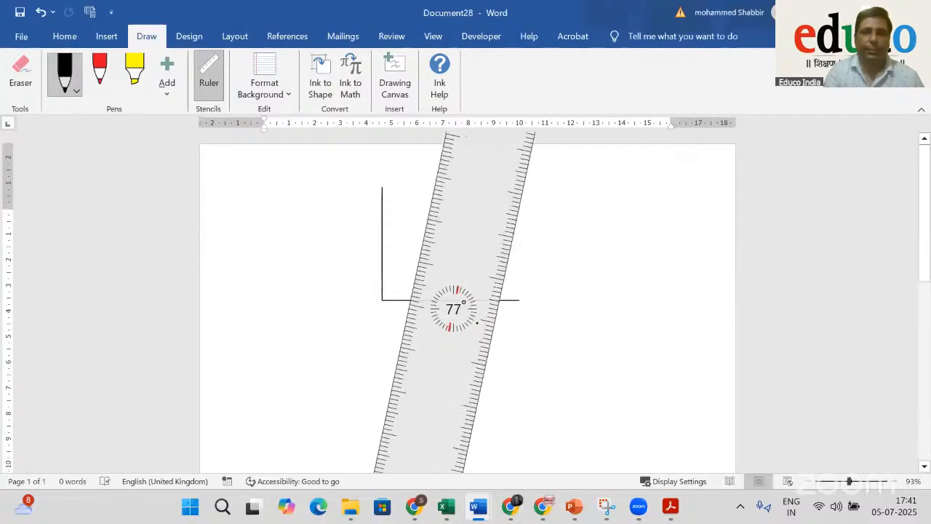
pyautogui.scroll(-2, 477, 322)
pyautogui.scroll(20, 477, 322)
pyautogui.scroll(17, 478, 323)
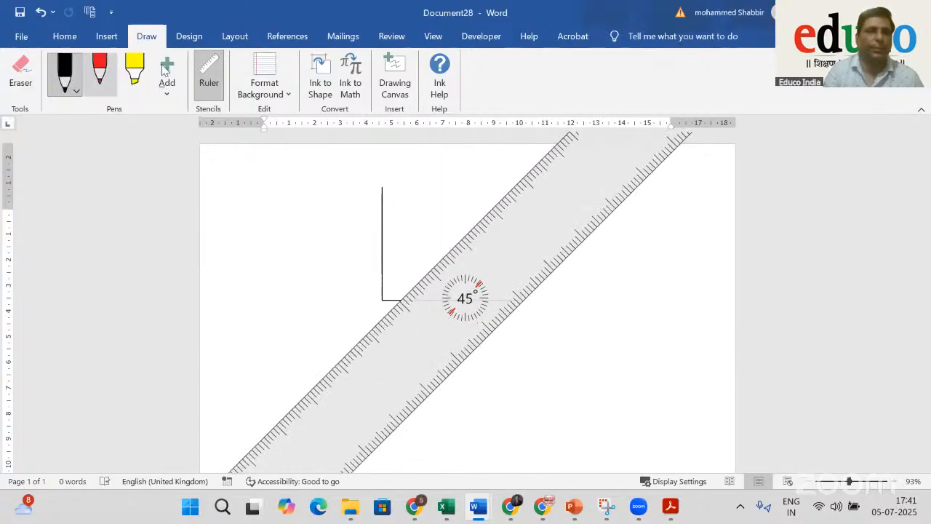
# Draw a diagonal black pen line about 5 cm long along the 45° ruler's lower edge, below the L shape
pyautogui.click(61, 81)
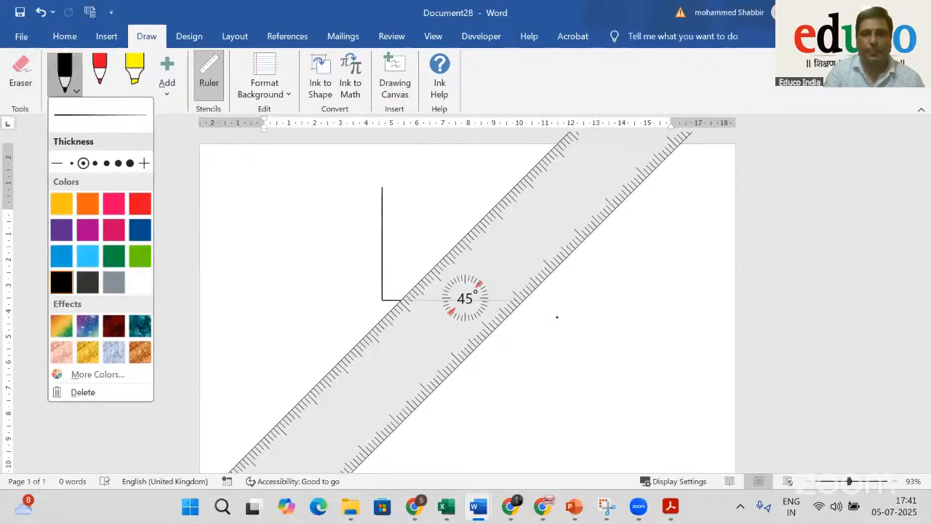
pyautogui.click(494, 331)
pyautogui.moveTo(494, 331); pyautogui.dragTo(427, 389)
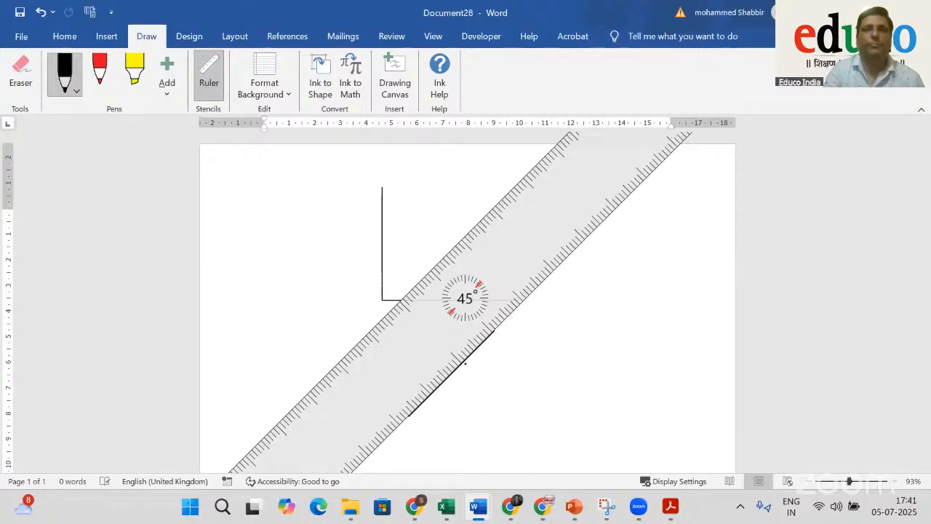
# Rotate the ruler to 0°, align it with the diagonal's lower end and draw a horizontal line about 5.5 cm long rightward from there
pyautogui.scroll(20, 403, 372)
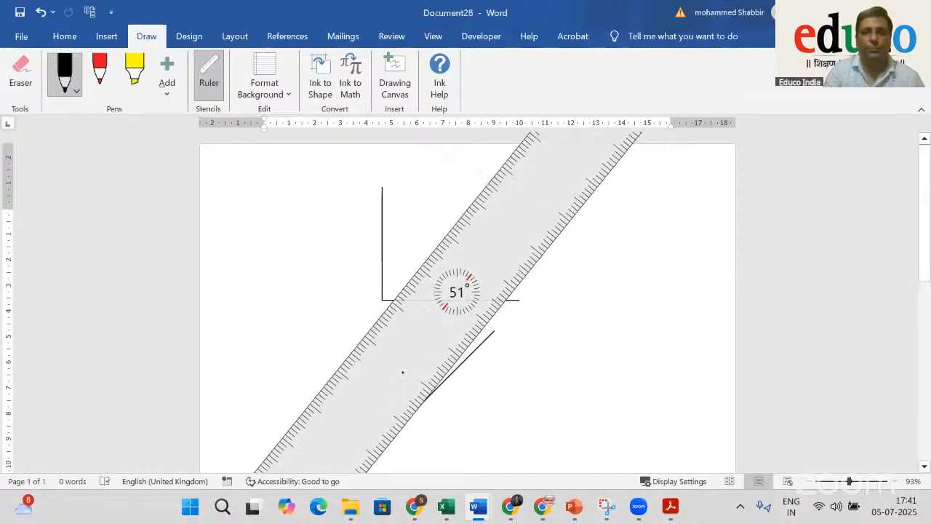
pyautogui.scroll(20, 403, 373)
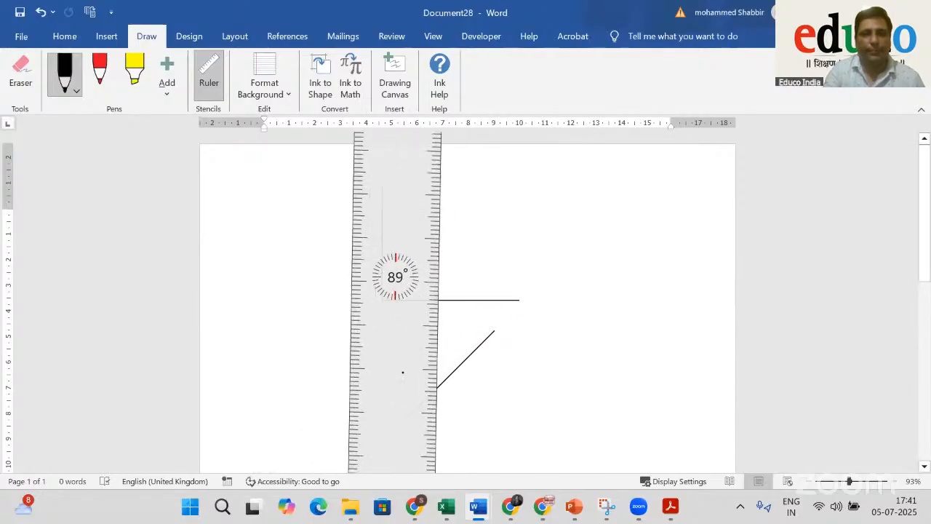
pyautogui.scroll(20, 403, 372)
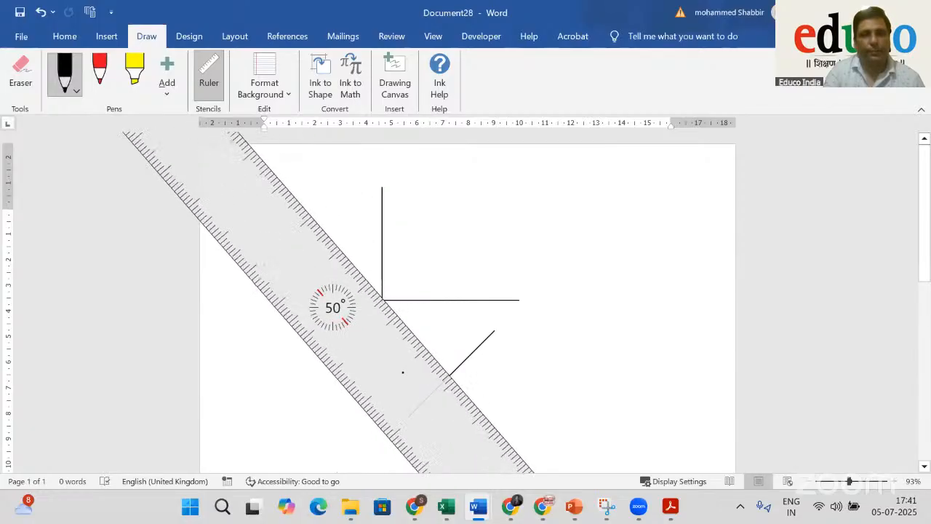
pyautogui.scroll(20, 403, 372)
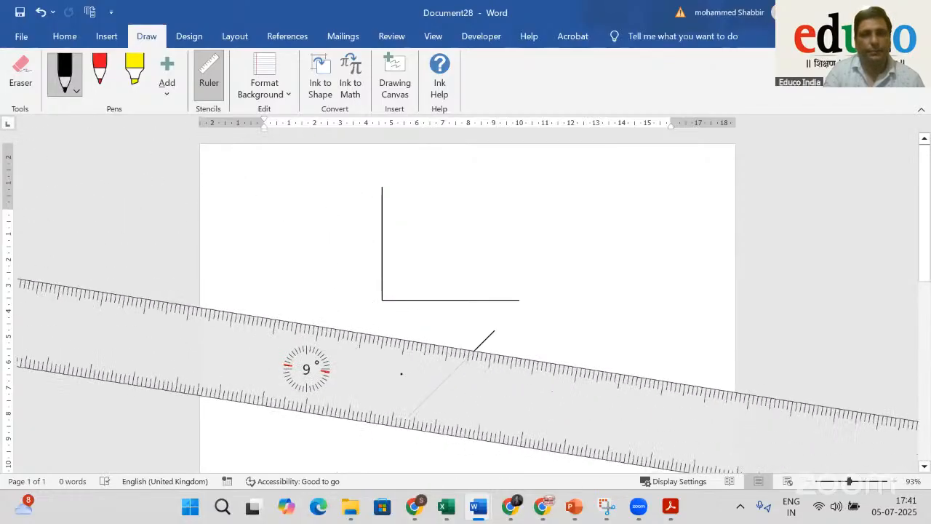
pyautogui.scroll(1, 401, 374)
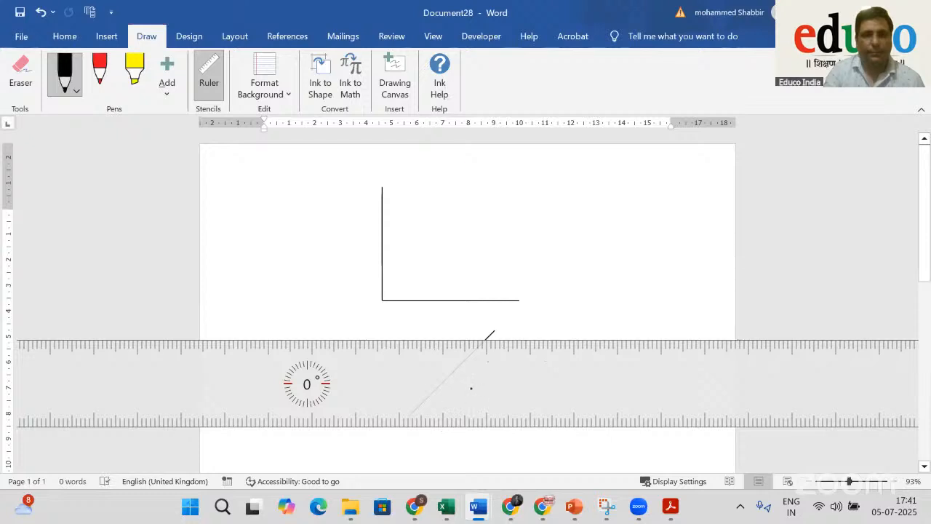
pyautogui.moveTo(471, 388); pyautogui.dragTo(523, 465)
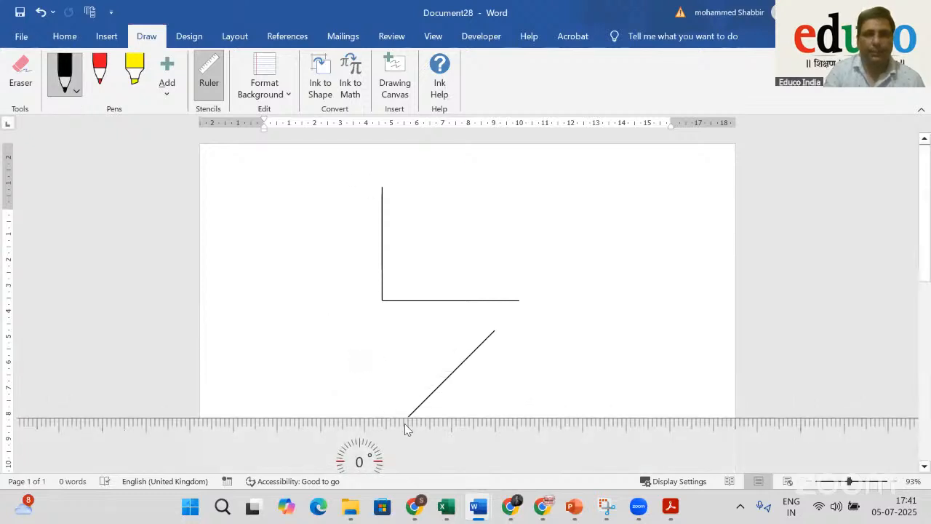
pyautogui.moveTo(408, 421); pyautogui.dragTo(555, 414)
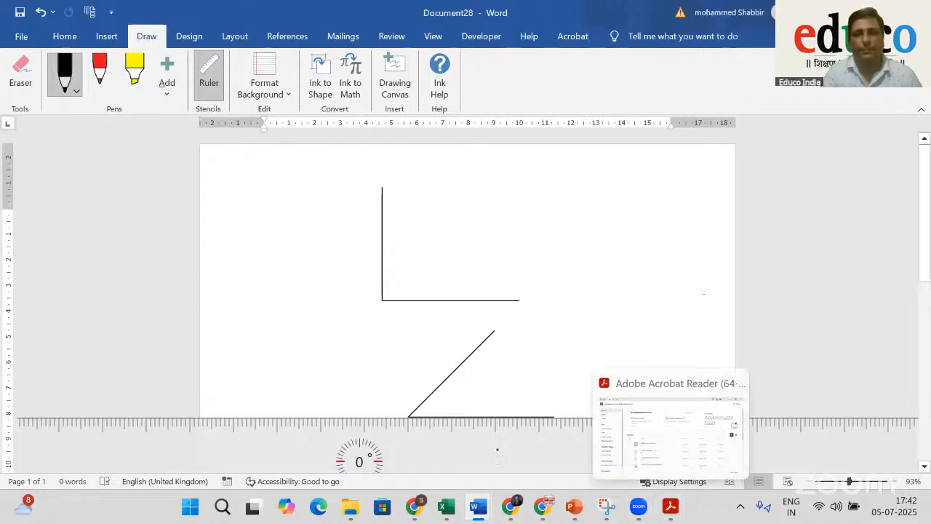
# Move the ruler off the 45° angle, rotate it to 74°, then hide it and stop drawing with the pen
pyautogui.moveTo(483, 458); pyautogui.dragTo(461, 489)
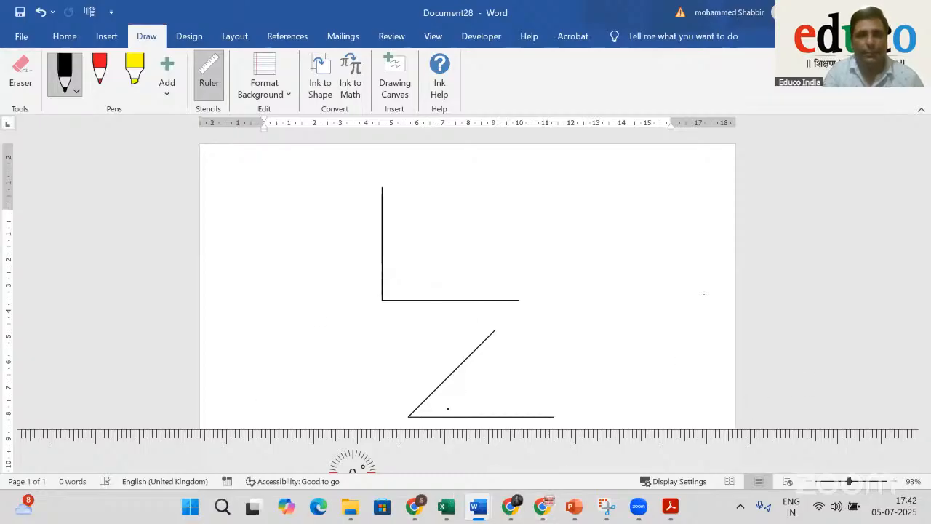
pyautogui.scroll(-12, 395, 454)
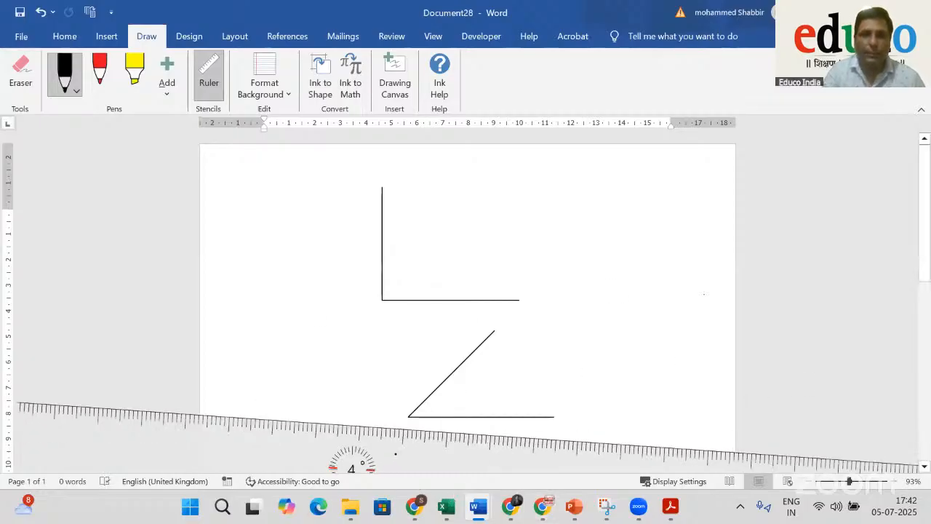
pyautogui.moveTo(347, 470); pyautogui.dragTo(345, 351)
pyautogui.scroll(-20, 345, 350)
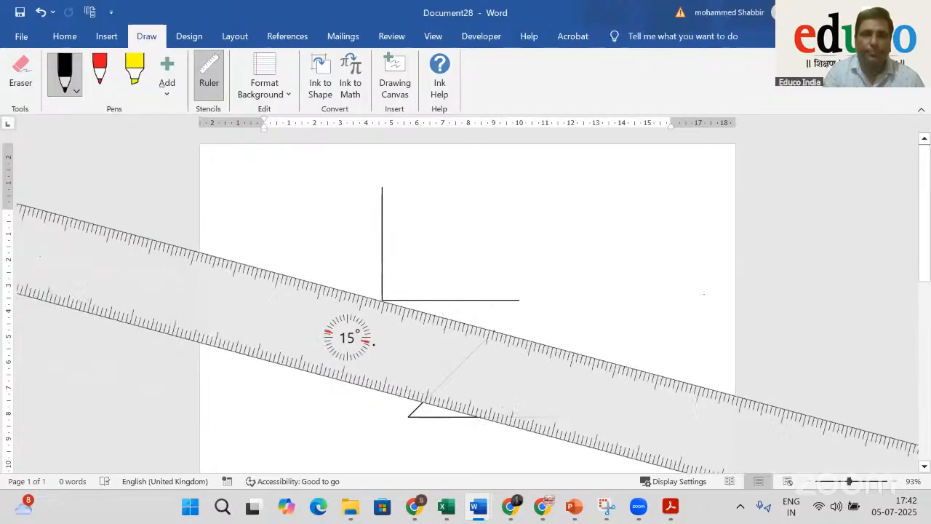
pyautogui.scroll(-20, 374, 347)
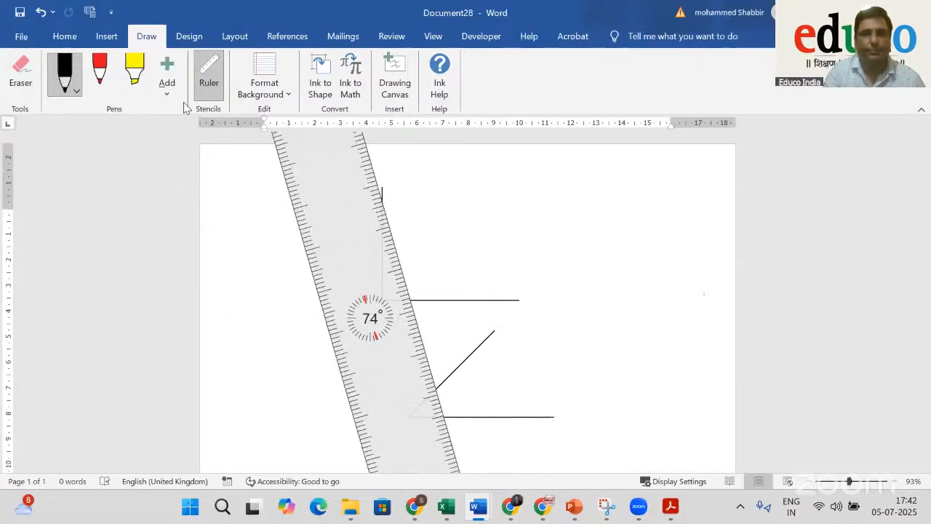
pyautogui.click(209, 76)
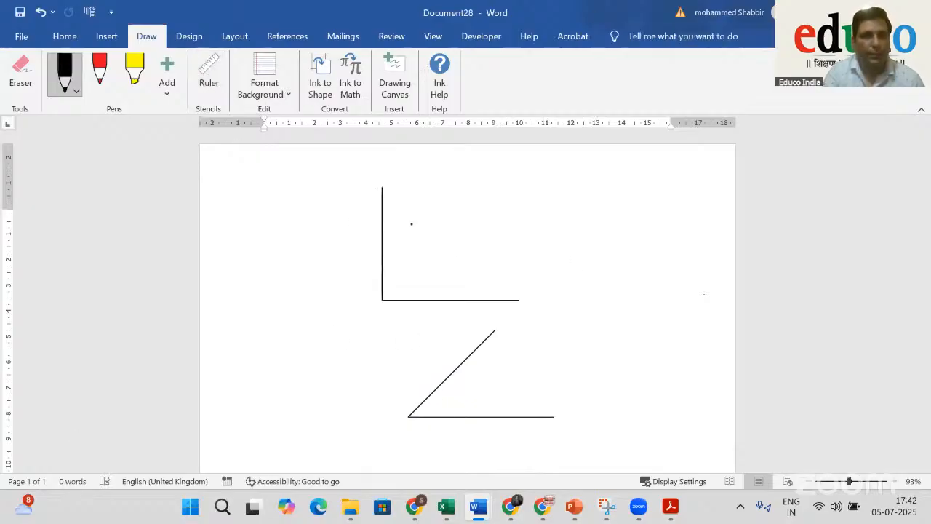
pyautogui.click(64, 36)
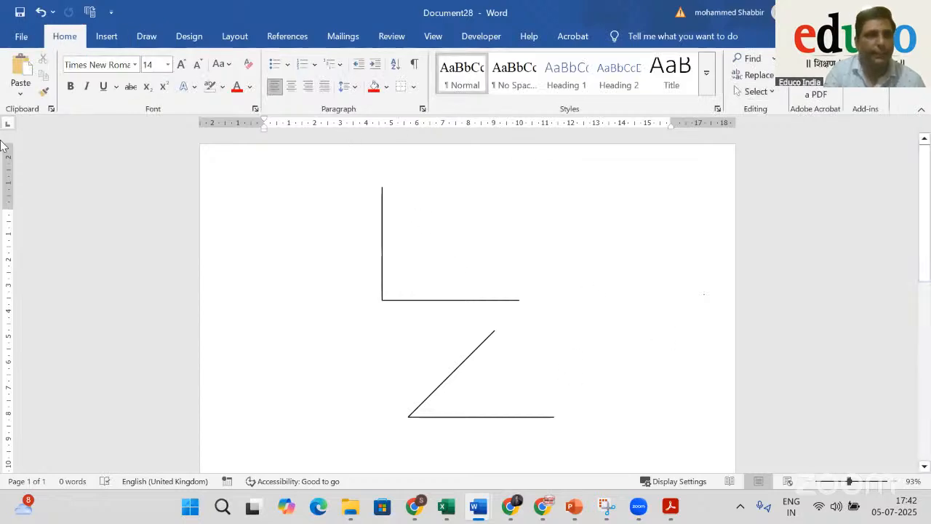
# Insert an Arc shape about 2.25 cm wide centred on the L shape's corner, spanning from its vertical to its horizontal line
pyautogui.click(107, 36)
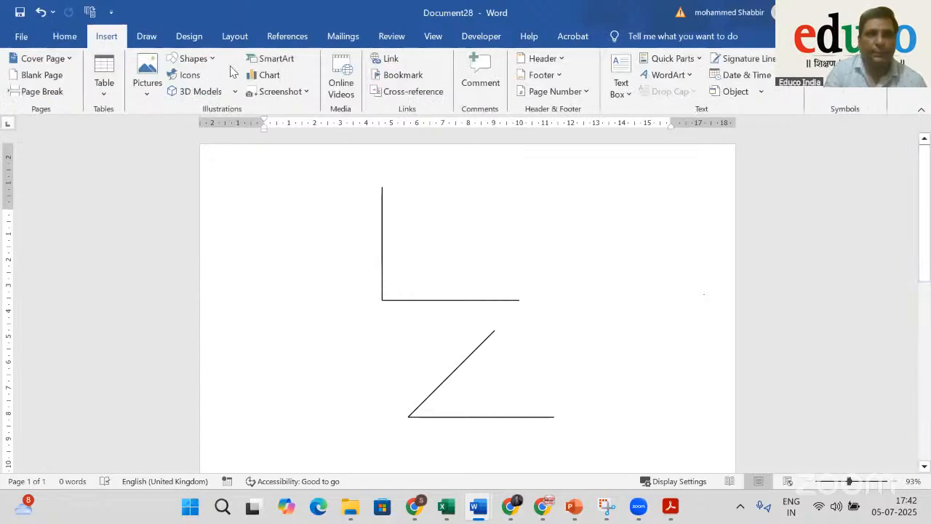
pyautogui.click(194, 58)
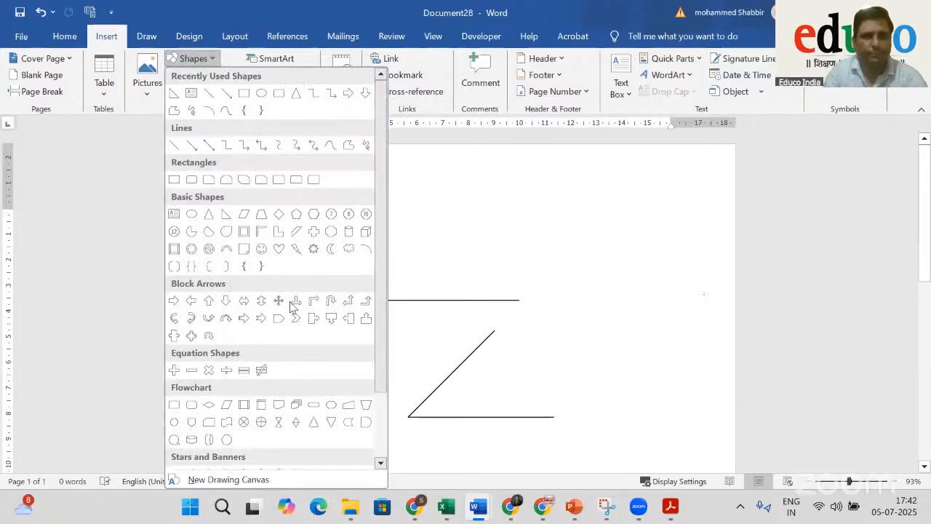
pyautogui.click(366, 250)
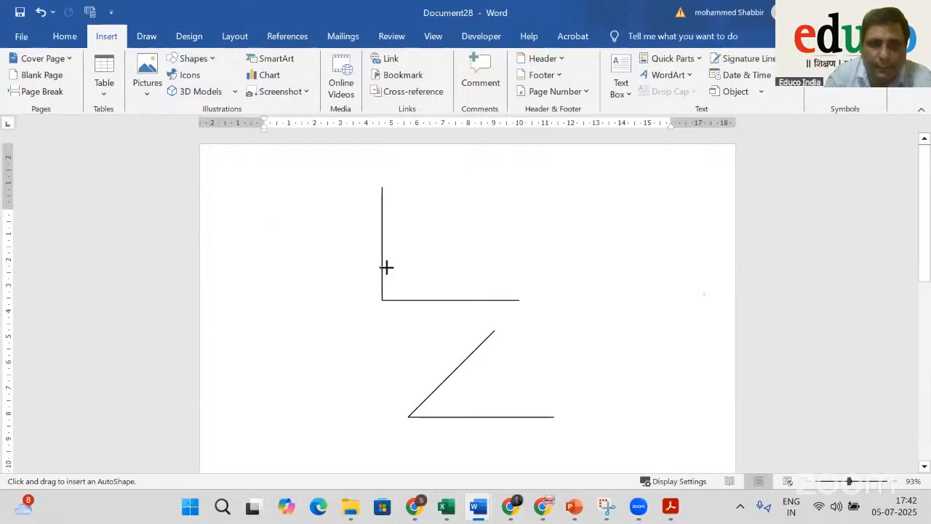
pyautogui.moveTo(382, 267); pyautogui.dragTo(424, 318)
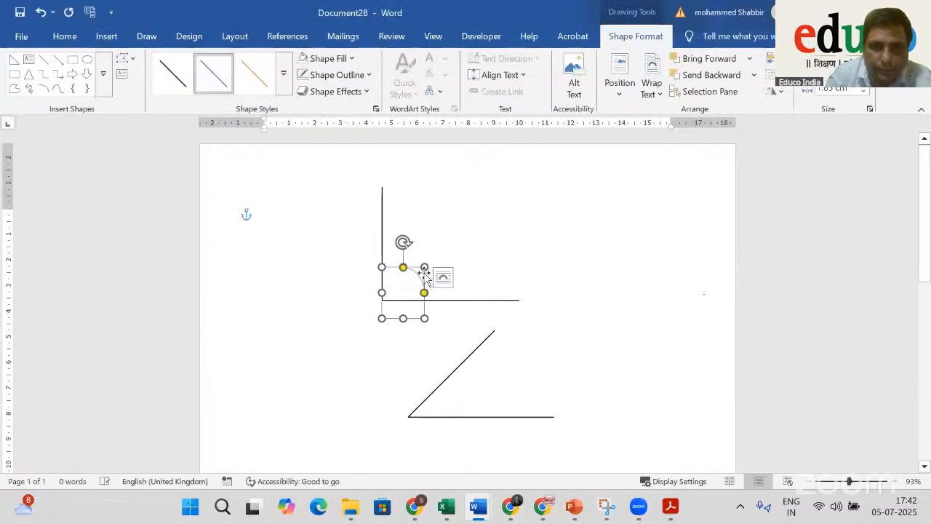
pyautogui.moveTo(428, 269); pyautogui.dragTo(400, 281)
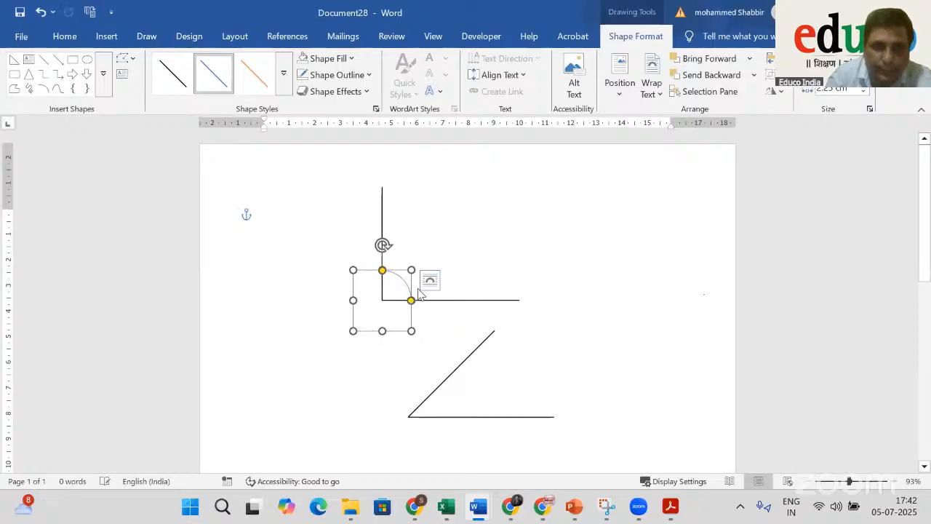
# Apply the medium-weight solid black theme line style to the arc in the right angle
pyautogui.click(173, 73)
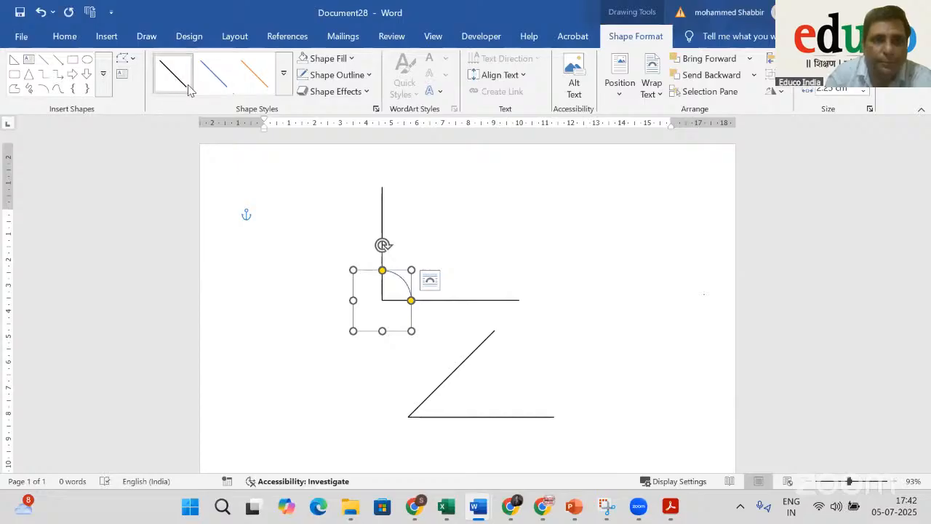
pyautogui.click(283, 72)
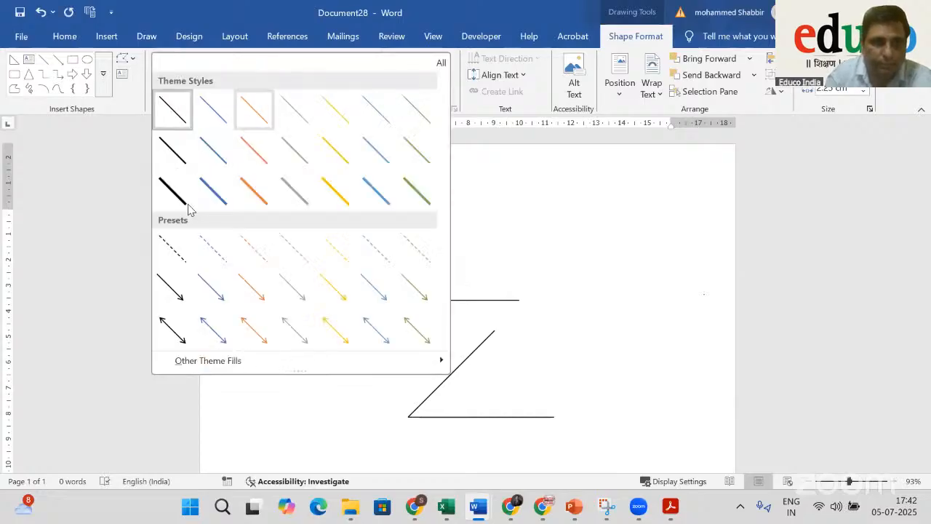
pyautogui.click(182, 167)
pyautogui.click(636, 287)
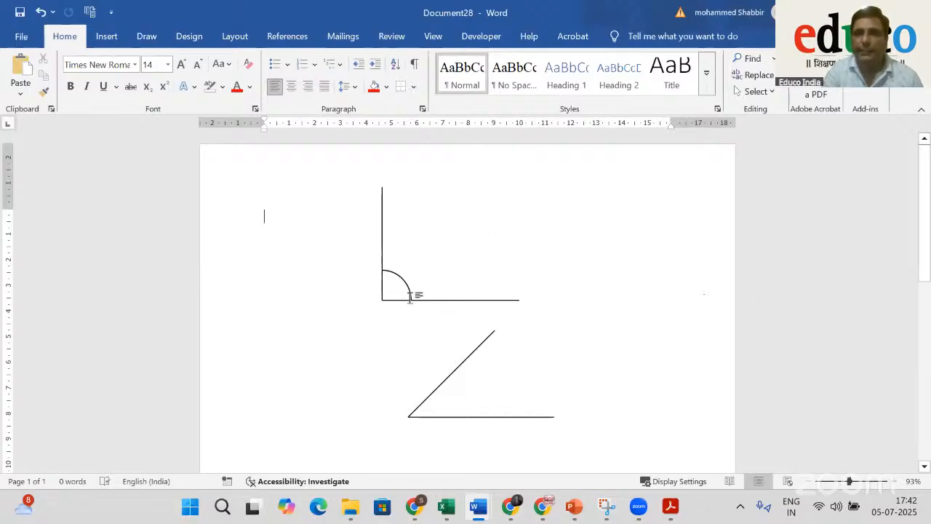
# Draw a text box about 1.42 cm wide inside the right angle, above the arc, and enter 90 in it
pyautogui.click(109, 39)
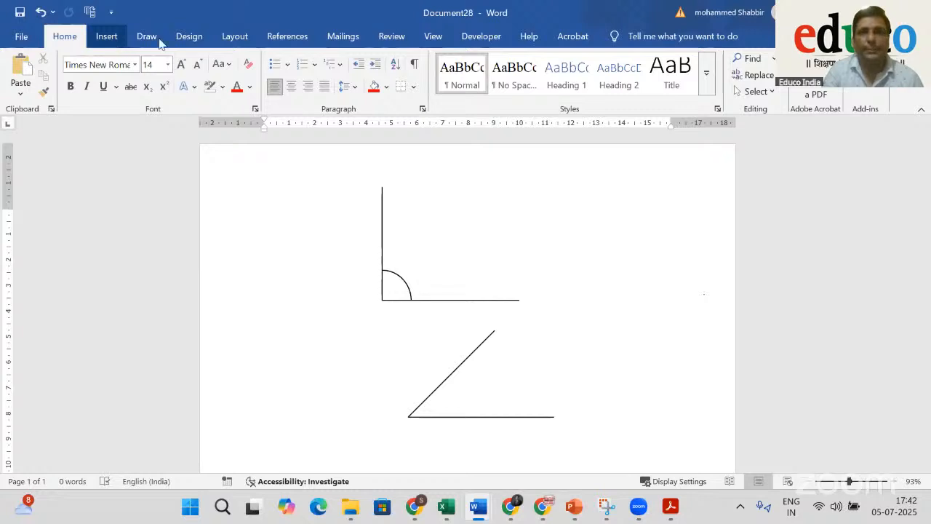
pyautogui.click(619, 78)
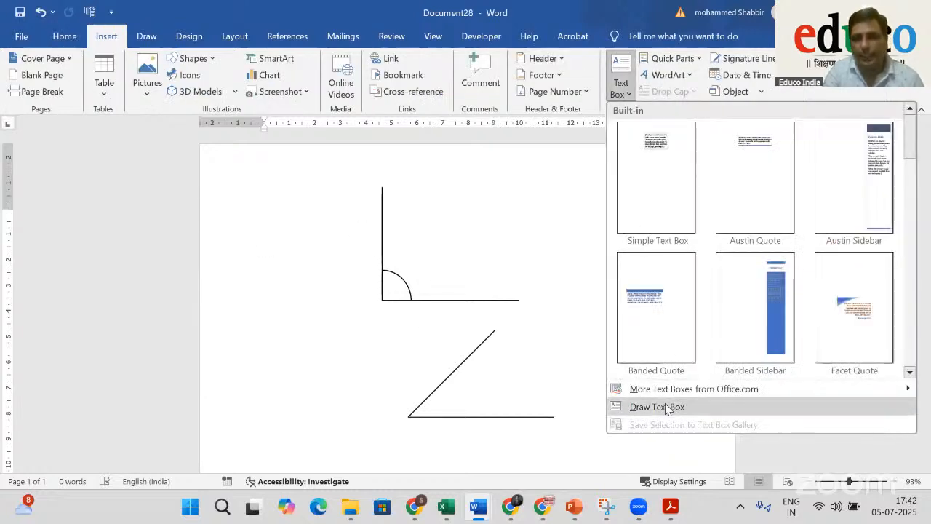
pyautogui.click(656, 407)
pyautogui.moveTo(411, 214); pyautogui.dragTo(447, 241)
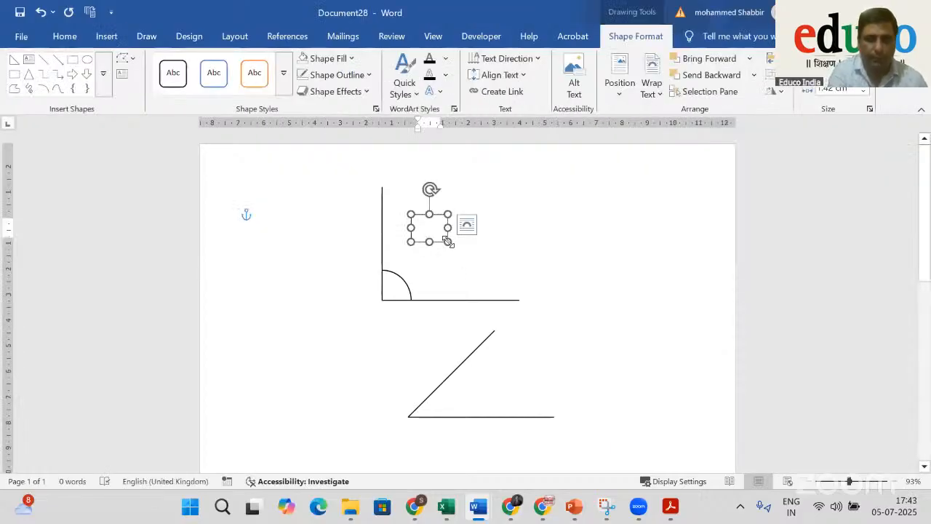
pyautogui.write('90')
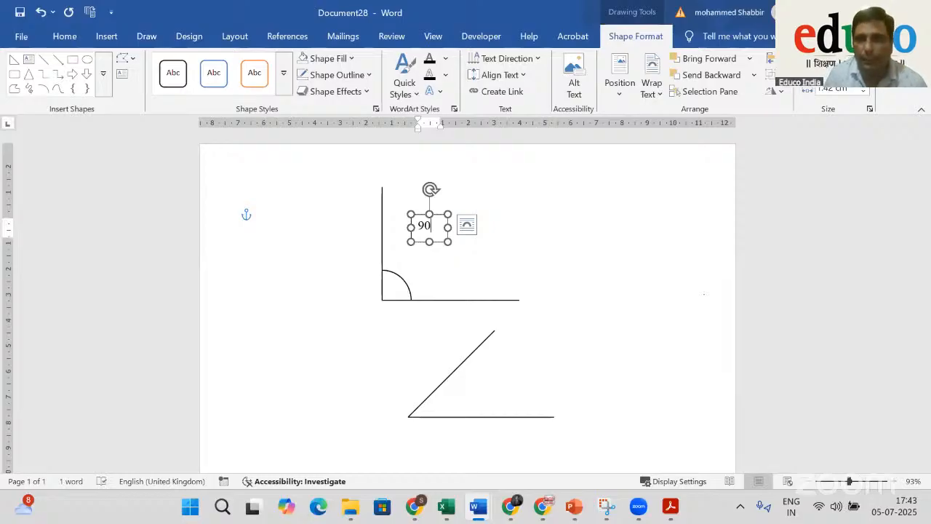
# Insert the Ring Above symbol (character code 02DA, Work Sans font) after 90 in the text box
pyautogui.click(106, 36)
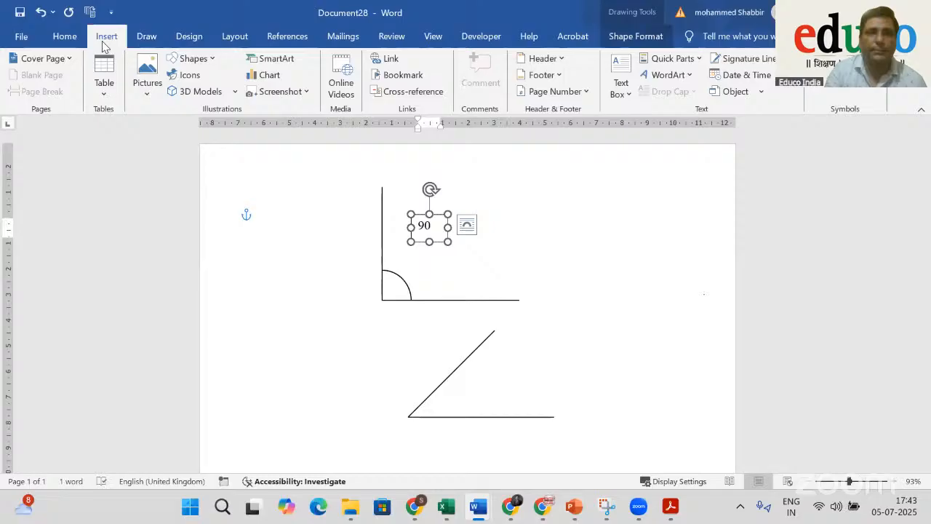
pyautogui.click(864, 86)
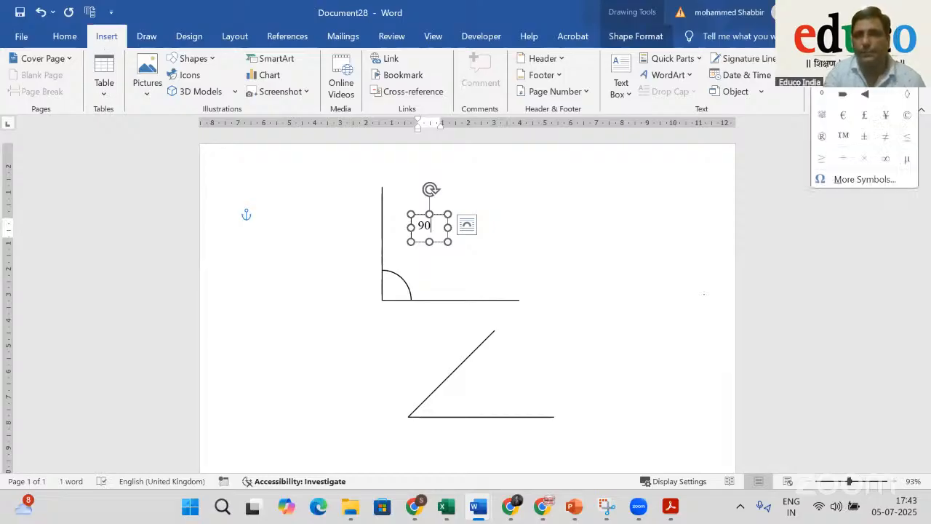
pyautogui.click(863, 179)
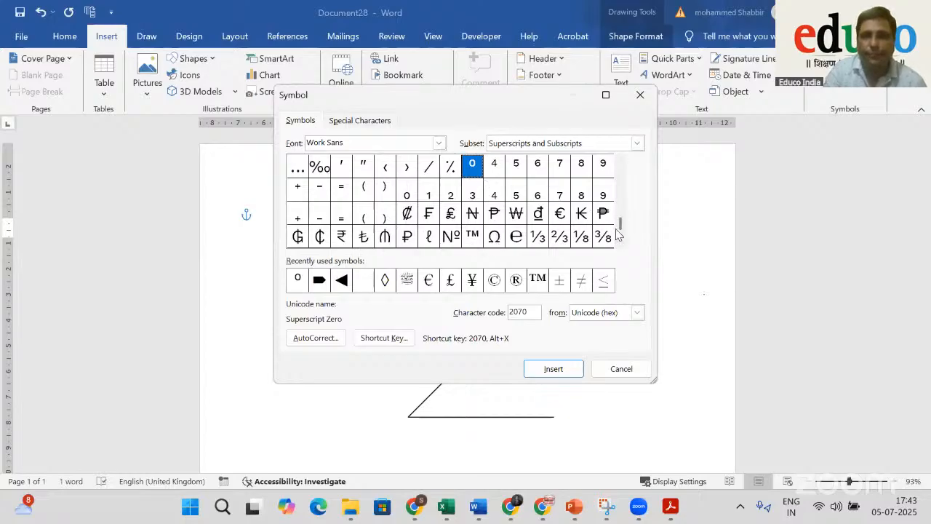
pyautogui.moveTo(617, 231); pyautogui.dragTo(619, 208)
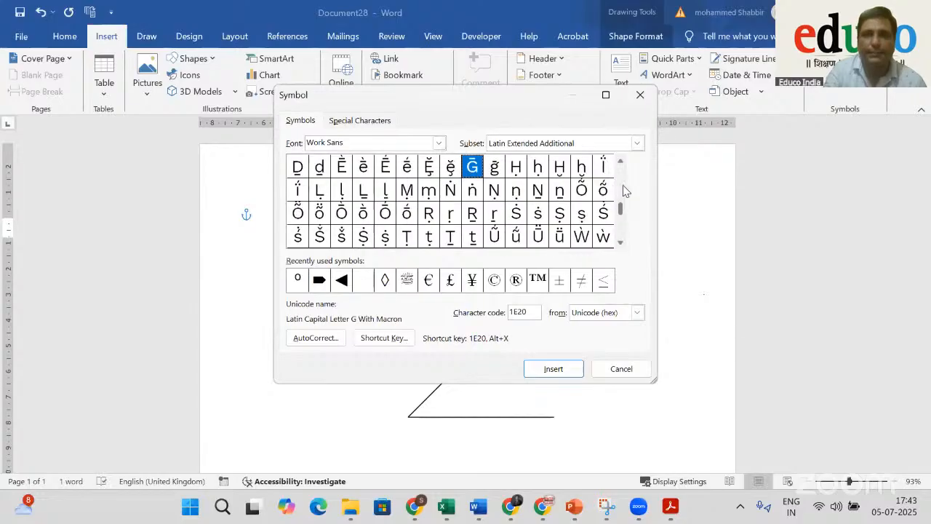
pyautogui.click(624, 191)
pyautogui.click(496, 194)
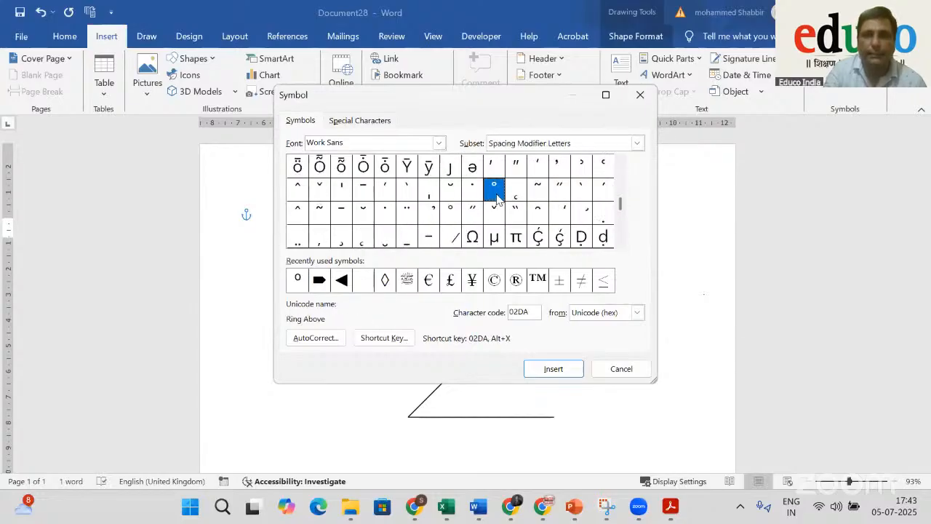
pyautogui.click(568, 369)
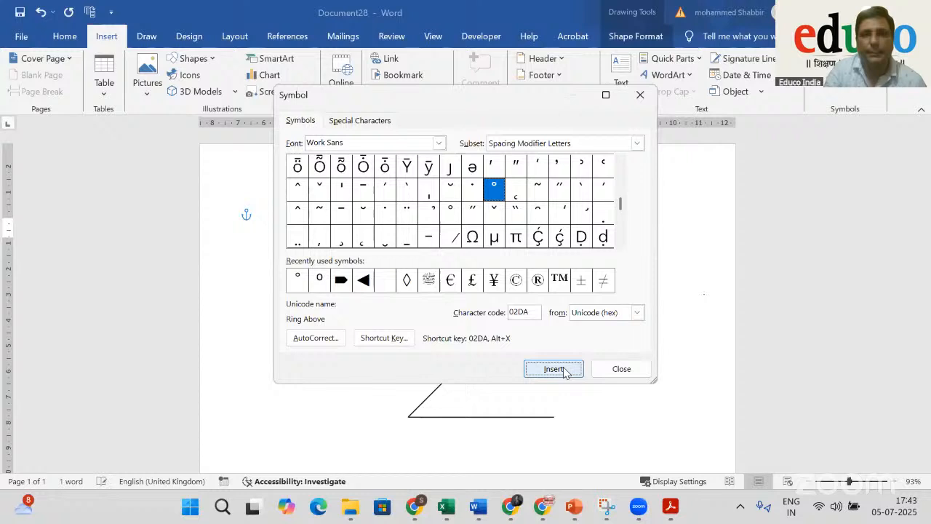
pyautogui.click(622, 369)
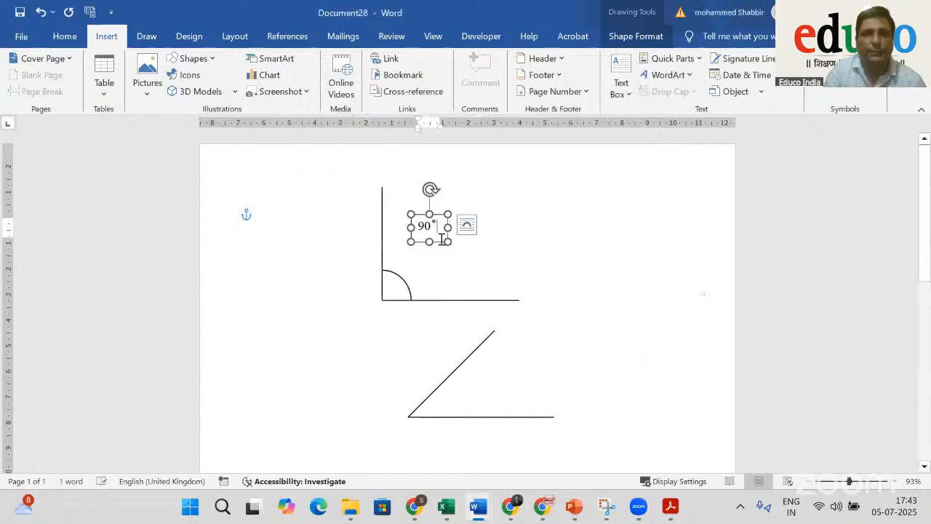
pyautogui.click(770, 213)
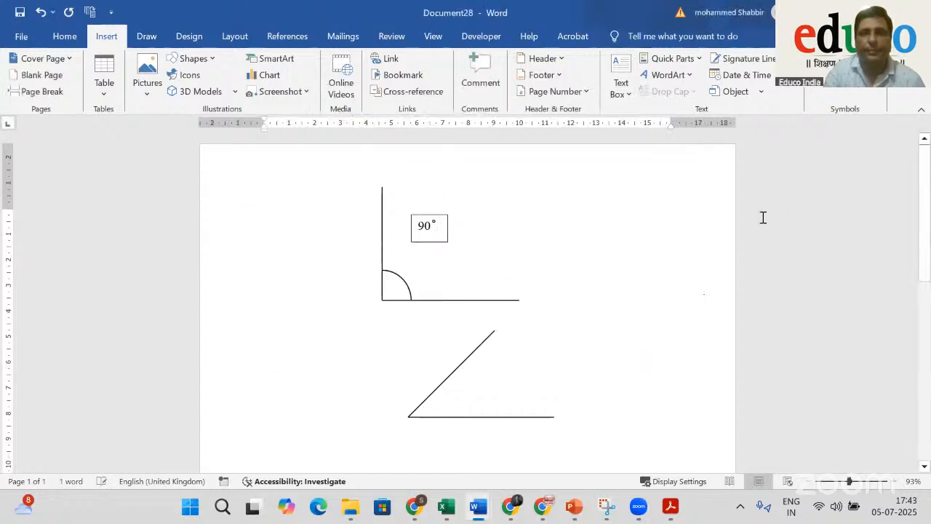
# Remove the outline from the 90° text box
pyautogui.click(443, 242)
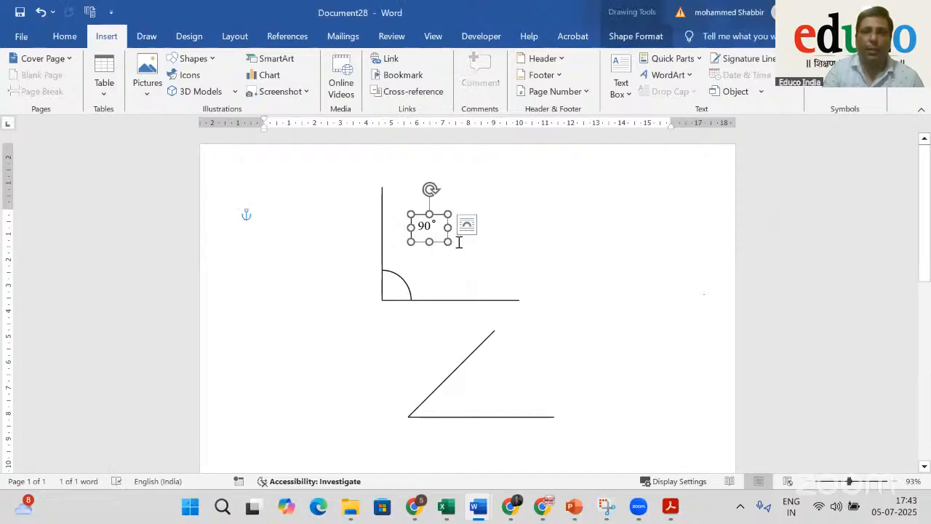
pyautogui.click(636, 37)
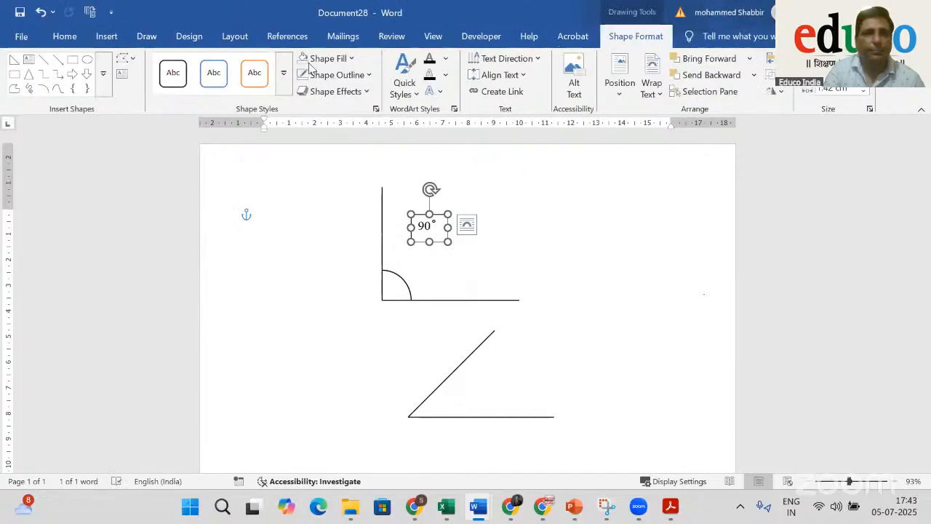
pyautogui.click(361, 76)
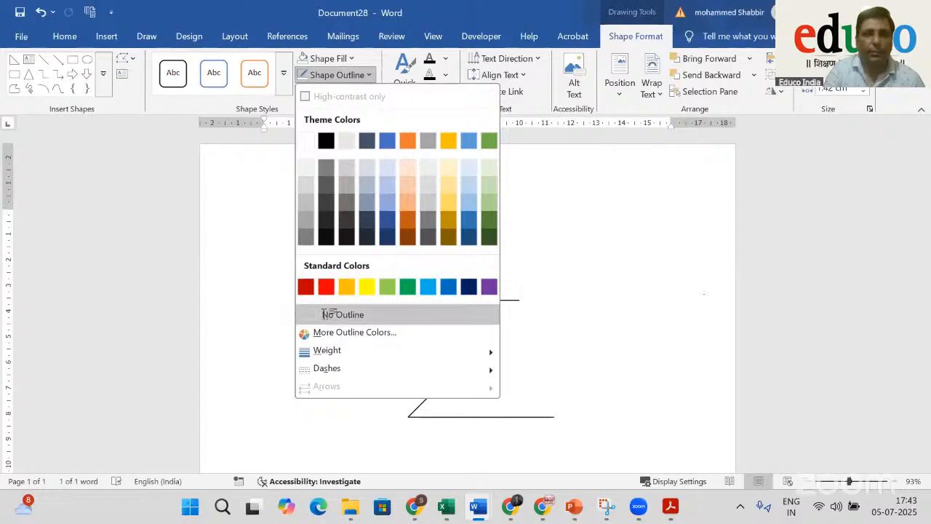
pyautogui.click(328, 314)
pyautogui.click(728, 203)
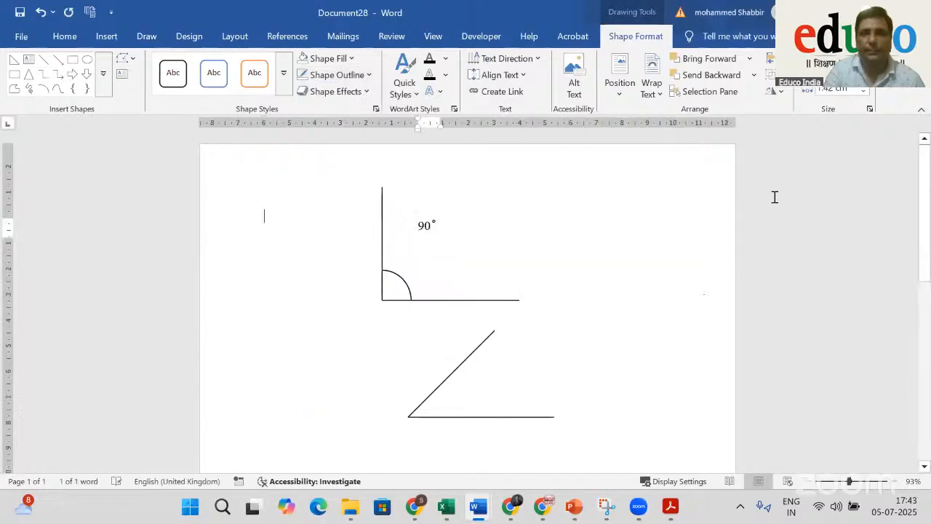
# Make the 90° label bold and move its text box down closer to the arc
pyautogui.click(428, 234)
pyautogui.hotkey('ctrl', 'a')
pyautogui.hotkey('ctrl', 'b')
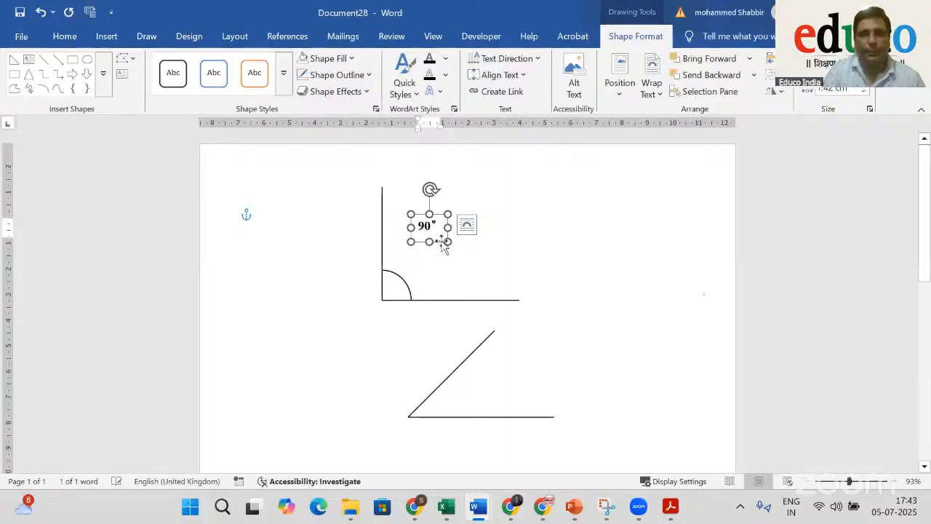
pyautogui.moveTo(444, 246)
pyautogui.mouseDown()
pyautogui.moveTo(455, 294)
pyautogui.moveTo(449, 308)
pyautogui.moveTo(393, 306)
pyautogui.moveTo(422, 256)
pyautogui.moveTo(448, 250)
pyautogui.mouseUp()
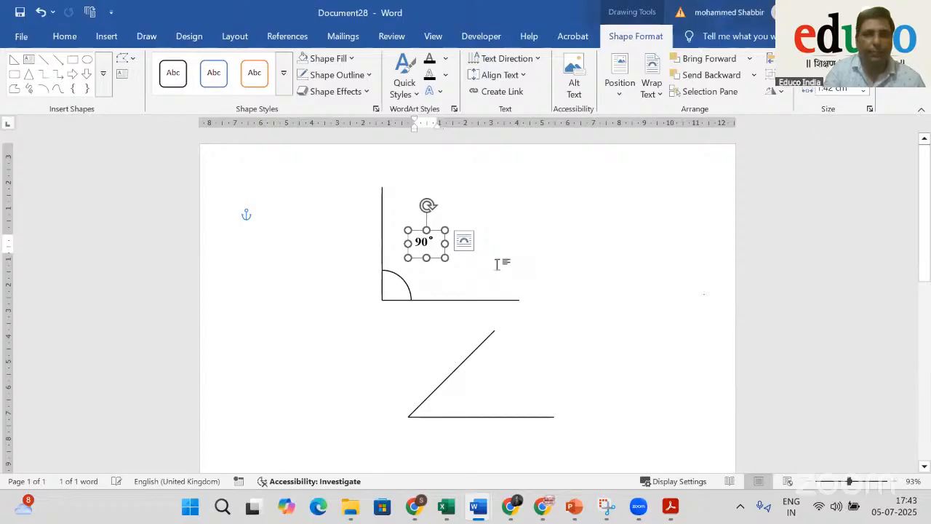
# Copy the 90° text box to the clipboard
pyautogui.click(463, 241)
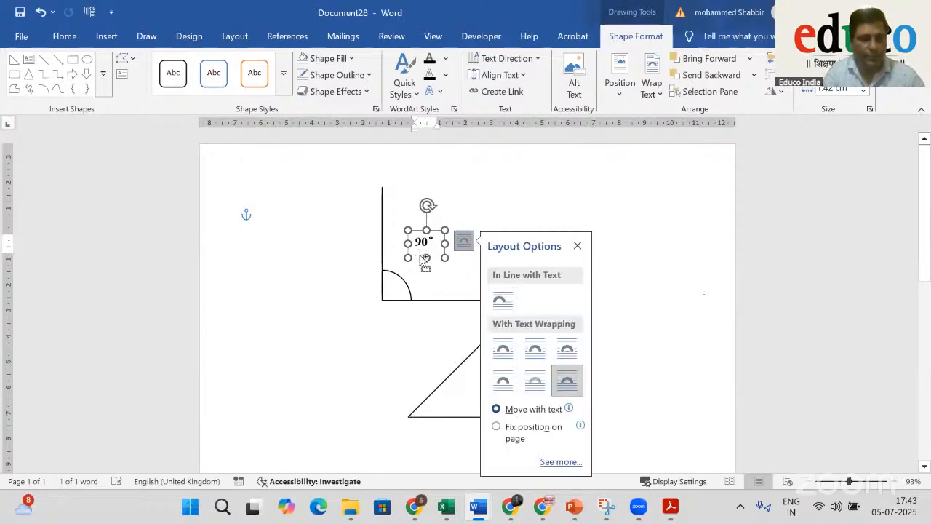
pyautogui.hotkey('ctrl', 'c')
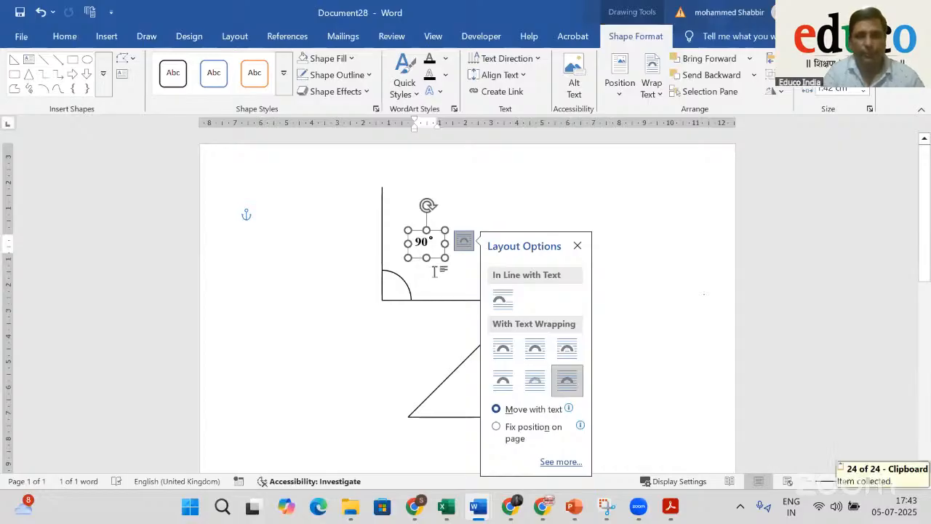
pyautogui.click(577, 246)
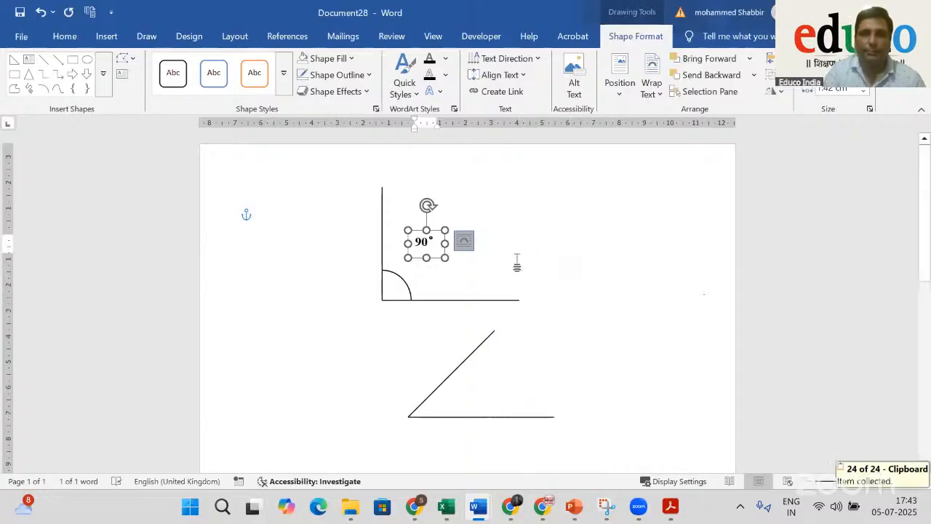
# Duplicate the 90° text box above the vertical line's upper end and change the copy's text to A
pyautogui.click(582, 231)
pyautogui.click(425, 246)
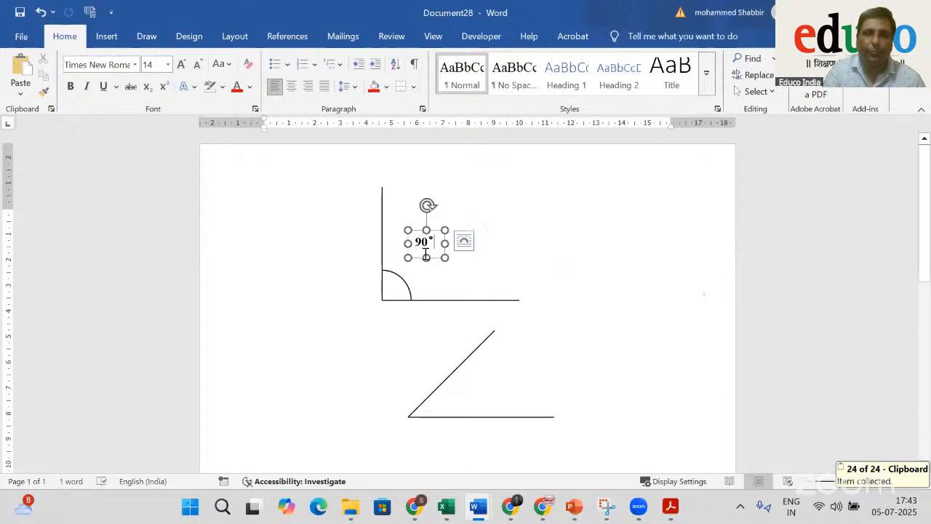
pyautogui.click(426, 255)
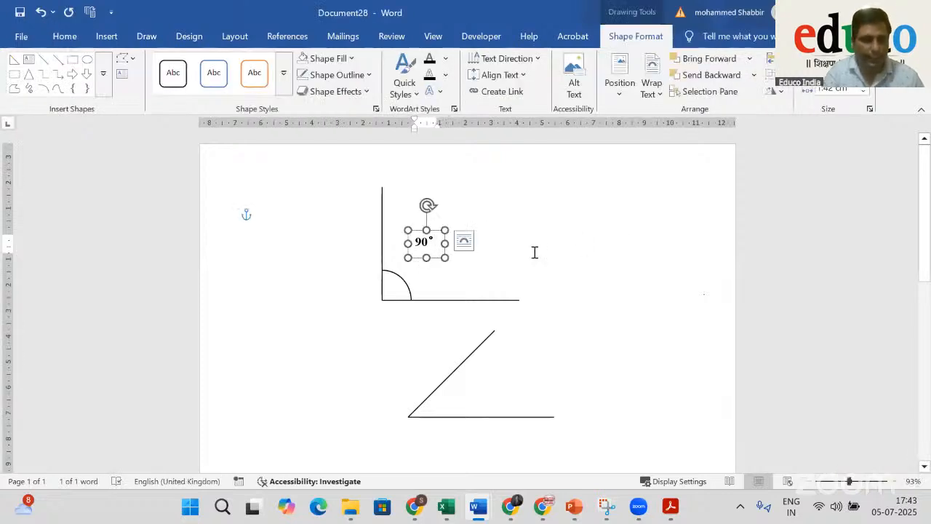
pyautogui.press('Right')
pyautogui.press('Down')
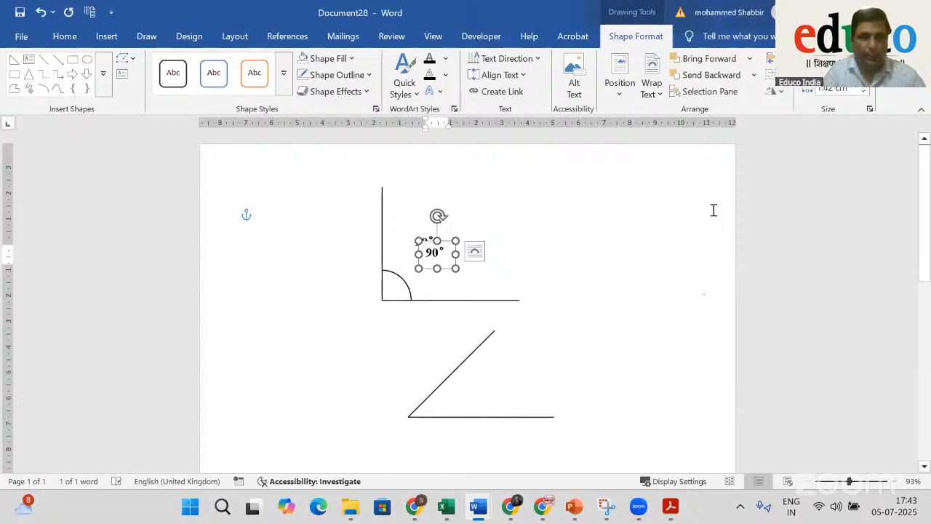
pyautogui.moveTo(433, 228); pyautogui.dragTo(385, 147)
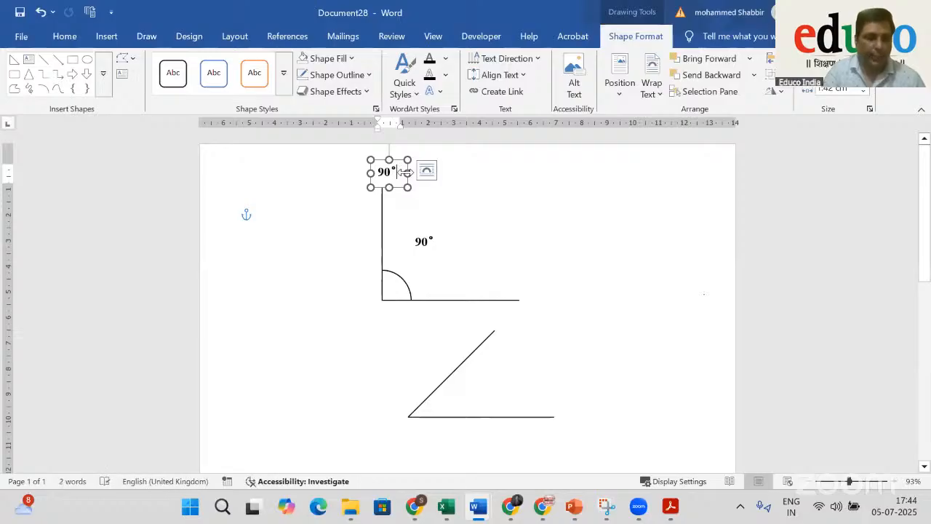
pyautogui.doubleClick(396, 170)
pyautogui.write('A')
pyautogui.click(655, 202)
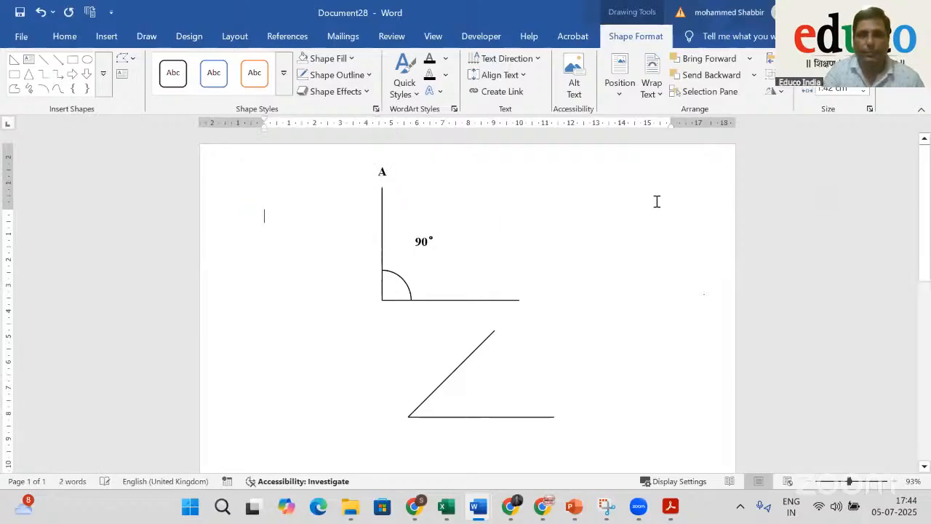
# Copy the A text box to the right end of the horizontal line and change the copy's text to B
pyautogui.click(384, 174)
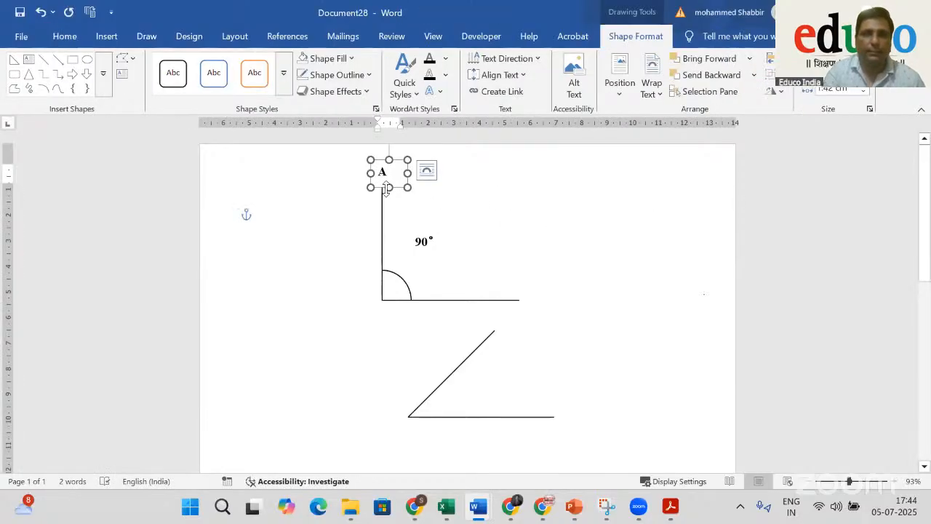
pyautogui.moveTo(387, 189); pyautogui.dragTo(546, 299)
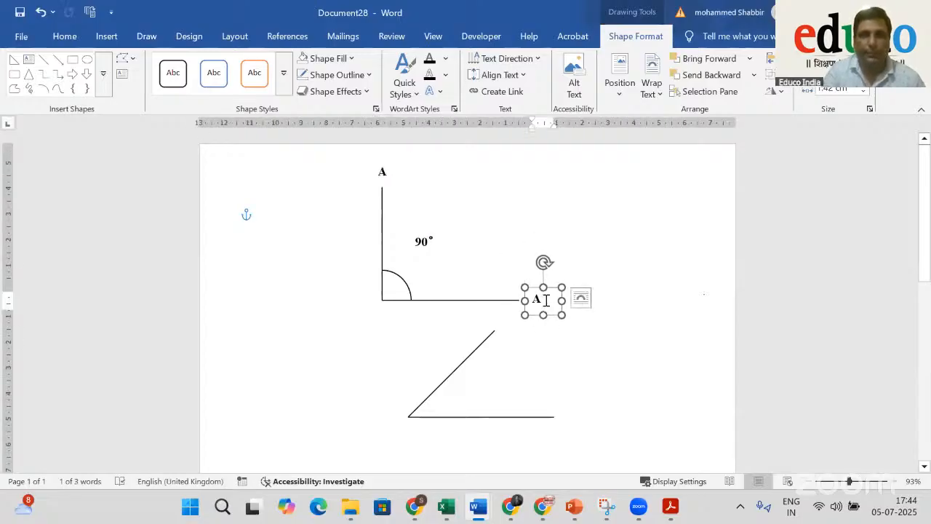
pyautogui.click(550, 296)
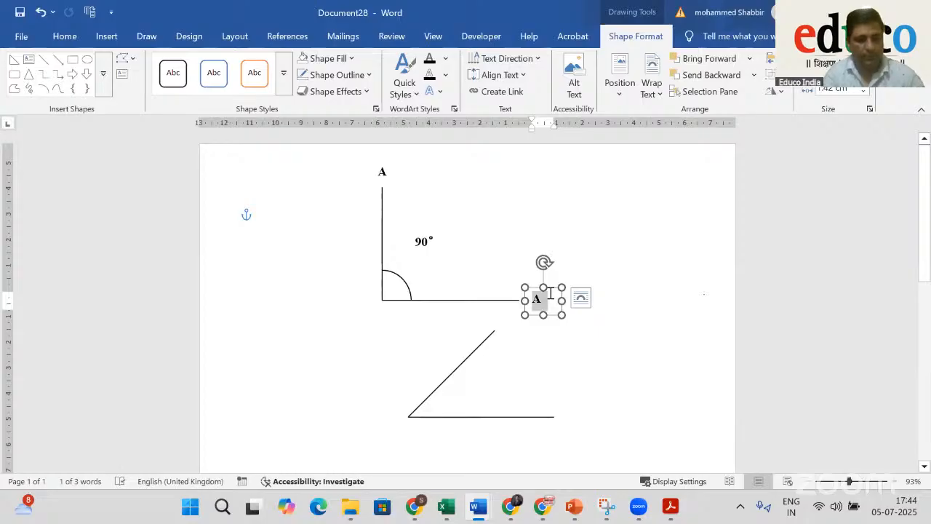
pyautogui.click(558, 281)
pyautogui.click(529, 310)
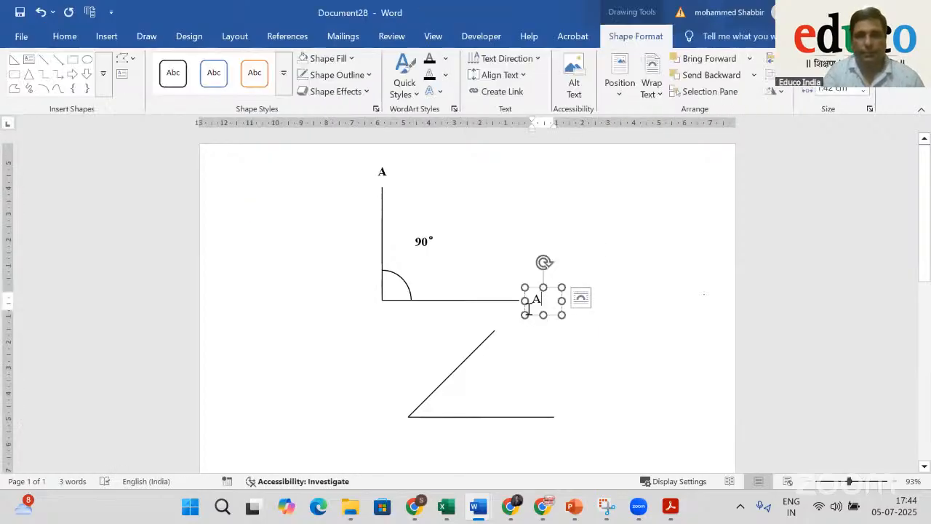
pyautogui.doubleClick(537, 298)
pyautogui.write('B')
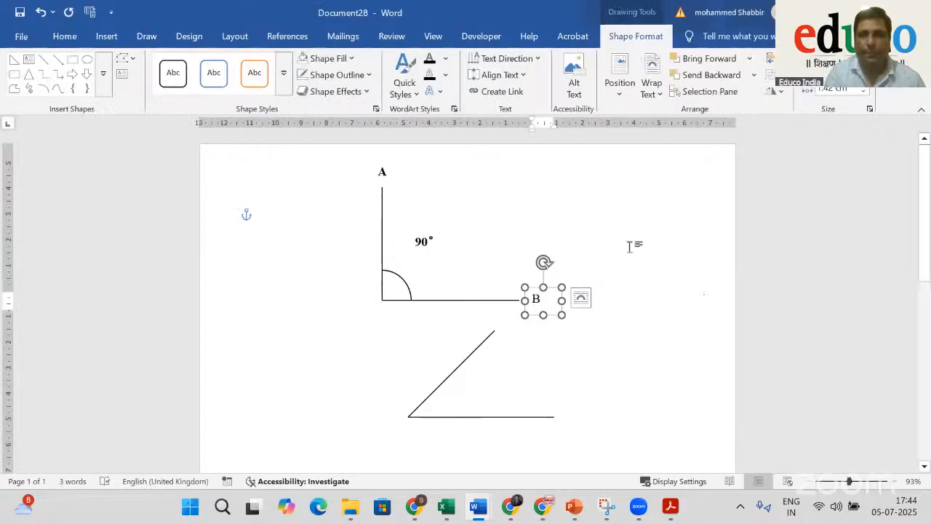
pyautogui.click(537, 286)
pyautogui.click(539, 313)
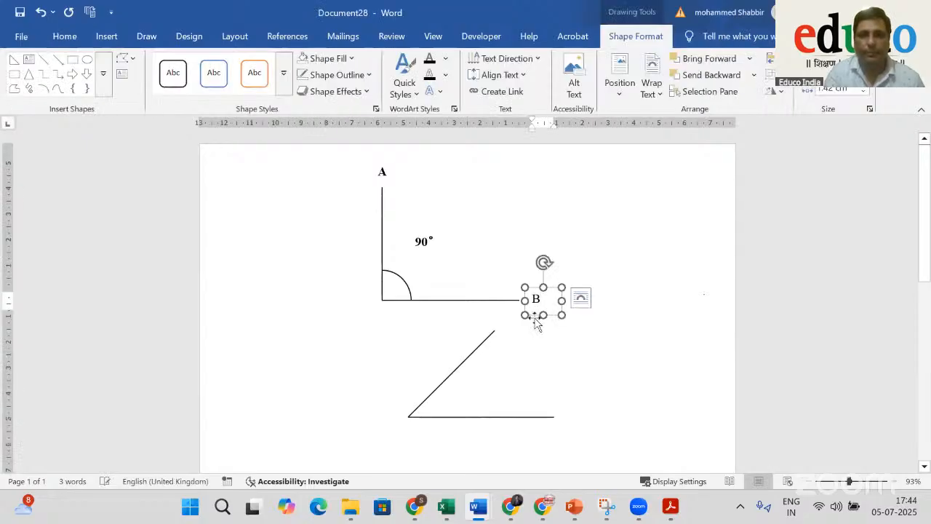
# Duplicate the B text box, place the copy at the right angle's vertex, and change its text to C
pyautogui.moveTo(540, 324); pyautogui.dragTo(551, 334)
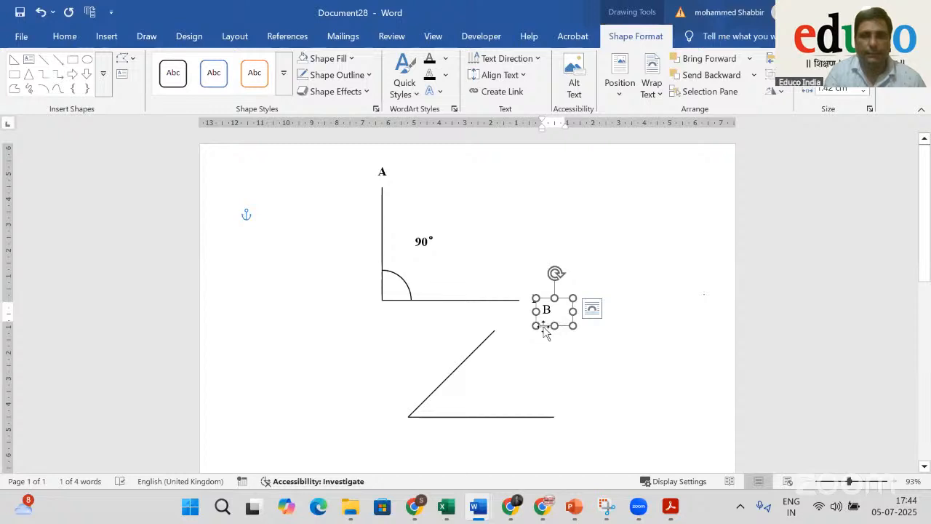
pyautogui.moveTo(546, 329); pyautogui.dragTo(367, 325)
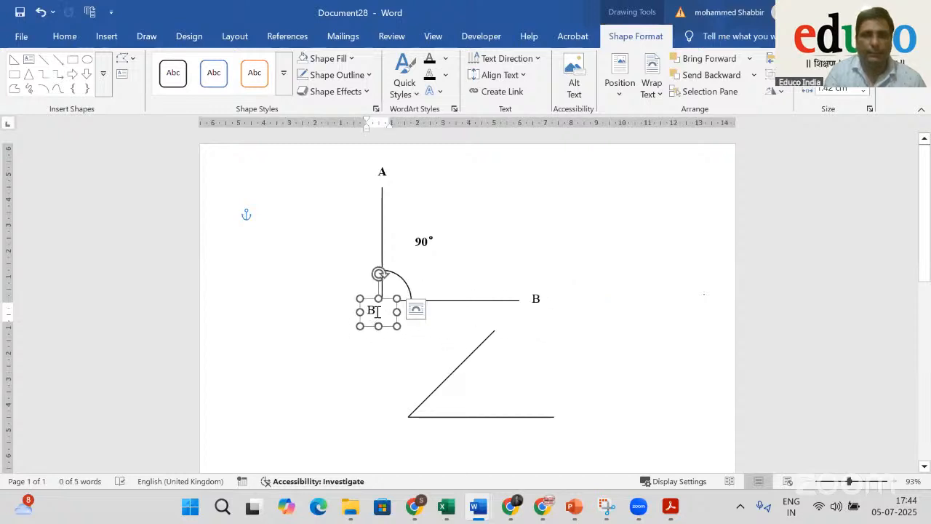
pyautogui.doubleClick(381, 309)
pyautogui.press('BackSpace')
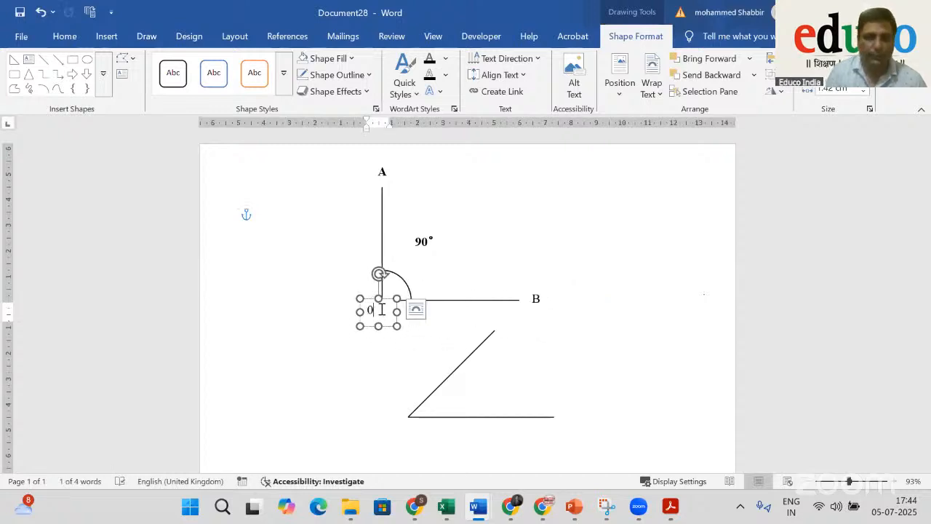
pyautogui.write('0')
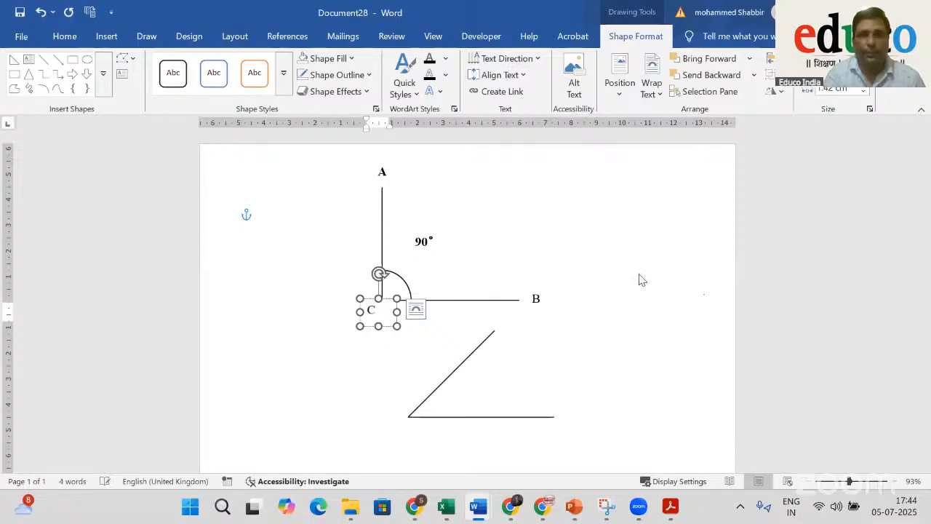
pyautogui.click(644, 260)
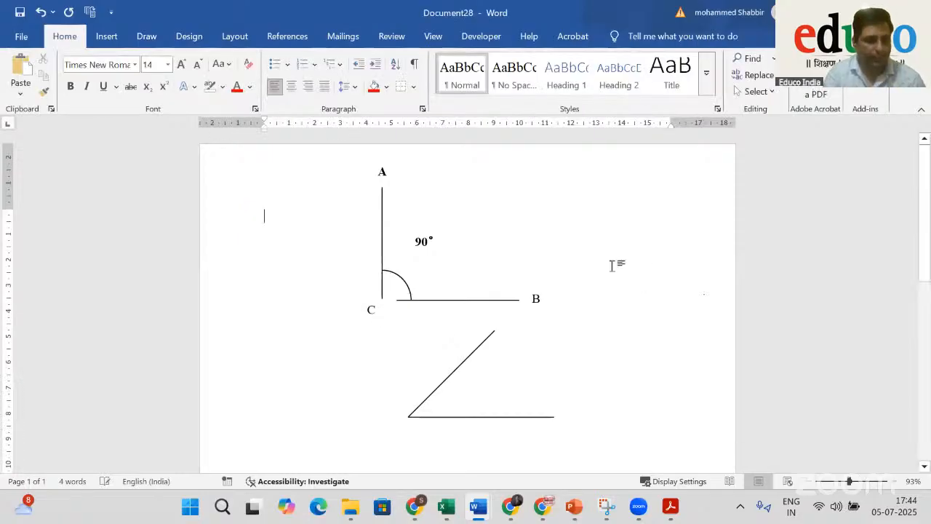
# Set the C text box to No Fill so it does not cover the angle's lines
pyautogui.click(381, 314)
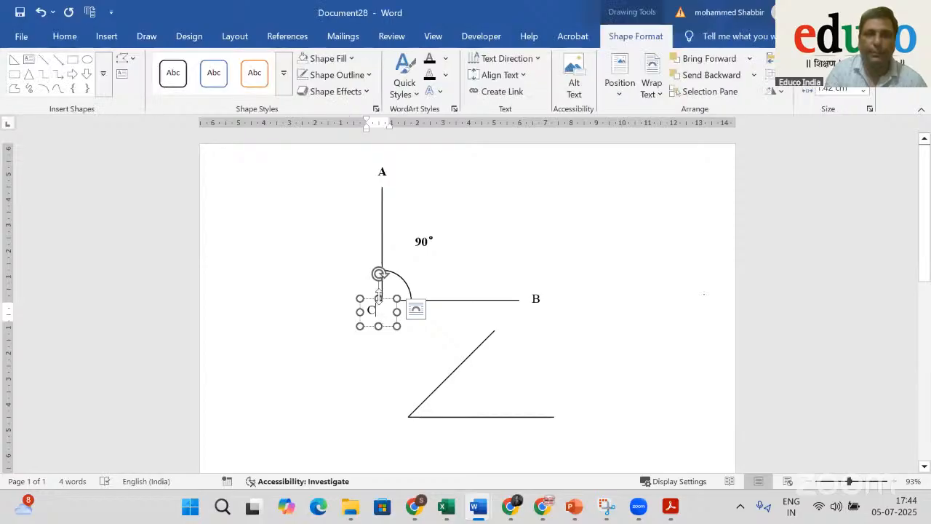
pyautogui.doubleClick(376, 301)
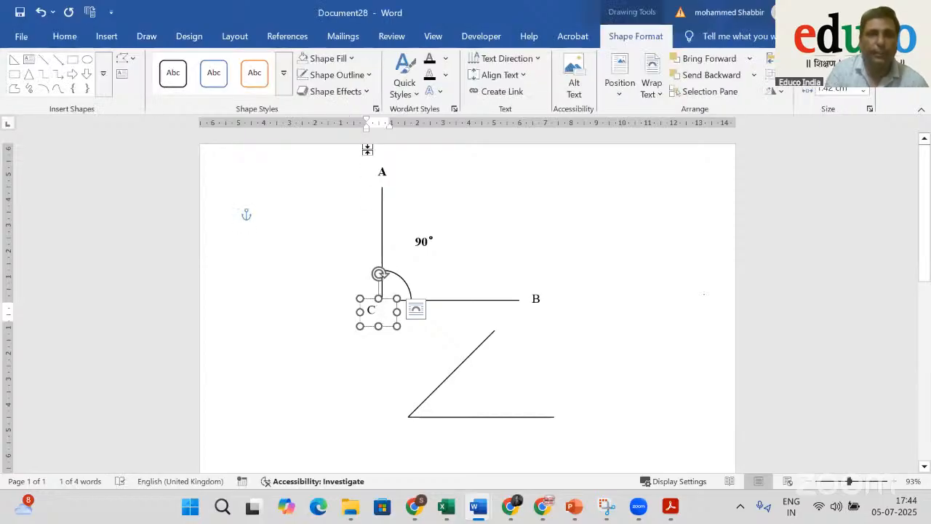
pyautogui.click(328, 58)
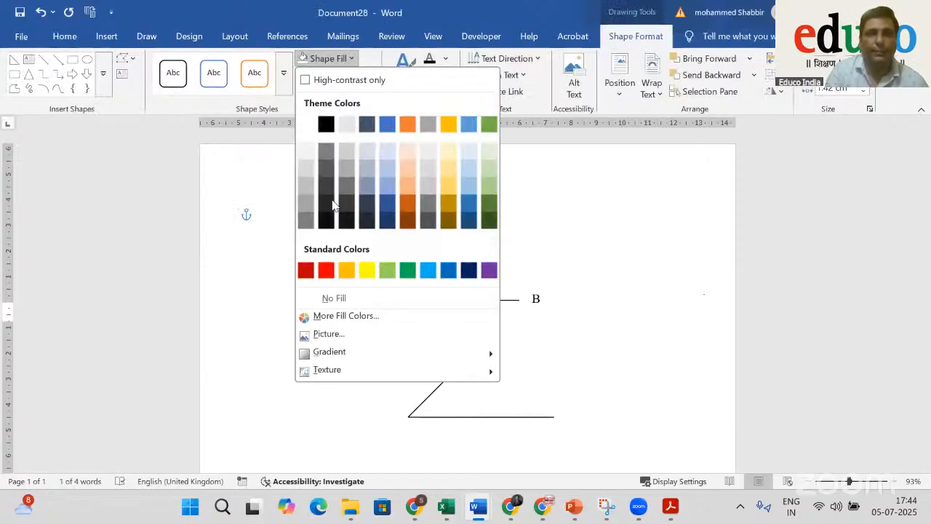
pyautogui.click(330, 300)
pyautogui.click(733, 347)
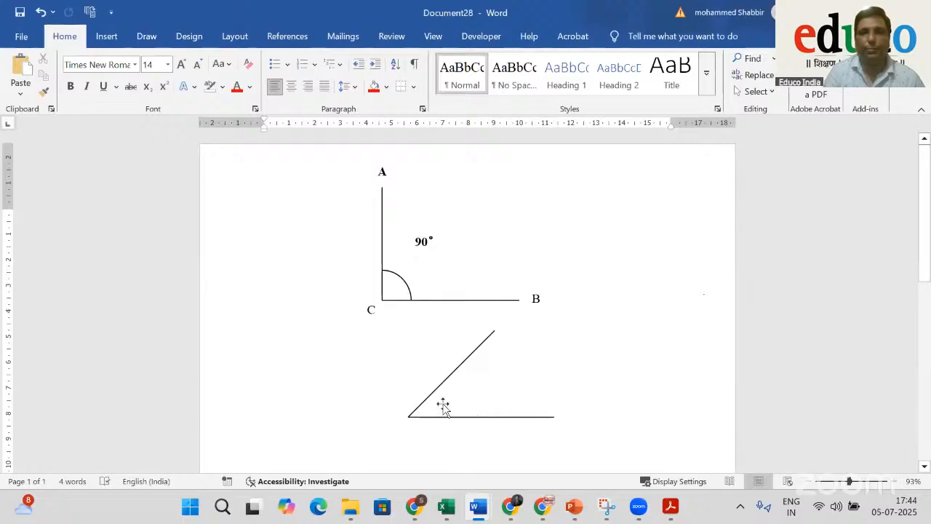
# Duplicate the right angle's arc and place the copy at the vertex of the 45° angle, ending on its horizontal line
pyautogui.click(408, 284)
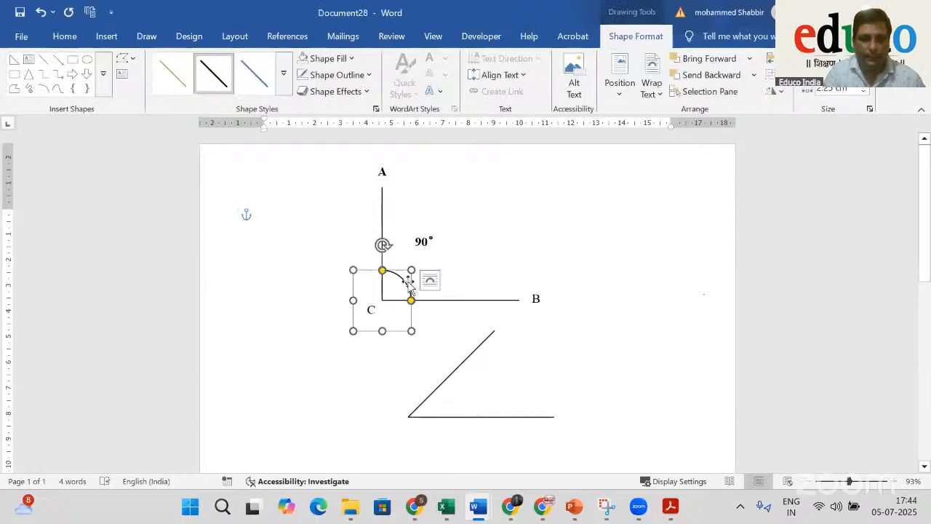
pyautogui.hotkey('ctrl', 'd')
pyautogui.click(442, 383)
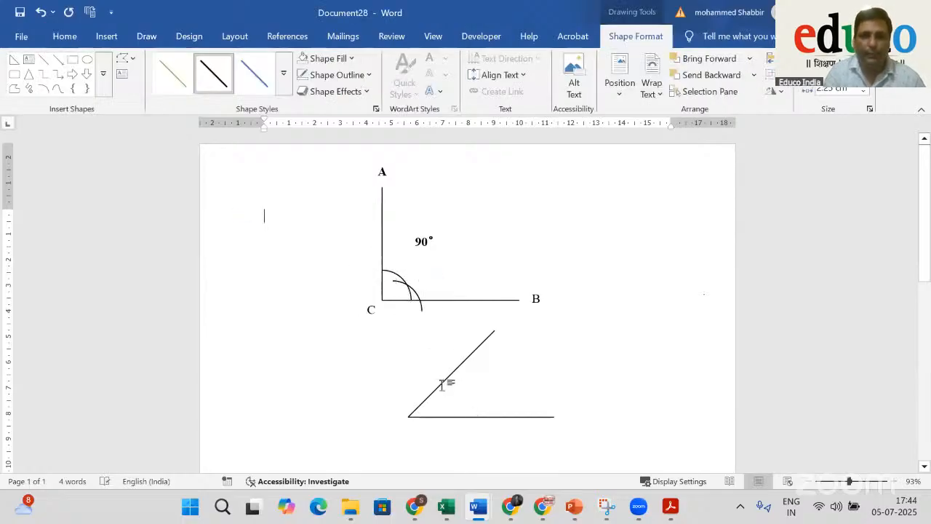
pyautogui.click(422, 310)
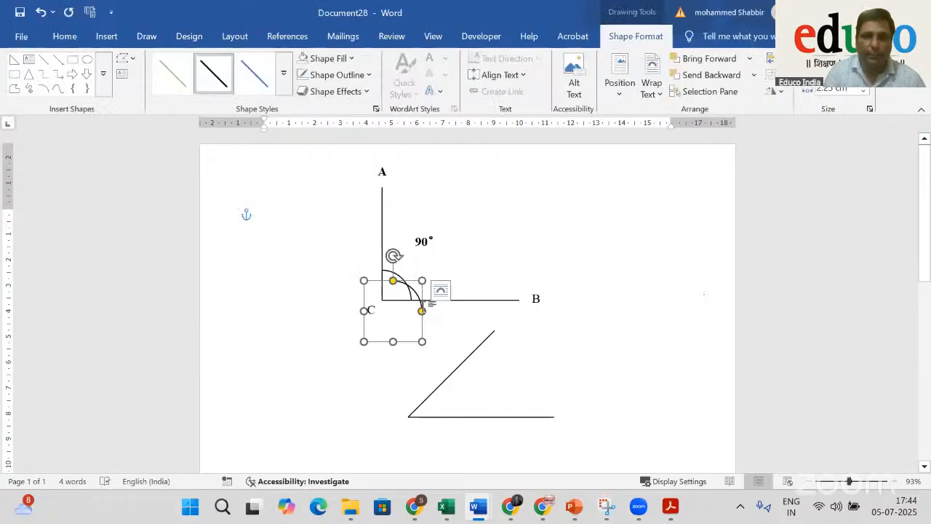
pyautogui.moveTo(430, 303); pyautogui.dragTo(451, 393)
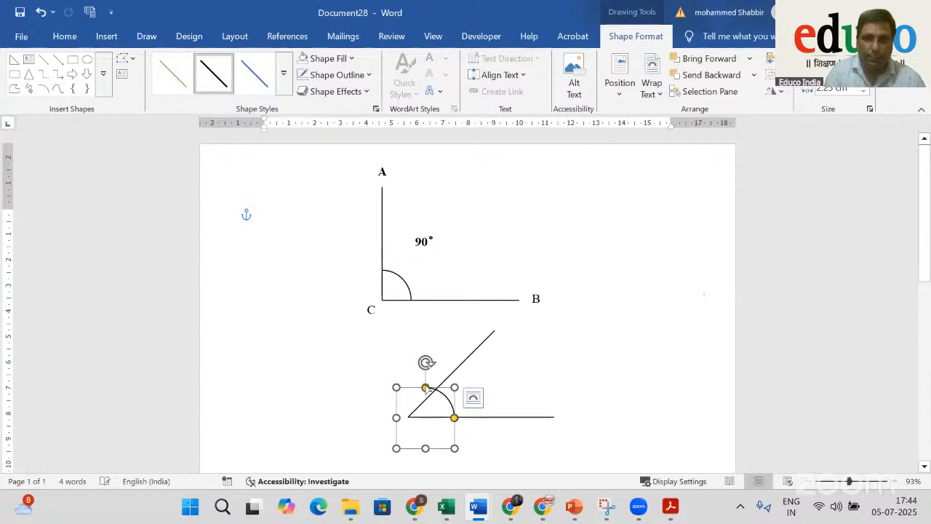
# Shorten the 45° angle's arc so its upper end meets the slanted line
pyautogui.click(432, 390)
pyautogui.click(435, 393)
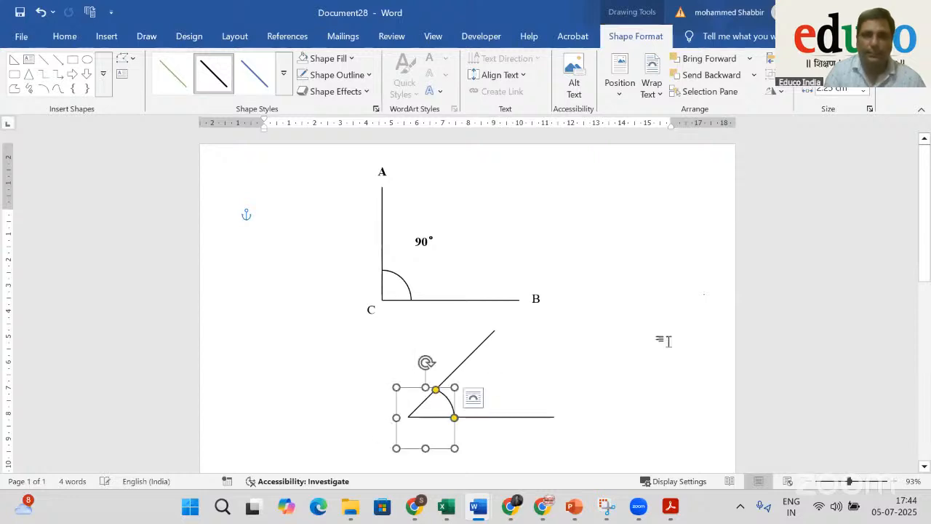
pyautogui.click(664, 341)
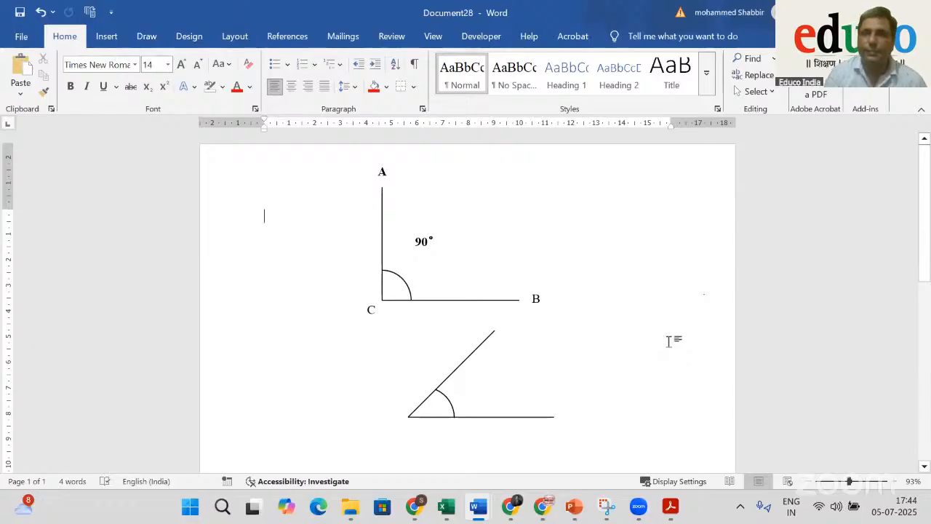
# Start Ink to Math and handwrite the equation a + b = 2ab
pyautogui.scroll(-3, 574, 333)
pyautogui.scroll(3, 571, 332)
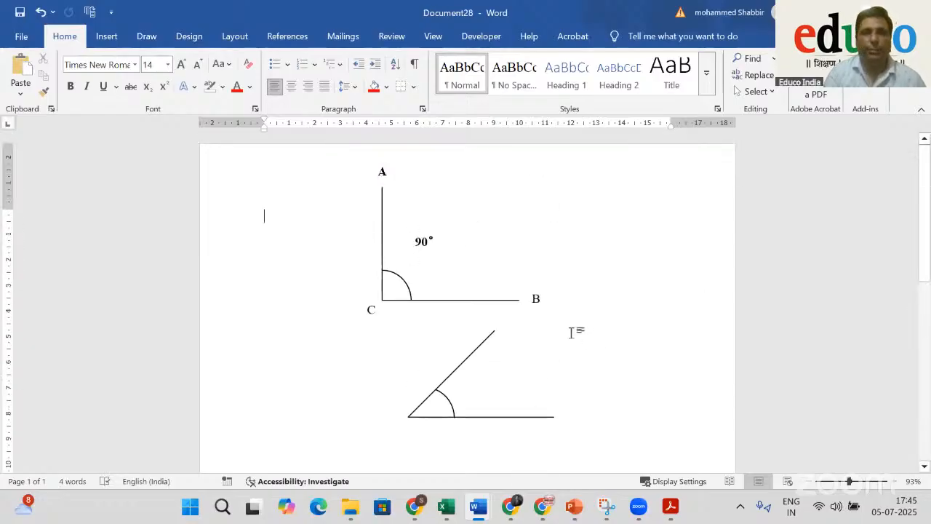
pyautogui.scroll(-6, 534, 386)
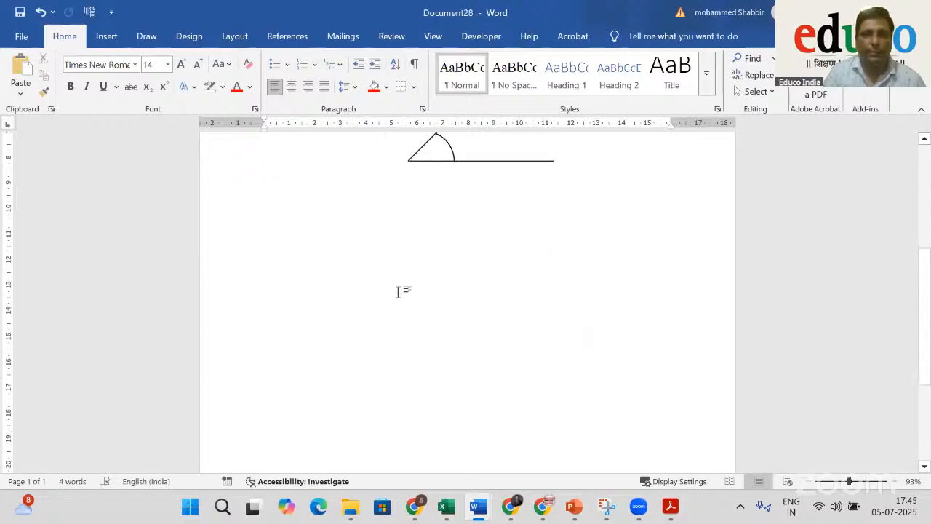
pyautogui.click(146, 37)
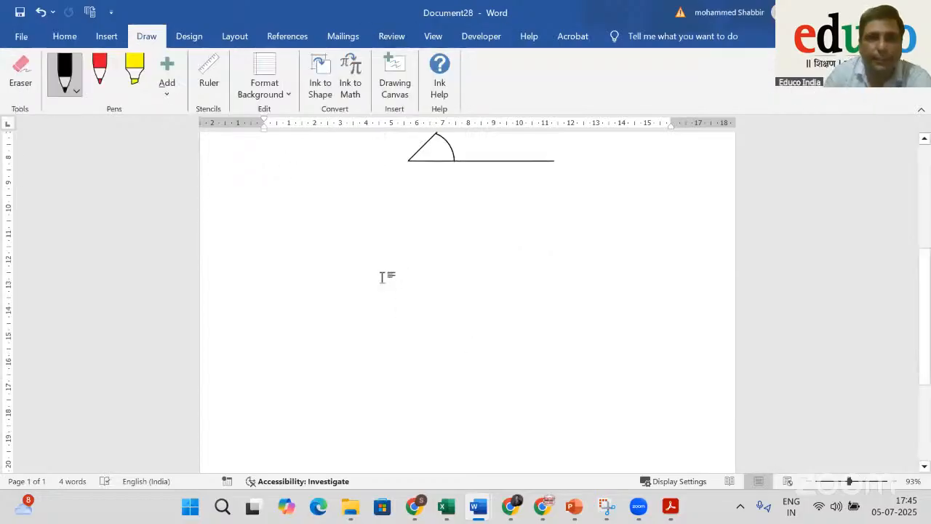
pyautogui.click(352, 76)
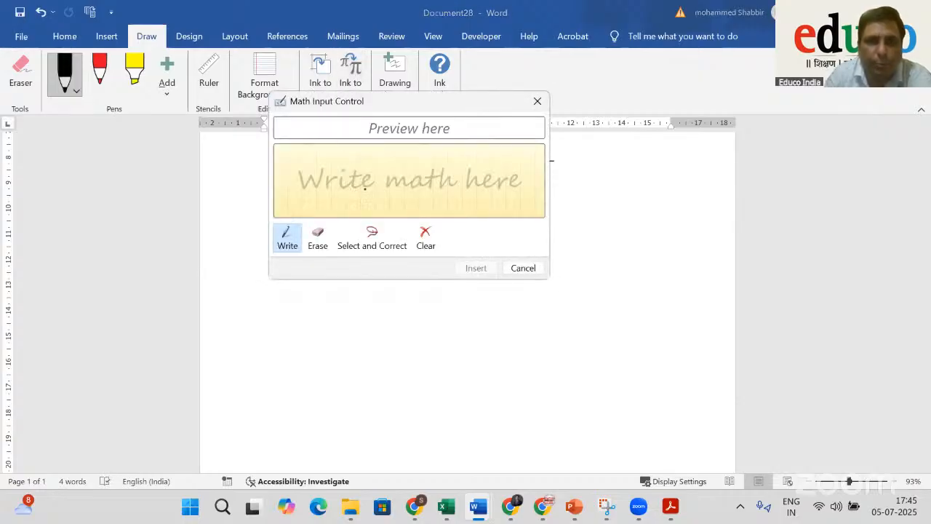
pyautogui.click(312, 172)
pyautogui.moveTo(297, 195); pyautogui.dragTo(309, 186)
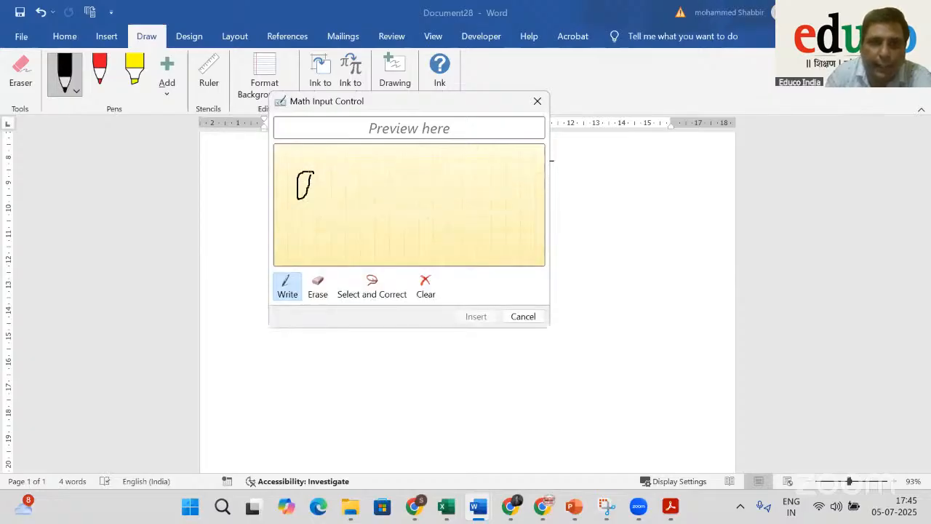
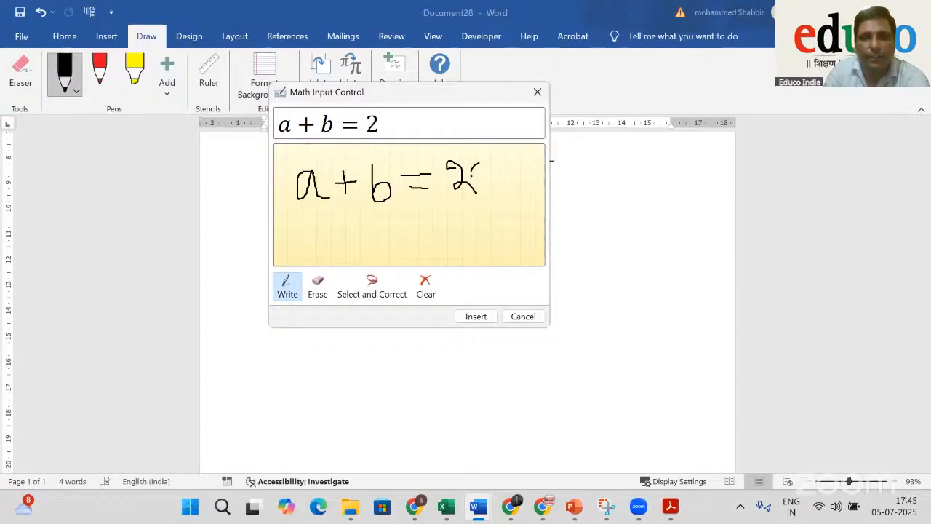
pyautogui.moveTo(482, 149); pyautogui.dragTo(504, 170)
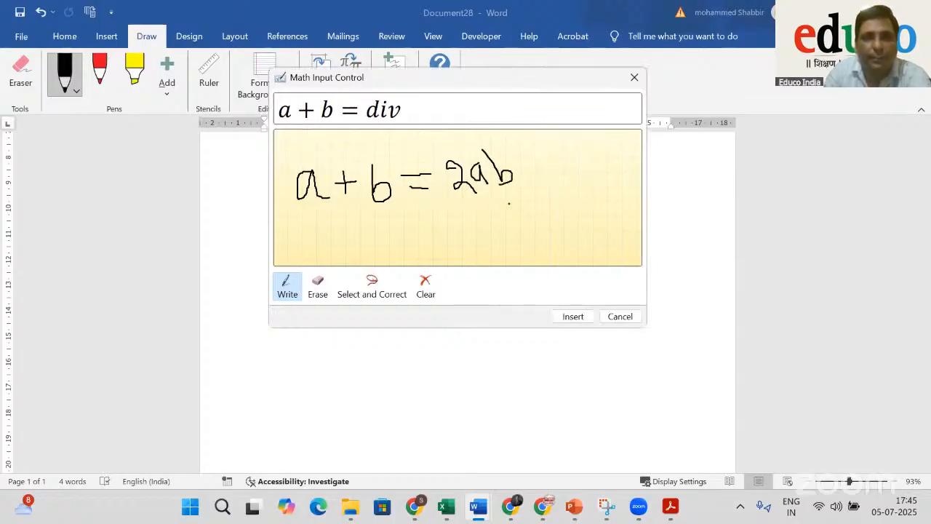
# Erase the handwritten ab after the 2 and insert the equation a + b = 2 into the document
pyautogui.click(317, 291)
pyautogui.click(513, 179)
pyautogui.click(480, 175)
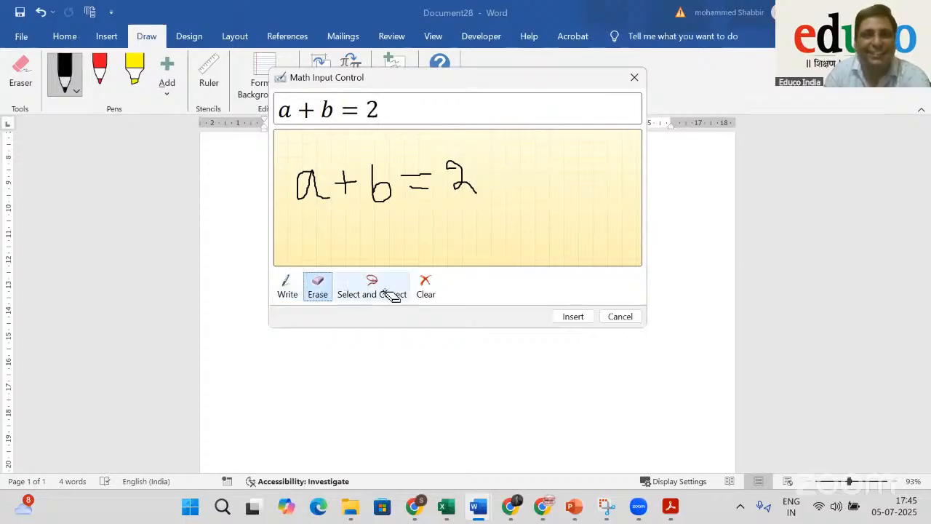
pyautogui.click(576, 315)
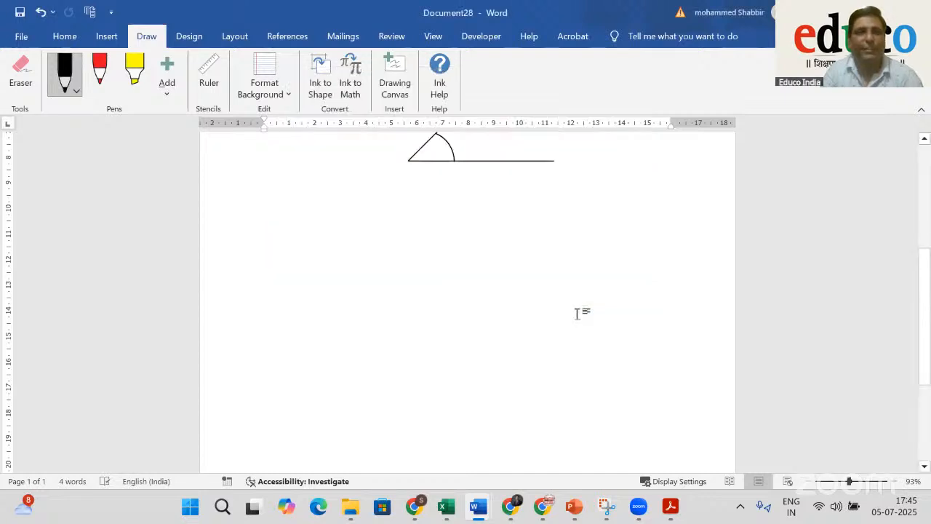
# Turn on Ink to Shape and sketch a tall ellipse beside the 45° angle and a wide ellipse below label B
pyautogui.scroll(5, 489, 269)
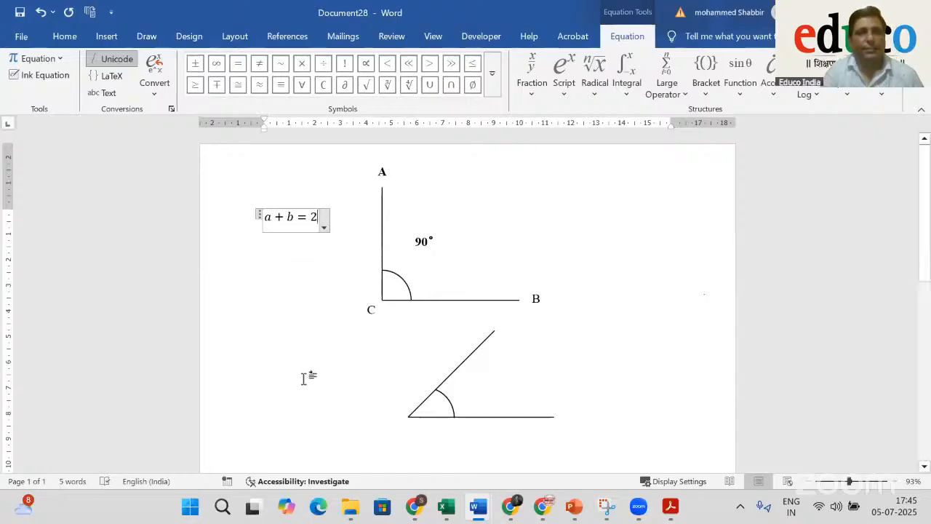
pyautogui.click(143, 36)
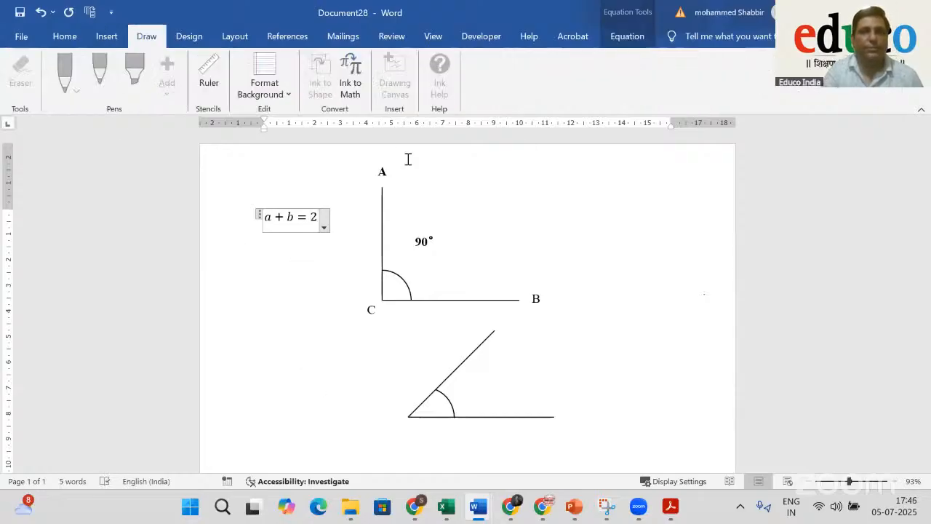
pyautogui.click(320, 358)
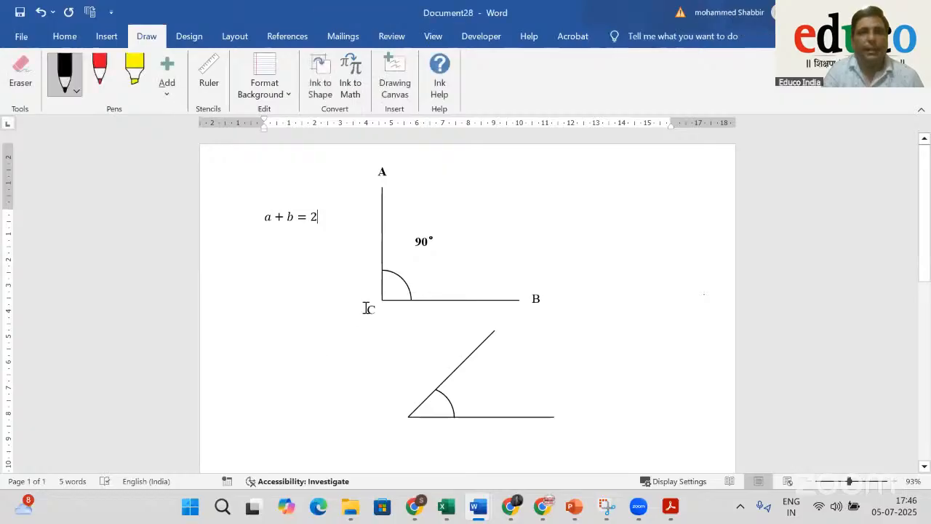
pyautogui.click(327, 87)
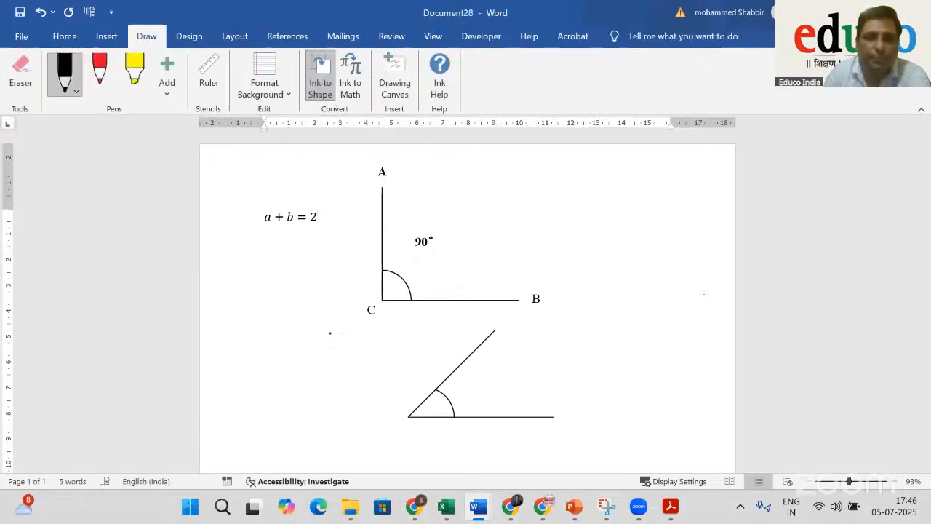
pyautogui.moveTo(360, 321); pyautogui.dragTo(370, 368)
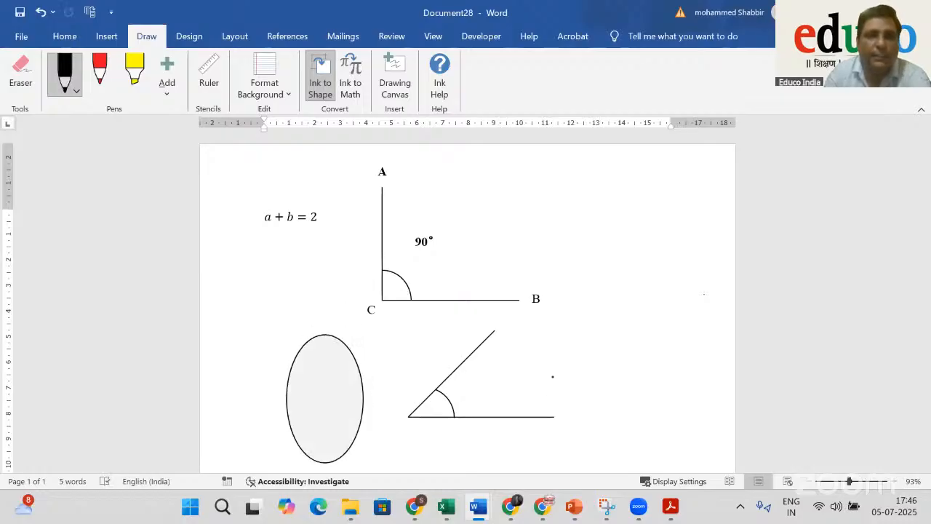
pyautogui.moveTo(551, 368)
pyautogui.mouseDown()
pyautogui.moveTo(586, 288)
pyautogui.moveTo(582, 369)
pyautogui.mouseUp()
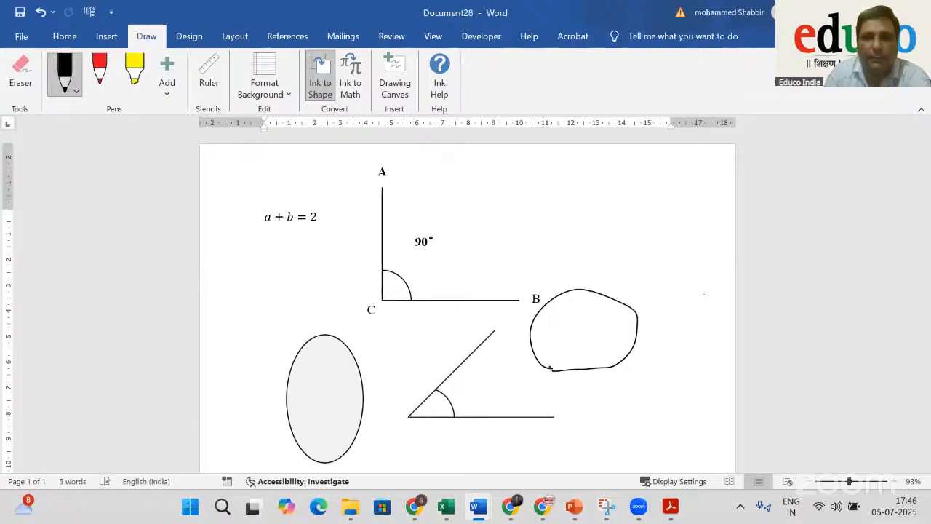
# Sketch a parallelogram, a square, a tall rectangle, a slanted ellipse and a circle around the angle drawings with Ink to Shape
pyautogui.moveTo(477, 211)
pyautogui.mouseDown()
pyautogui.moveTo(568, 273)
pyautogui.moveTo(553, 210)
pyautogui.moveTo(480, 212)
pyautogui.mouseUp()
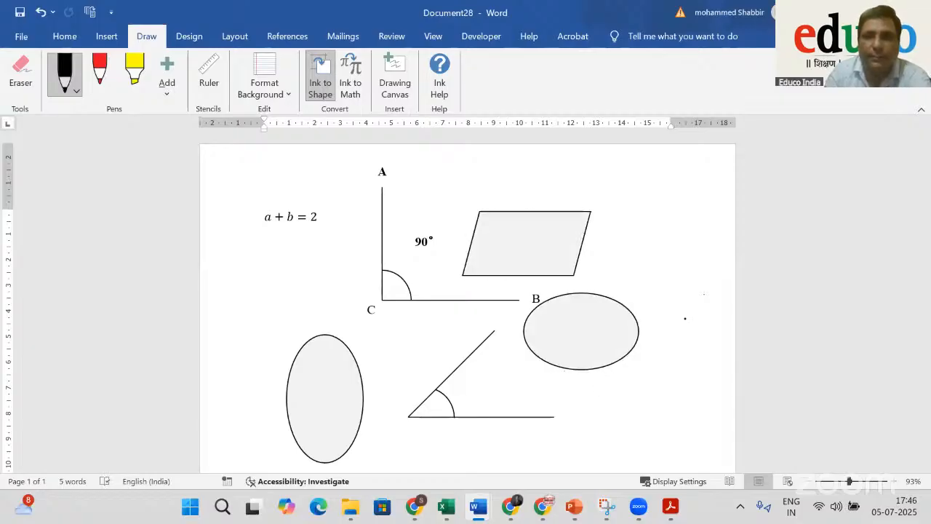
pyautogui.moveTo(571, 390)
pyautogui.mouseDown()
pyautogui.moveTo(618, 440)
pyautogui.moveTo(614, 386)
pyautogui.moveTo(561, 388)
pyautogui.mouseUp()
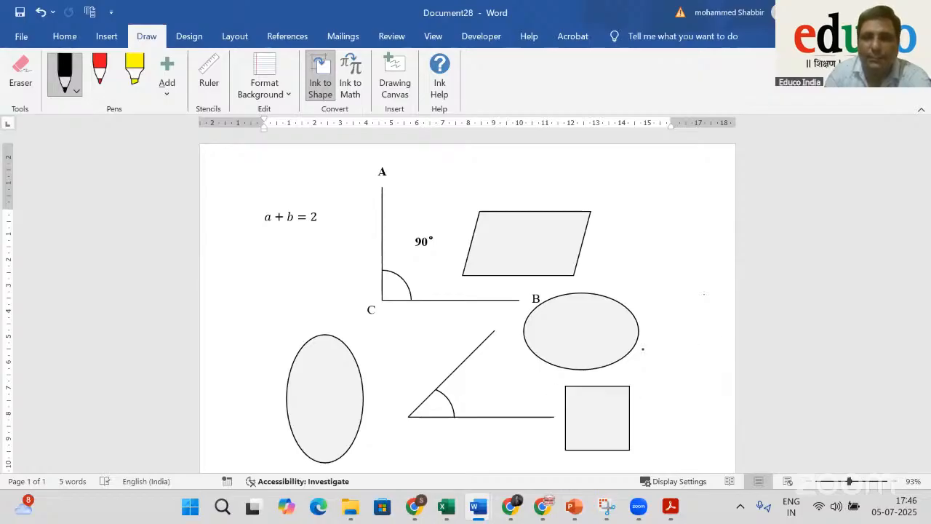
pyautogui.moveTo(275, 256)
pyautogui.mouseDown()
pyautogui.moveTo(306, 404)
pyautogui.moveTo(324, 271)
pyautogui.moveTo(276, 254)
pyautogui.mouseUp()
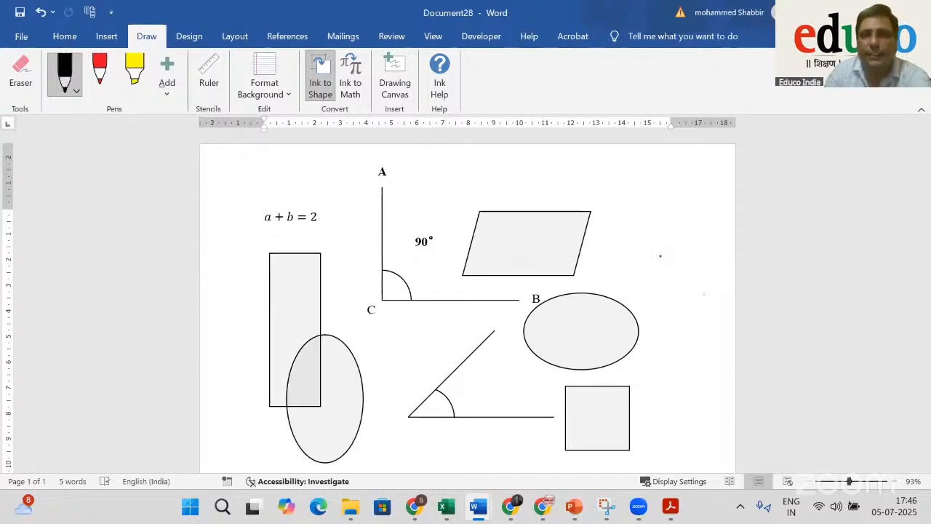
pyautogui.moveTo(661, 256)
pyautogui.mouseDown()
pyautogui.moveTo(560, 342)
pyautogui.moveTo(648, 301)
pyautogui.mouseUp()
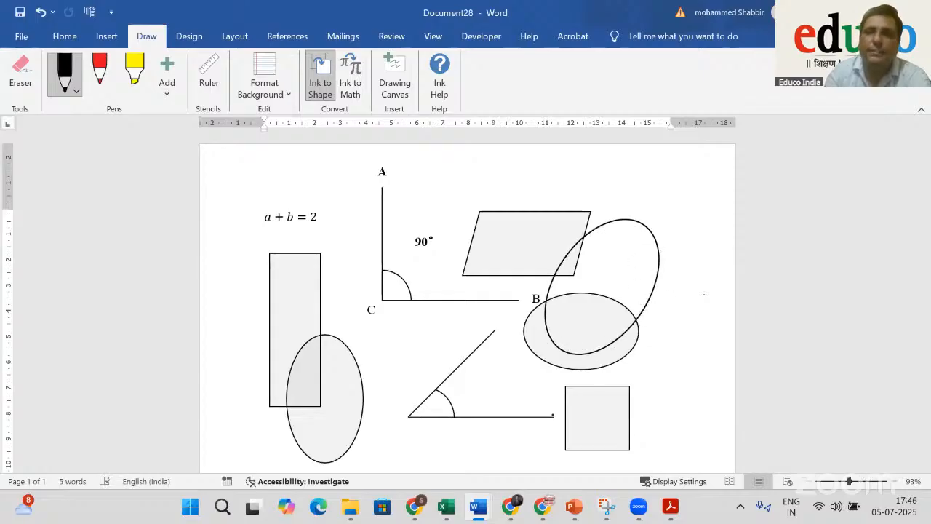
pyautogui.moveTo(403, 331)
pyautogui.mouseDown()
pyautogui.moveTo(366, 339)
pyautogui.moveTo(426, 424)
pyautogui.moveTo(445, 338)
pyautogui.moveTo(399, 328)
pyautogui.mouseUp()
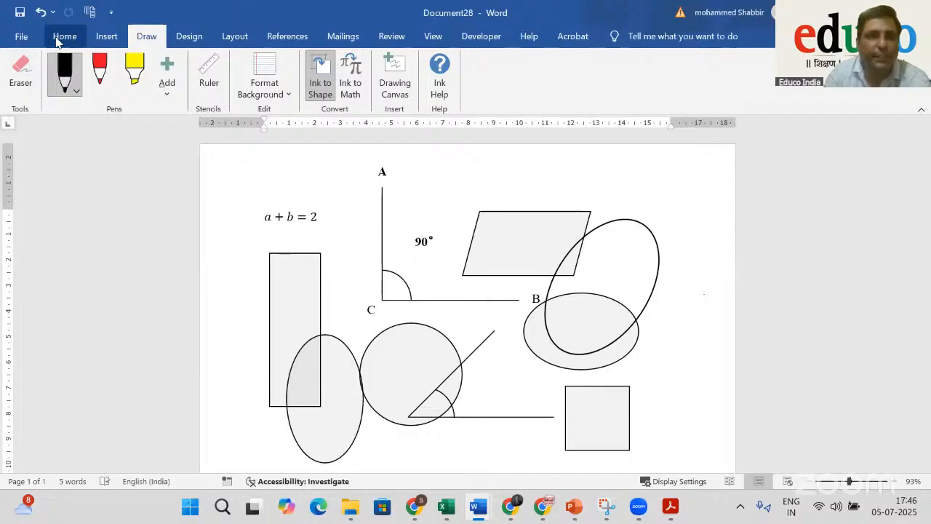
# Look through the shapes gallery, close it and draw loose ink lines near vertex C and across the circle
pyautogui.click(102, 36)
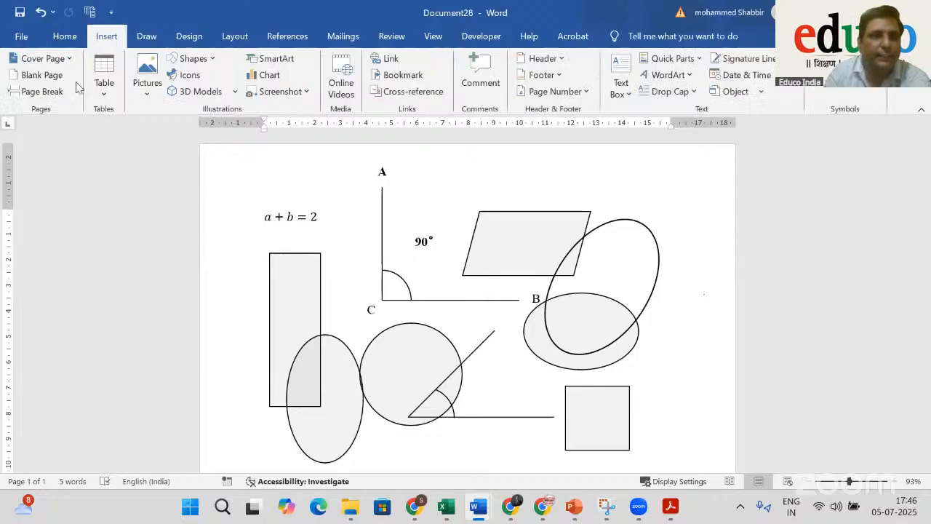
pyautogui.click(190, 58)
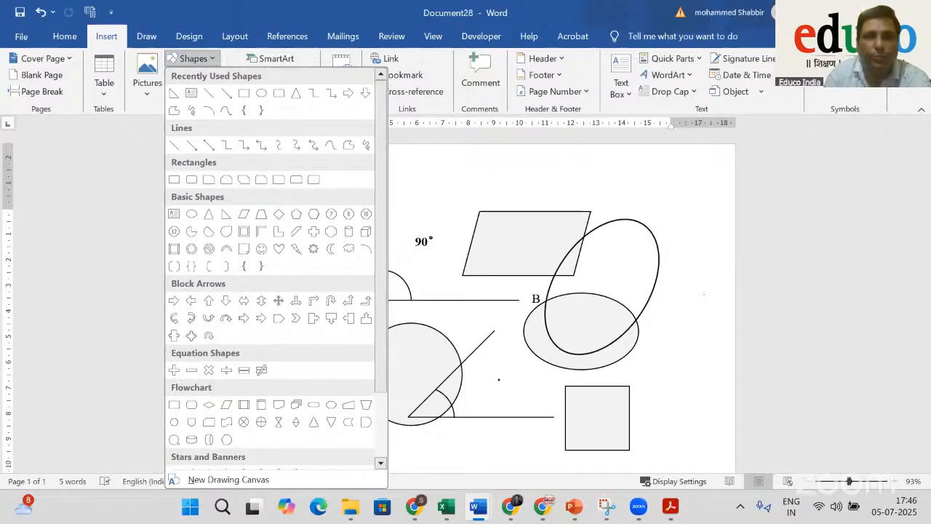
pyautogui.click(315, 149)
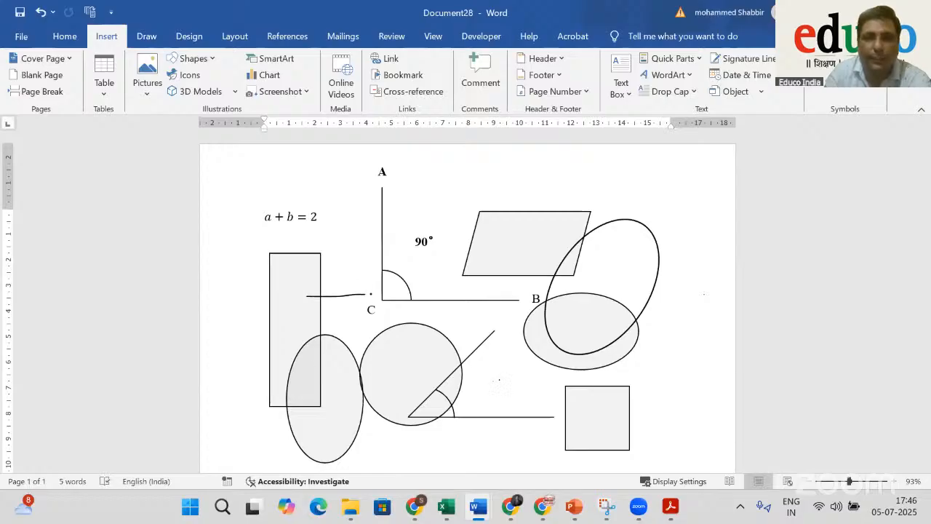
pyautogui.moveTo(371, 294)
pyautogui.mouseDown()
pyautogui.moveTo(425, 289)
pyautogui.moveTo(432, 304)
pyautogui.moveTo(338, 327)
pyautogui.mouseUp()
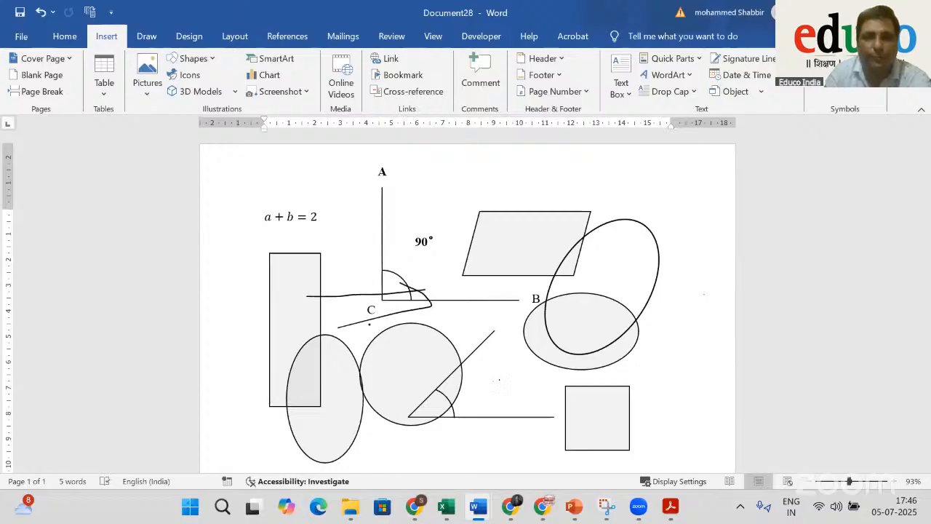
pyautogui.moveTo(262, 402); pyautogui.dragTo(543, 405)
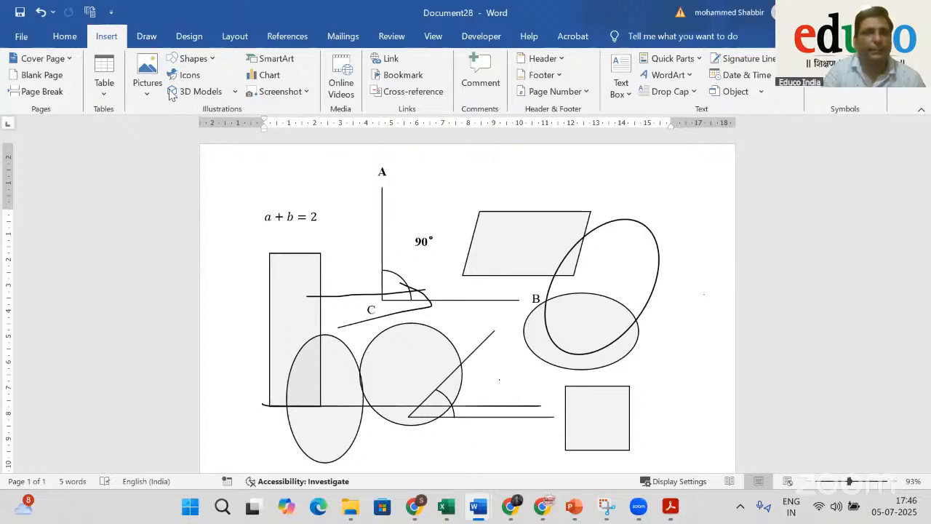
# Sketch two block arrows with Ink to Shape, one over the right angle and one over the 45° angle
pyautogui.click(146, 36)
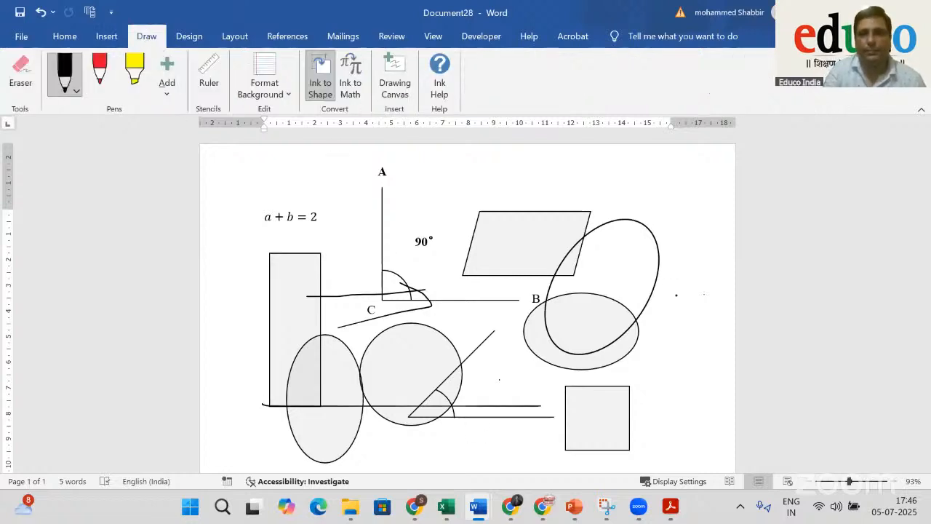
pyautogui.moveTo(428, 255)
pyautogui.mouseDown()
pyautogui.moveTo(454, 273)
pyautogui.moveTo(482, 249)
pyautogui.moveTo(392, 250)
pyautogui.moveTo(425, 298)
pyautogui.moveTo(457, 307)
pyautogui.mouseUp()
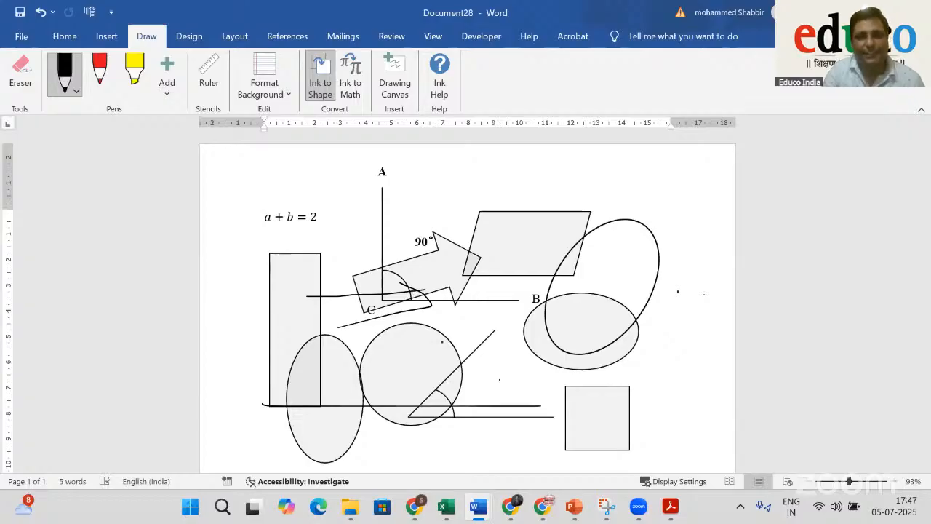
pyautogui.moveTo(462, 363)
pyautogui.mouseDown()
pyautogui.moveTo(550, 321)
pyautogui.moveTo(461, 328)
pyautogui.moveTo(414, 384)
pyautogui.moveTo(466, 409)
pyautogui.moveTo(464, 370)
pyautogui.mouseUp()
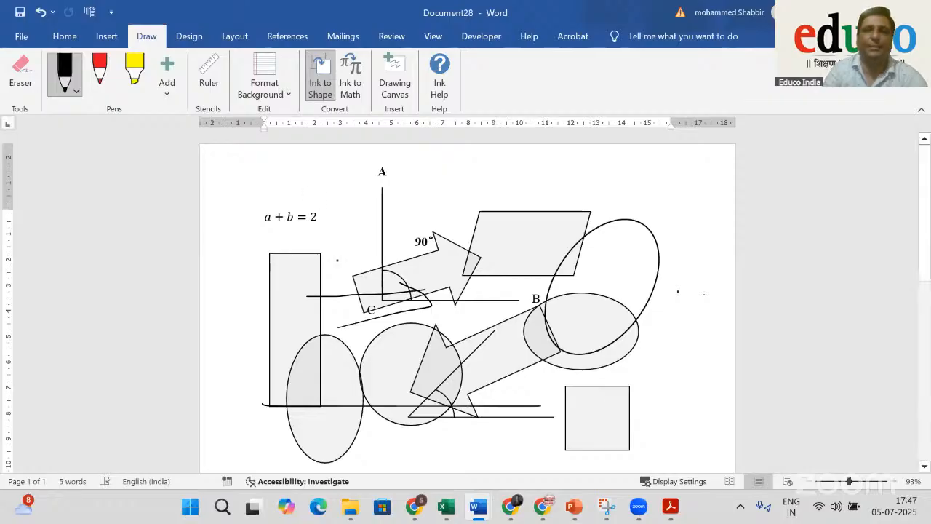
# Create a new blank document and insert a table with 2 columns and 2 rows
pyautogui.click(107, 36)
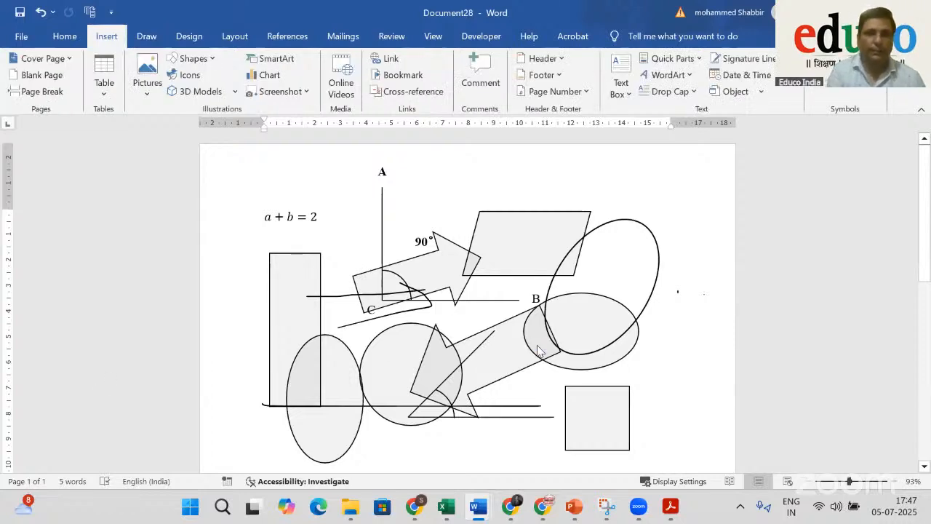
pyautogui.hotkey('ctrl', 'n')
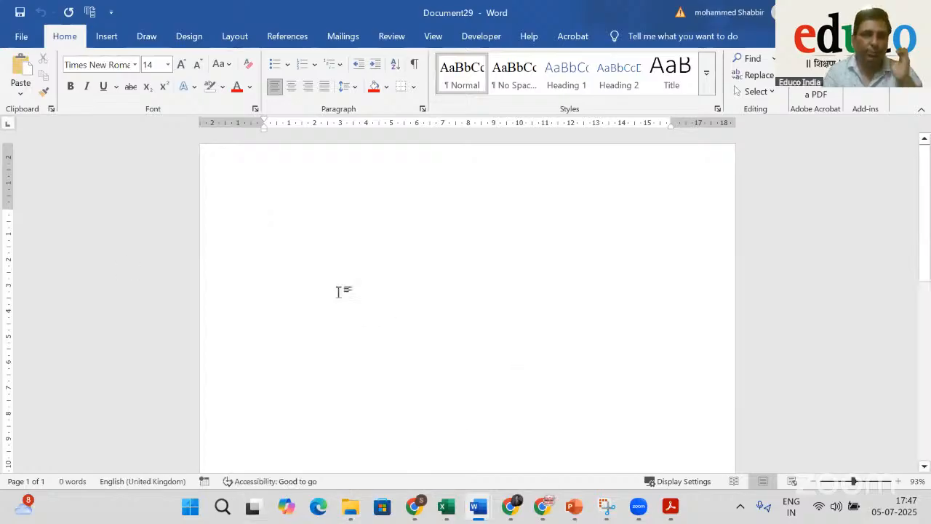
pyautogui.click(106, 38)
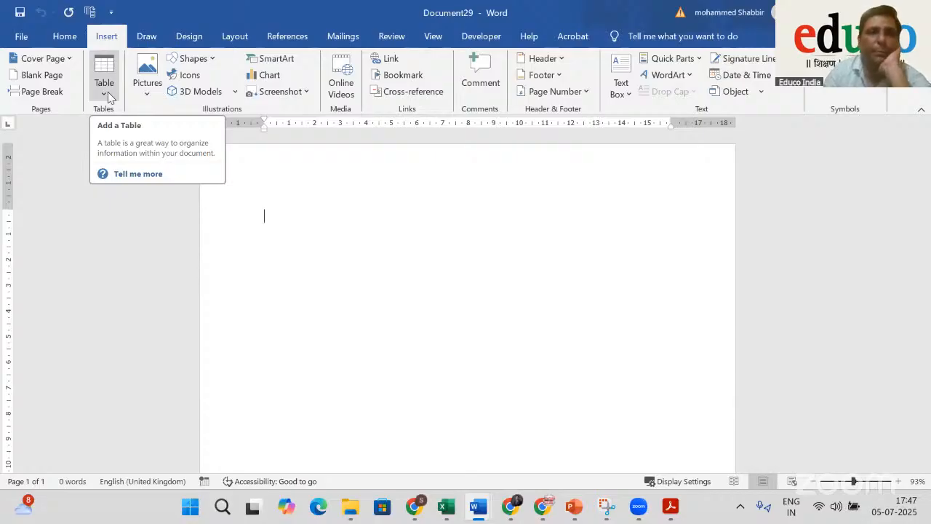
pyautogui.click(108, 94)
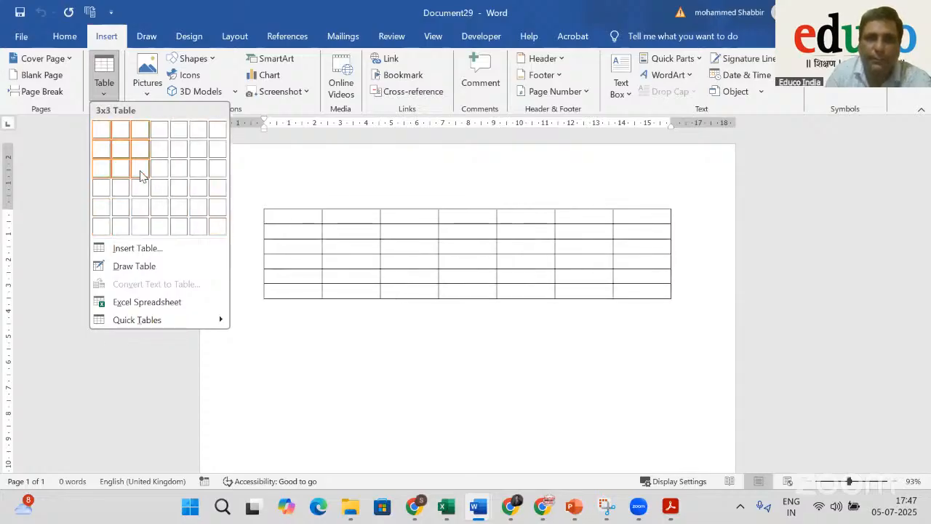
pyautogui.click(131, 250)
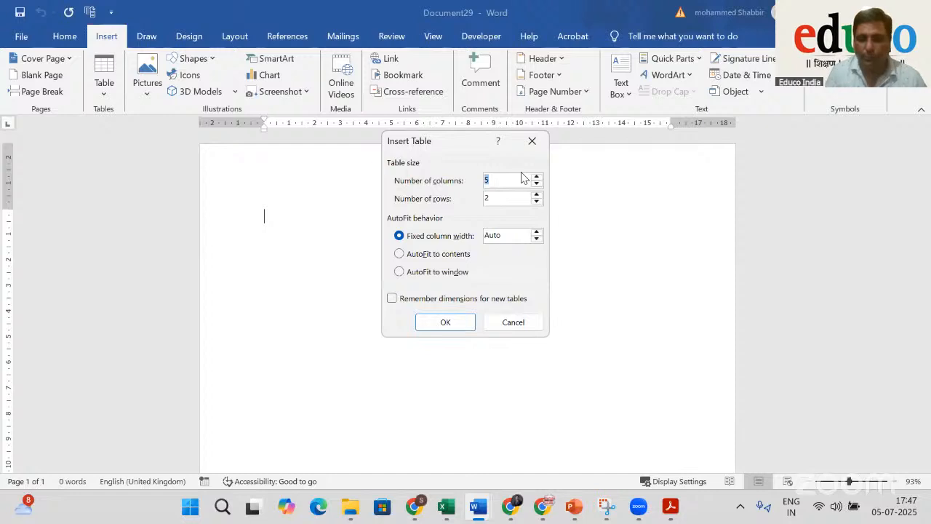
pyautogui.write('2')
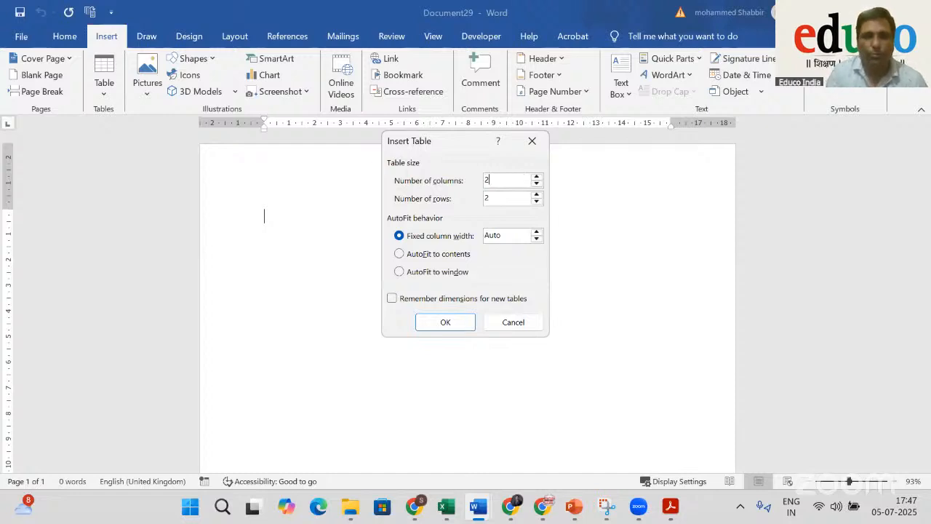
pyautogui.click(469, 323)
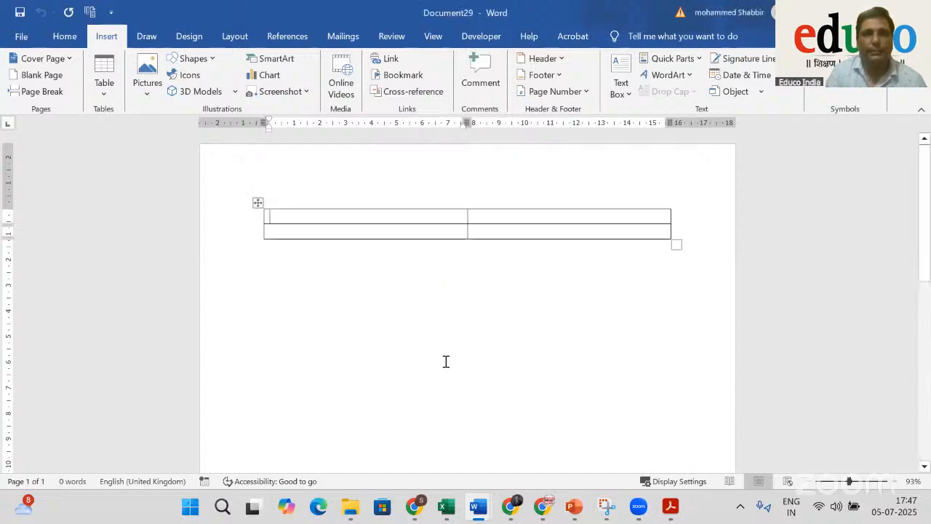
# Draw a table row about 13.5 cm wide and 0.93 cm high below the first table and split it with a vertical line
pyautogui.click(107, 37)
pyautogui.click(104, 76)
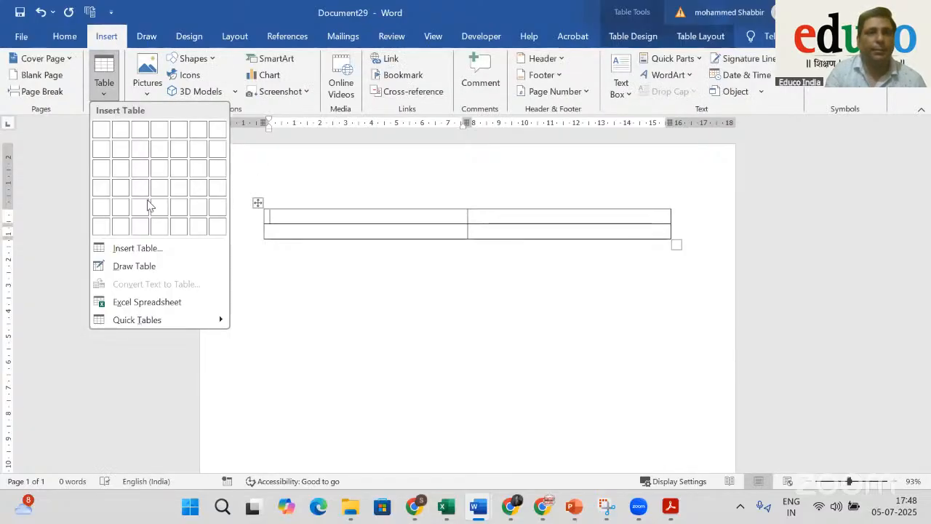
pyautogui.click(153, 268)
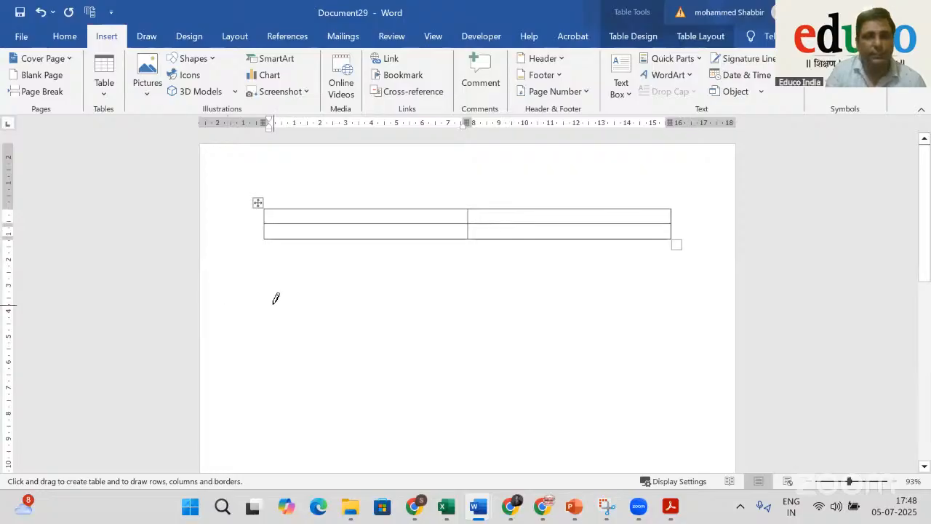
pyautogui.moveTo(274, 305)
pyautogui.mouseDown()
pyautogui.moveTo(614, 293)
pyautogui.moveTo(619, 284)
pyautogui.mouseUp()
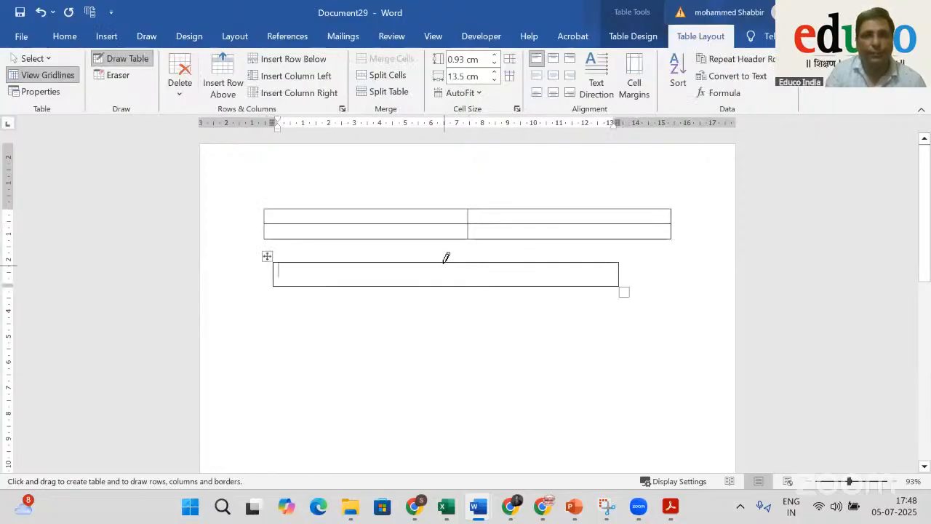
pyautogui.moveTo(445, 275); pyautogui.dragTo(445, 288)
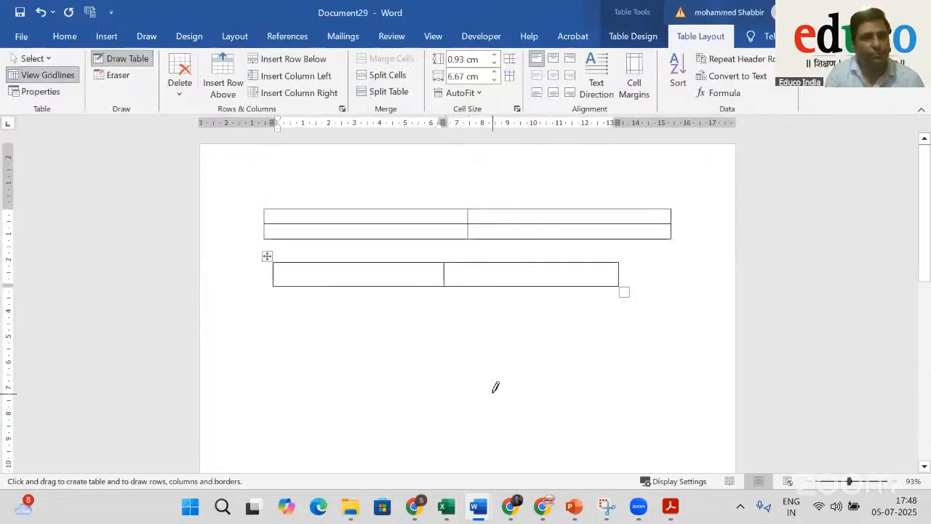
pyautogui.press('Escape')
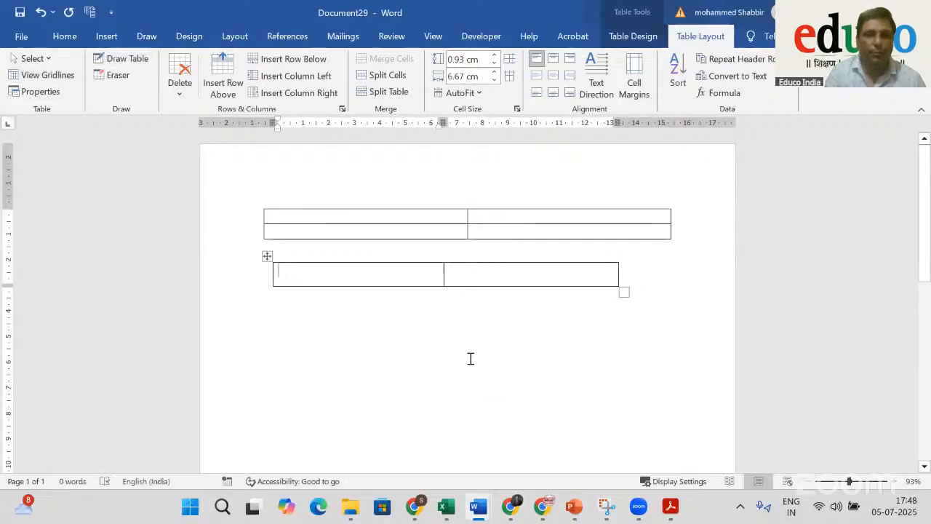
# Create a small one-row, two-column table below the drawn one by entering the text pattern +--+--+
pyautogui.click(613, 342)
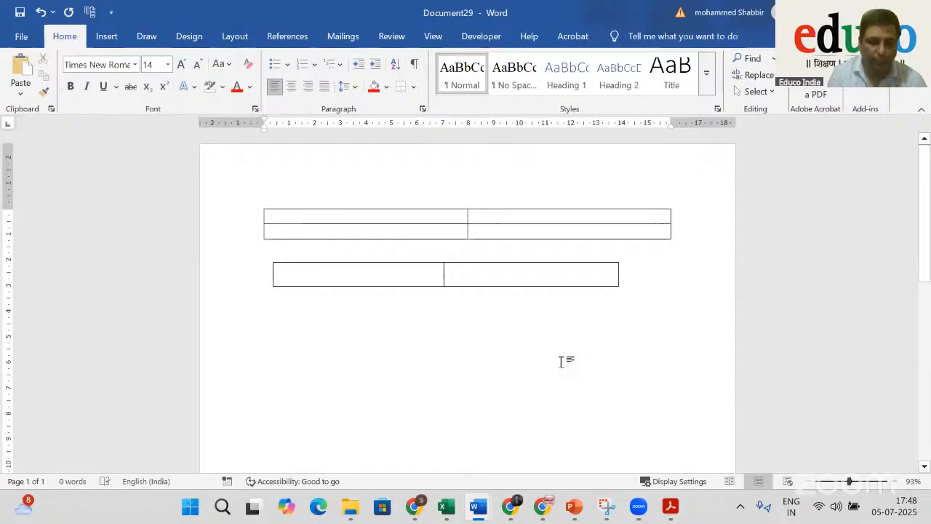
pyautogui.write('+--+')
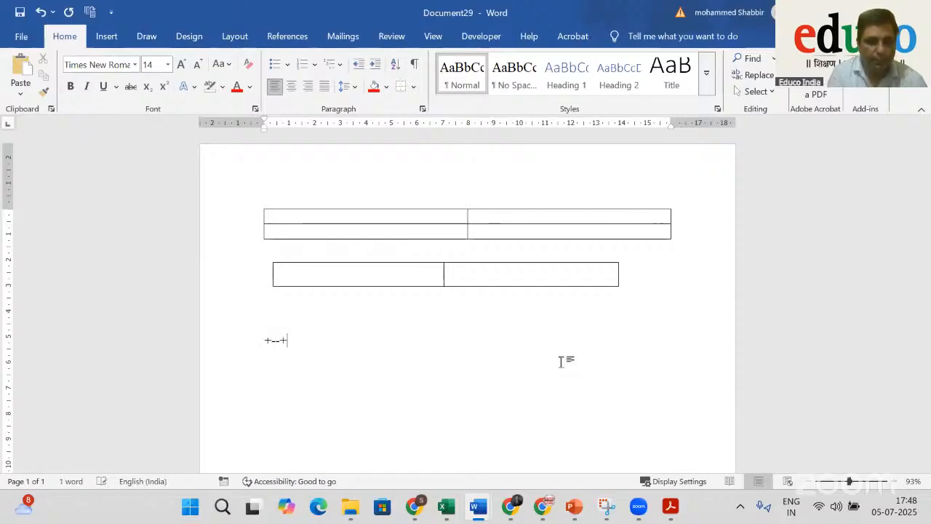
pyautogui.write('--+')
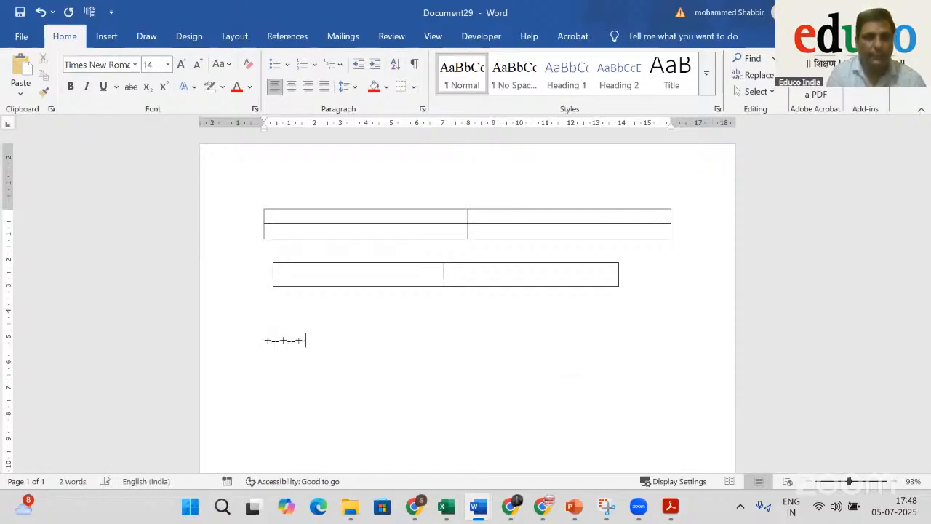
pyautogui.press('Return')
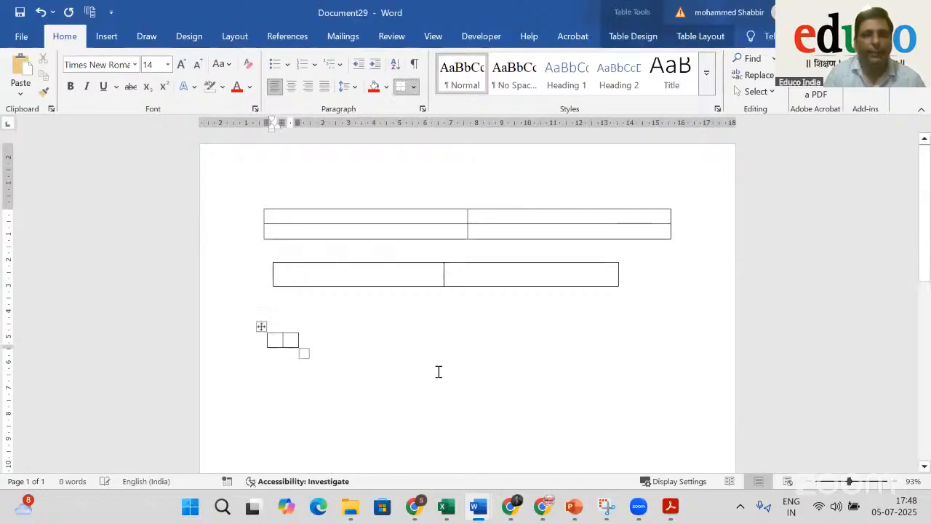
# Create a wider one-row, two-column table below the small one by entering plus signs separated by long runs of hyphens
pyautogui.click(733, 448)
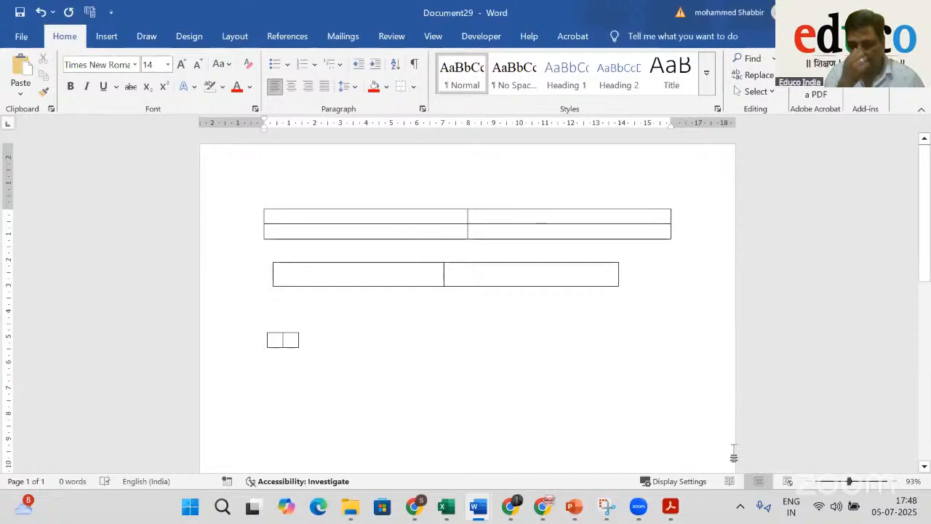
pyautogui.write('+')
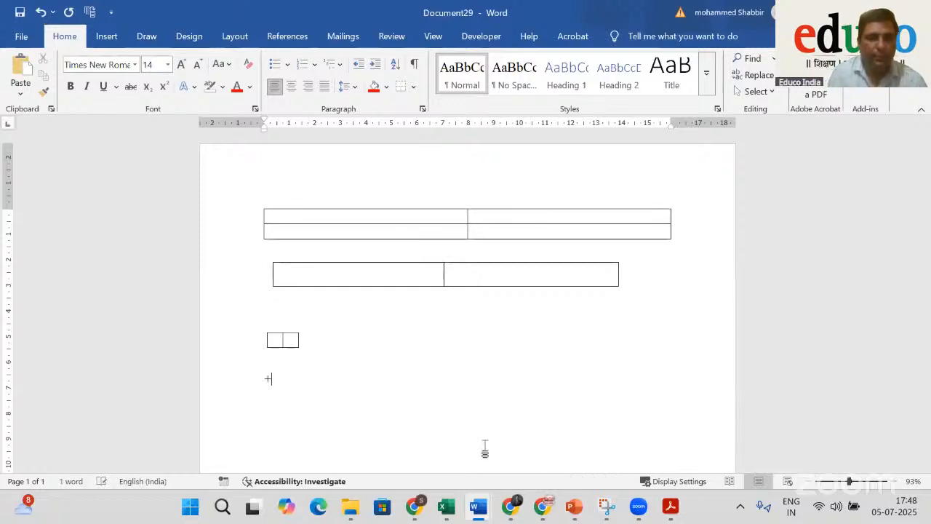
pyautogui.write('-----------')
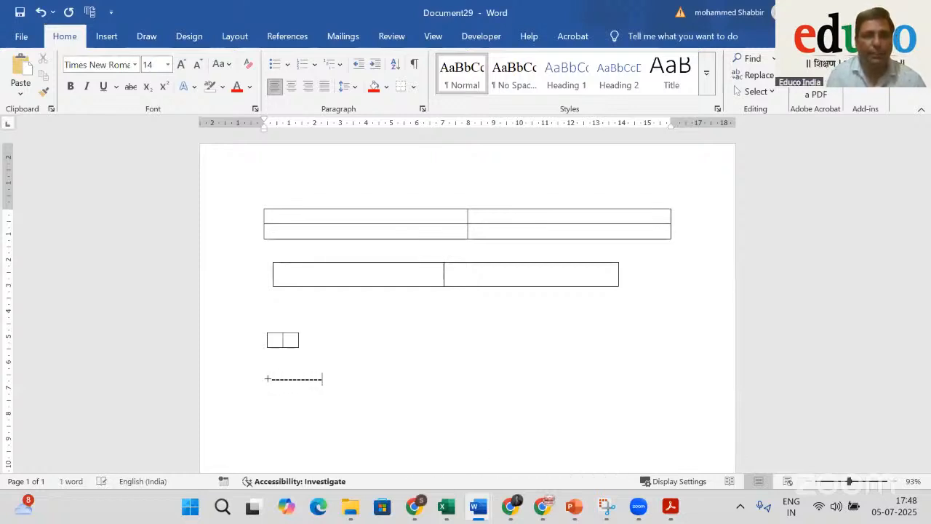
pyautogui.write('-+---')
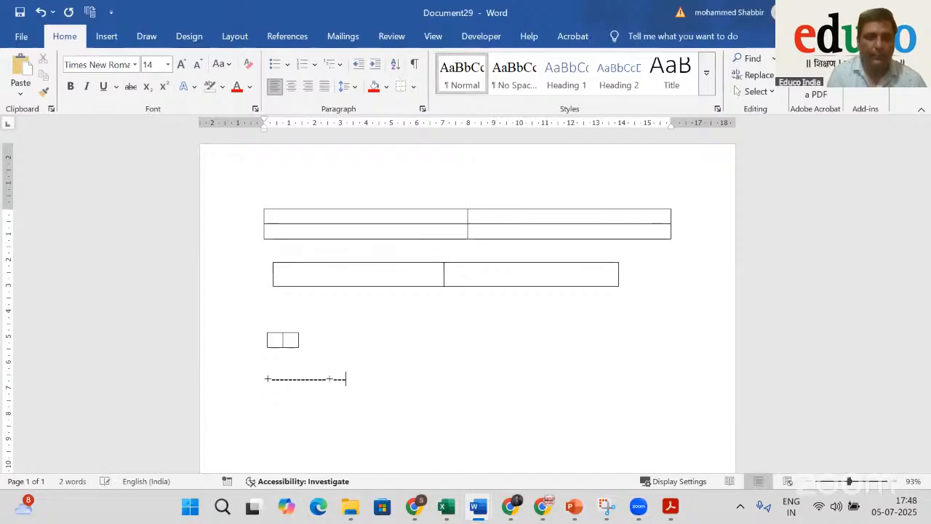
pyautogui.write('--------+')
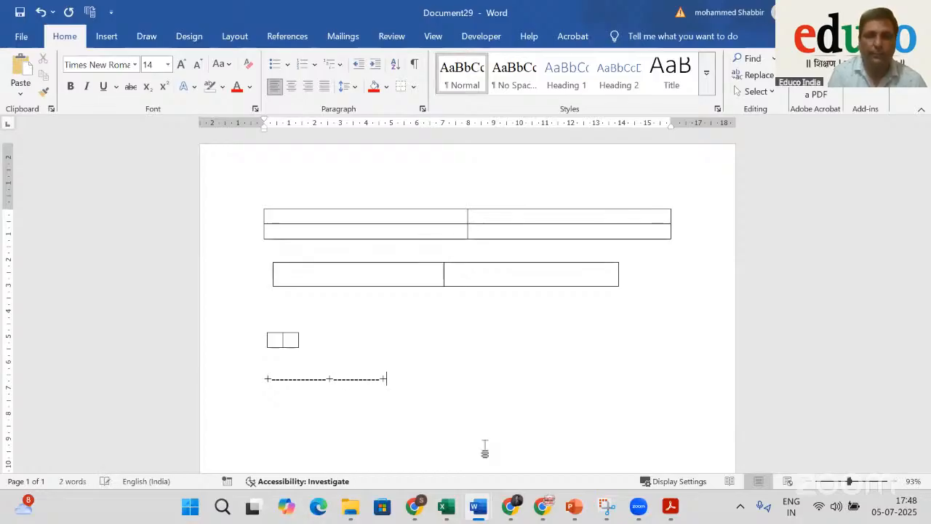
pyautogui.press('Return')
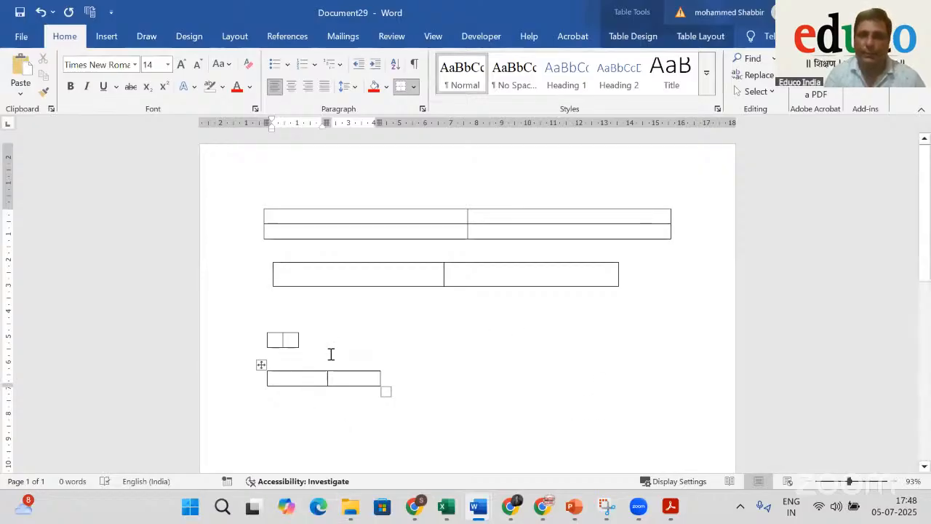
# Create a one-row, four-column table below the previous tables by entering the text pattern +--+--+--+--+
pyautogui.click(324, 420)
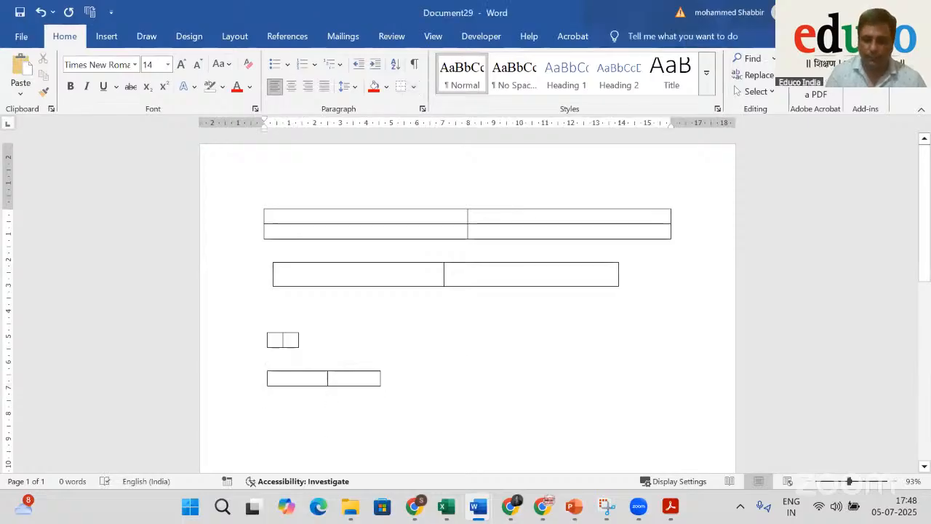
pyautogui.press('Return')
pyautogui.write('+')
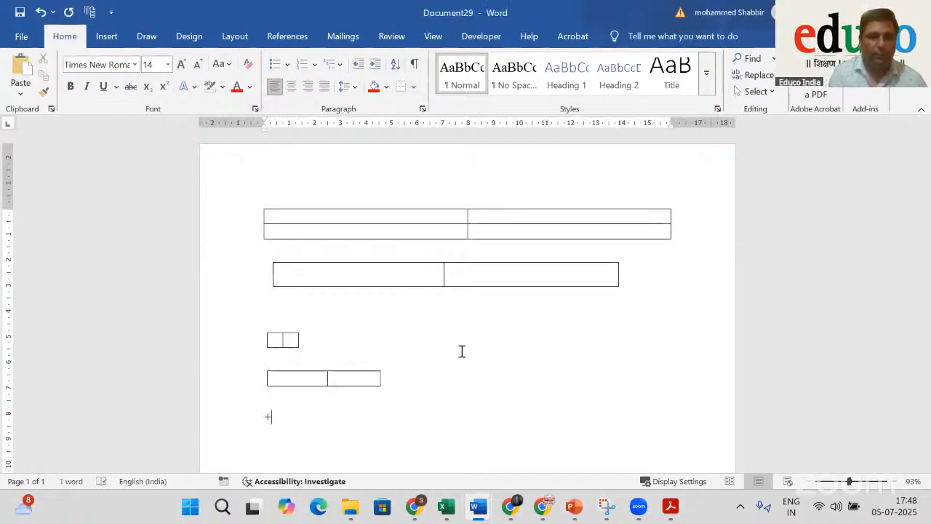
pyautogui.write('--')
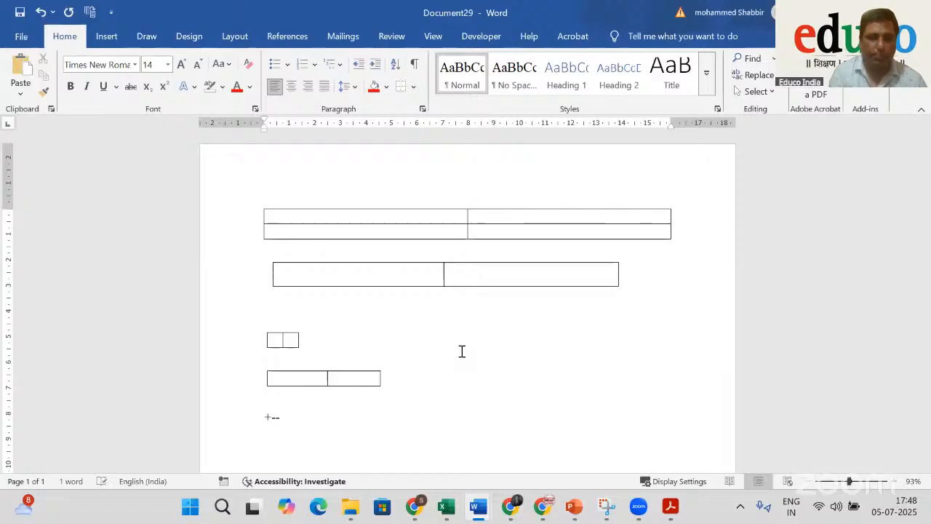
pyautogui.write('+--+--+-')
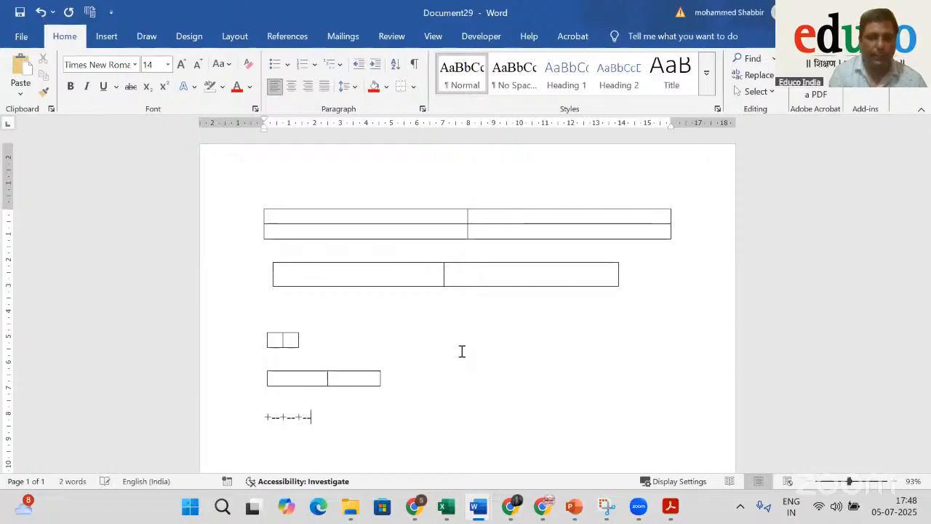
pyautogui.write('-+')
pyautogui.press('Return')
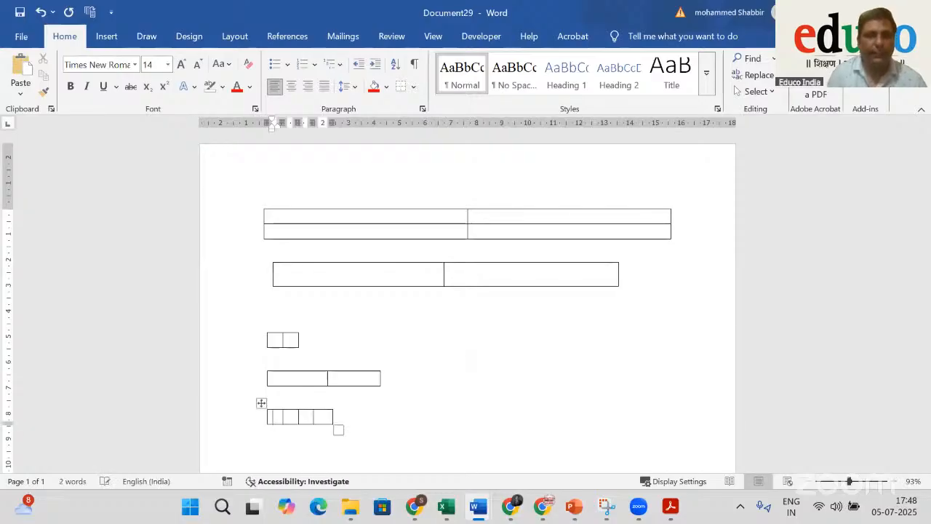
# Fill the four-column table's first row with 1, 2, 3 and 4, and add a second row
pyautogui.write('1')
pyautogui.press('Tab')
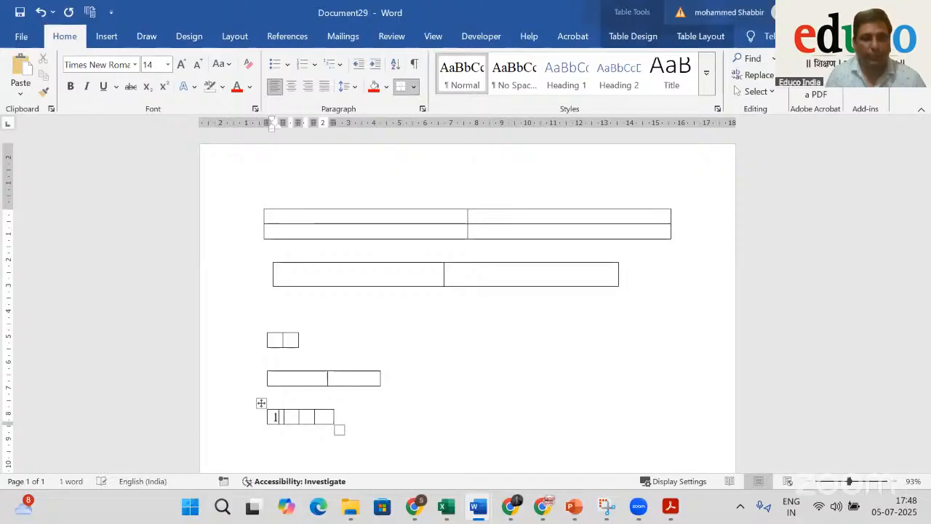
pyautogui.write('2')
pyautogui.press('Tab')
pyautogui.write('34')
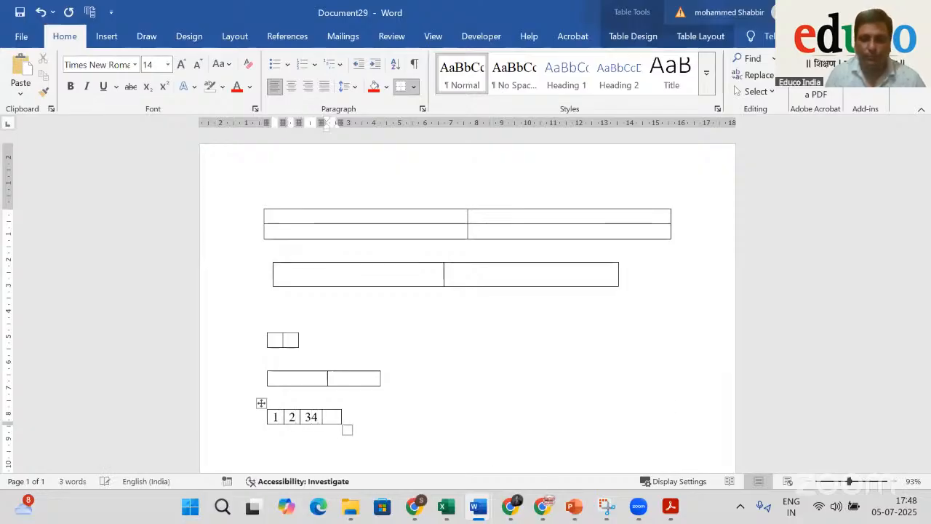
pyautogui.press('BackSpace')
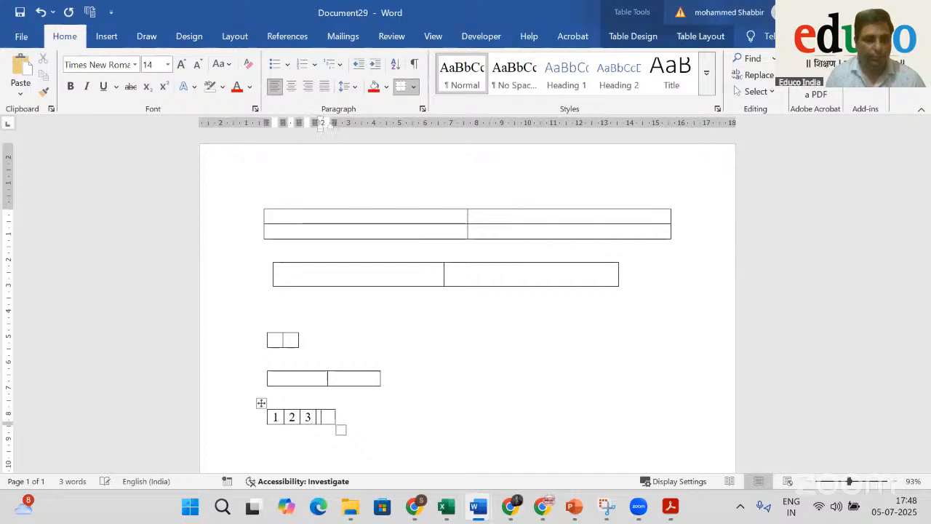
pyautogui.write('4')
pyautogui.press('Tab')
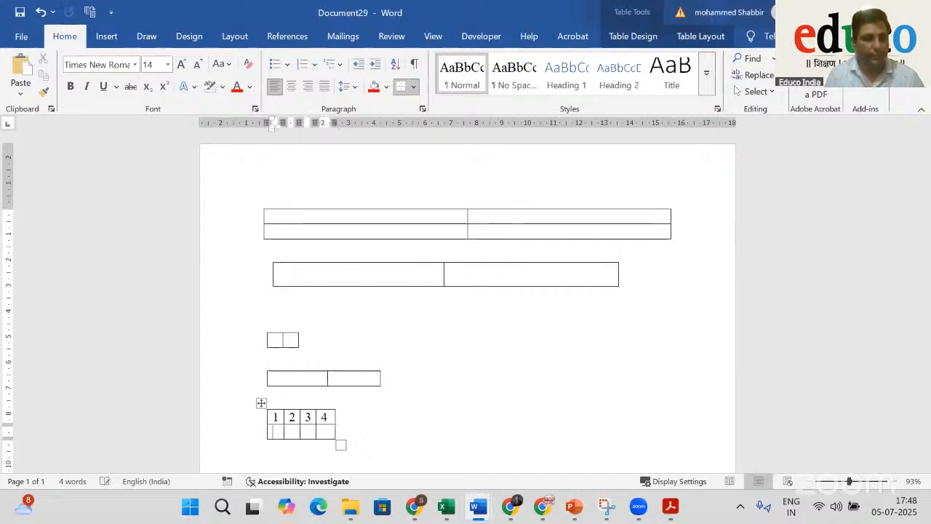
# Fill the second row with 4, 5, 6 and 8, and add a third row
pyautogui.write('4')
pyautogui.press('Down')
pyautogui.press('Up')
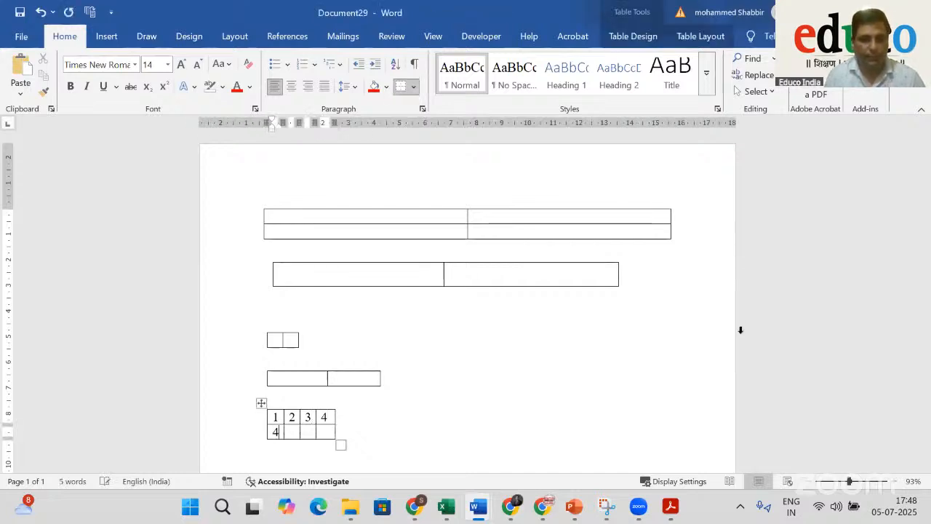
pyautogui.press('Tab')
pyautogui.write('5 6')
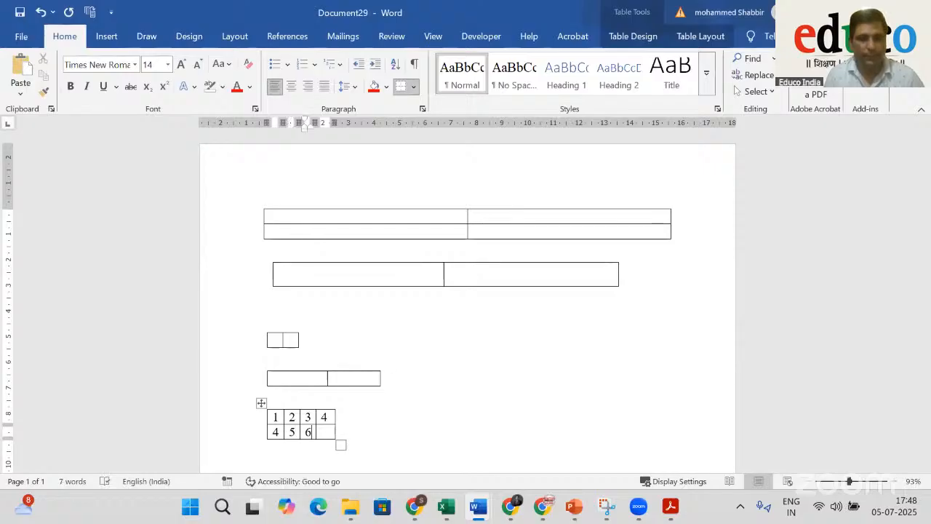
pyautogui.press('Tab')
pyautogui.write('8')
pyautogui.press('Tab')
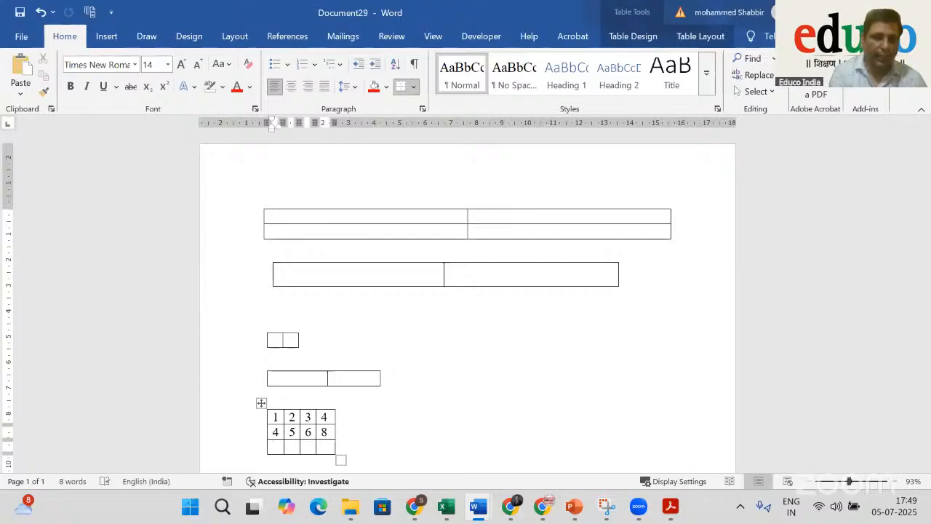
# Fill the third row with 9, 10, 11 and 12, and add a fourth row
pyautogui.write('9')
pyautogui.press('Tab')
pyautogui.write('10')
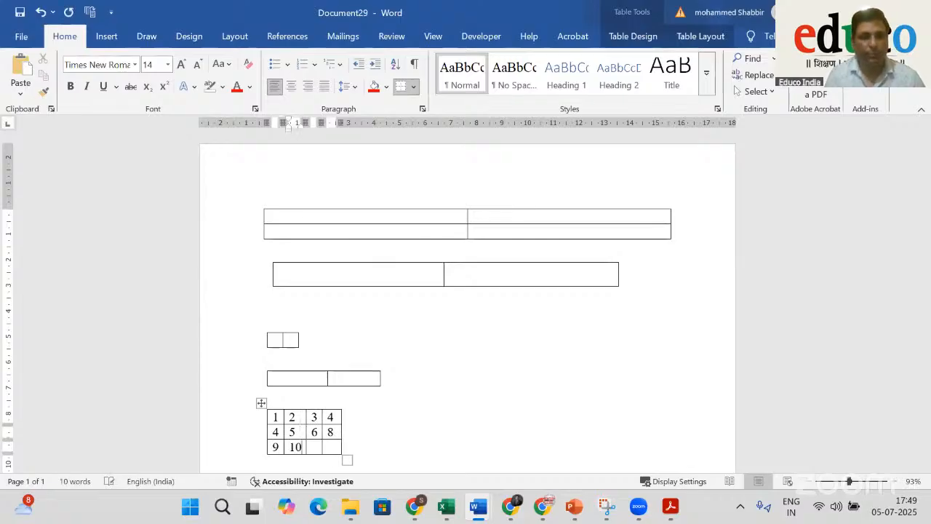
pyautogui.press('Tab')
pyautogui.write('11')
pyautogui.press('Tab')
pyautogui.write('12')
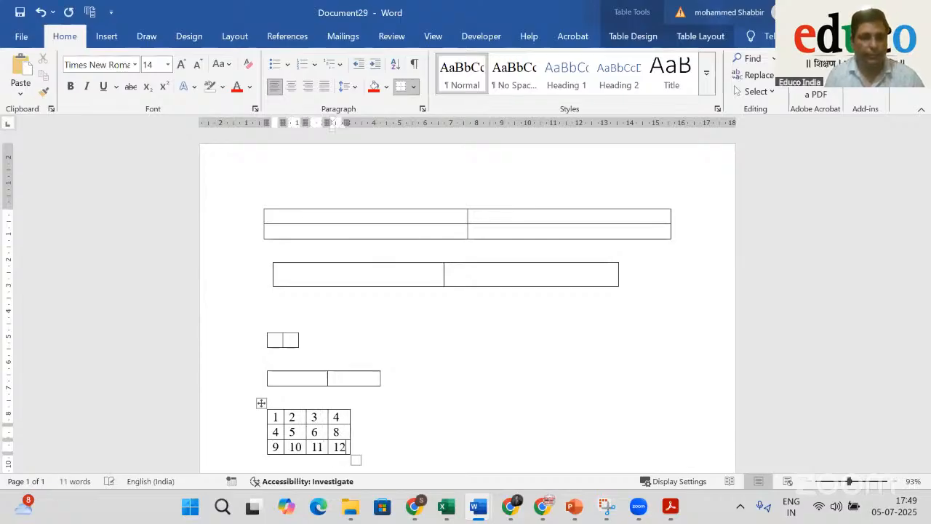
pyautogui.press('Tab')
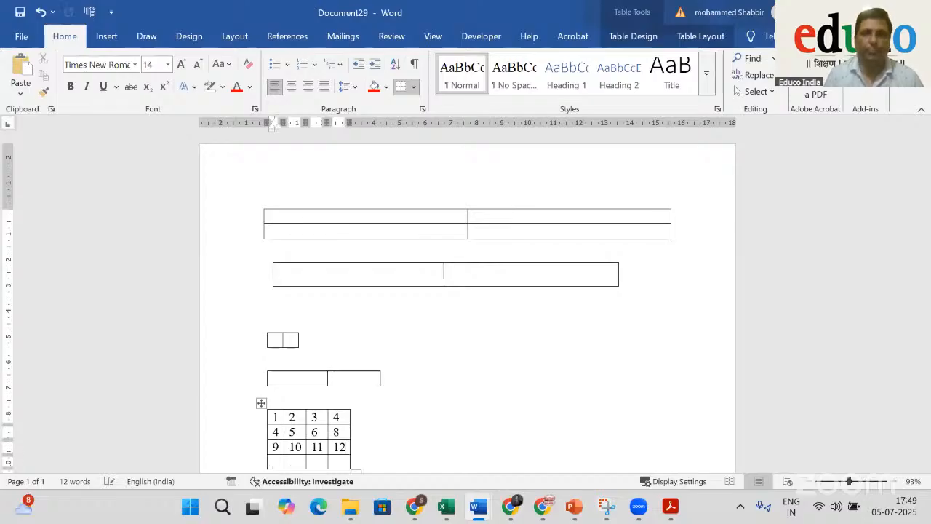
pyautogui.scroll(-2, 451, 439)
pyautogui.scroll(2, 431, 424)
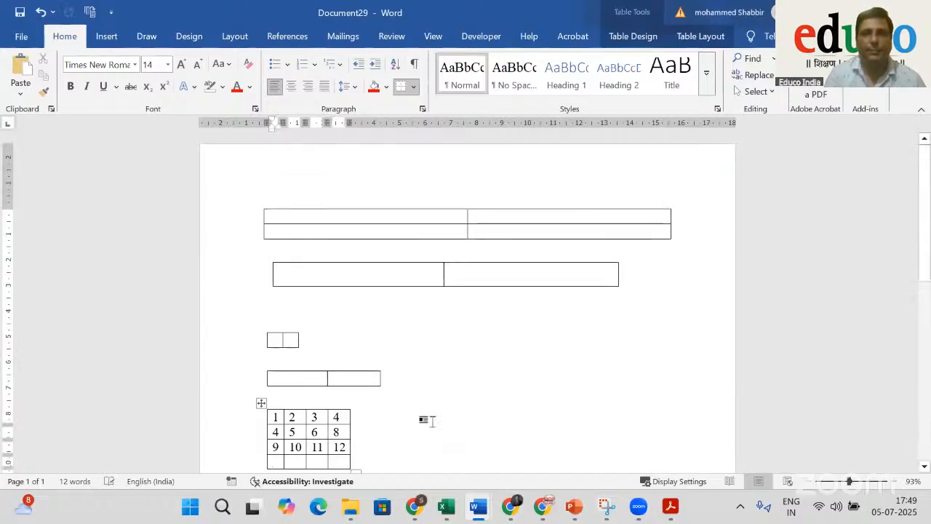
# Delete all tables from the document and insert a new table with 4 columns and 5 rows
pyautogui.click(270, 320)
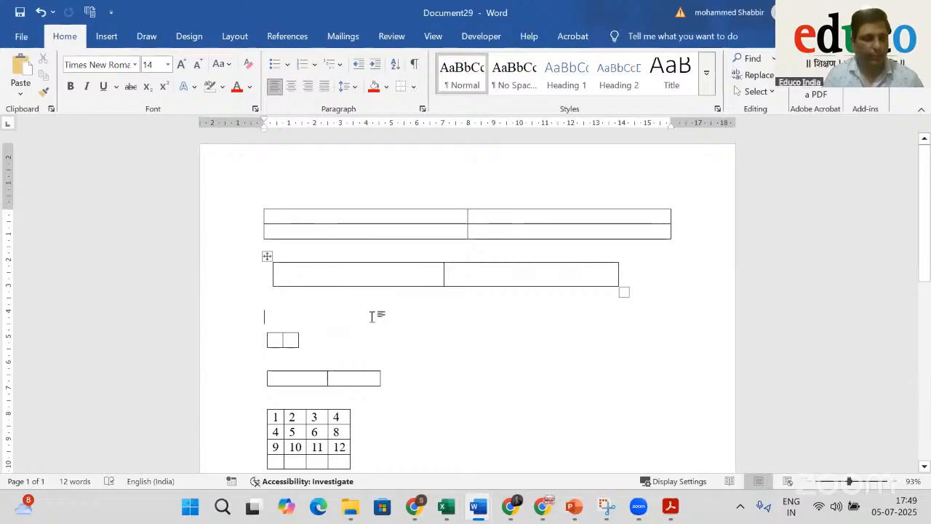
pyautogui.hotkey('ctrl', 'a')
pyautogui.press('Delete')
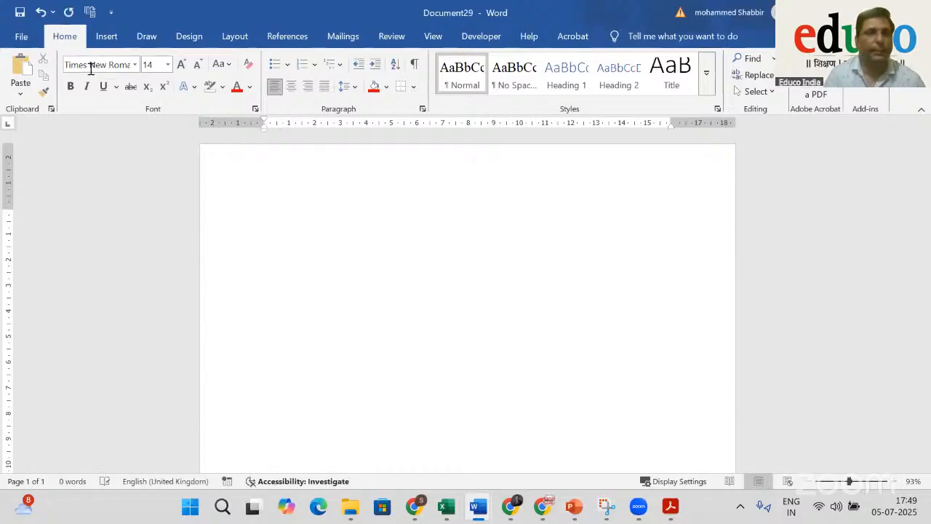
pyautogui.click(101, 41)
pyautogui.click(104, 83)
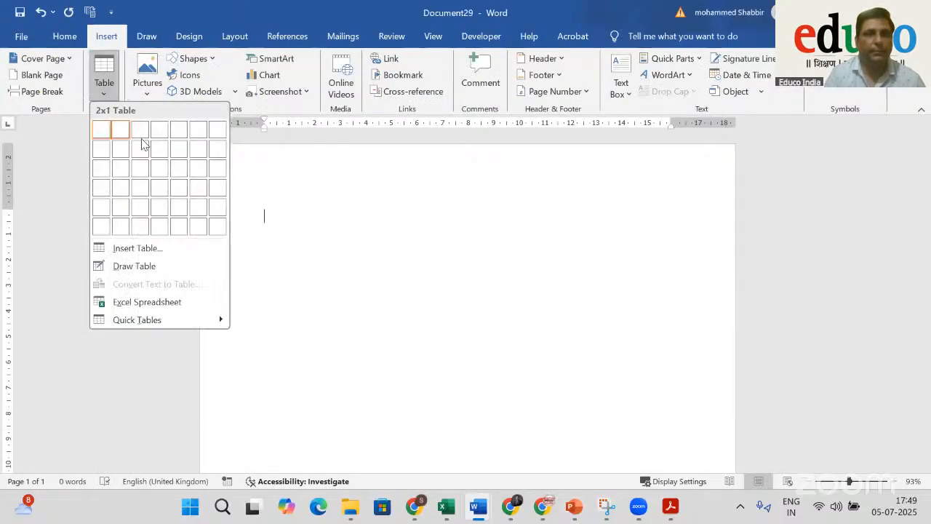
pyautogui.click(168, 213)
pyautogui.click(331, 294)
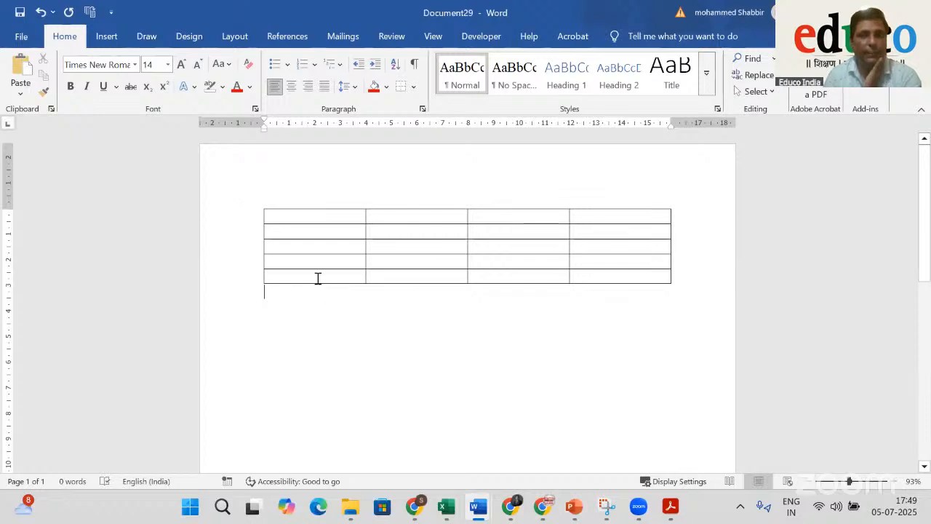
# Enter Monday in the first column of the new table's second row
pyautogui.click(306, 213)
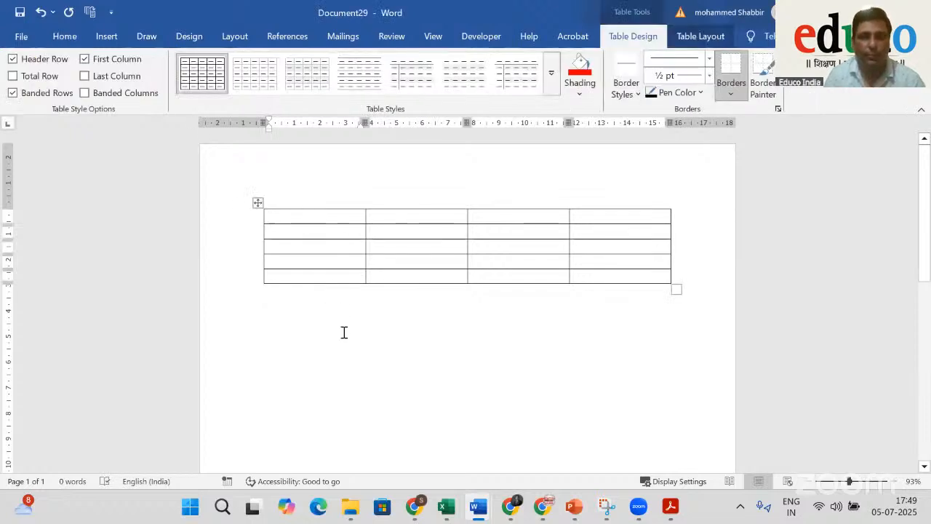
pyautogui.click(399, 221)
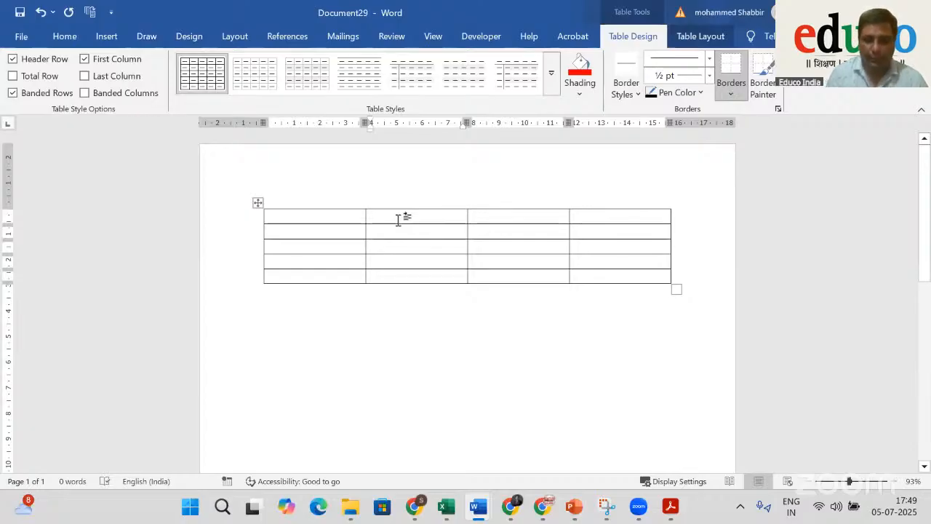
pyautogui.click(280, 231)
pyautogui.write('Mond')
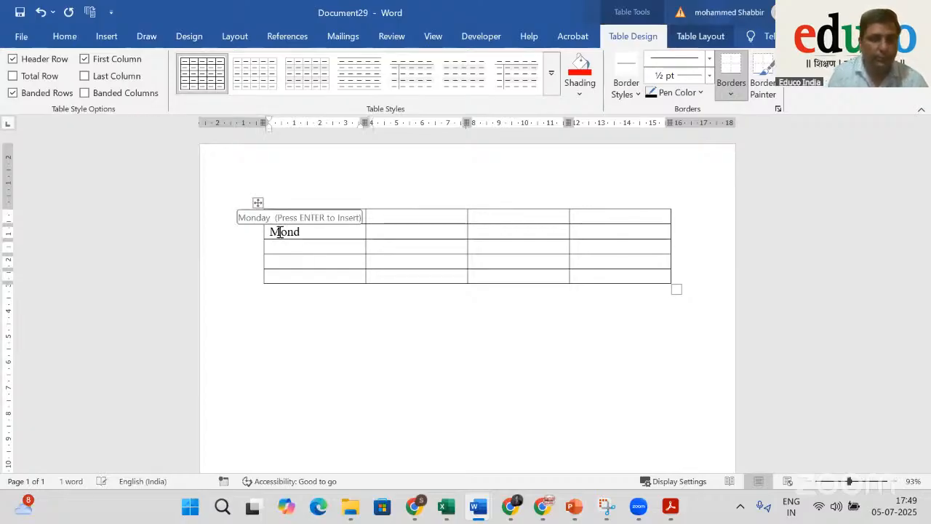
pyautogui.press('Return')
pyautogui.press('Down')
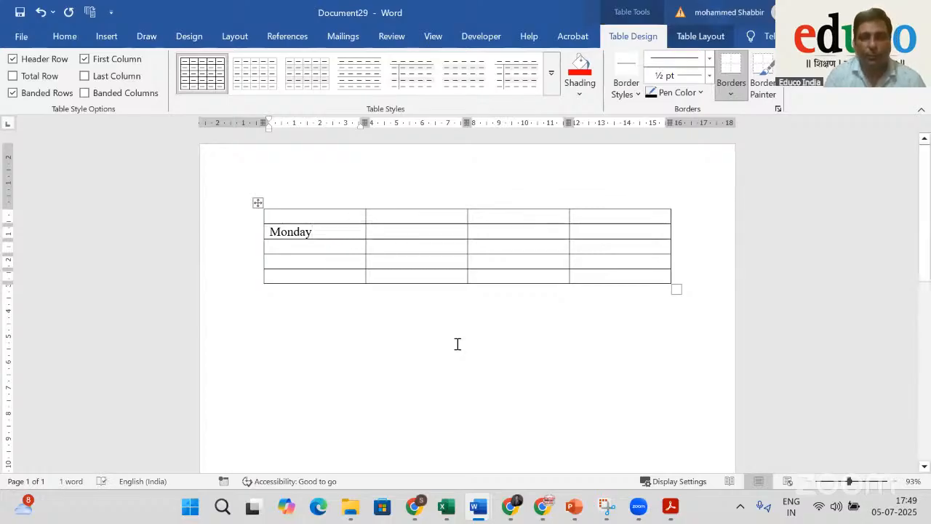
# Switch to Document12 and examine the coloured timetable, comparing the text direction and alignment of the Monday and Math cells
pyautogui.moveTo(475, 502)
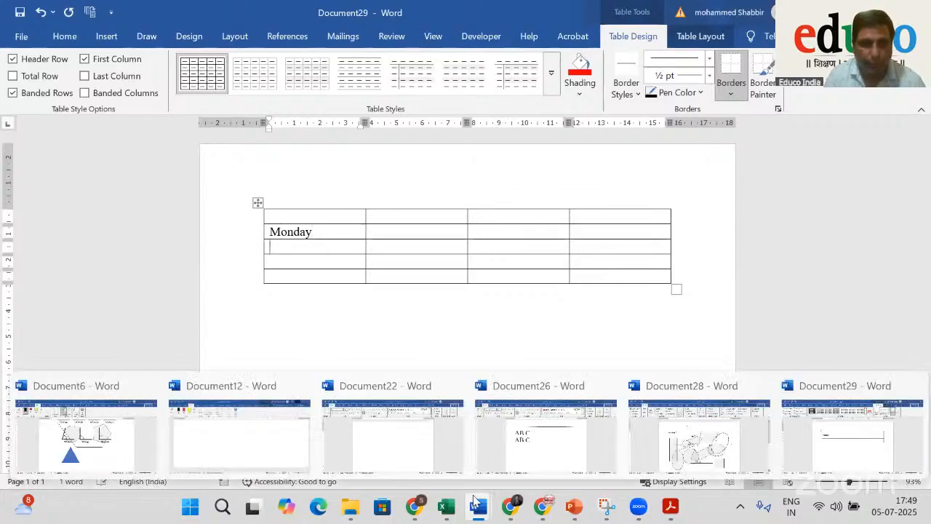
pyautogui.click(268, 455)
pyautogui.scroll(3, 382, 362)
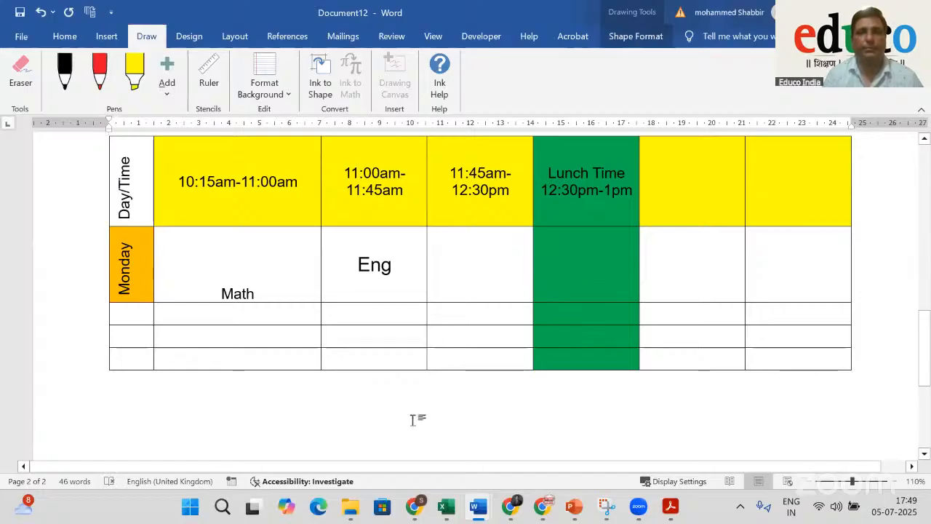
pyautogui.click(421, 420)
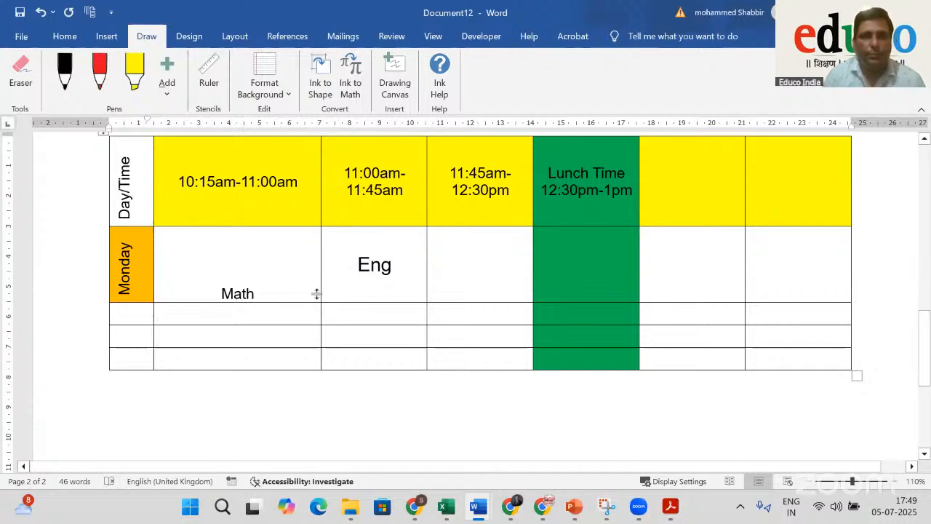
pyautogui.moveTo(260, 294); pyautogui.dragTo(221, 294)
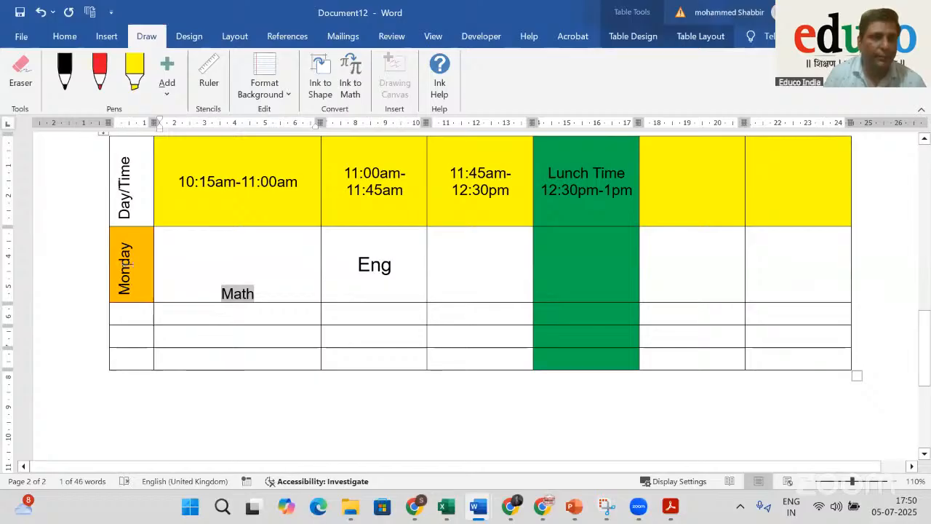
pyautogui.moveTo(122, 260); pyautogui.dragTo(151, 315)
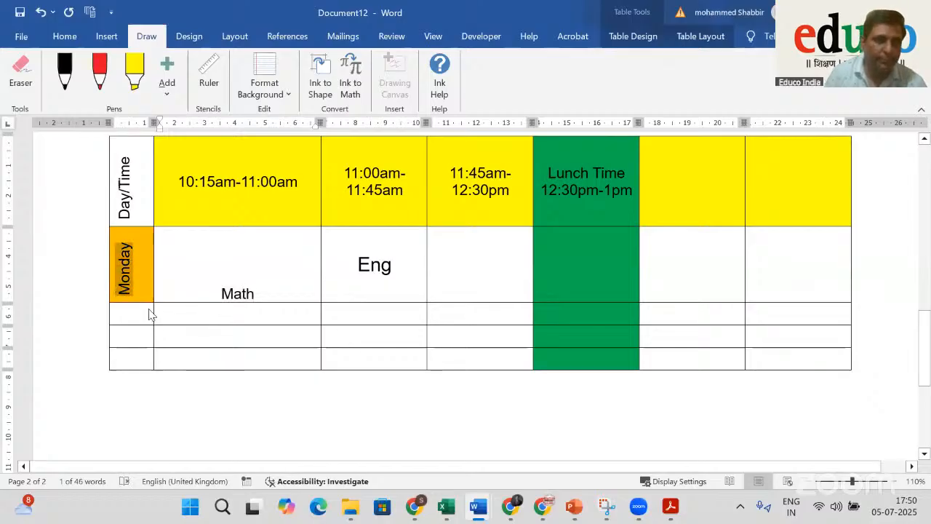
pyautogui.click(456, 370)
pyautogui.click(403, 341)
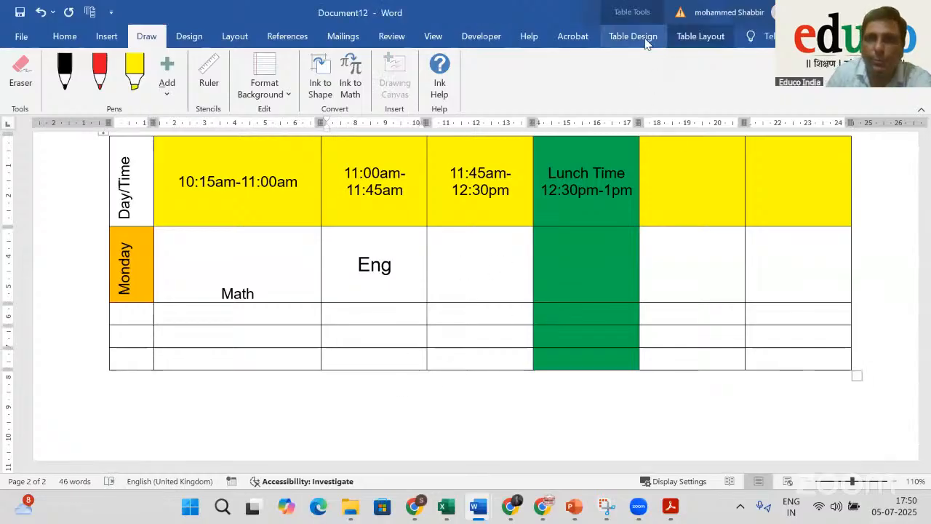
# Enter "tuesday" in the timetable's first-column cell below Monday and select its first letter
pyautogui.click(646, 40)
pyautogui.click(692, 34)
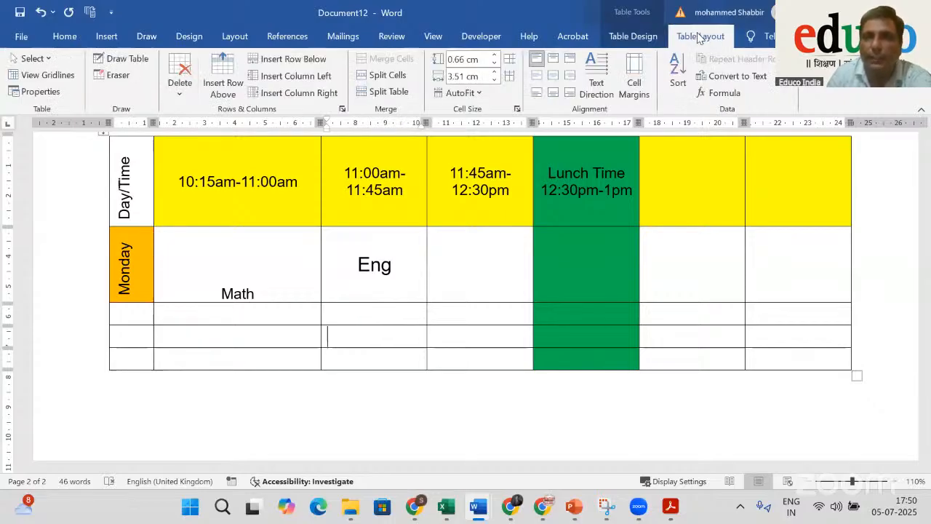
pyautogui.click(137, 316)
pyautogui.write('tue')
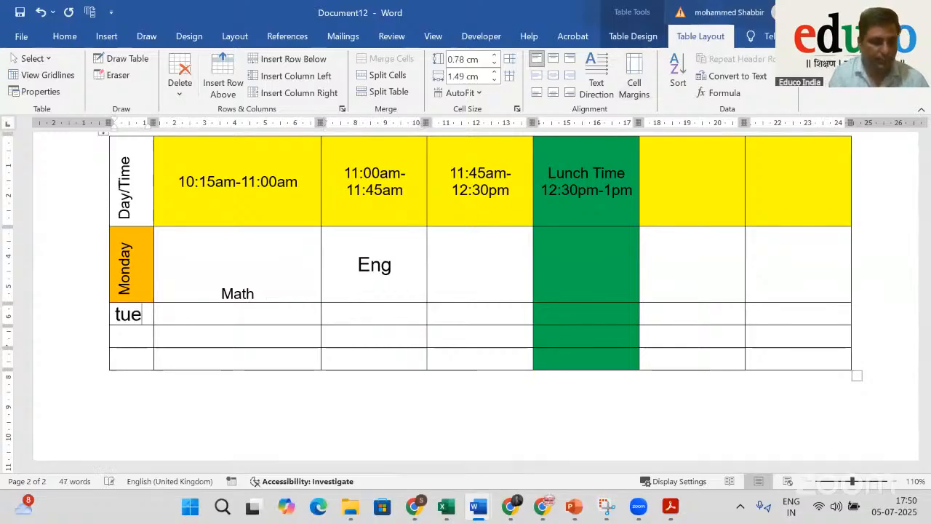
pyautogui.write('sday')
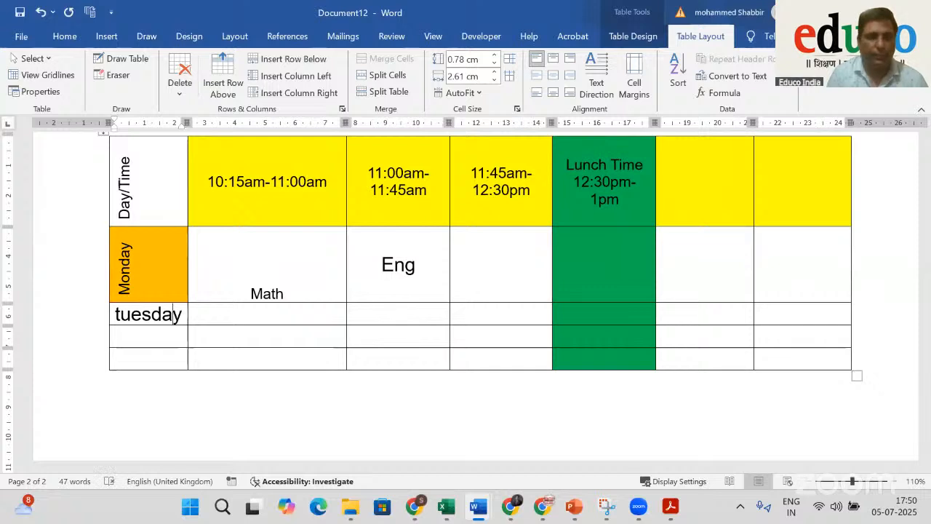
pyautogui.moveTo(121, 314); pyautogui.dragTo(115, 314)
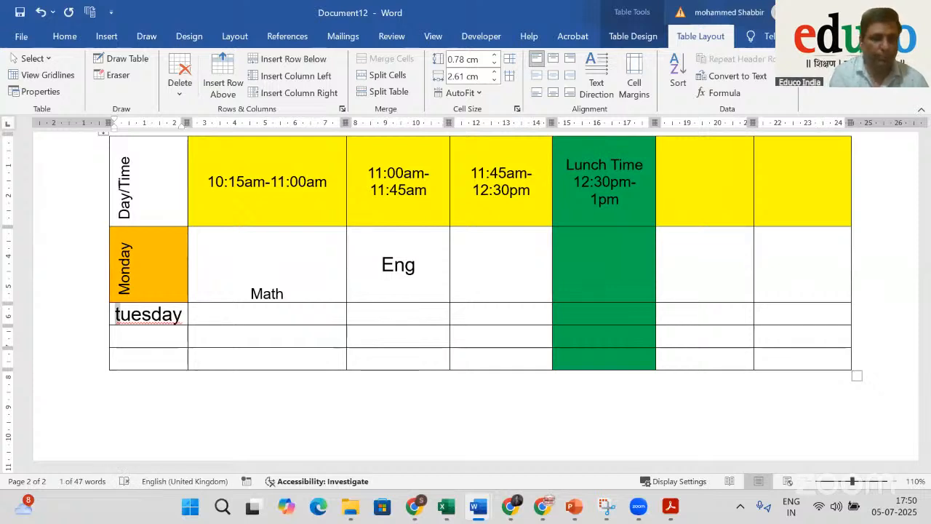
# Capitalize the Tuesday label, rotate it to read bottom to top, and heighten its row to about 3.2 cm
pyautogui.write('T')
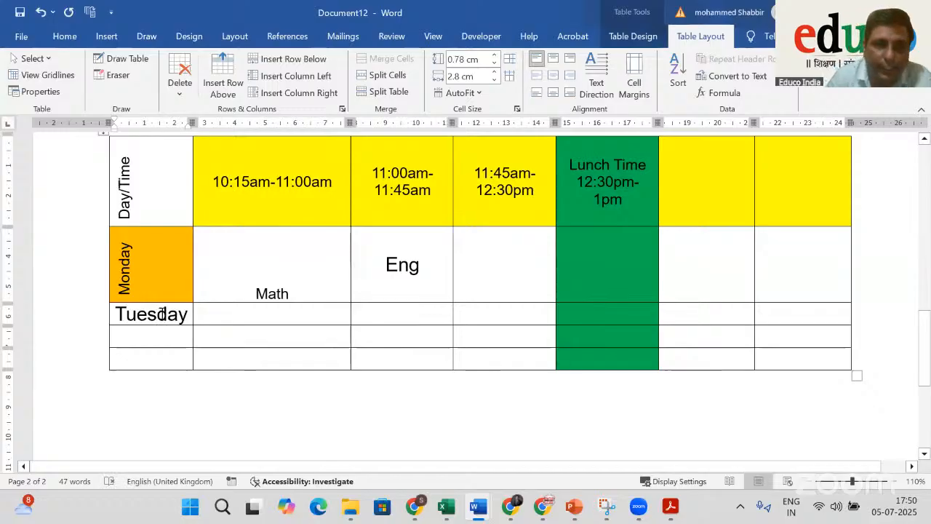
pyautogui.click(597, 89)
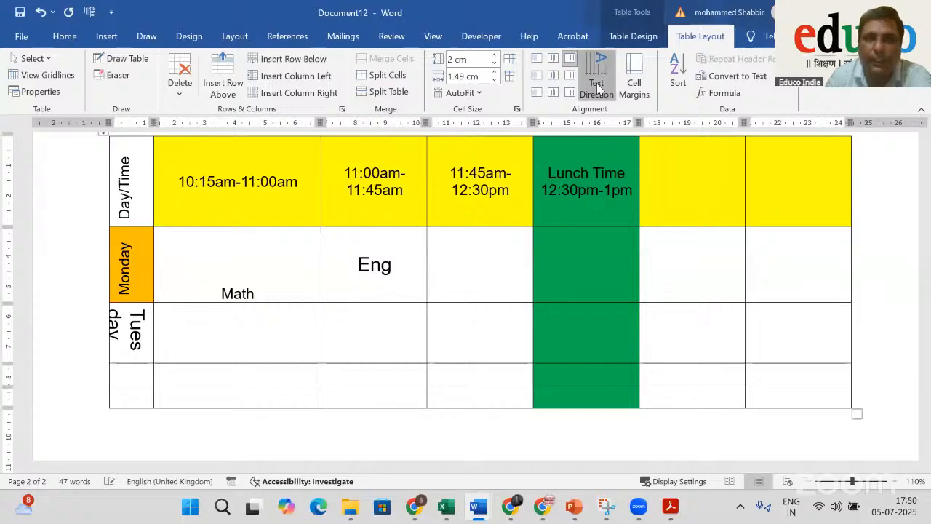
pyautogui.click(597, 89)
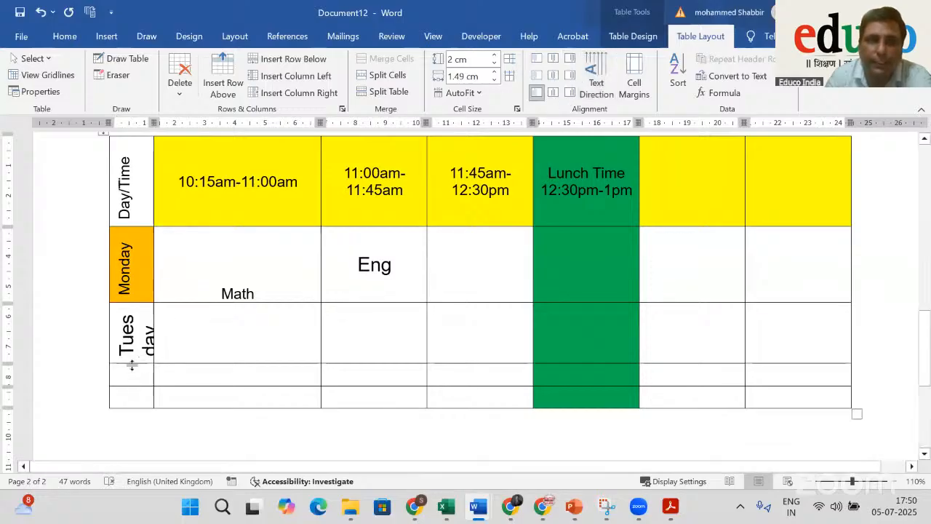
pyautogui.moveTo(132, 372); pyautogui.dragTo(131, 393)
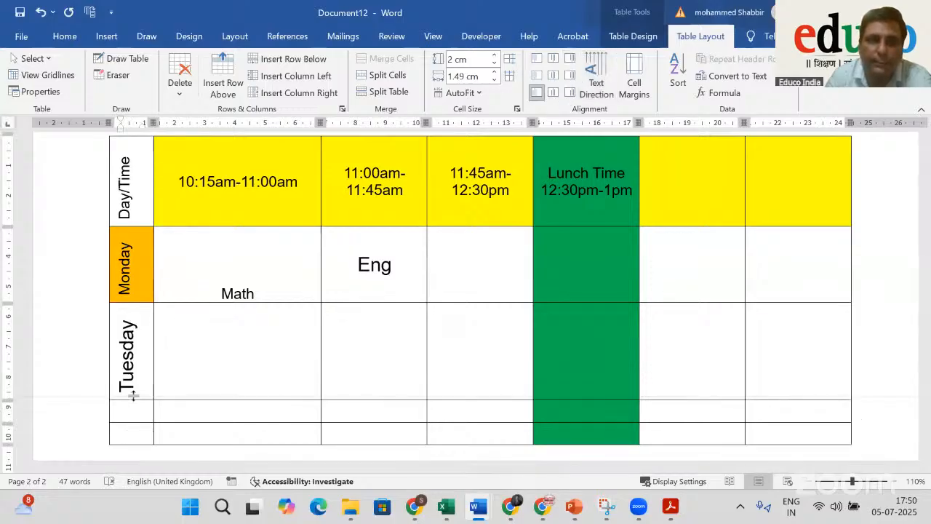
# Cycle the Tuesday cell repeatedly through the available text directions, ending on bottom-to-top text
pyautogui.click(601, 84)
pyautogui.click(601, 84)
pyautogui.click(601, 85)
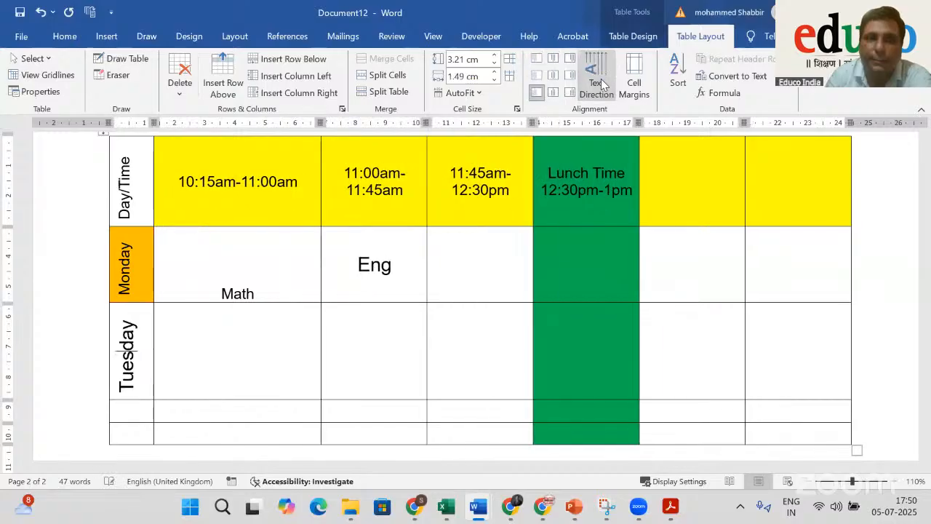
pyautogui.click(601, 84)
pyautogui.click(601, 85)
pyautogui.click(601, 84)
pyautogui.click(601, 84)
pyautogui.click(601, 84)
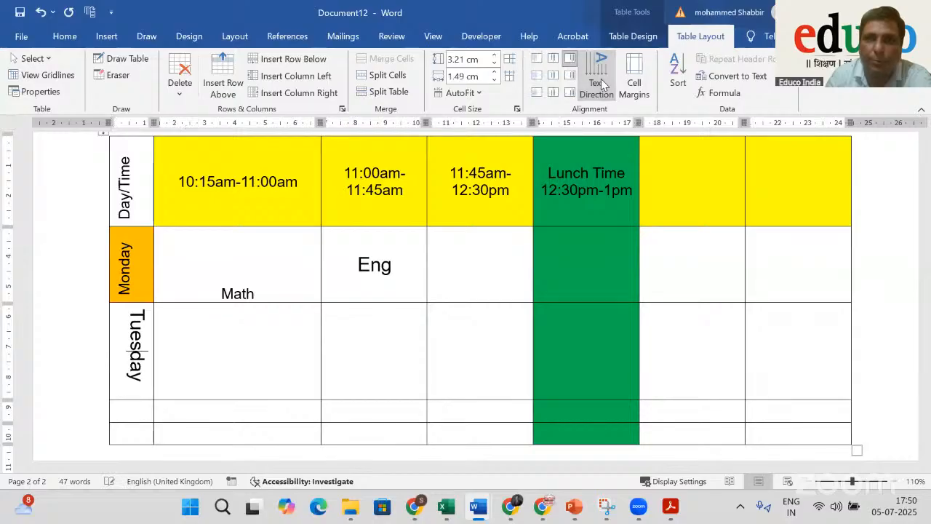
pyautogui.click(601, 85)
pyautogui.click(601, 85)
pyautogui.click(601, 85)
pyautogui.click(601, 85)
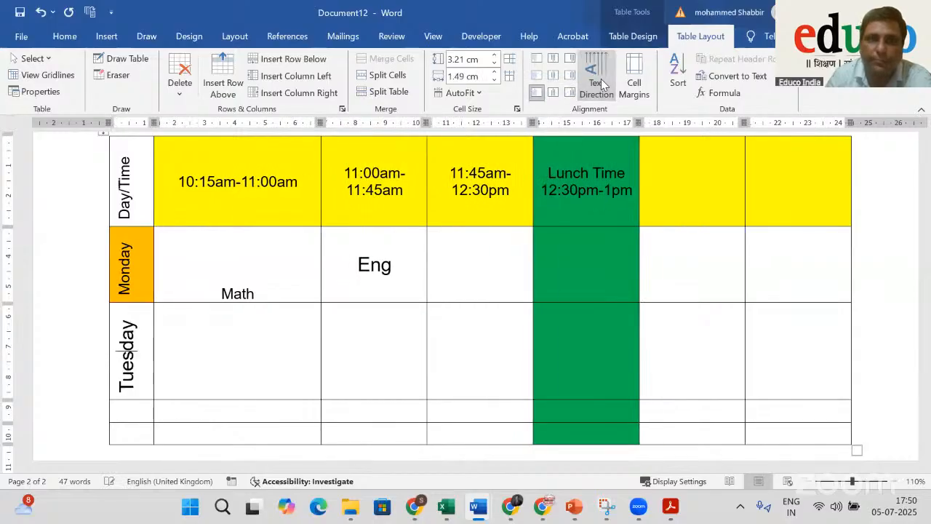
pyautogui.click(601, 84)
pyautogui.click(601, 85)
pyautogui.click(601, 84)
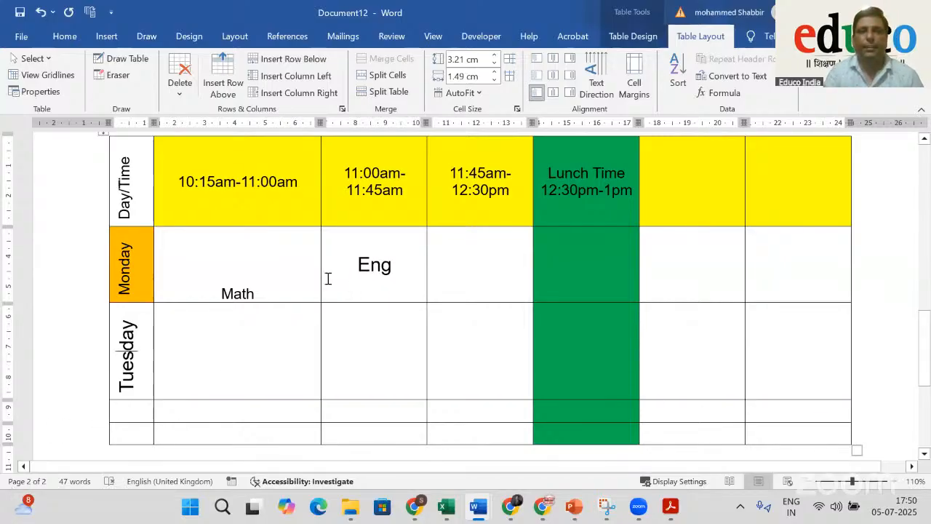
# Enter "english" in the Tuesday row under the 10:15am-11:00am column
pyautogui.click(243, 364)
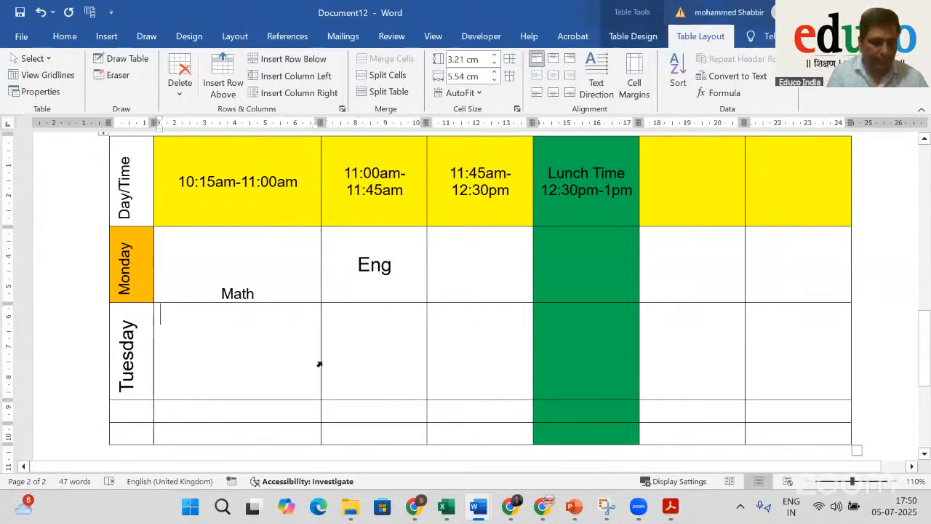
pyautogui.write('english')
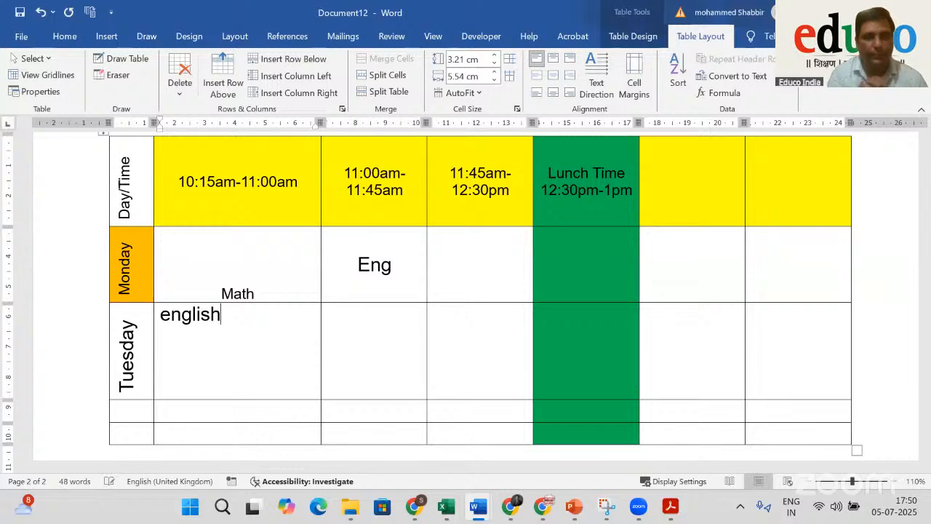
pyautogui.click(260, 419)
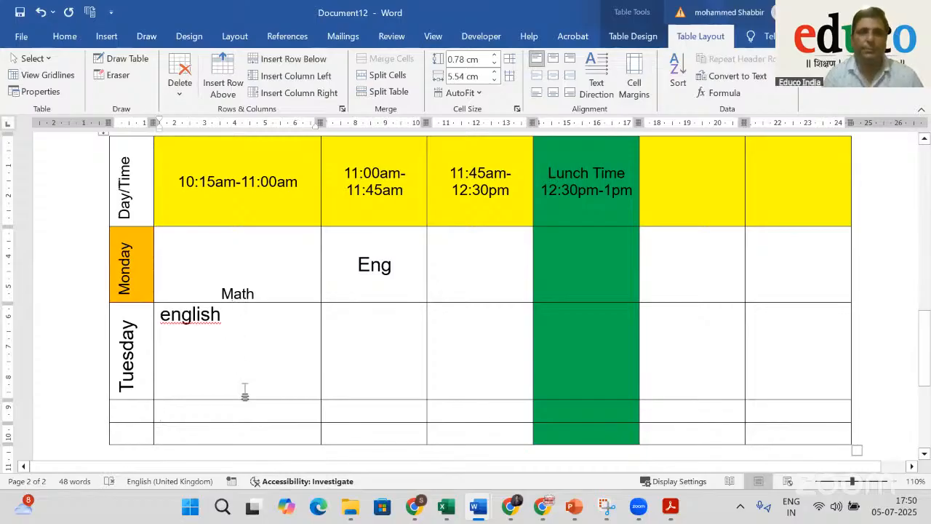
# Try the various top, middle and bottom alignments on the "english" cell in the Tuesday row
pyautogui.click(229, 314)
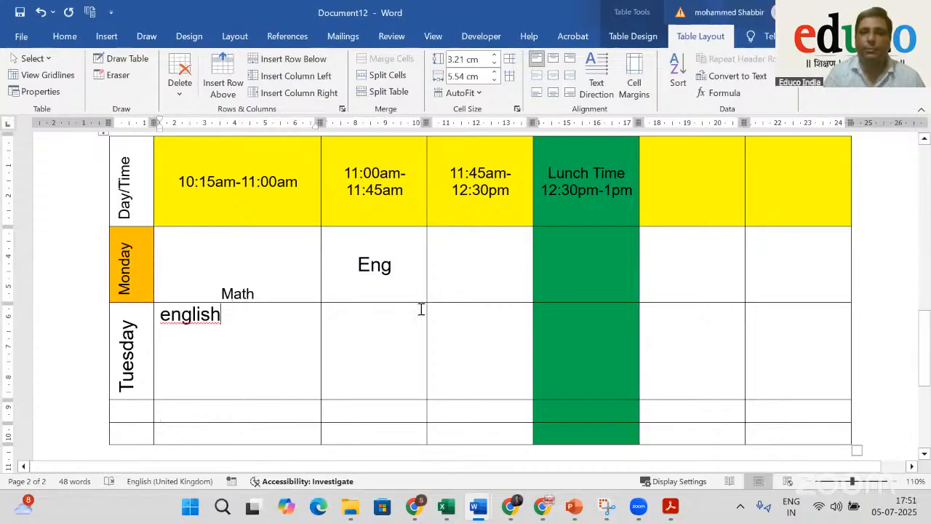
pyautogui.click(554, 62)
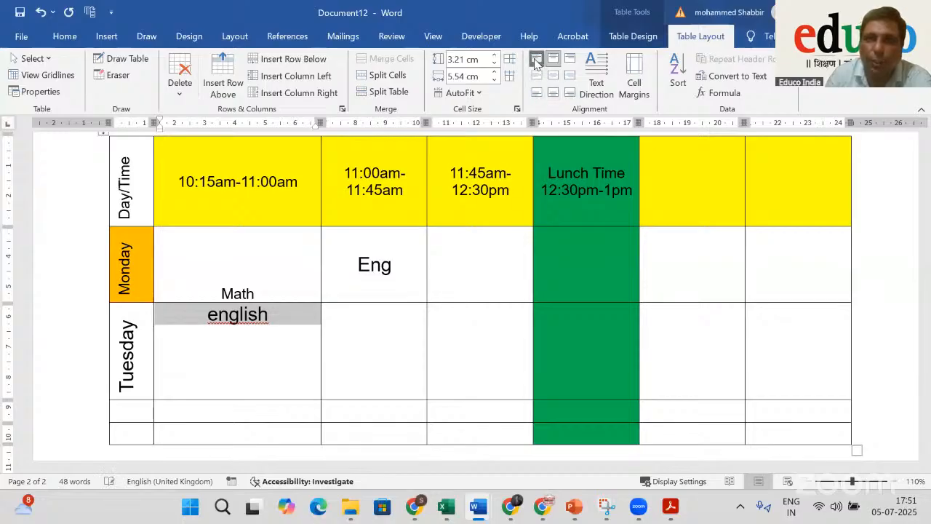
pyautogui.click(535, 62)
pyautogui.click(554, 61)
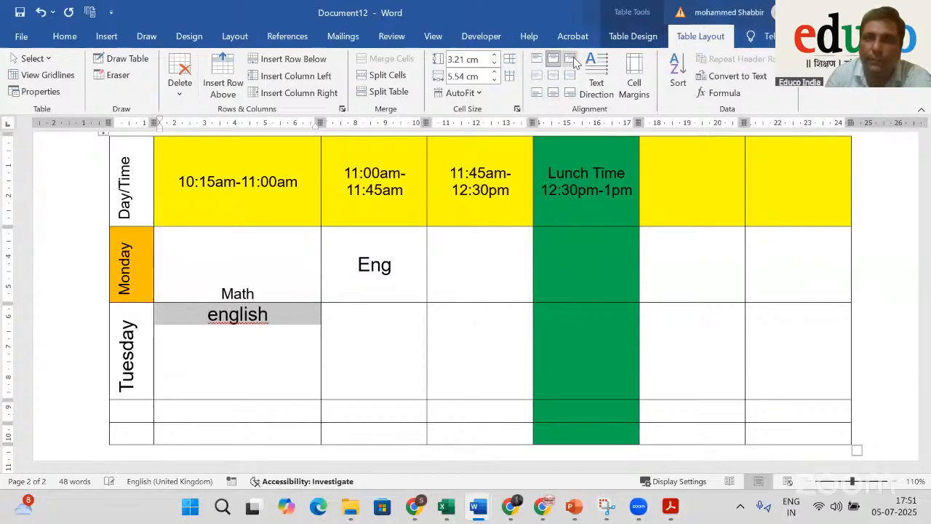
pyautogui.click(571, 59)
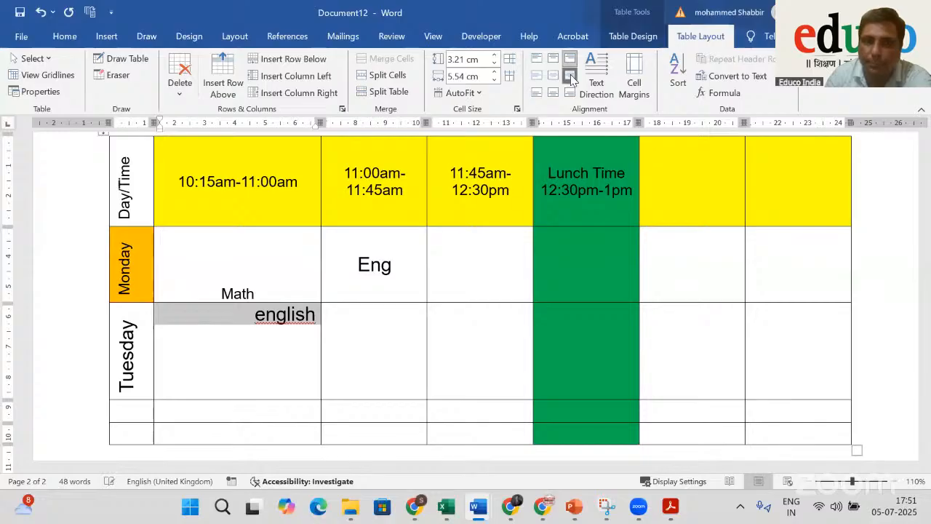
pyautogui.click(571, 77)
pyautogui.click(553, 77)
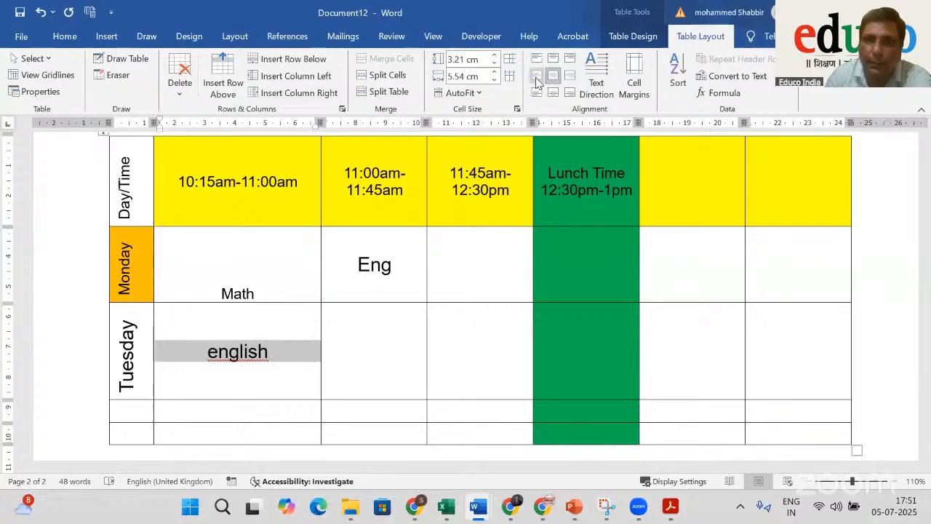
pyautogui.click(536, 77)
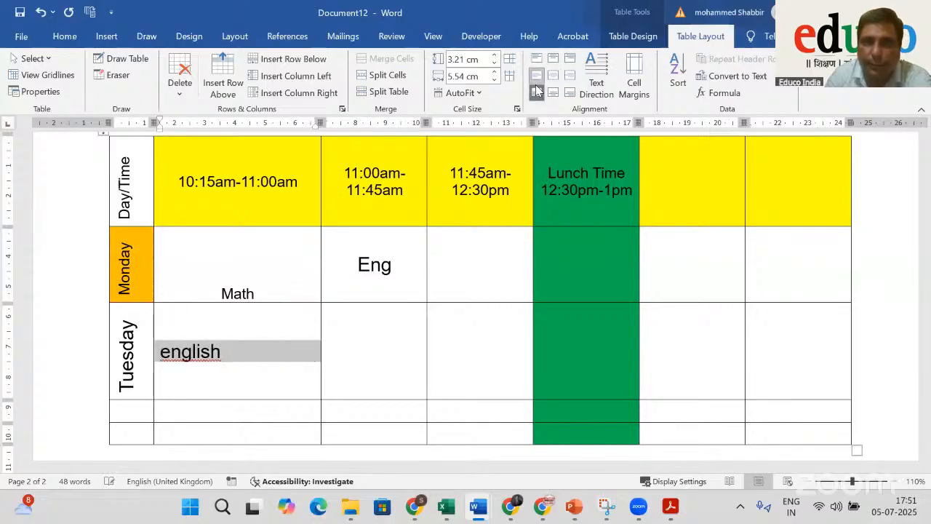
pyautogui.click(536, 93)
pyautogui.click(553, 93)
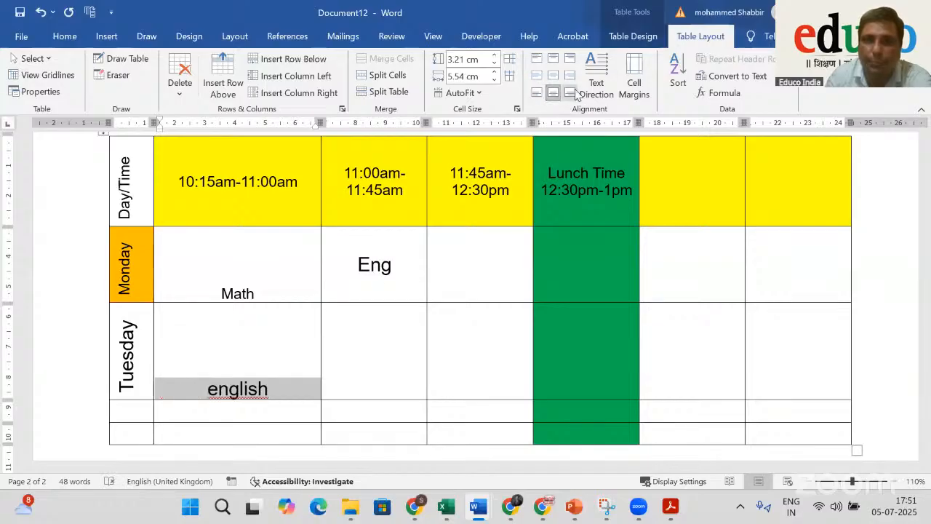
pyautogui.click(569, 93)
pyautogui.click(569, 77)
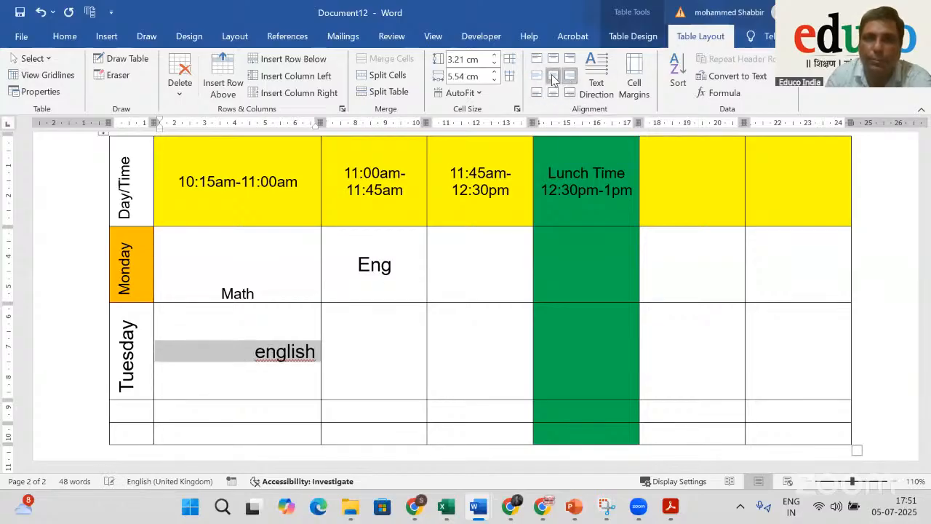
# Center the "english" and "Math" entries both horizontally and vertically in their cells
pyautogui.click(553, 77)
pyautogui.click(266, 292)
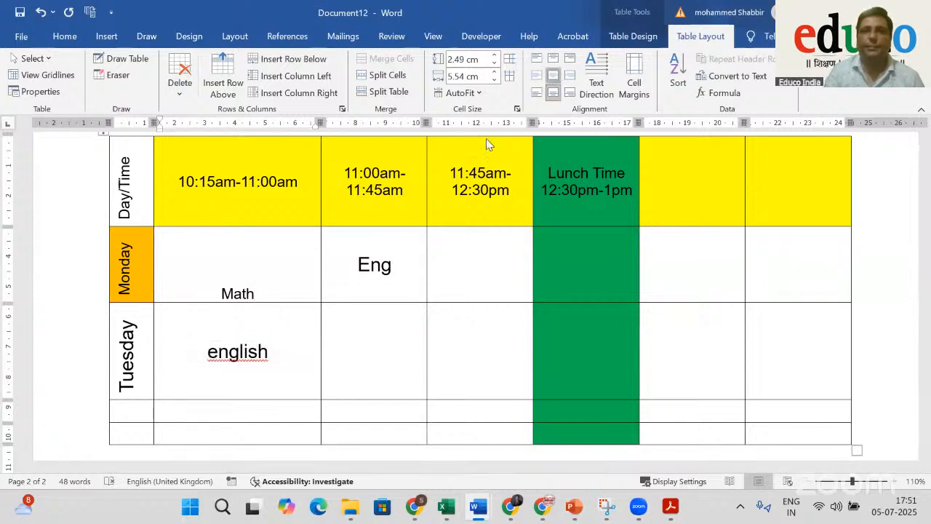
pyautogui.click(553, 77)
pyautogui.click(350, 361)
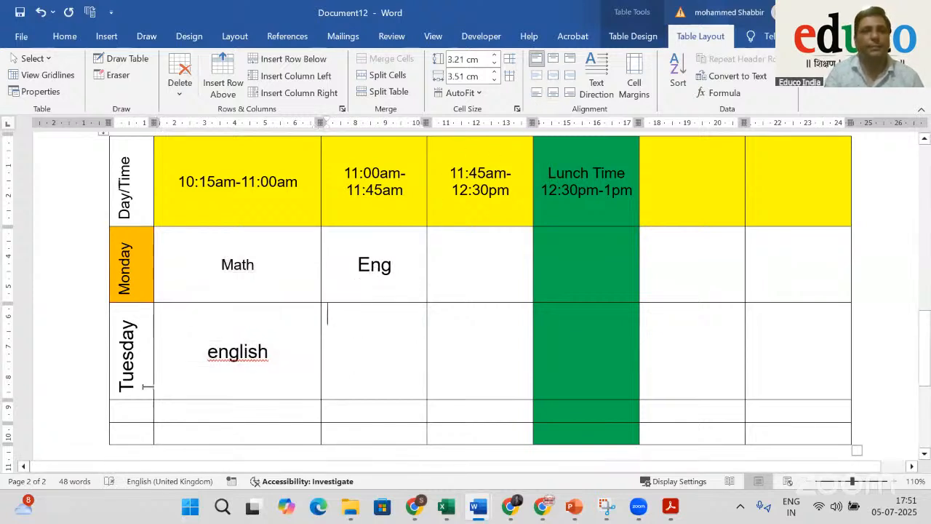
# Copy the Tuesday label into the blank cell directly below it
pyautogui.scroll(2, 463, 354)
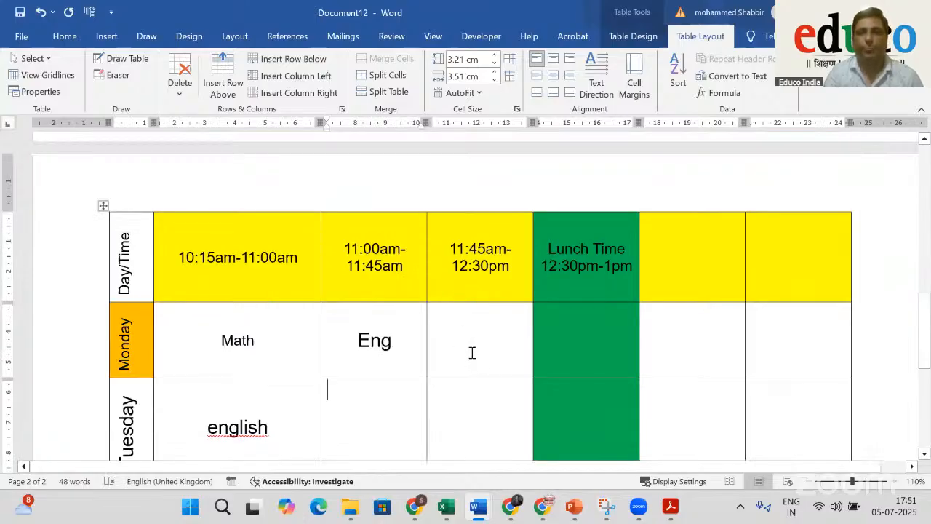
pyautogui.scroll(-2, 534, 342)
pyautogui.scroll(-2, 488, 335)
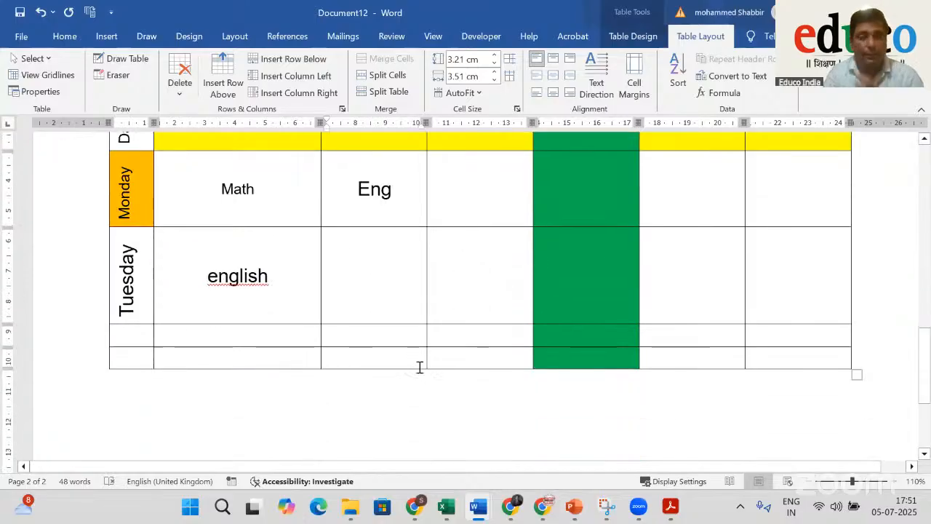
pyautogui.click(136, 341)
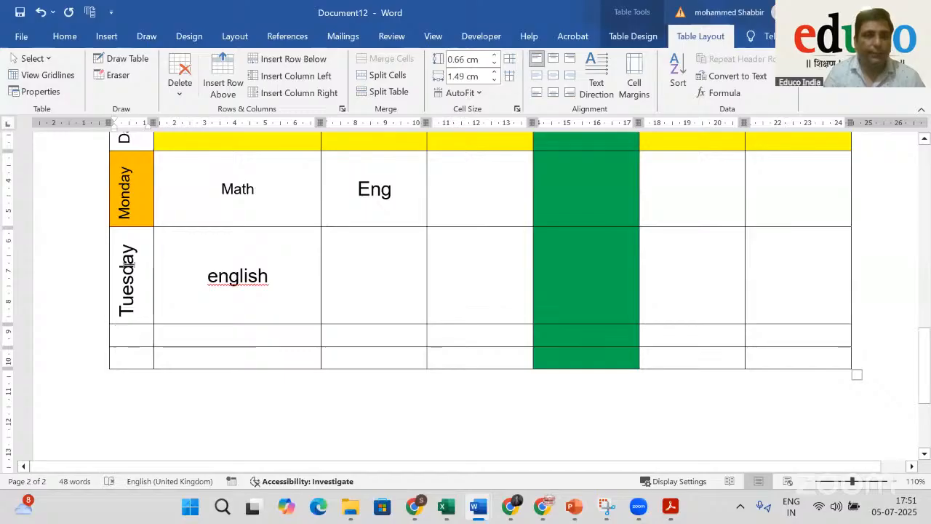
pyautogui.moveTo(122, 240); pyautogui.dragTo(124, 326)
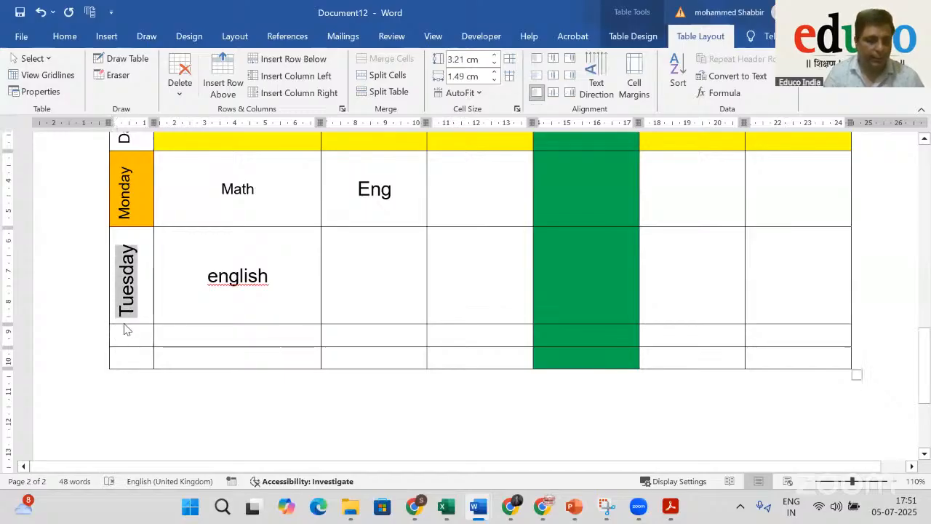
pyautogui.hotkey('ctrl', 'c')
pyautogui.click(124, 340)
pyautogui.hotkey('ctrl', 'v')
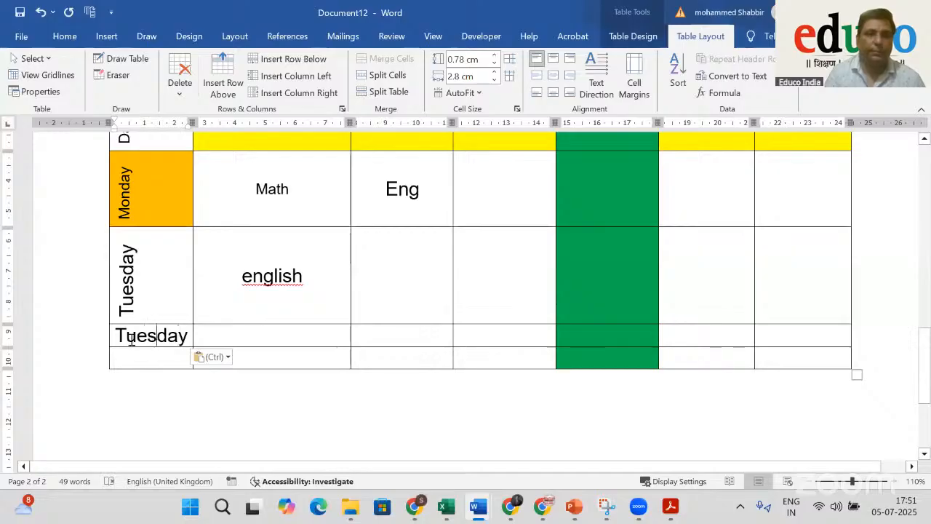
# Replace the copied day label with "Wed" and enter "Thus" in the first cell of the row below
pyautogui.moveTo(115, 335); pyautogui.dragTo(191, 335)
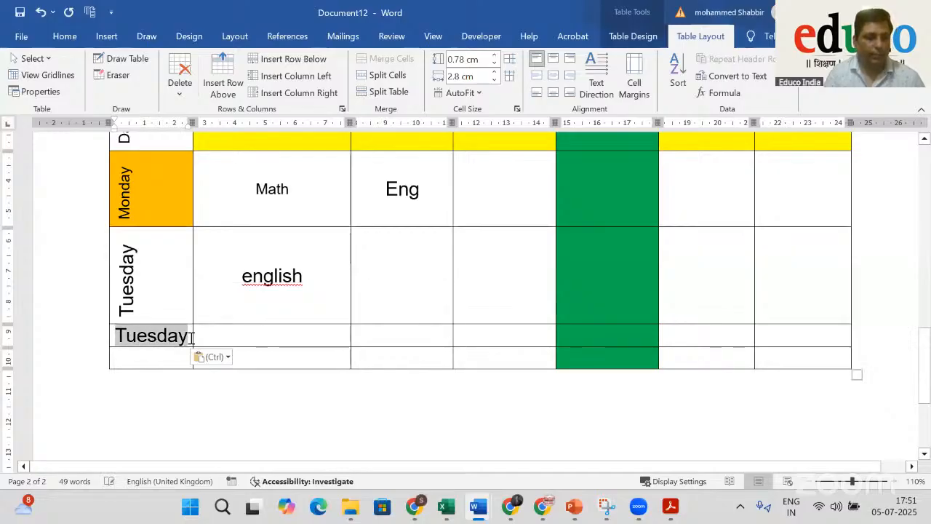
pyautogui.write('Wed')
pyautogui.write('Thus')
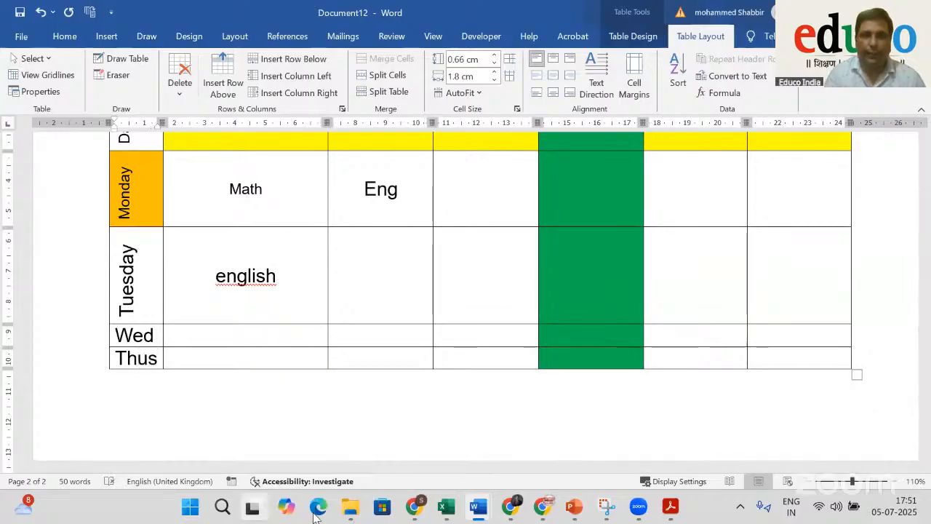
# Add a new row at the end of the timetable and label it "Fri"
pyautogui.press('Tab')
pyautogui.press('Tab')
pyautogui.press('Tab')
pyautogui.press('Tab')
pyautogui.press('Tab')
pyautogui.press('Tab')
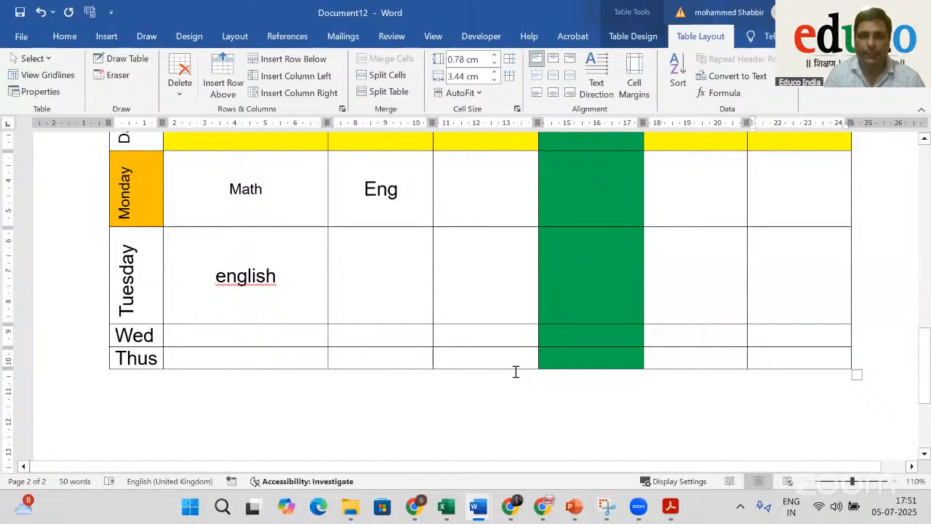
pyautogui.press('Tab')
pyautogui.write('Fri')
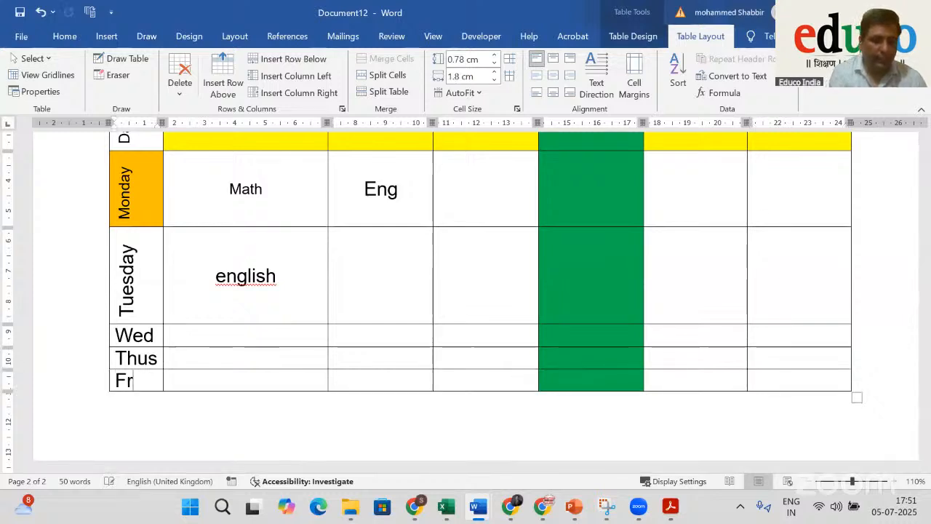
# Add another row below the Fri row and label it "Sat"
pyautogui.press('Tab')
pyautogui.press('Tab')
pyautogui.press('Tab')
pyautogui.press('Tab')
pyautogui.press('Tab')
pyautogui.press('Tab')
pyautogui.press('Tab')
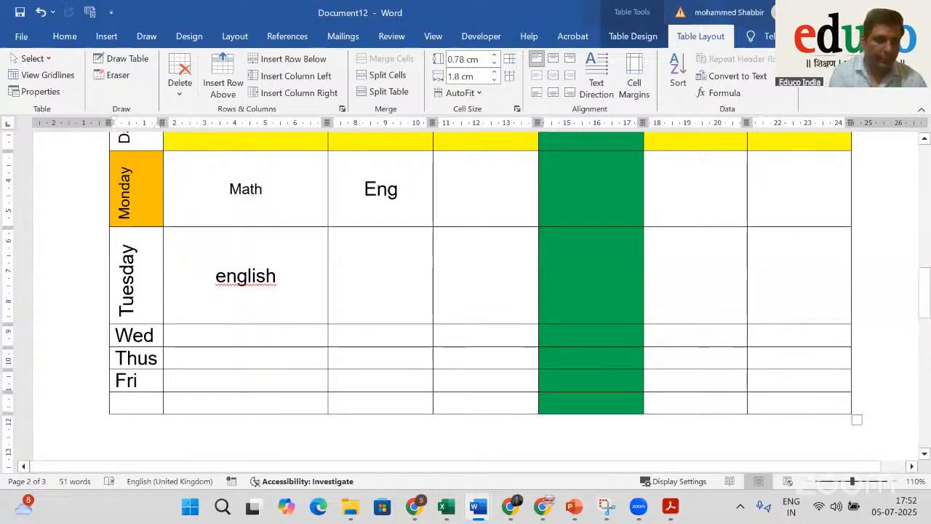
pyautogui.write('Sat')
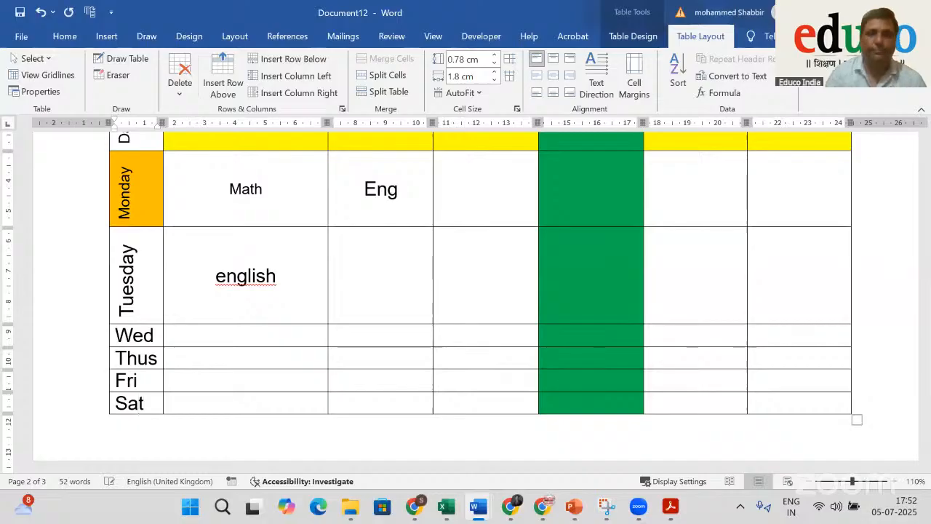
# Shade the first three period cells of the Monday row with the standard blue colour
pyautogui.scroll(2, 403, 353)
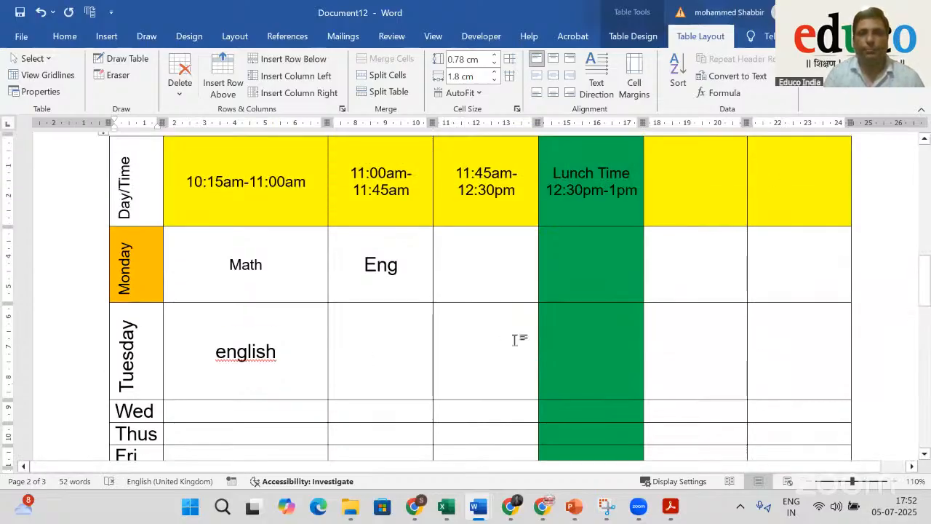
pyautogui.scroll(1, 515, 340)
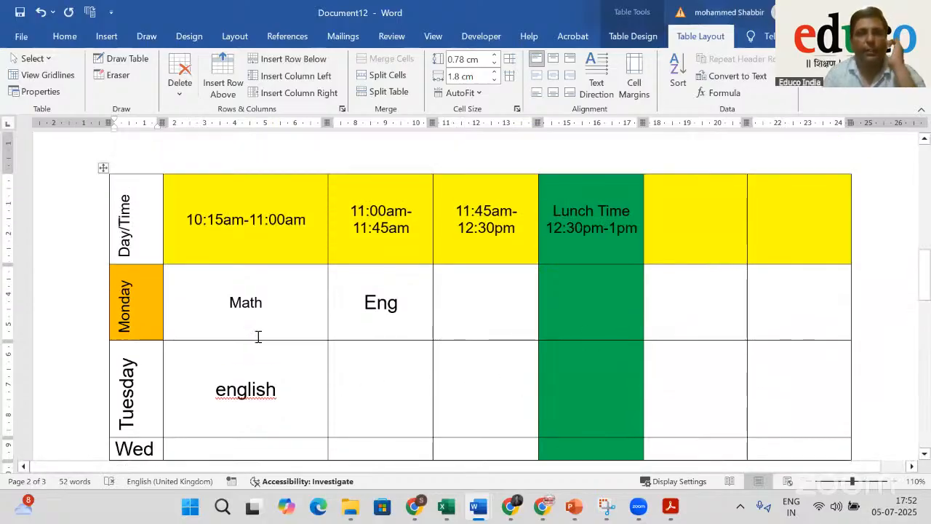
pyautogui.moveTo(239, 316); pyautogui.dragTo(472, 325)
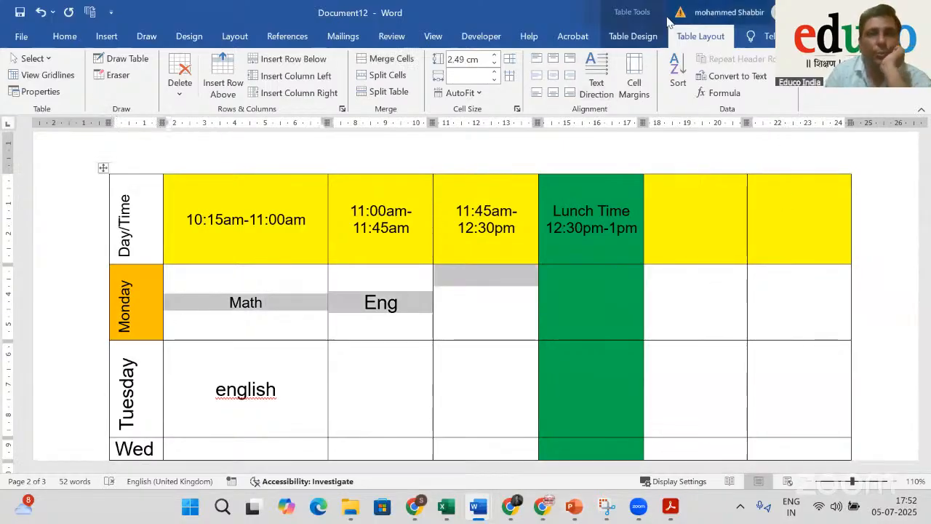
pyautogui.click(633, 37)
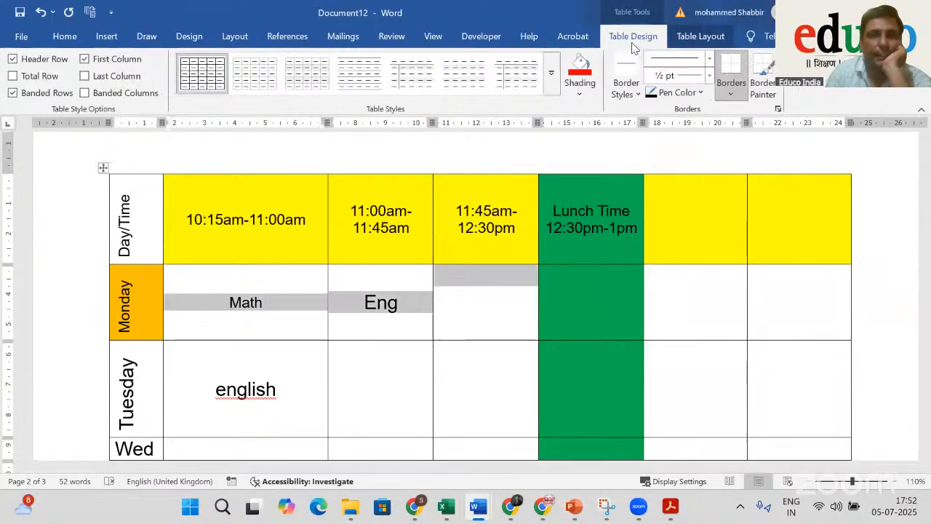
pyautogui.click(580, 95)
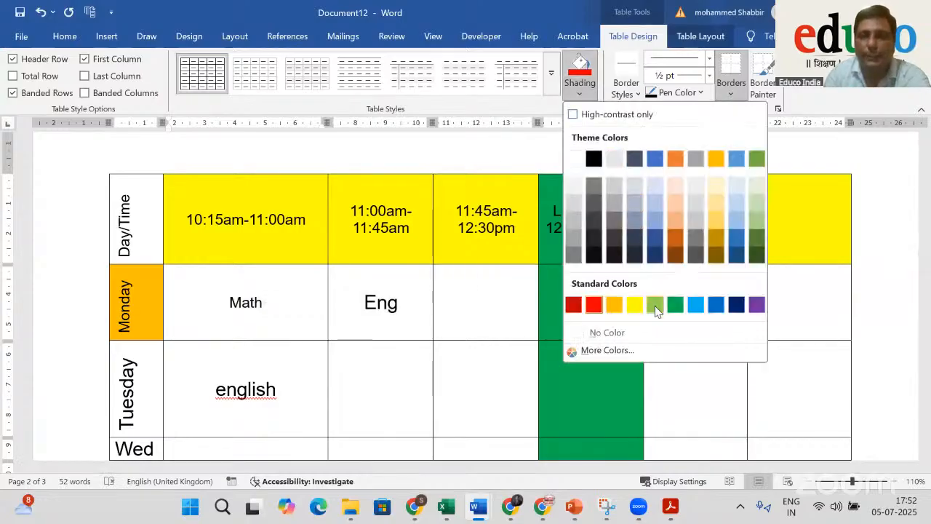
pyautogui.click(716, 307)
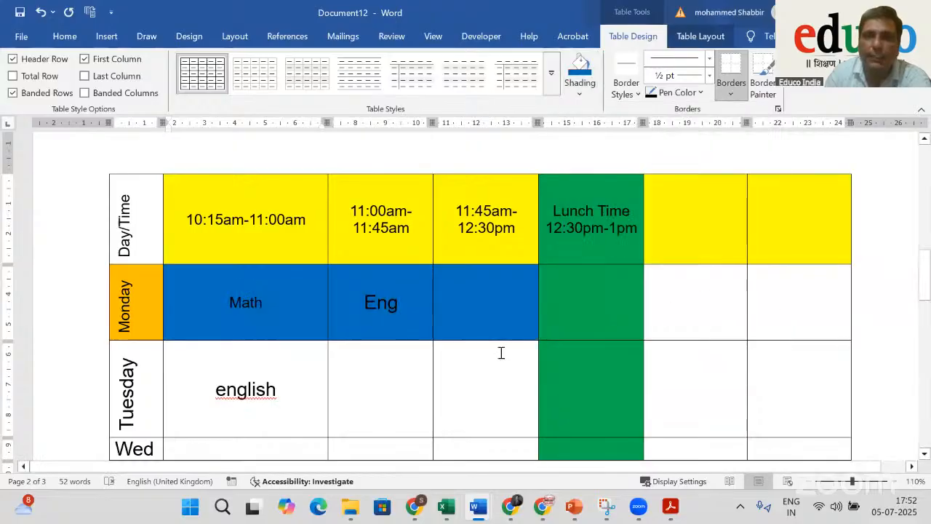
# Change the font colour of the Math and Eng entries in the Monday row to white
pyautogui.click(406, 382)
pyautogui.moveTo(229, 303); pyautogui.dragTo(399, 309)
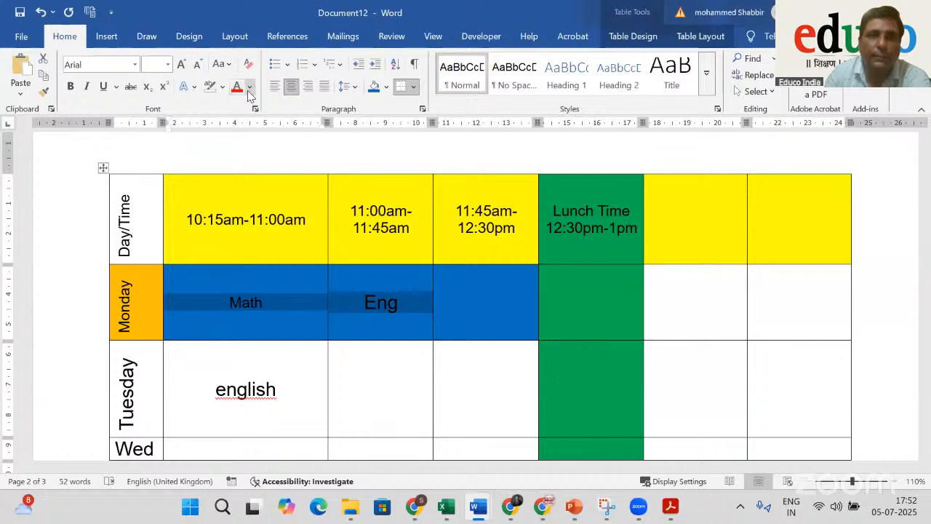
pyautogui.click(249, 88)
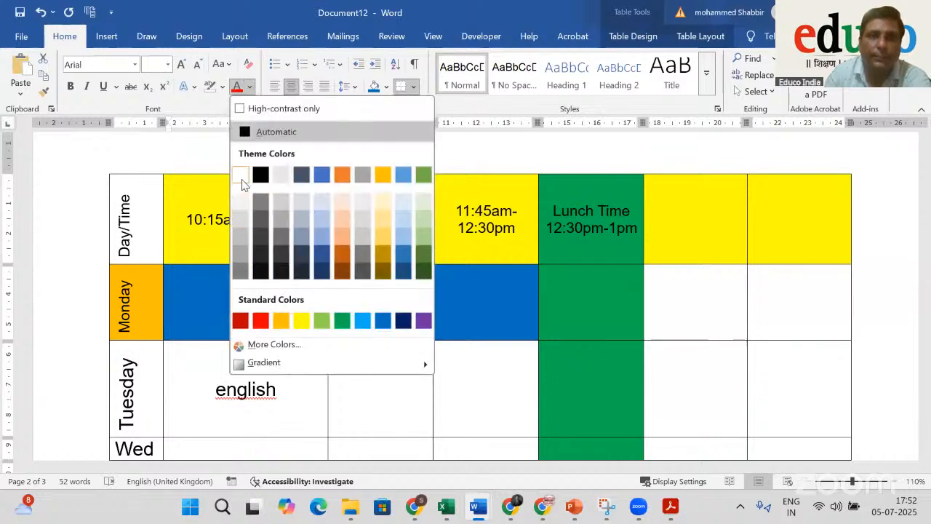
pyautogui.click(242, 179)
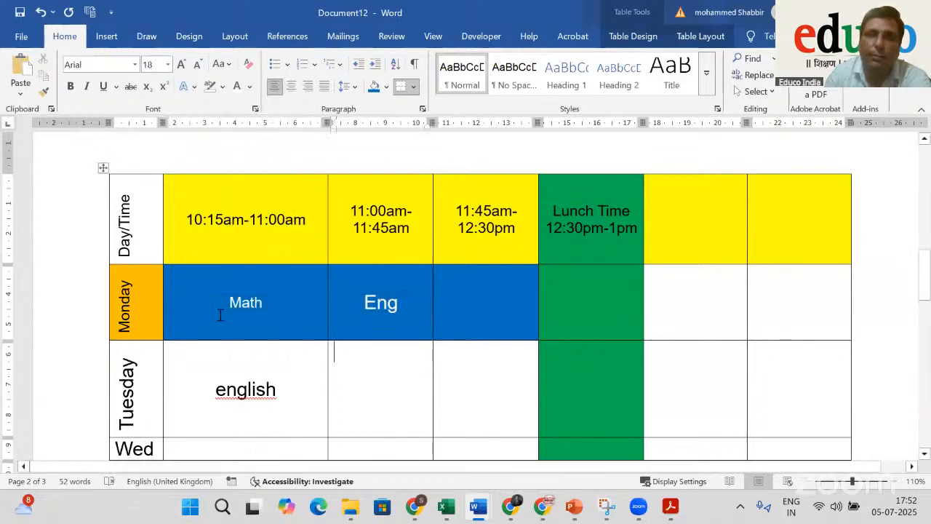
# Enlarge the Math and Eng entries in the Monday row to a font size of 24
pyautogui.moveTo(324, 304); pyautogui.dragTo(369, 304)
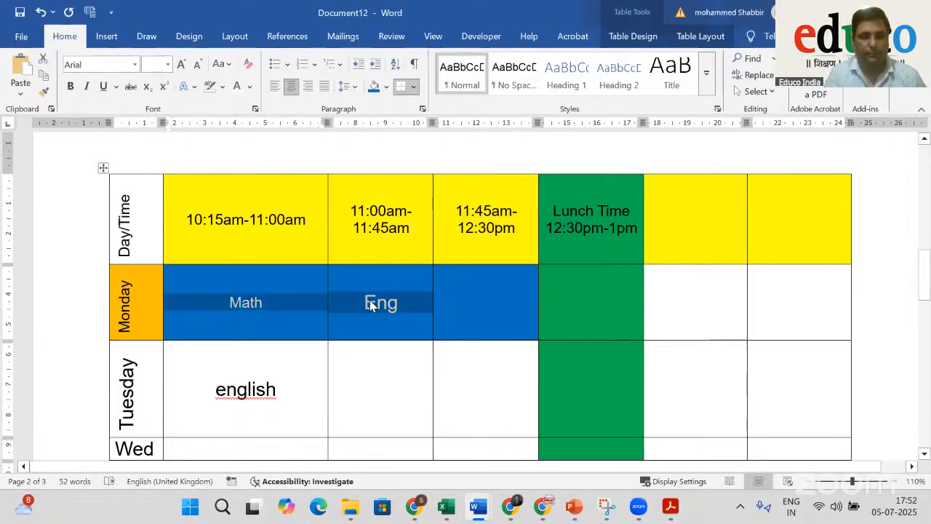
pyautogui.hotkey('ctrl', 'shift', '.')
pyautogui.hotkey('ctrl', 'shift', '.')
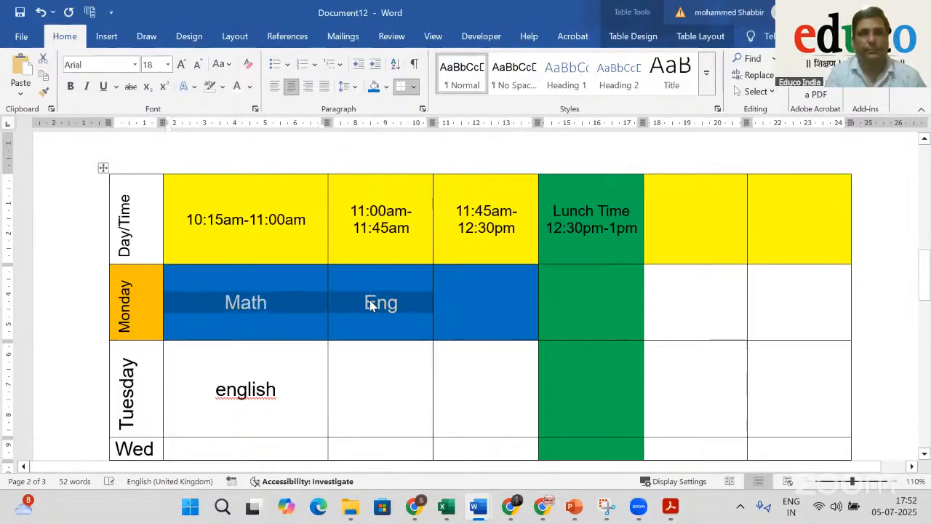
pyautogui.click(183, 67)
pyautogui.click(183, 67)
pyautogui.click(182, 67)
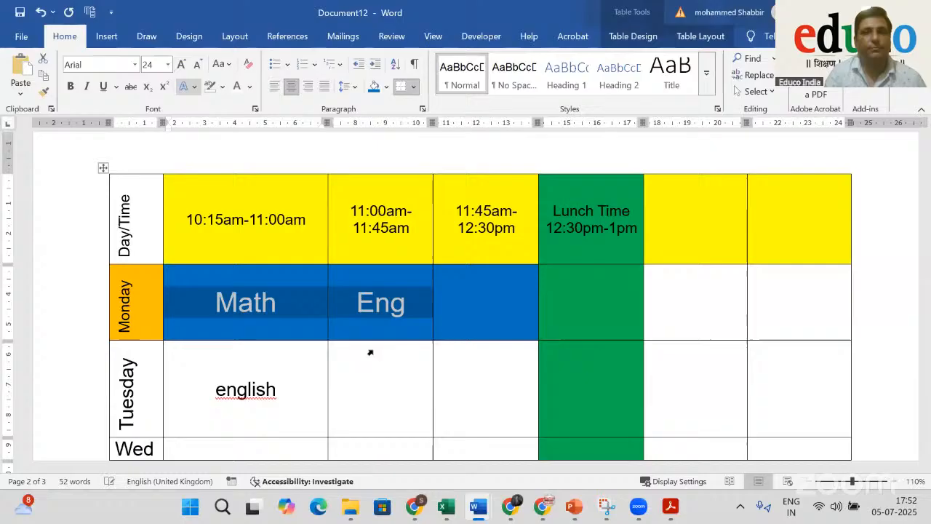
pyautogui.click(391, 407)
pyautogui.scroll(-3, 455, 422)
pyautogui.scroll(3, 456, 422)
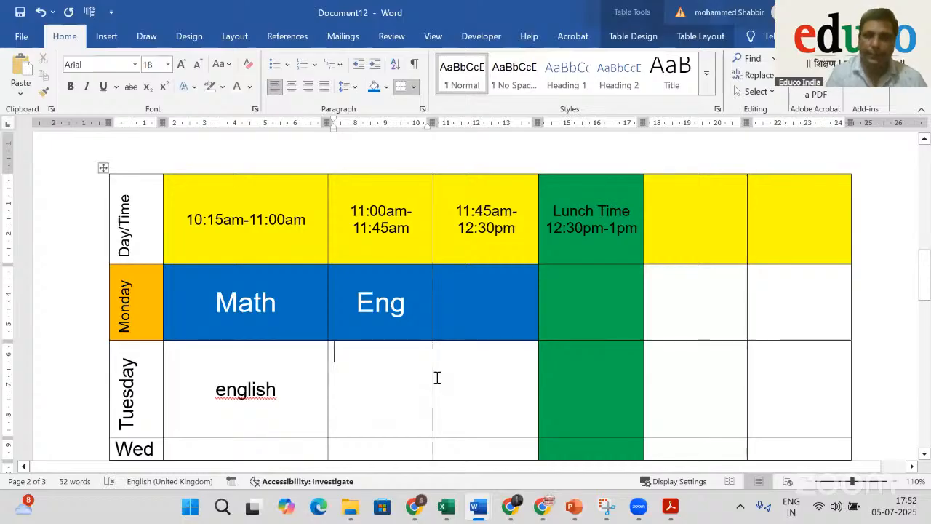
# Switch to Document29 with the small Monday table and set its page orientation to Landscape
pyautogui.hotkey('ctrl', 'p')
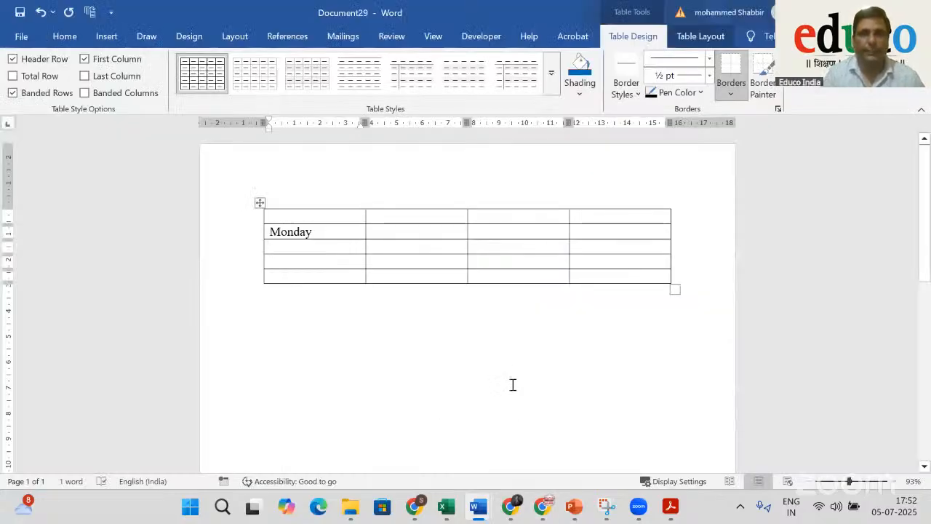
pyautogui.scroll(-2, 512, 385)
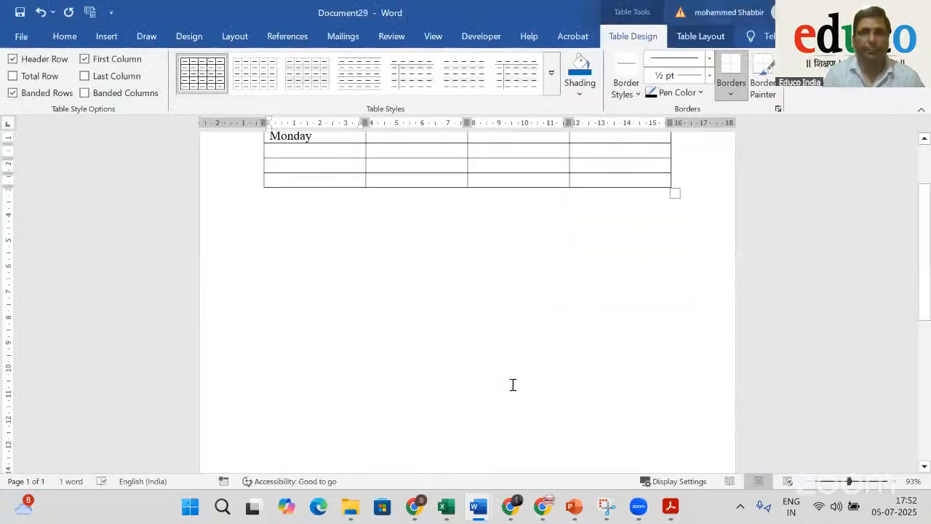
pyautogui.scroll(2, 512, 385)
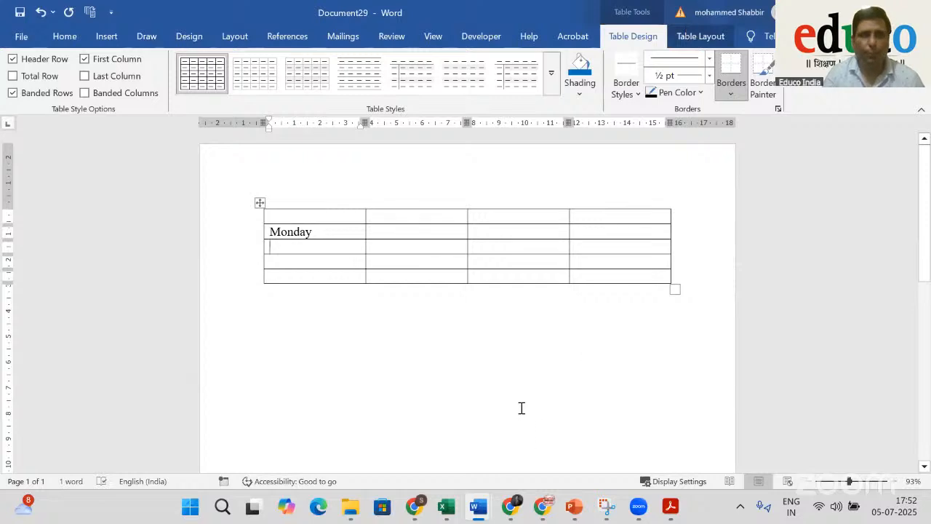
pyautogui.click(235, 36)
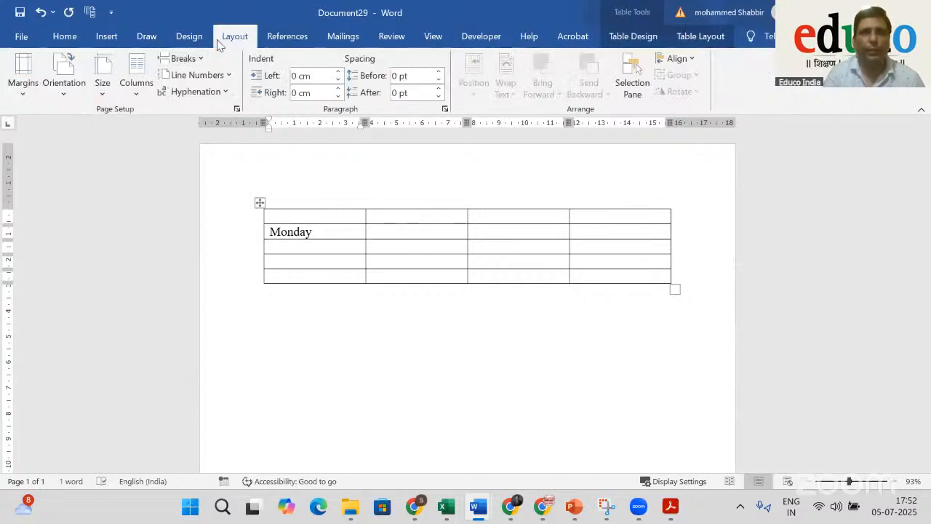
pyautogui.click(64, 78)
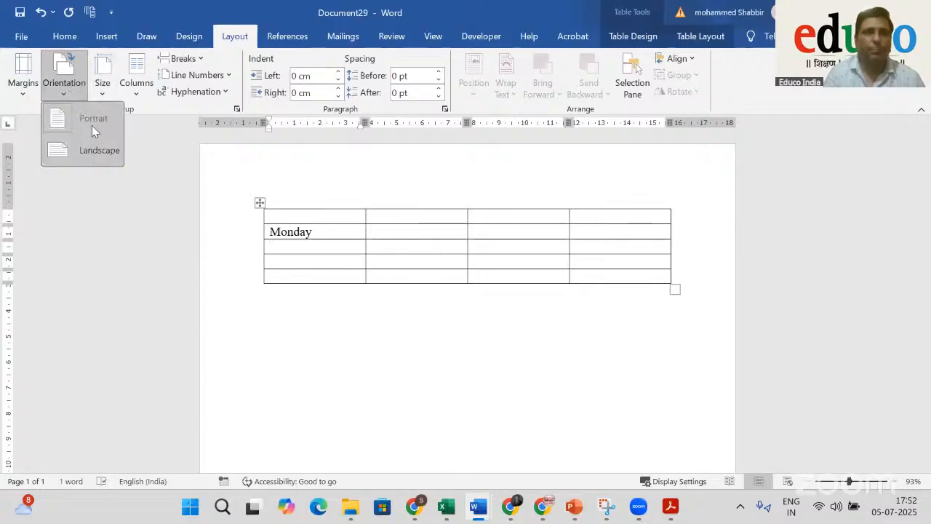
pyautogui.click(91, 150)
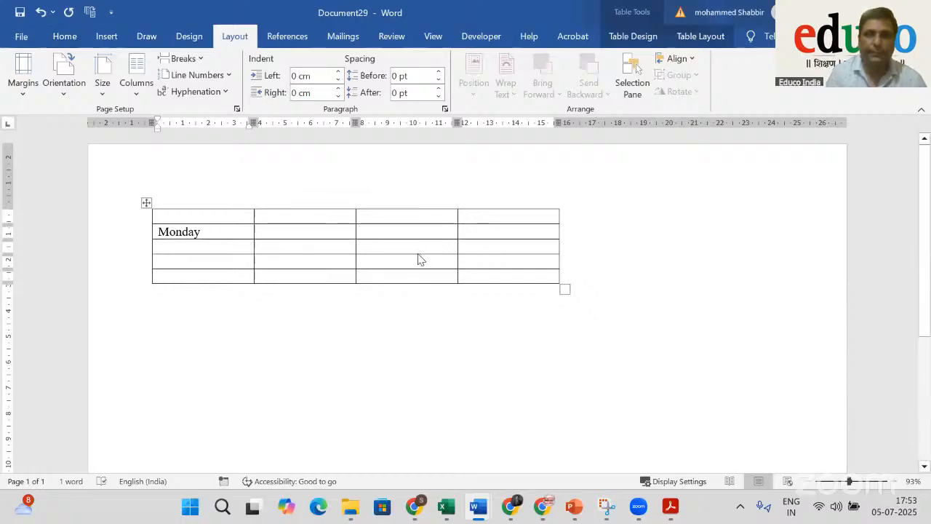
# Check the landscape page with the Monday table in the print preview and return to the document
pyautogui.hotkey('ctrl', 'p')
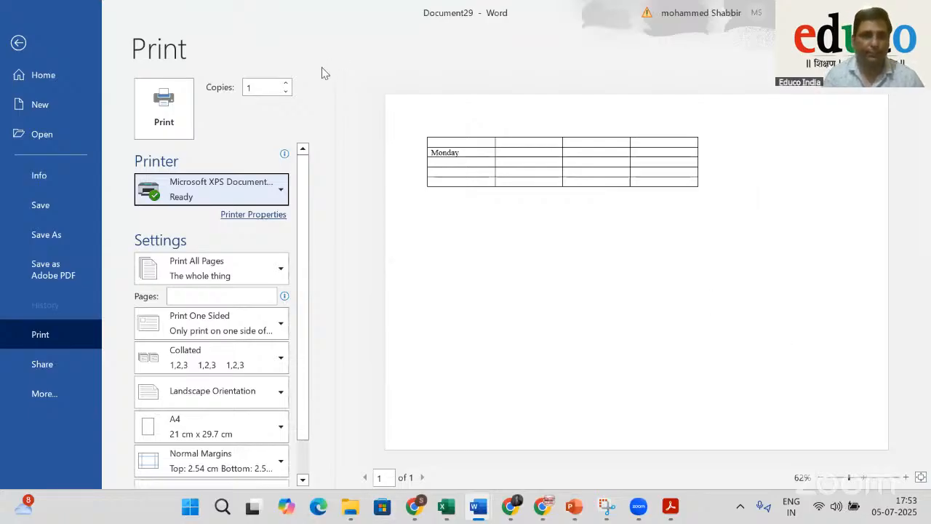
pyautogui.click(18, 43)
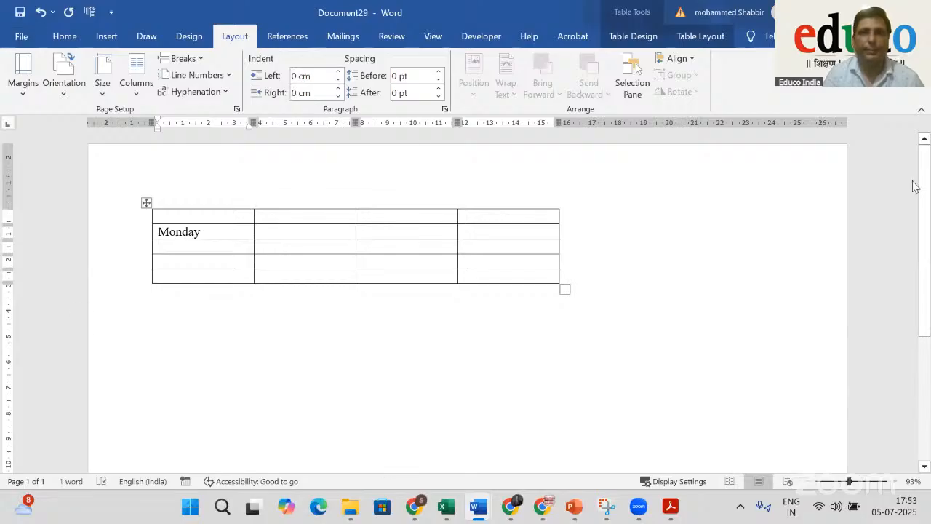
pyautogui.click(429, 342)
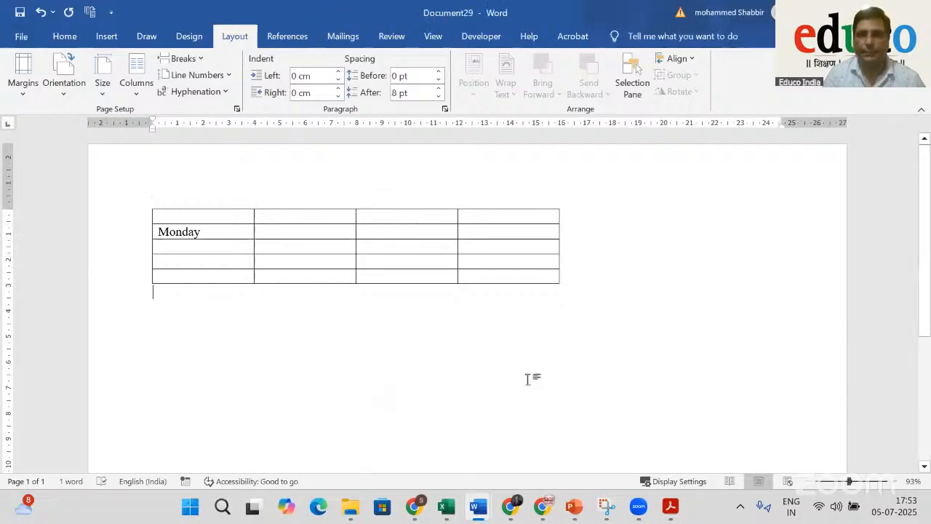
pyautogui.scroll(-1, 526, 374)
pyautogui.scroll(1, 526, 363)
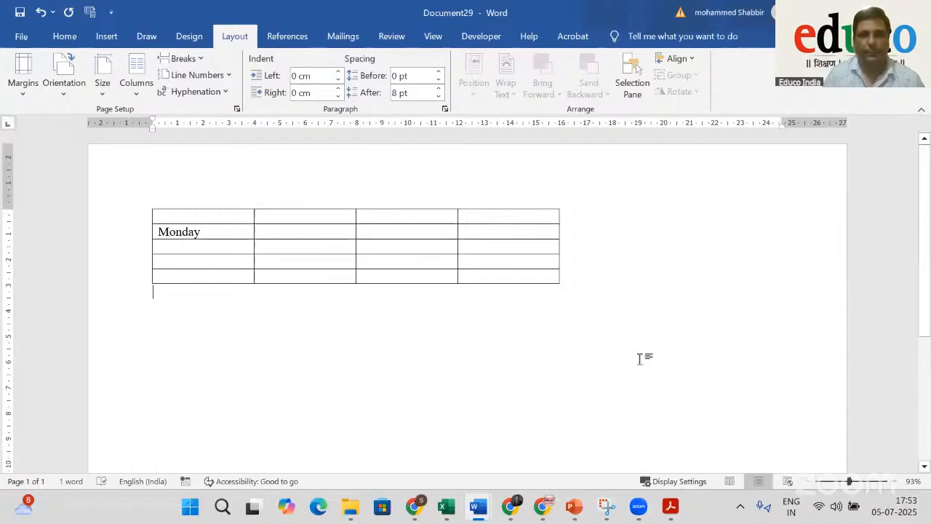
# Create a new blank document and generate sample text in it with =rand(3,4)
pyautogui.hotkey('ctrl', 'n')
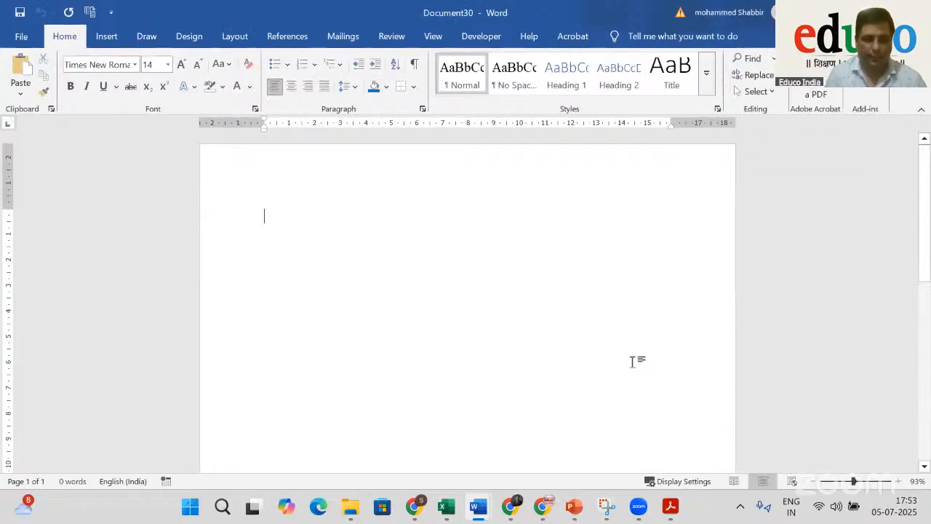
pyautogui.write('=rand(3,')
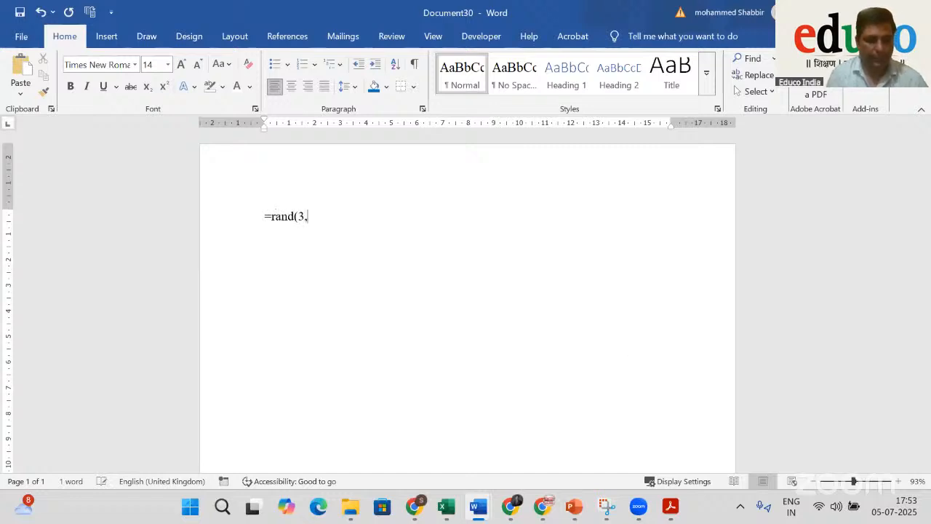
pyautogui.write('4)')
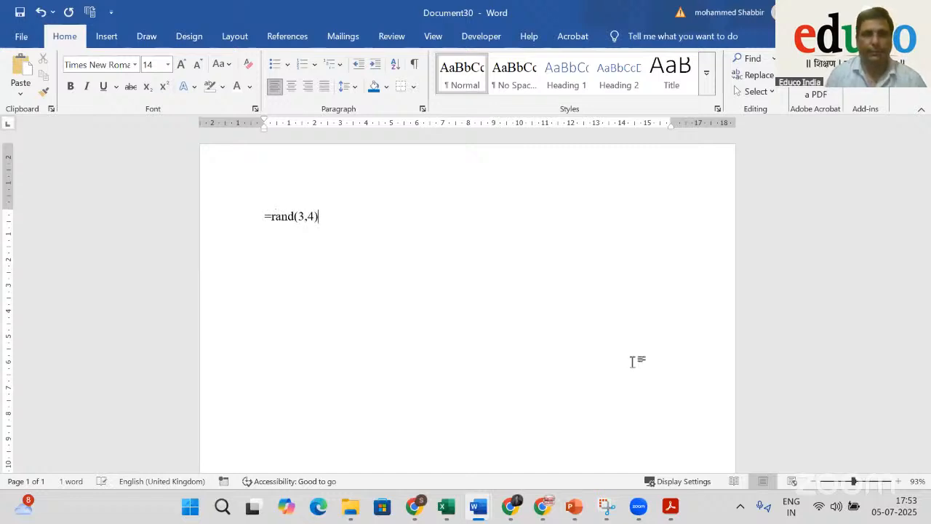
pyautogui.press('Return')
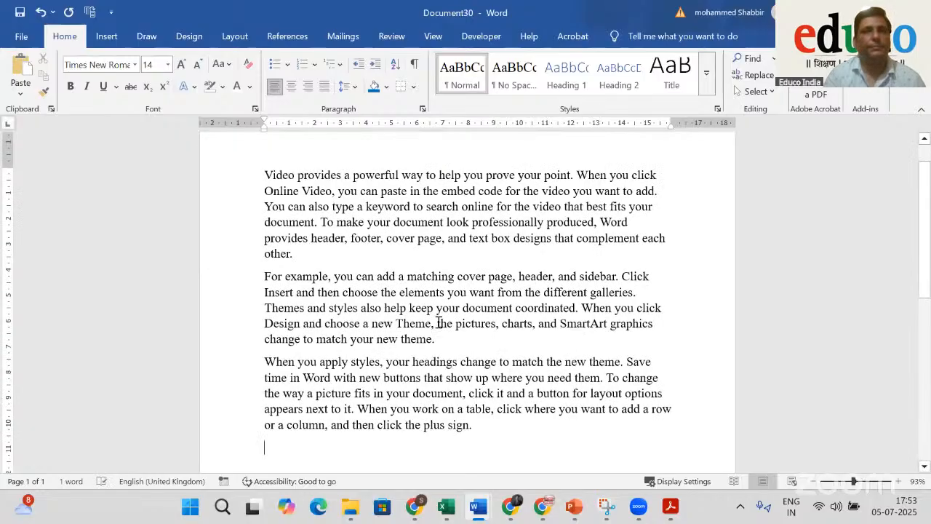
pyautogui.scroll(1, 300, 231)
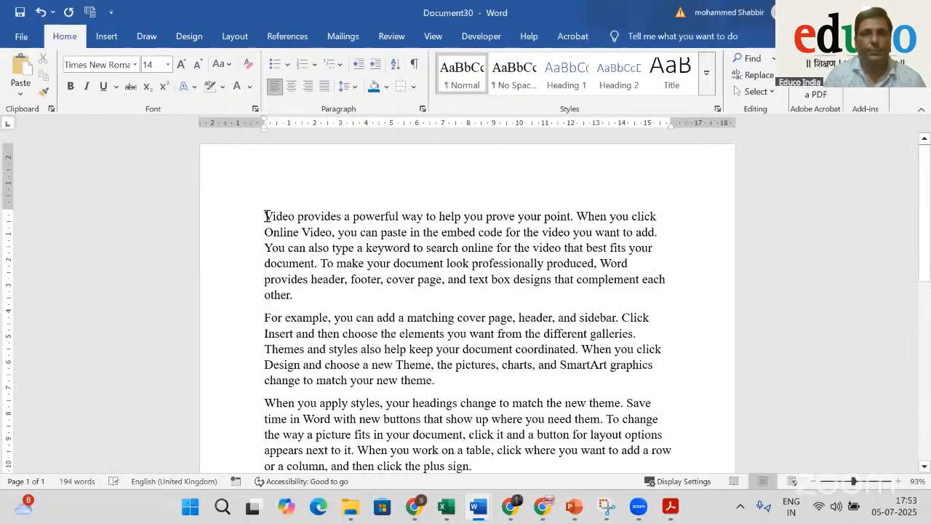
# Lay out all of the generated sample text in three columns
pyautogui.moveTo(333, 269); pyautogui.dragTo(560, 463)
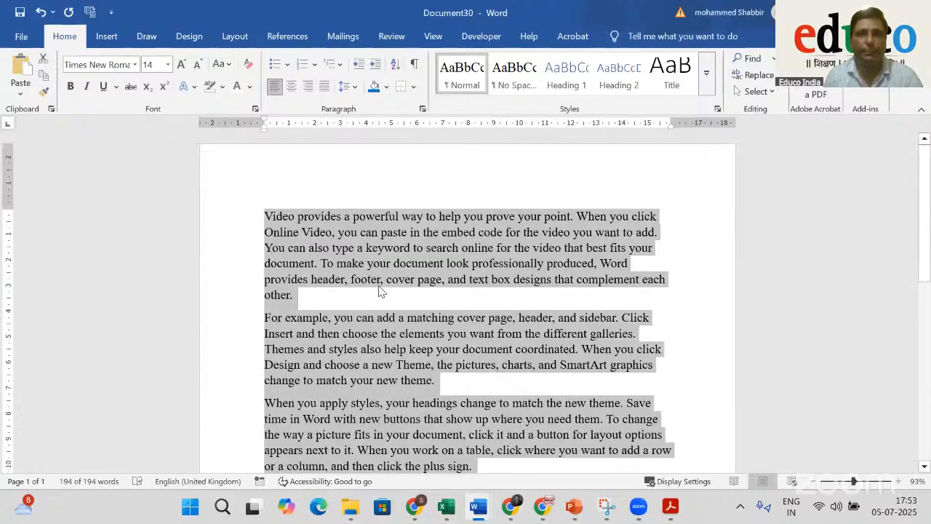
pyautogui.click(233, 37)
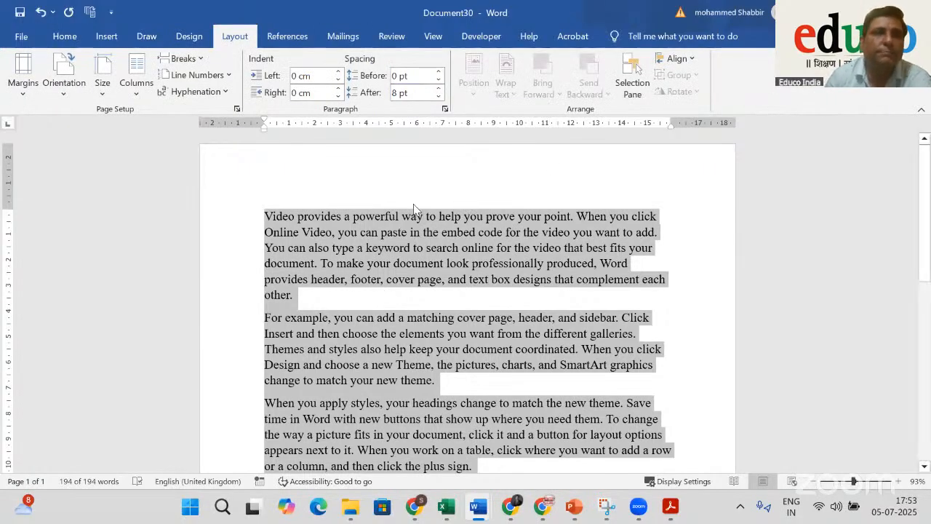
pyautogui.click(137, 76)
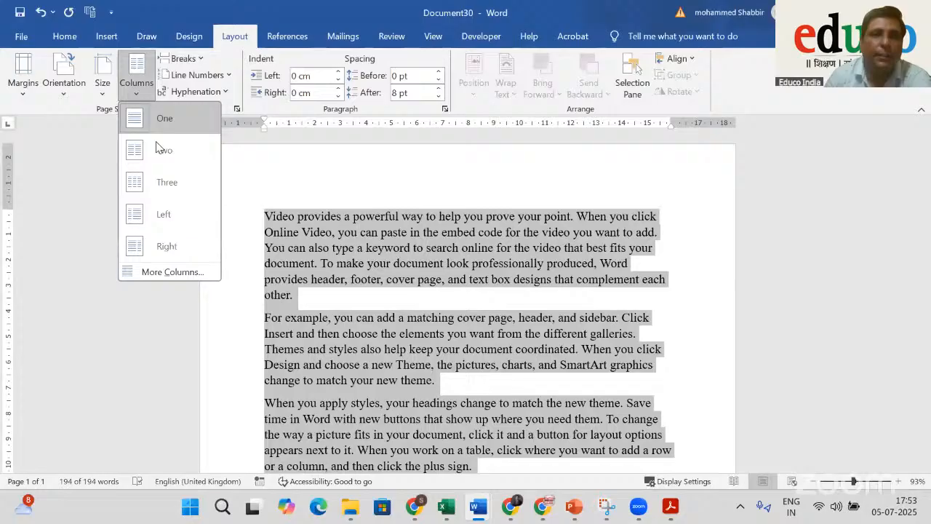
pyautogui.click(168, 182)
pyautogui.click(445, 413)
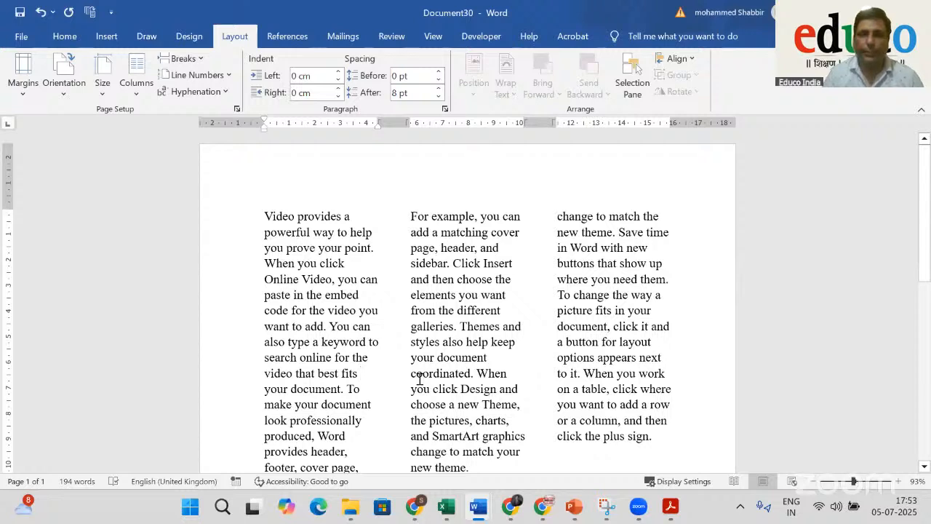
# Delete all of the three-column sample text from the document
pyautogui.hotkey('ctrl', 'a')
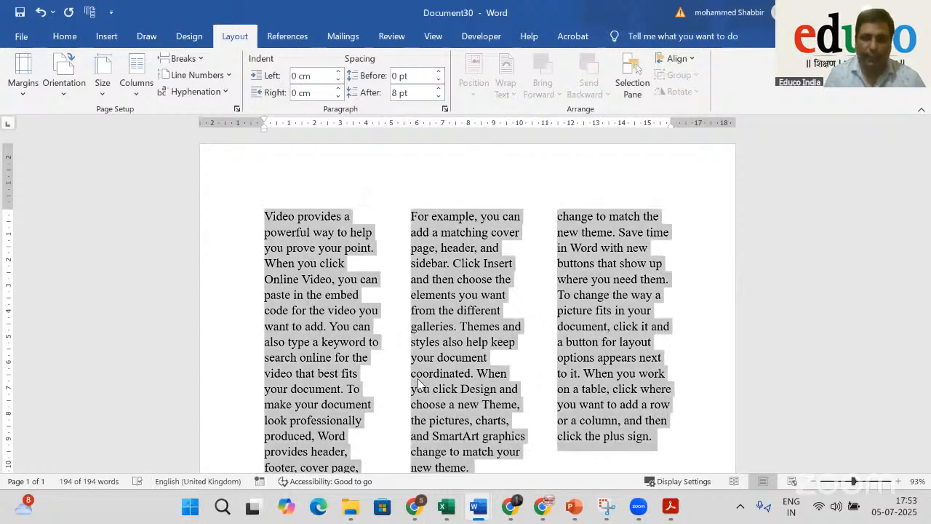
pyautogui.press('Delete')
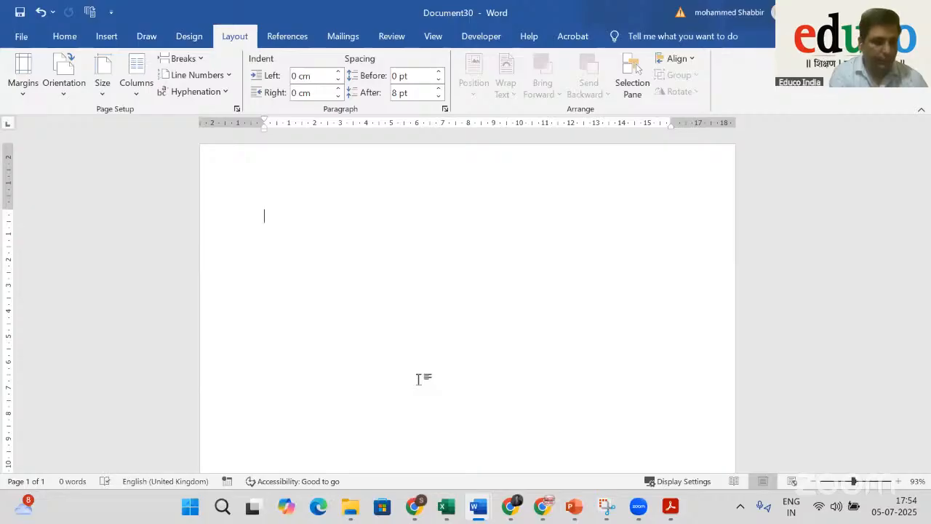
pyautogui.write('24d')
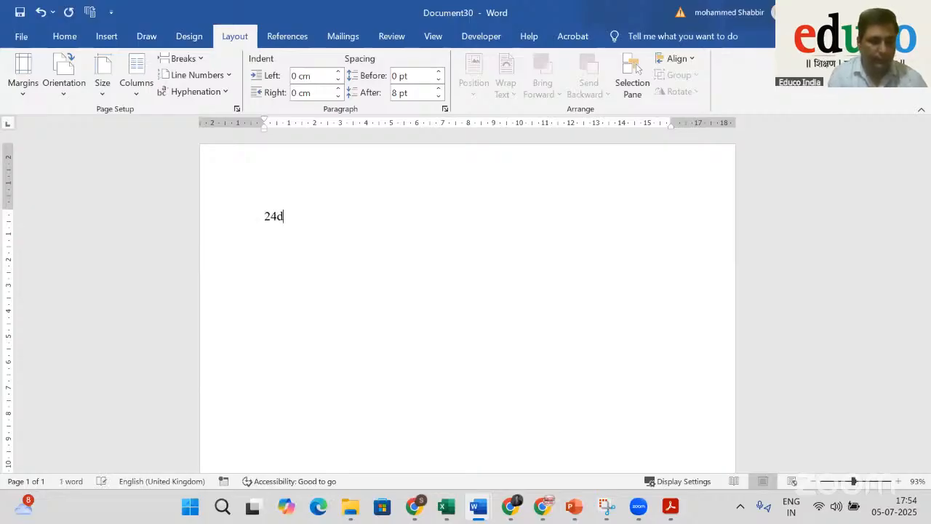
pyautogui.write('1')
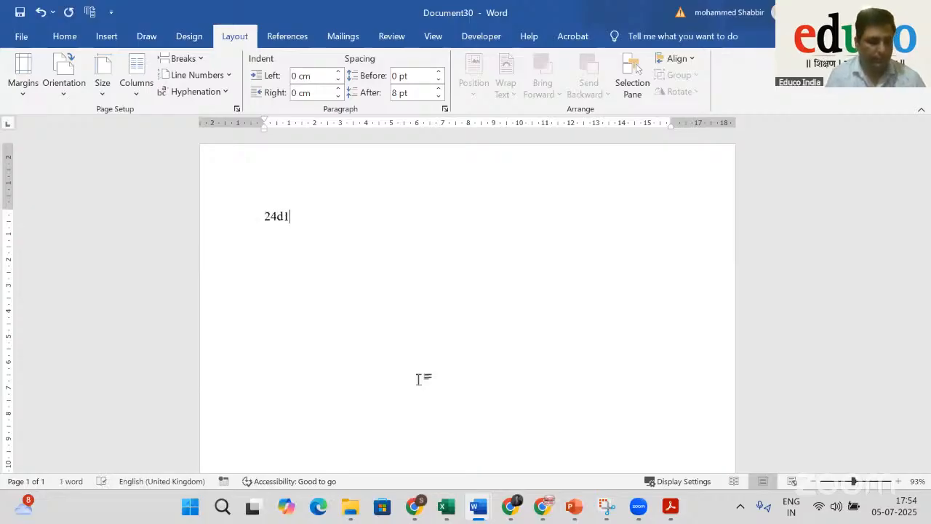
pyautogui.hotkey('alt', 'x')
pyautogui.press('BackSpace')
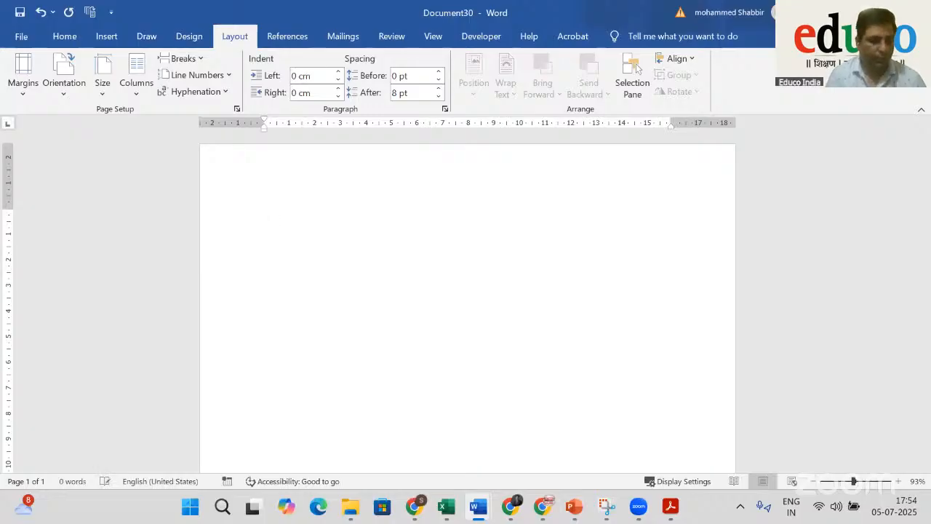
# Insert the circled letters a, b, c and d in one row, separated by spaces, from the Unicode codes 24d0, 24d1, 24d2 and 24d3
pyautogui.write('24d0')
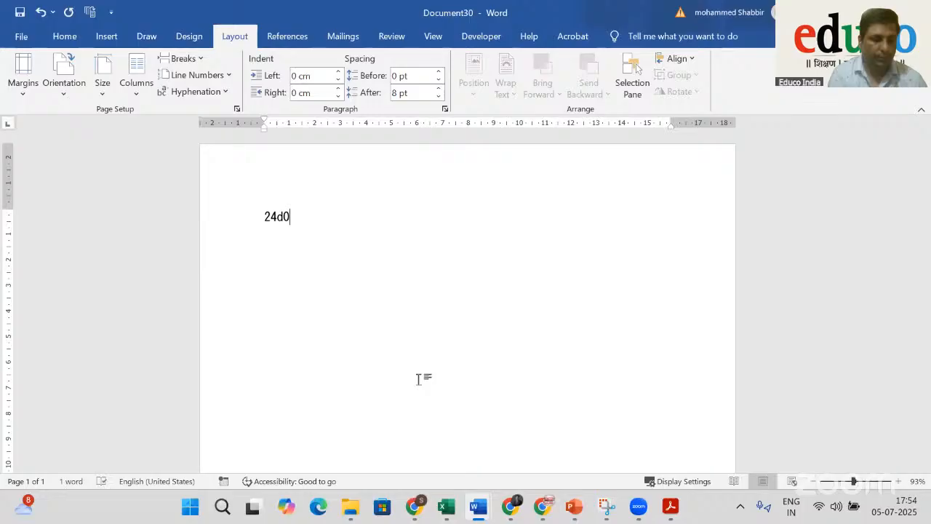
pyautogui.hotkey('alt', 'x')
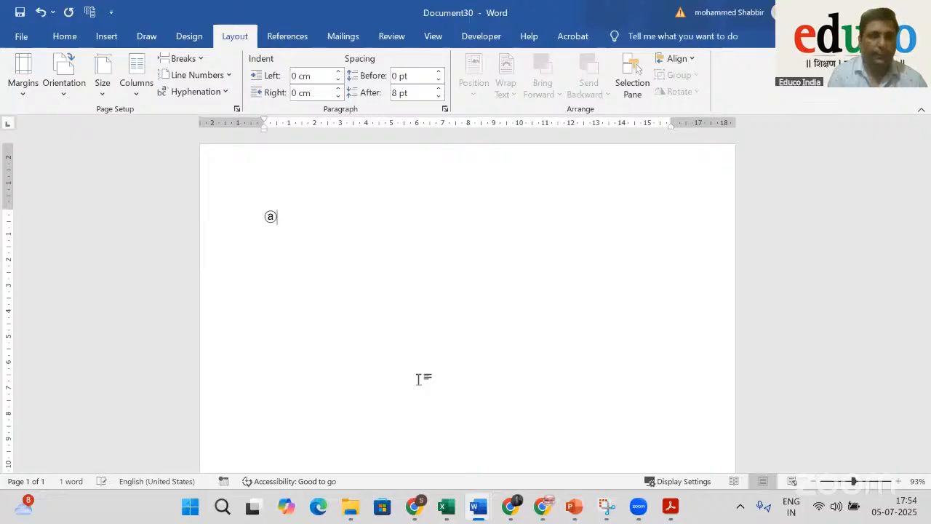
pyautogui.write('24d1')
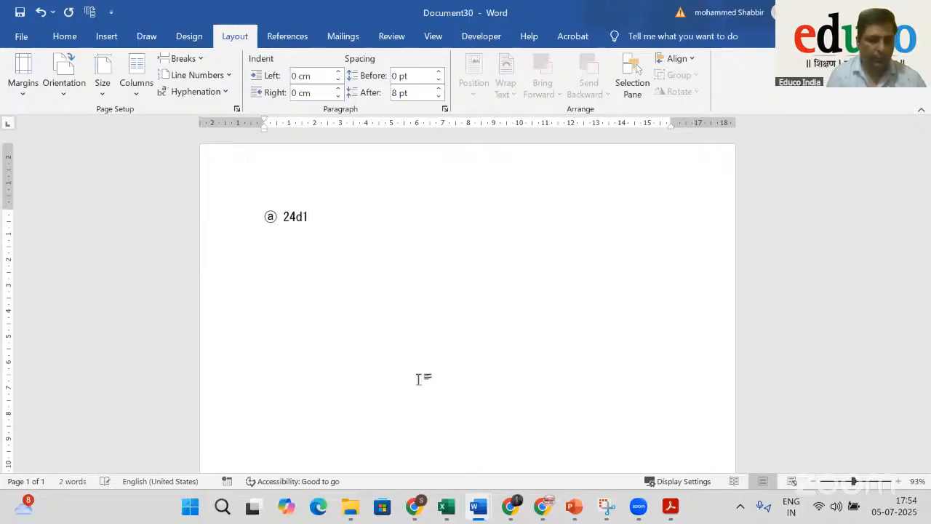
pyautogui.hotkey('alt', 'x')
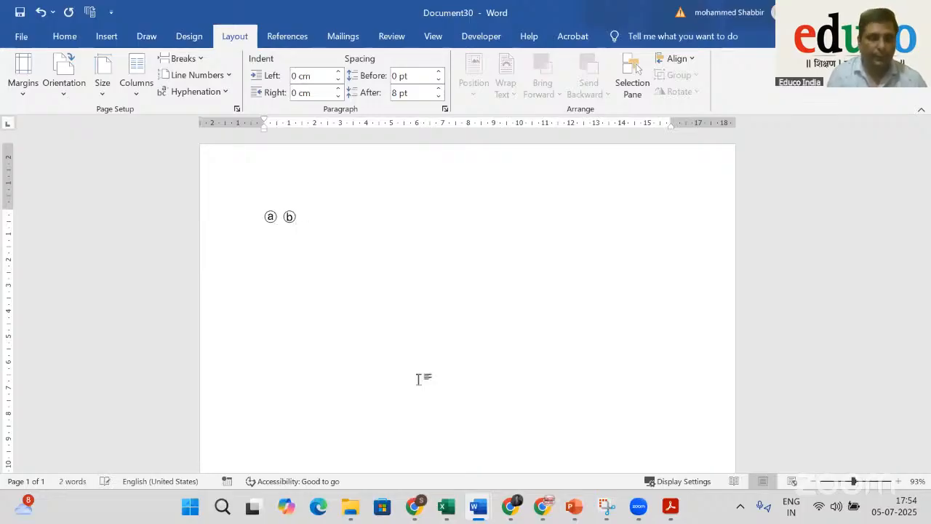
pyautogui.write('24')
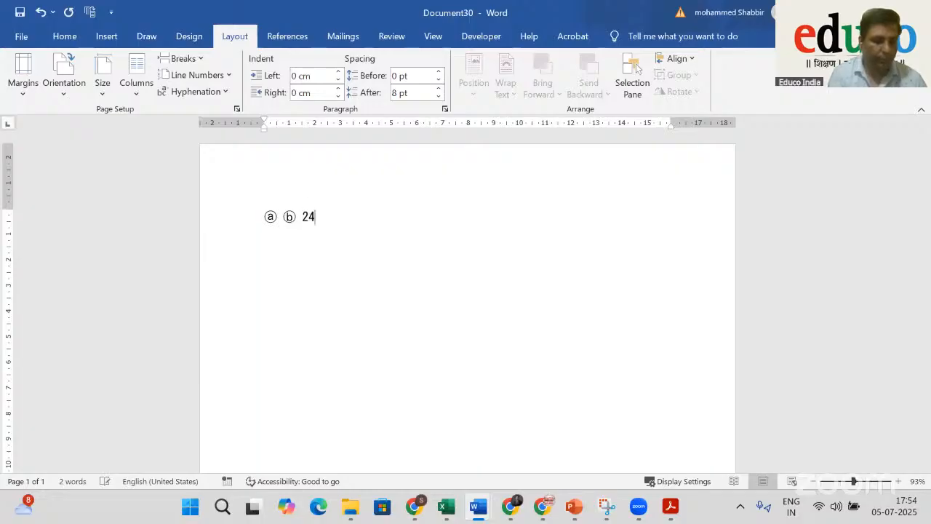
pyautogui.write('d2')
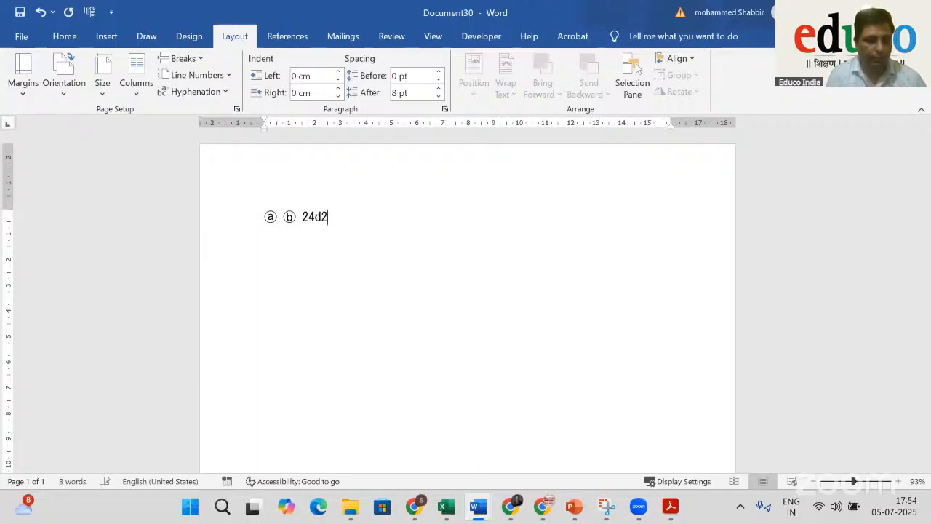
pyautogui.hotkey('alt', 'x')
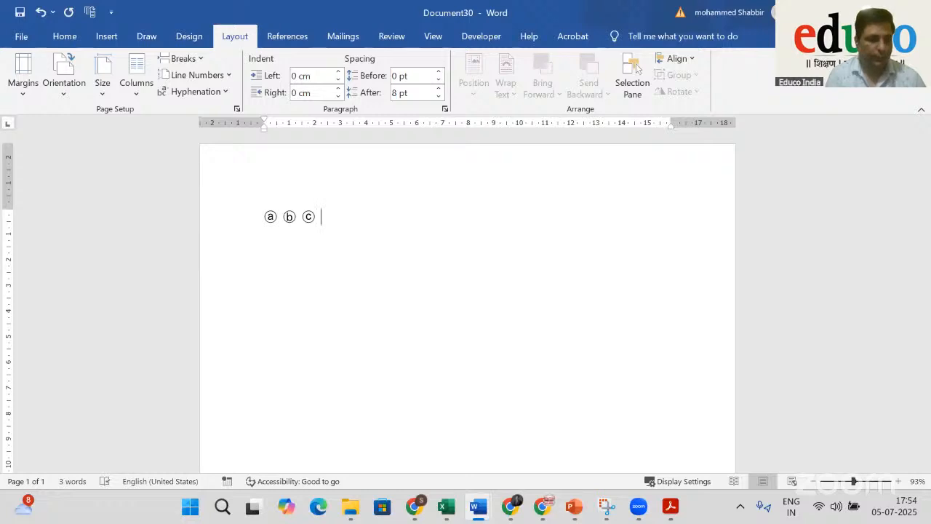
pyautogui.write('24d')
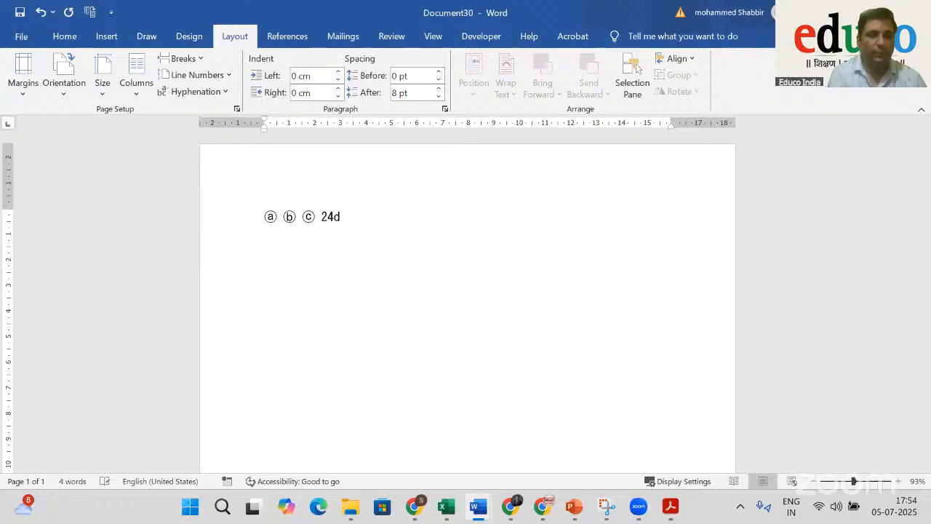
pyautogui.write('3')
pyautogui.hotkey('alt', 'x')
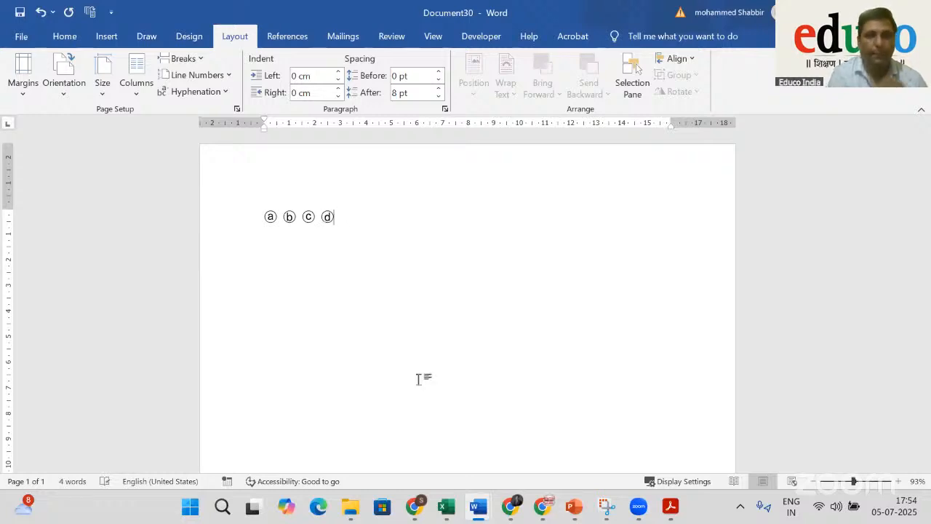
pyautogui.hotkey('shift', 'Left')
pyautogui.hotkey('shift', 'Left')
pyautogui.hotkey('shift', 'Left')
pyautogui.hotkey('shift', 'Left')
pyautogui.hotkey('shift', 'Left')
pyautogui.hotkey('shift', 'Left')
pyautogui.hotkey('shift', 'Left')
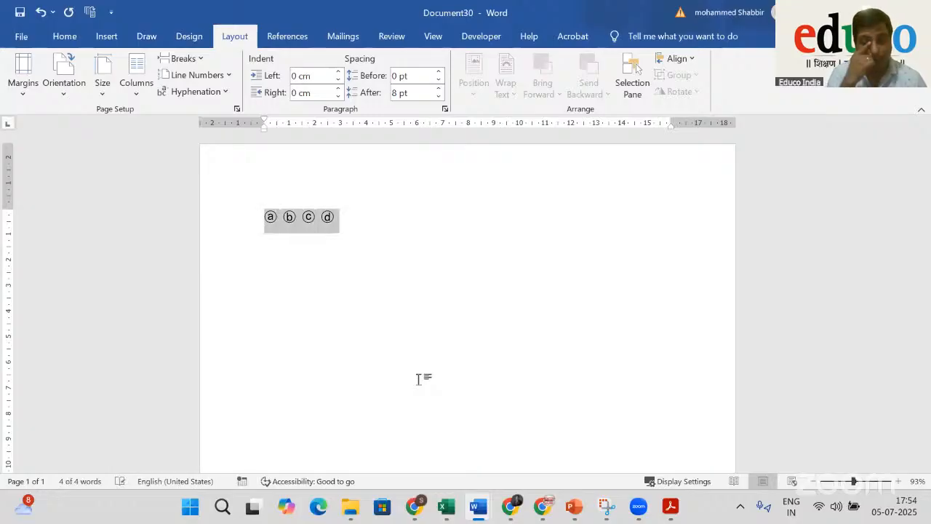
pyautogui.click(449, 299)
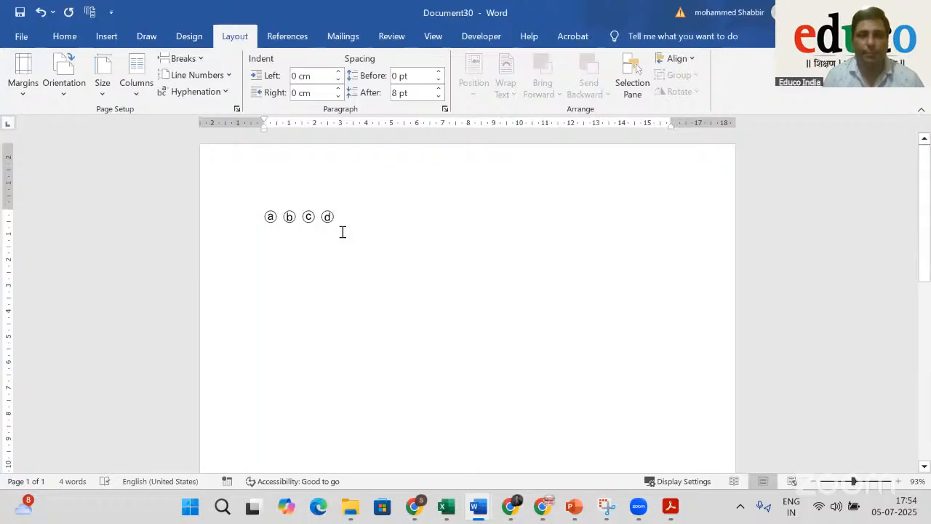
# Enlarge the font of the row of circled letters and lay out the document in three columns
pyautogui.moveTo(263, 215); pyautogui.dragTo(364, 223)
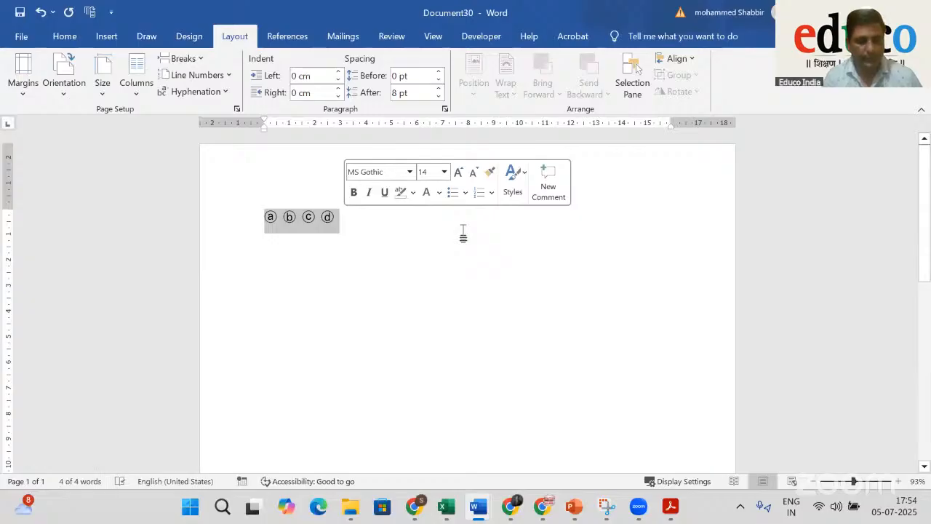
pyautogui.hotkey('ctrl', 'shift', ',')
pyautogui.hotkey('ctrl', 'shift', '.')
pyautogui.hotkey('ctrl', 'shift', '.')
pyautogui.hotkey('ctrl', 'shift', '.')
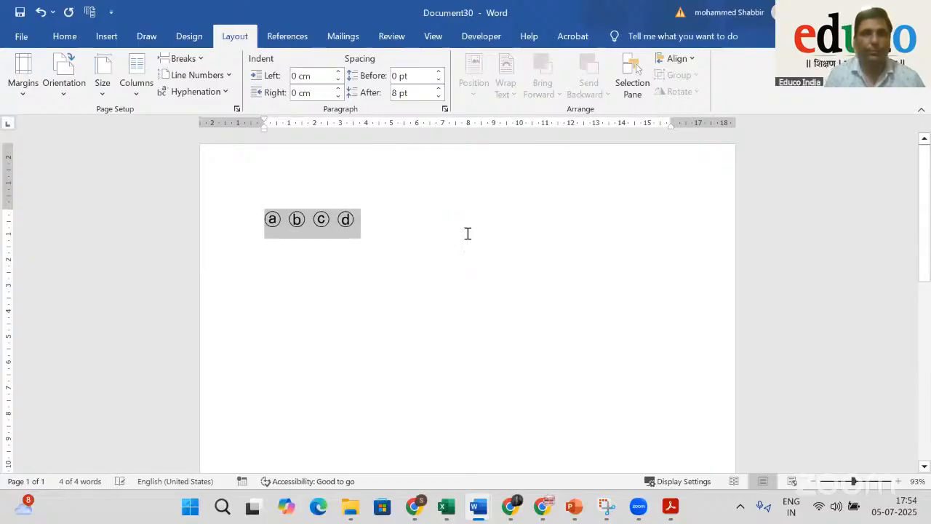
pyautogui.click(425, 215)
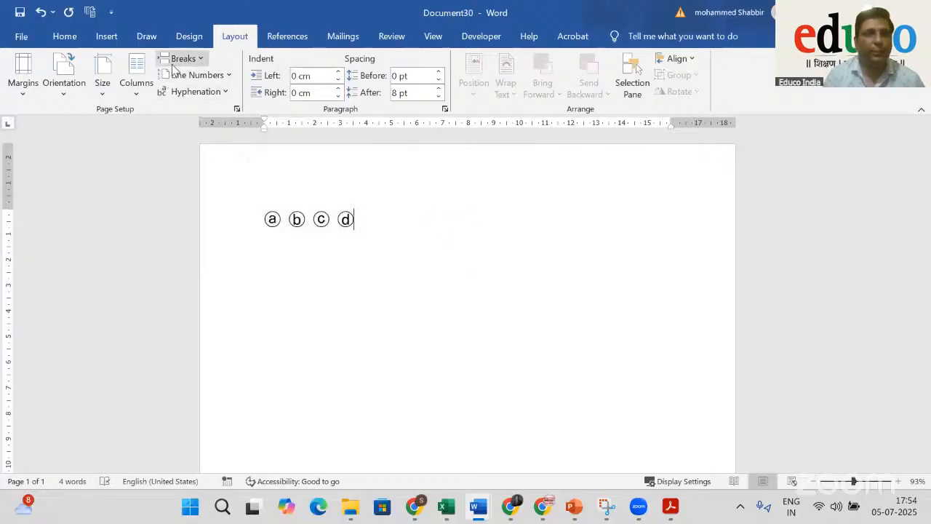
pyautogui.click(126, 82)
pyautogui.click(167, 183)
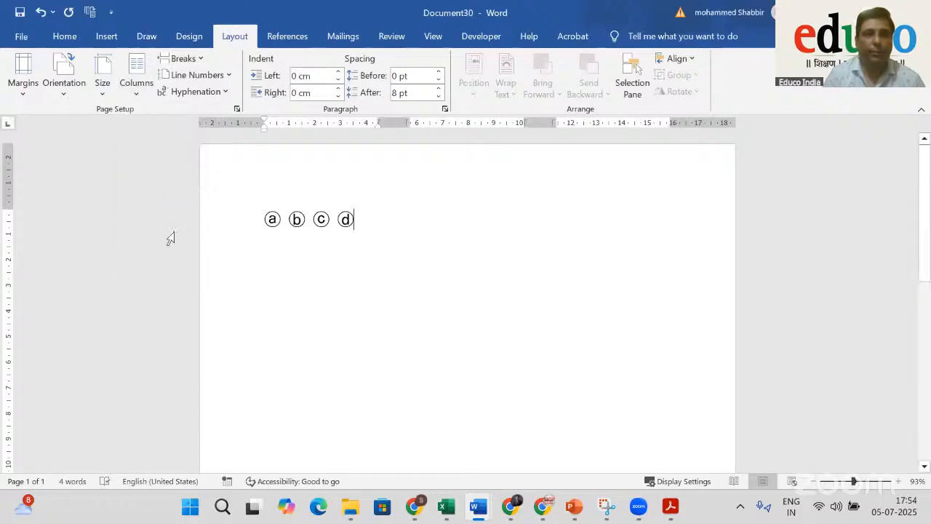
pyautogui.hotkey('ctrl', 'a')
pyautogui.hotkey('ctrl', 'c')
pyautogui.click(452, 209)
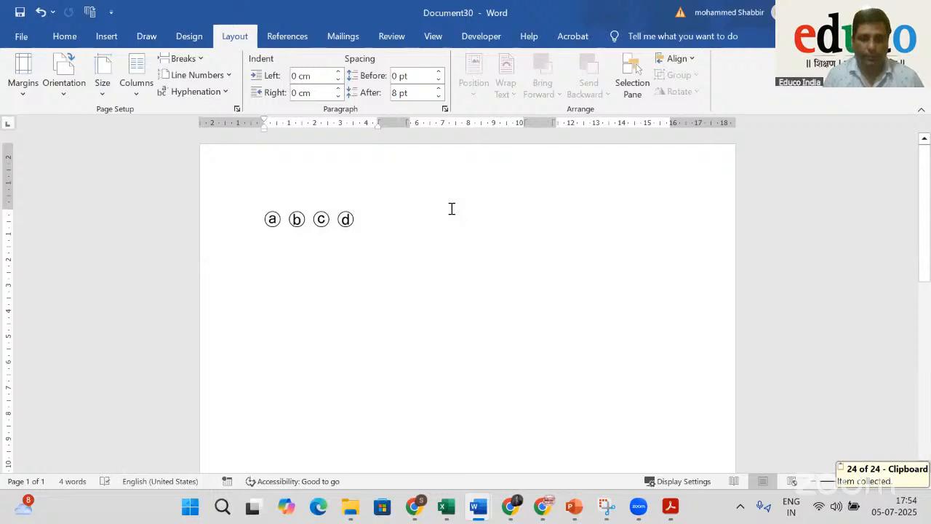
pyautogui.hotkey('ctrl', 'v')
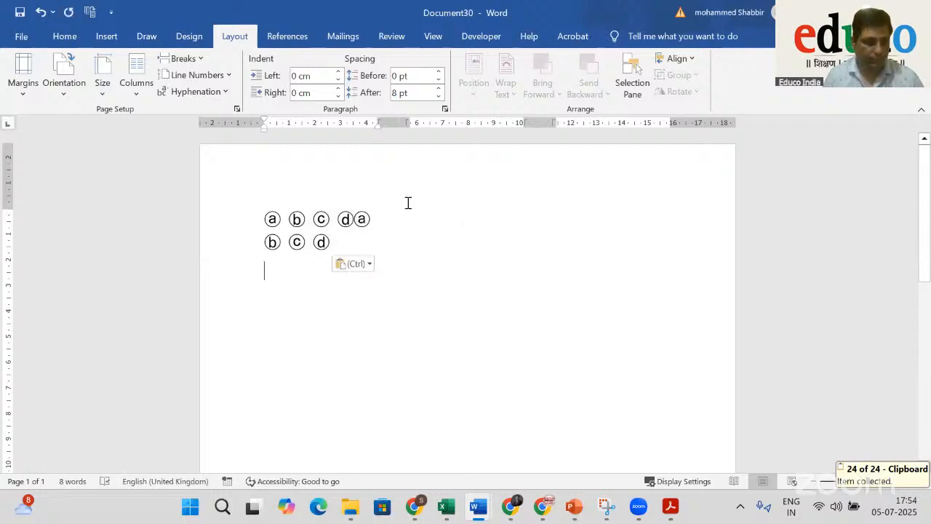
pyautogui.hotkey('ctrl', 'z')
# Enlarge the row of circled letters by one more font size and paste a copy of it on a new line below
pyautogui.hotkey('ctrl', 'a')
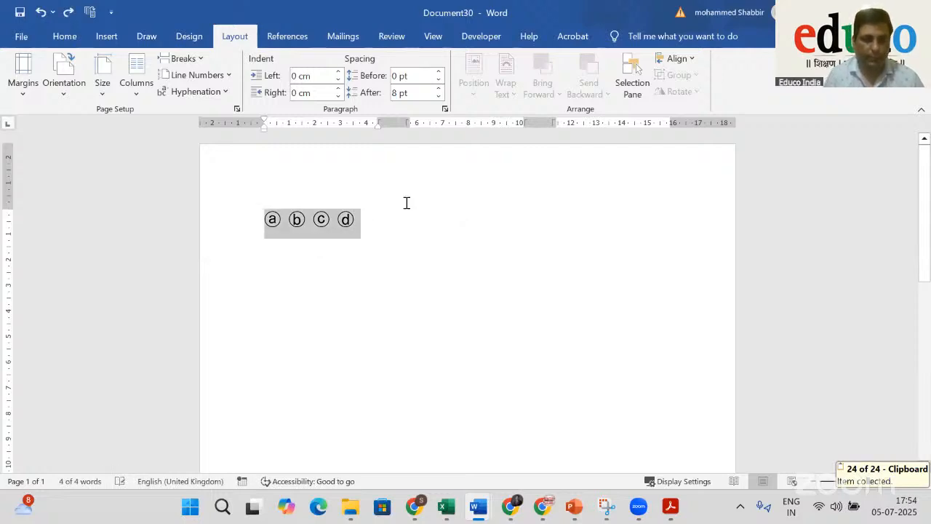
pyautogui.hotkey('ctrl', 'shift', '.')
pyautogui.hotkey('ctrl', 'c')
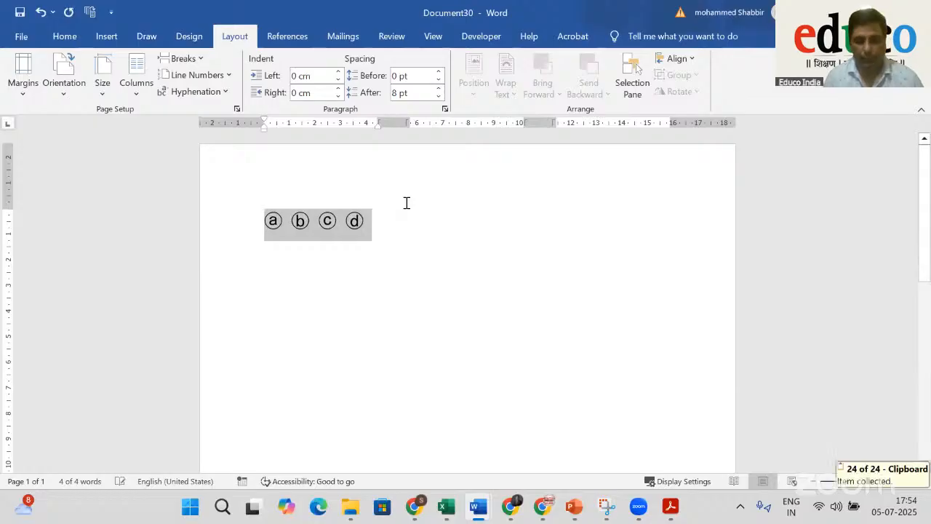
pyautogui.press('Right')
pyautogui.press('Return')
pyautogui.hotkey('ctrl', 'v')
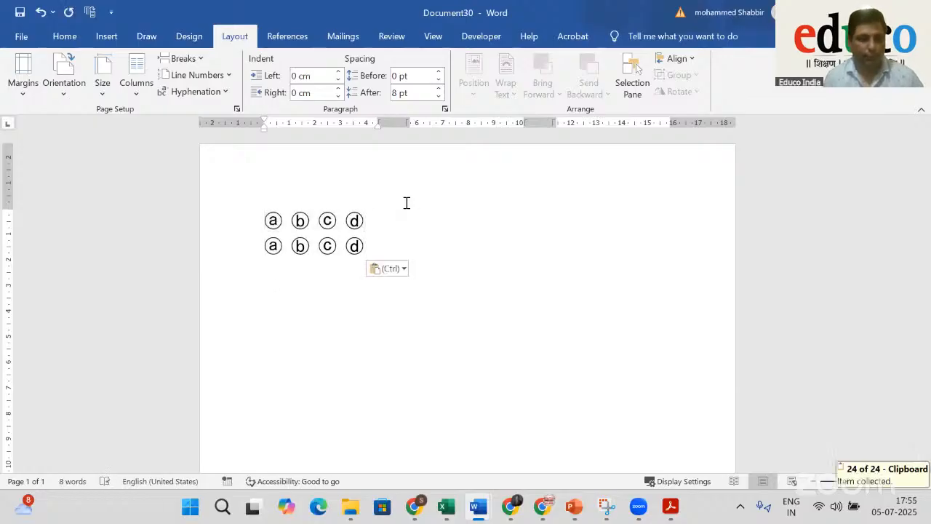
# Paste the copied row of circled letters repeatedly until all three columns of the first page are filled
pyautogui.hotkey('ctrl', 'v')
pyautogui.hotkey('ctrl', 'v')
pyautogui.hotkey('ctrl', 'v')
pyautogui.hotkey('ctrl', 'v')
pyautogui.hotkey('ctrl', 'v')
pyautogui.hotkey('ctrl', 'v')
pyautogui.hotkey('ctrl', 'v')
pyautogui.hotkey('ctrl', 'v')
pyautogui.hotkey('ctrl', 'v')
pyautogui.hotkey('ctrl', 'v')
pyautogui.hotkey('ctrl', 'v')
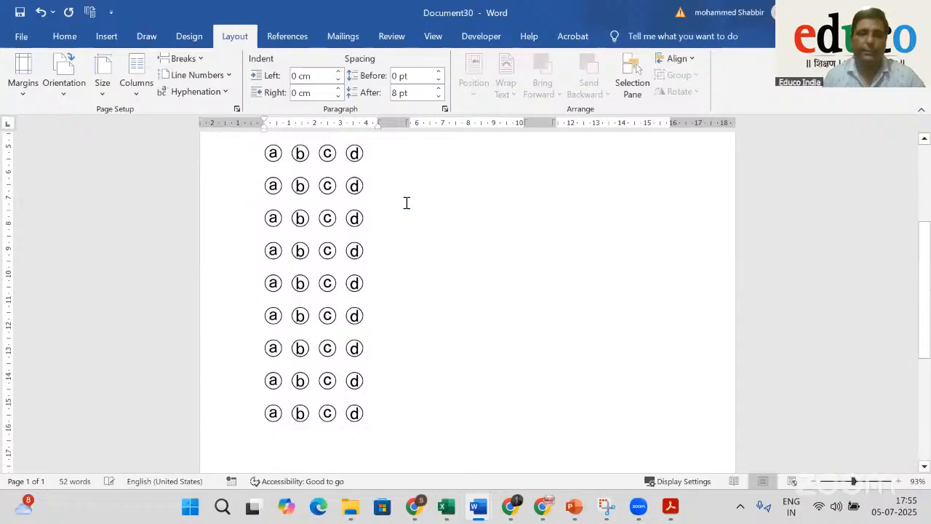
pyautogui.hotkey('ctrl', 'v')
pyautogui.hotkey('ctrl', 'v')
pyautogui.hotkey('ctrl', 'v')
pyautogui.hotkey('ctrl', 'v')
pyautogui.hotkey('ctrl', 'v')
pyautogui.hotkey('ctrl', 'v')
pyautogui.hotkey('ctrl', 'v')
pyautogui.hotkey('ctrl', 'v')
pyautogui.hotkey('ctrl', 'v')
pyautogui.hotkey('ctrl', 'v')
pyautogui.hotkey('ctrl', 'v')
pyautogui.hotkey('ctrl', 'v')
pyautogui.hotkey('ctrl', 'v')
pyautogui.hotkey('ctrl', 'v')
pyautogui.hotkey('ctrl', 'v')
pyautogui.hotkey('ctrl', 'v')
pyautogui.hotkey('ctrl', 'v')
pyautogui.hotkey('ctrl', 'v')
pyautogui.hotkey('ctrl', 'v')
pyautogui.hotkey('ctrl', 'v')
pyautogui.scroll(3, 407, 203)
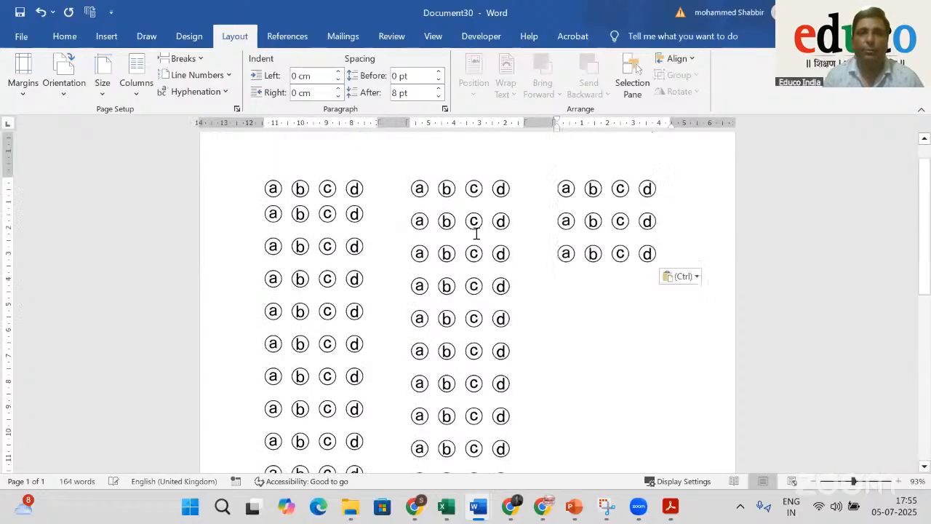
pyautogui.hotkey('ctrl', 'v')
pyautogui.hotkey('ctrl', 'v')
pyautogui.hotkey('ctrl', 'v')
pyautogui.hotkey('ctrl', 'v')
pyautogui.hotkey('ctrl', 'v')
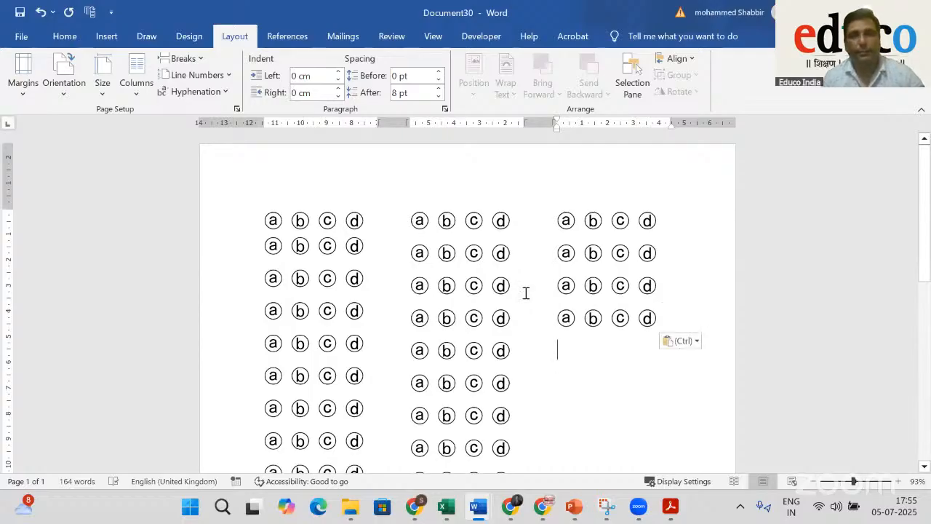
pyautogui.hotkey('ctrl', 'v')
pyautogui.hotkey('ctrl', 'v')
pyautogui.hotkey('ctrl', 'v')
pyautogui.hotkey('ctrl', 'v')
pyautogui.hotkey('ctrl', 'v')
pyautogui.hotkey('ctrl', 'v')
pyautogui.hotkey('ctrl', 'v')
pyautogui.hotkey('ctrl', 'v')
pyautogui.hotkey('ctrl', 'v')
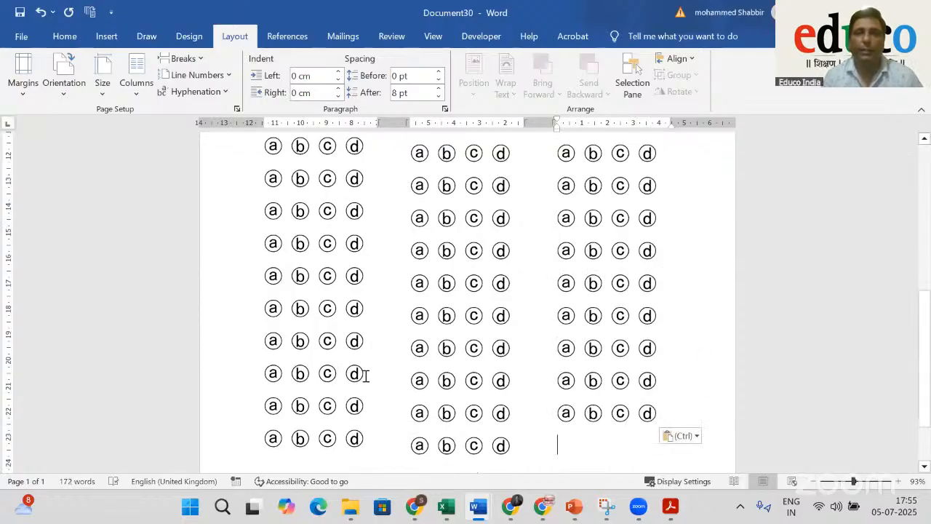
pyautogui.hotkey('ctrl', 'v')
pyautogui.hotkey('ctrl', 'v')
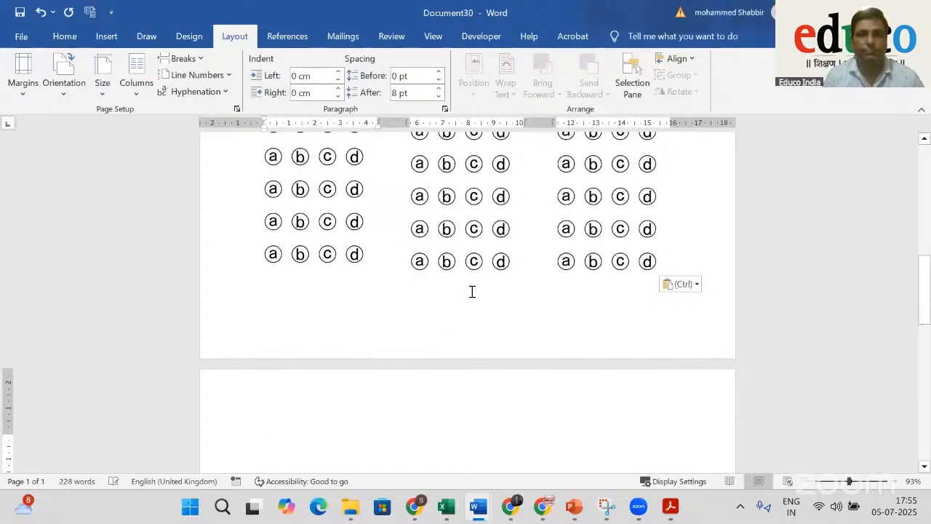
# Examine the three columns of circled letter rows over the whole page and return to the first row
pyautogui.scroll(2, 457, 297)
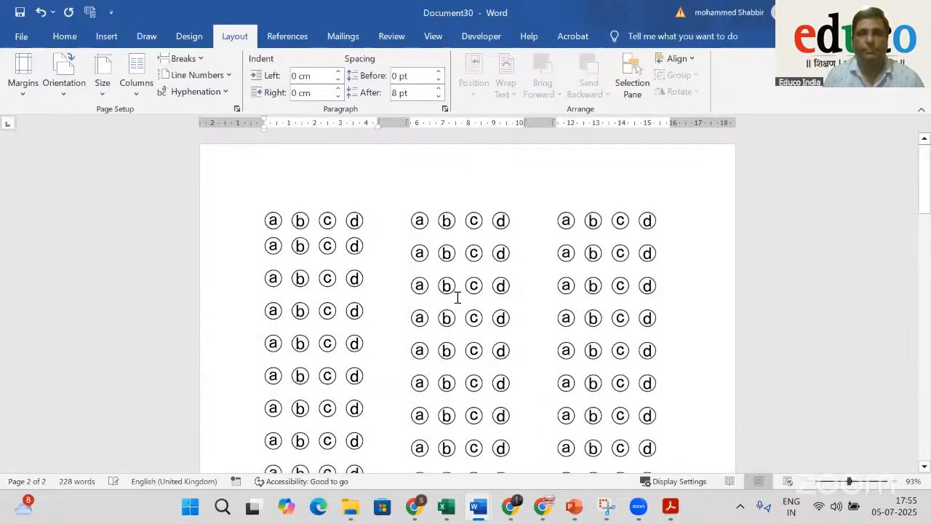
pyautogui.click(435, 192)
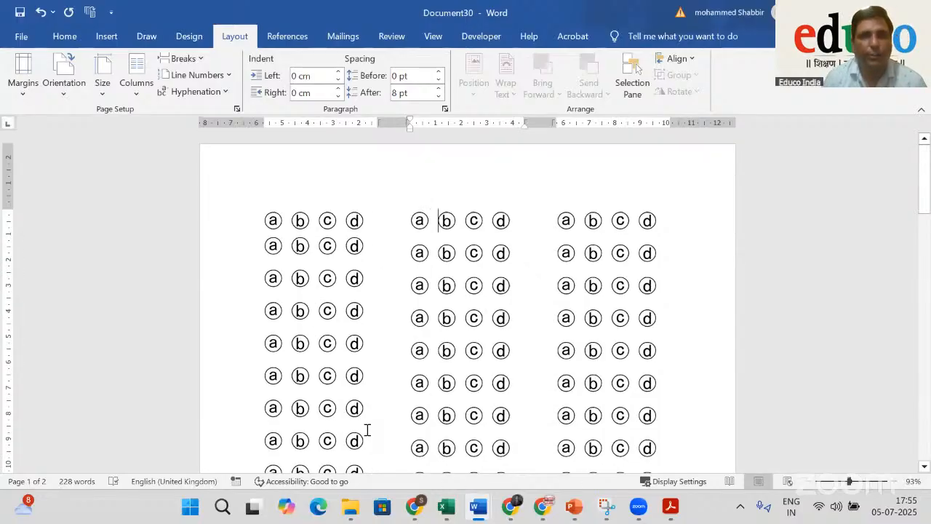
pyautogui.click(250, 212)
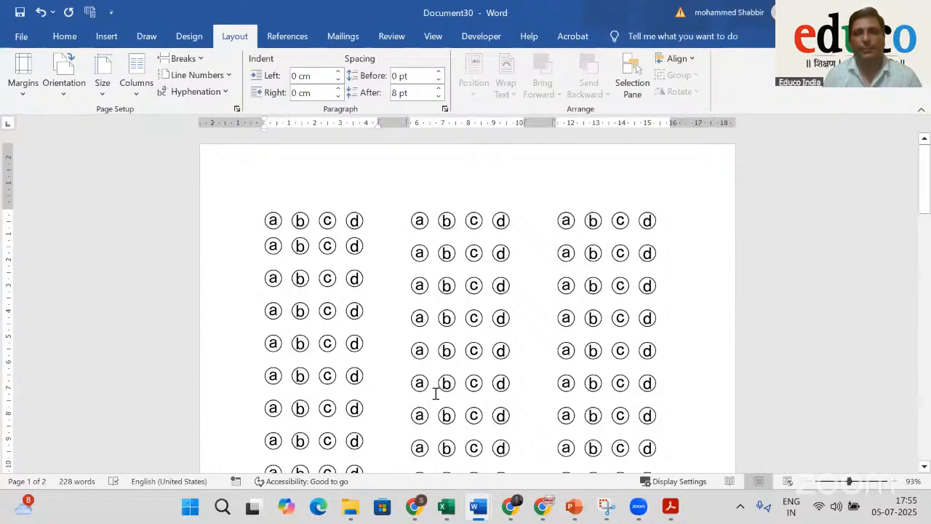
pyautogui.scroll(-2, 435, 393)
pyautogui.scroll(-5, 447, 396)
pyautogui.scroll(2, 451, 398)
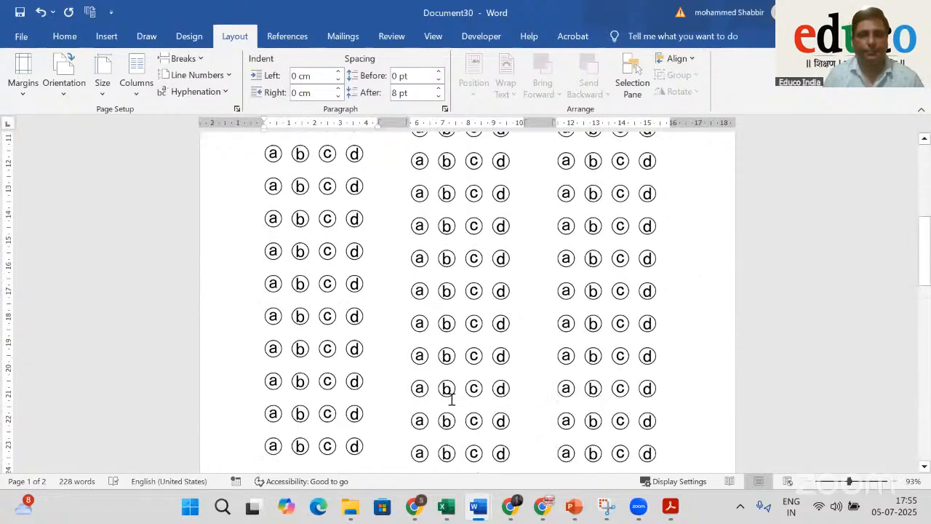
pyautogui.scroll(5, 448, 393)
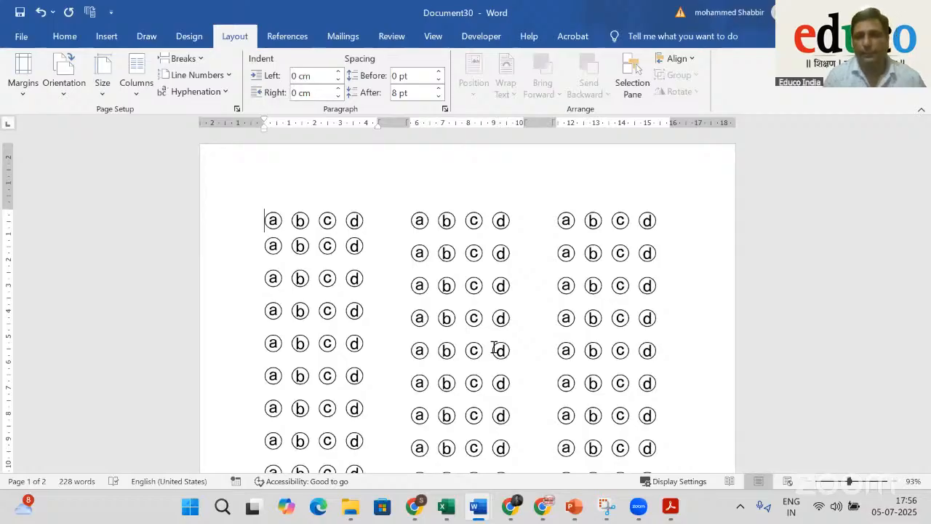
# Create a new blank document and draw a horizontal double-headed arrow about 12 cm long across the page
pyautogui.hotkey('ctrl', 'n')
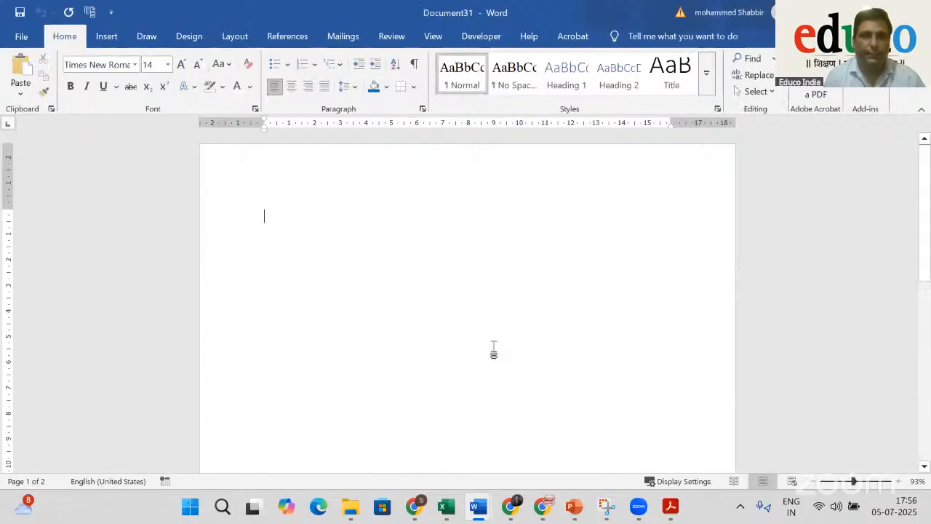
pyautogui.click(106, 36)
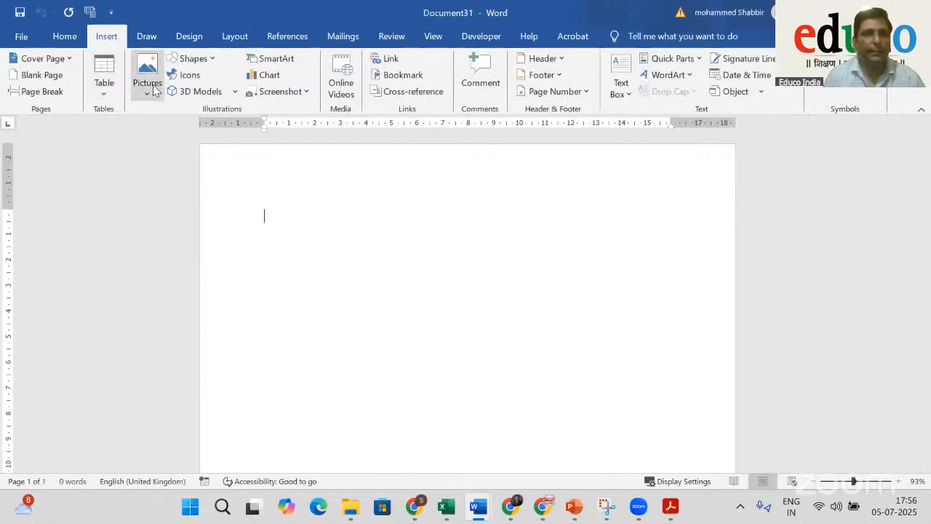
pyautogui.click(195, 58)
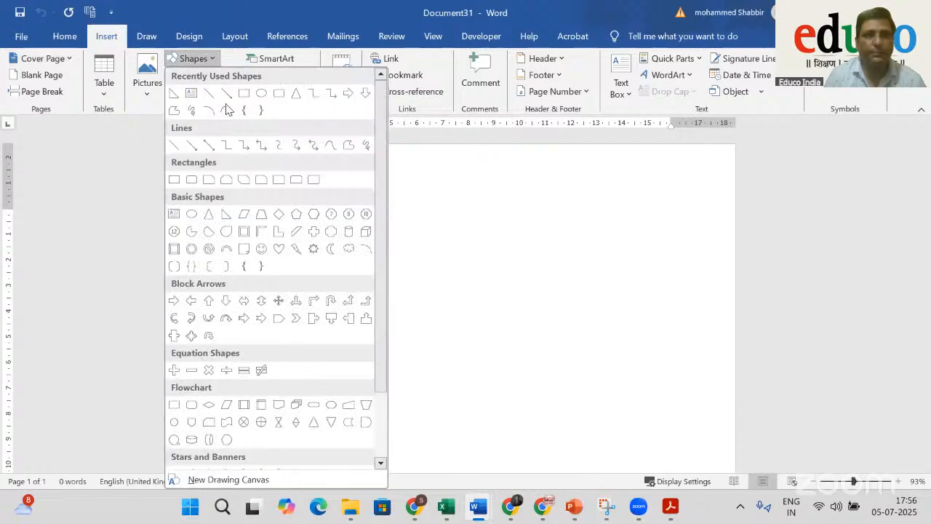
pyautogui.click(209, 145)
pyautogui.moveTo(295, 337); pyautogui.dragTo(595, 338)
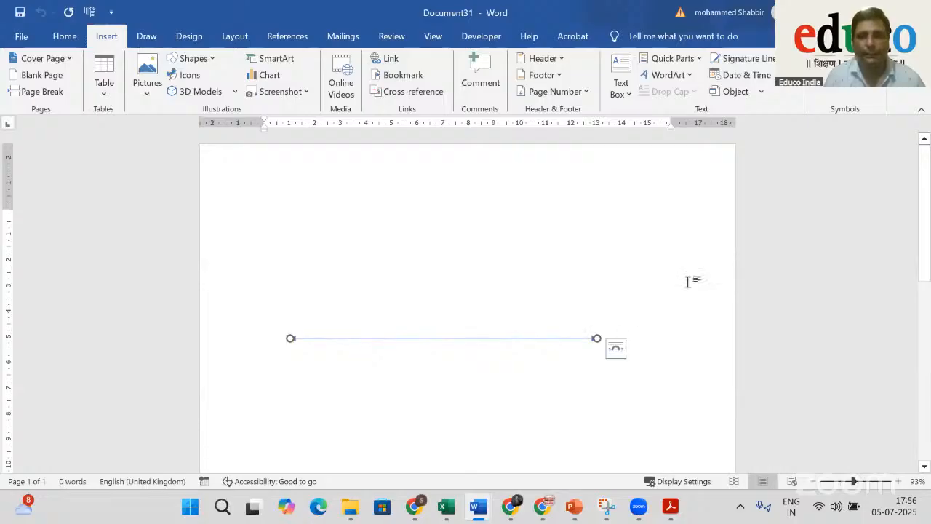
pyautogui.click(655, 286)
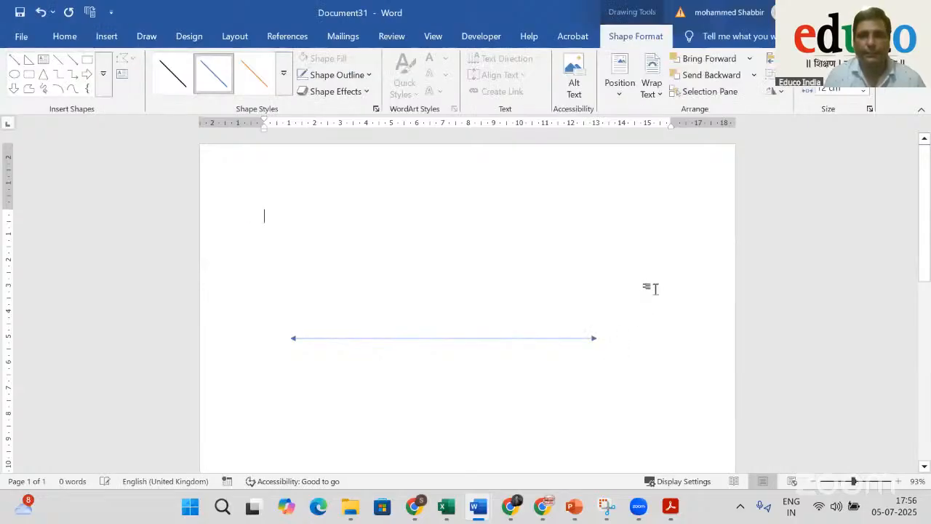
# Apply the thick black line style from the theme styles to the double-headed arrow
pyautogui.click(594, 338)
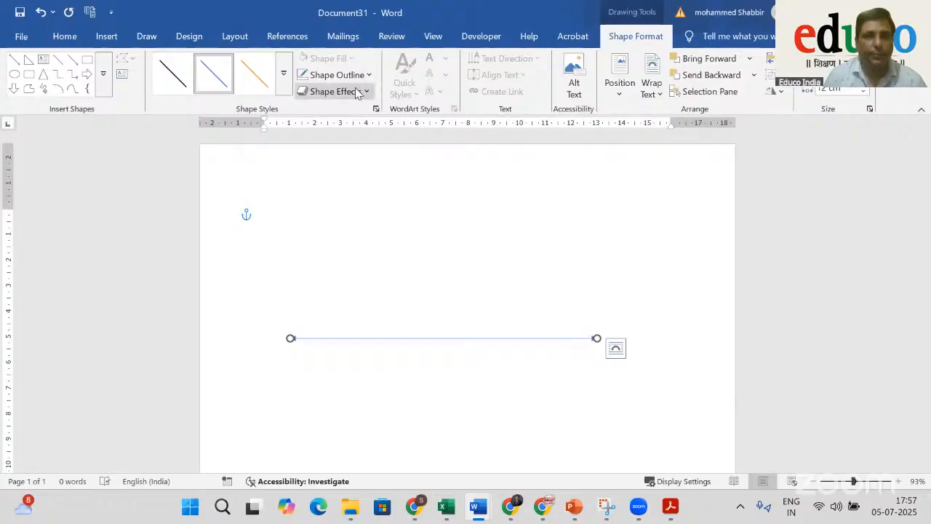
pyautogui.click(287, 90)
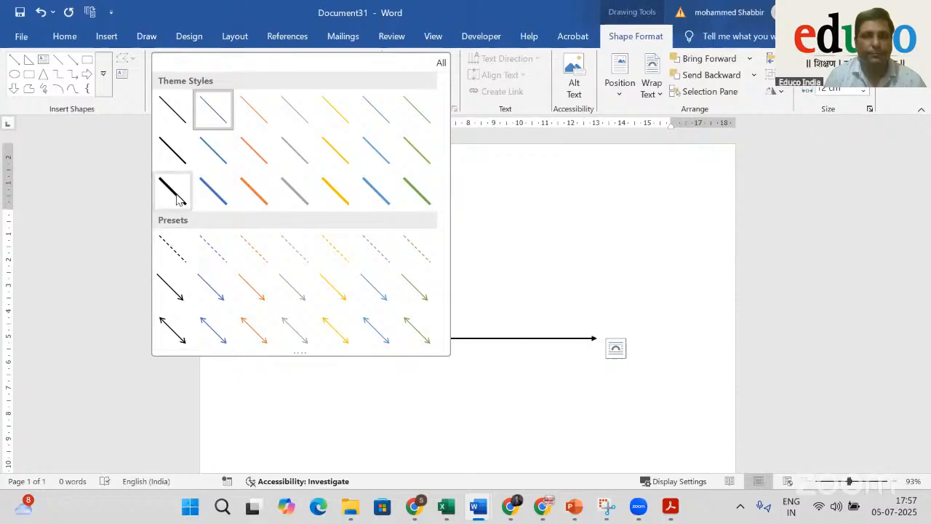
pyautogui.click(177, 199)
pyautogui.click(578, 382)
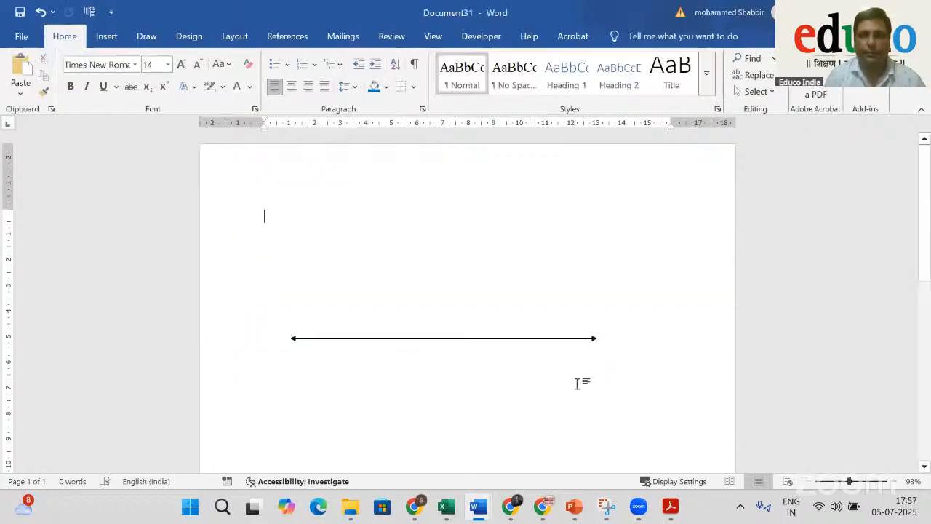
pyautogui.click(496, 339)
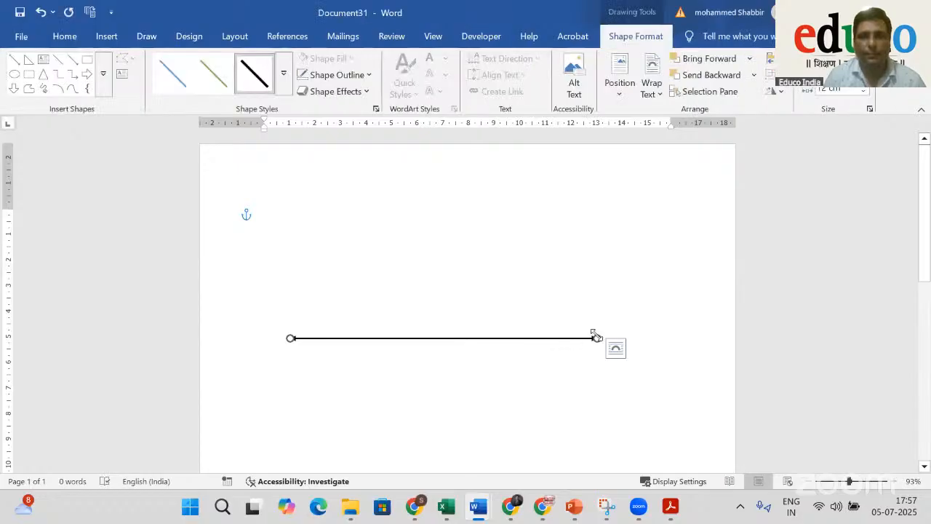
pyautogui.moveTo(595, 336); pyautogui.dragTo(636, 332)
pyautogui.hotkey('ctrl', 'z')
pyautogui.click(291, 421)
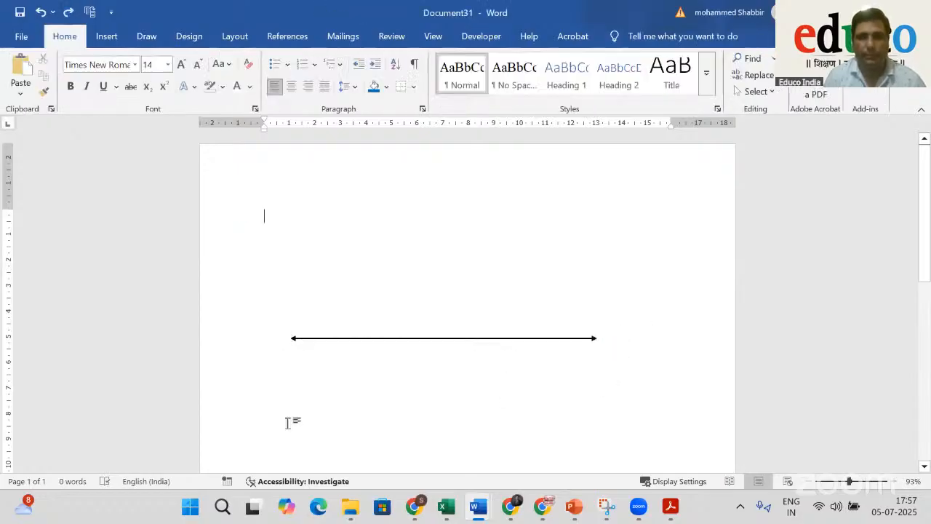
# Move the double-headed arrow up the page by about 3 cm
pyautogui.scroll(3, 478, 407)
pyautogui.scroll(2, 538, 414)
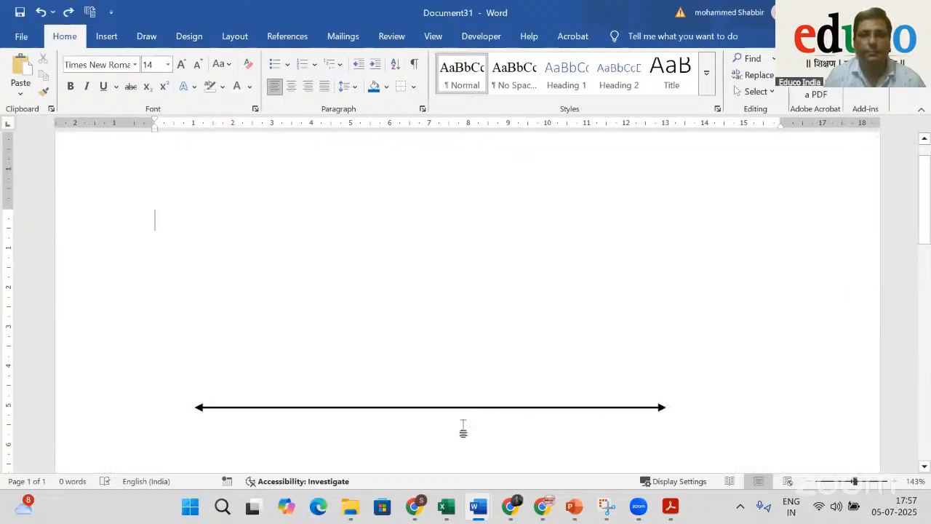
pyautogui.moveTo(456, 417); pyautogui.dragTo(476, 285)
pyautogui.click(102, 136)
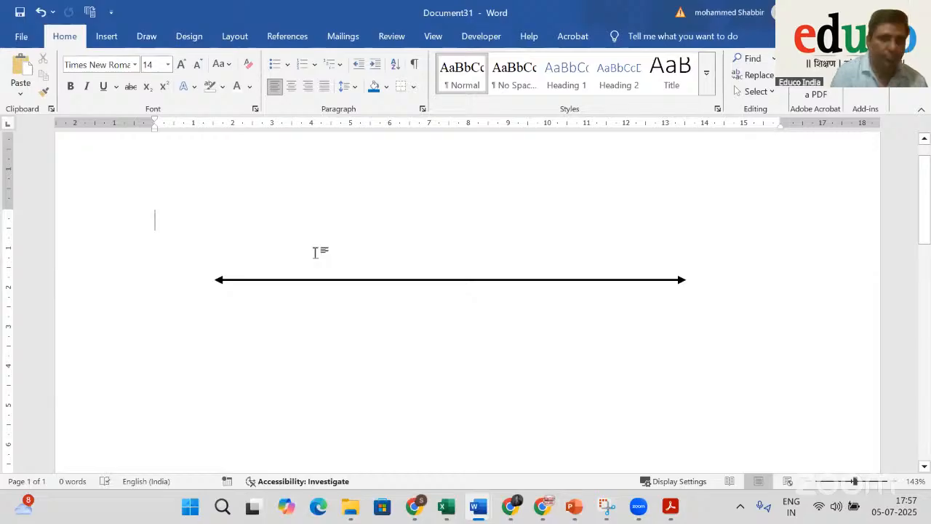
# Draw a short vertical tick line hanging below the arrow, near its left end
pyautogui.click(111, 39)
pyautogui.click(189, 60)
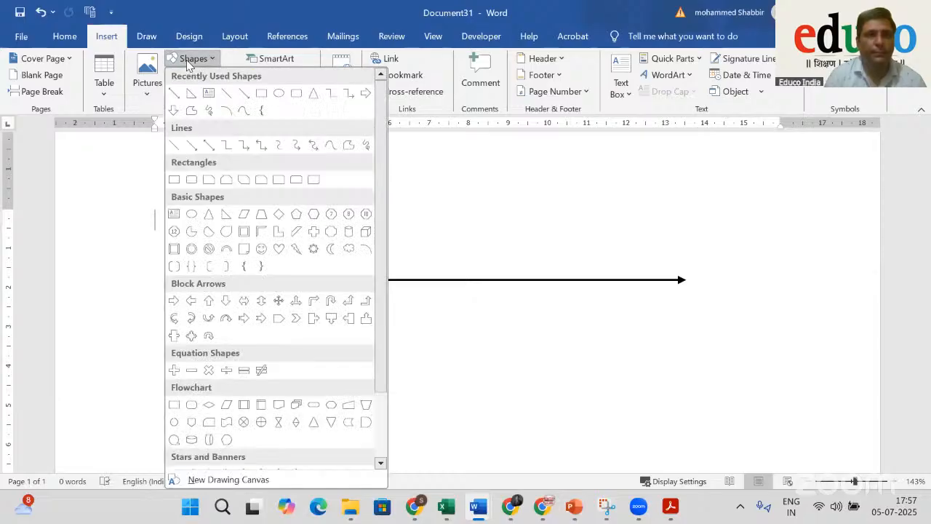
pyautogui.click(243, 94)
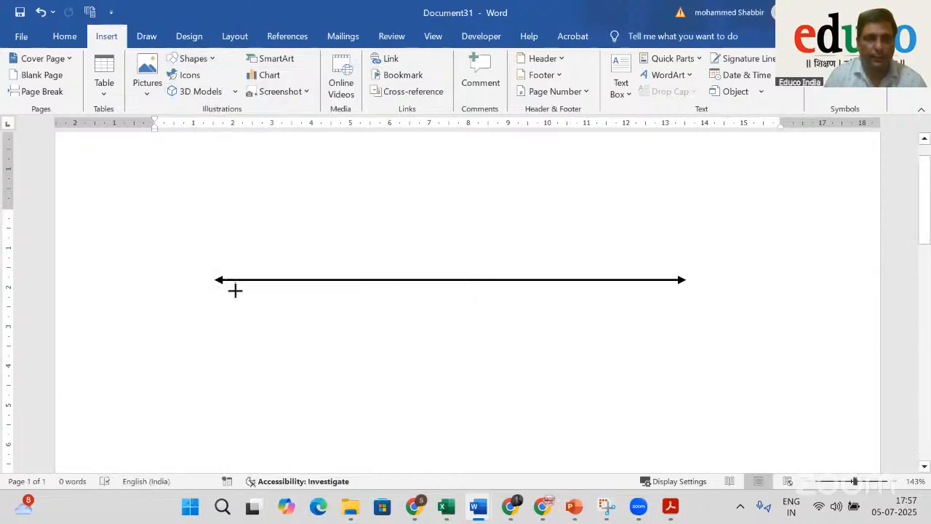
pyautogui.click(234, 291)
pyautogui.click(359, 323)
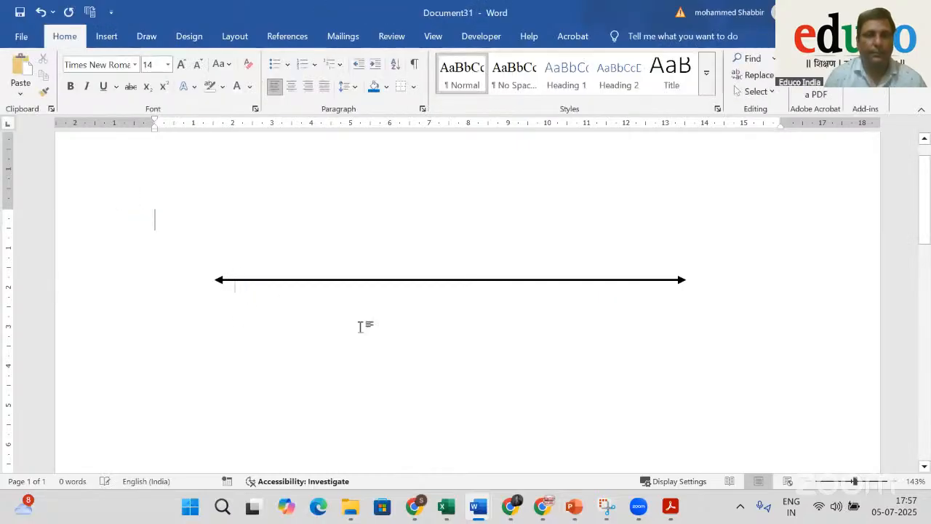
# Duplicate the tick line and raise the copy until it touches the arrow, just right of the first tick
pyautogui.click(234, 291)
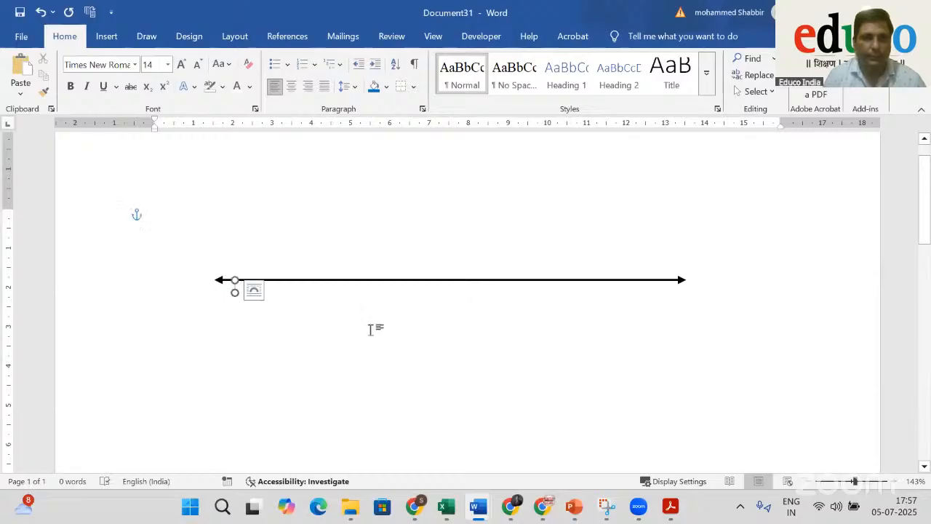
pyautogui.hotkey('ctrl', 'd')
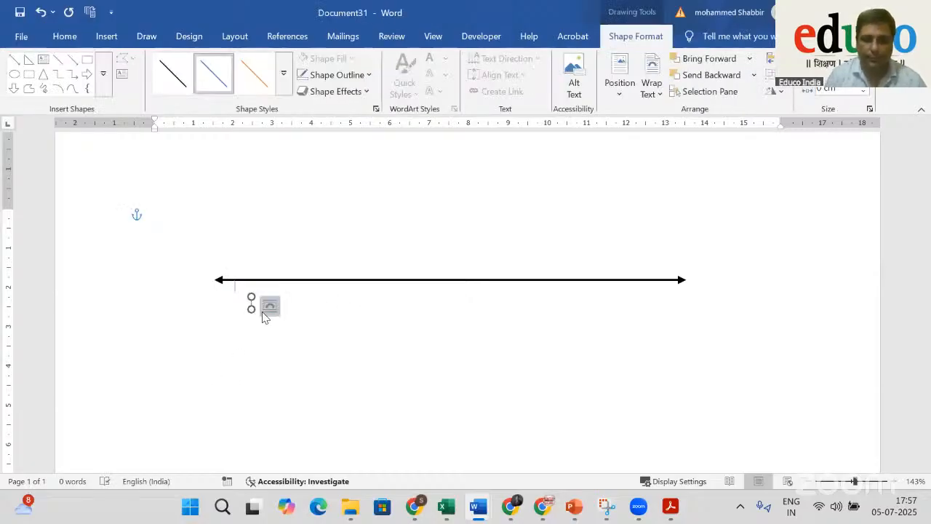
pyautogui.press('Up')
pyautogui.press('Up')
pyautogui.press('Up')
pyautogui.press('Up')
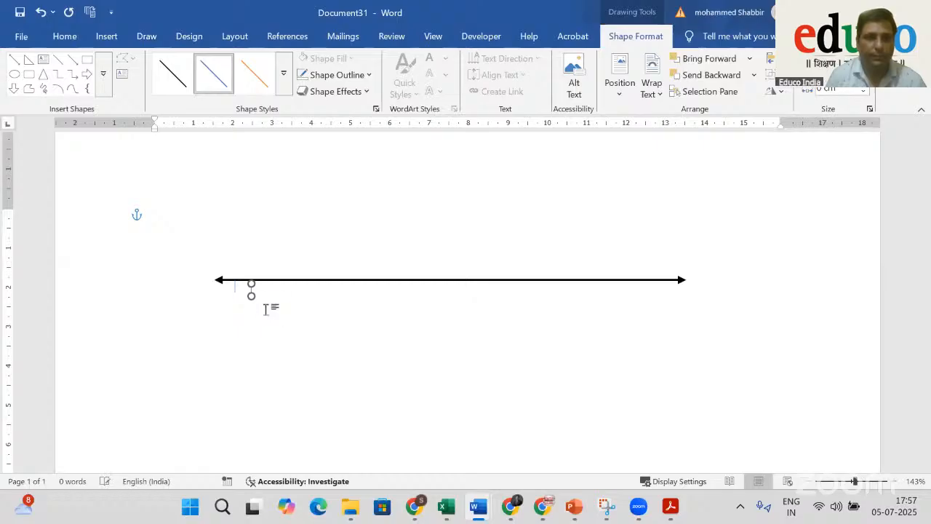
pyautogui.press('Up')
pyautogui.press('Up')
pyautogui.press('Up')
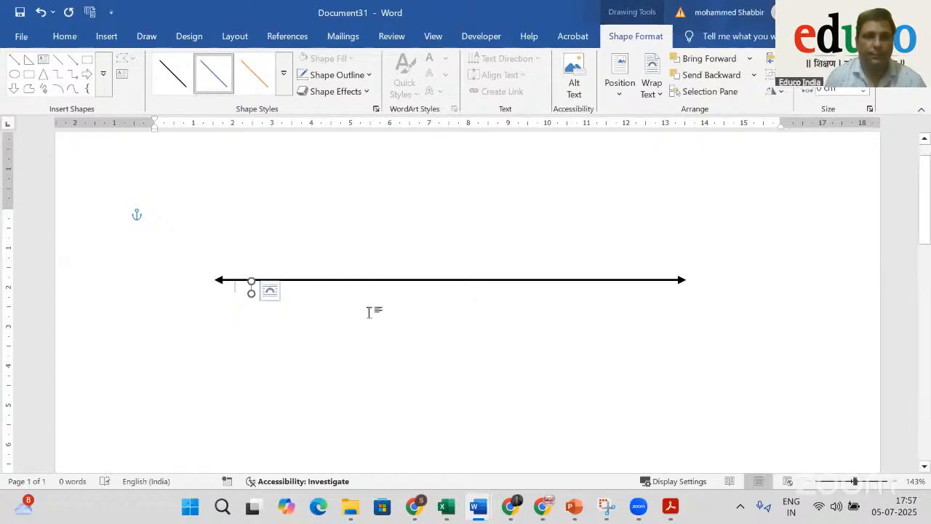
pyautogui.click(369, 312)
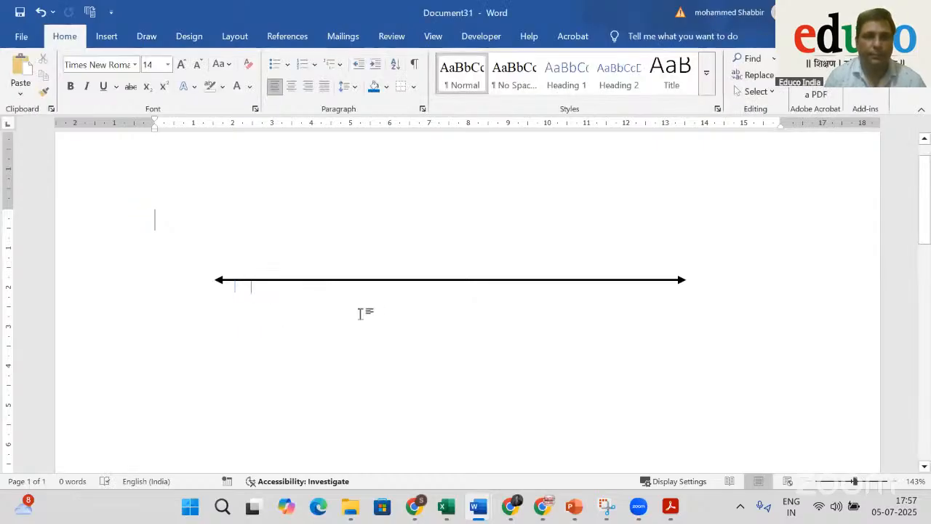
# Duplicate the second tick line and place the copy against the arrow as the third tick, evenly spaced
pyautogui.click(252, 291)
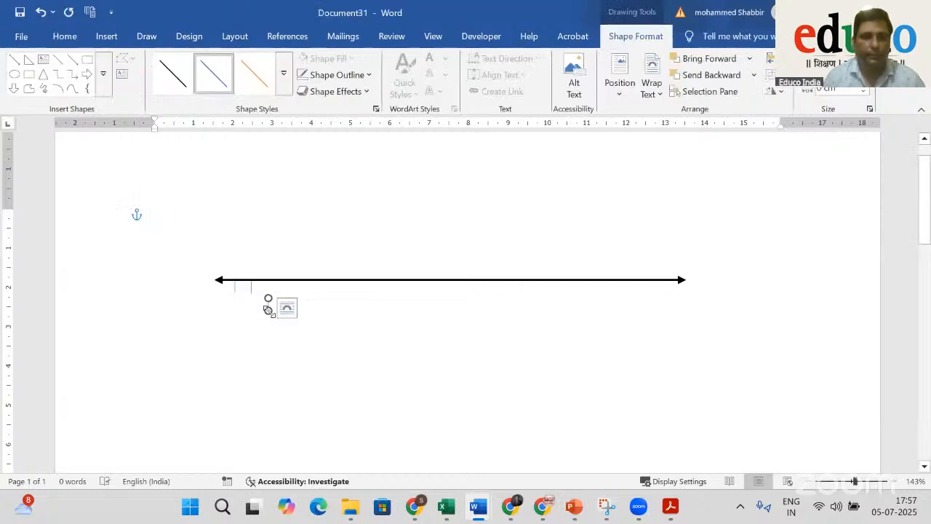
pyautogui.moveTo(269, 300); pyautogui.dragTo(268, 285)
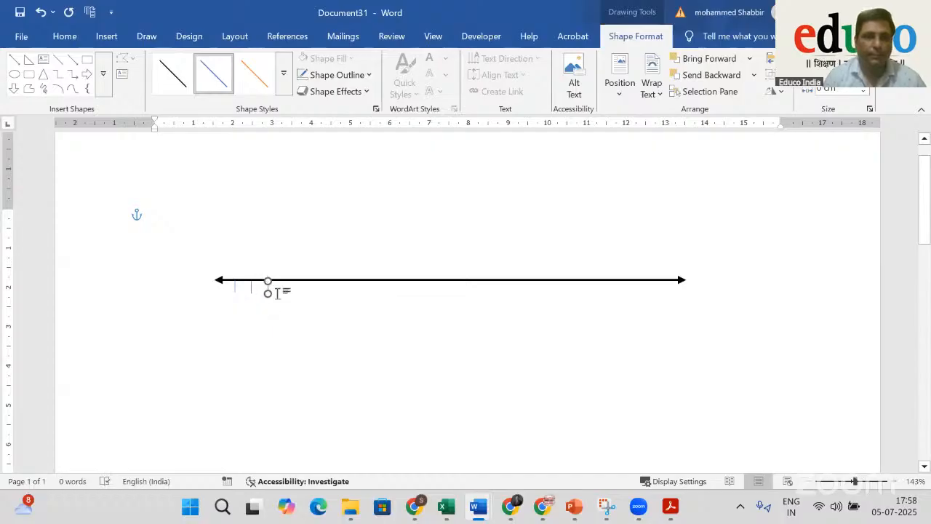
pyautogui.click(344, 327)
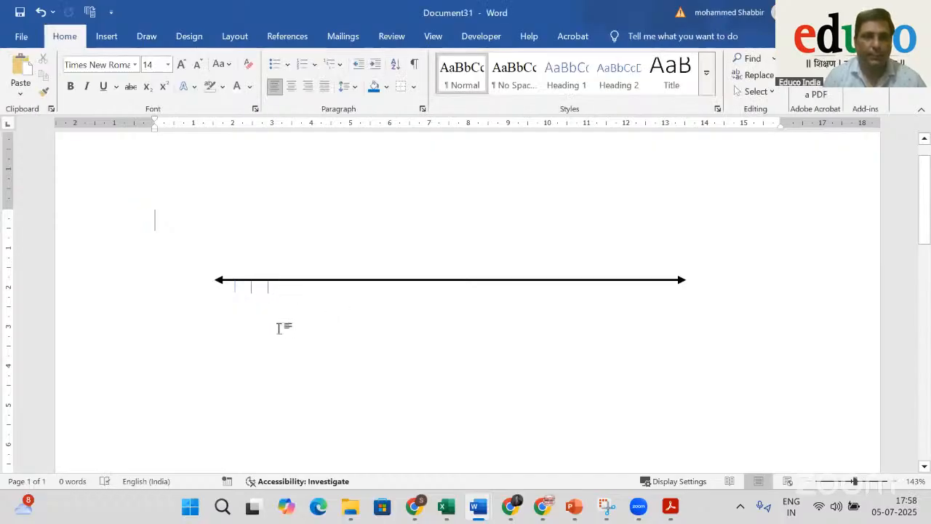
# Duplicate the three tick lines together and place the copies along the arrow as the fourth to sixth ticks
pyautogui.click(236, 289)
pyautogui.click(271, 298)
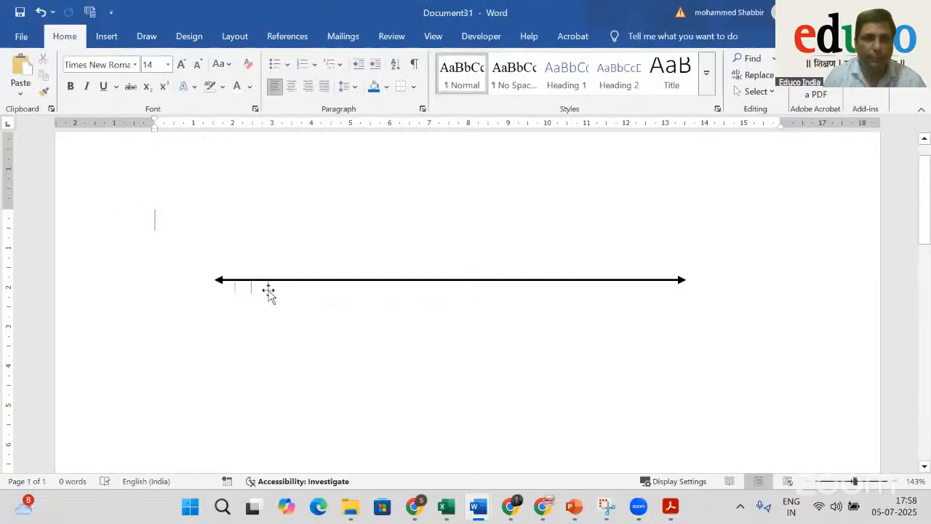
pyautogui.click(266, 288)
pyautogui.click(251, 291)
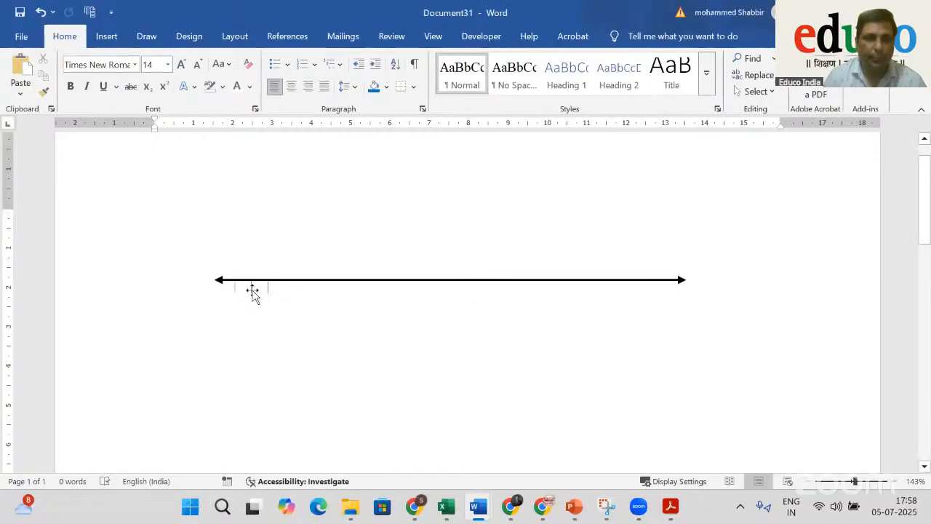
pyautogui.click(251, 289)
pyautogui.keyDown('shift'); pyautogui.click(236, 289); pyautogui.keyUp('shift')
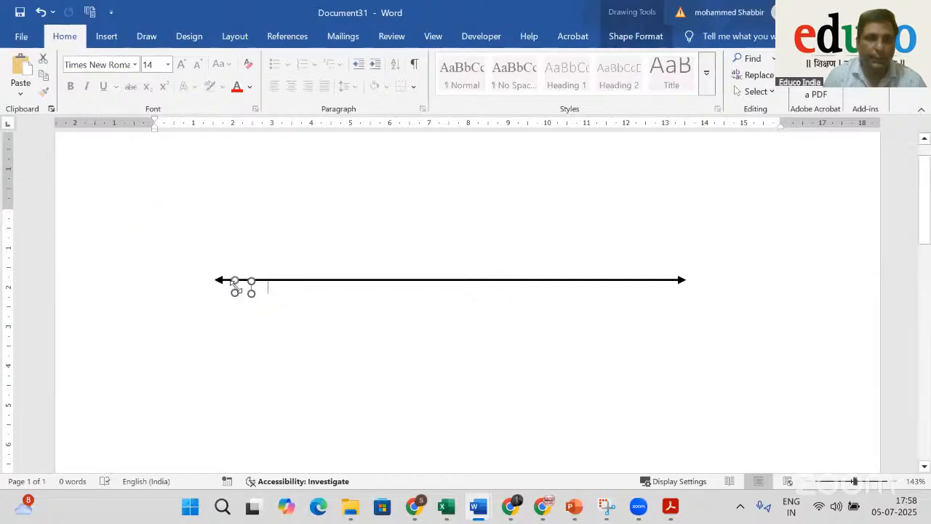
pyautogui.keyDown('shift'); pyautogui.click(267, 287); pyautogui.keyUp('shift')
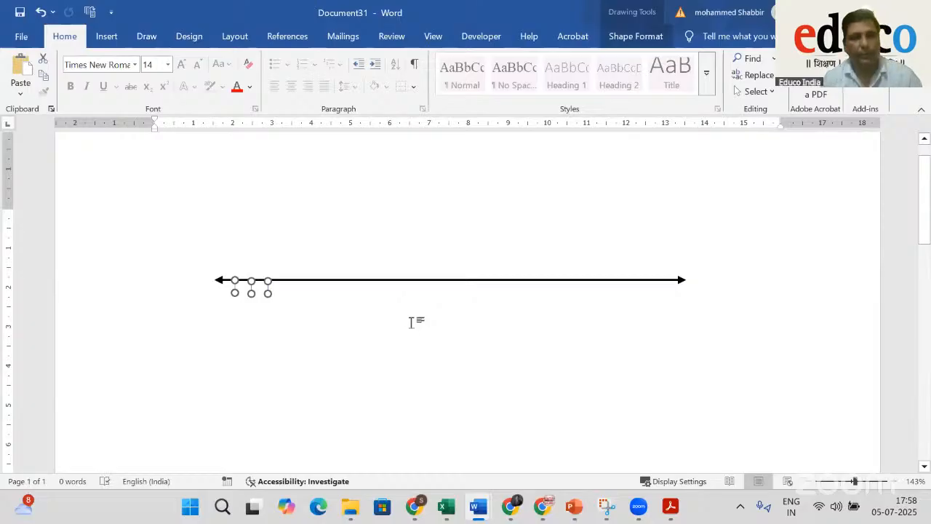
pyautogui.hotkey('ctrl', 'd')
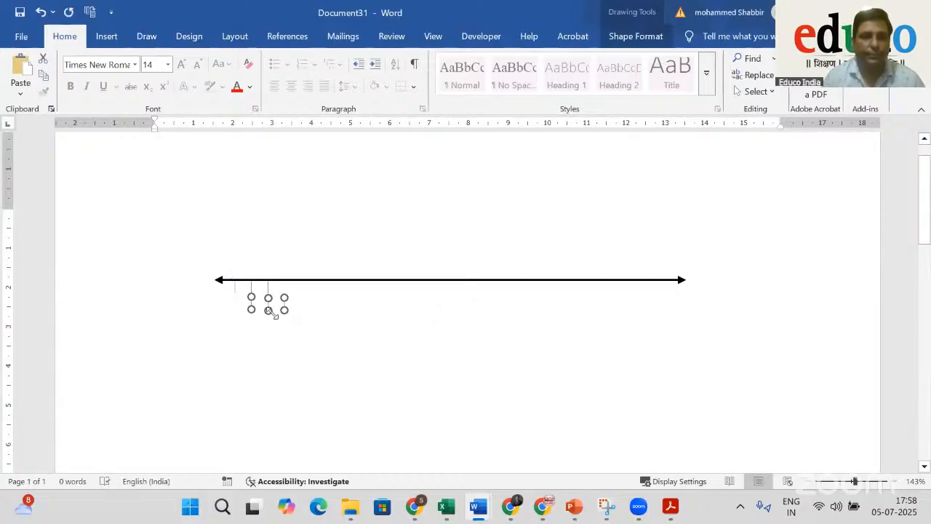
pyautogui.keyDown('ctrl'); pyautogui.scroll(10, 309, 316); pyautogui.keyUp('ctrl')
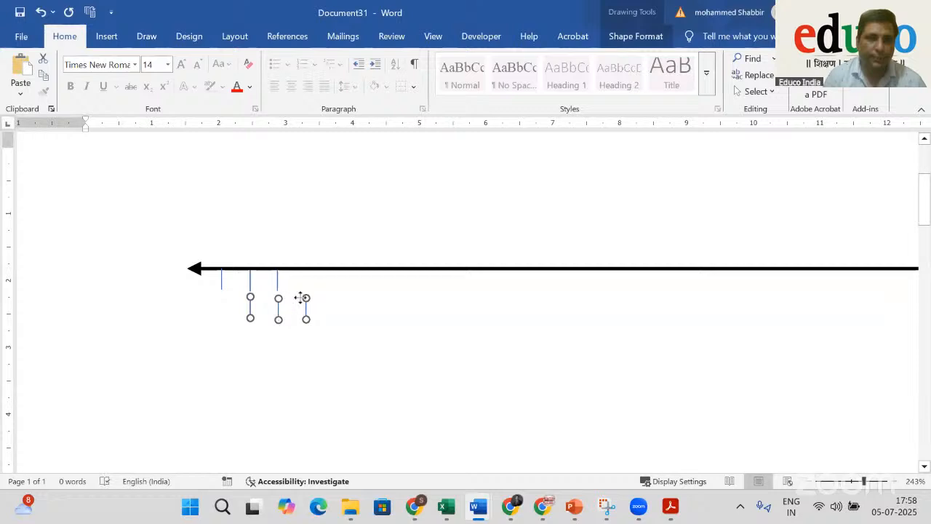
pyautogui.moveTo(301, 297); pyautogui.dragTo(333, 280)
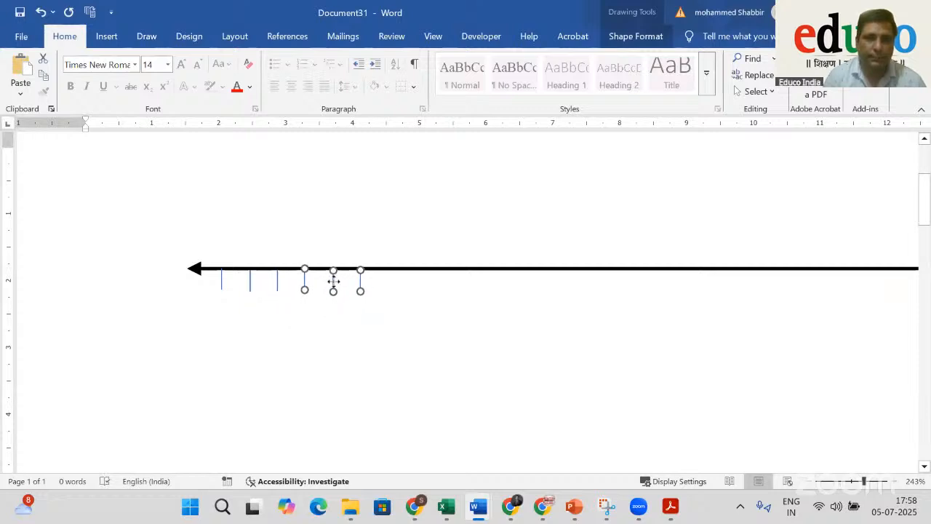
# Duplicate all six tick lines together and place the copies along the arrow as the seventh to twelfth ticks
pyautogui.keyDown('shift'); pyautogui.click(278, 284); pyautogui.keyUp('shift')
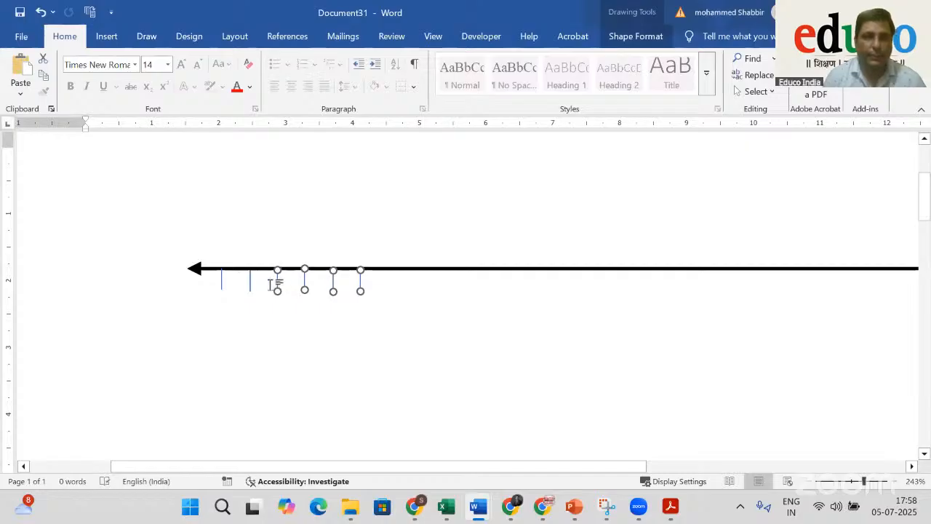
pyautogui.keyDown('shift'); pyautogui.click(250, 283); pyautogui.keyUp('shift')
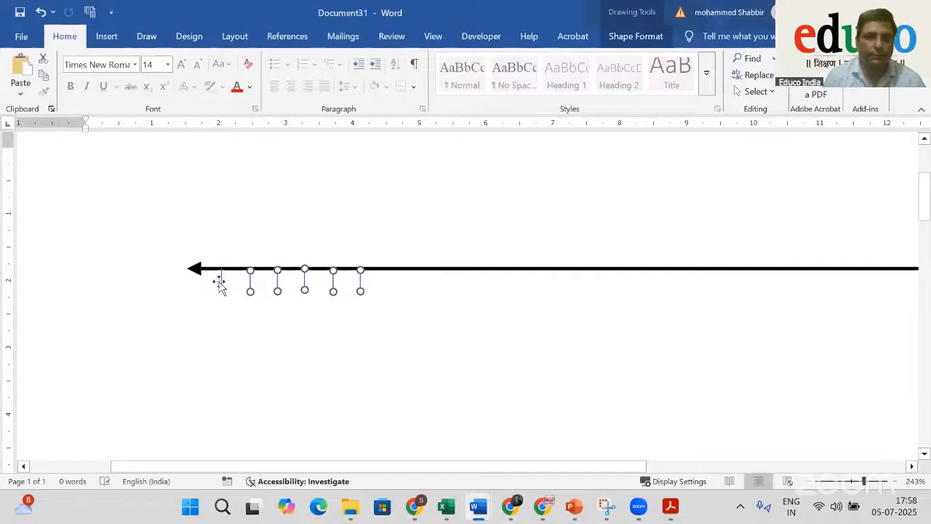
pyautogui.keyDown('shift'); pyautogui.click(221, 280); pyautogui.keyUp('shift')
pyautogui.hotkey('ctrl', 'd')
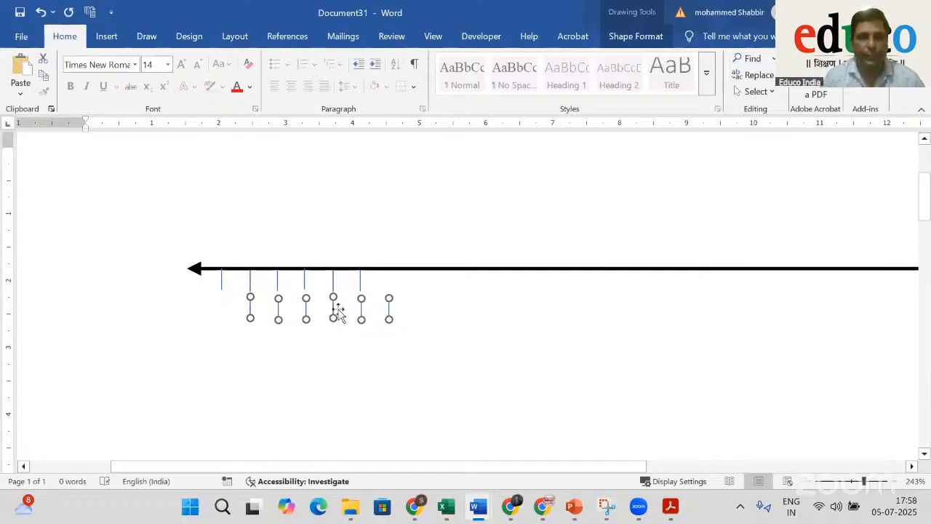
pyautogui.moveTo(337, 312); pyautogui.dragTo(476, 280)
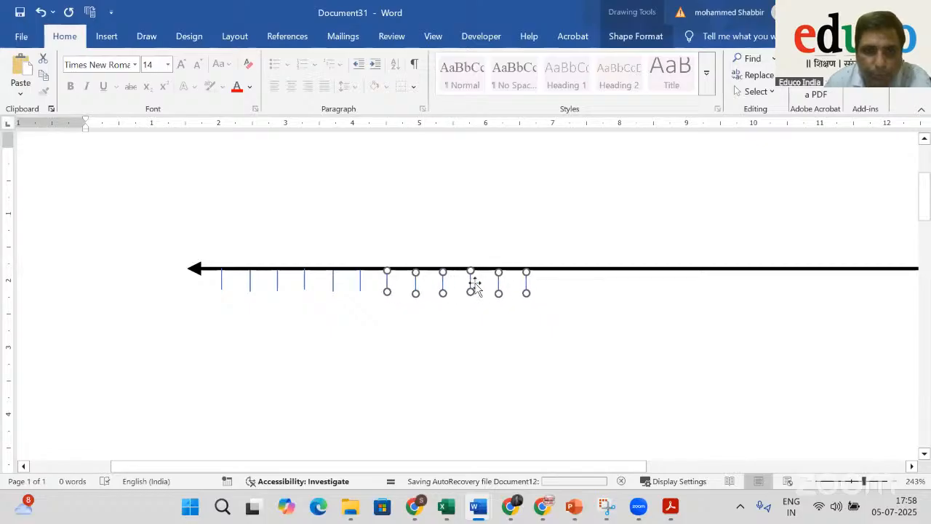
pyautogui.keyDown('shift'); pyautogui.click(360, 284); pyautogui.keyUp('shift')
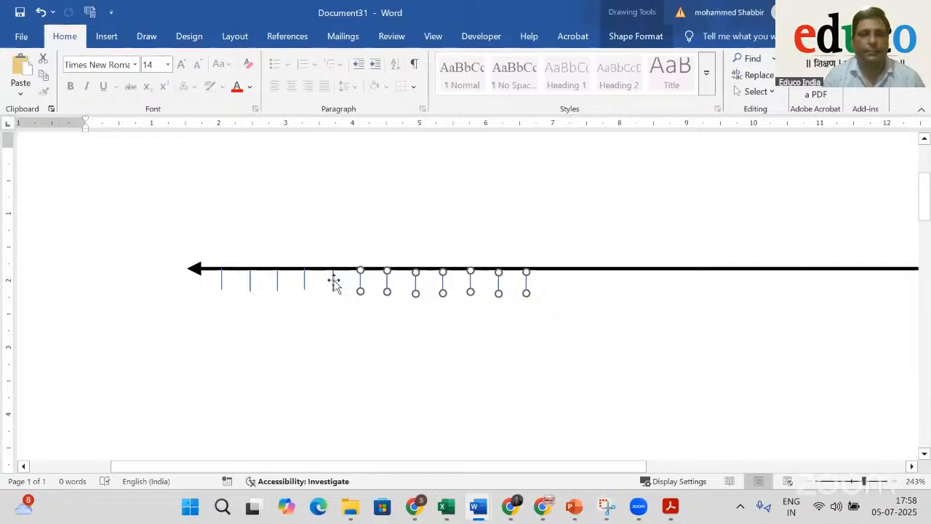
pyautogui.keyDown('shift'); pyautogui.click(333, 282); pyautogui.keyUp('shift')
pyautogui.click(309, 280)
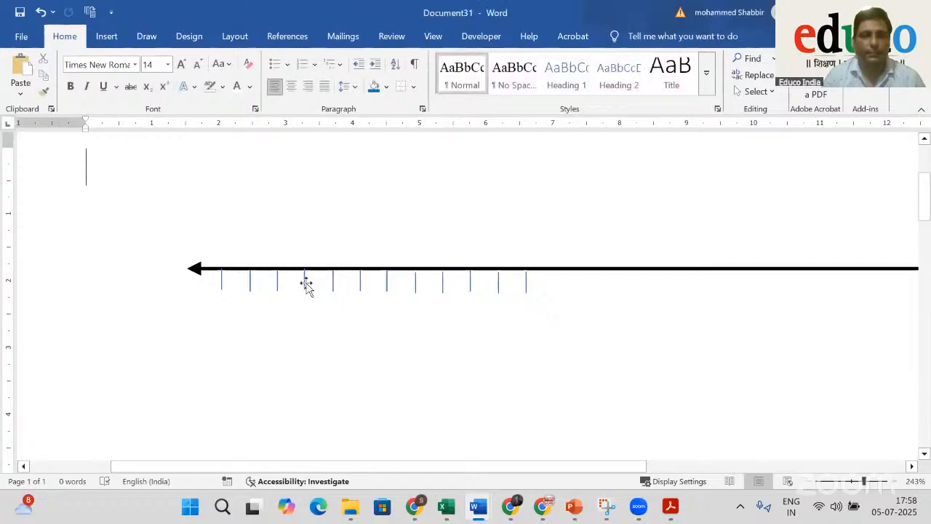
# Duplicate the first four tick lines together and place the copies along the arrow as the thirteenth to sixteenth ticks
pyautogui.click(306, 284)
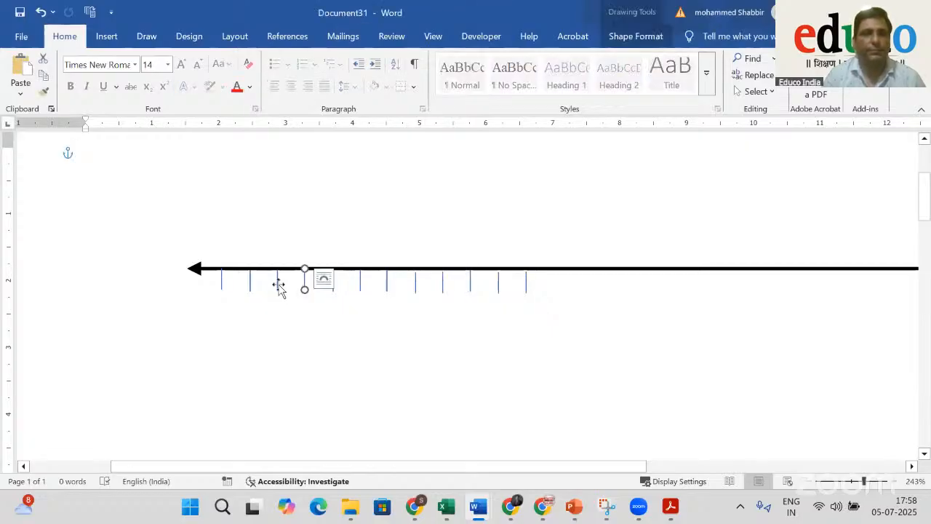
pyautogui.keyDown('shift'); pyautogui.click(277, 284); pyautogui.keyUp('shift')
pyautogui.keyDown('shift'); pyautogui.click(251, 285); pyautogui.keyUp('shift')
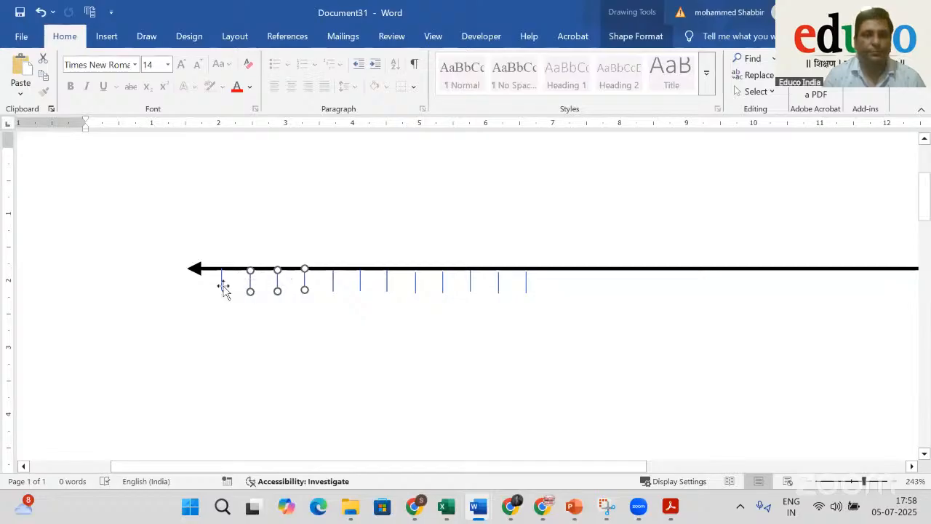
pyautogui.keyDown('shift'); pyautogui.click(222, 285); pyautogui.keyUp('shift')
pyautogui.hotkey('ctrl', 'c')
pyautogui.hotkey('ctrl', 'v')
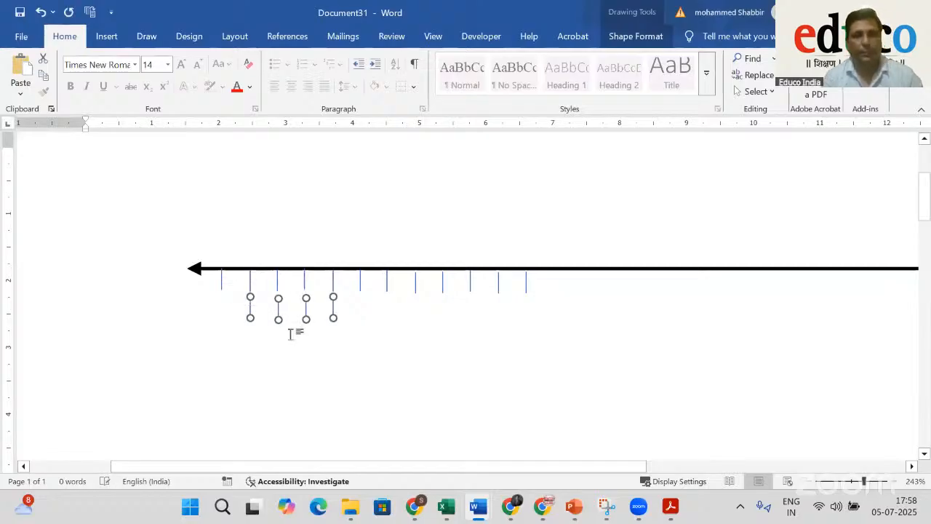
pyautogui.moveTo(305, 312); pyautogui.dragTo(615, 281)
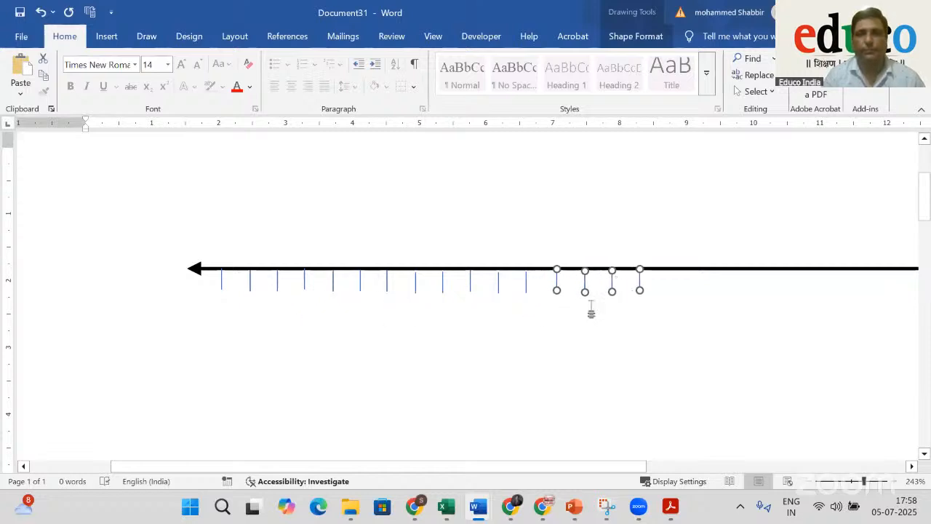
pyautogui.click(555, 332)
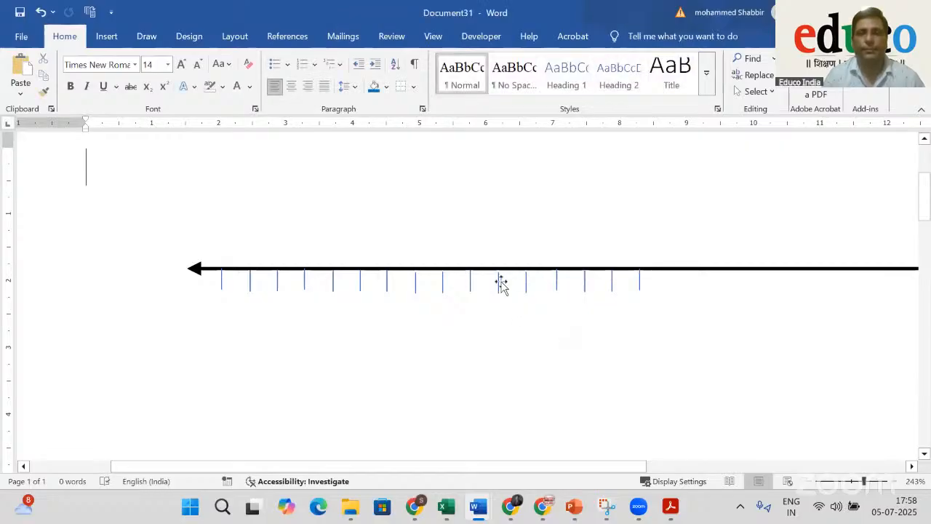
# Nudge the eleventh and twelfth tick lines up slightly so they meet the arrow like their neighbours
pyautogui.click(502, 284)
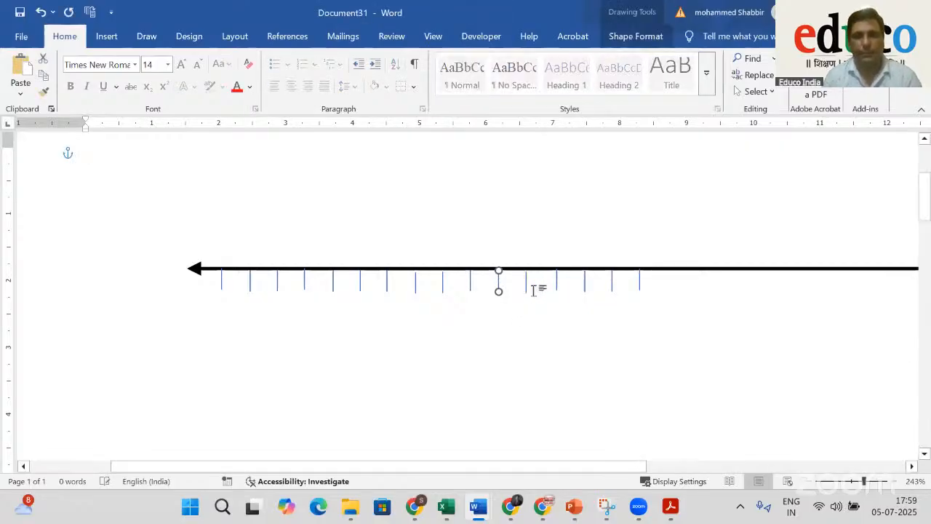
pyautogui.click(529, 293)
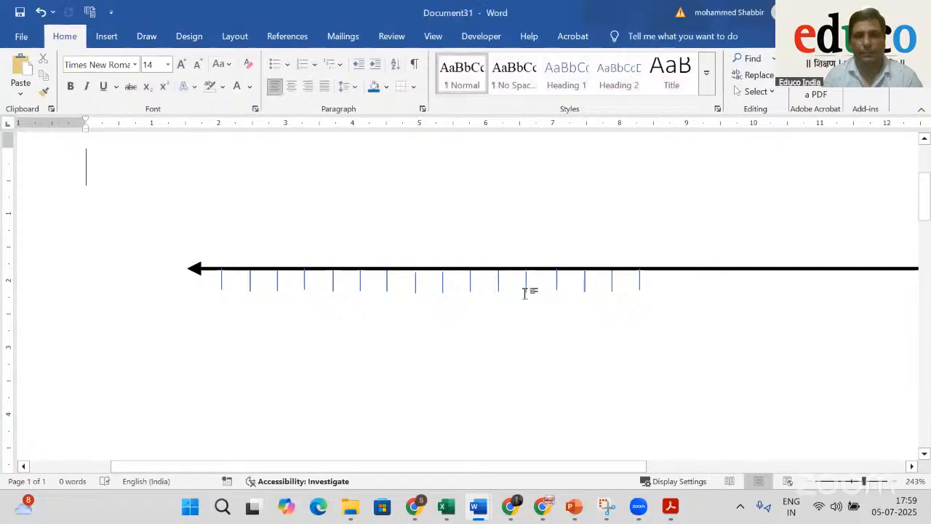
pyautogui.click(528, 284)
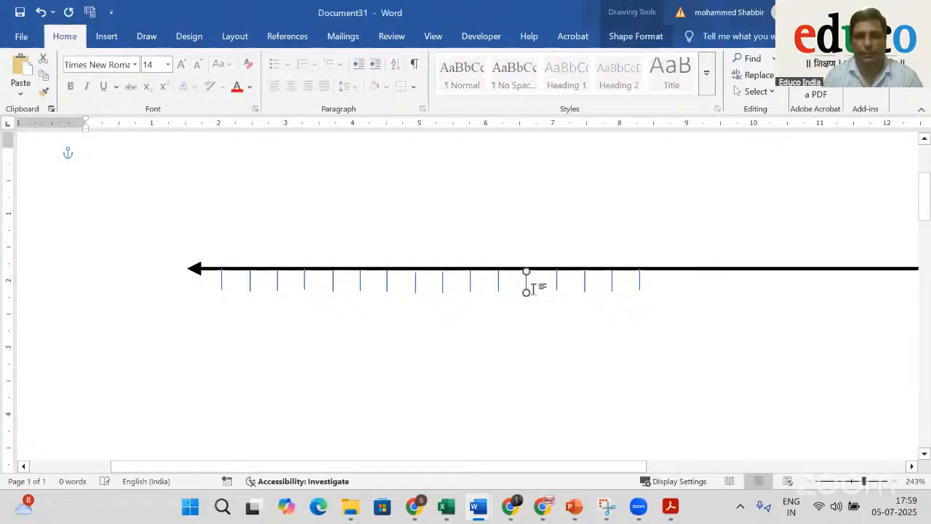
pyautogui.click(538, 359)
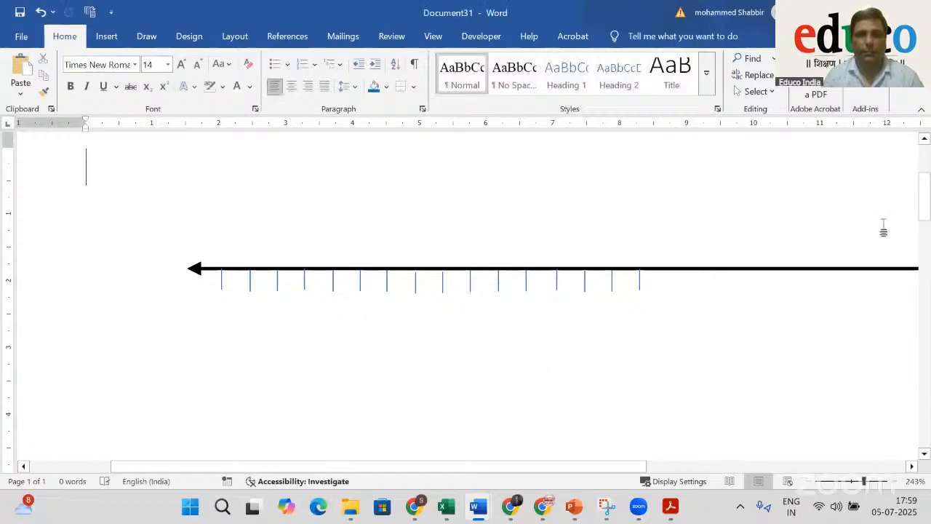
# Draw a tiny circle below the number line and place it on the arrow above the third tick
pyautogui.click(106, 37)
pyautogui.click(206, 60)
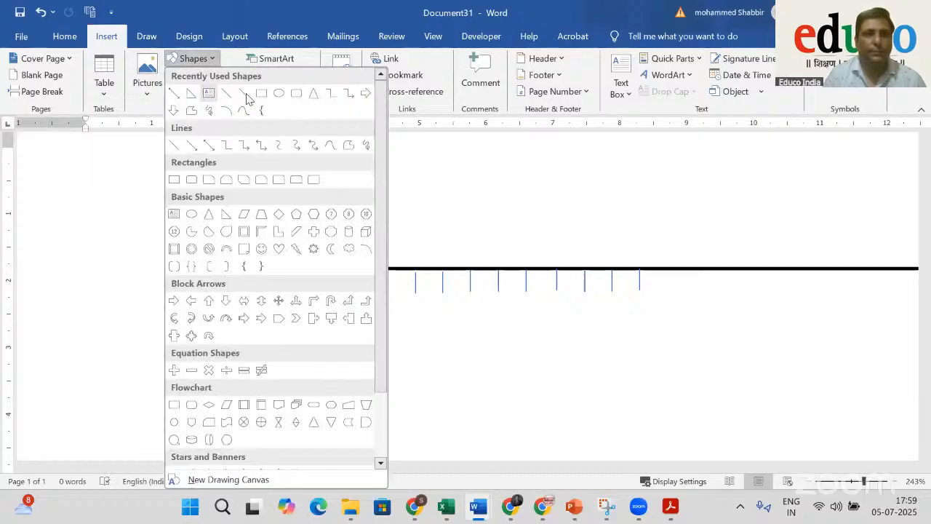
pyautogui.click(289, 95)
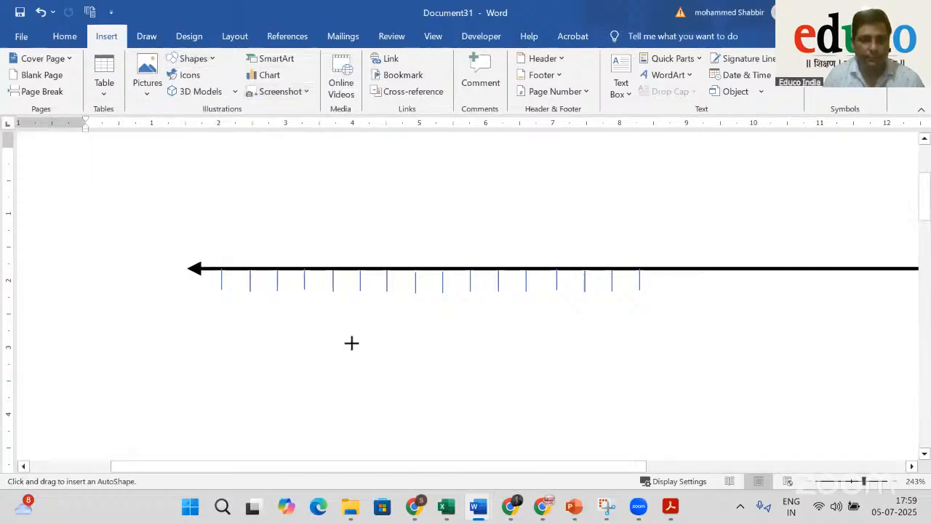
pyautogui.moveTo(354, 345); pyautogui.dragTo(353, 342)
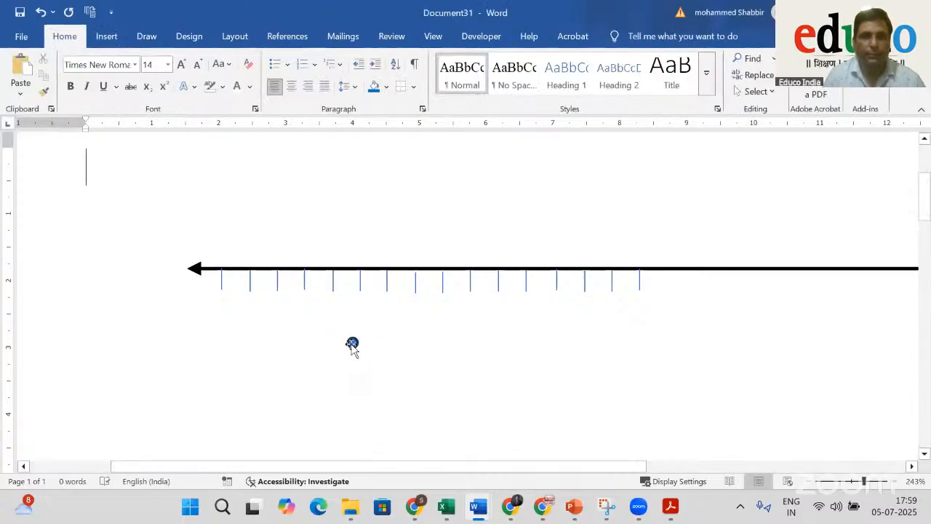
pyautogui.click(353, 344)
pyautogui.moveTo(352, 377); pyautogui.dragTo(277, 301)
pyautogui.click(320, 354)
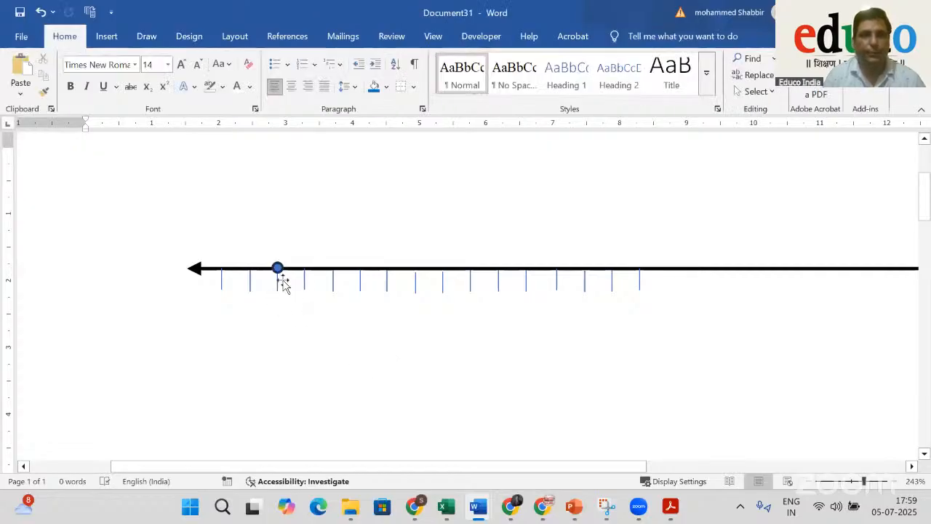
# Duplicate the circle twice and place the copies on the arrow above the sixth and twelfth ticks
pyautogui.click(277, 269)
pyautogui.hotkey('ctrl', 'd')
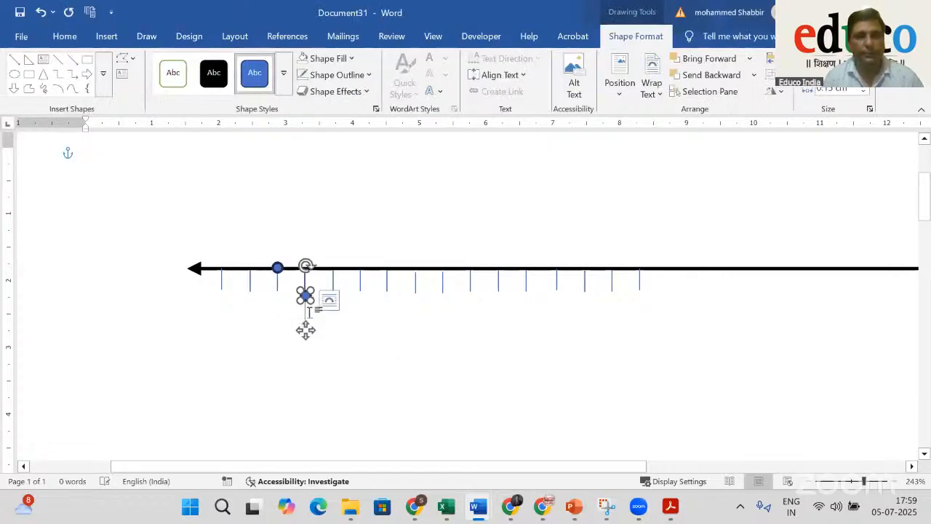
pyautogui.moveTo(306, 331); pyautogui.dragTo(361, 301)
pyautogui.click(435, 333)
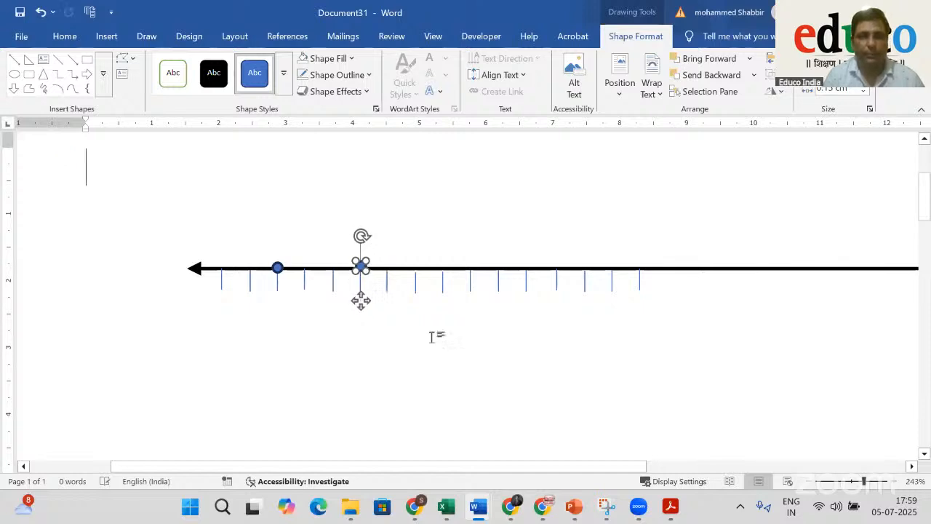
pyautogui.click(359, 269)
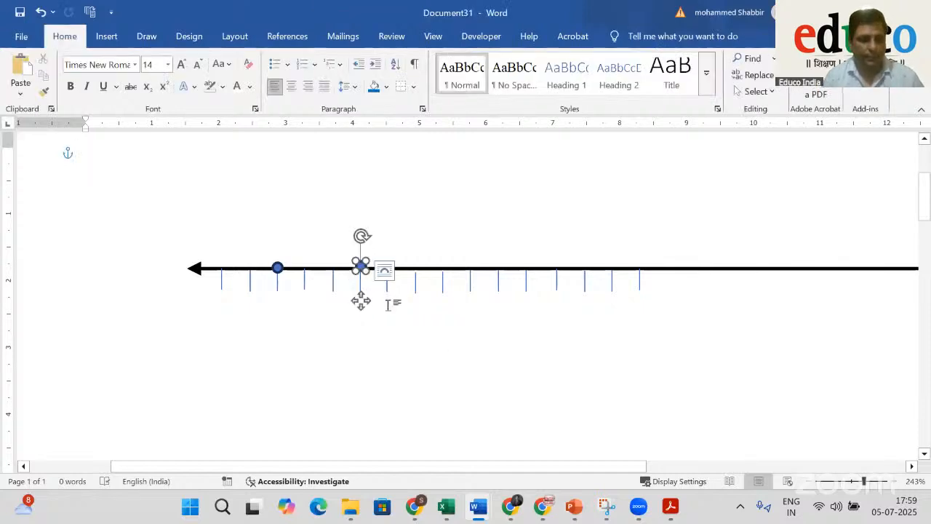
pyautogui.hotkey('ctrl', 'd')
pyautogui.moveTo(388, 328); pyautogui.dragTo(526, 297)
pyautogui.click(553, 338)
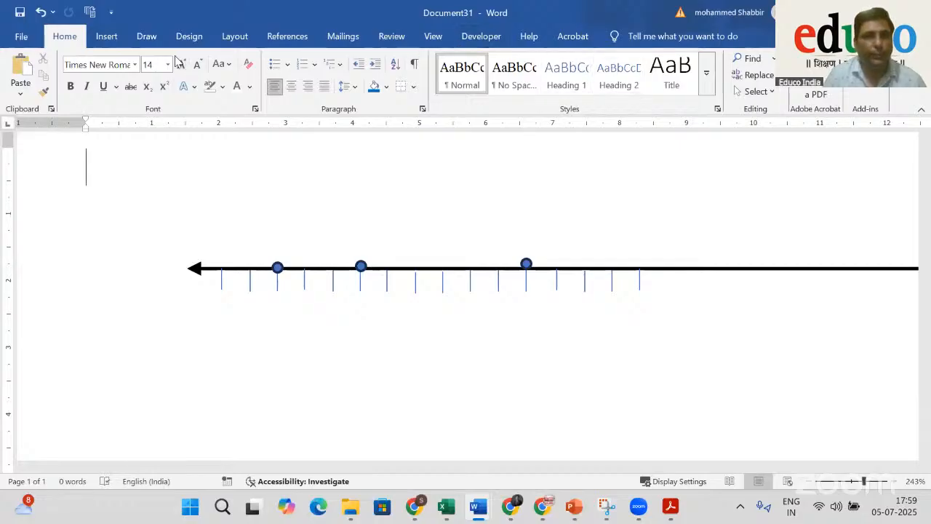
# Draw a text box about 0.3 cm wide just below the first tick and enter the number 1 in it
pyautogui.click(107, 36)
pyautogui.click(625, 73)
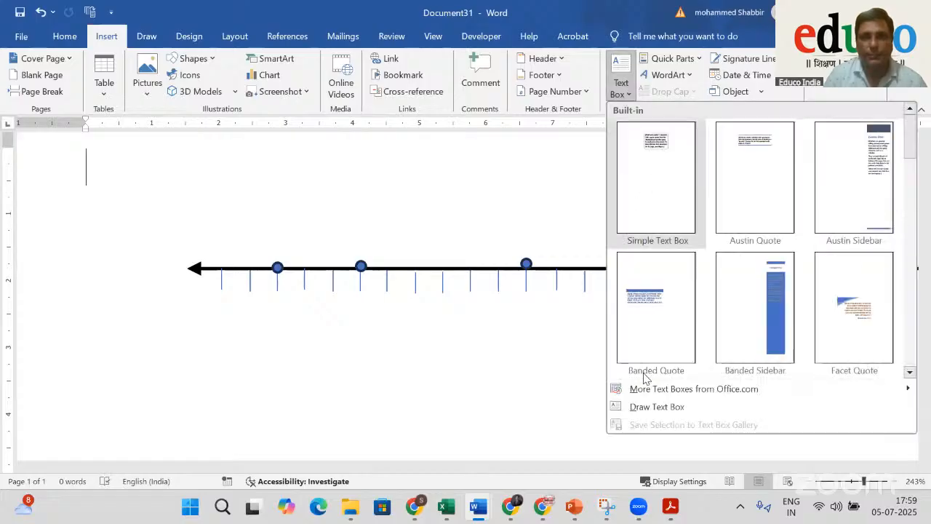
pyautogui.click(630, 406)
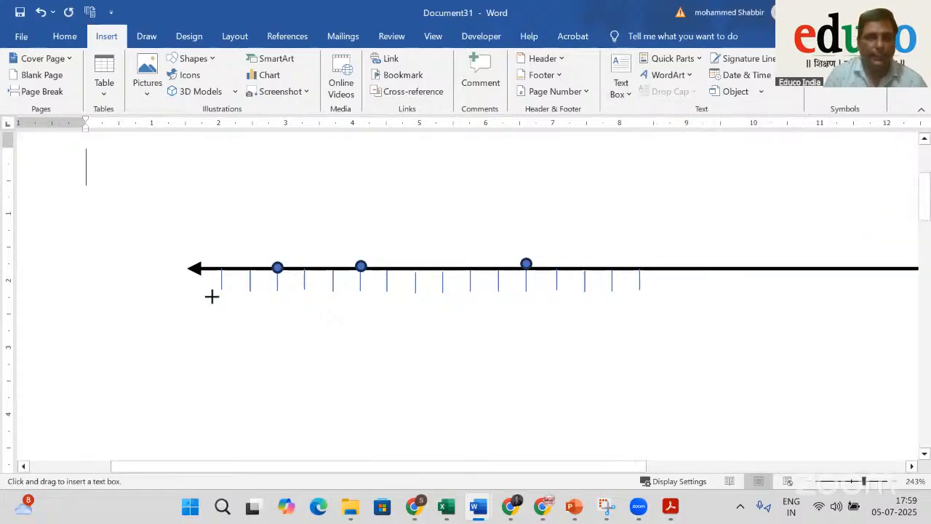
pyautogui.moveTo(212, 296); pyautogui.dragTo(232, 316)
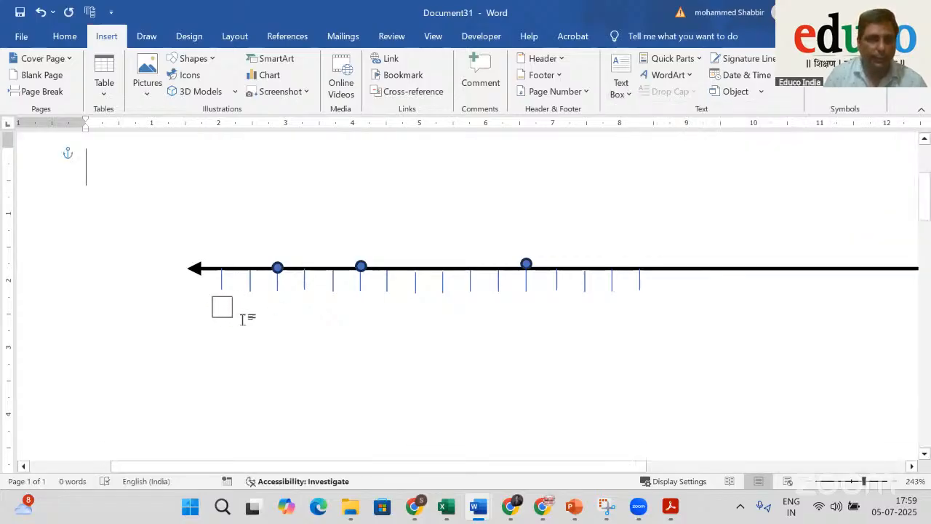
pyautogui.write('0')
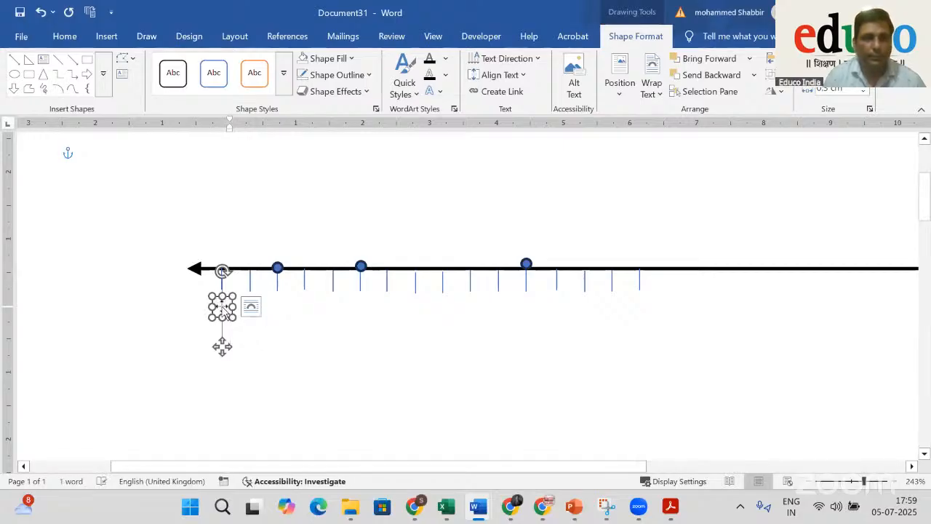
# Enlarge the text box to about 0.62 cm wide and increase the font size of its number
pyautogui.click(224, 313)
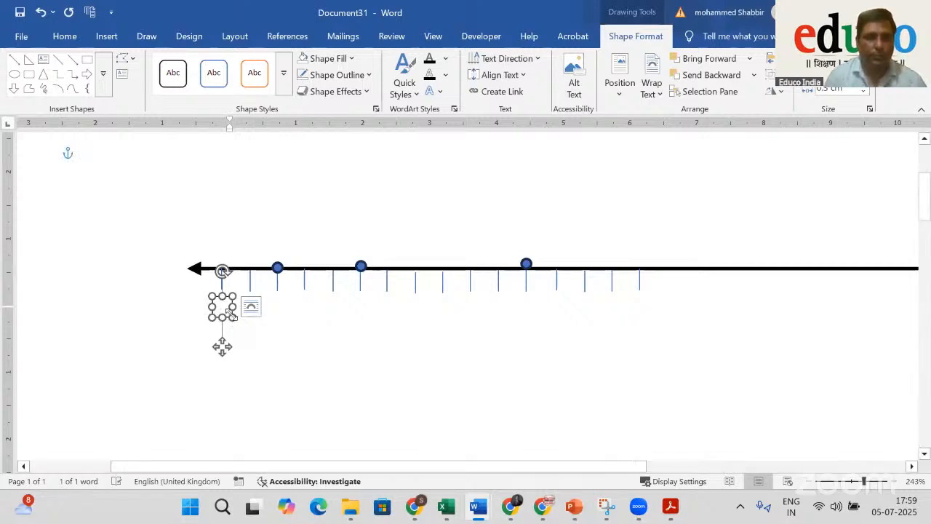
pyautogui.moveTo(236, 320); pyautogui.dragTo(254, 347)
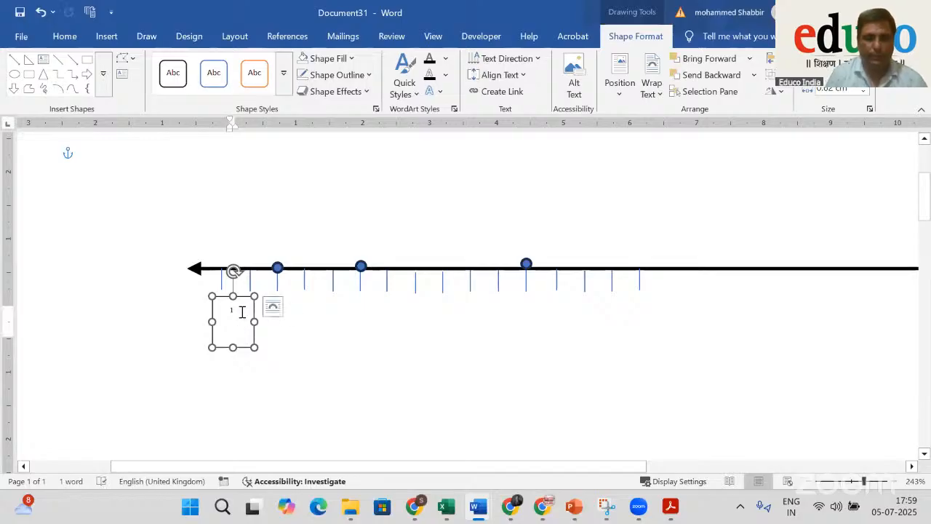
pyautogui.hotkey('ctrl', 'a')
pyautogui.hotkey('ctrl', ']')
pyautogui.hotkey('ctrl', ']')
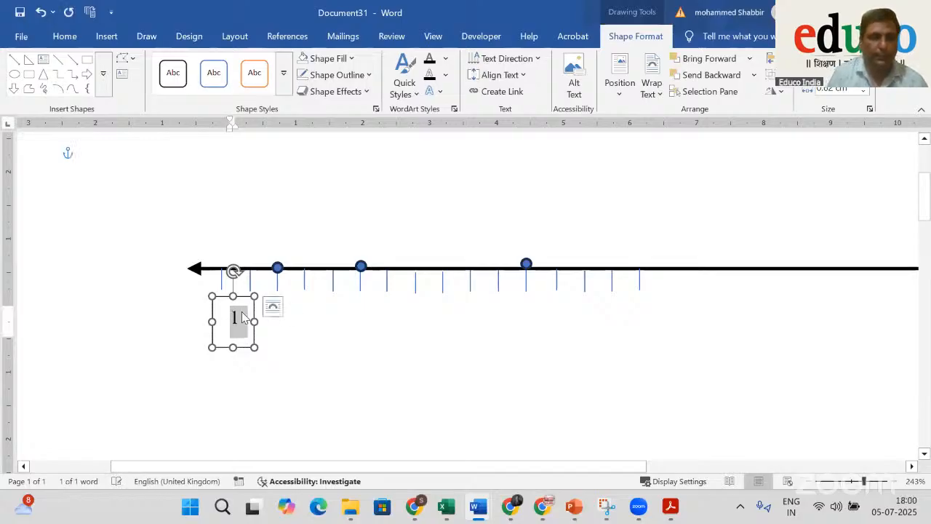
pyautogui.click(287, 349)
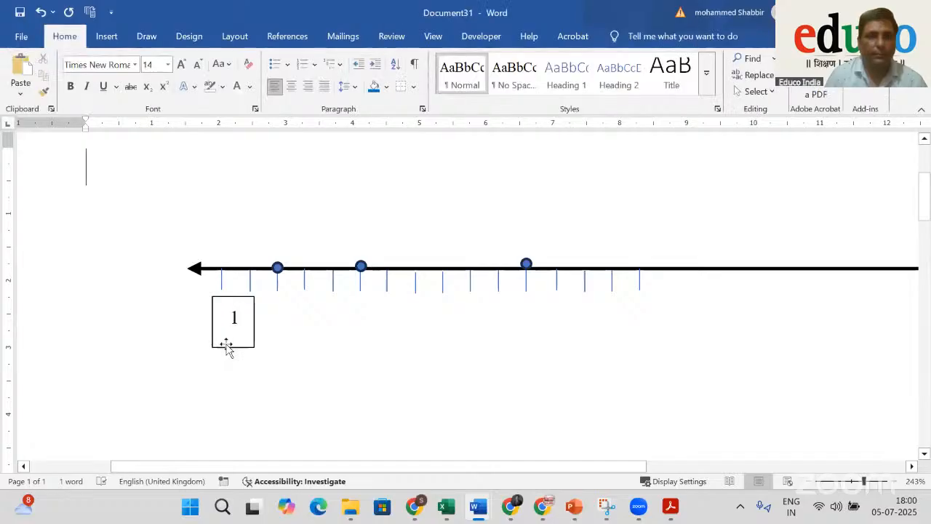
# Remove the number box's outline and position it close beneath the first tick
pyautogui.moveTo(227, 348); pyautogui.dragTo(216, 337)
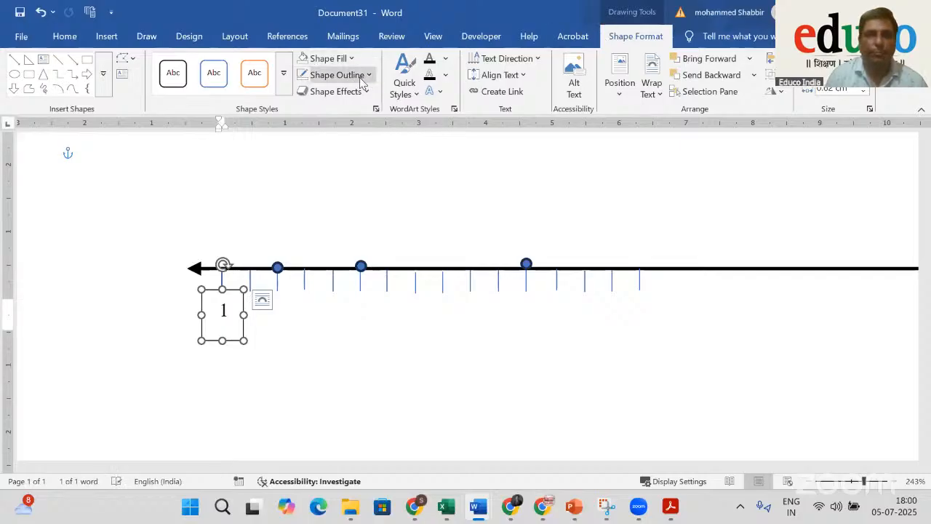
pyautogui.click(328, 77)
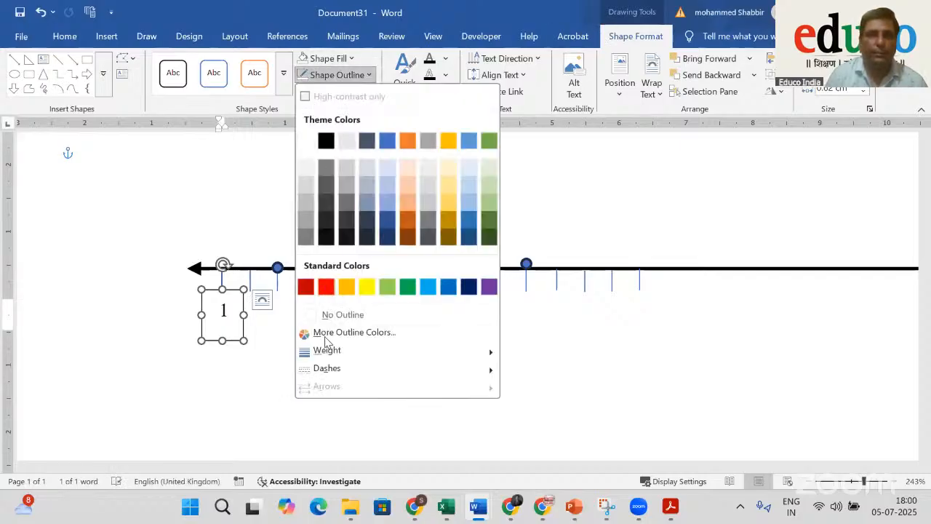
pyautogui.click(331, 314)
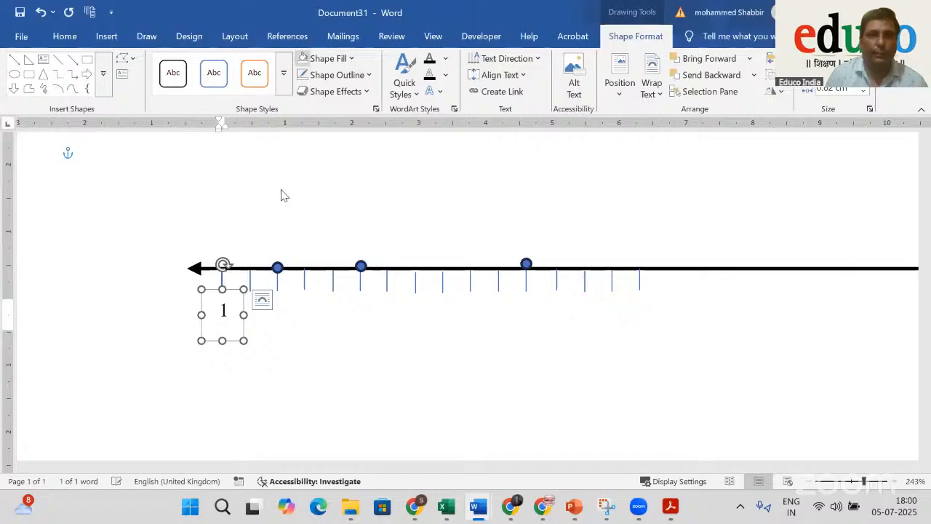
pyautogui.click(379, 376)
pyautogui.click(230, 346)
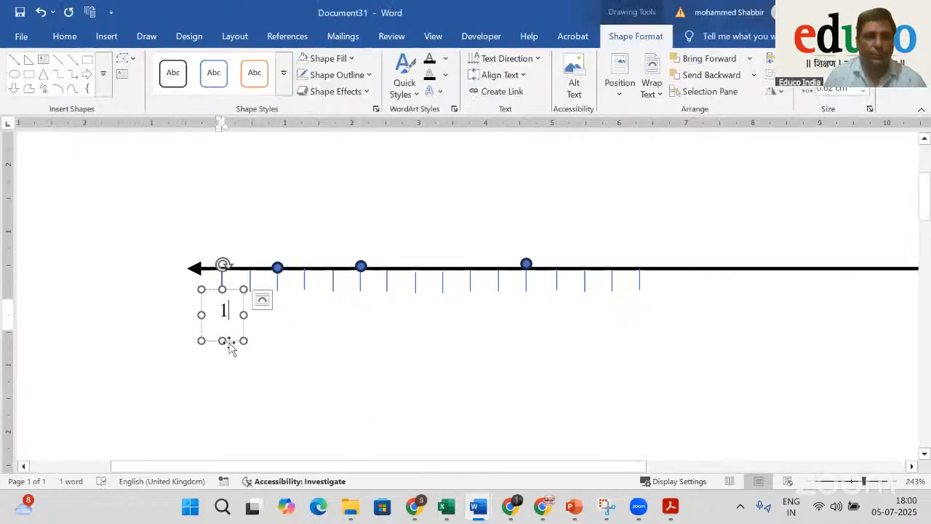
pyautogui.moveTo(230, 348); pyautogui.dragTo(227, 340)
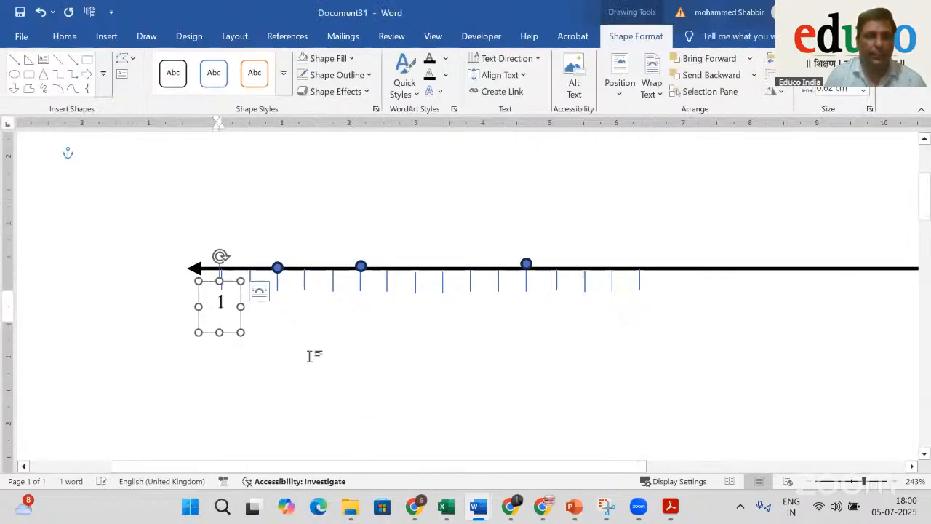
# Duplicate the number box twice and position the copies beneath the second and third ticks
pyautogui.hotkey('ctrl', 'v')
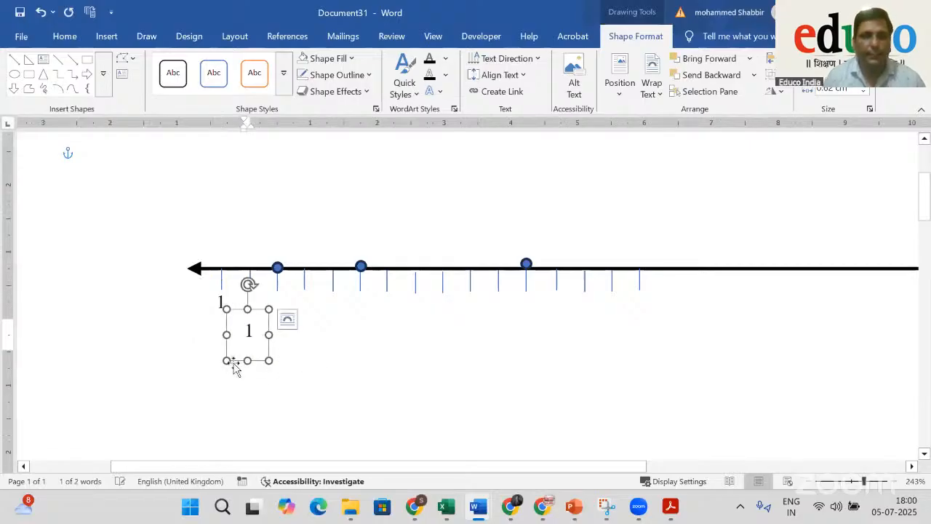
pyautogui.moveTo(234, 368); pyautogui.dragTo(237, 336)
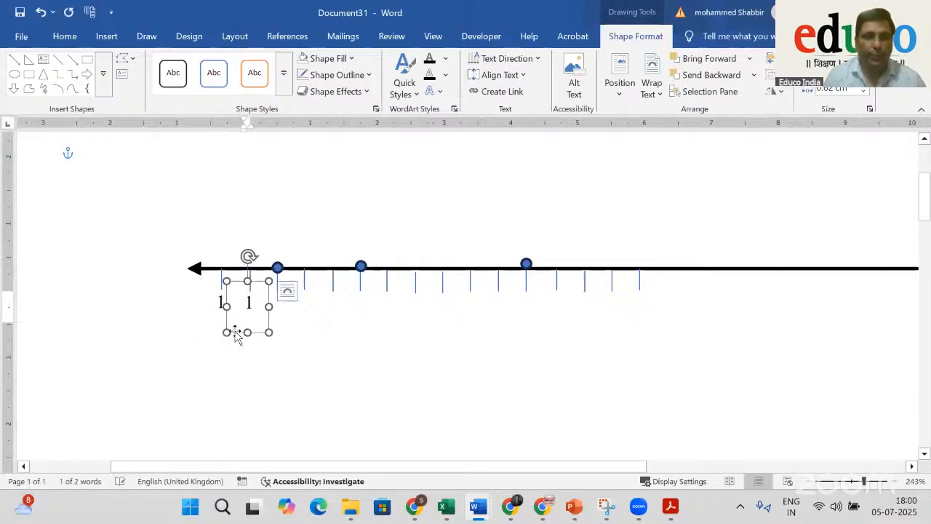
pyautogui.hotkey('ctrl', 'v')
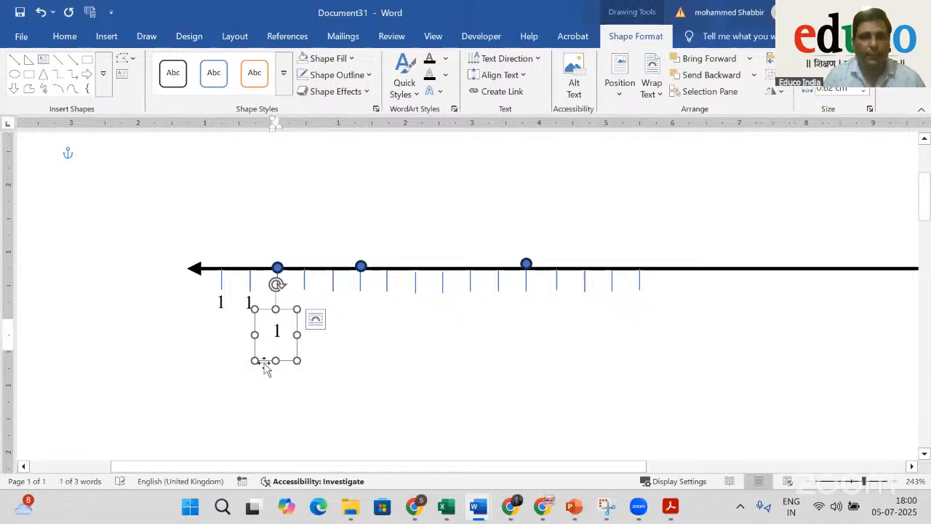
pyautogui.moveTo(265, 364); pyautogui.dragTo(265, 336)
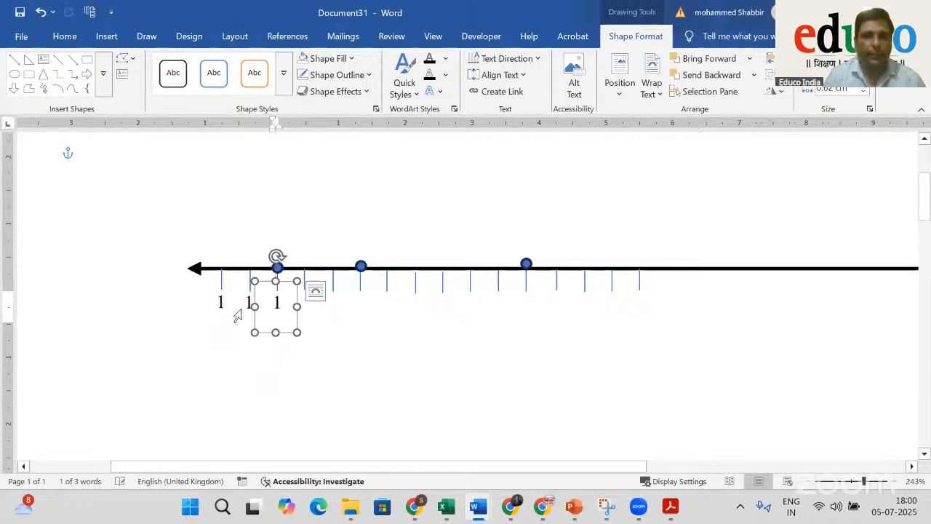
# Change the numbers in the copied boxes under the second and third ticks to 2 and 3
pyautogui.click(248, 304)
pyautogui.doubleClick(250, 305)
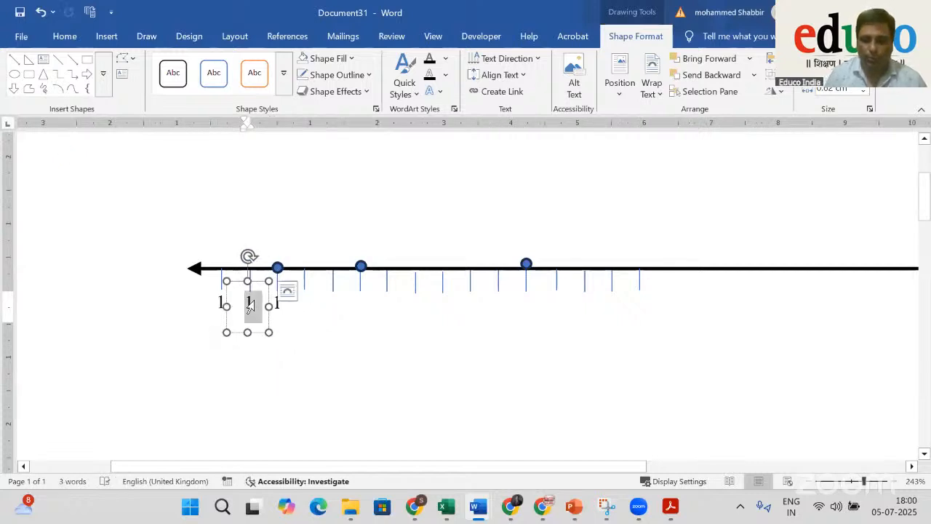
pyautogui.write('2')
pyautogui.click(69, 152)
pyautogui.click(282, 301)
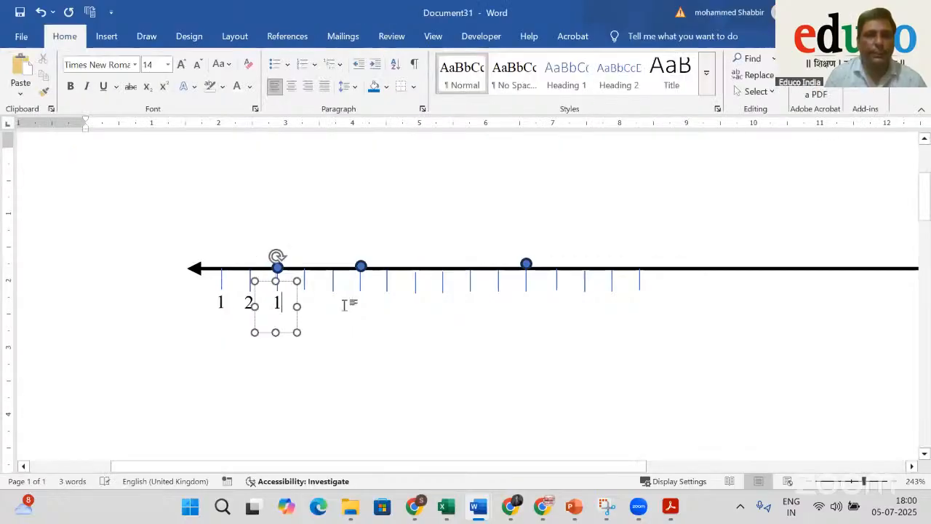
pyautogui.hotkey('ctrl', 'a')
pyautogui.write('3')
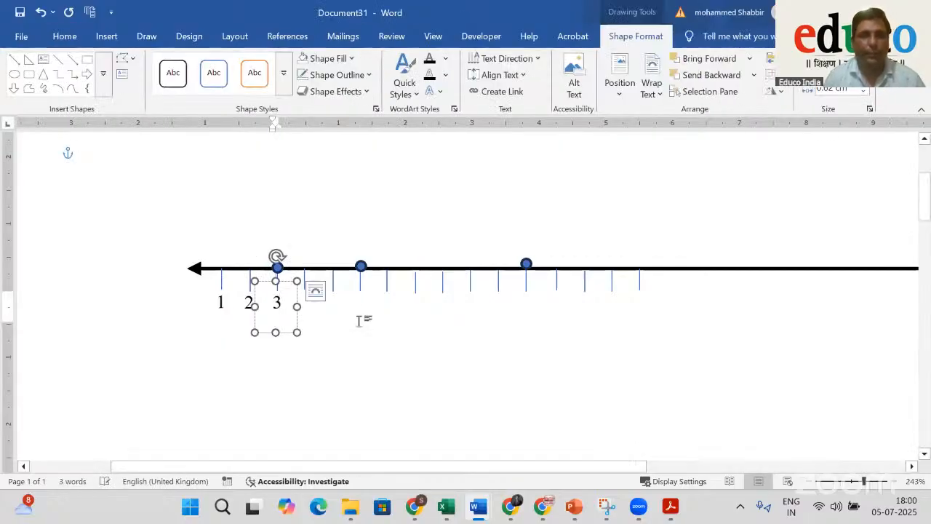
pyautogui.click(359, 321)
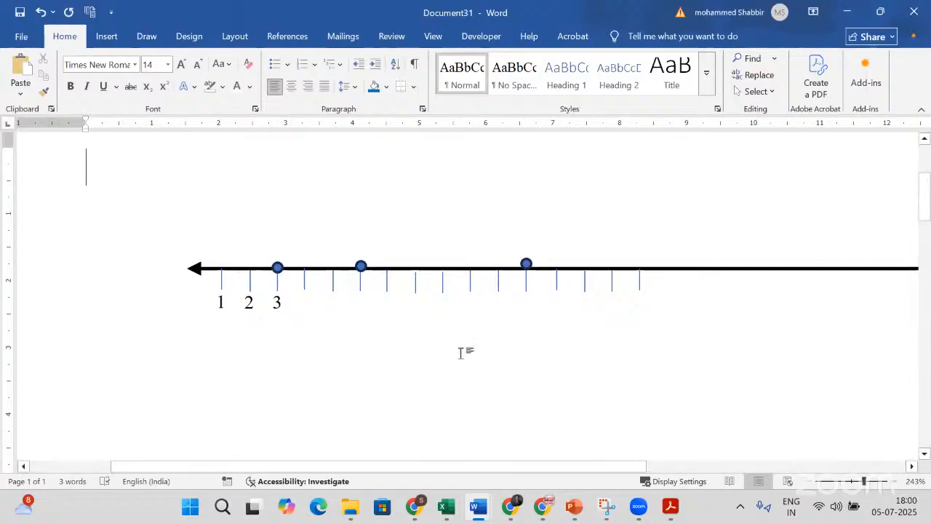
# View the full symbol list and close it without inserting a character
pyautogui.keyDown('ctrl'); pyautogui.scroll(-8, 462, 355); pyautogui.keyUp('ctrl')
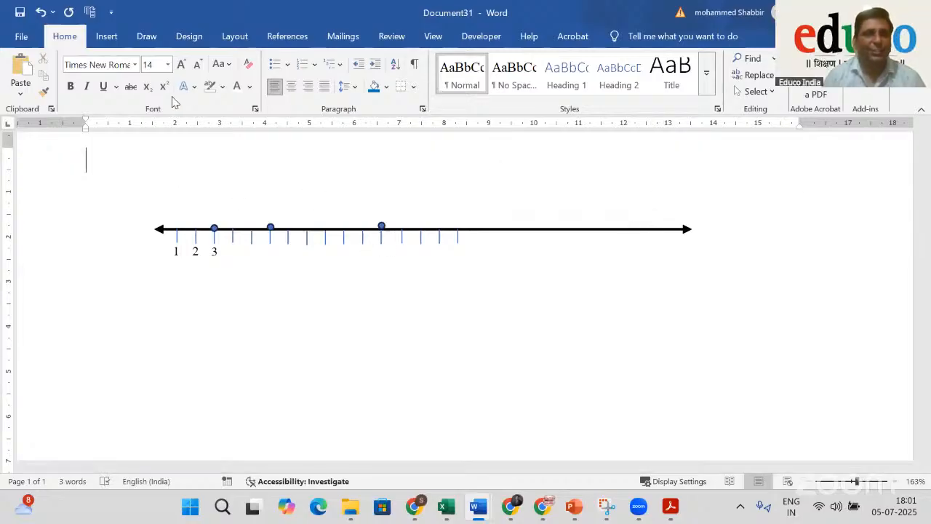
pyautogui.click(106, 38)
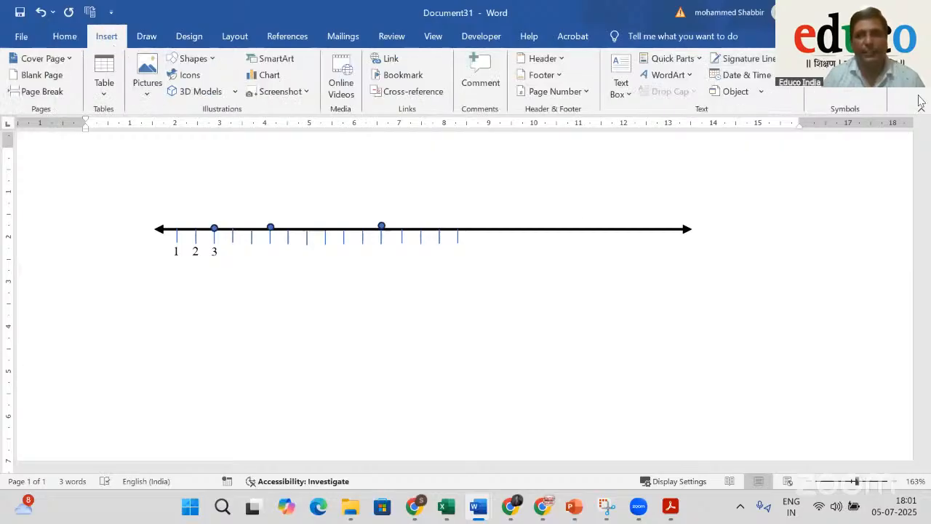
pyautogui.click(844, 79)
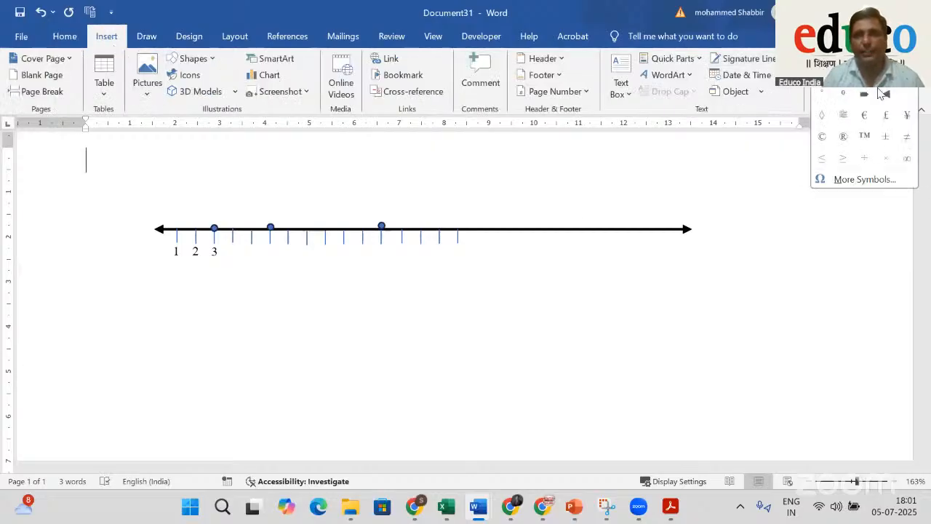
pyautogui.click(857, 184)
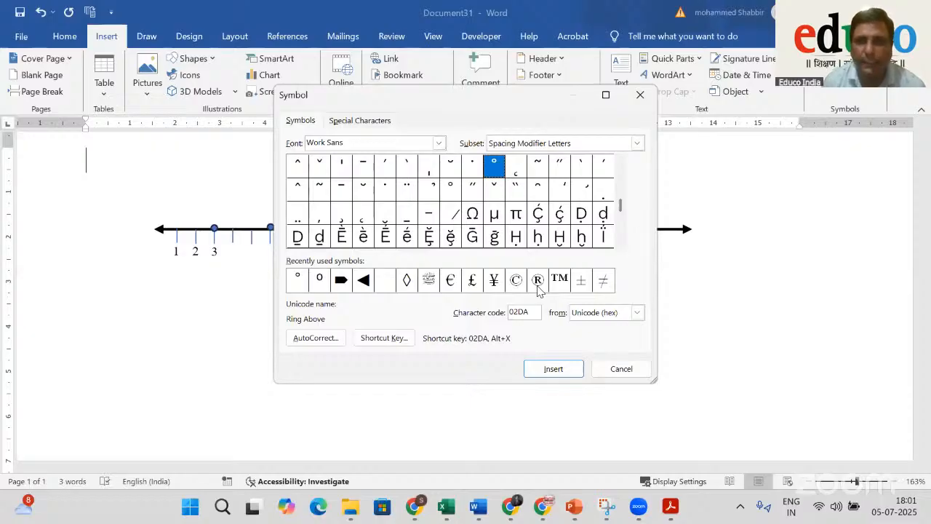
pyautogui.click(621, 369)
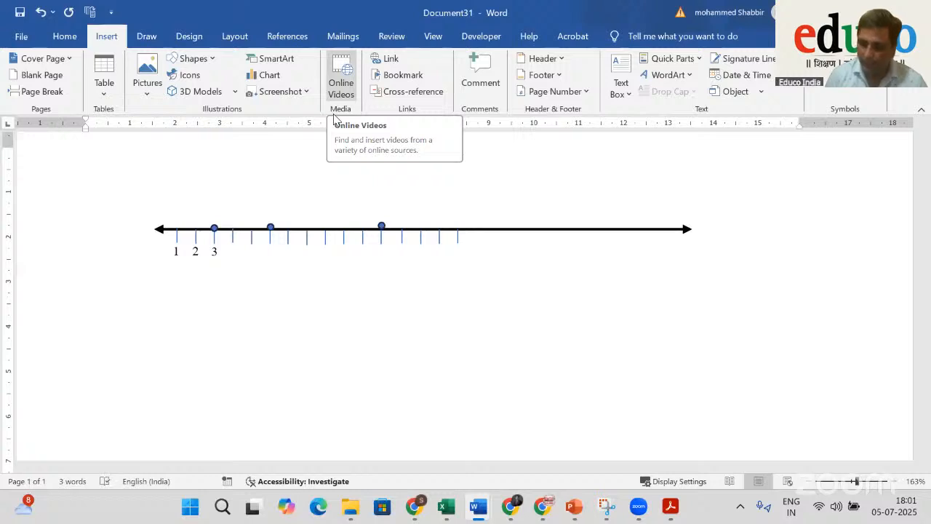
# Insert the circled letters a and b above the number line by converting the Unicode codes 24d0 and 24d1
pyautogui.write('24')
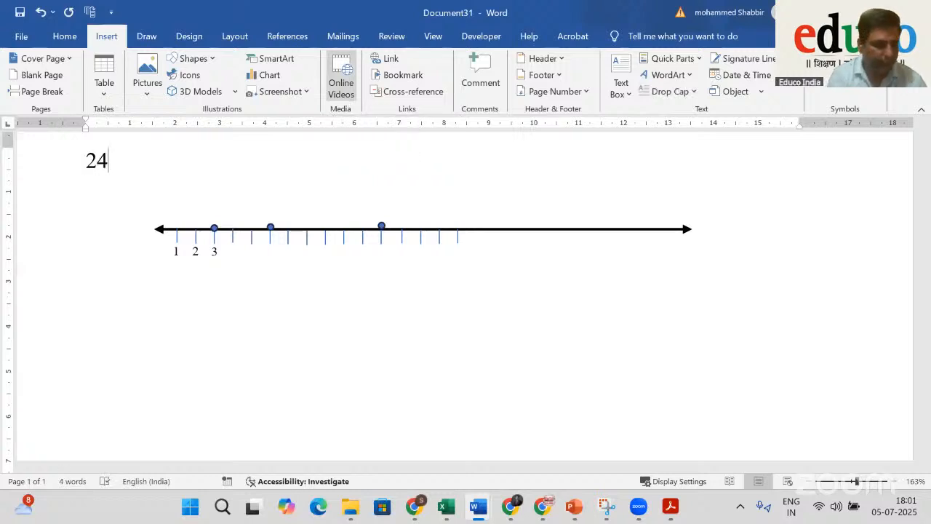
pyautogui.write('d0')
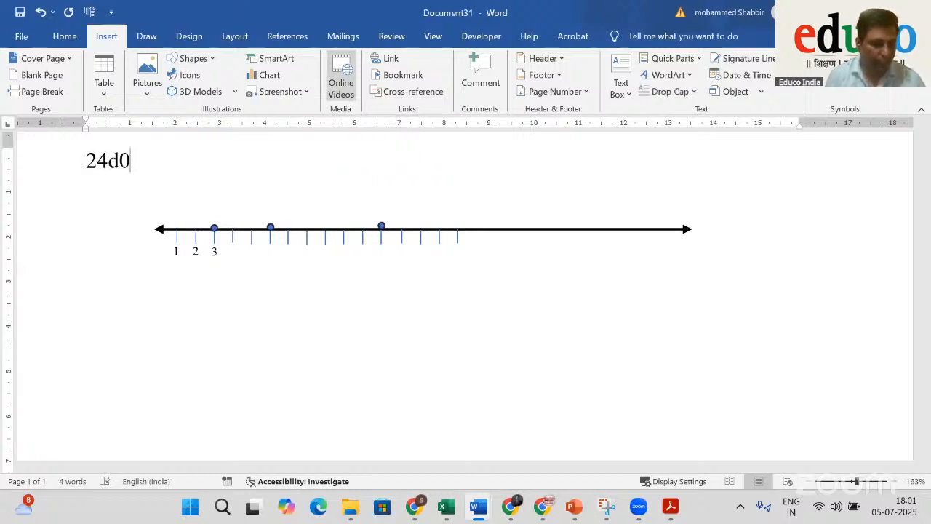
pyautogui.hotkey('alt', 'x')
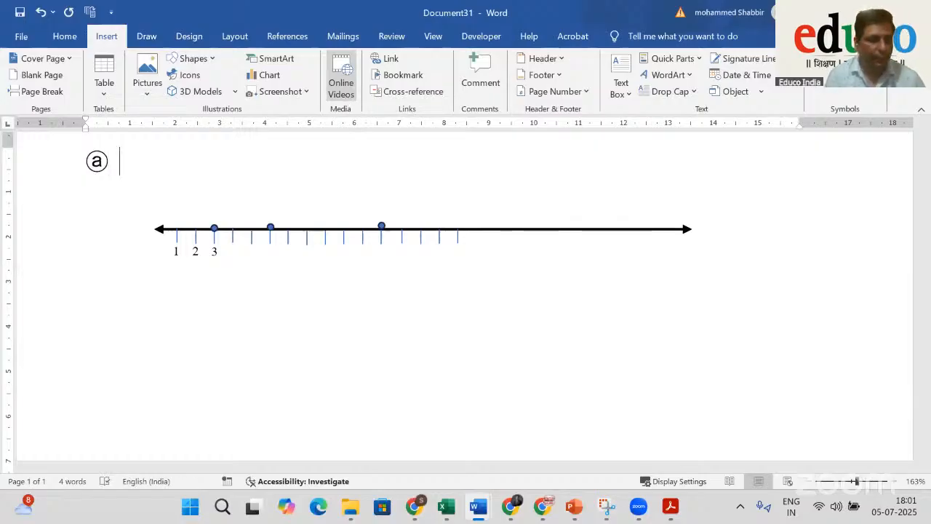
pyautogui.write('24d1')
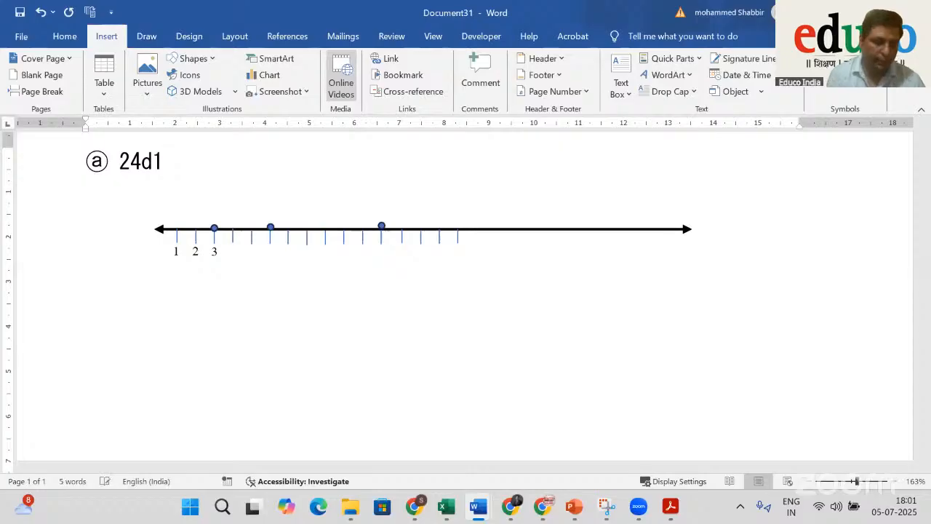
pyautogui.hotkey('alt', 'x')
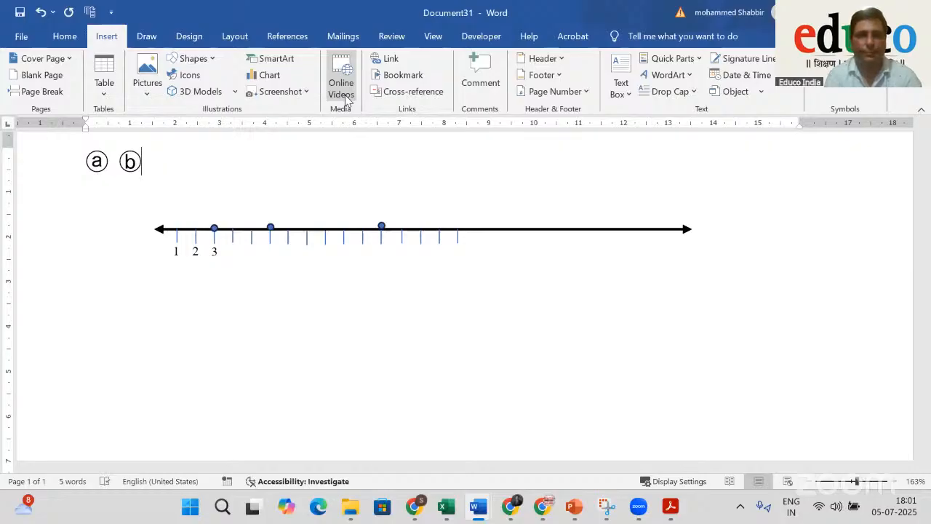
# Add the circled letters c, d and e to the same line by converting the Unicode codes 24d2, 24d3 and 24d4
pyautogui.write('24d')
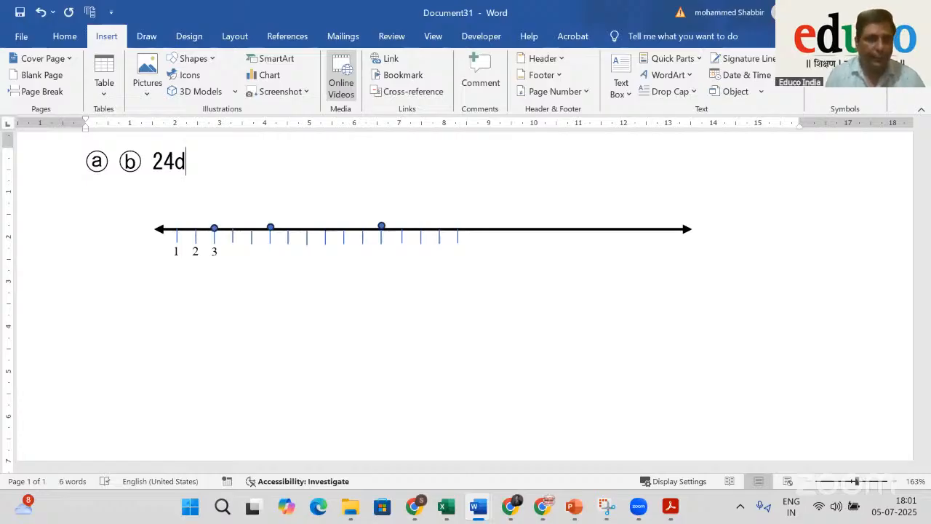
pyautogui.write('2')
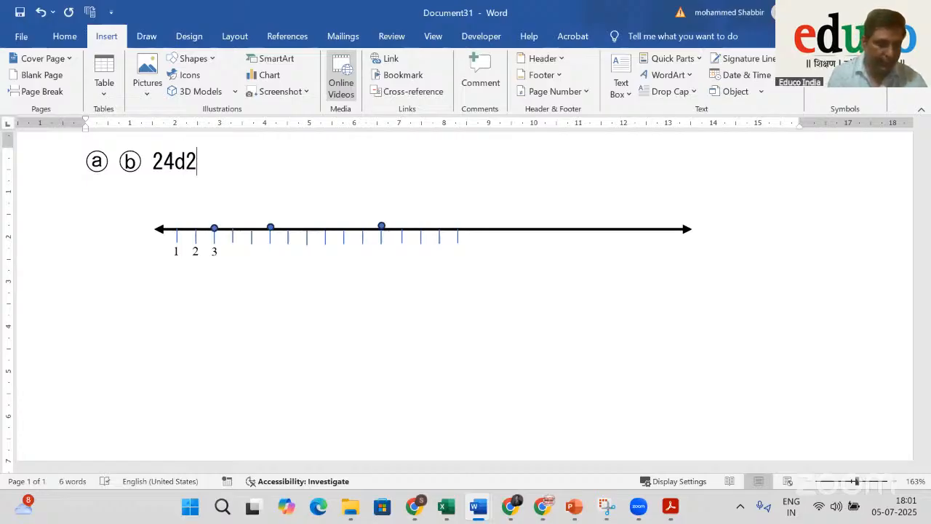
pyautogui.hotkey('alt', 'x')
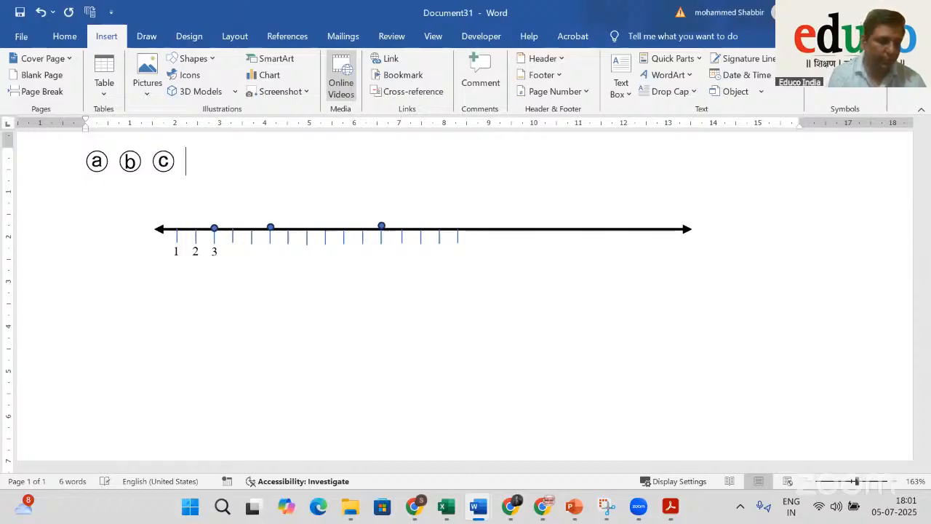
pyautogui.write('24d')
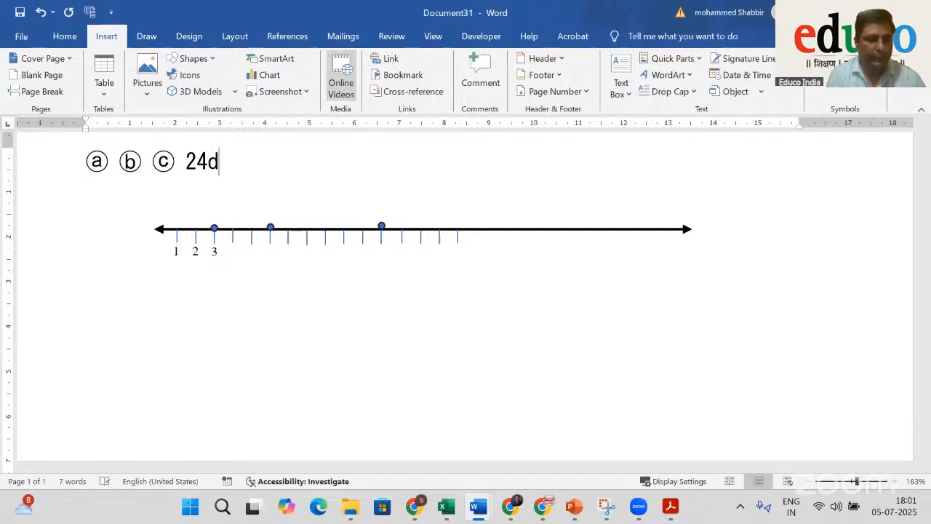
pyautogui.write('3')
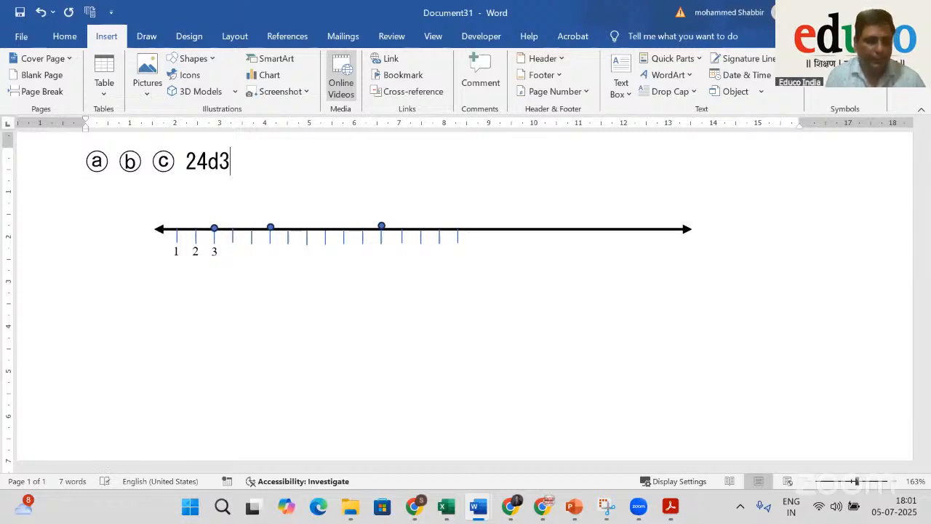
pyautogui.press('alt')
pyautogui.hotkey('alt', 'x')
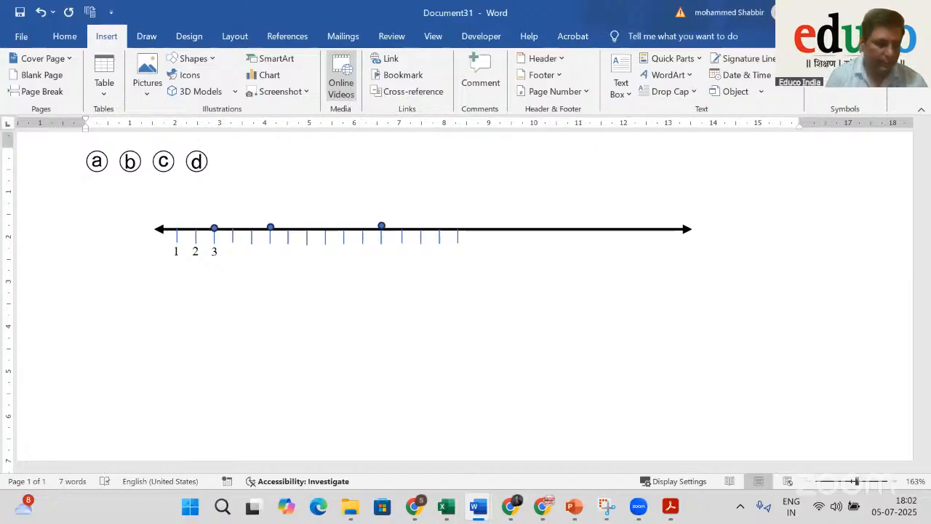
pyautogui.write('24d4')
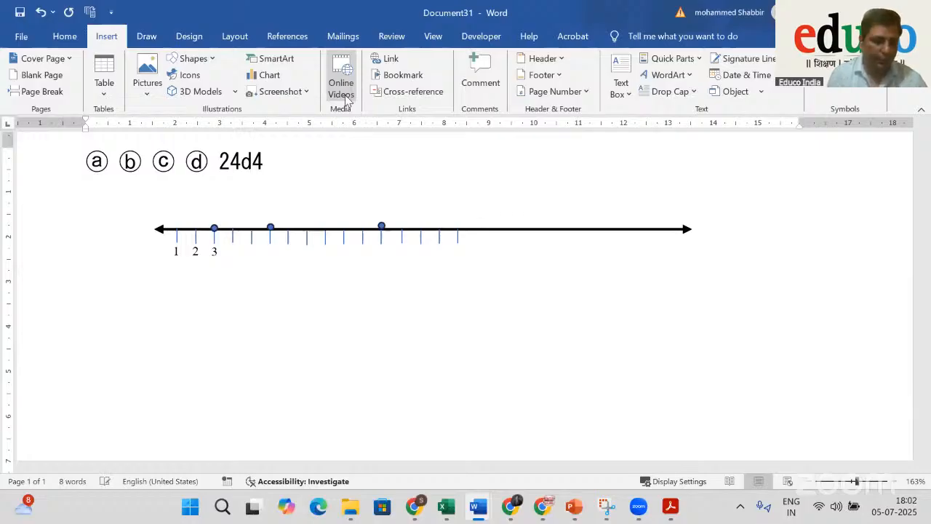
pyautogui.hotkey('alt', 'x')
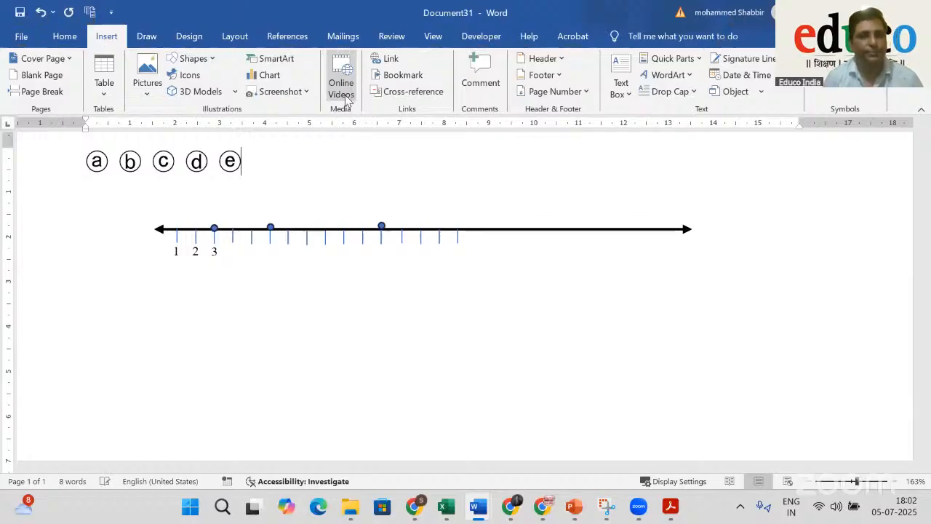
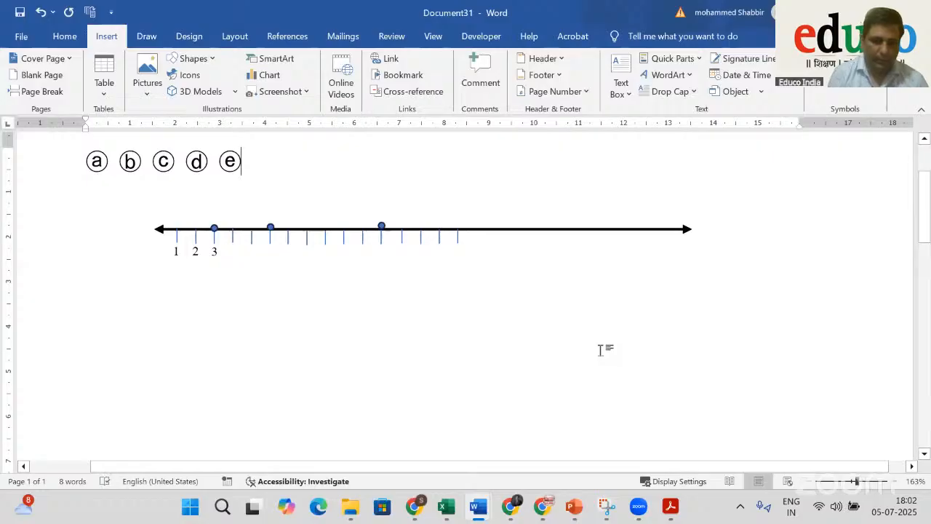
# Open and dismiss the Macros dialog, and write its shortcut "Alt +F8" on a new line below the circled letters
pyautogui.hotkey('alt', 'F8')
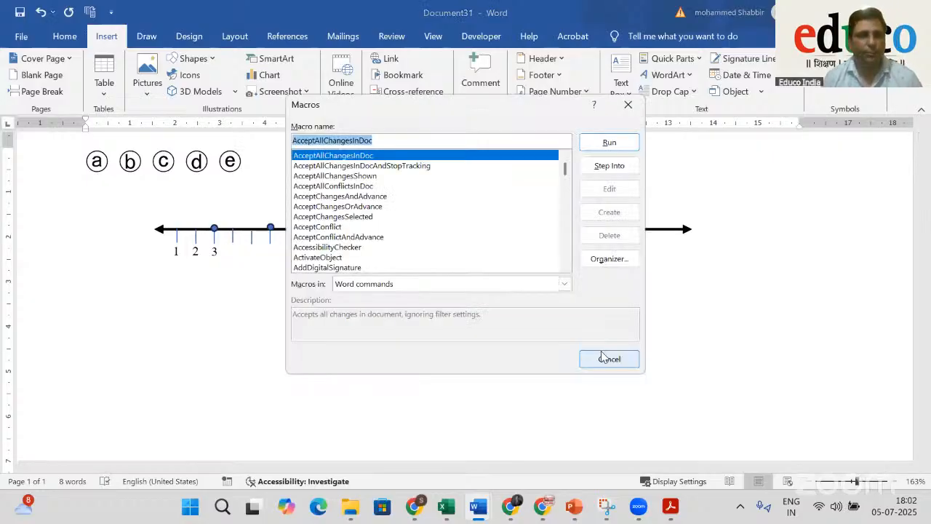
pyautogui.press('Escape')
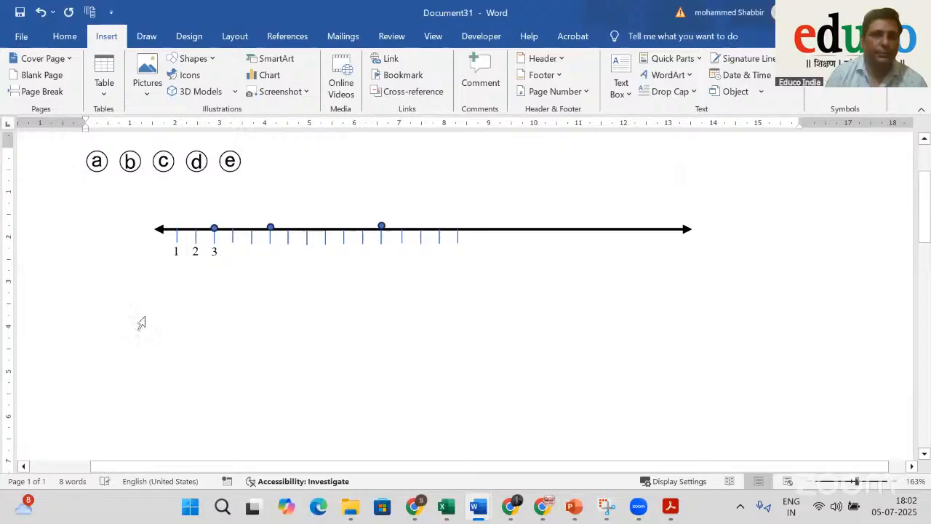
pyautogui.click(187, 212)
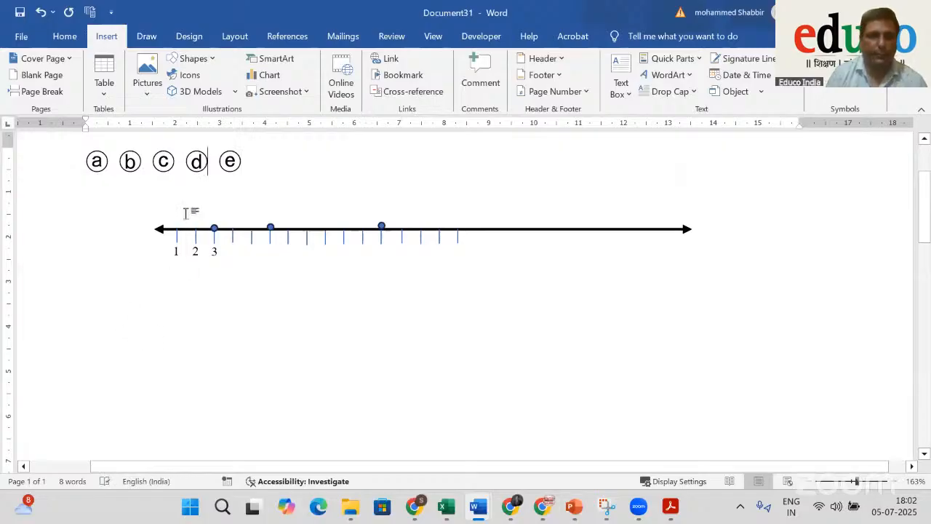
pyautogui.press('Return')
pyautogui.write('A')
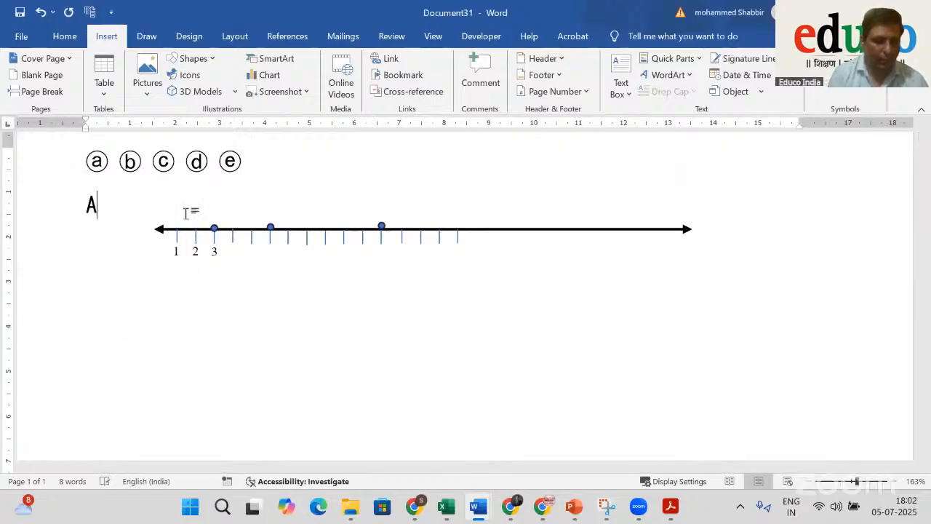
pyautogui.write('lt +')
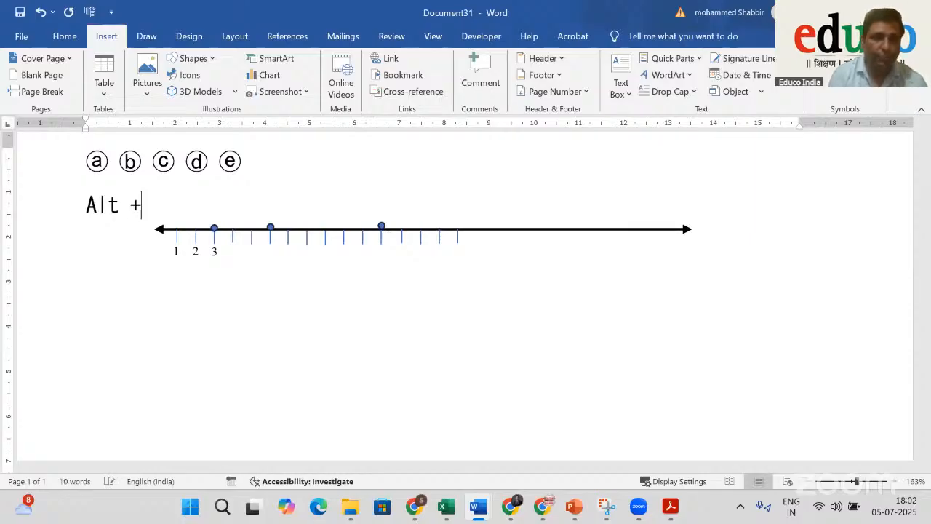
pyautogui.write('F8')
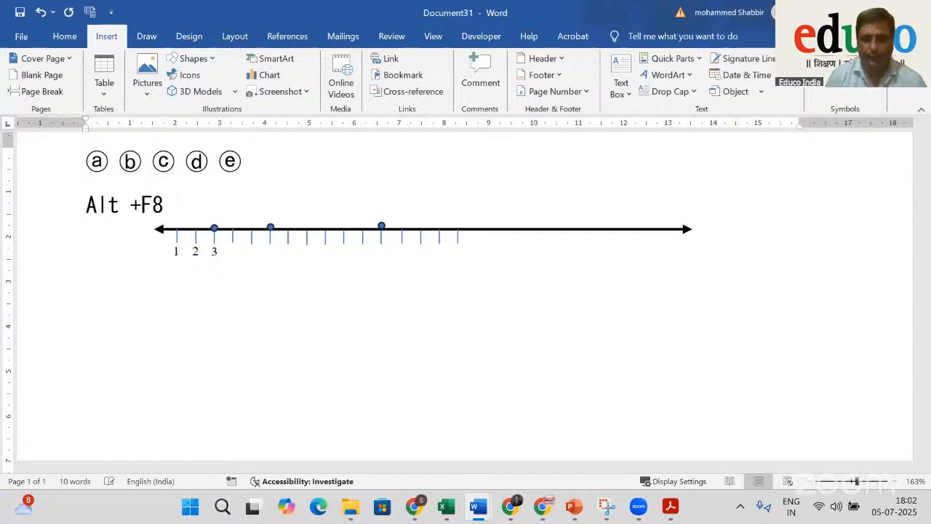
pyautogui.press('Return')
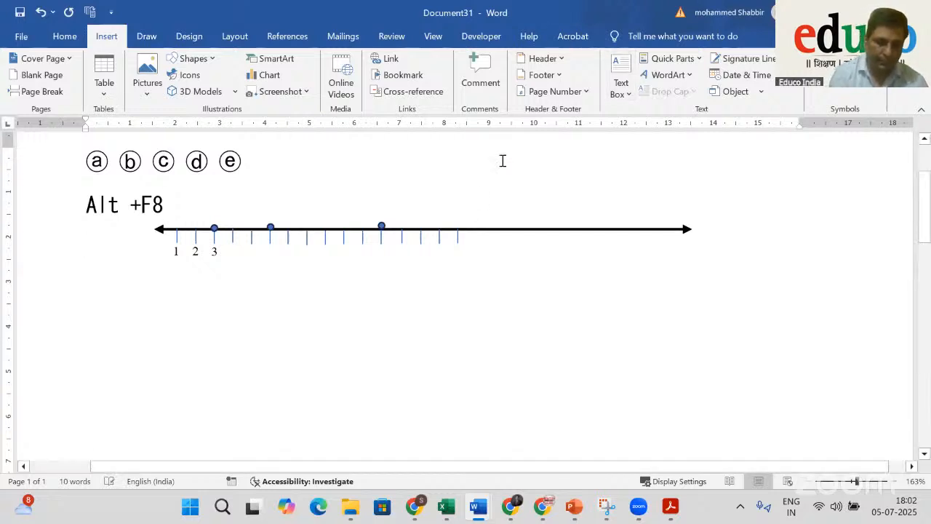
# Run the ListCommands macro with the All Word commands option to generate a new document listing every command
pyautogui.hotkey('alt', 'F8')
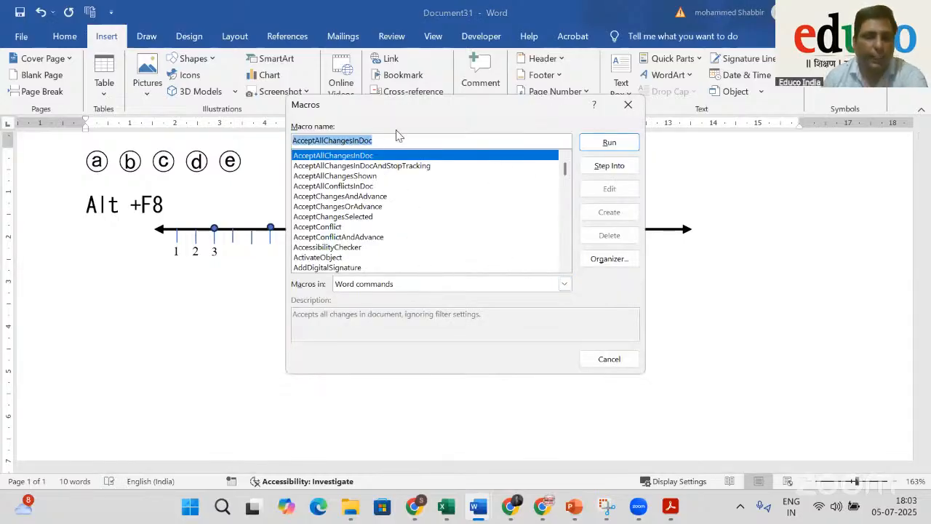
pyautogui.write('list')
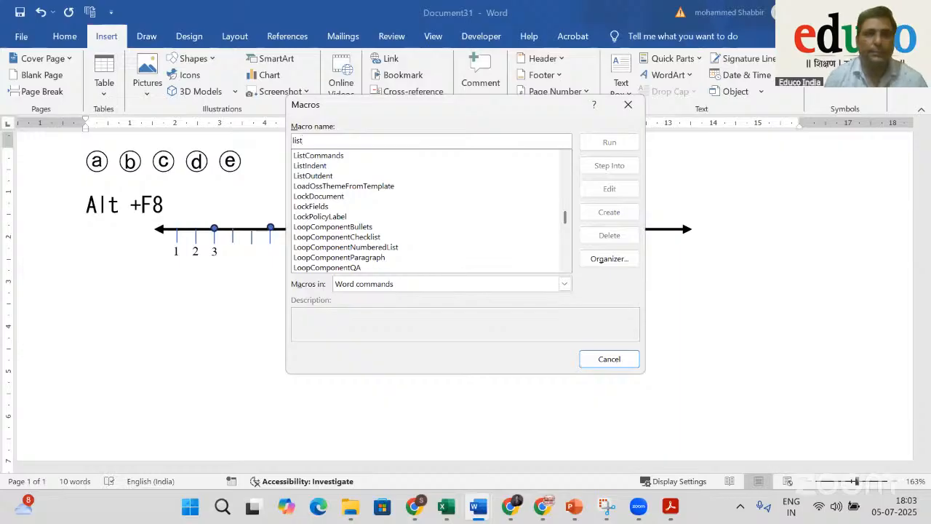
pyautogui.click(349, 157)
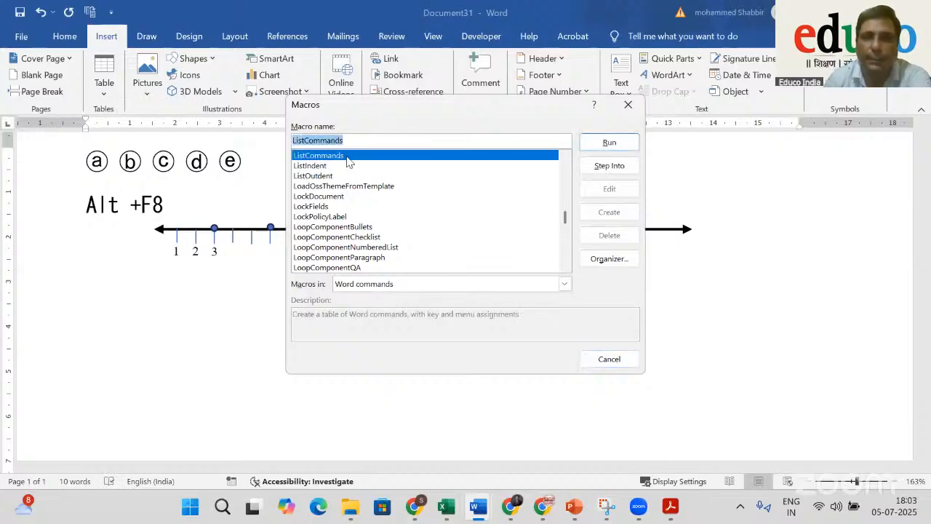
pyautogui.click(609, 143)
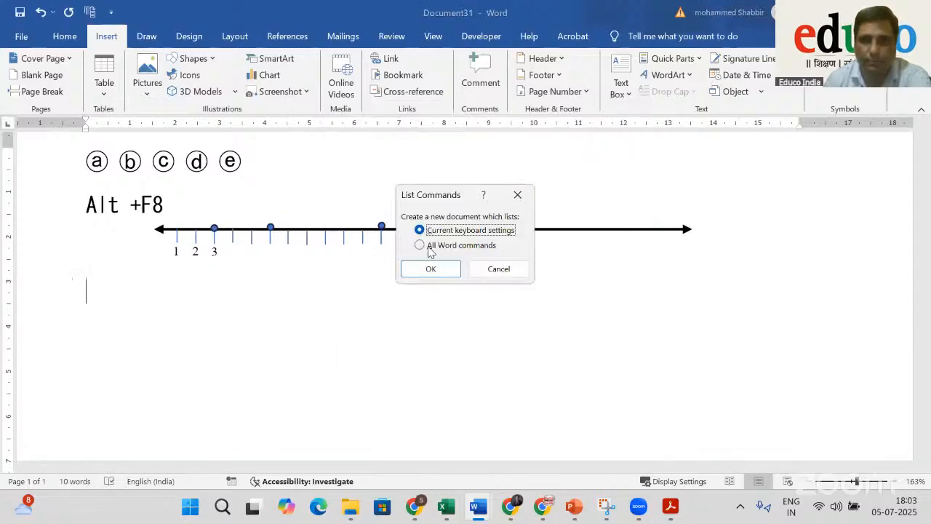
pyautogui.click(429, 247)
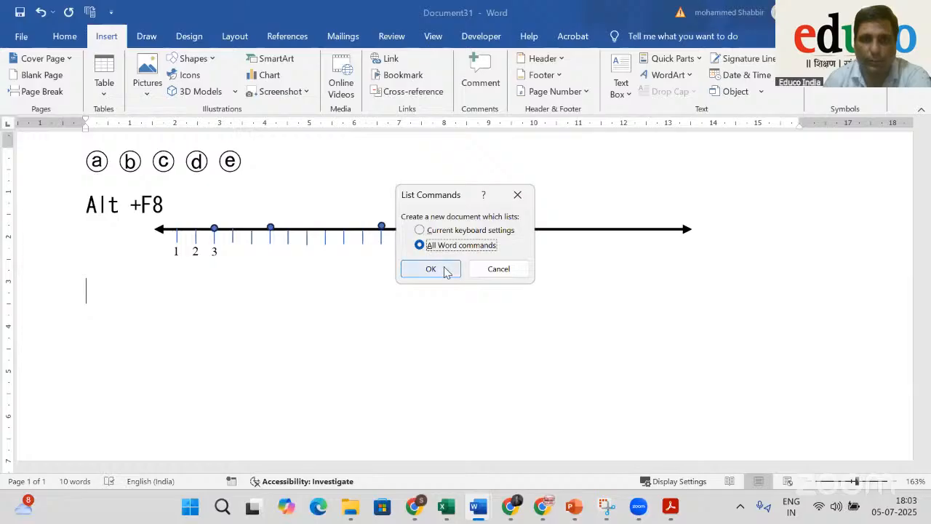
pyautogui.click(446, 270)
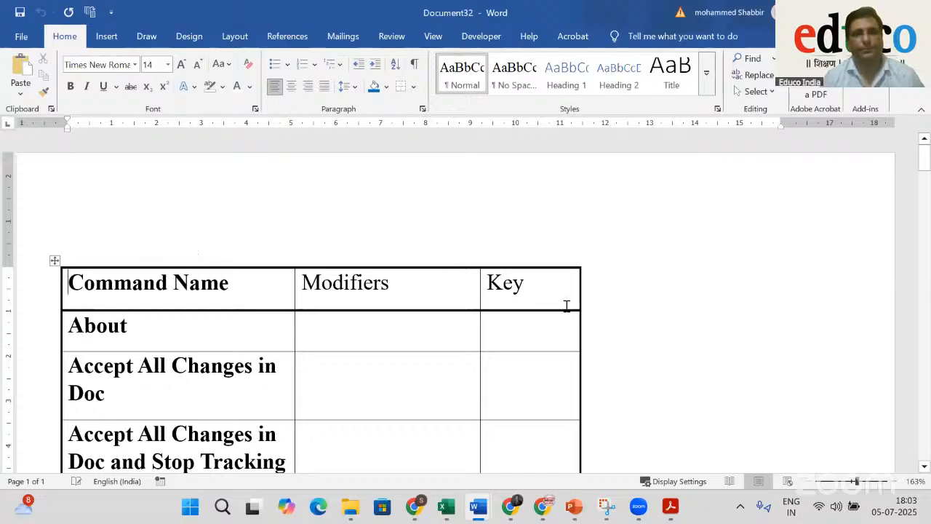
# Look through the generated table of all Word commands with their modifiers and keys
pyautogui.scroll(-3, 567, 305)
pyautogui.keyDown('ctrl'); pyautogui.scroll(-11, 567, 306); pyautogui.keyUp('ctrl')
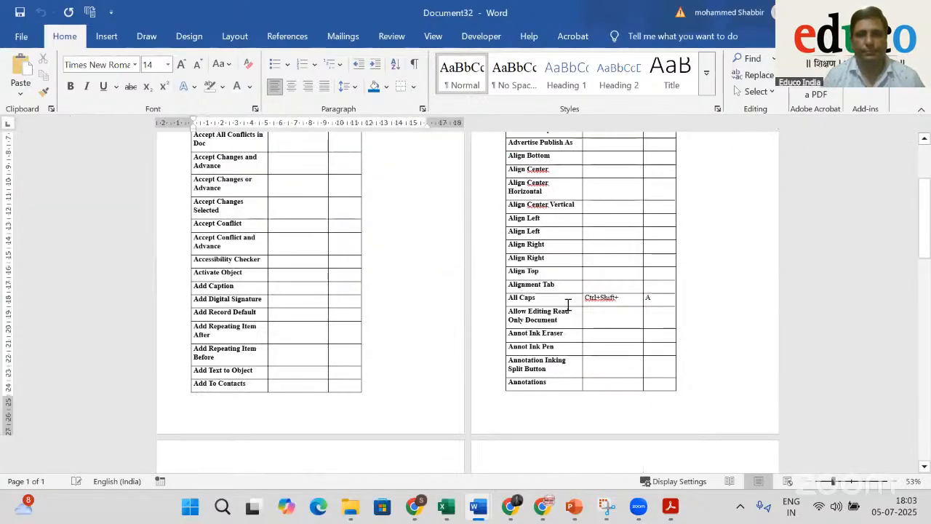
pyautogui.scroll(-15, 568, 304)
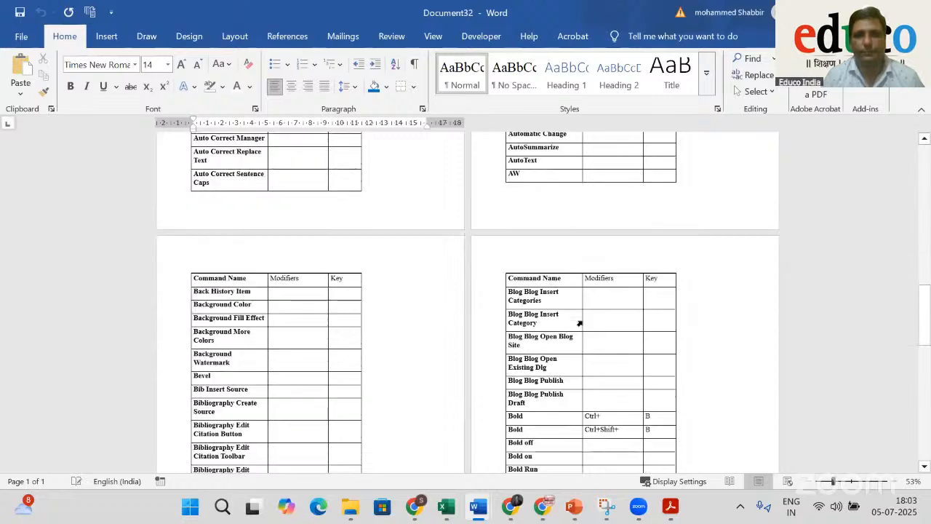
pyautogui.scroll(-14, 580, 323)
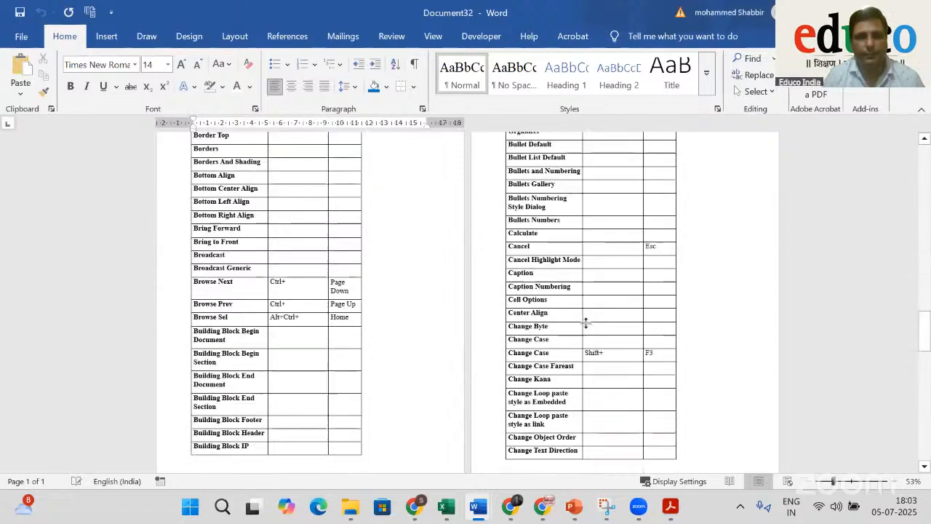
pyautogui.scroll(-8, 586, 323)
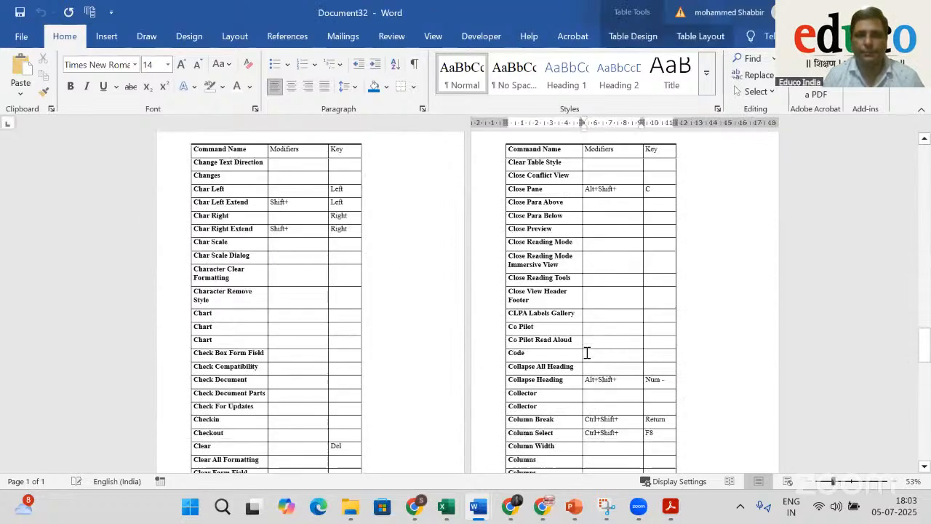
pyautogui.scroll(-15, 587, 353)
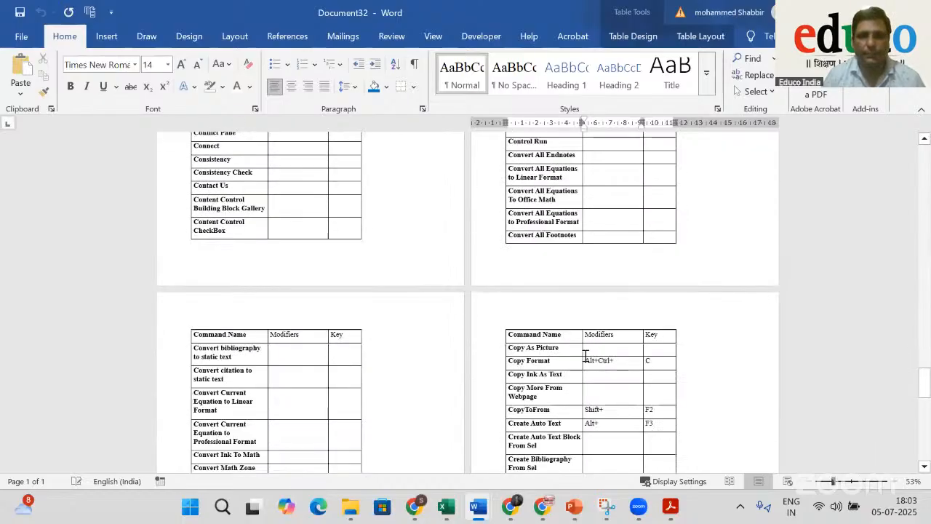
pyautogui.scroll(-15, 584, 357)
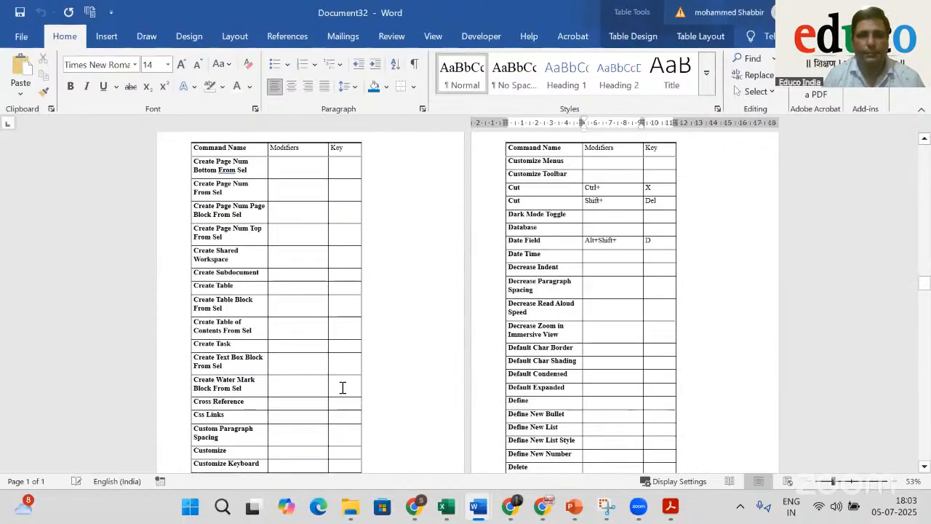
pyautogui.click(343, 387)
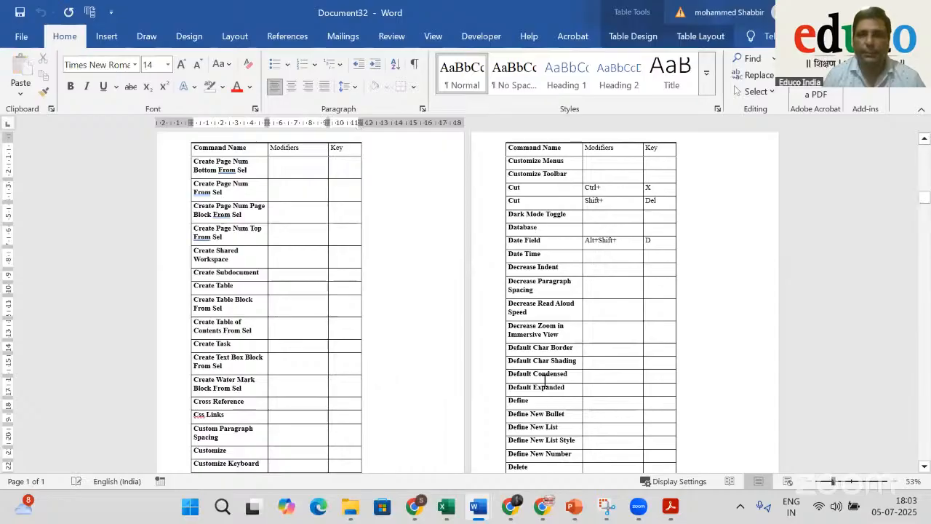
pyautogui.scroll(-15, 545, 381)
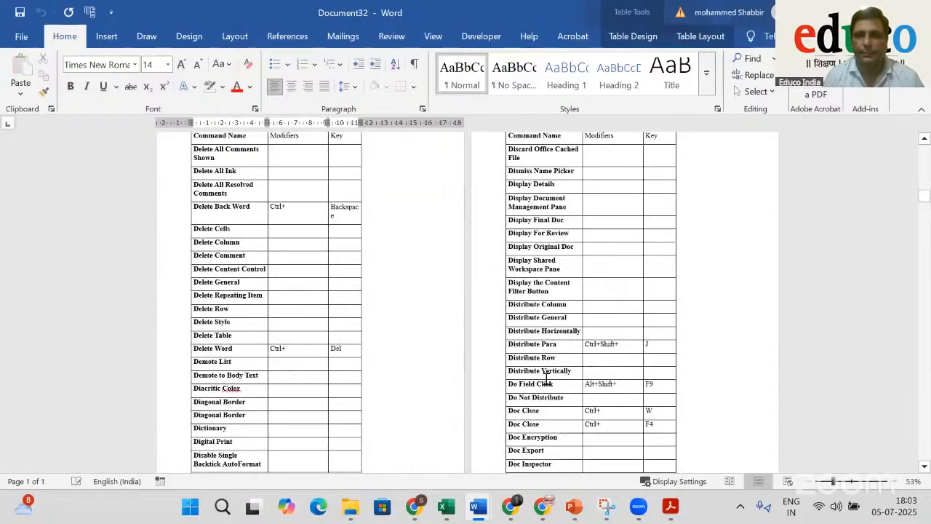
pyautogui.scroll(-15, 545, 378)
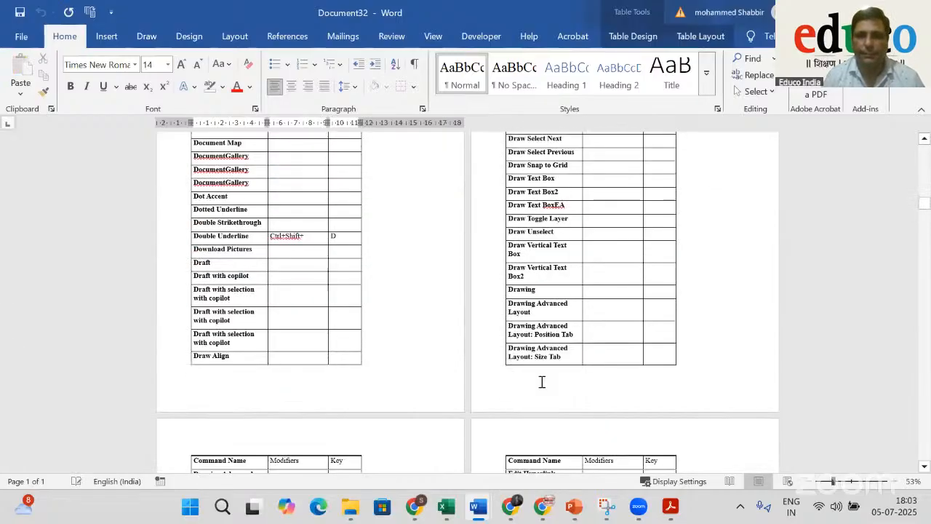
pyautogui.scroll(-5, 542, 382)
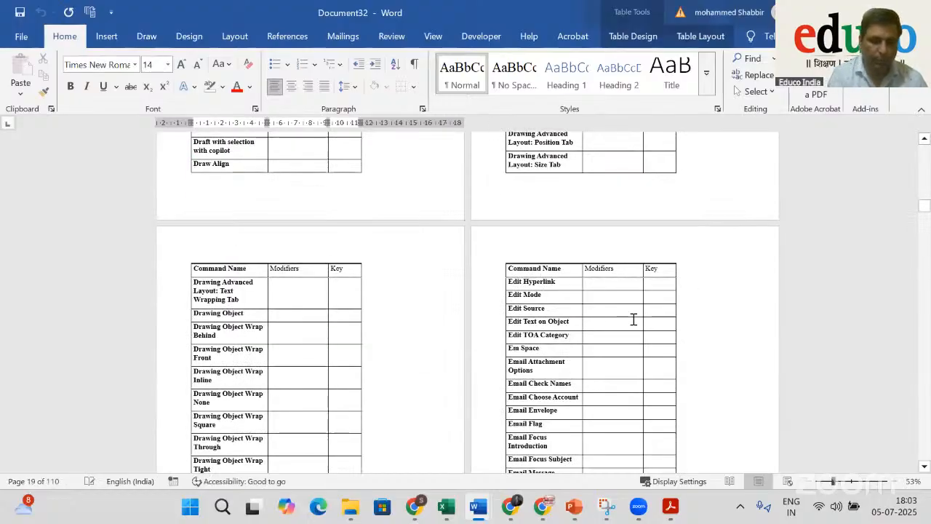
# Run the ListCommands macro again with the Current keyboard settings option to generate a new document of assigned shortcuts
pyautogui.hotkey('alt', 'F8')
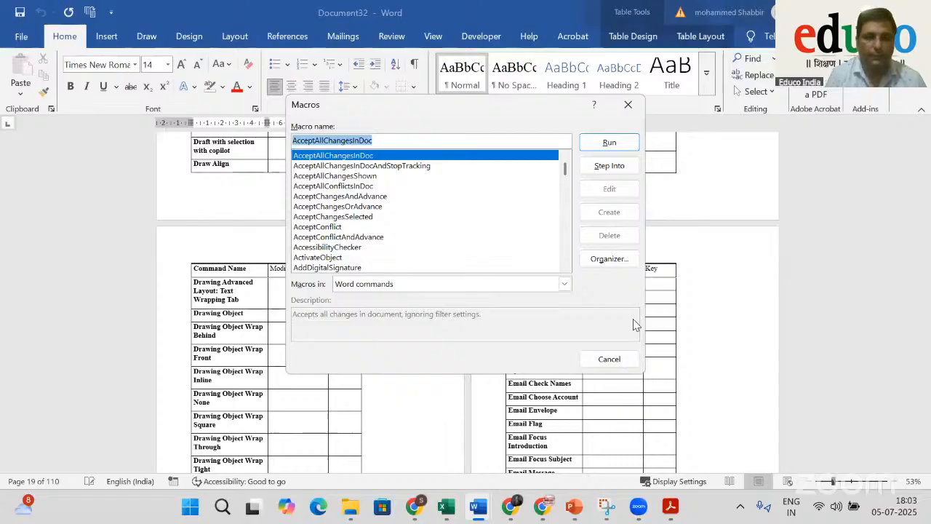
pyautogui.write('a')
pyautogui.press('BackSpace')
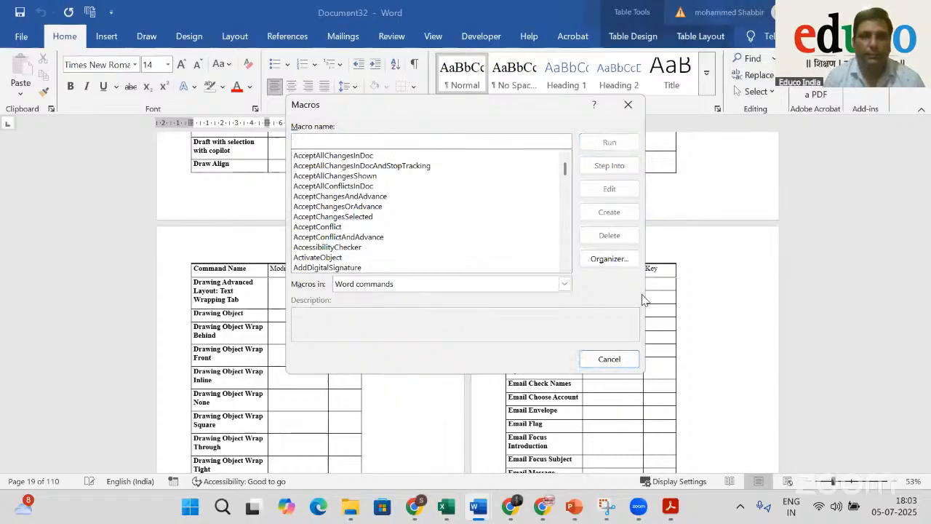
pyautogui.write('com')
pyautogui.press('BackSpace')
pyautogui.press('BackSpace')
pyautogui.press('BackSpace')
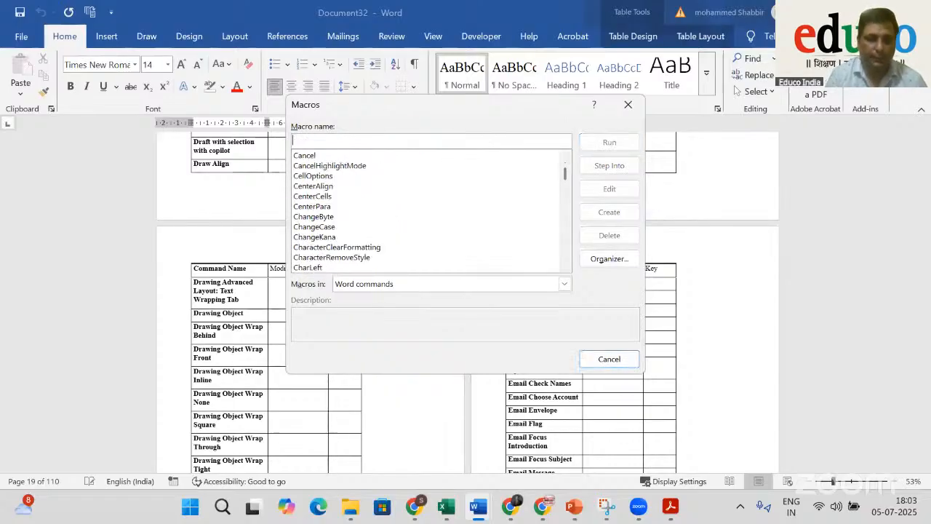
pyautogui.write('list')
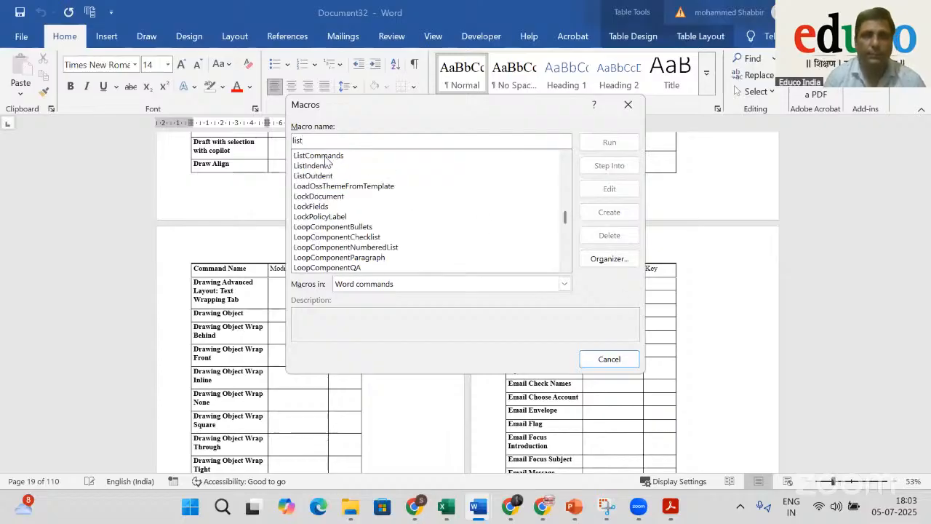
pyautogui.click(326, 155)
pyautogui.click(610, 143)
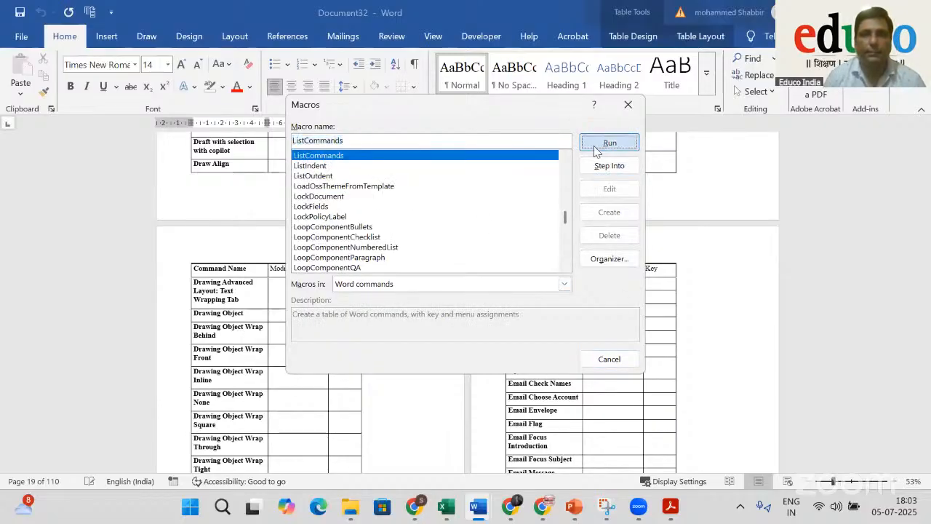
pyautogui.click(435, 269)
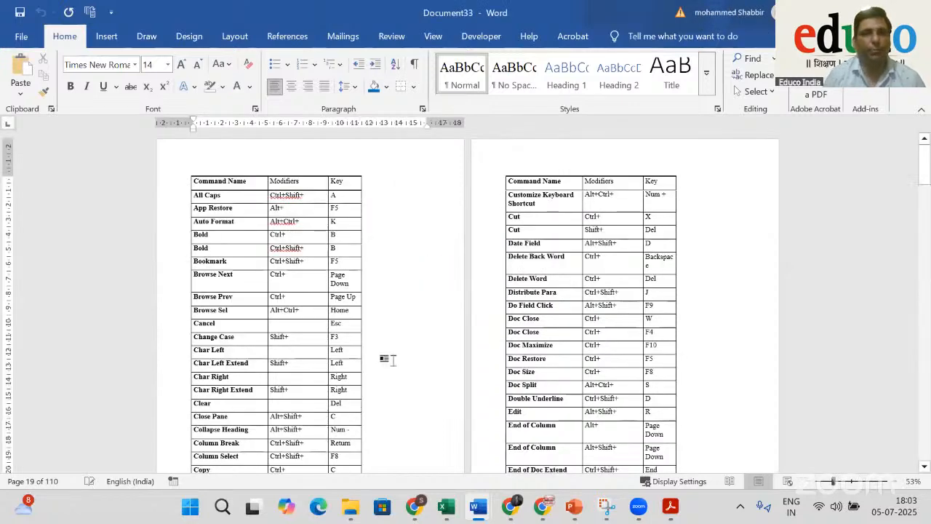
# Examine the generated keyboard shortcut table through to its last page and return to its beginning
pyautogui.scroll(-3, 396, 358)
pyautogui.scroll(-15, 402, 359)
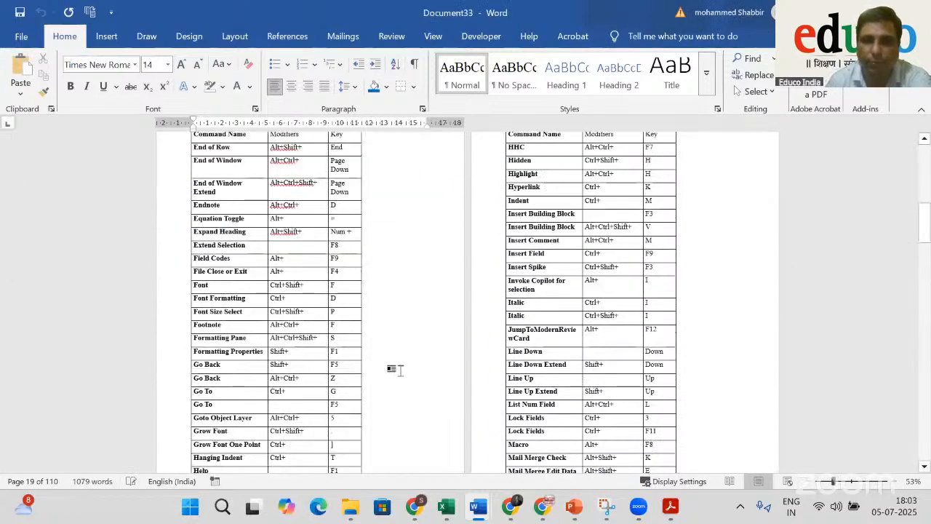
pyautogui.scroll(-15, 399, 386)
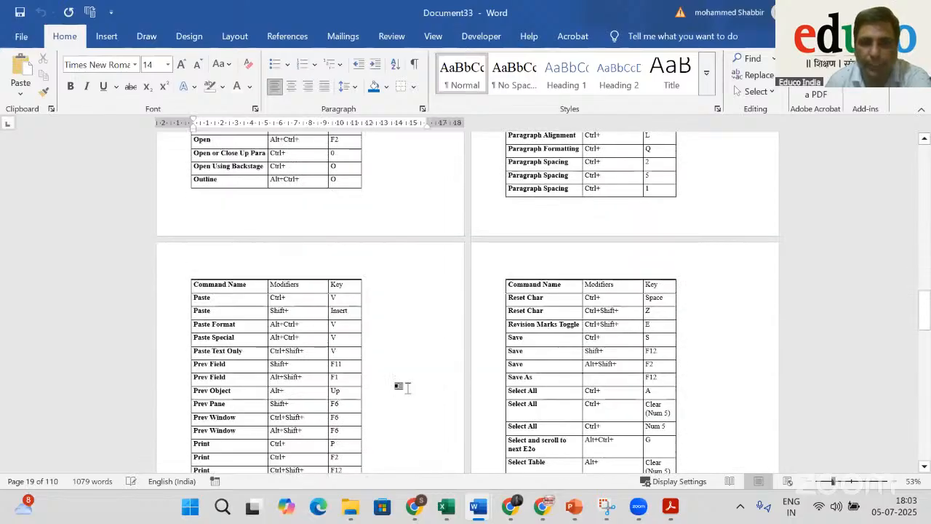
pyautogui.scroll(-12, 383, 425)
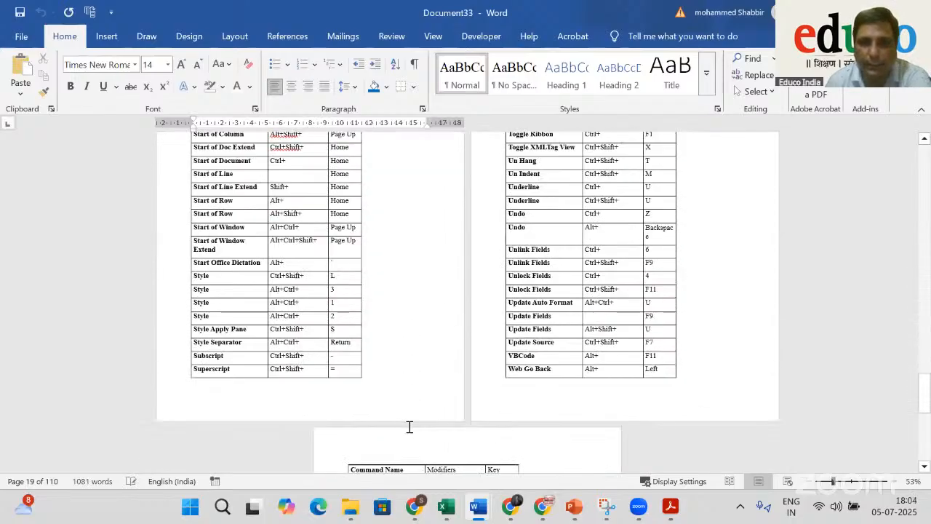
pyautogui.scroll(10, 439, 411)
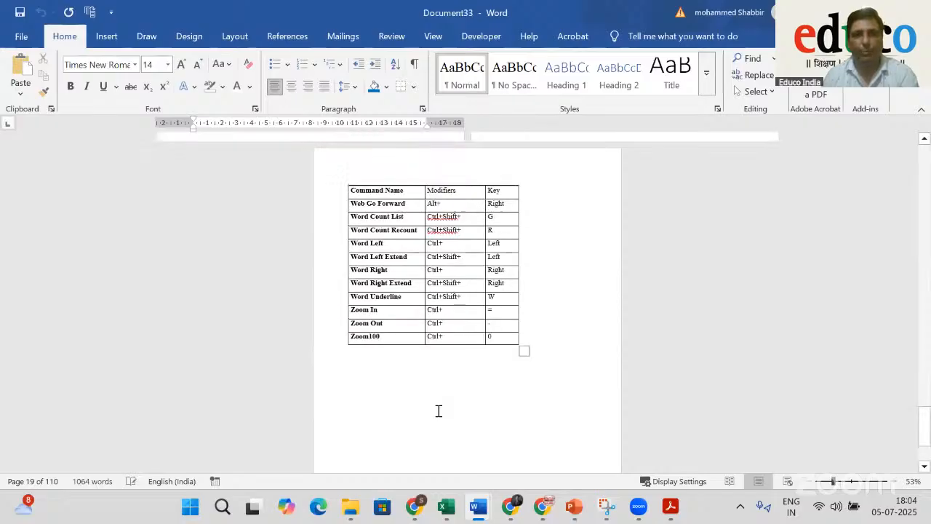
pyautogui.scroll(10, 439, 411)
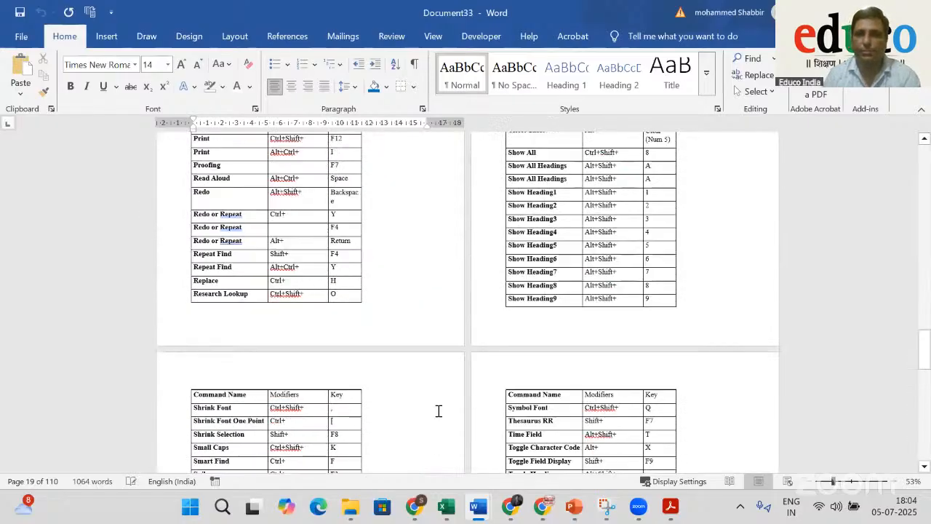
pyautogui.scroll(10, 438, 411)
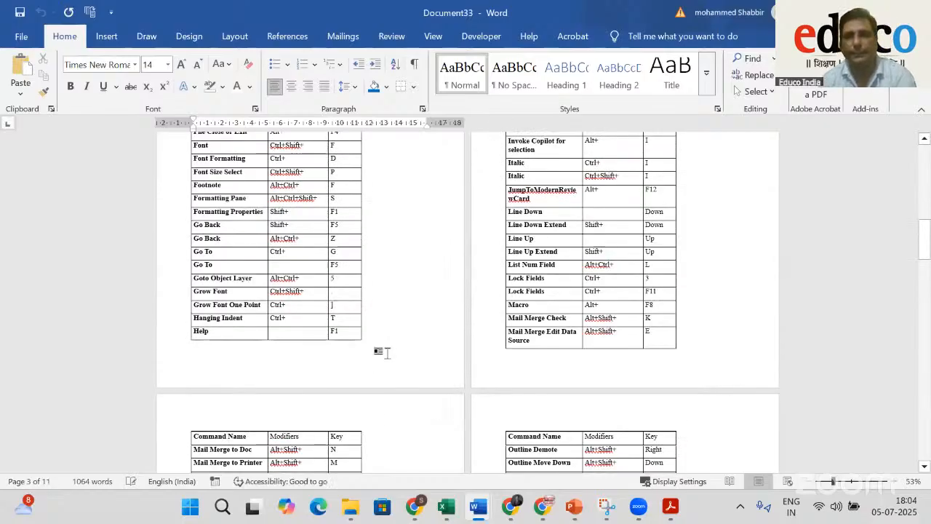
pyautogui.scroll(8, 373, 339)
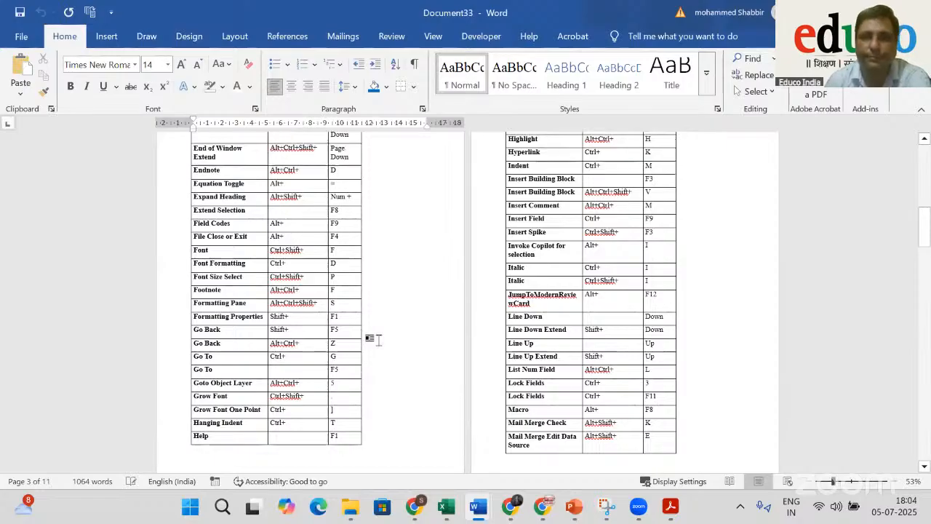
pyautogui.scroll(4, 373, 339)
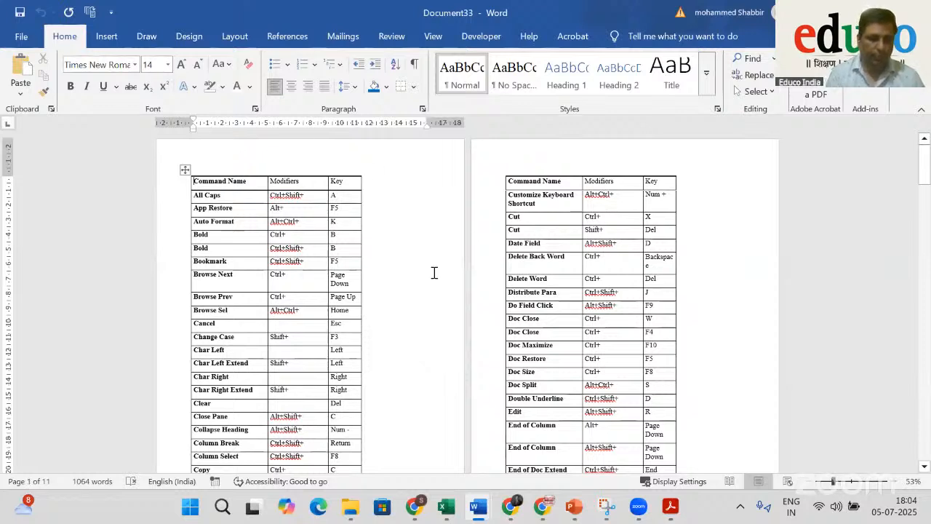
# Create a blank document, show the mail merge commands, and open Mail Data.xlsx from the MS Office folder in Excel
pyautogui.hotkey('ctrl', 'n')
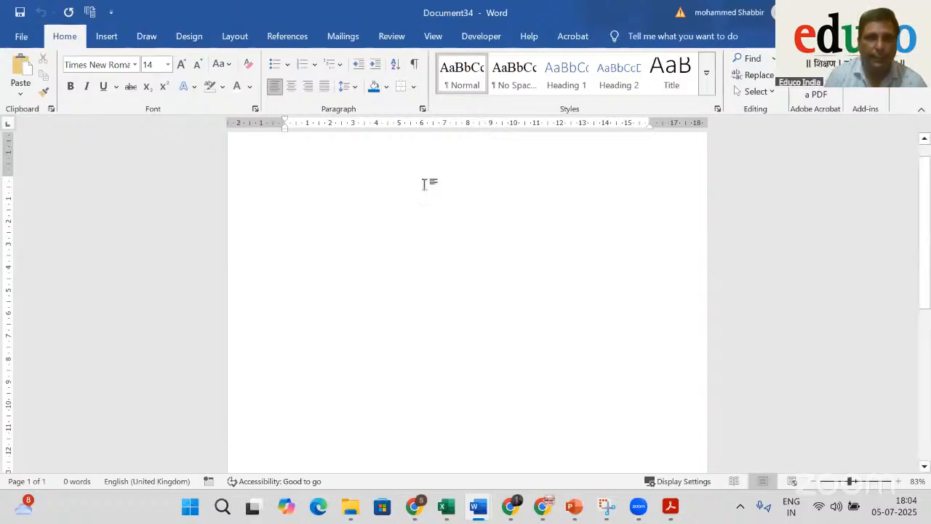
pyautogui.click(346, 38)
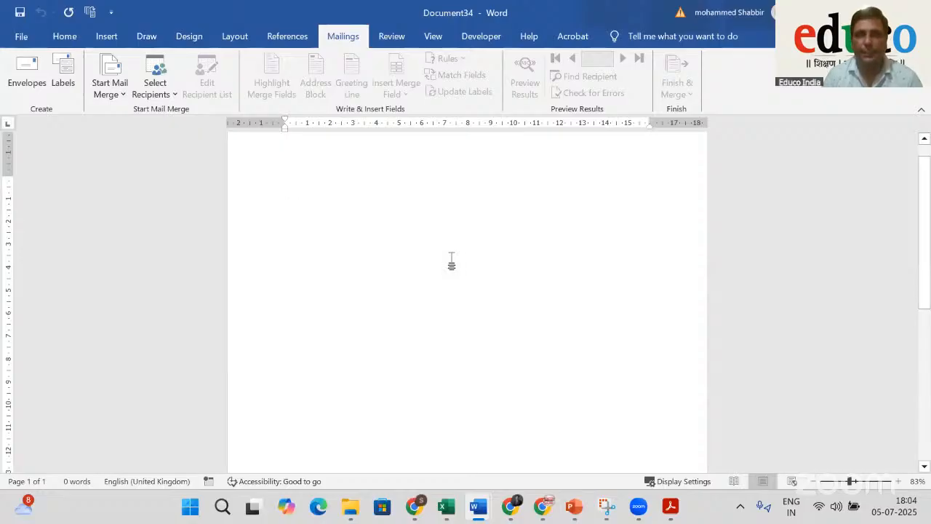
pyautogui.moveTo(349, 517)
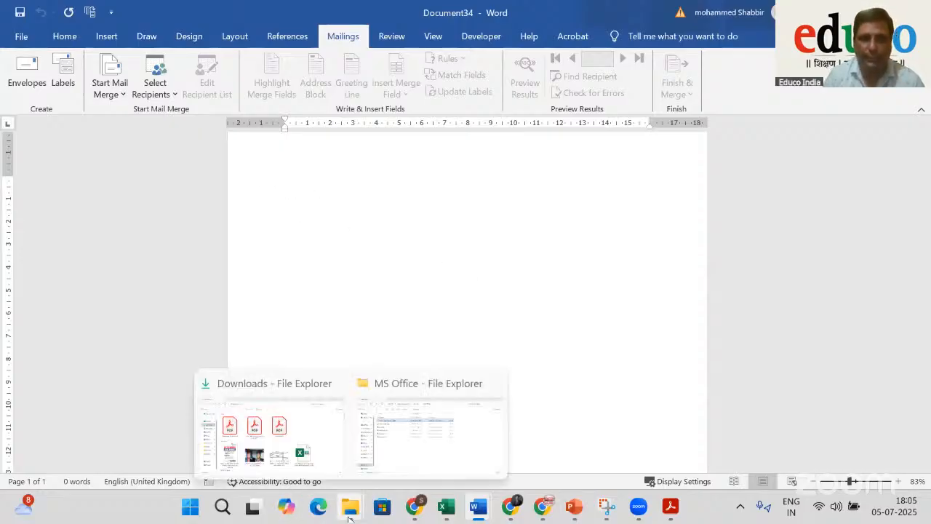
pyautogui.click(428, 472)
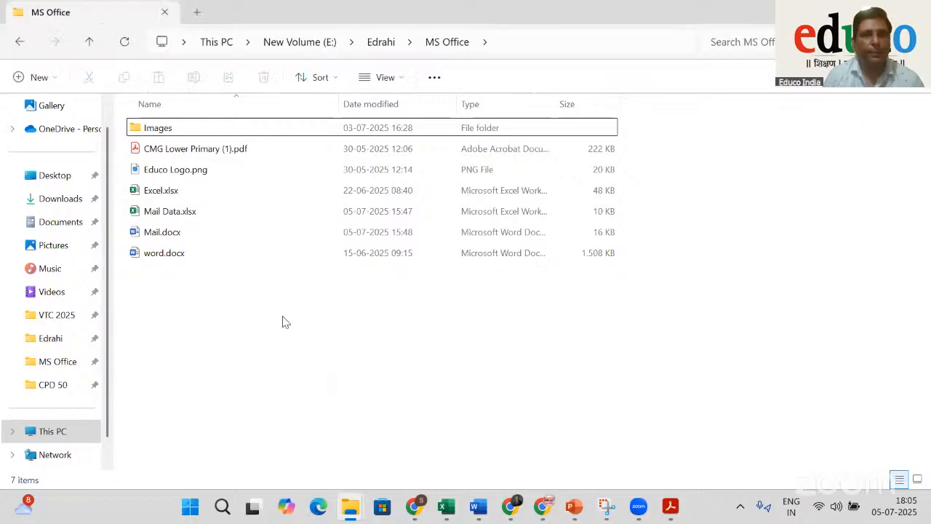
pyautogui.doubleClick(197, 213)
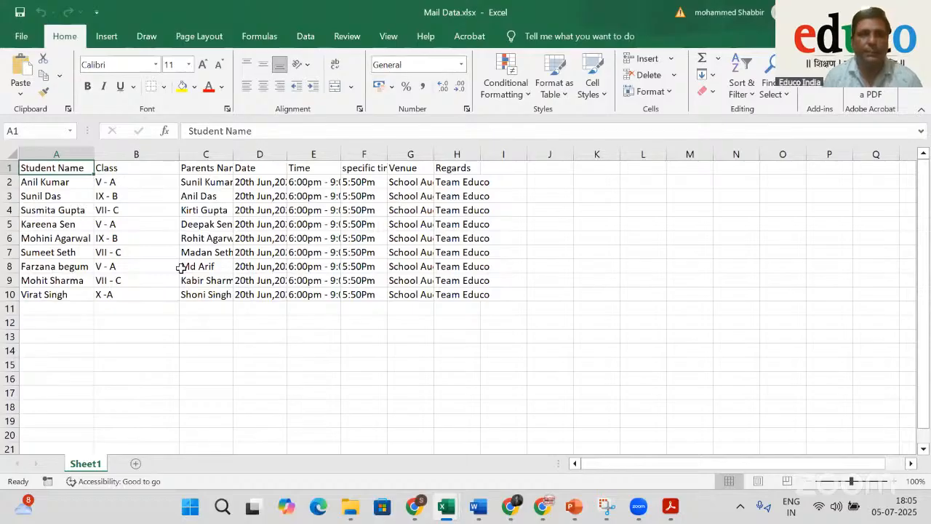
# Auto-fit the widths of the Parents Name, Date, Time, specific time, Venue and Regards columns to their contents
pyautogui.click(122, 254)
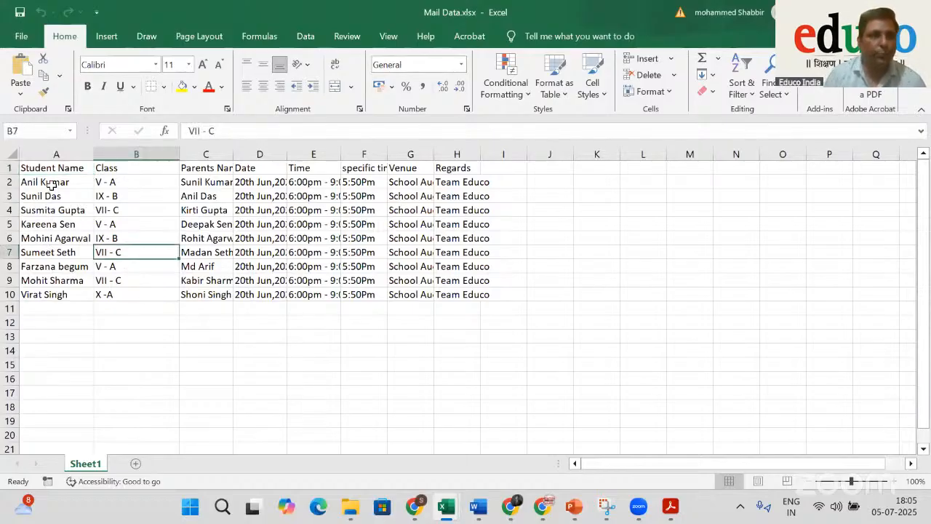
pyautogui.moveTo(57, 183); pyautogui.dragTo(65, 267)
pyautogui.moveTo(110, 180); pyautogui.dragTo(127, 265)
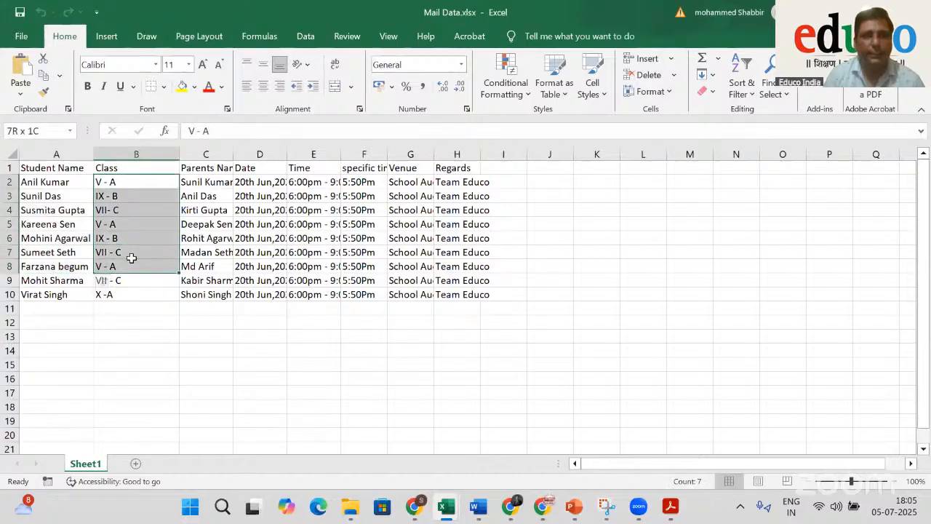
pyautogui.doubleClick(234, 153)
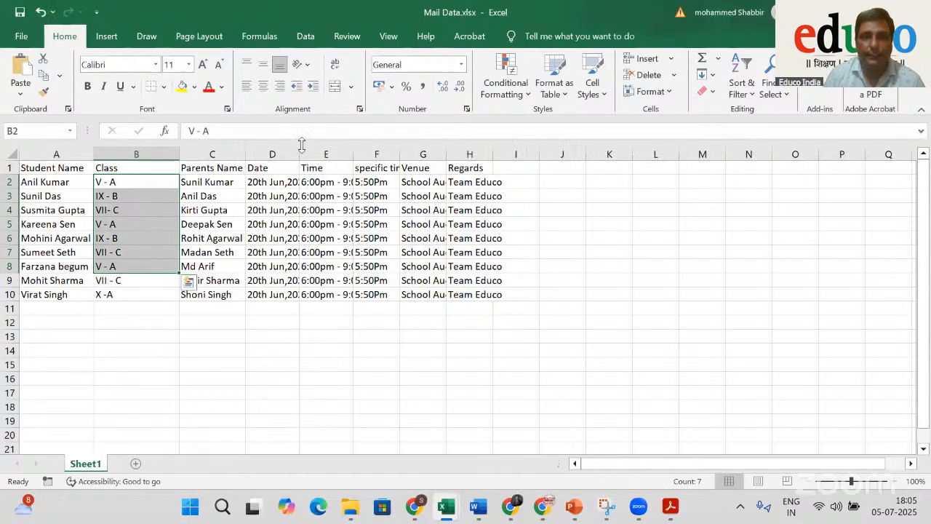
pyautogui.doubleClick(300, 153)
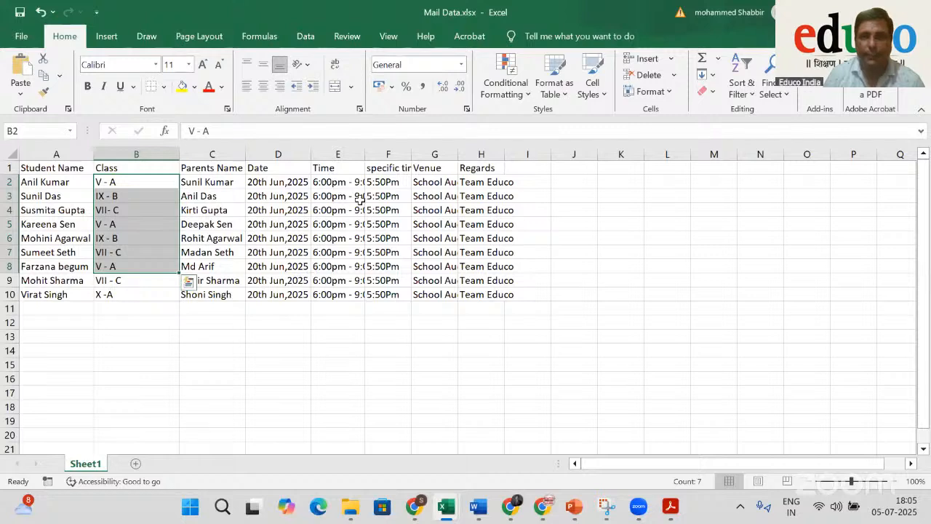
pyautogui.click(278, 280)
pyautogui.doubleClick(364, 154)
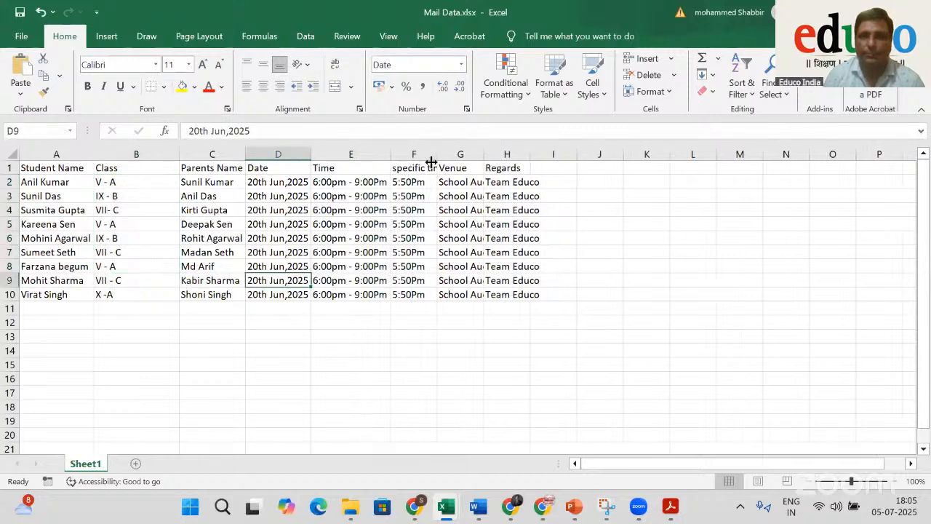
pyautogui.doubleClick(437, 154)
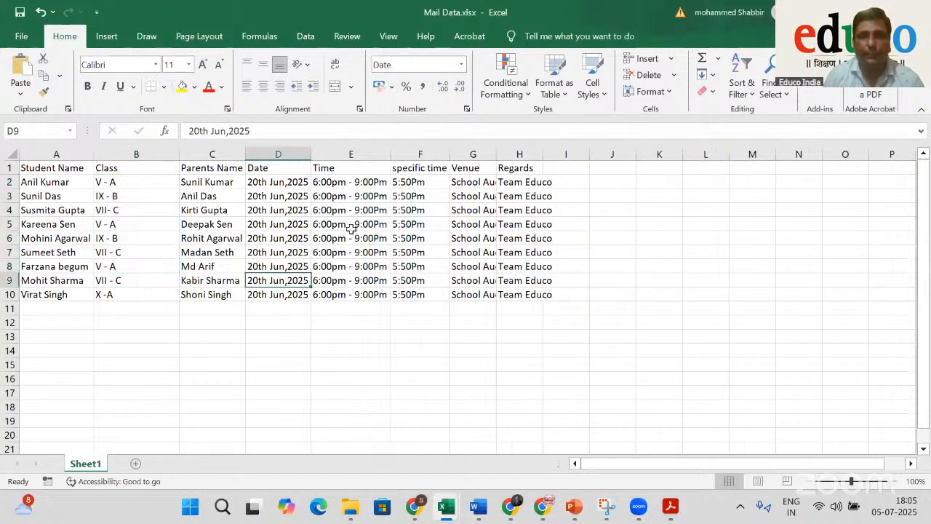
pyautogui.doubleClick(495, 153)
pyautogui.doubleClick(580, 153)
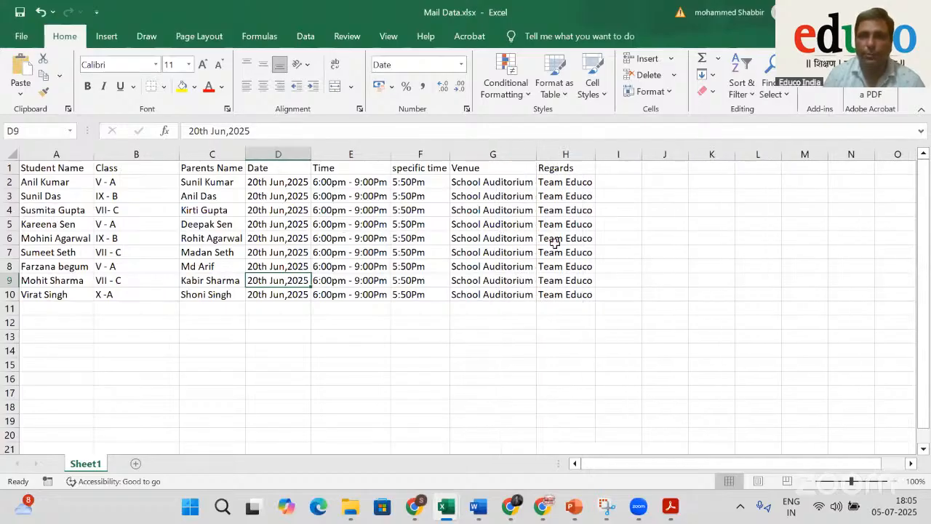
pyautogui.click(560, 225)
pyautogui.click(63, 263)
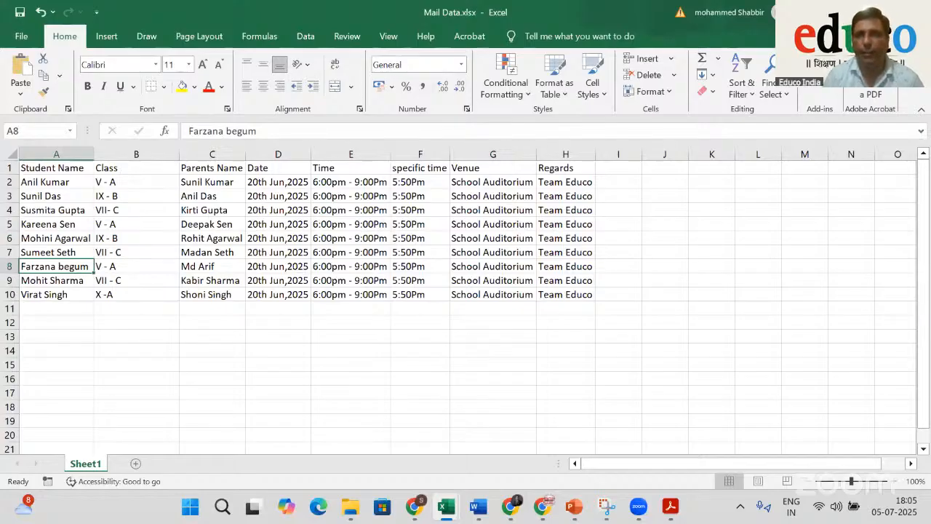
# Close the Mail Data.xlsx workbook, saving its changes in the MS Office folder
pyautogui.click(915, 12)
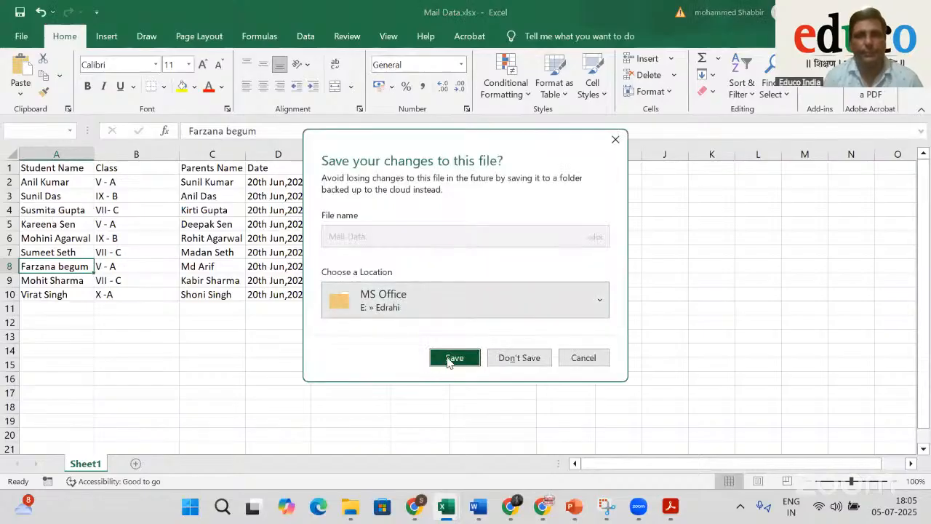
pyautogui.click(451, 358)
pyautogui.hotkey('alt', 'Tab')
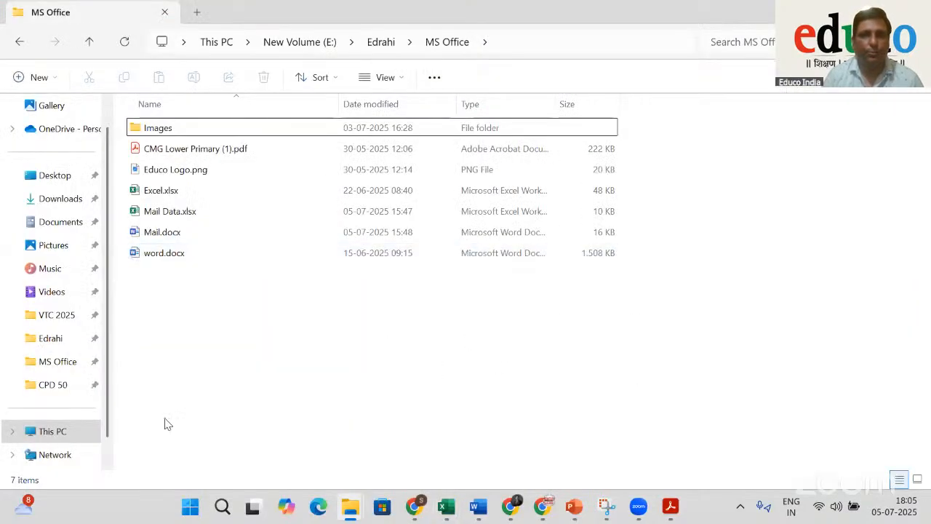
# Switch to the blank Word document and start the step-by-step mail merge wizard for letters, using the current document
pyautogui.moveTo(478, 507)
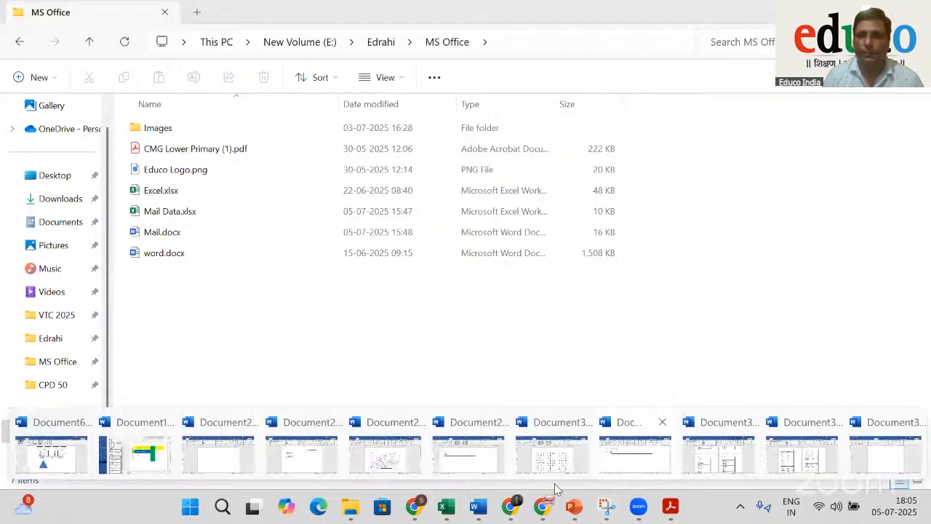
pyautogui.click(800, 437)
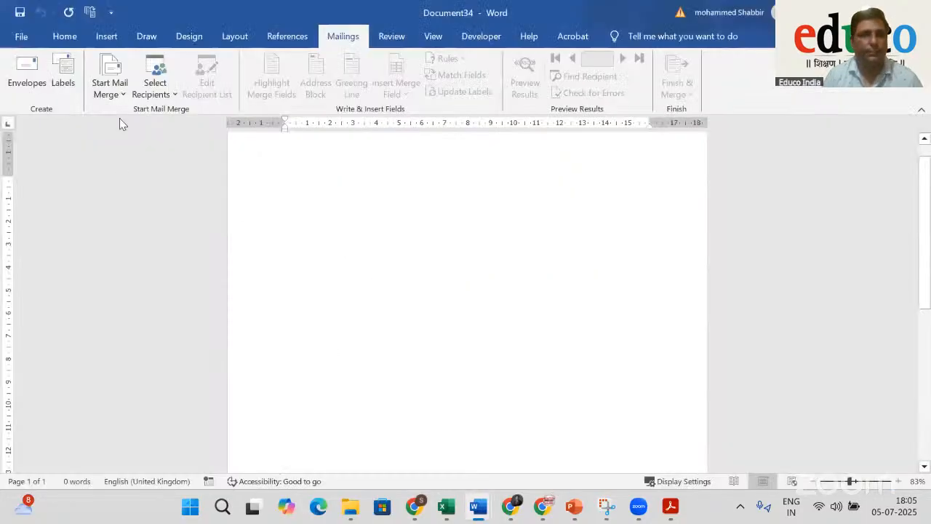
pyautogui.click(111, 91)
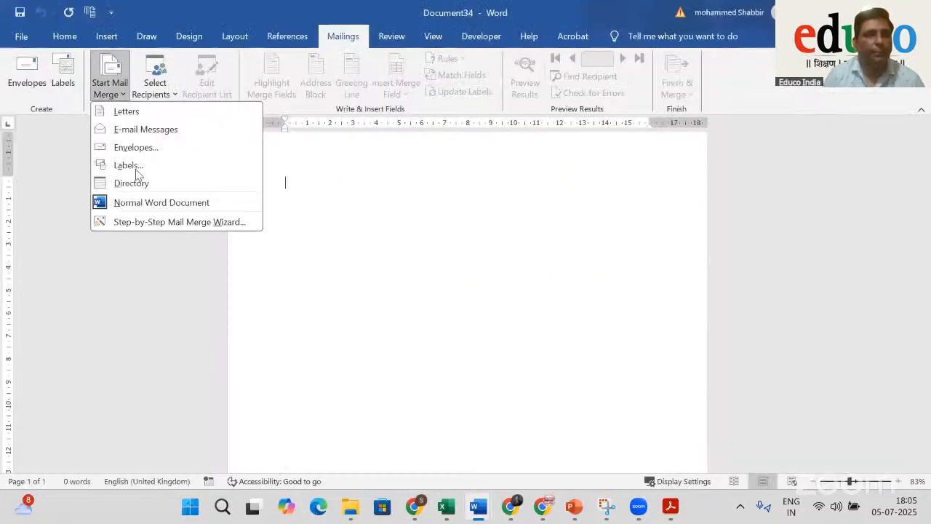
pyautogui.click(146, 221)
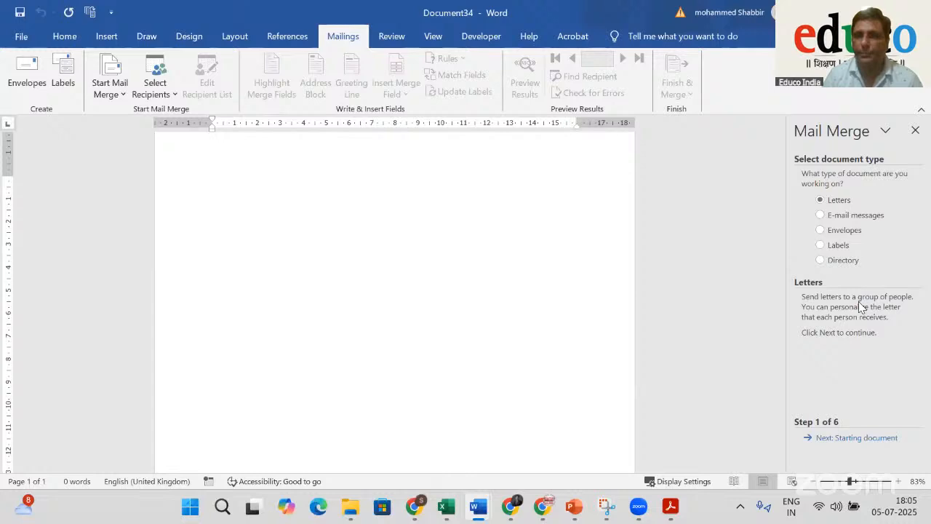
pyautogui.click(853, 438)
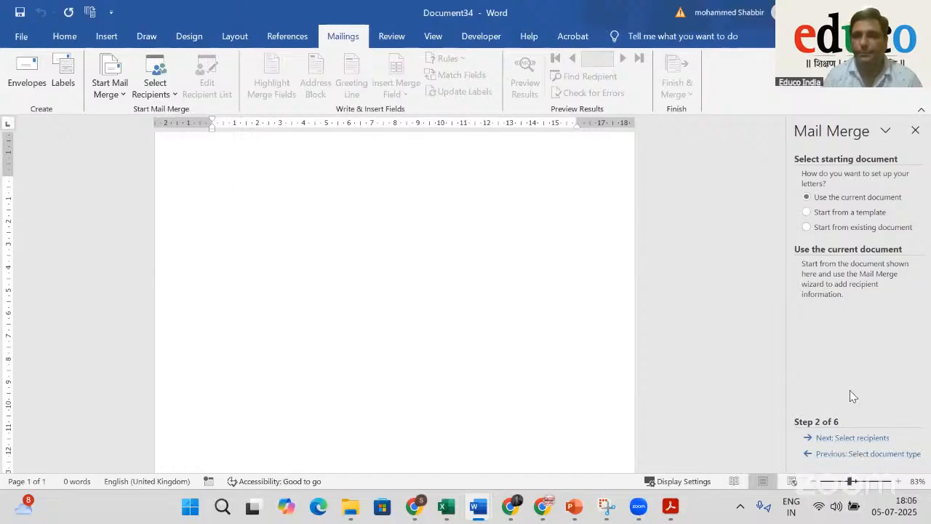
pyautogui.click(856, 439)
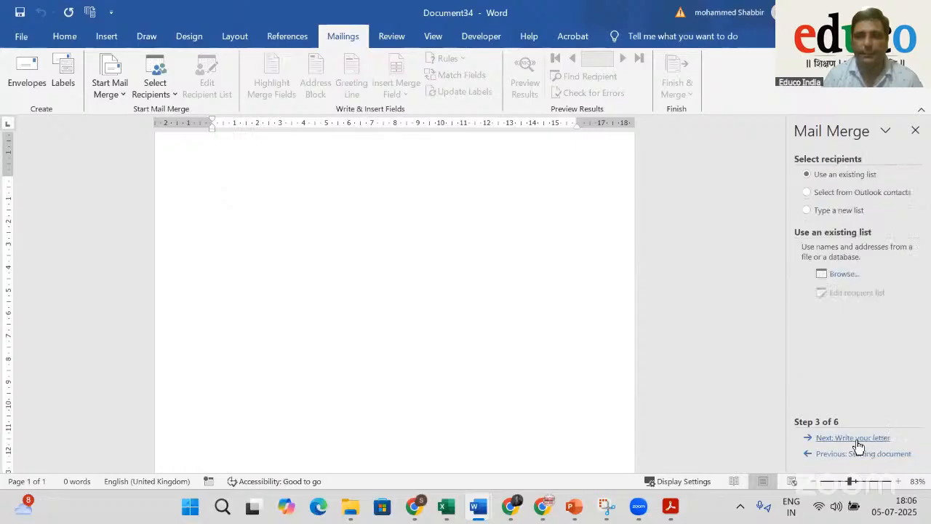
# Use the Sheet1$ table of Mail Data.xlsx from the MS Office folder as the recipient list, with first-row column headers
pyautogui.click(849, 275)
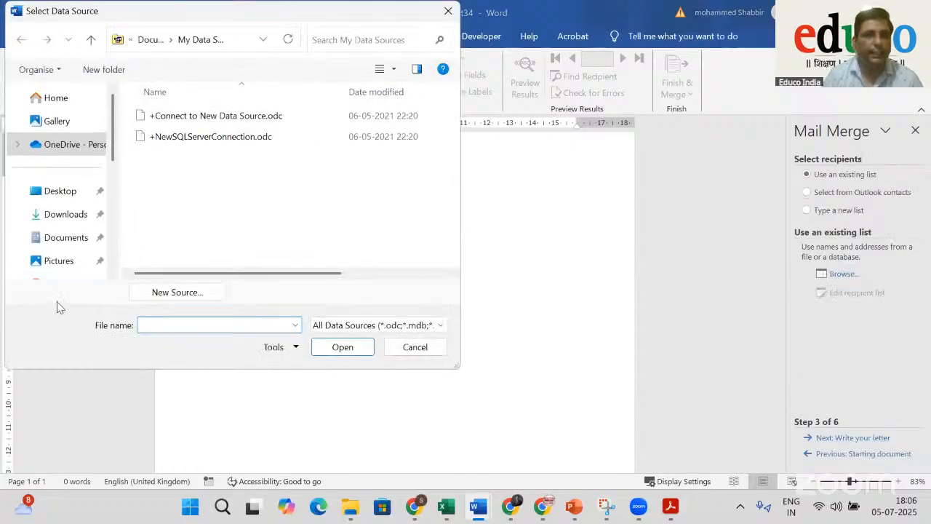
pyautogui.scroll(-3, 80, 219)
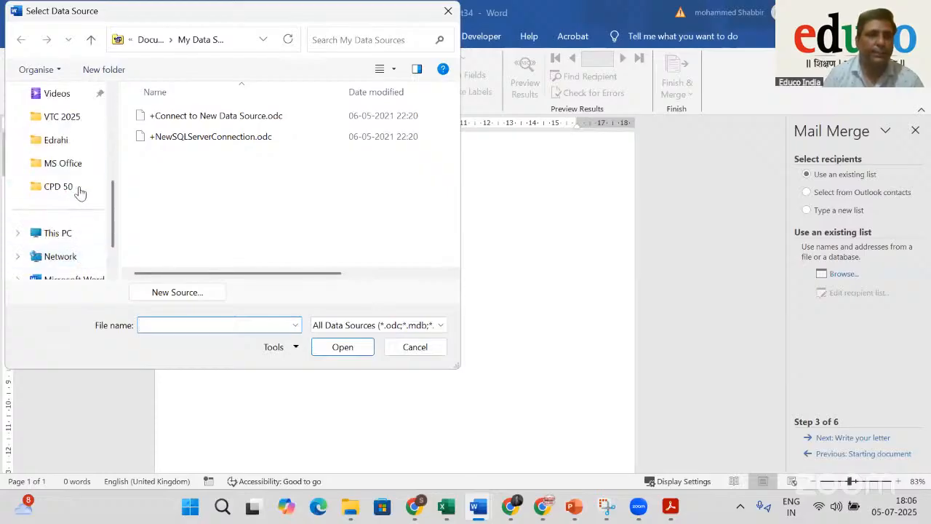
pyautogui.click(75, 164)
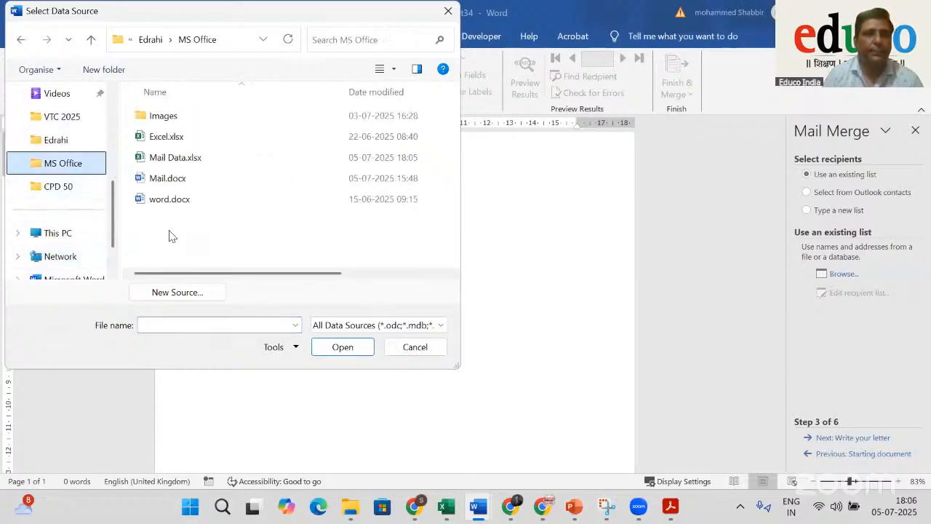
pyautogui.doubleClick(180, 163)
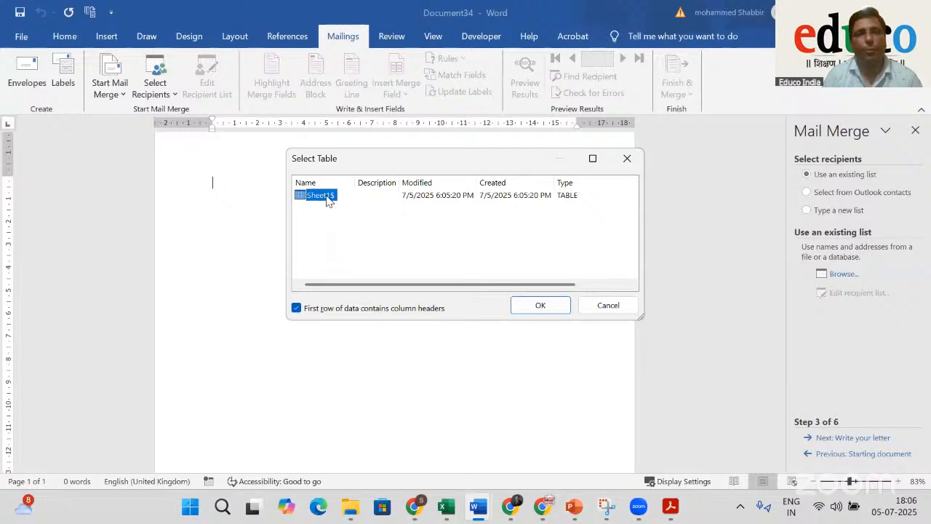
pyautogui.click(536, 306)
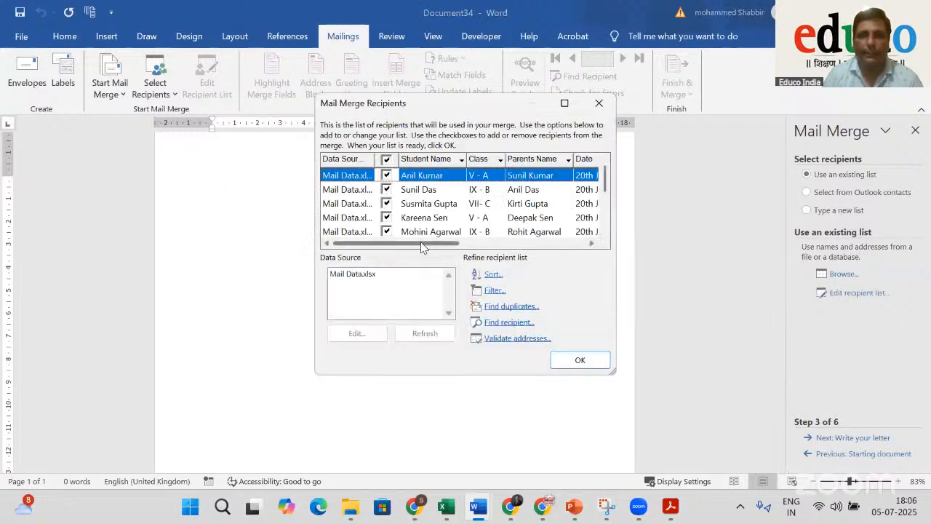
# Review the mail merge recipients and accept the list with every student included
pyautogui.moveTo(474, 246); pyautogui.dragTo(398, 249)
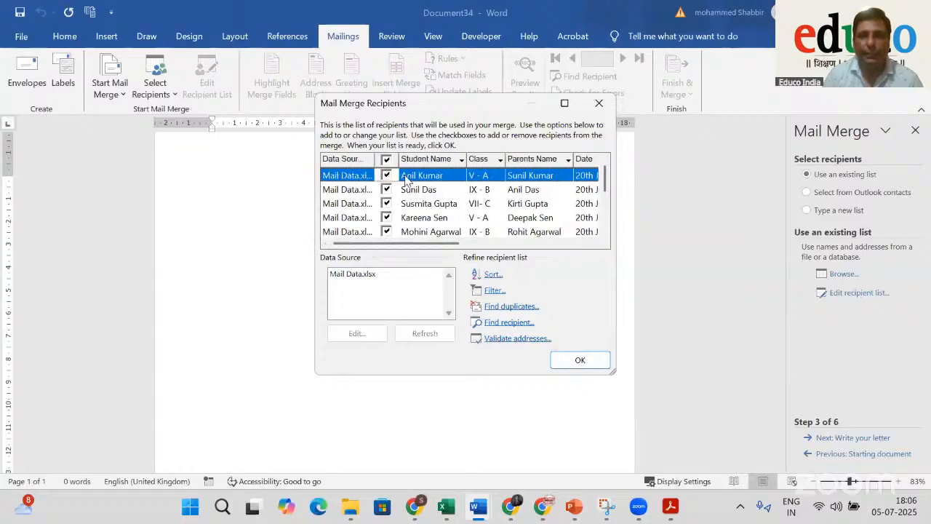
pyautogui.click(386, 218)
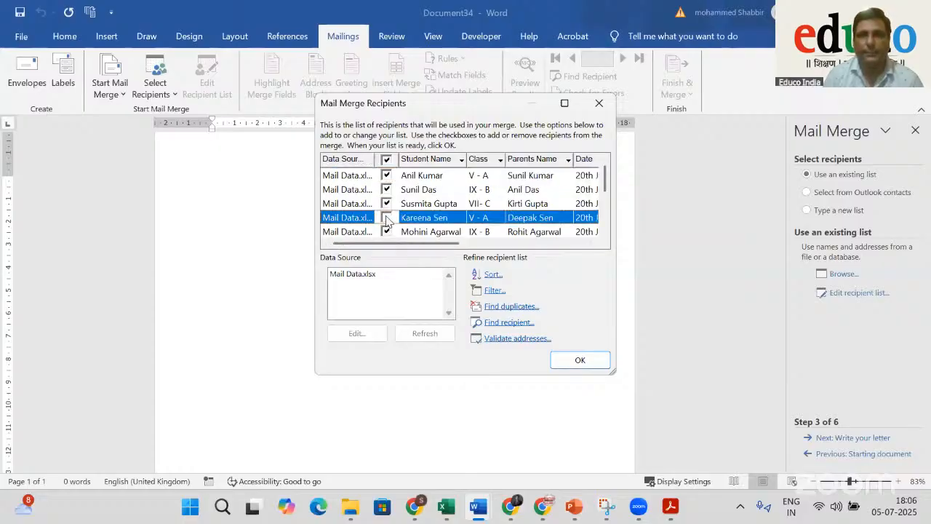
pyautogui.click(386, 219)
pyautogui.scroll(-2, 435, 213)
pyautogui.scroll(2, 435, 213)
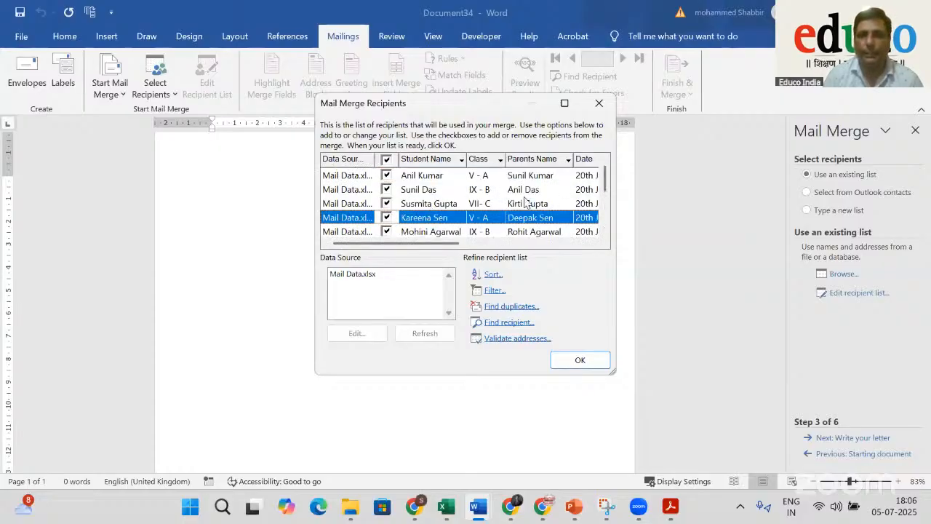
pyautogui.scroll(-2, 430, 207)
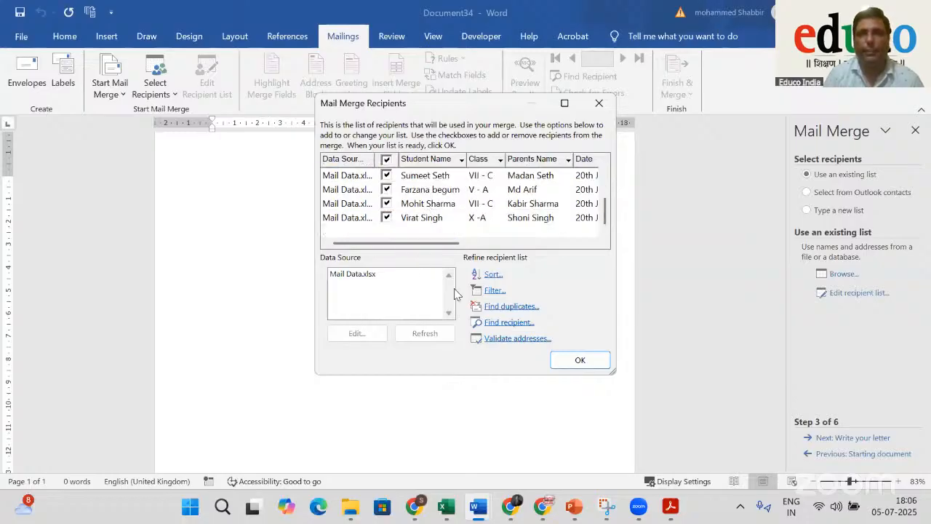
pyautogui.click(580, 360)
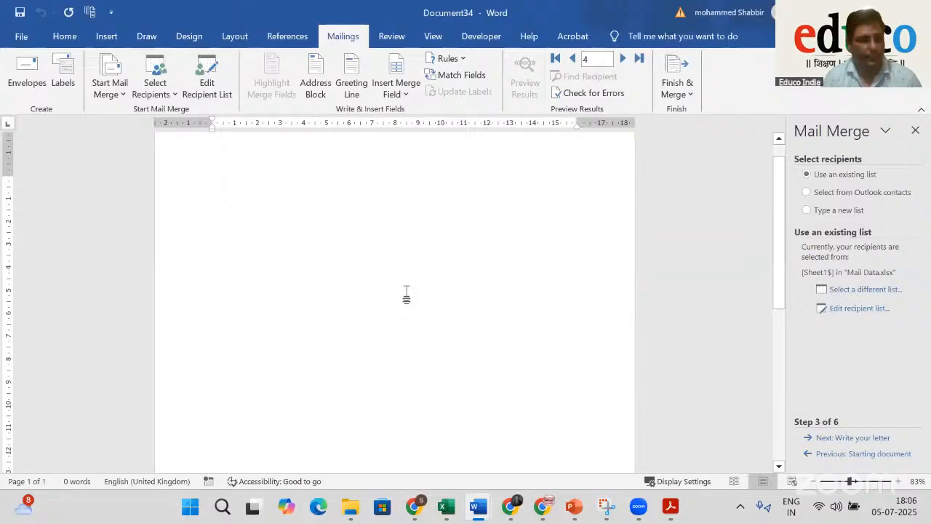
# Open Mail.docx from the MS Office folder and allow its Sheet1$ data query to run
pyautogui.hotkey('alt', 'Tab')
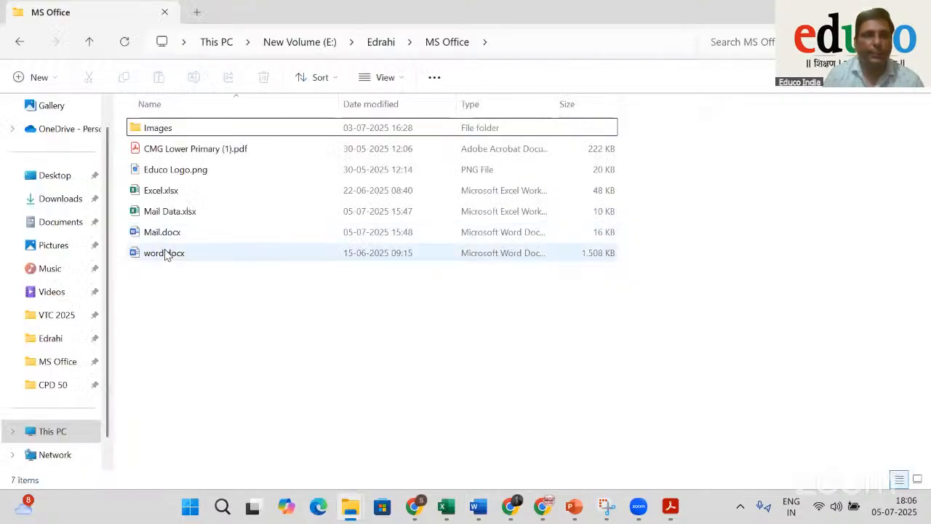
pyautogui.doubleClick(174, 236)
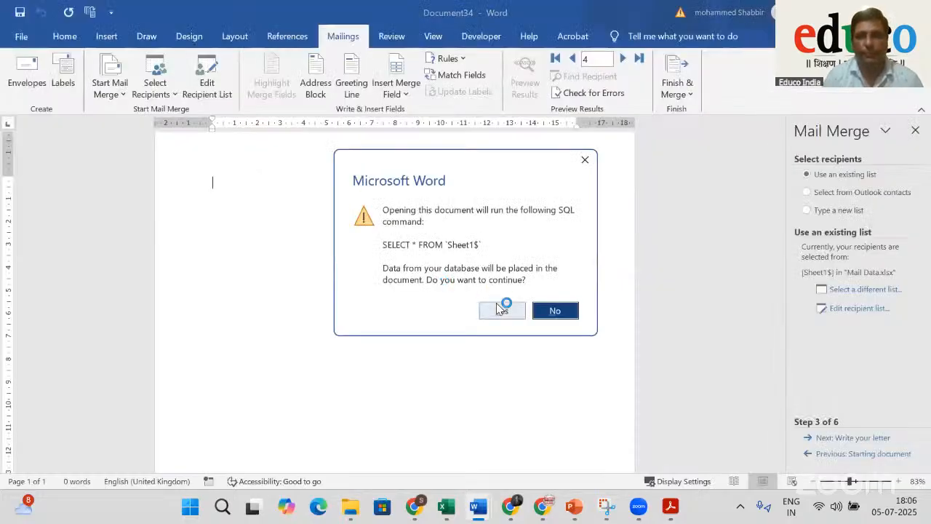
pyautogui.click(500, 310)
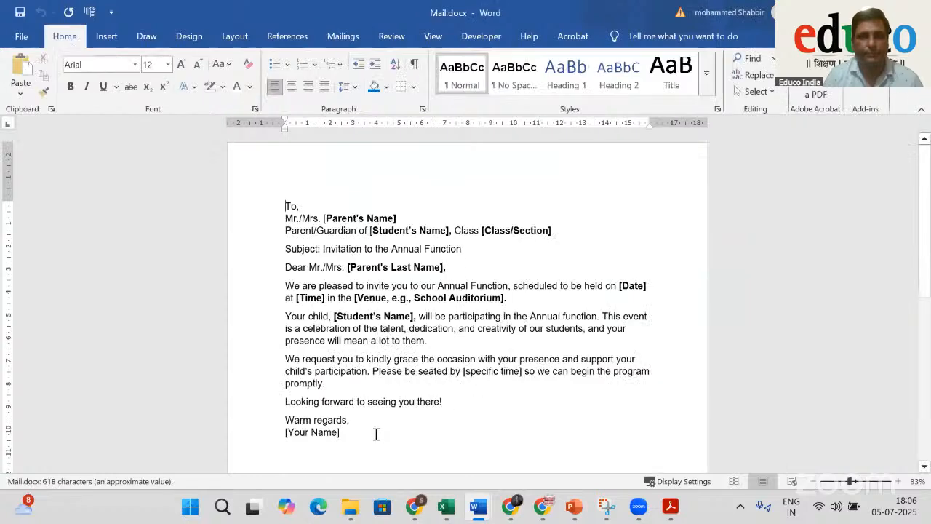
# Copy the whole Annual Function invitation letter from Mail.docx into the blank mail merge document
pyautogui.moveTo(348, 436); pyautogui.dragTo(285, 206)
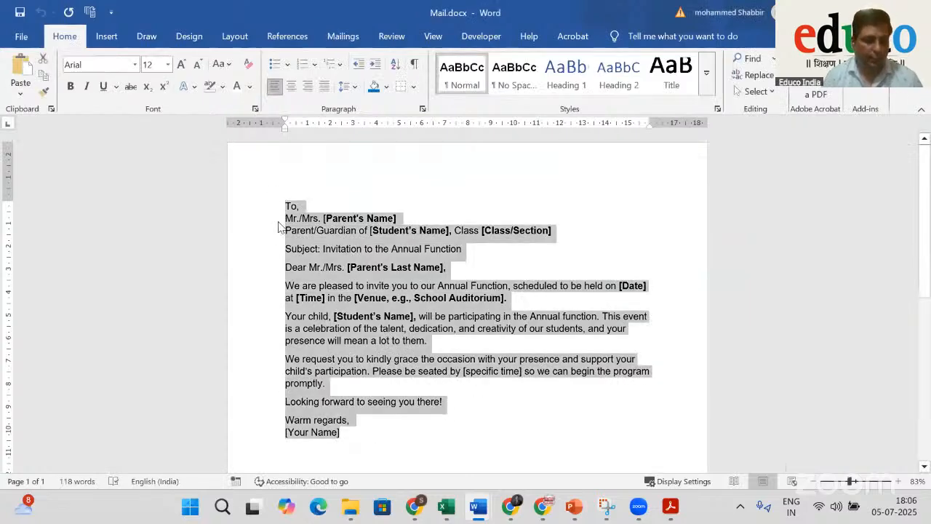
pyautogui.hotkey('ctrl', 'c')
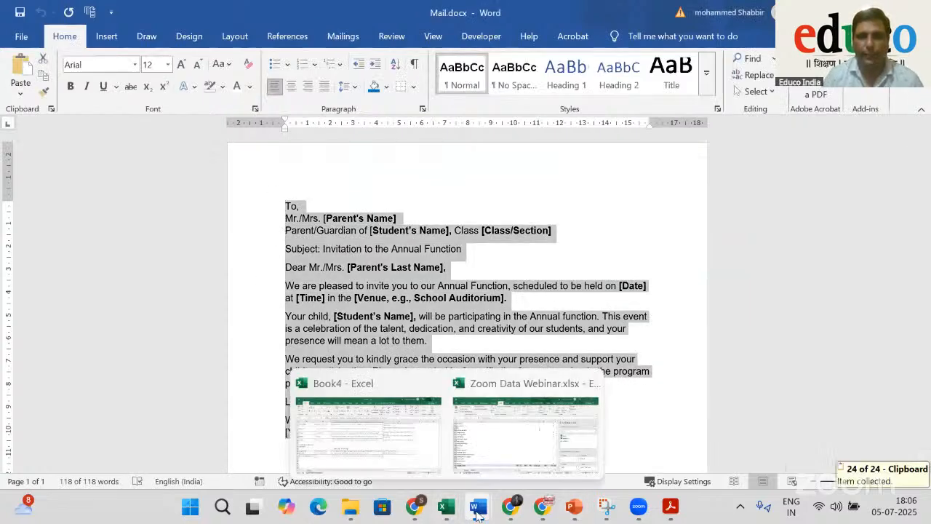
pyautogui.moveTo(478, 507)
pyautogui.click(812, 456)
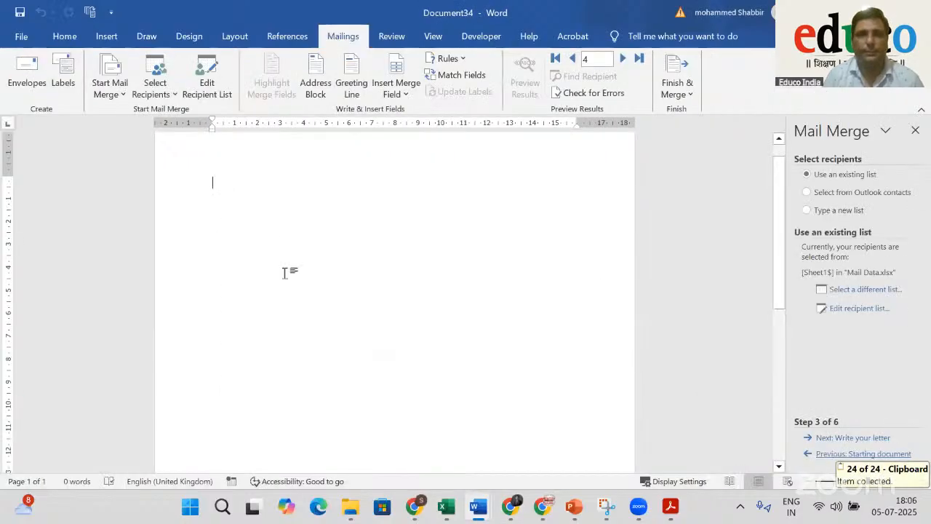
pyautogui.hotkey('ctrl', 'v')
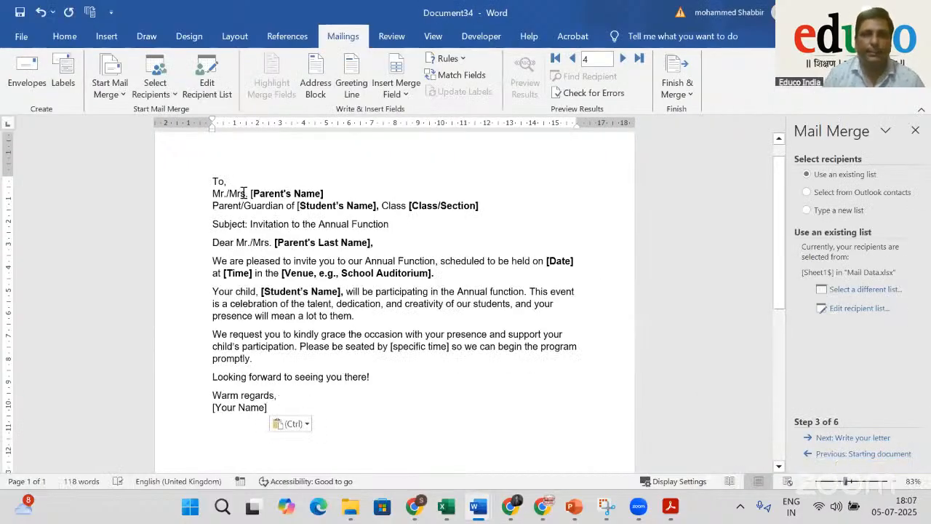
# Make the [Your Name] placeholder under Warm regards bold
pyautogui.click(323, 199)
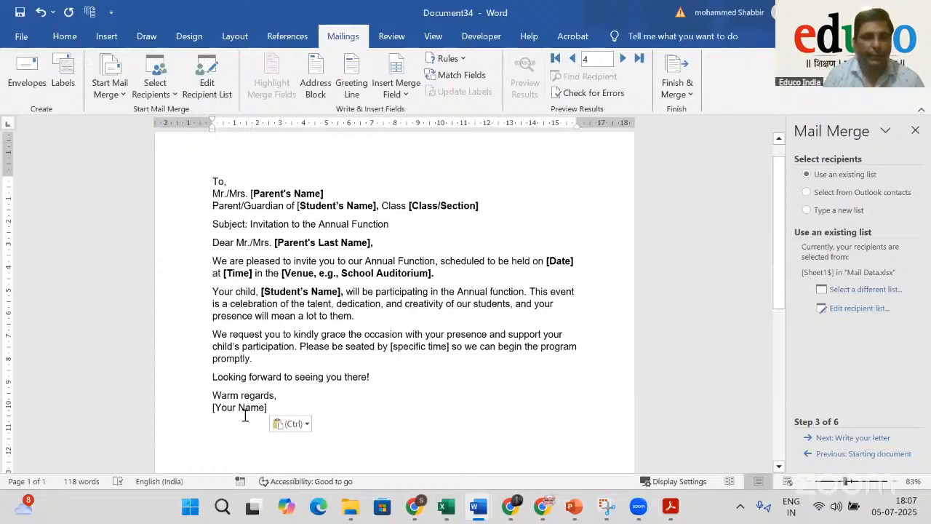
pyautogui.moveTo(267, 408); pyautogui.dragTo(207, 409)
pyautogui.hotkey('ctrl', 'b')
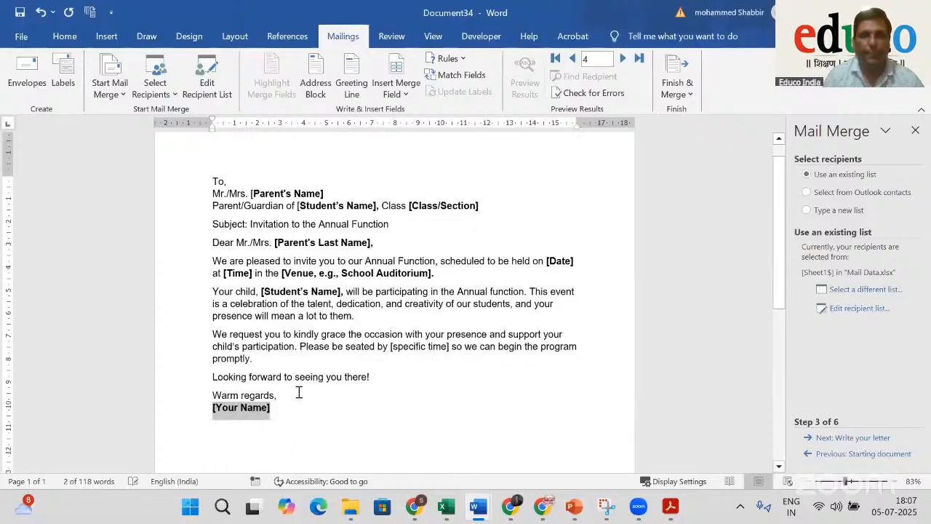
# Replace the [Parent's Name] placeholder in the address block with the Parents_Name merge field
pyautogui.click(297, 393)
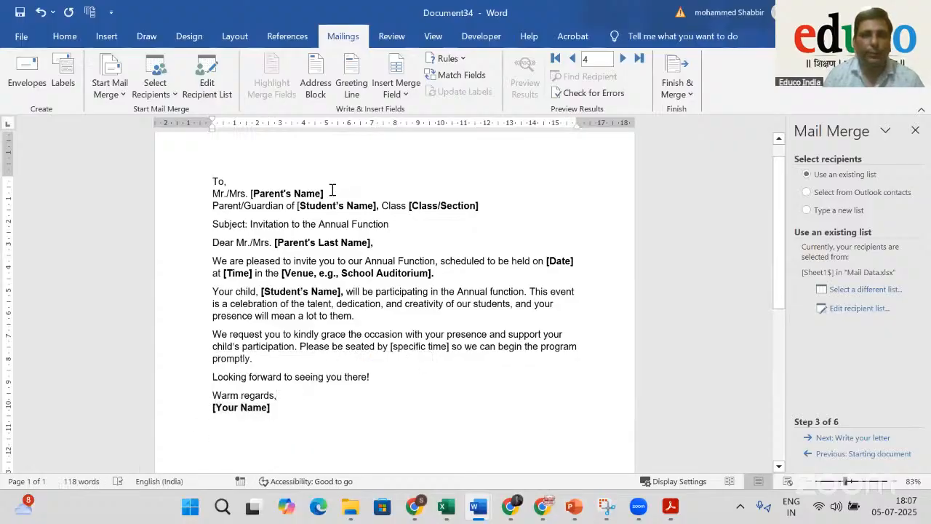
pyautogui.moveTo(308, 190); pyautogui.dragTo(253, 193)
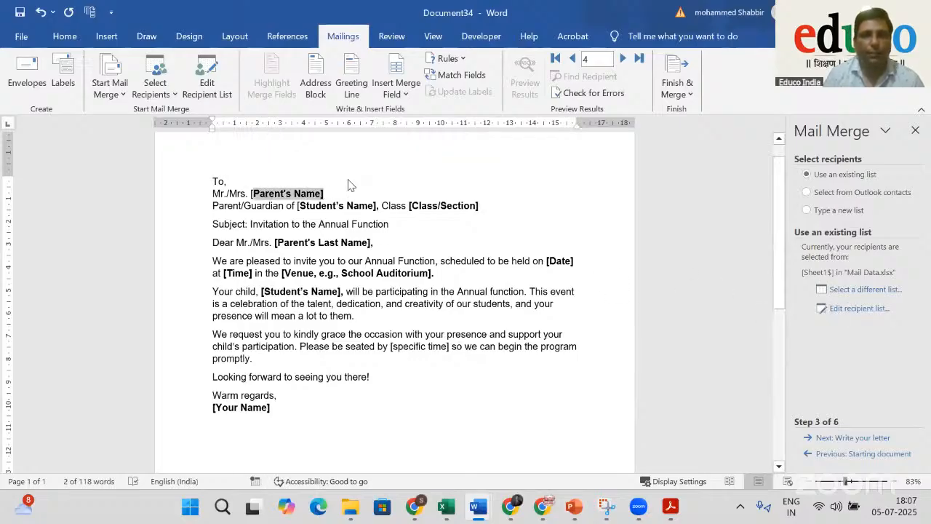
pyautogui.click(328, 193)
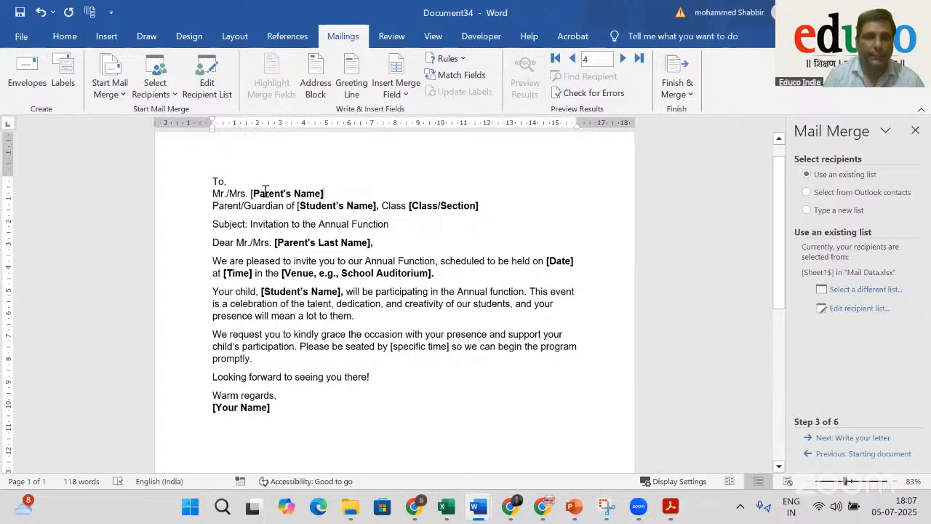
pyautogui.keyDown('shift'); pyautogui.click(254, 193); pyautogui.keyUp('shift')
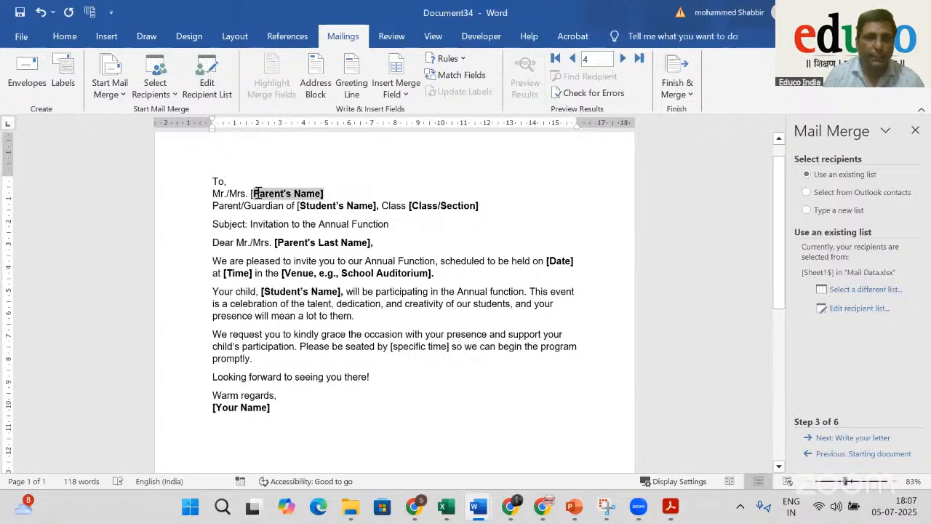
pyautogui.click(394, 99)
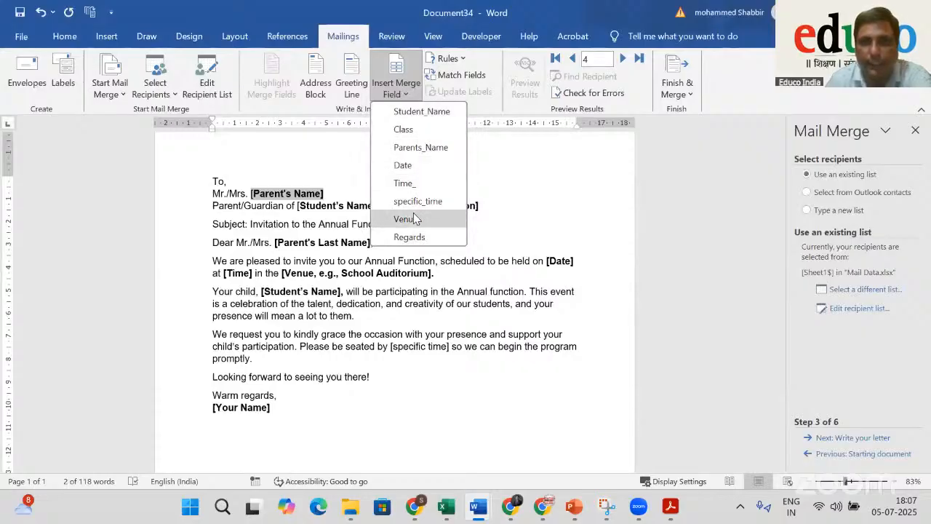
pyautogui.click(434, 148)
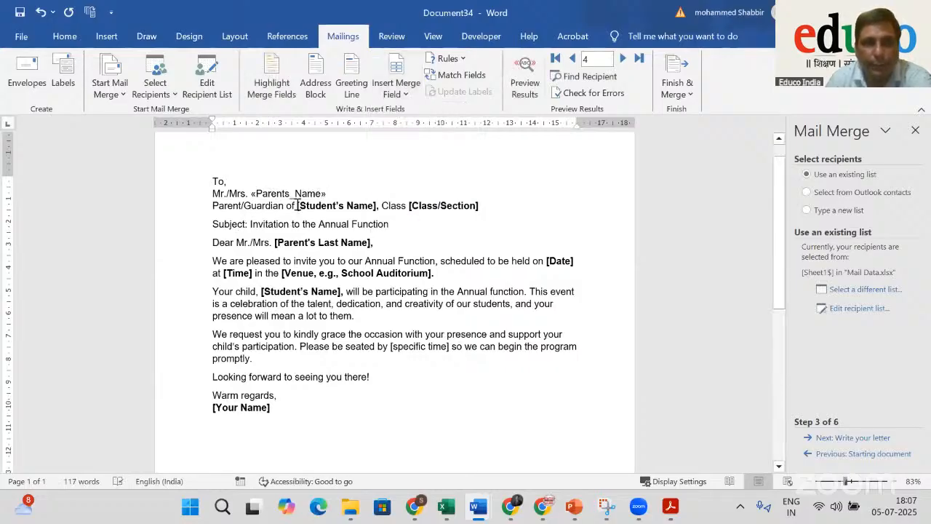
# Replace [Student's Name] and [Class/Section] in the Parent/Guardian line with the Student_Name and Class merge fields
pyautogui.moveTo(296, 205); pyautogui.dragTo(380, 205)
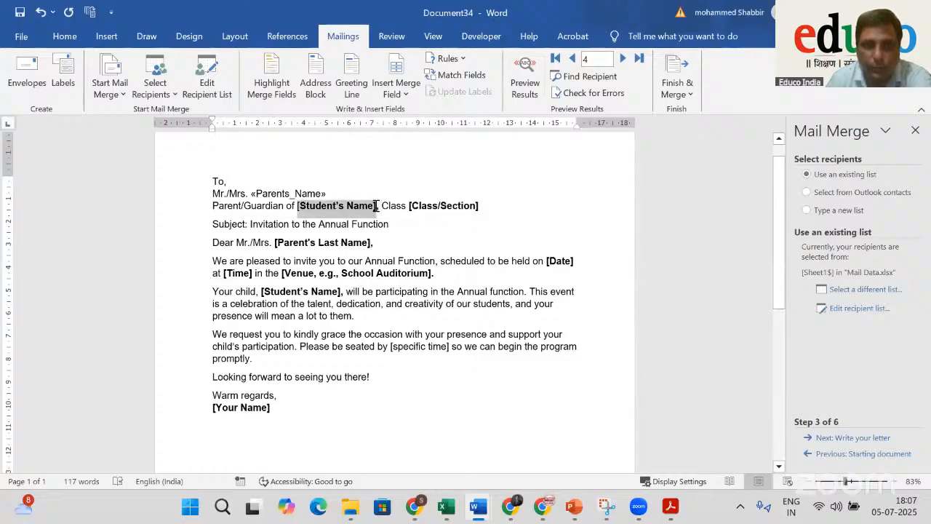
pyautogui.click(408, 96)
pyautogui.click(423, 111)
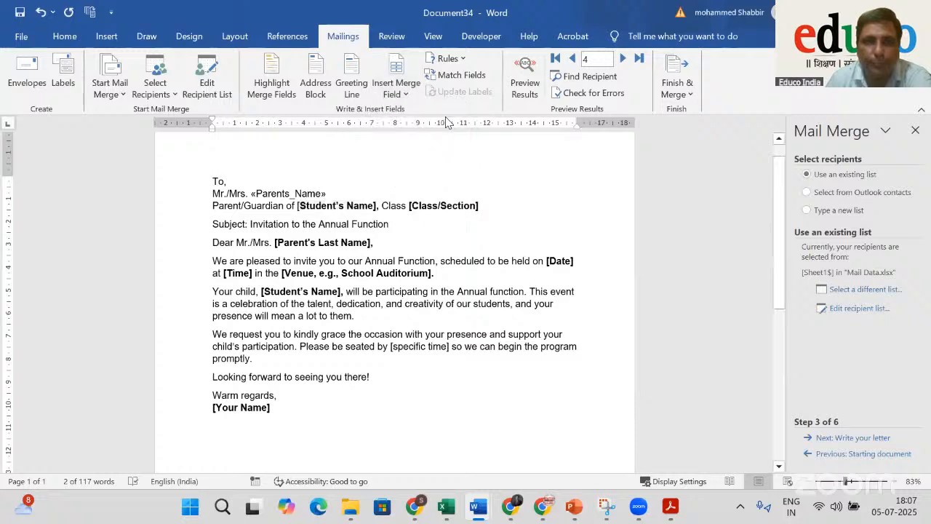
pyautogui.click(406, 206)
pyautogui.moveTo(406, 206); pyautogui.dragTo(473, 205)
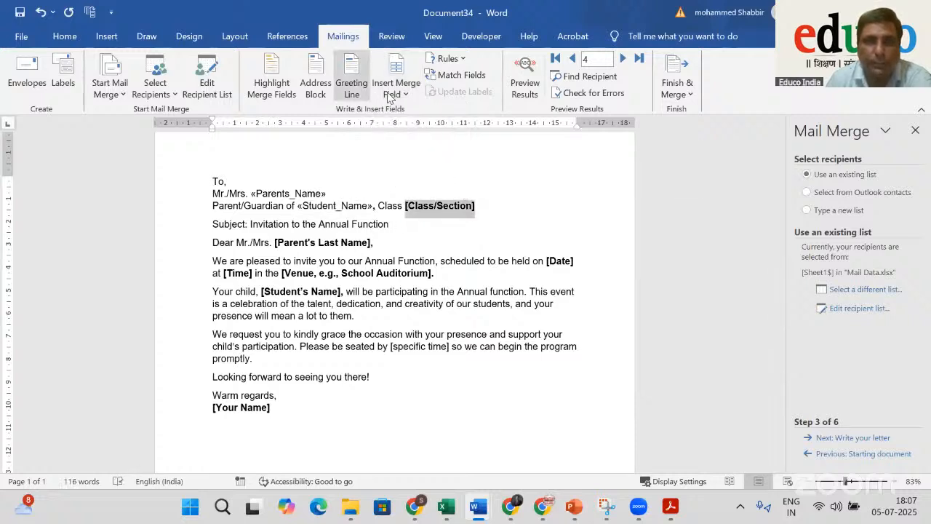
pyautogui.click(410, 92)
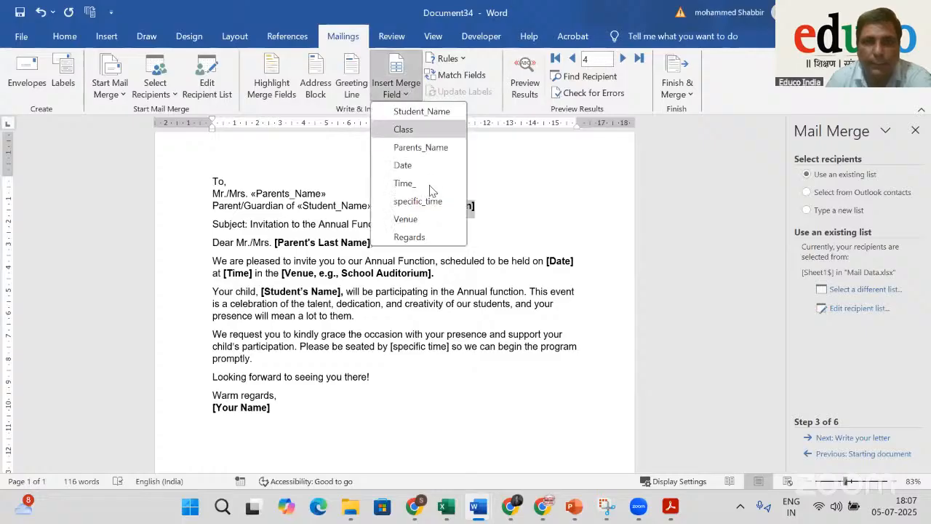
pyautogui.click(426, 130)
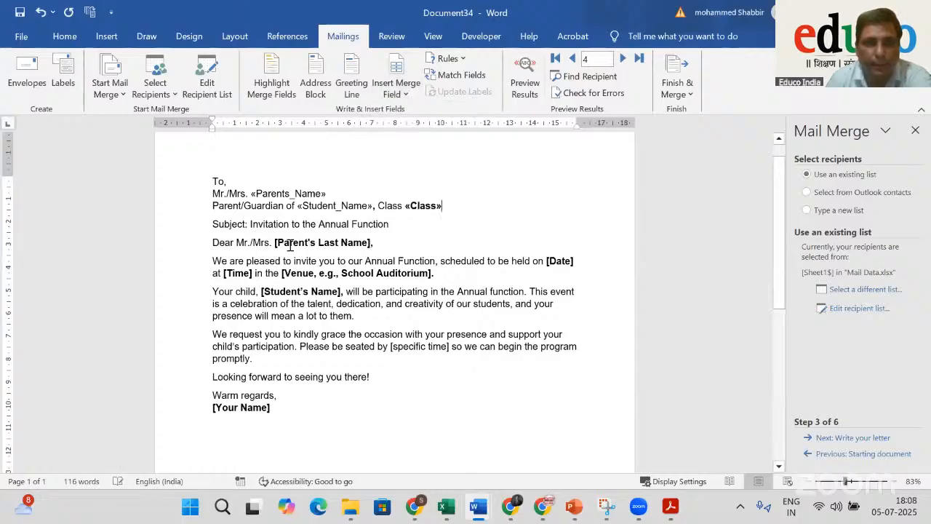
# Replace the [Parent's Last Name] placeholder and its comma in the salutation with the Parents_Name merge field
pyautogui.moveTo(275, 243); pyautogui.dragTo(365, 243)
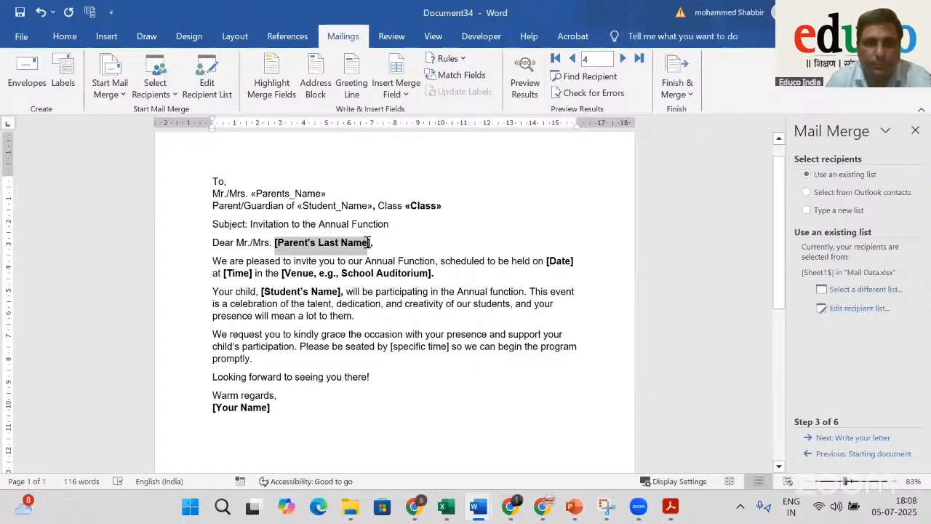
pyautogui.click(399, 89)
pyautogui.click(439, 149)
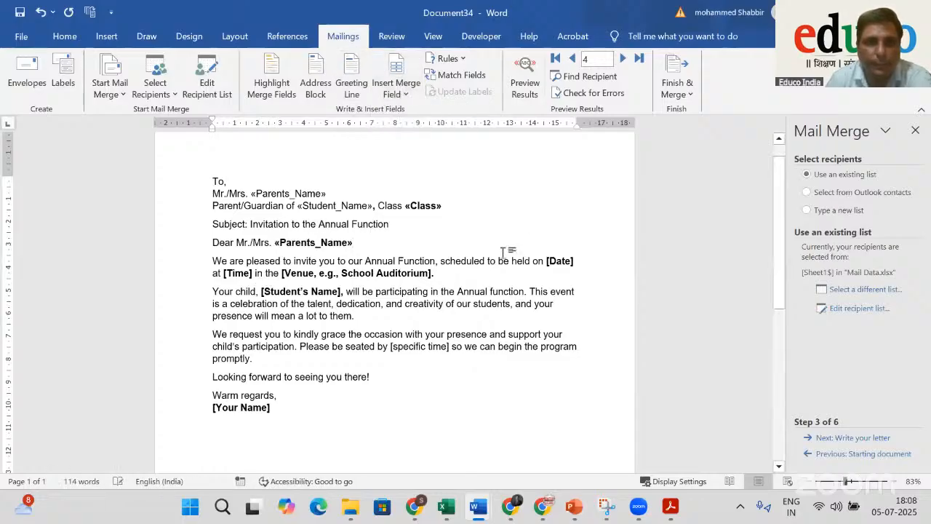
# Replace the [Date] and [Time] placeholders in the invitation paragraph with the Date and Time_ merge fields
pyautogui.moveTo(547, 261); pyautogui.dragTo(572, 264)
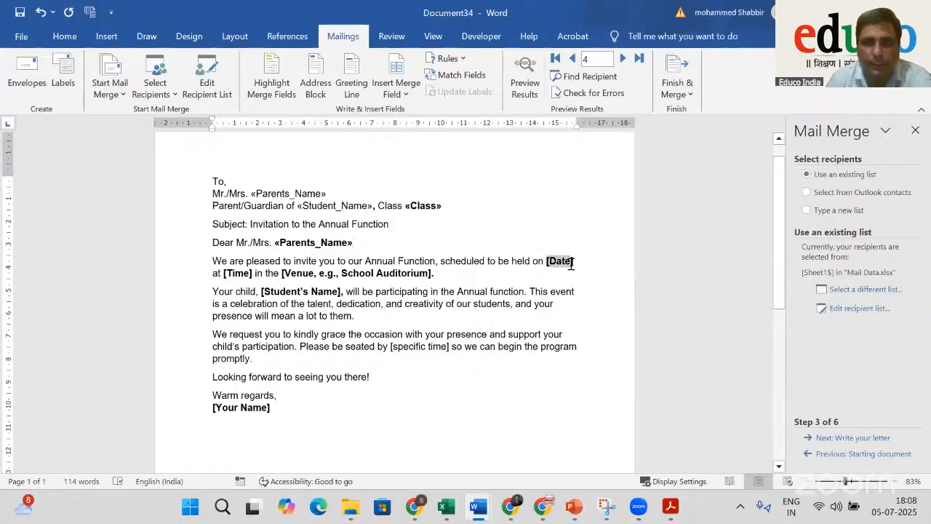
pyautogui.click(396, 83)
pyautogui.click(418, 165)
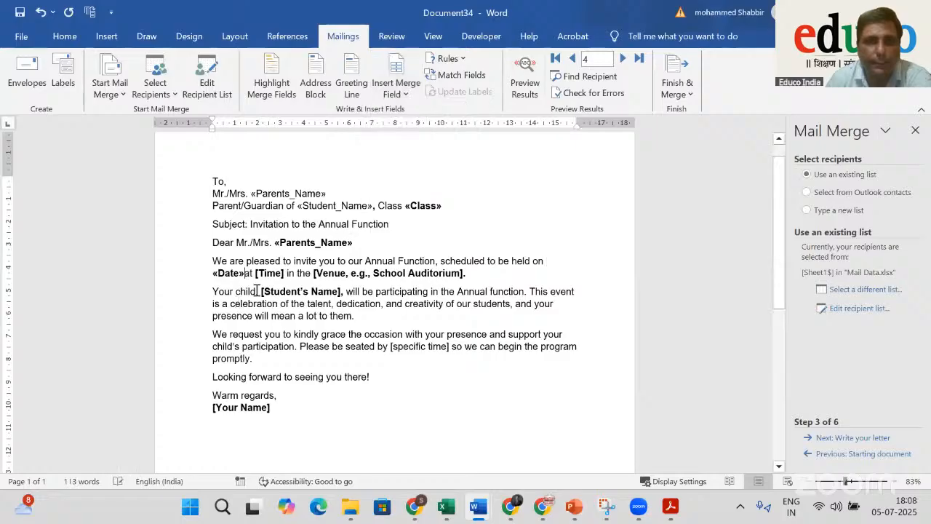
pyautogui.moveTo(256, 273); pyautogui.dragTo(280, 273)
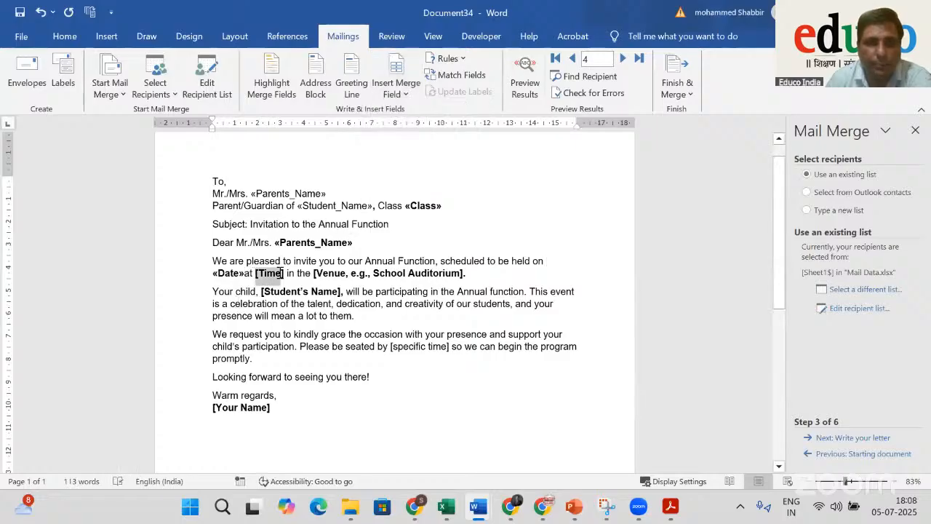
pyautogui.click(397, 84)
pyautogui.click(405, 183)
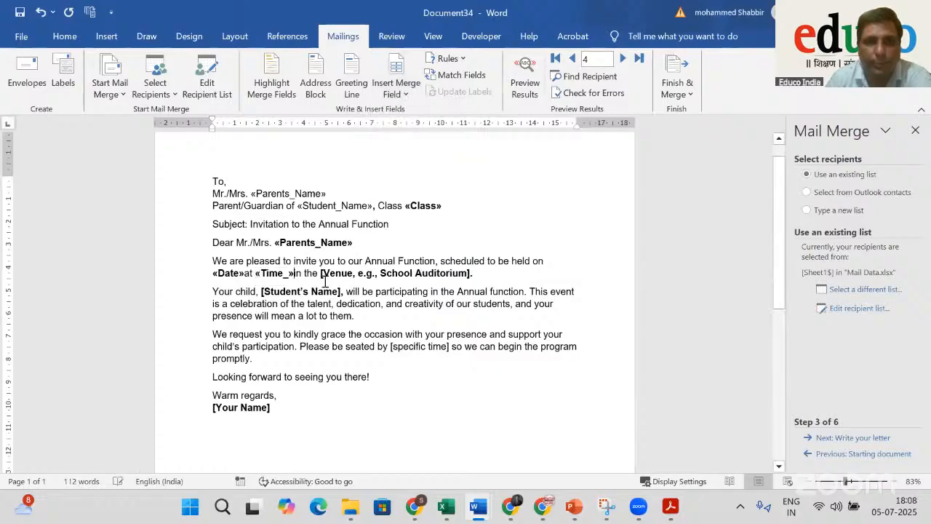
# Replace the [Venue, e.g., School Auditorium] placeholder with the Venue field and the [Student's Name] after "Your child" with Student_Name
pyautogui.moveTo(336, 272); pyautogui.dragTo(447, 272)
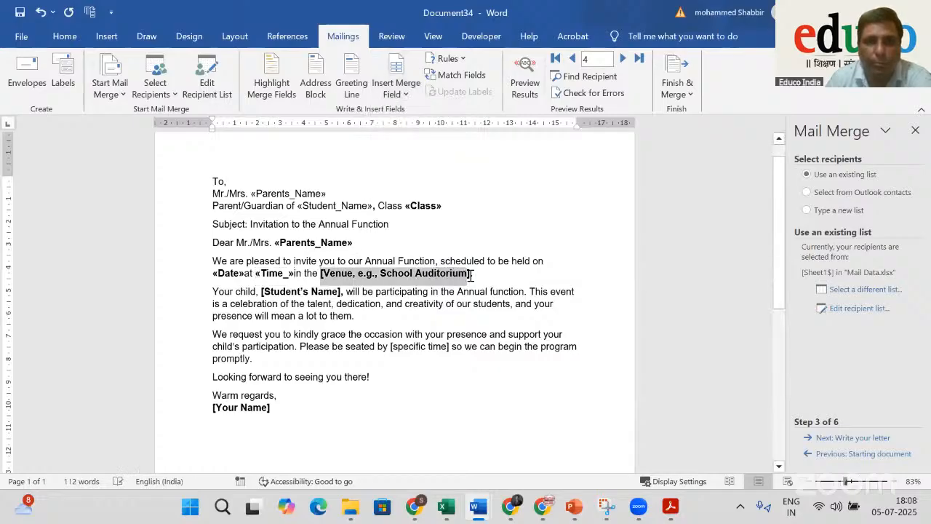
pyautogui.click(397, 88)
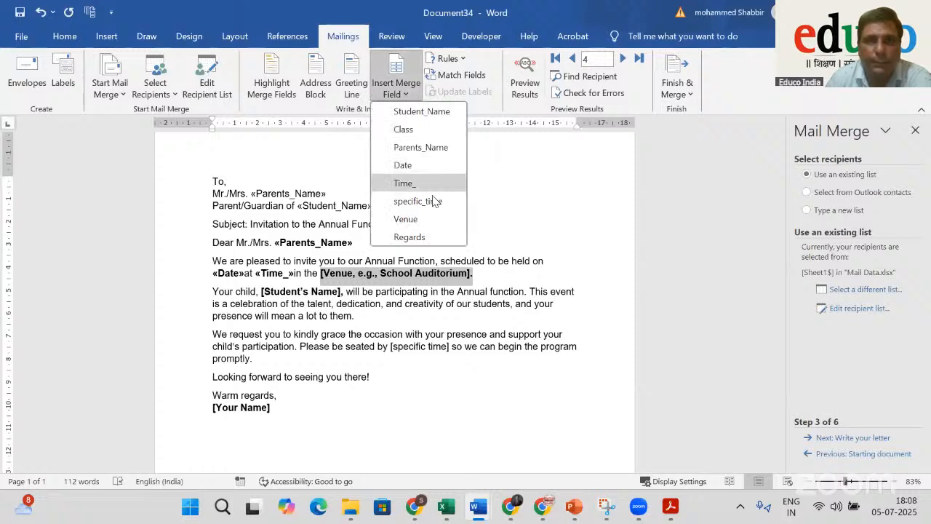
pyautogui.click(419, 218)
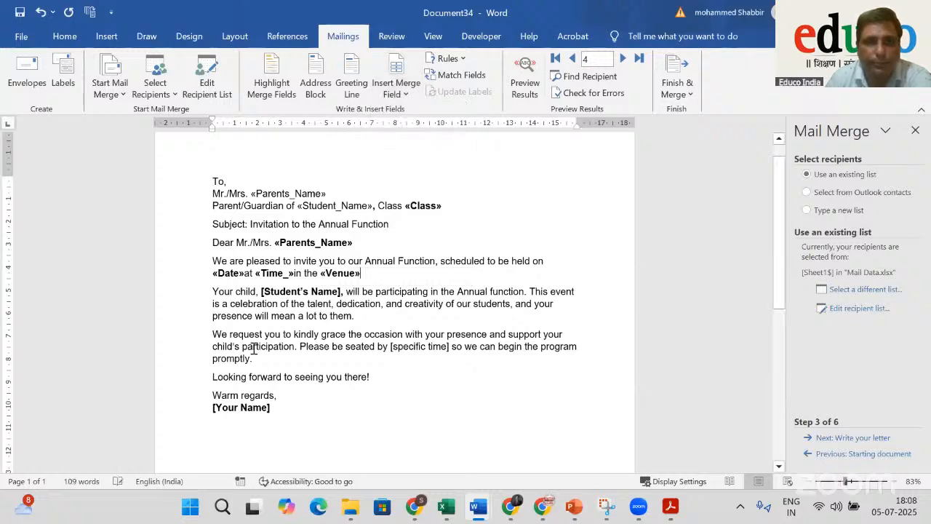
pyautogui.moveTo(262, 292); pyautogui.dragTo(342, 293)
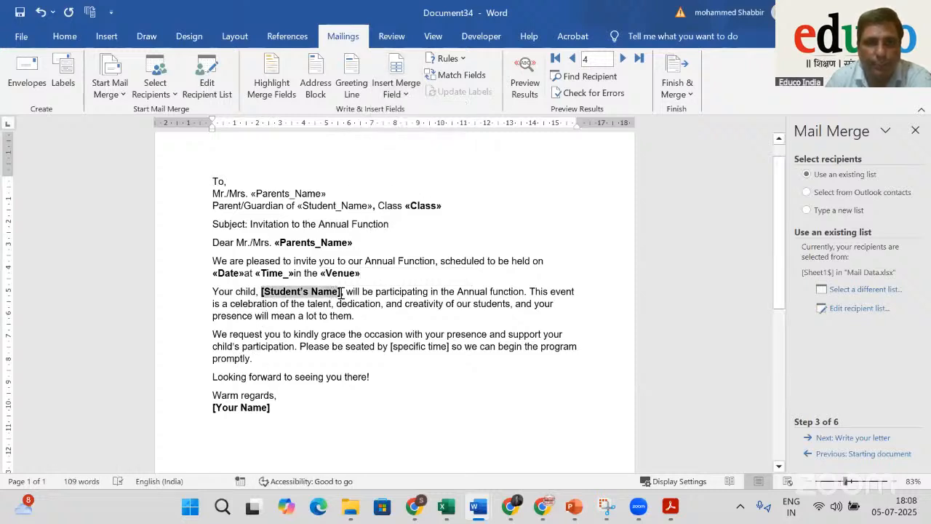
pyautogui.click(397, 91)
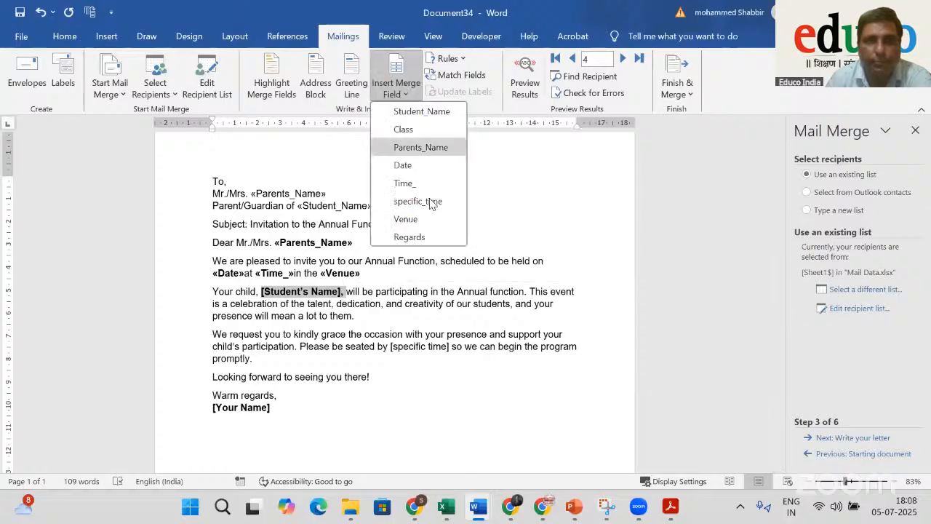
pyautogui.press('Return')
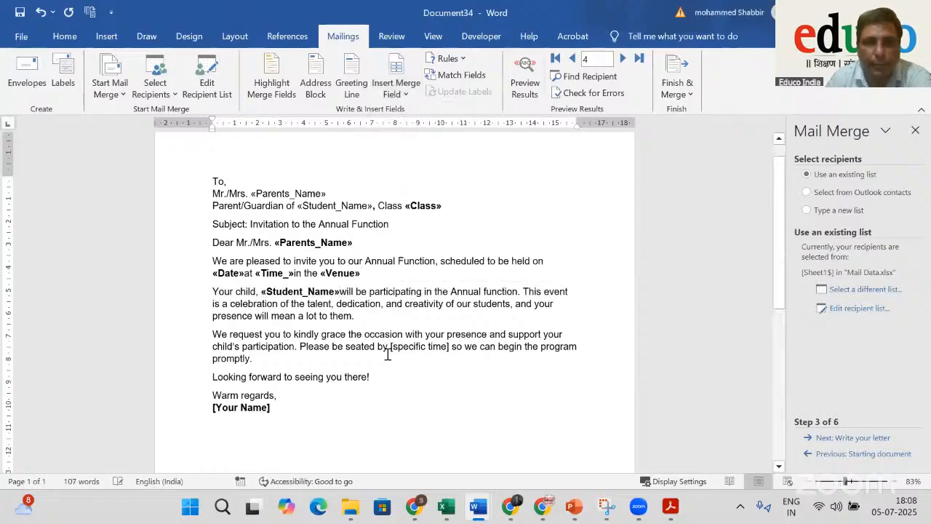
# Replace [specific time] with the specific_time merge field and [Your Name] under Warm regards with the Regards field
pyautogui.moveTo(390, 346); pyautogui.dragTo(448, 346)
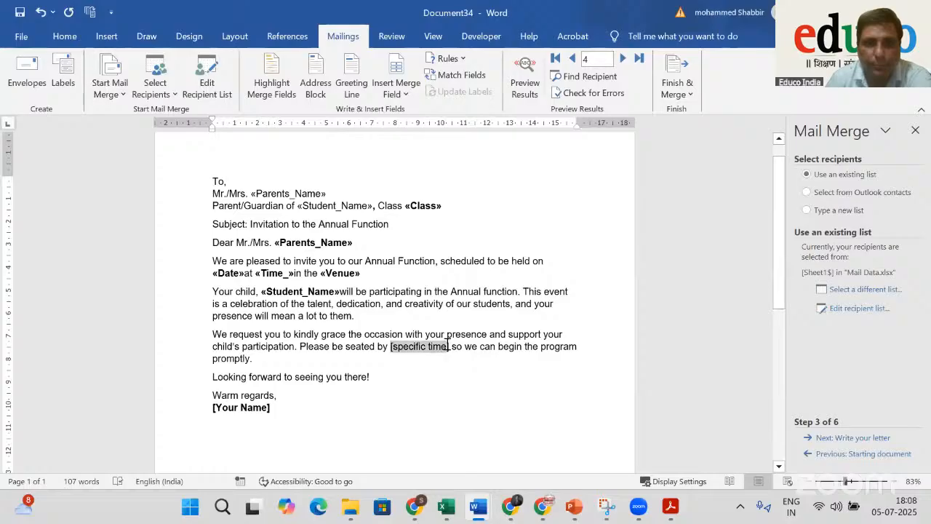
pyautogui.click(397, 93)
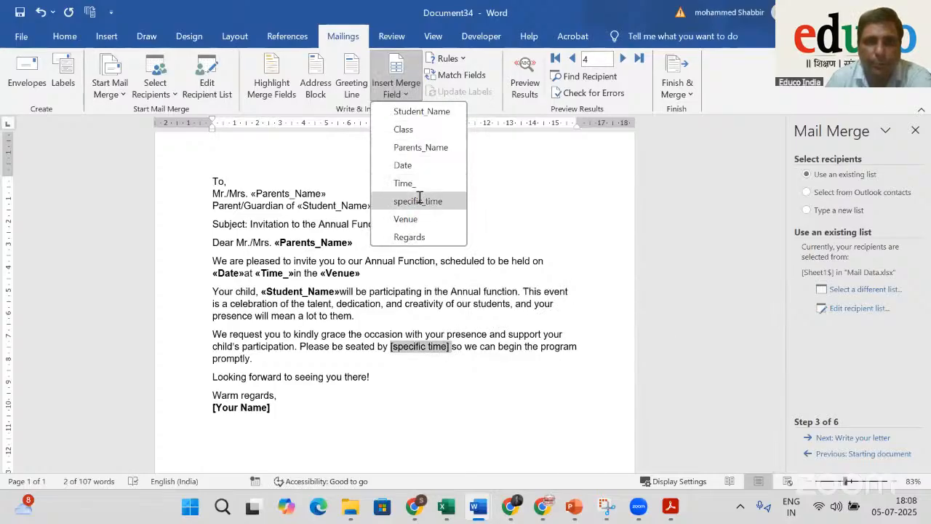
pyautogui.click(425, 200)
pyautogui.moveTo(266, 407); pyautogui.dragTo(225, 404)
pyautogui.click(280, 410)
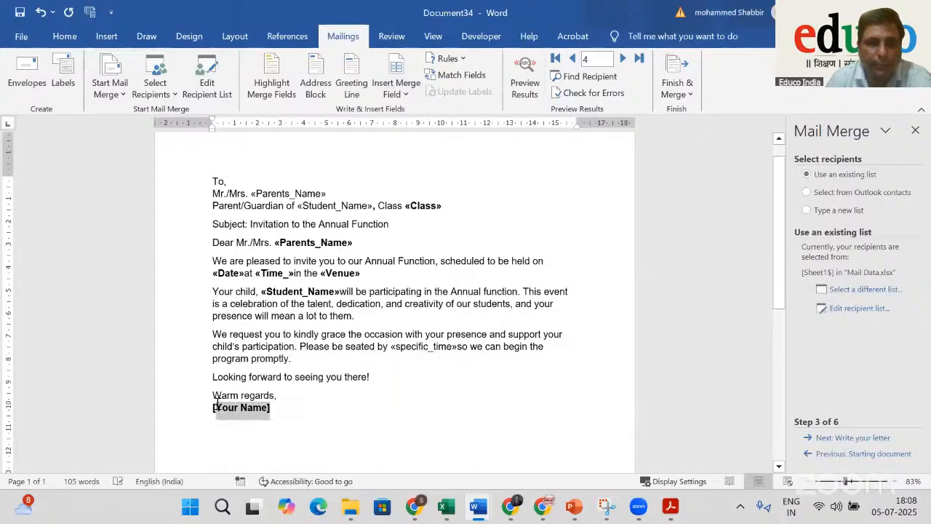
pyautogui.click(396, 86)
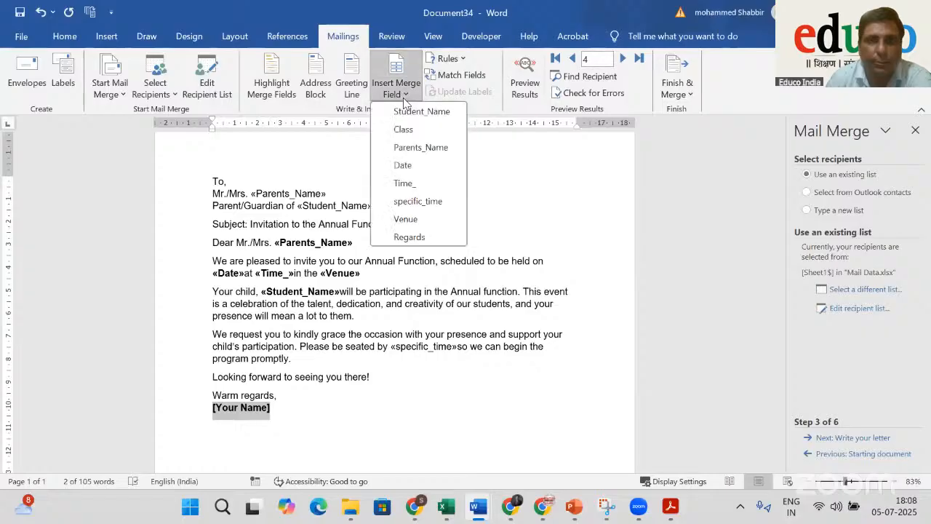
pyautogui.click(411, 237)
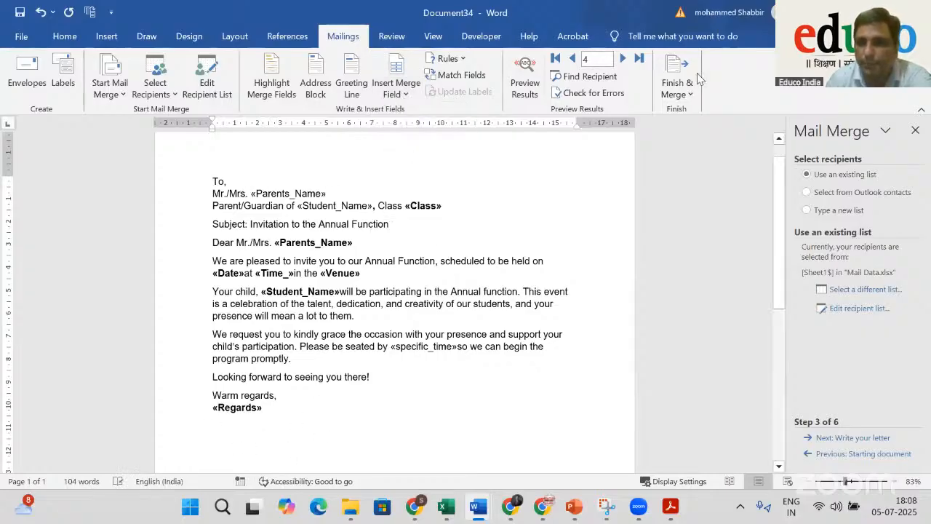
# Preview the merged letter, and insert a space after the Date and Time_ fields in the invitation paragraph
pyautogui.click(864, 440)
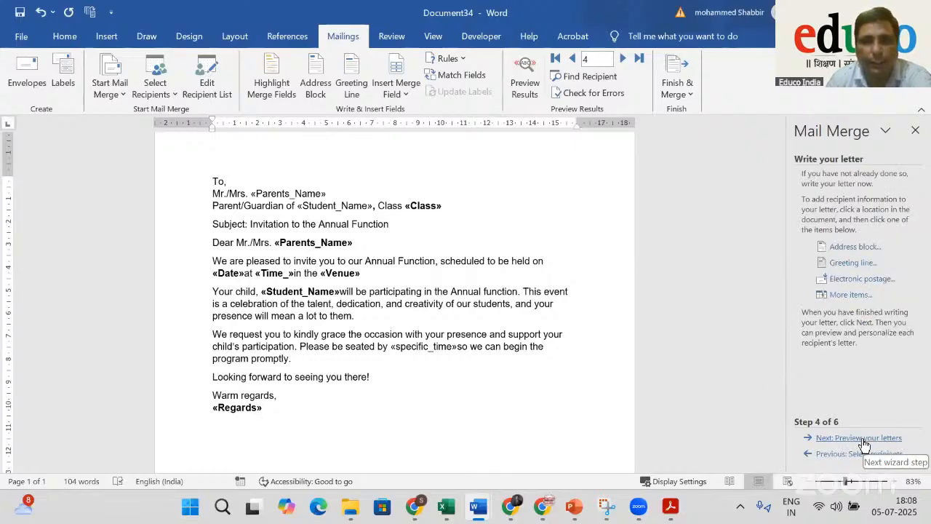
pyautogui.click(862, 439)
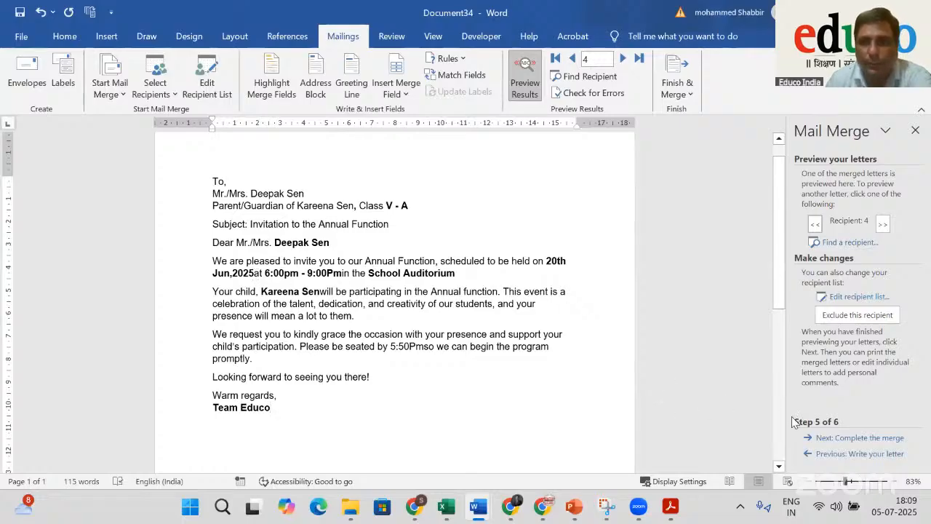
pyautogui.click(822, 454)
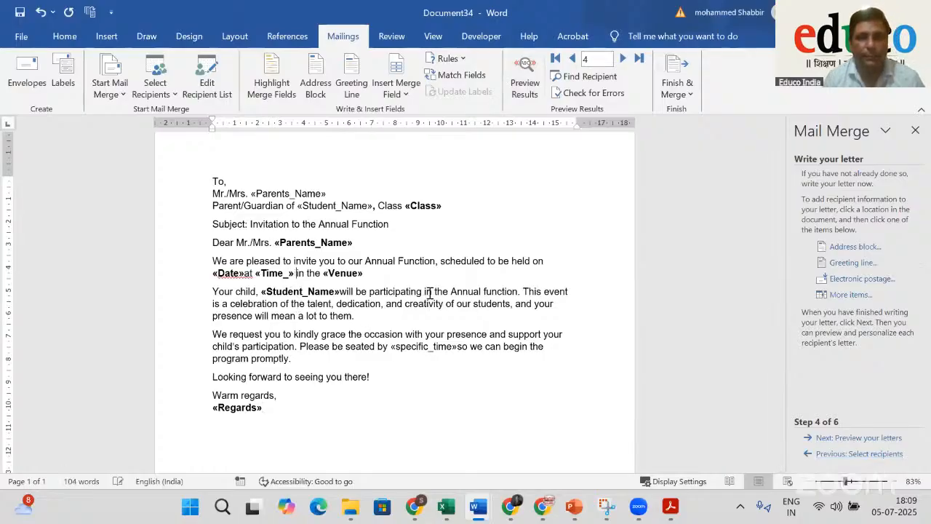
pyautogui.click(246, 273)
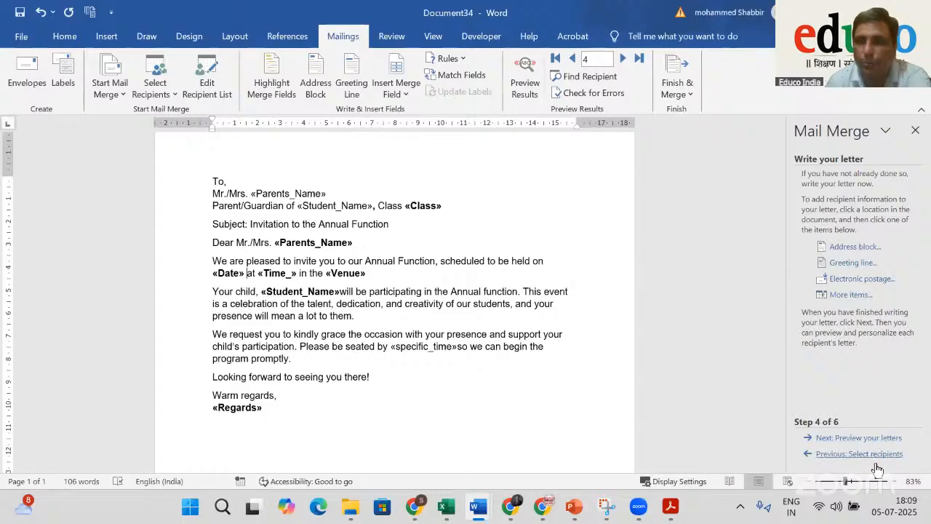
pyautogui.click(880, 438)
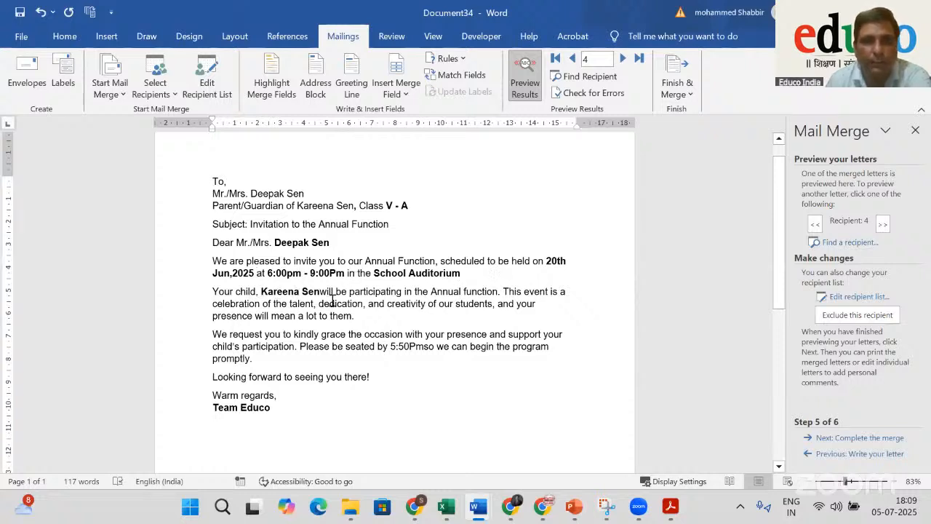
# Return to writing the letter, insert a space after the Student_Name field following "Your child", and preview the merged letter again
pyautogui.click(850, 453)
pyautogui.click(340, 292)
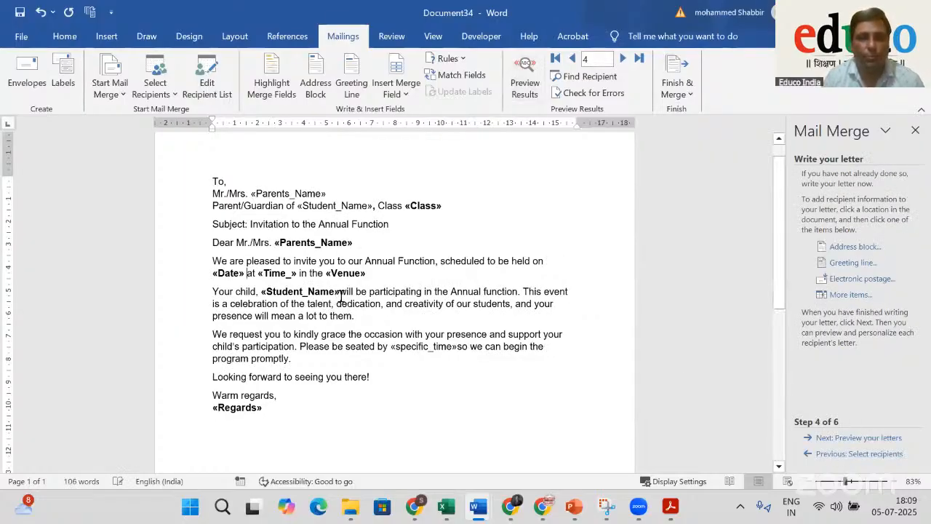
pyautogui.click(422, 369)
pyautogui.click(870, 437)
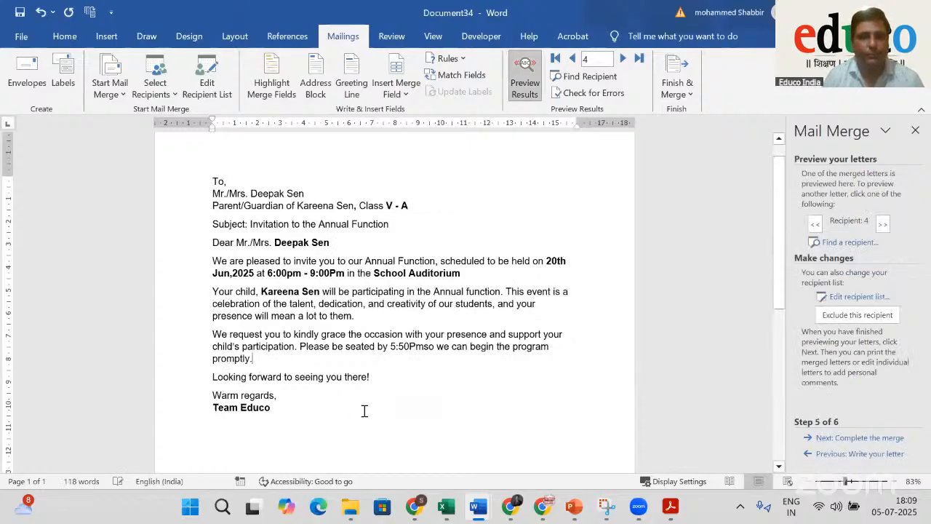
# Return to writing the letter, insert a space after the specific_time field, and preview the merged letter again
pyautogui.click(844, 457)
pyautogui.click(457, 347)
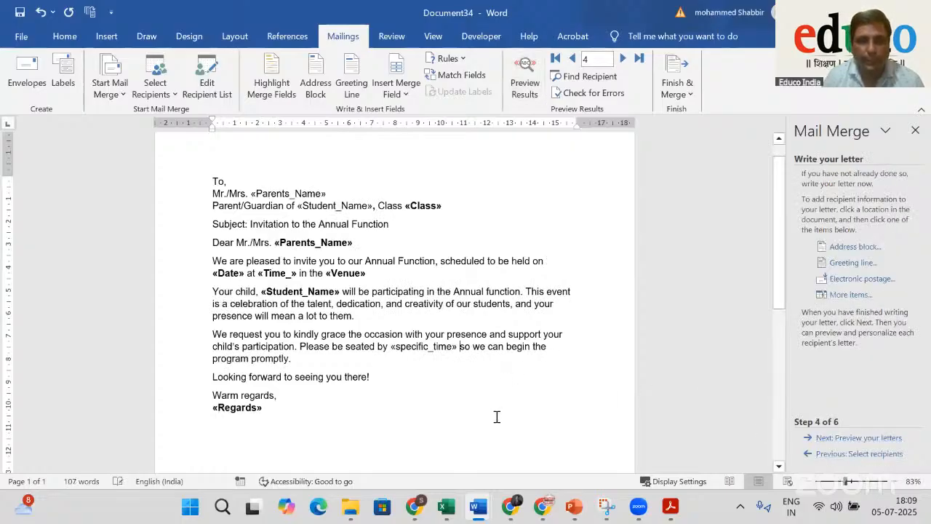
pyautogui.click(858, 437)
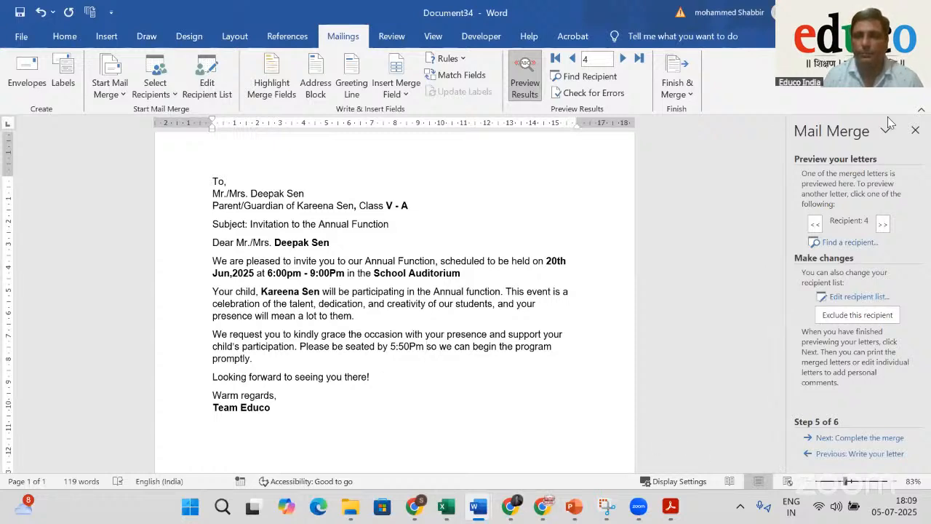
# Complete the mail merge and generate individual letters for all records in a new document
pyautogui.click(889, 438)
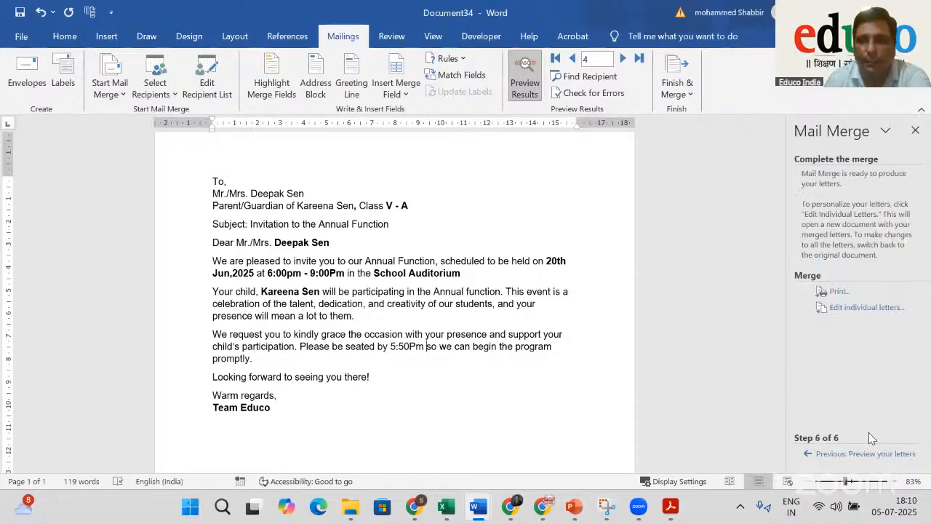
pyautogui.click(862, 309)
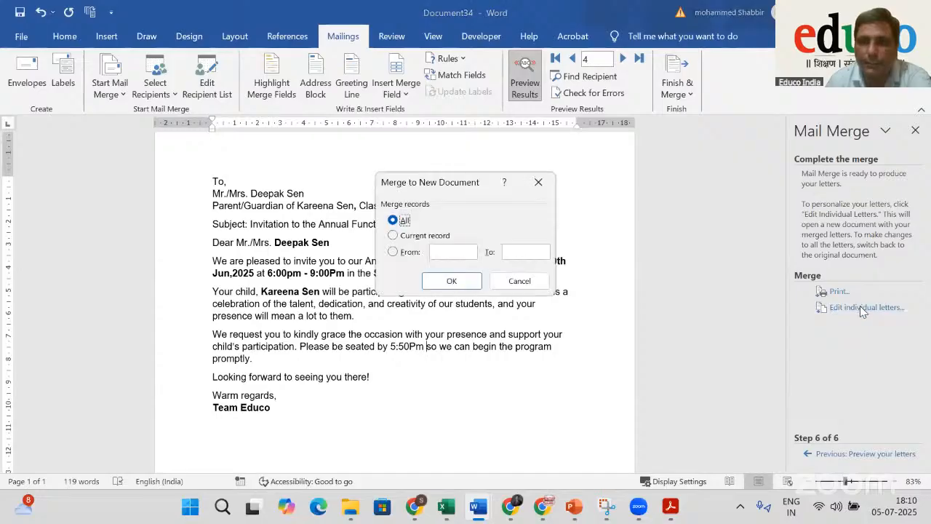
pyautogui.click(451, 281)
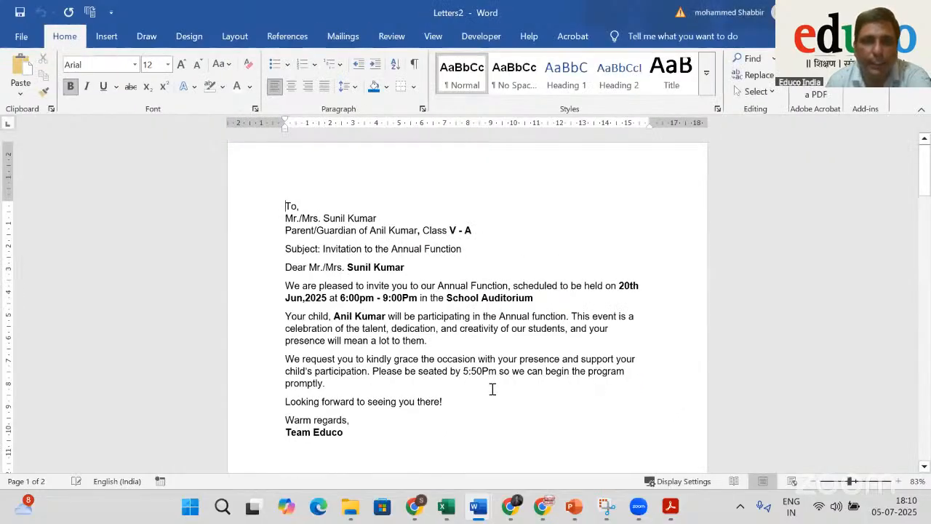
# Look through the merged letters document to check each recipient's invitation letter
pyautogui.scroll(-10, 487, 376)
pyautogui.scroll(-10, 487, 376)
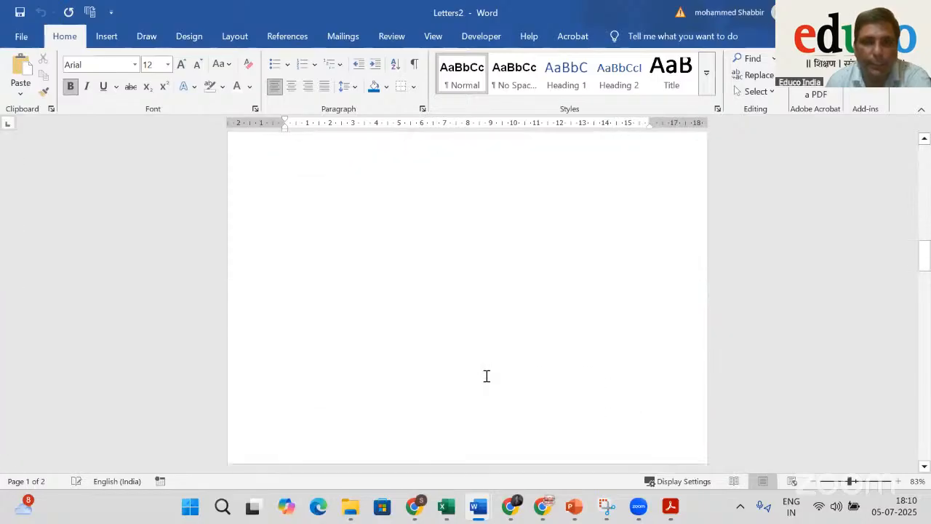
pyautogui.scroll(-5, 487, 375)
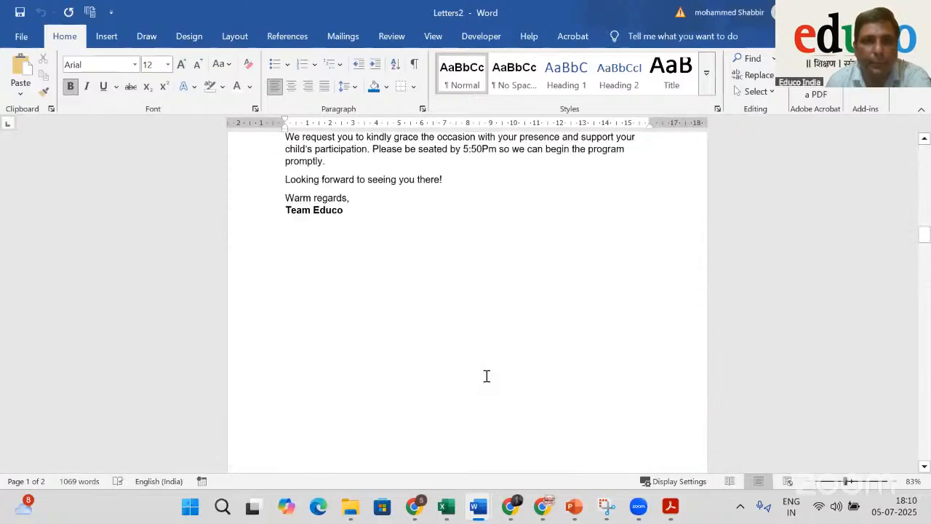
pyautogui.scroll(6, 487, 375)
pyautogui.scroll(-15, 513, 338)
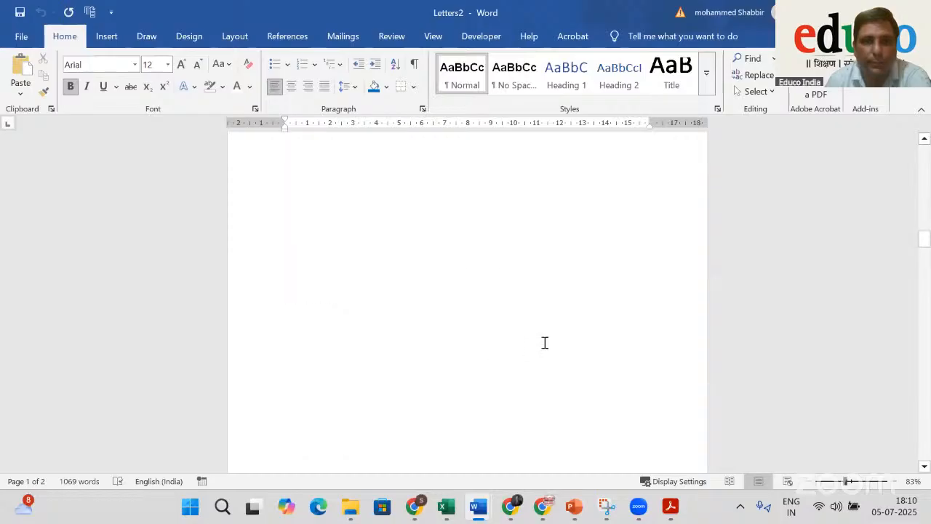
pyautogui.scroll(-5, 424, 332)
pyautogui.scroll(-20, 538, 358)
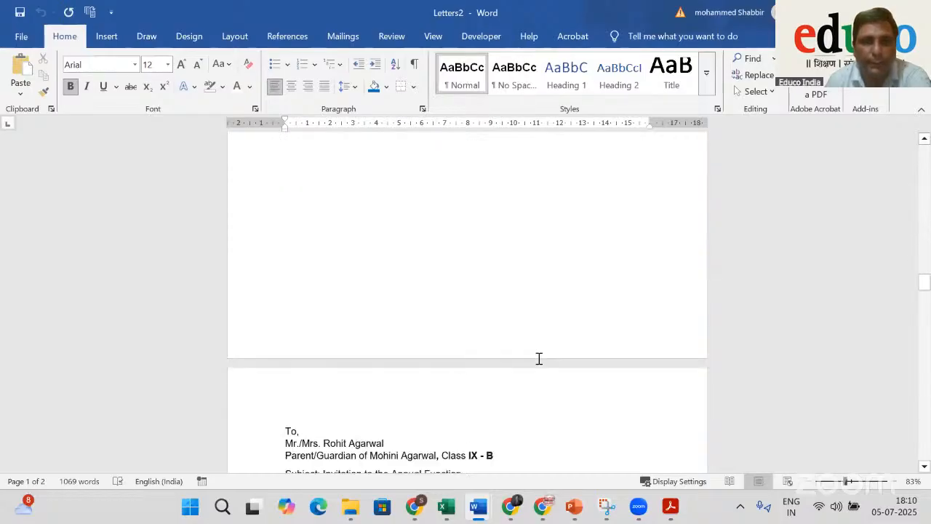
pyautogui.scroll(-12, 539, 358)
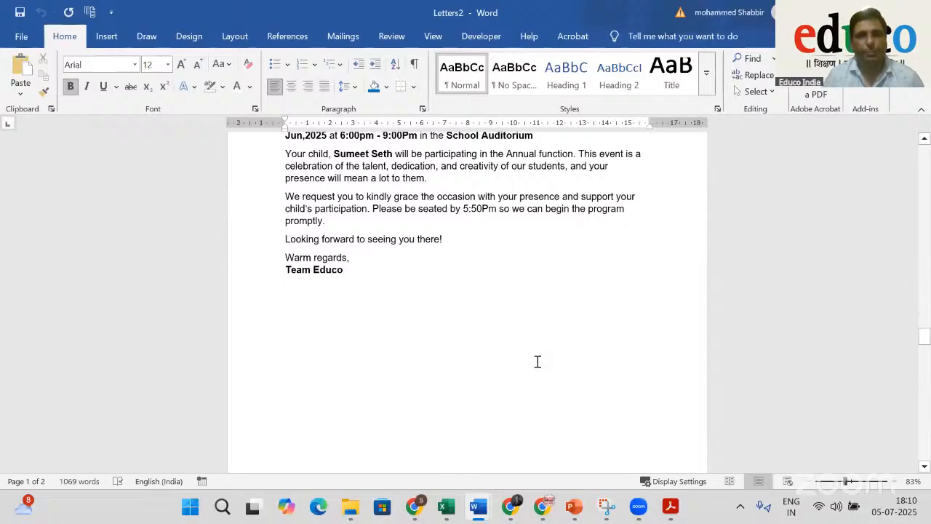
pyautogui.scroll(12, 482, 337)
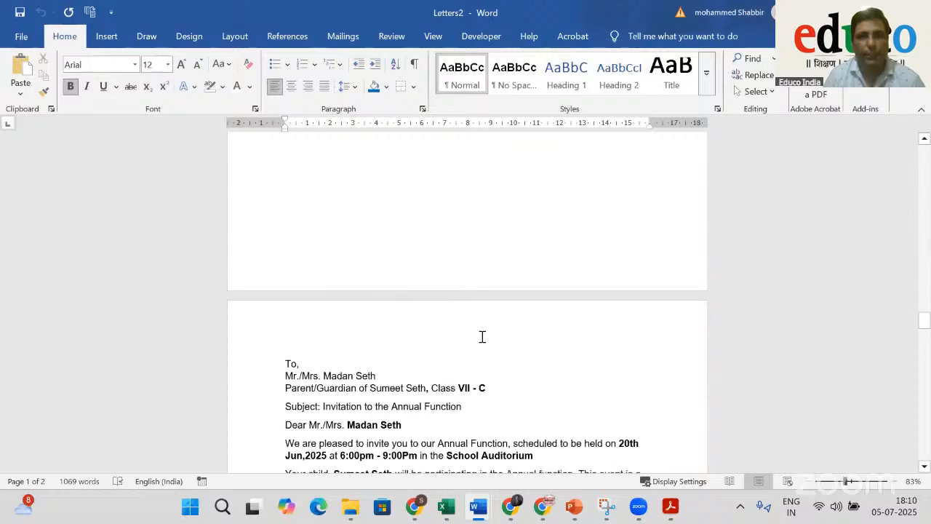
pyautogui.scroll(15, 482, 337)
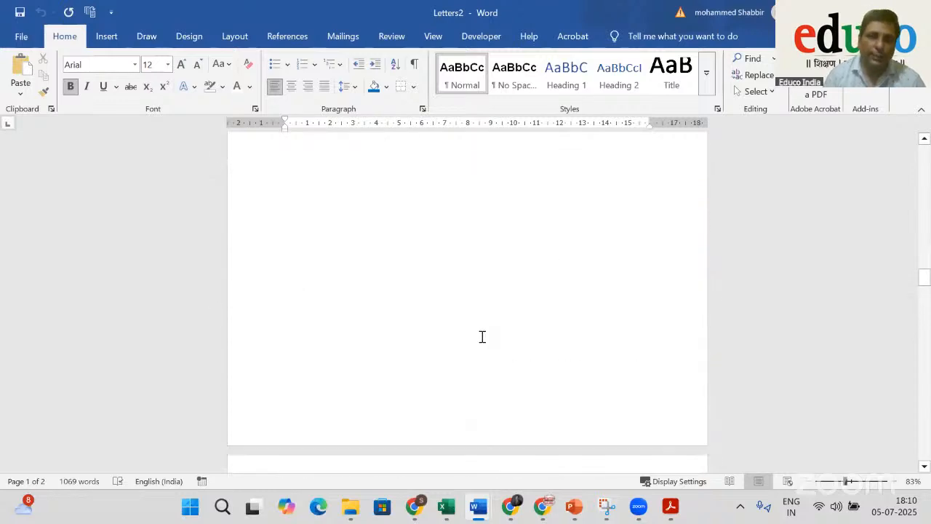
pyautogui.scroll(10, 482, 336)
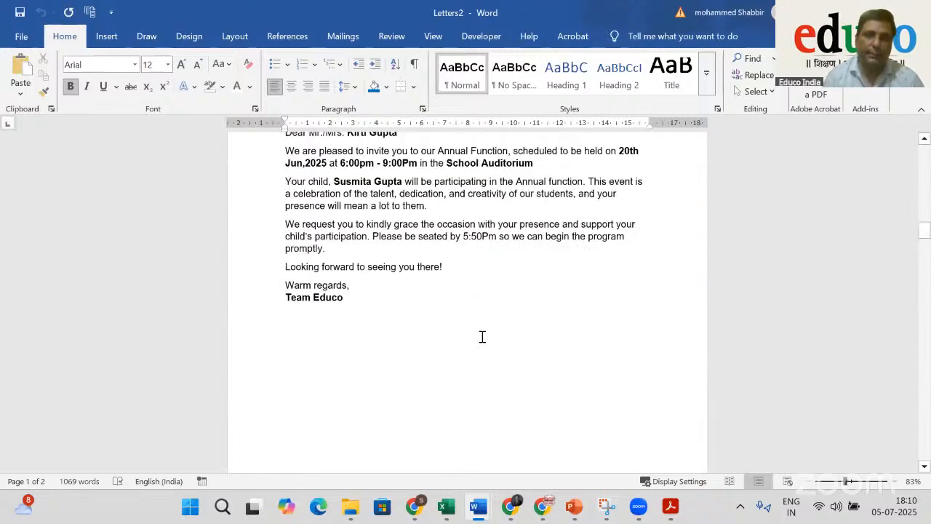
pyautogui.scroll(15, 473, 340)
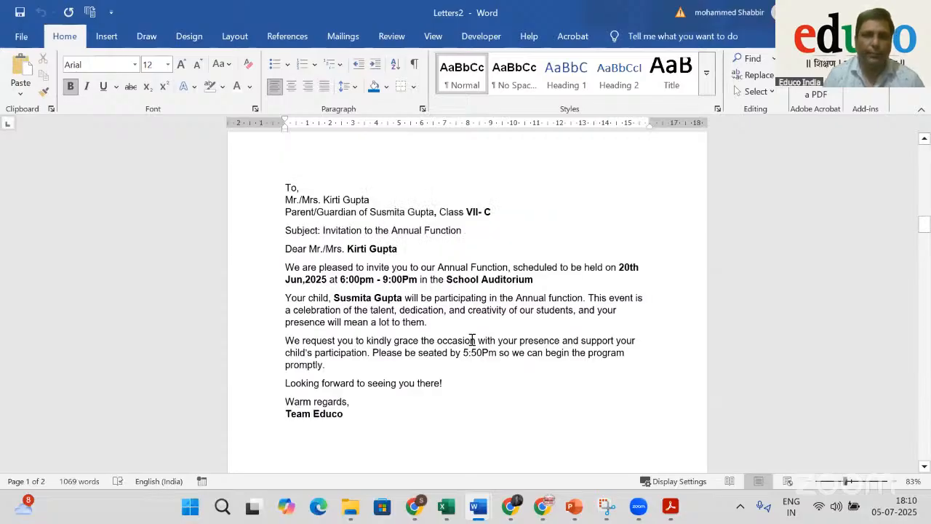
pyautogui.scroll(15, 472, 340)
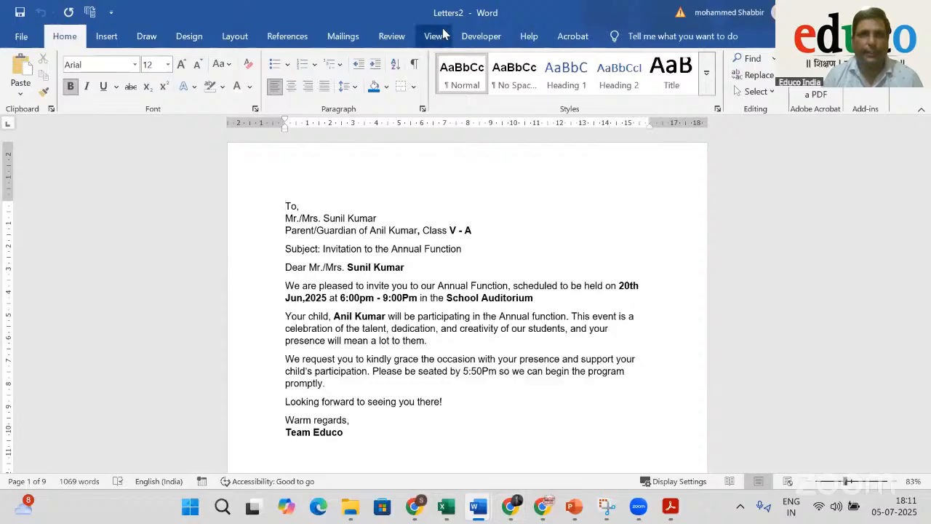
# Encrypt the merged letters document with a password, entering and re-entering the document password
pyautogui.click(22, 38)
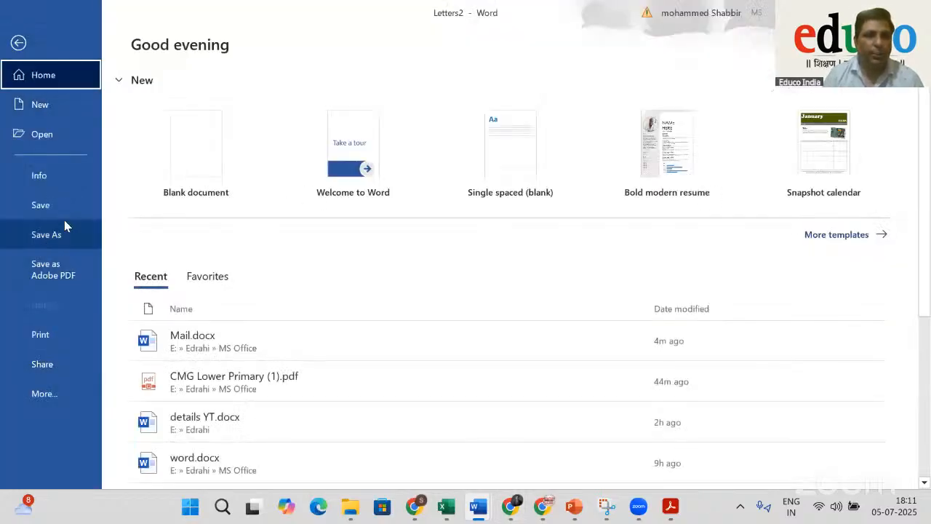
pyautogui.click(38, 175)
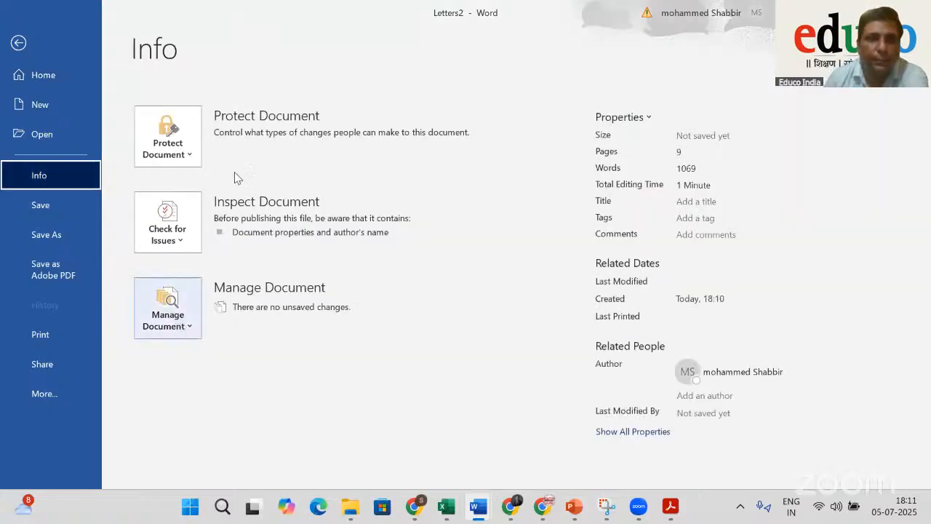
pyautogui.click(192, 157)
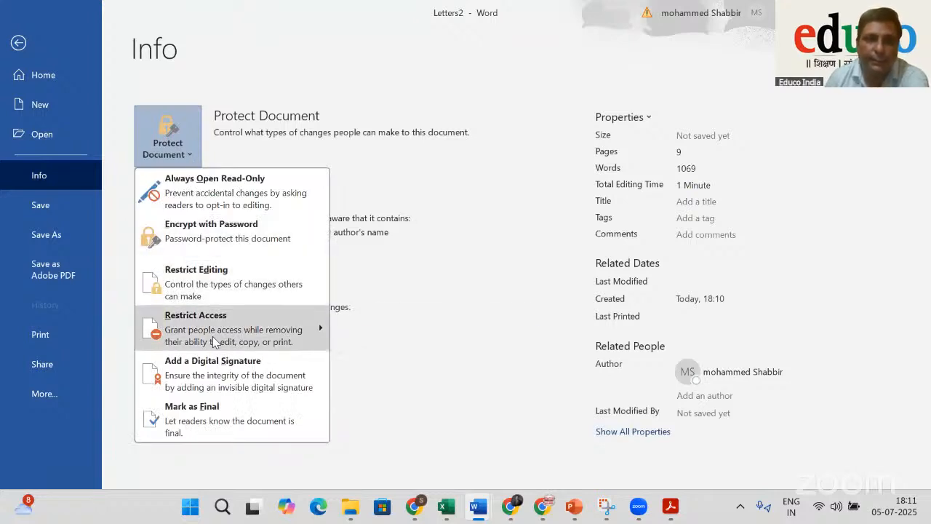
pyautogui.moveTo(215, 343)
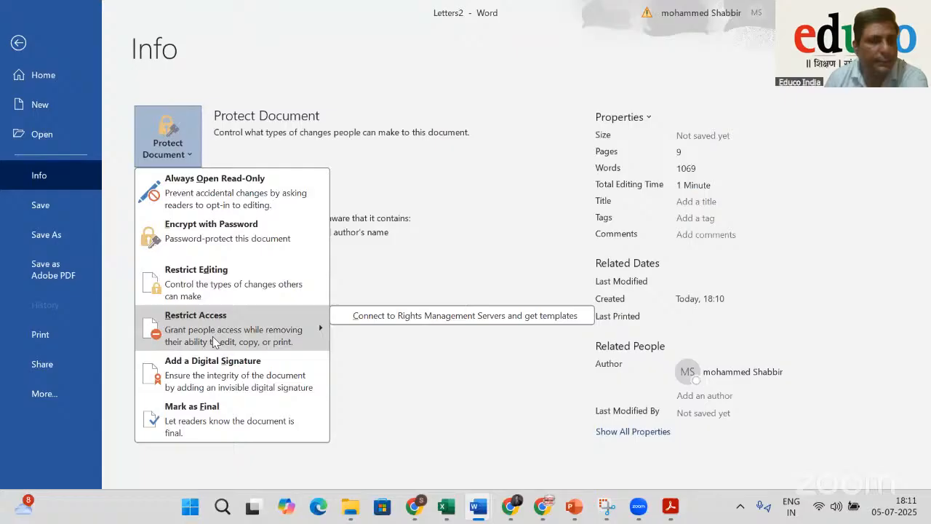
pyautogui.click(226, 240)
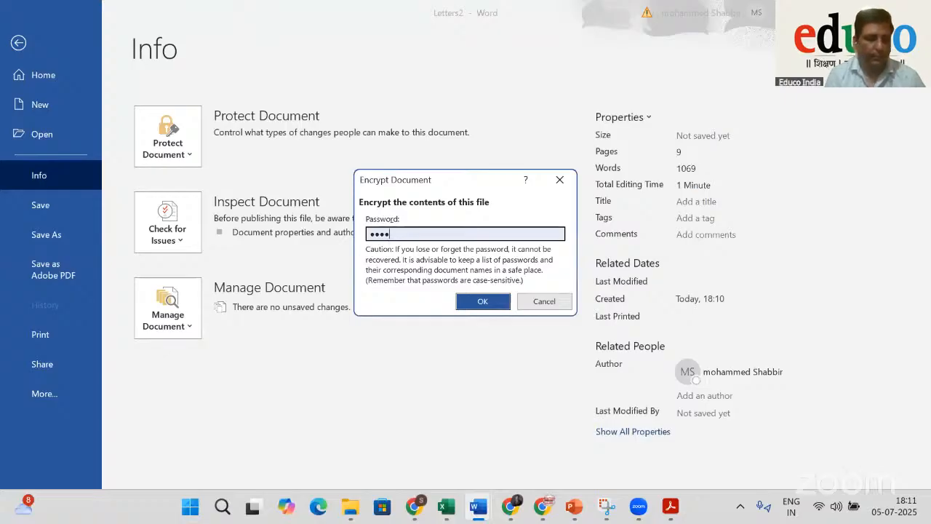
pyautogui.write('●●●●●●●●')
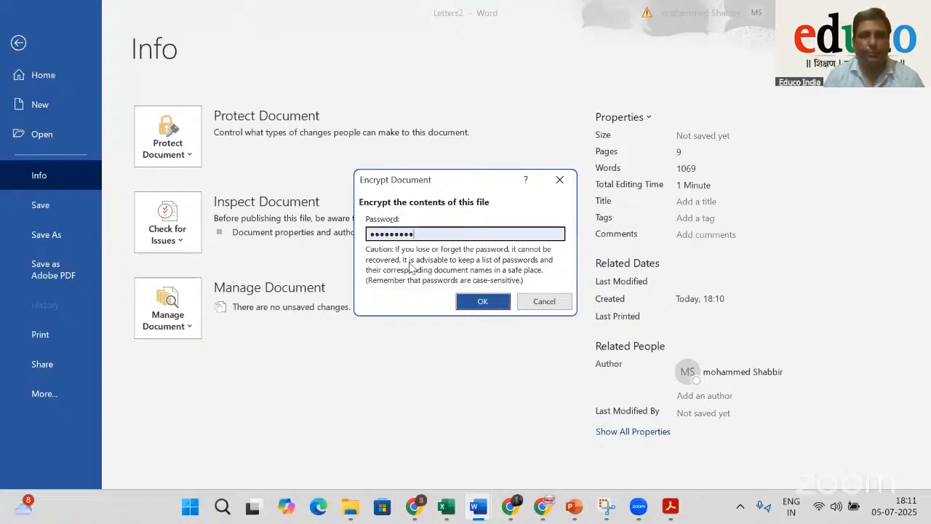
pyautogui.click(483, 301)
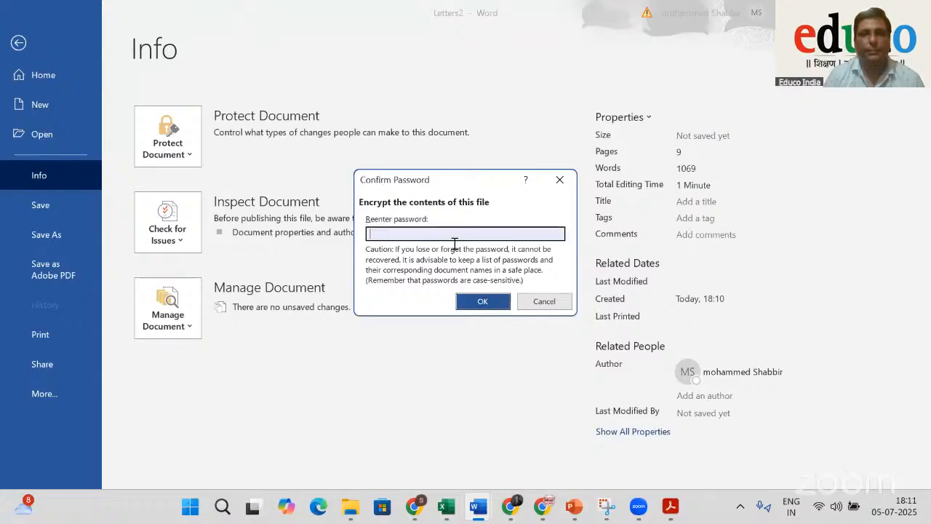
pyautogui.write('●')
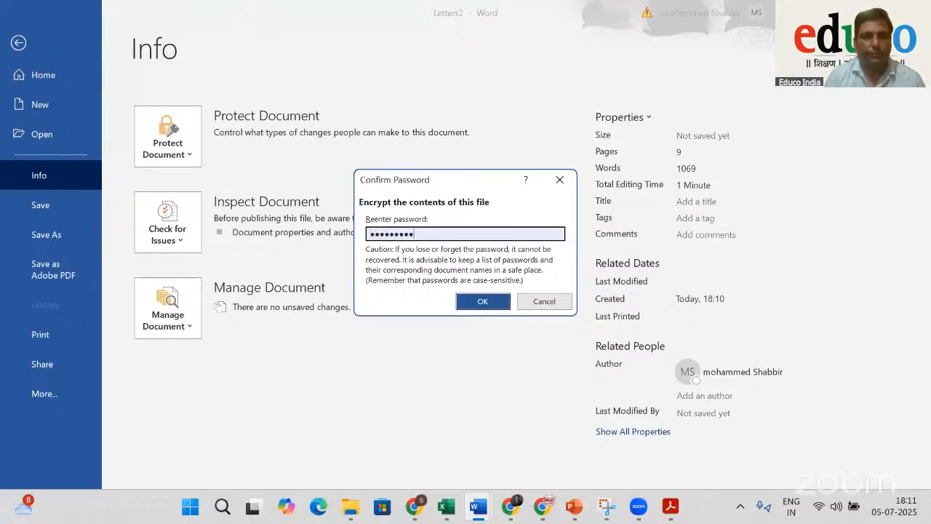
pyautogui.click(480, 300)
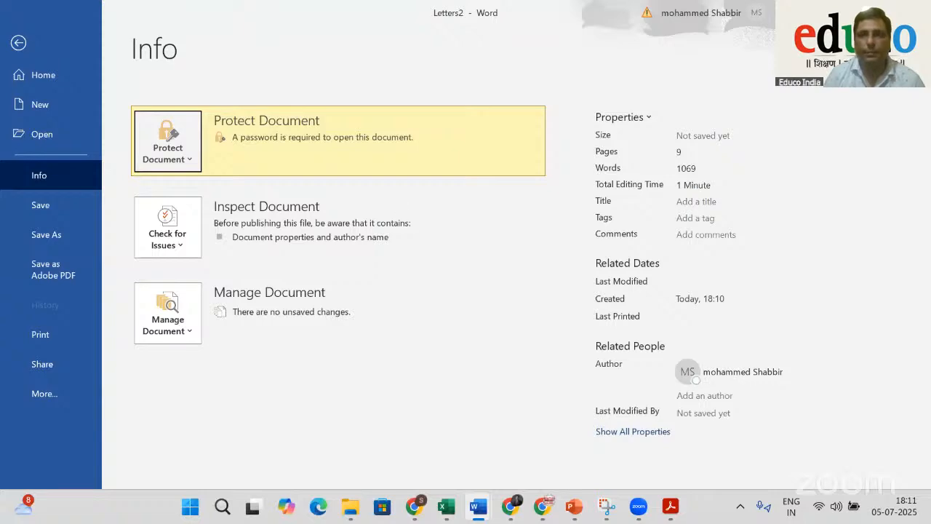
# Save the merged letters as To.docx in the Edrahi folder on drive E and close the document
pyautogui.click(18, 43)
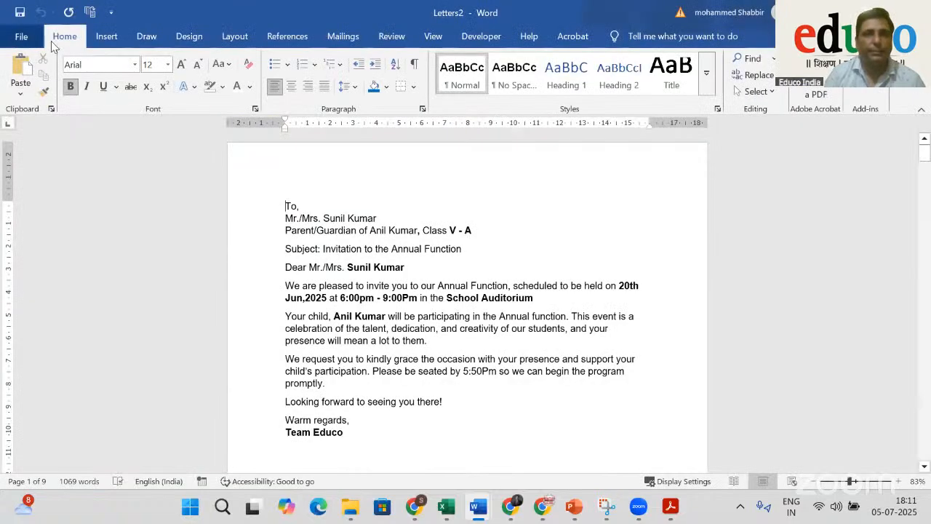
pyautogui.hotkey('ctrl', 's')
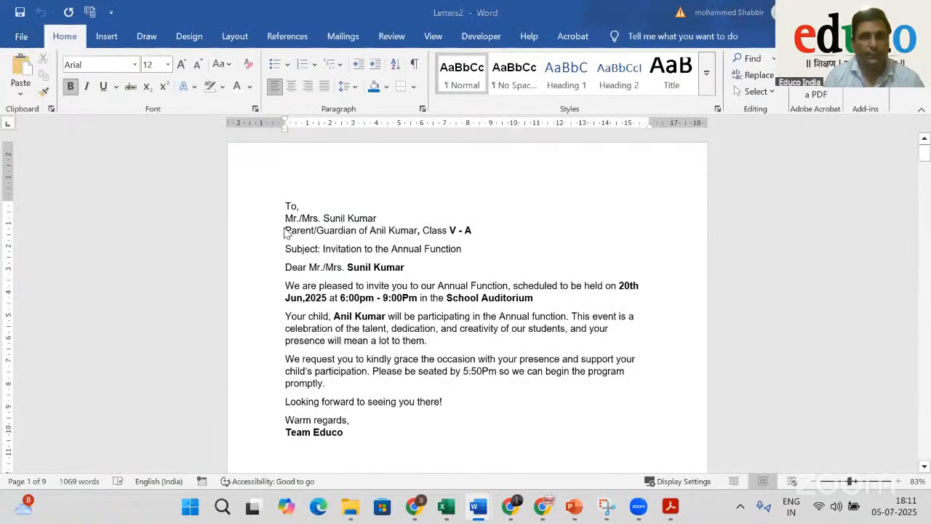
pyautogui.click(456, 286)
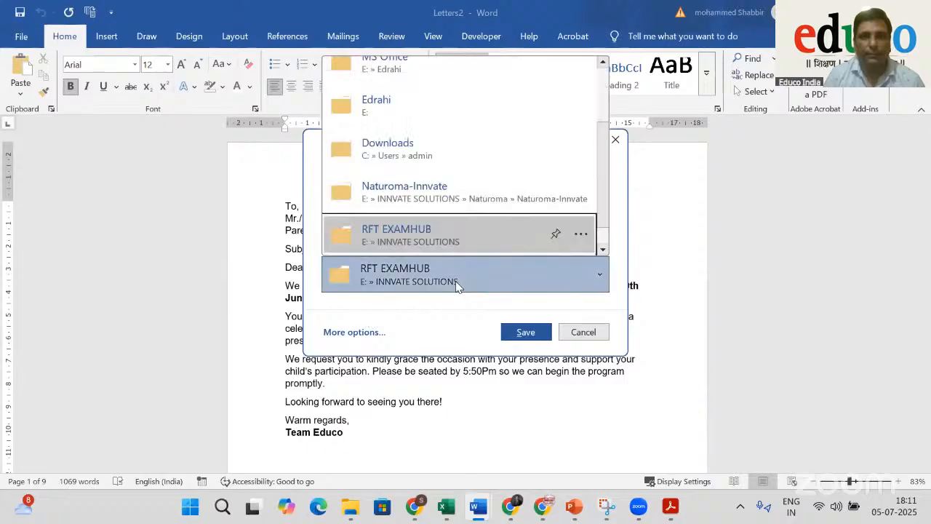
pyautogui.scroll(3, 437, 248)
pyautogui.click(410, 213)
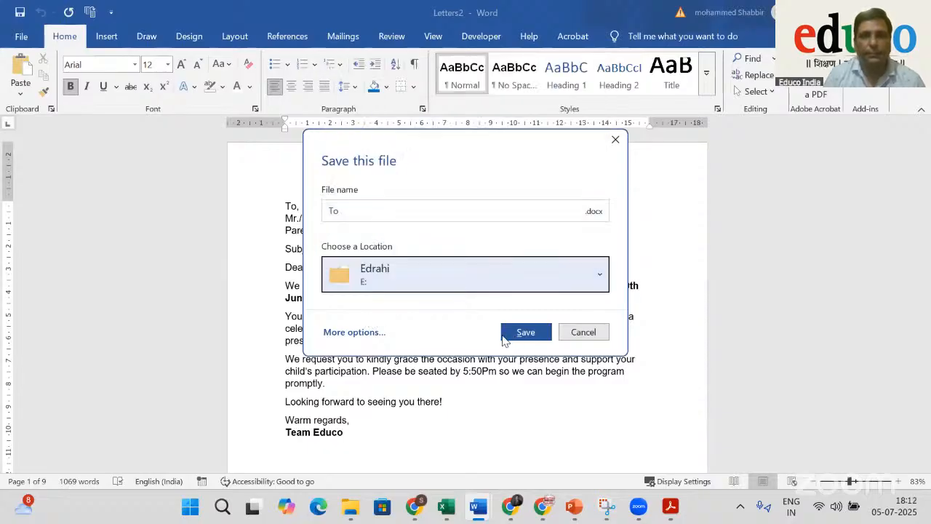
pyautogui.click(523, 332)
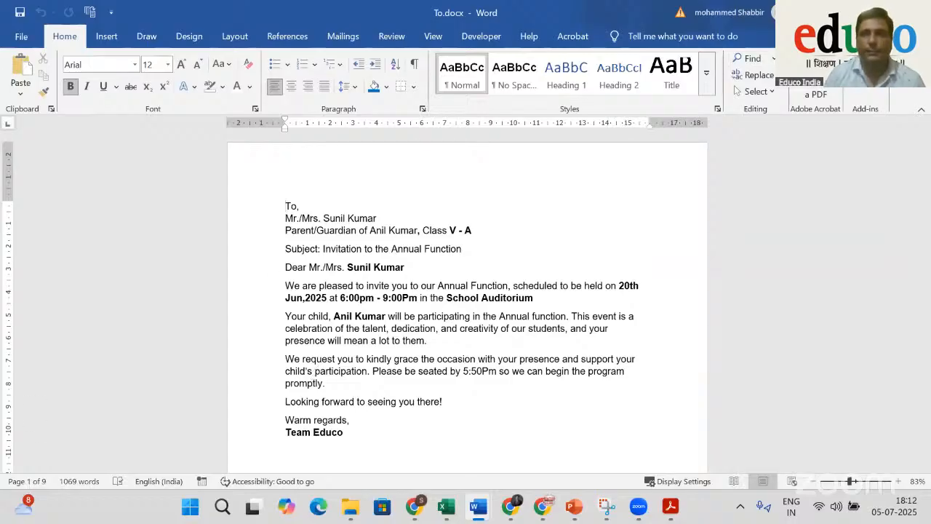
pyautogui.click(915, 13)
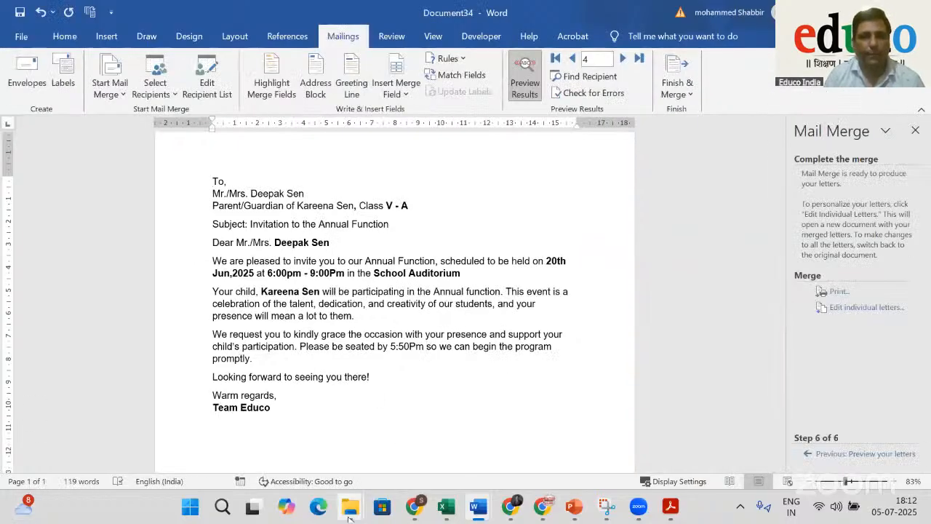
# Switch to File Explorer and search the Edrahi folder for "to"
pyautogui.moveTo(350, 508)
pyautogui.click(413, 439)
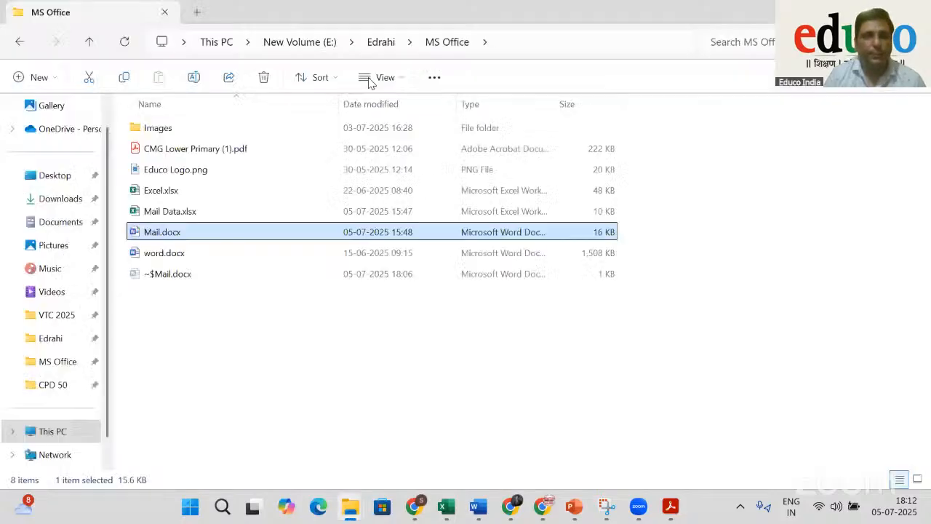
pyautogui.click(375, 46)
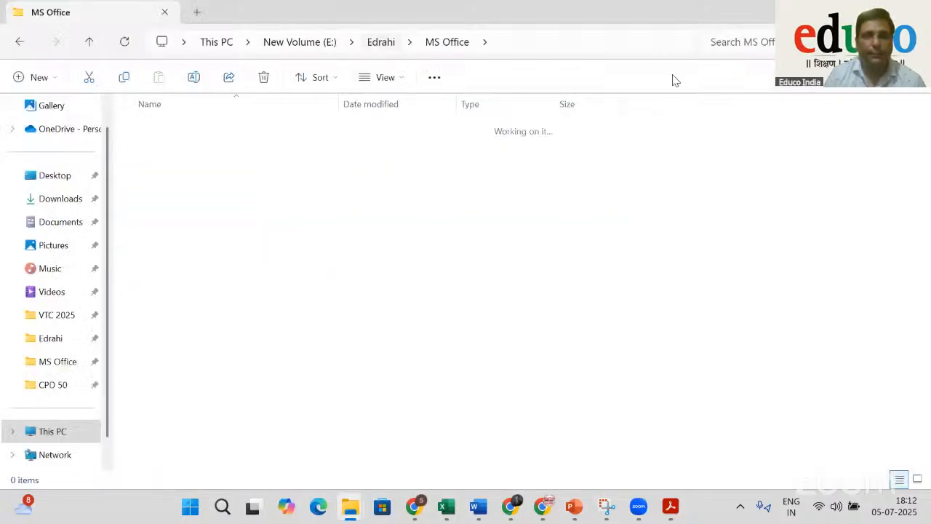
pyautogui.click(735, 42)
pyautogui.write('to')
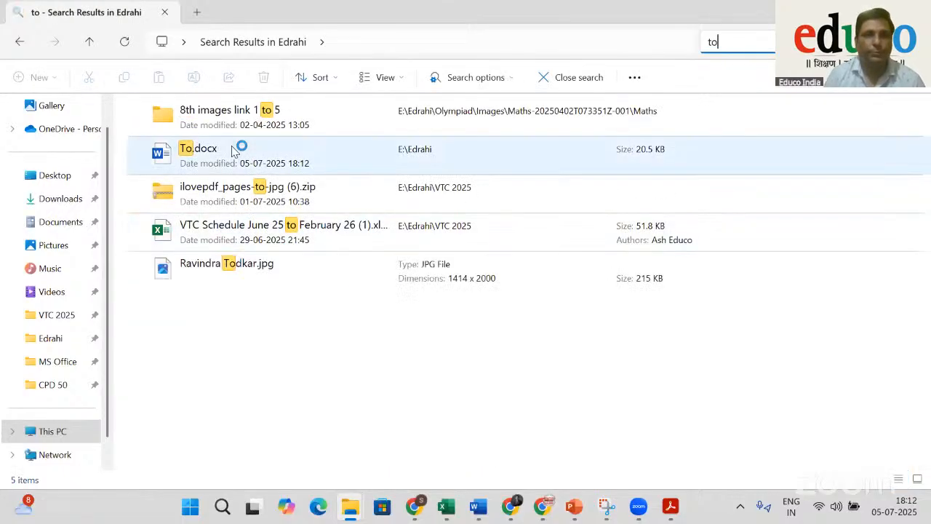
# Open To.docx from the Edrahi folder by entering the document password, and look over the first letter
pyautogui.click(244, 155)
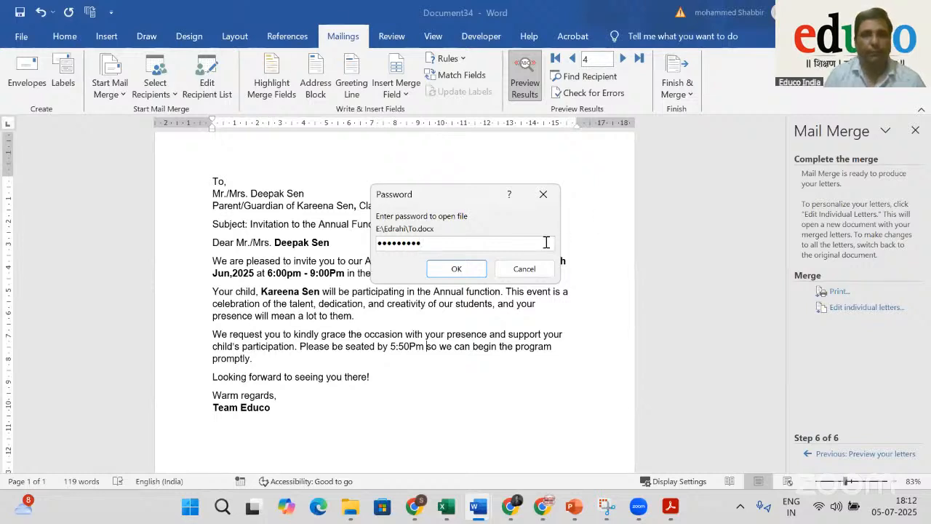
pyautogui.click(468, 270)
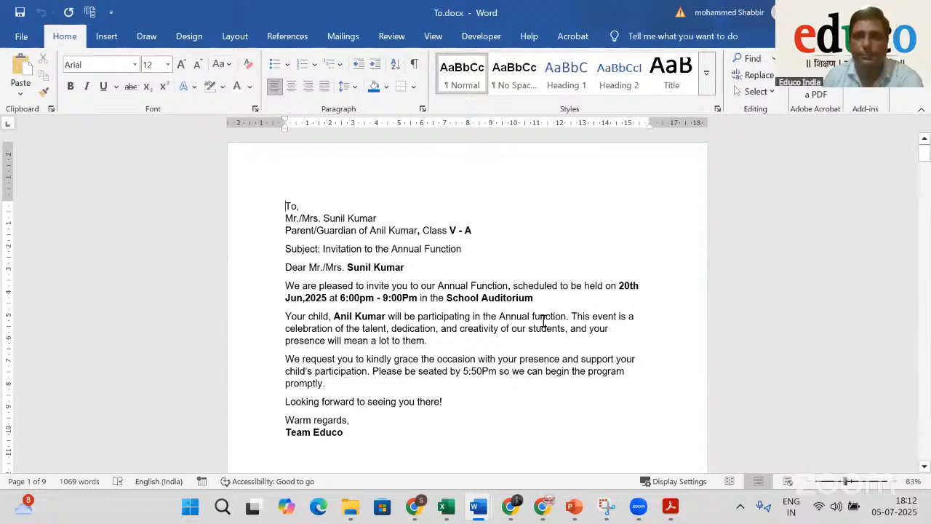
pyautogui.click(346, 433)
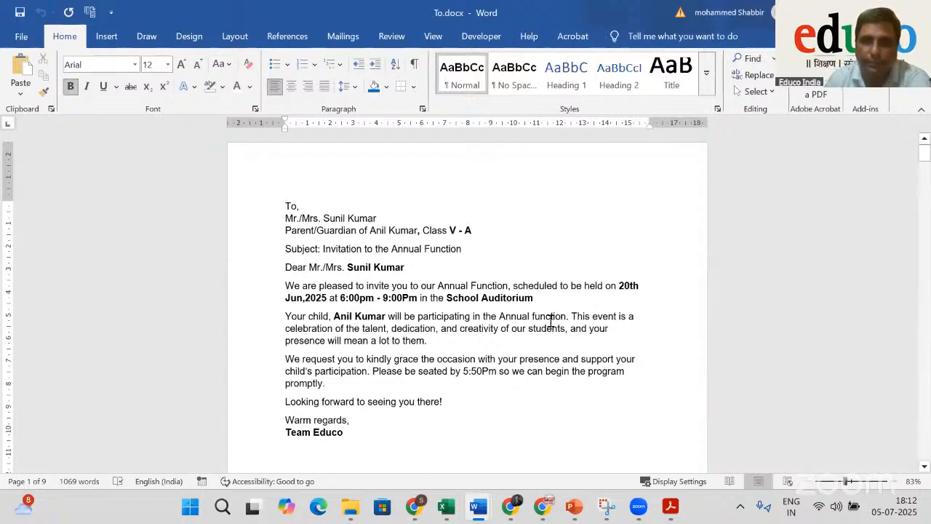
pyautogui.scroll(-5, 542, 325)
pyautogui.scroll(3, 523, 329)
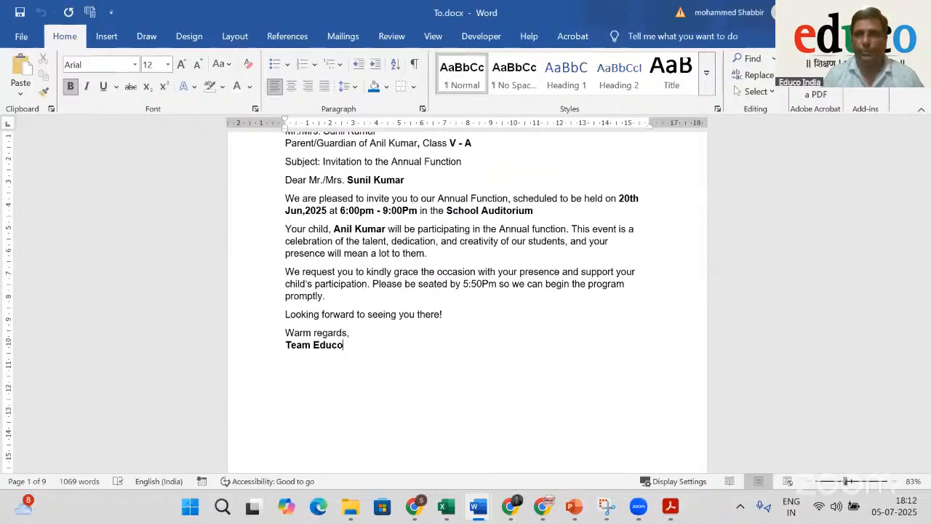
# Create a new blank document, draw an isosceles triangle about 5.7 cm wide and place it near the middle of the page's upper half
pyautogui.hotkey('ctrl', 'n')
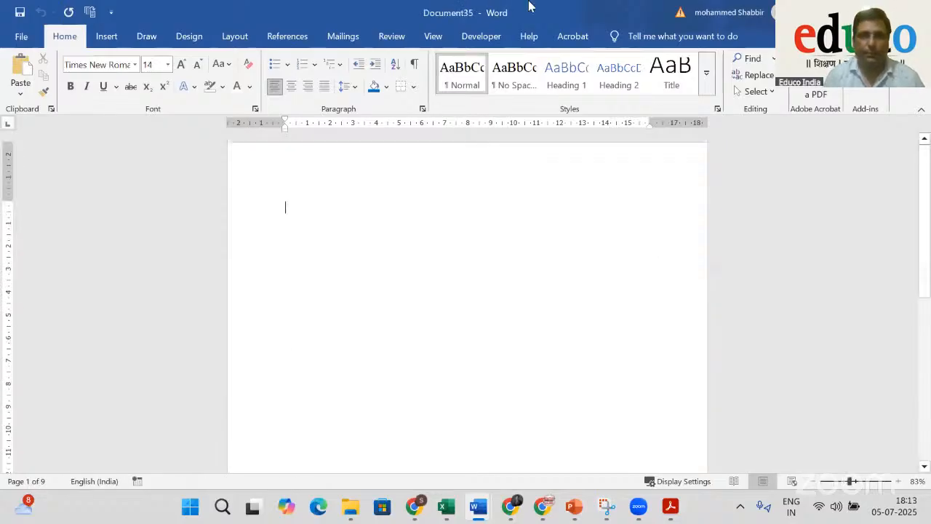
pyautogui.click(111, 37)
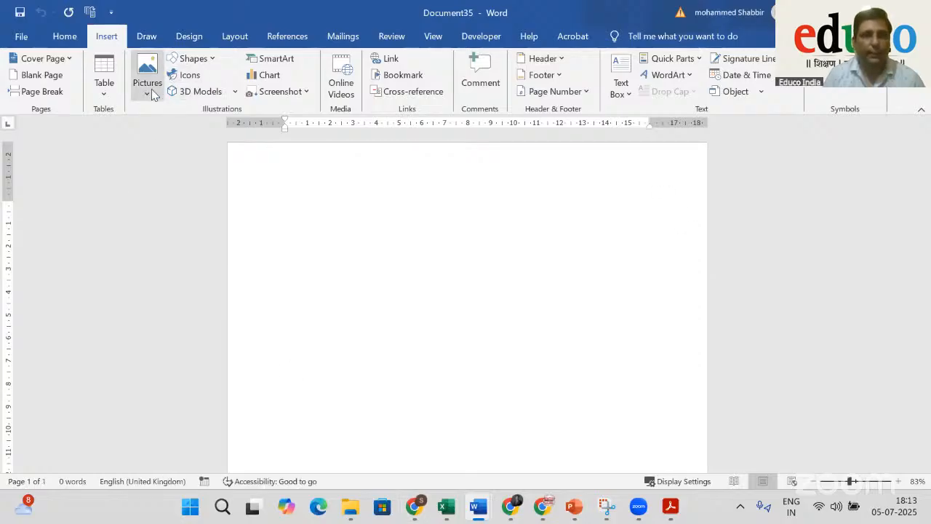
pyautogui.click(189, 61)
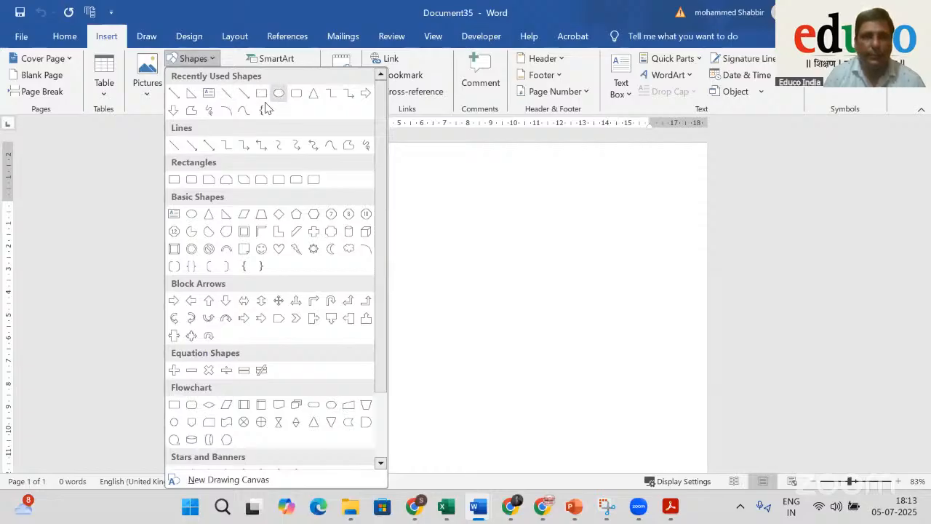
pyautogui.click(313, 93)
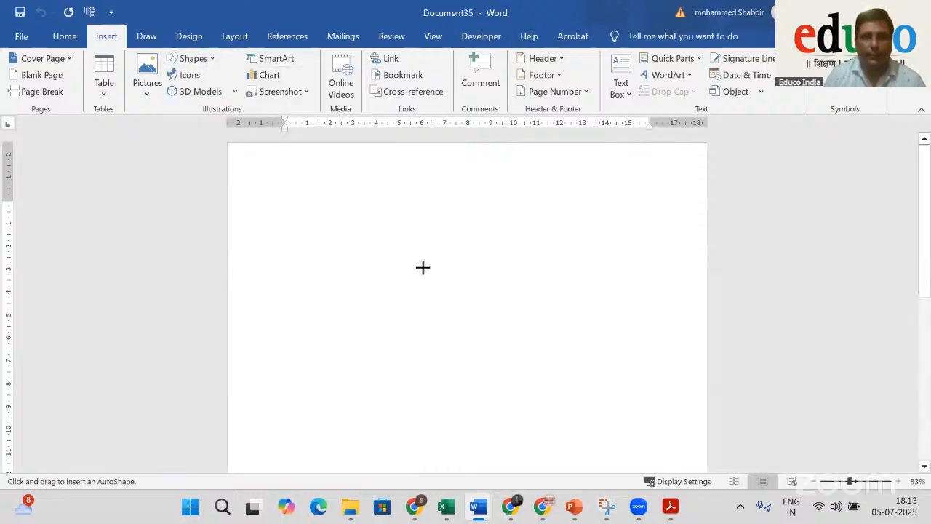
pyautogui.moveTo(428, 242)
pyautogui.mouseDown()
pyautogui.moveTo(333, 388)
pyautogui.moveTo(303, 406)
pyautogui.mouseUp()
pyautogui.moveTo(347, 376); pyautogui.dragTo(428, 352)
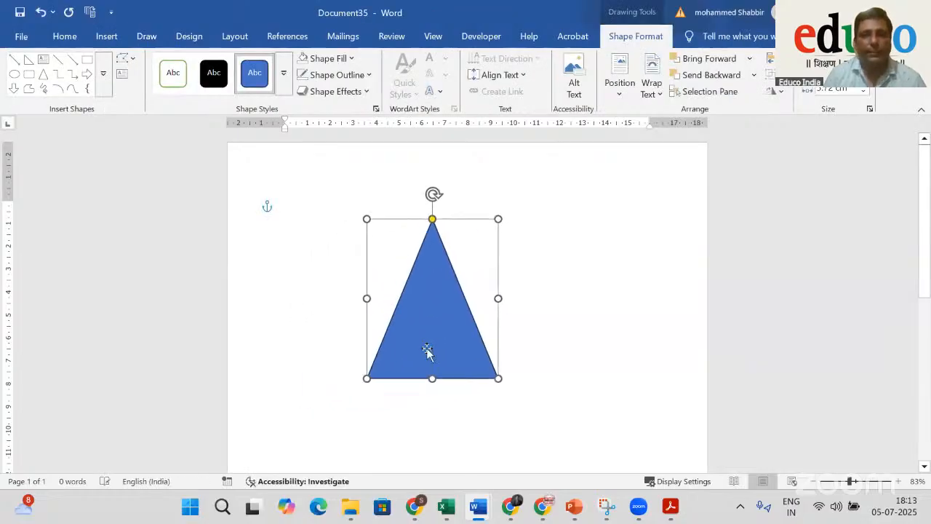
pyautogui.click(553, 353)
pyautogui.click(458, 362)
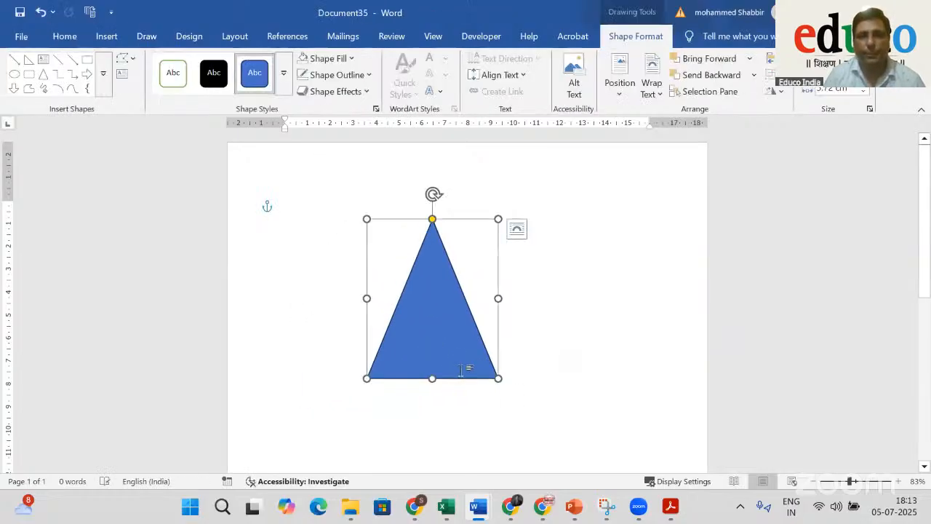
# Draw a circle about 4.9 cm wide to the right of the triangle
pyautogui.click(106, 37)
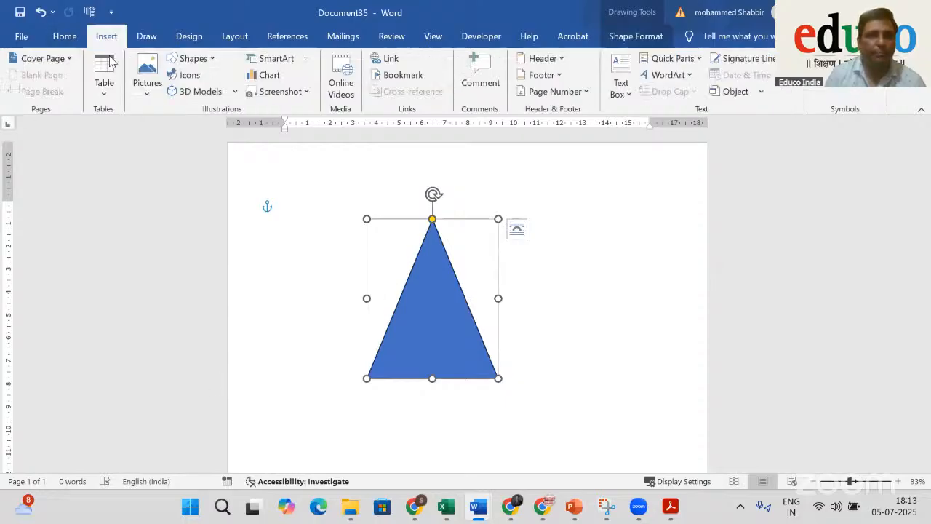
pyautogui.click(195, 58)
pyautogui.click(284, 97)
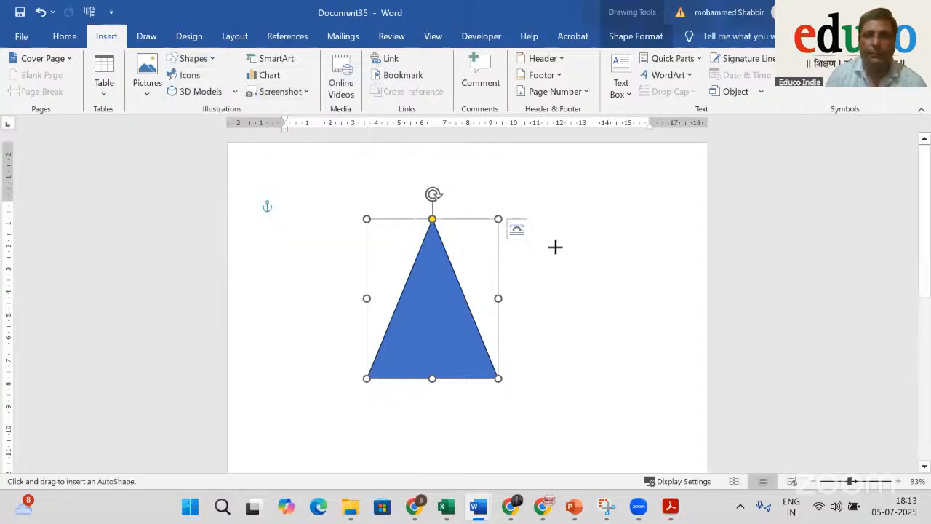
pyautogui.moveTo(555, 245); pyautogui.dragTo(668, 362)
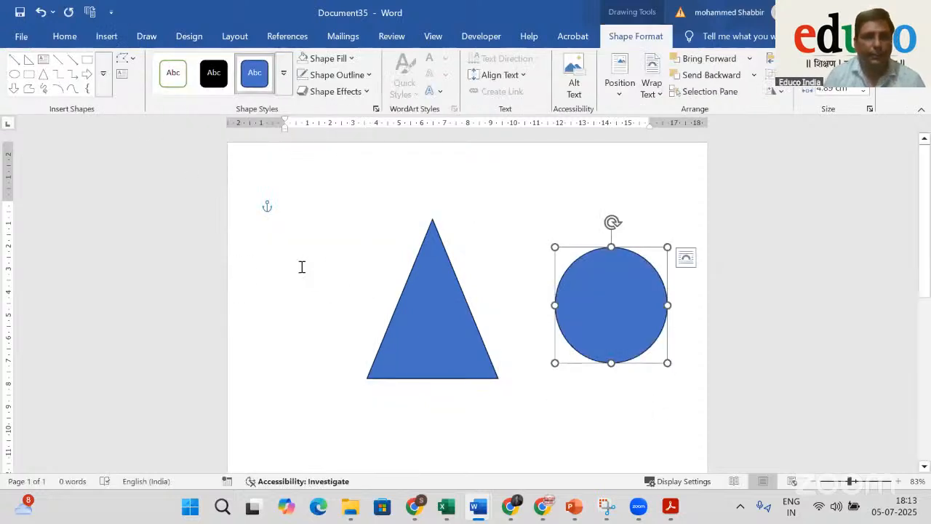
# Try to draw a wide oval beside the triangle's lower-left corner, and undo it
pyautogui.click(68, 38)
pyautogui.click(106, 37)
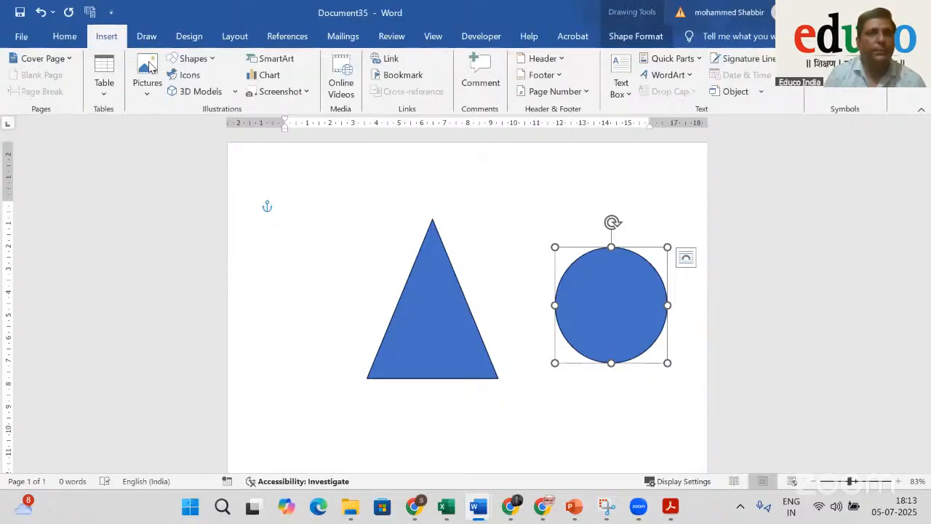
pyautogui.click(191, 58)
pyautogui.click(278, 93)
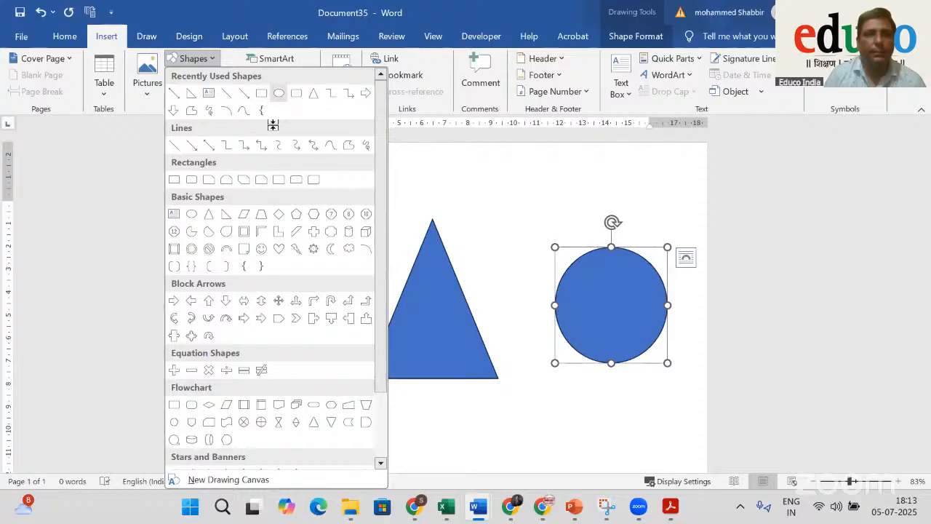
pyautogui.moveTo(302, 378); pyautogui.dragTo(367, 420)
pyautogui.click(434, 424)
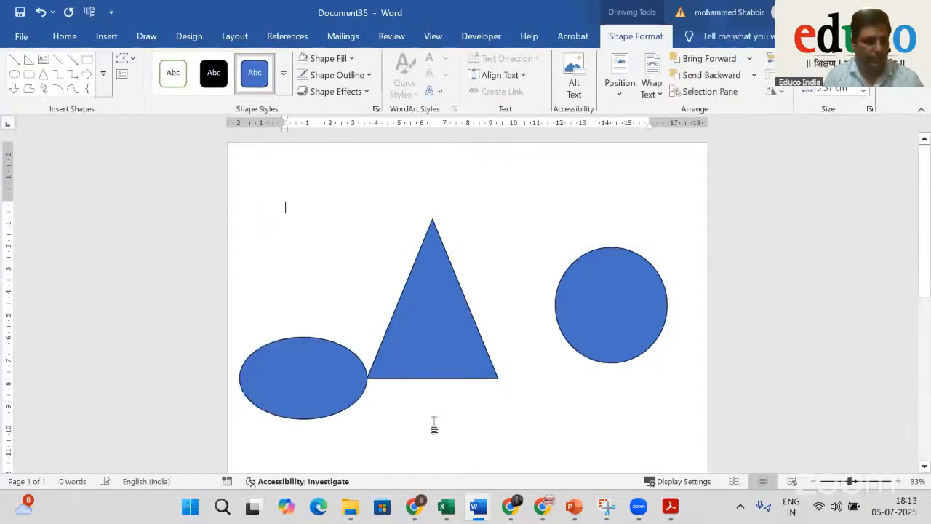
pyautogui.hotkey('ctrl', 'z')
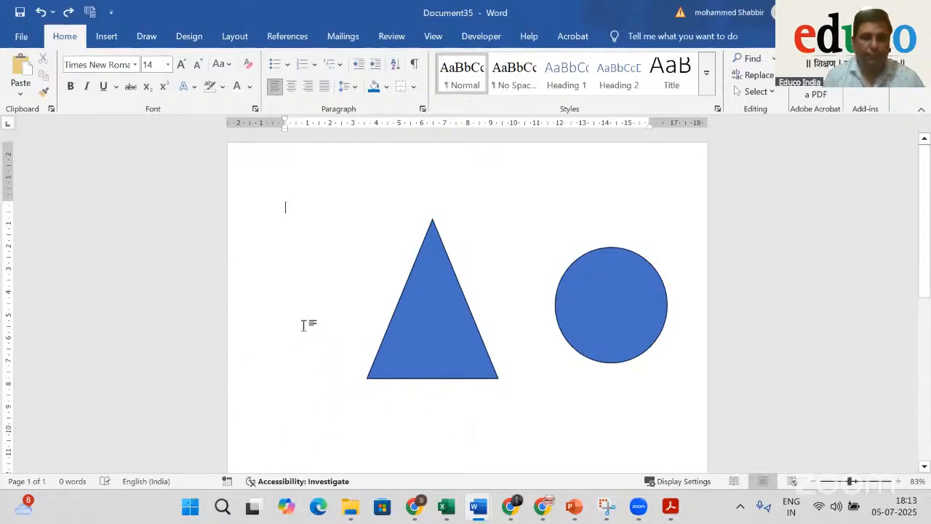
# Draw a circle about 12 cm wide over the triangle, move it slightly up and left, and shrink it proportionally to about 3.15 cm
pyautogui.click(106, 36)
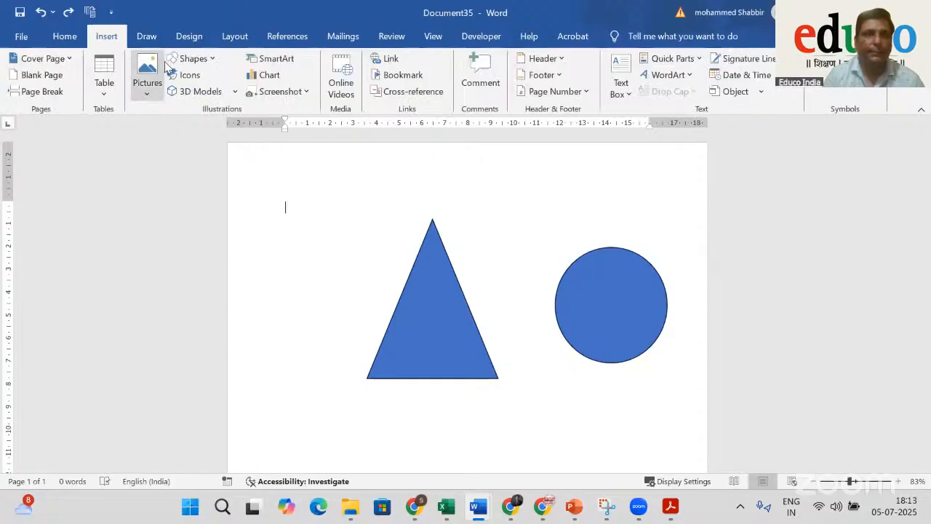
pyautogui.click(194, 59)
pyautogui.click(277, 93)
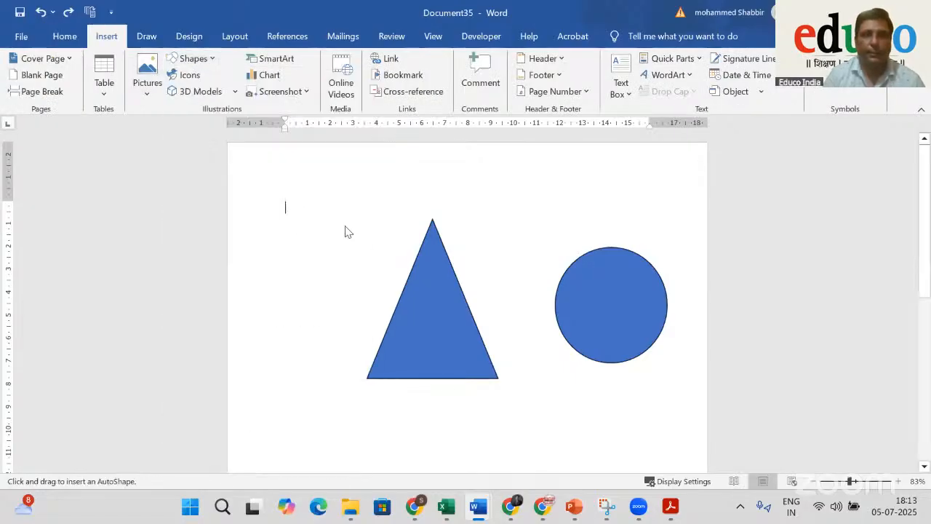
pyautogui.moveTo(326, 214); pyautogui.dragTo(603, 486)
pyautogui.moveTo(555, 432); pyautogui.dragTo(529, 396)
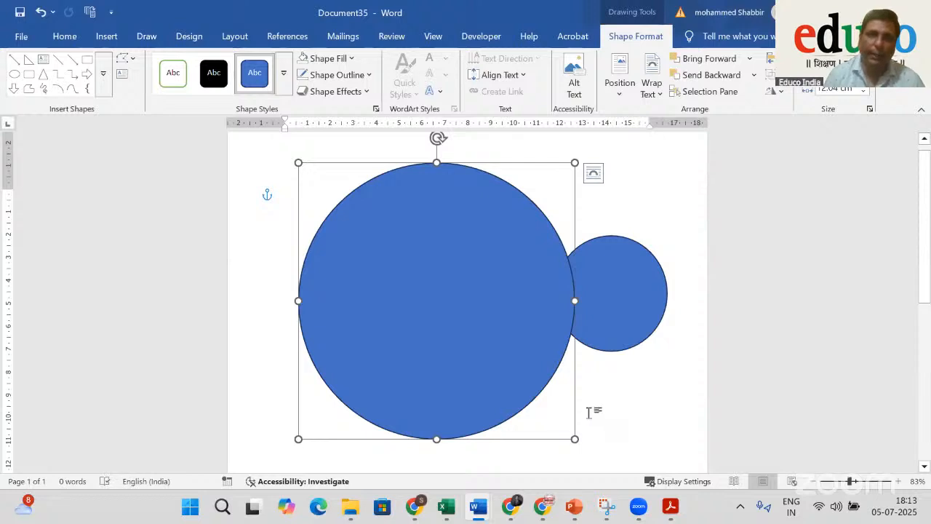
pyautogui.moveTo(574, 439); pyautogui.dragTo(370, 234)
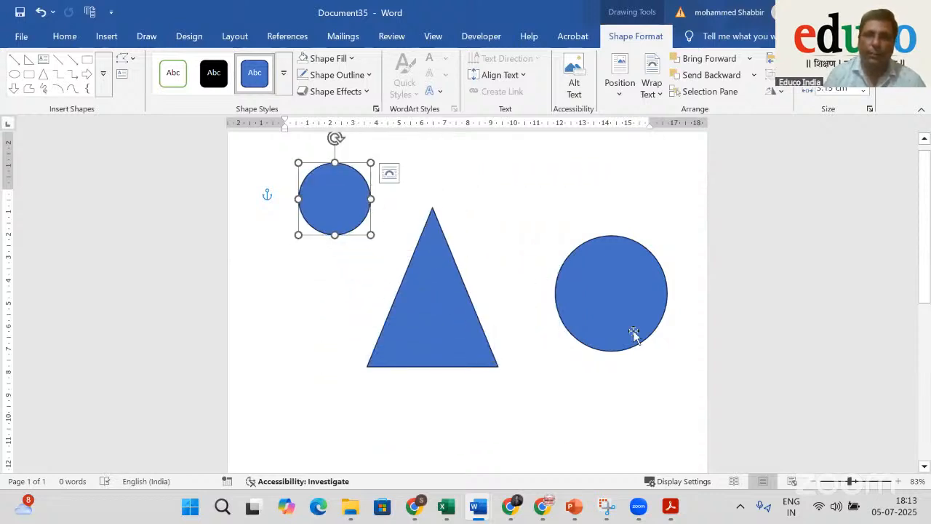
# Shrink the circle to the right of the triangle to roughly two thirds of its size
pyautogui.click(643, 347)
pyautogui.click(669, 355)
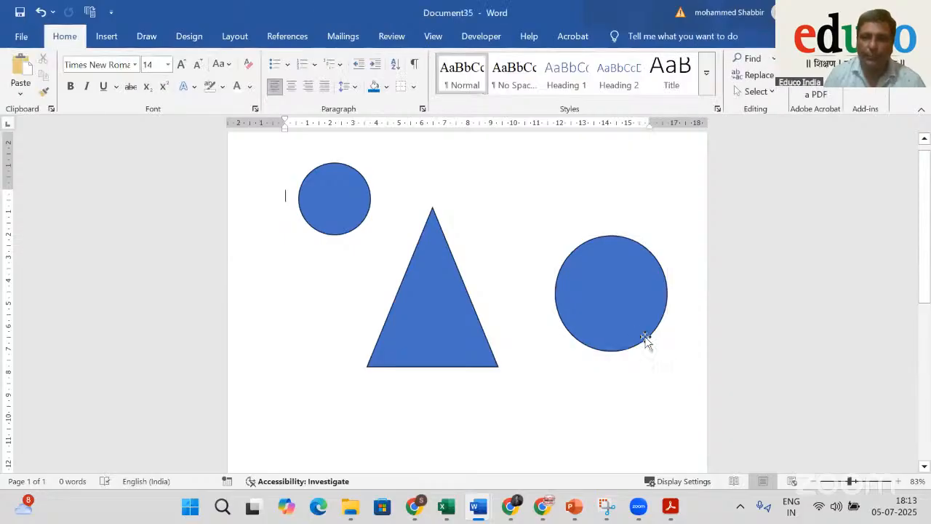
pyautogui.click(647, 341)
pyautogui.moveTo(667, 352); pyautogui.dragTo(631, 308)
# Resize the circle near the page's upper-left corner proportionally, finishing at about 7.62 cm wide and overlapping the triangle's left side
pyautogui.click(346, 234)
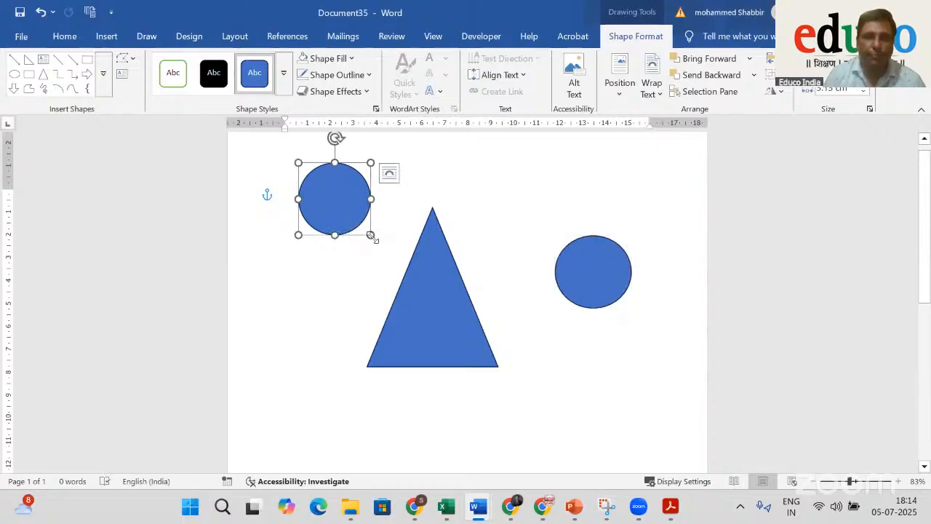
pyautogui.moveTo(371, 235); pyautogui.dragTo(309, 173)
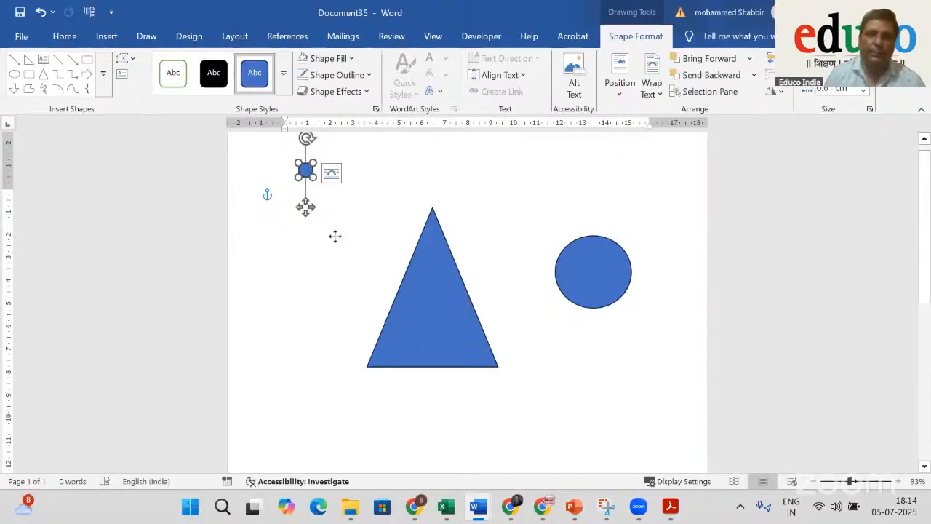
pyautogui.moveTo(335, 236); pyautogui.dragTo(586, 481)
pyautogui.moveTo(477, 347); pyautogui.dragTo(386, 279)
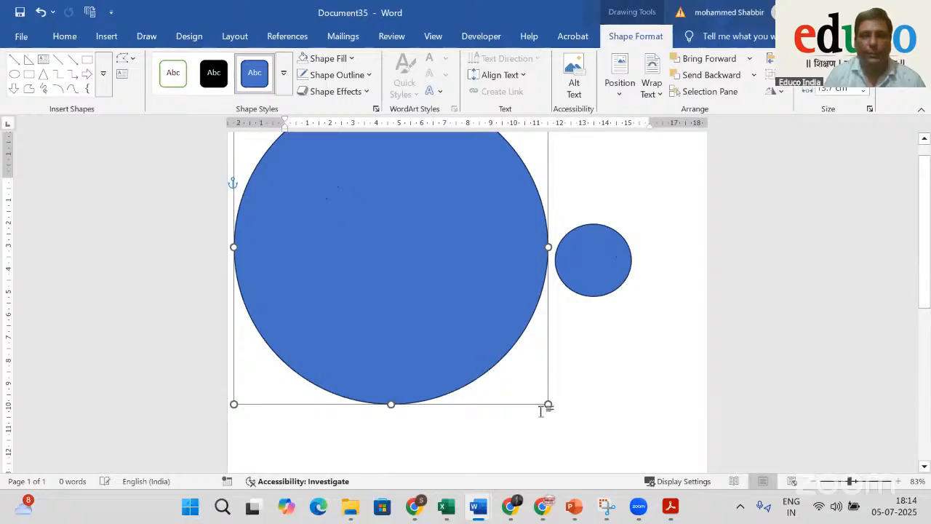
pyautogui.moveTo(547, 405); pyautogui.dragTo(409, 265)
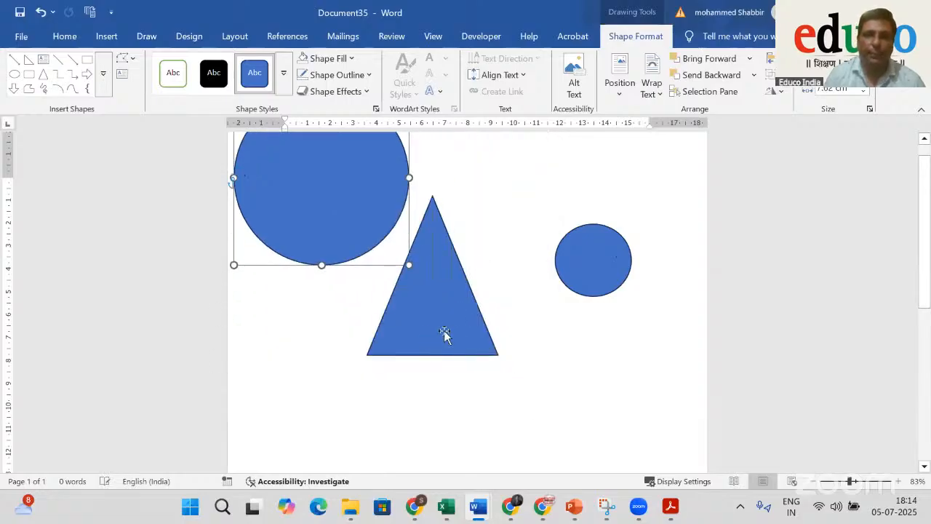
# Enlarge the triangle proportionally from its center to about 15 cm wide
pyautogui.click(445, 333)
pyautogui.moveTo(484, 356); pyautogui.dragTo(673, 504)
pyautogui.moveTo(580, 439); pyautogui.dragTo(540, 405)
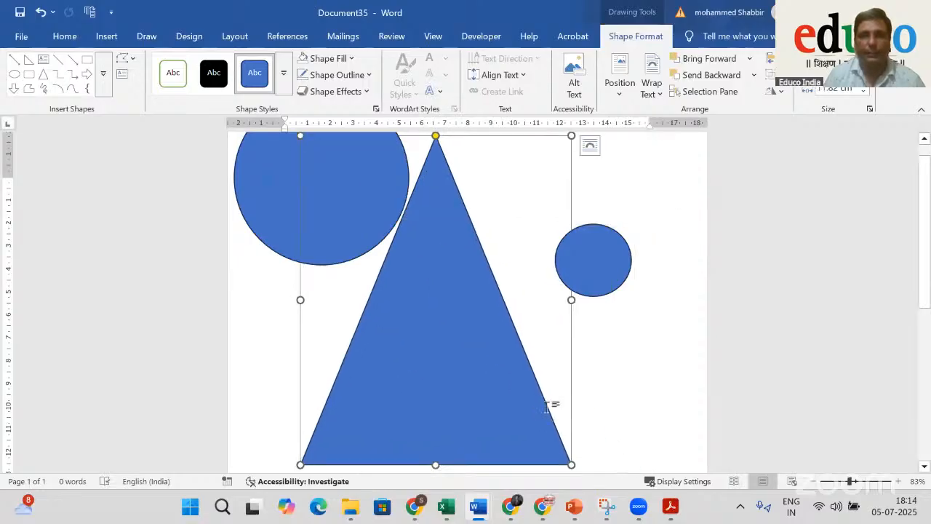
pyautogui.moveTo(570, 463); pyautogui.dragTo(644, 518)
pyautogui.hotkey('ctrl', 'z')
pyautogui.hotkey('ctrl', 'z')
pyautogui.hotkey('ctrl', 'z')
pyautogui.hotkey('ctrl', 'z')
pyautogui.hotkey('ctrl', 'z')
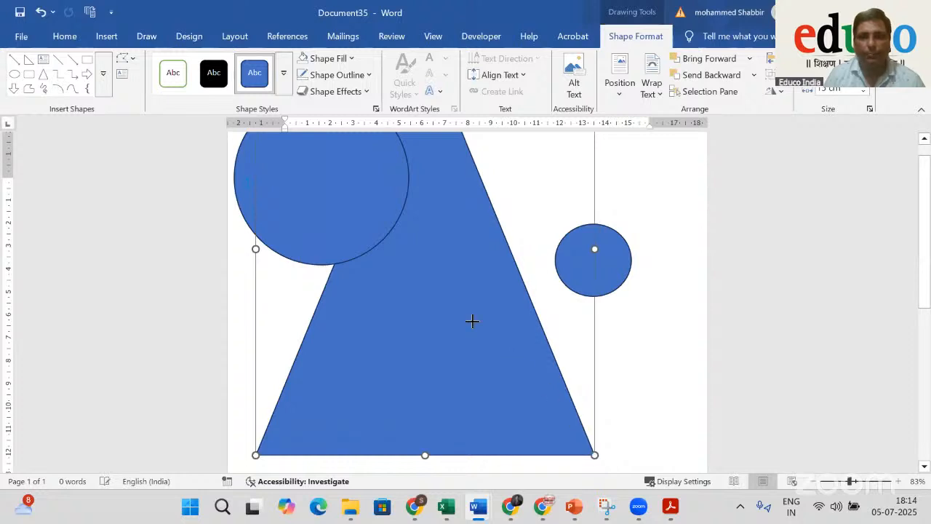
# Shrink the triangle to about 6.37 cm wide and arrange it above the large circle so that its base overlaps the circle
pyautogui.hotkey('ctrl', 'z')
pyautogui.hotkey('ctrl', 'z')
pyautogui.hotkey('ctrl', 'z')
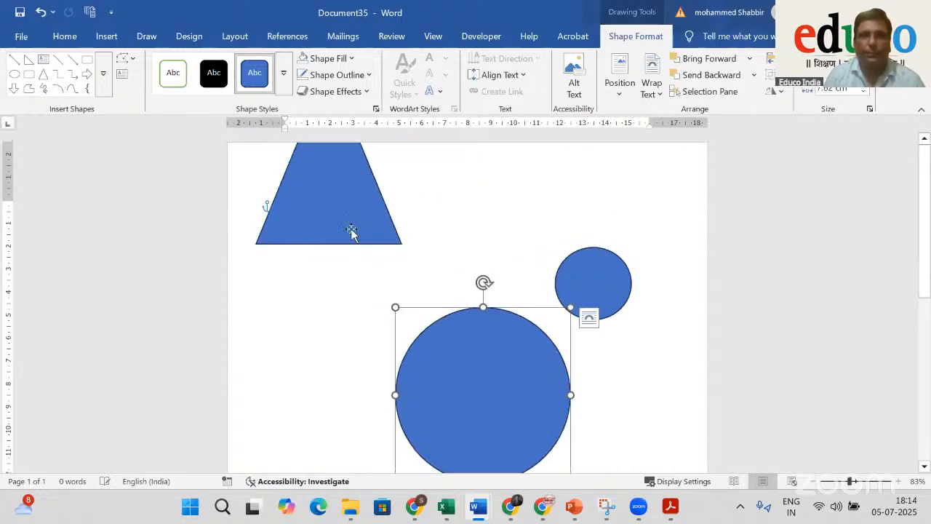
pyautogui.hotkey('ctrl', 'z')
pyautogui.moveTo(474, 312); pyautogui.dragTo(491, 318)
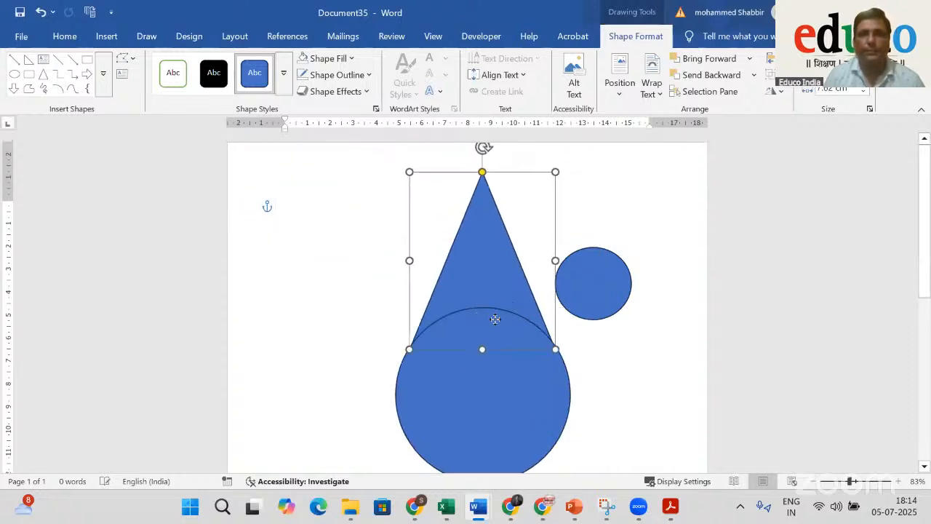
pyautogui.click(617, 393)
# Spread the shapes apart, with the large circle at lower left, the small circle at lower right and the triangle above between them
pyautogui.scroll(-1, 634, 399)
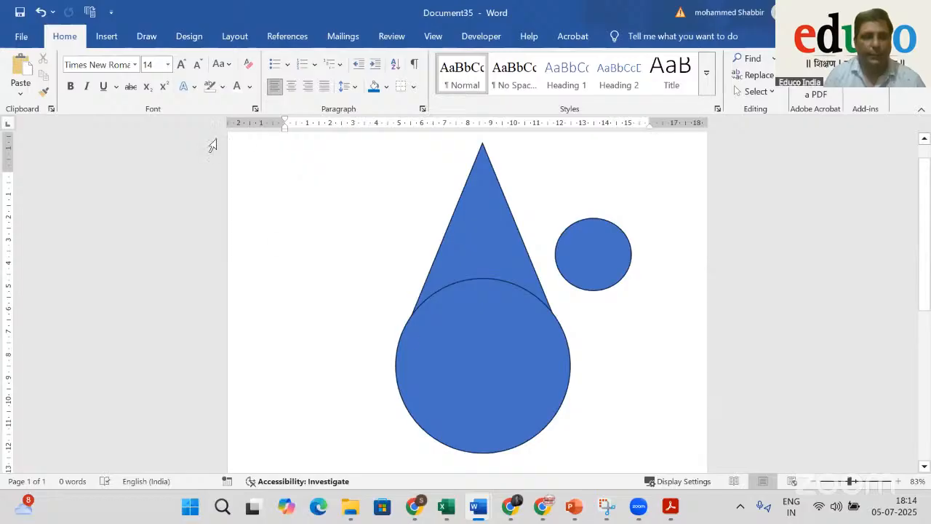
pyautogui.moveTo(501, 367); pyautogui.dragTo(390, 357)
pyautogui.moveTo(513, 267); pyautogui.dragTo(632, 373)
pyautogui.moveTo(551, 278); pyautogui.dragTo(568, 276)
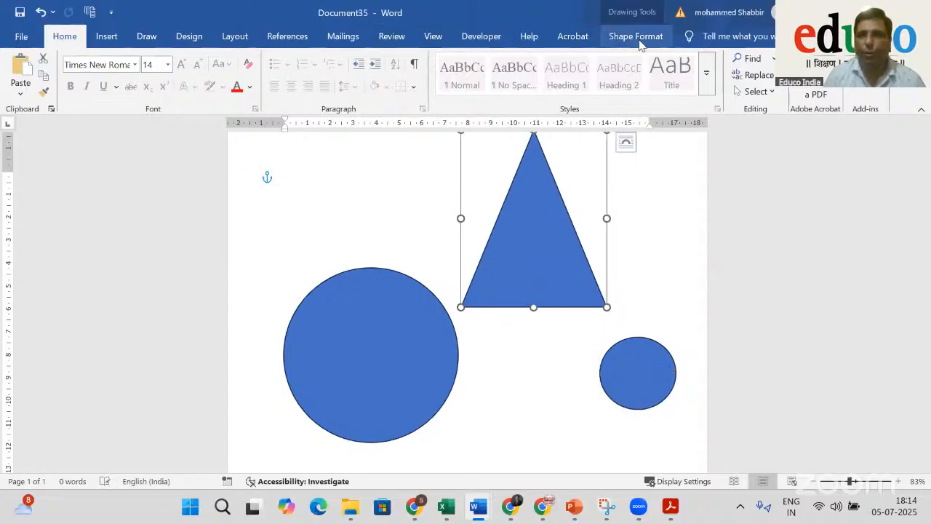
pyautogui.click(356, 371)
pyautogui.keyDown('shift'); pyautogui.click(551, 270); pyautogui.keyUp('shift')
pyautogui.keyDown('shift'); pyautogui.click(636, 379); pyautogui.keyUp('shift')
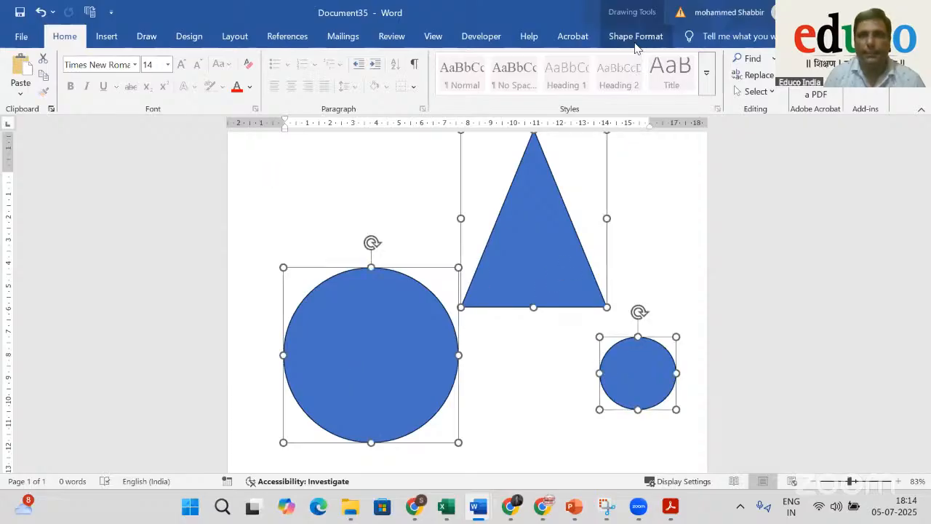
pyautogui.click(636, 37)
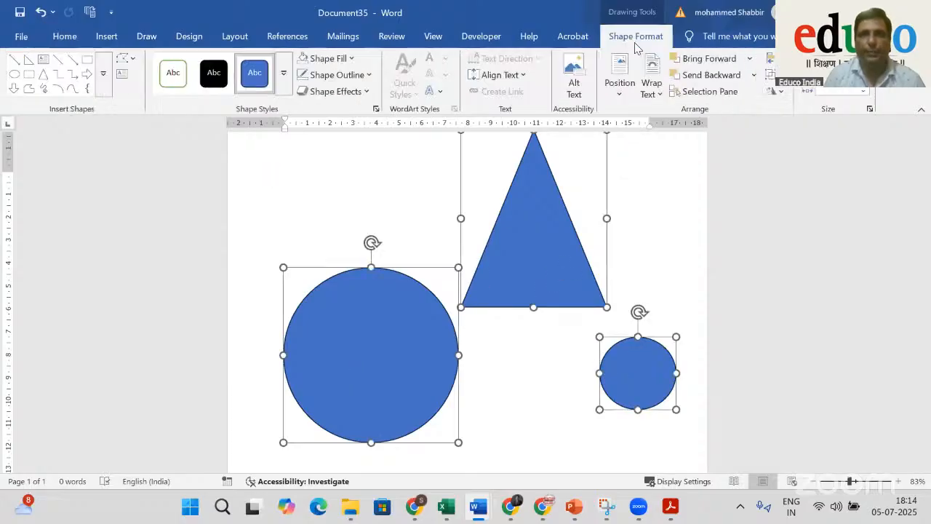
pyautogui.click(350, 58)
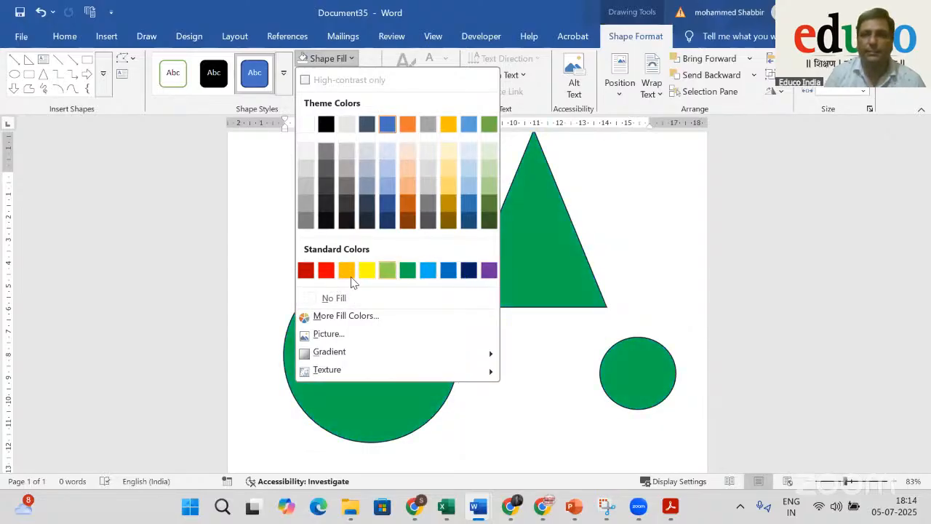
pyautogui.click(521, 402)
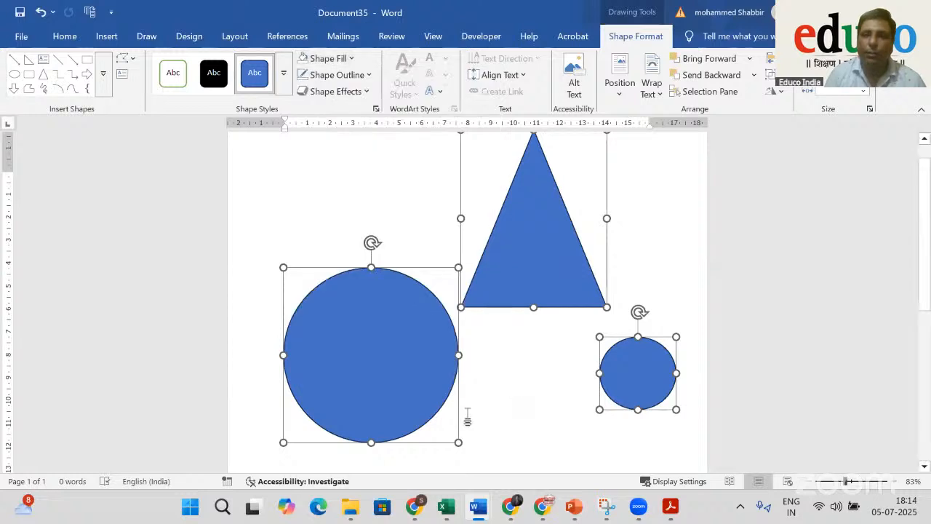
pyautogui.click(521, 403)
# Fill the triangle and both circles together with the standard yellow color
pyautogui.click(532, 291)
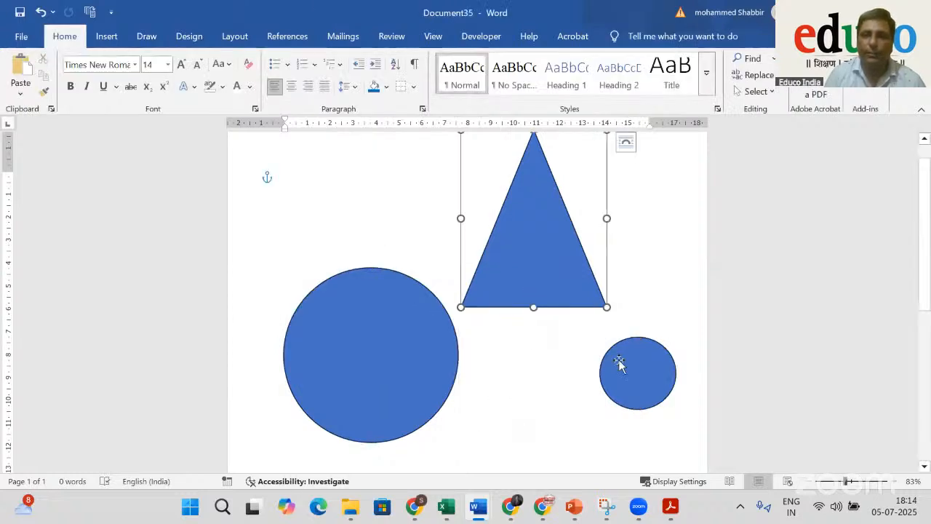
pyautogui.keyDown('shift'); pyautogui.click(614, 360); pyautogui.keyUp('shift')
pyautogui.keyDown('shift'); pyautogui.click(343, 389); pyautogui.keyUp('shift')
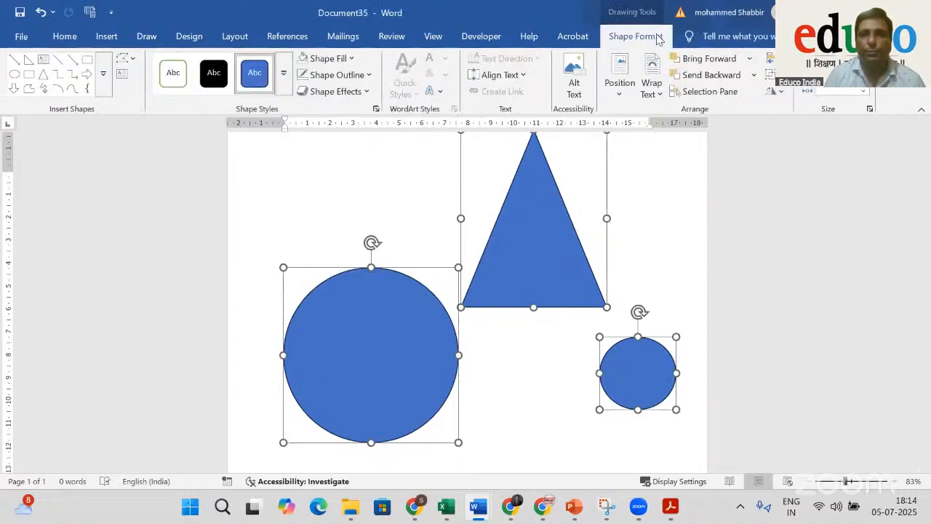
pyautogui.click(353, 59)
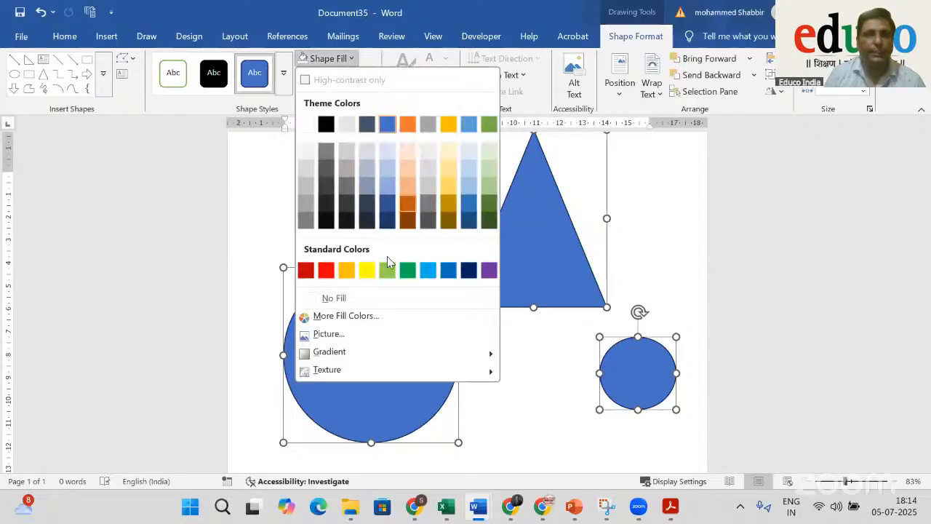
pyautogui.click(368, 270)
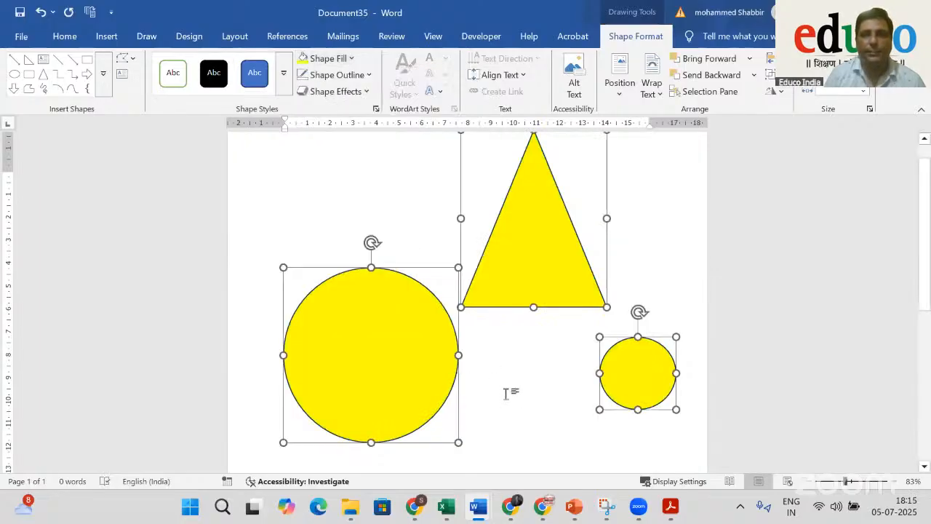
pyautogui.click(531, 405)
# Fill only the large circle with the standard orange color
pyautogui.click(412, 393)
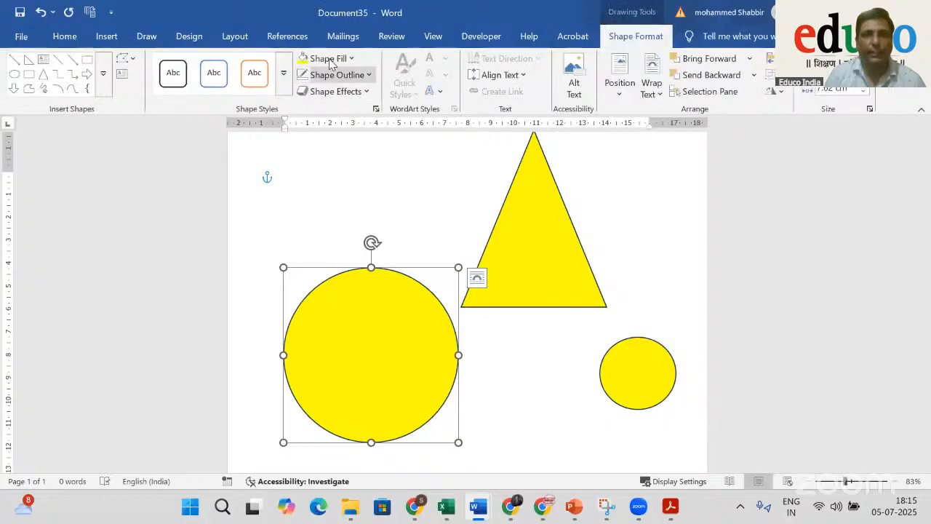
pyautogui.click(351, 59)
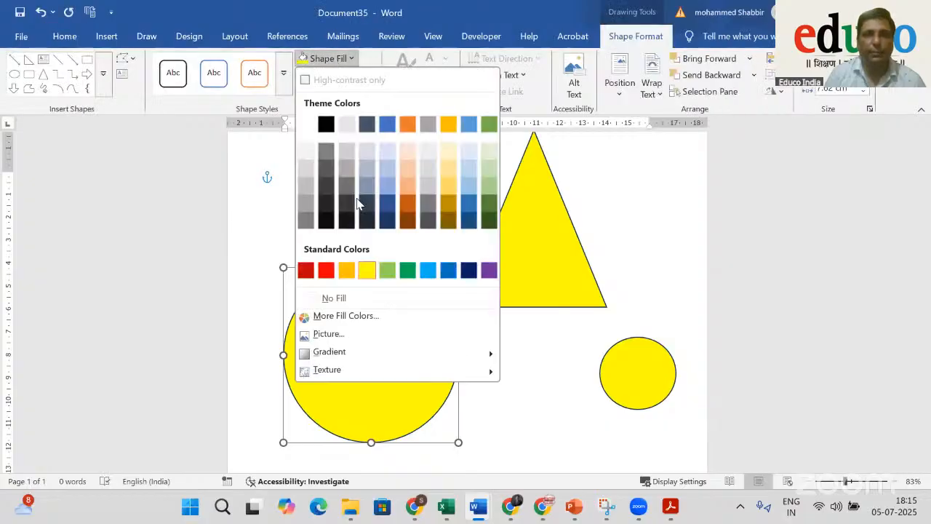
pyautogui.click(346, 270)
pyautogui.click(473, 393)
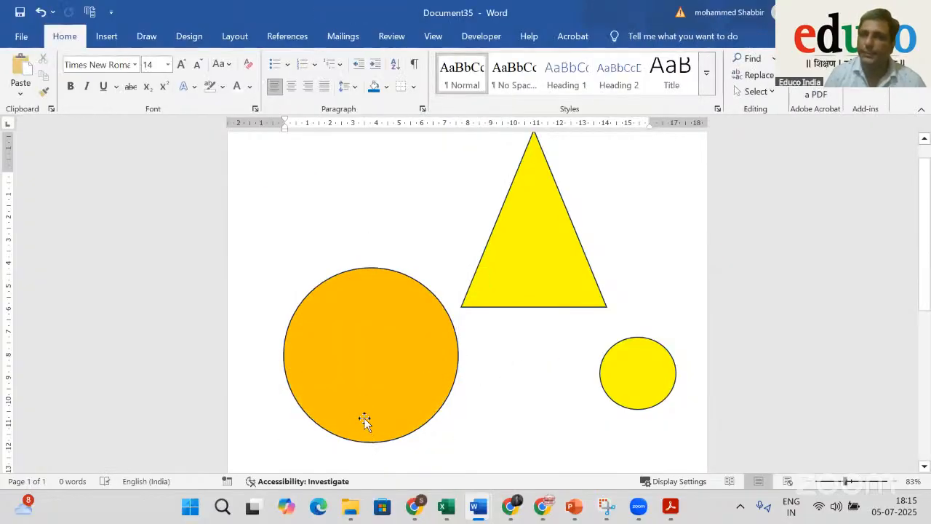
# Remove the fill from the large circle and move the circle slightly up the page by its outline
pyautogui.click(364, 421)
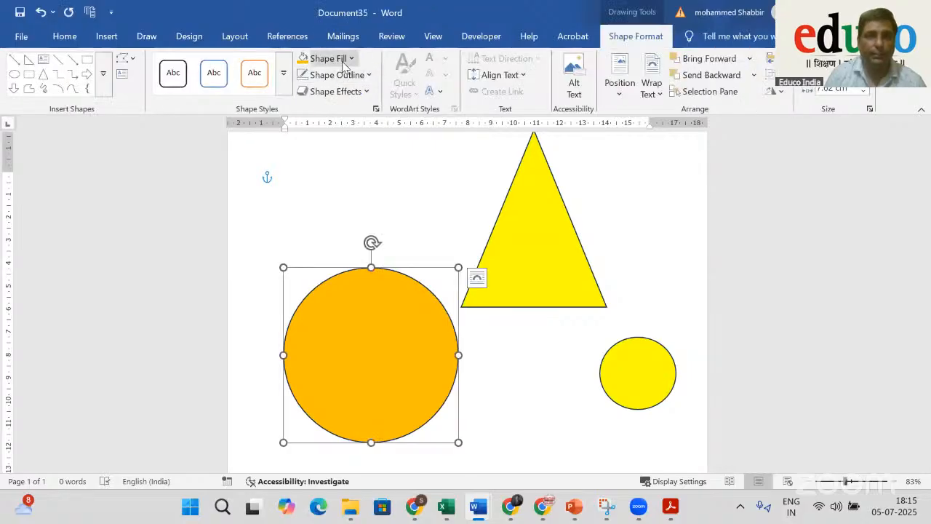
pyautogui.click(345, 62)
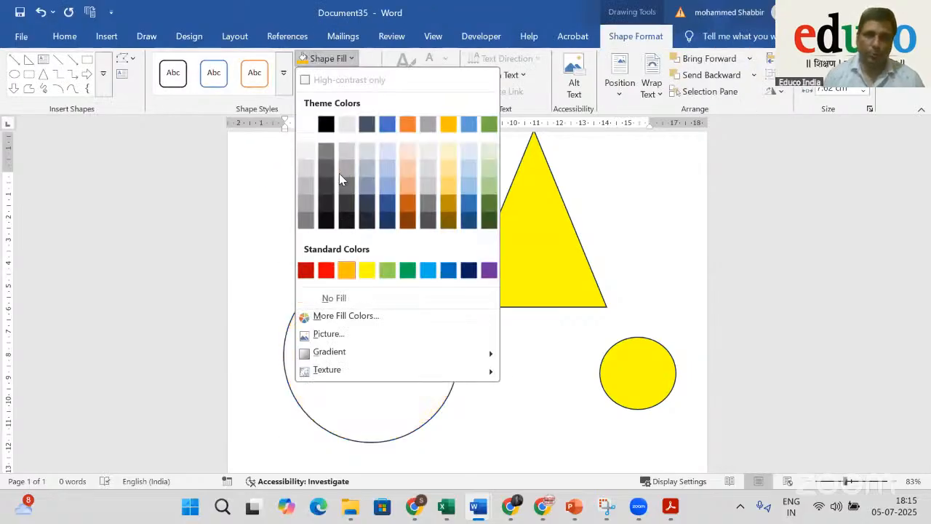
pyautogui.click(338, 300)
pyautogui.click(339, 371)
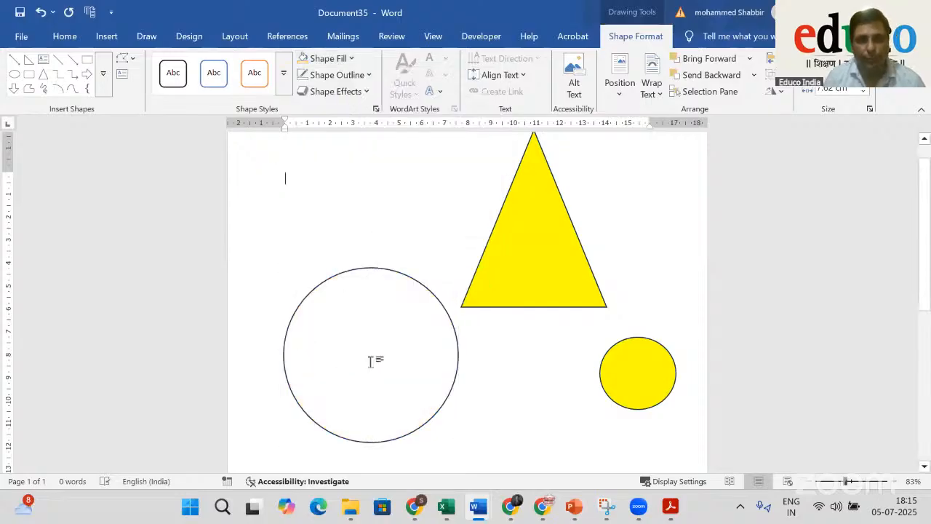
pyautogui.moveTo(454, 377); pyautogui.dragTo(452, 342)
# Give the yellow triangle an outer shadow cast toward its upper right and remove its outline
pyautogui.click(512, 203)
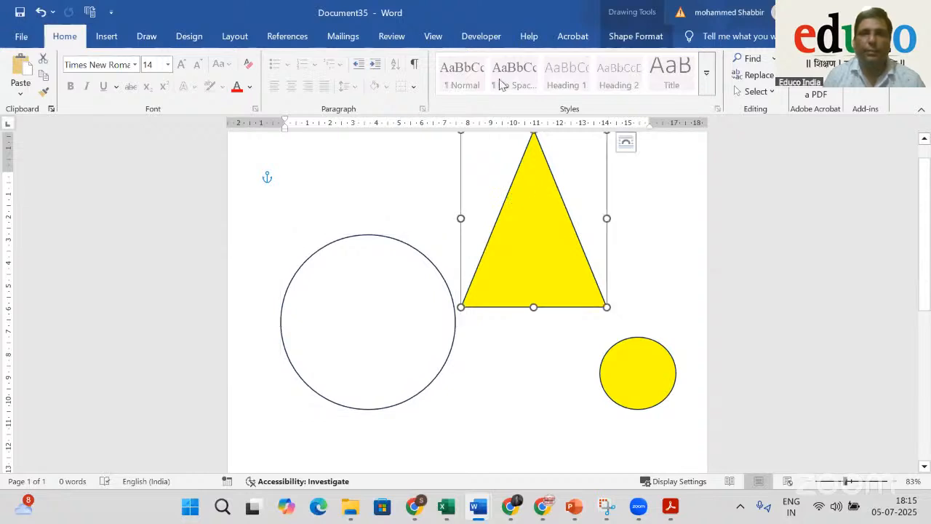
pyautogui.click(632, 36)
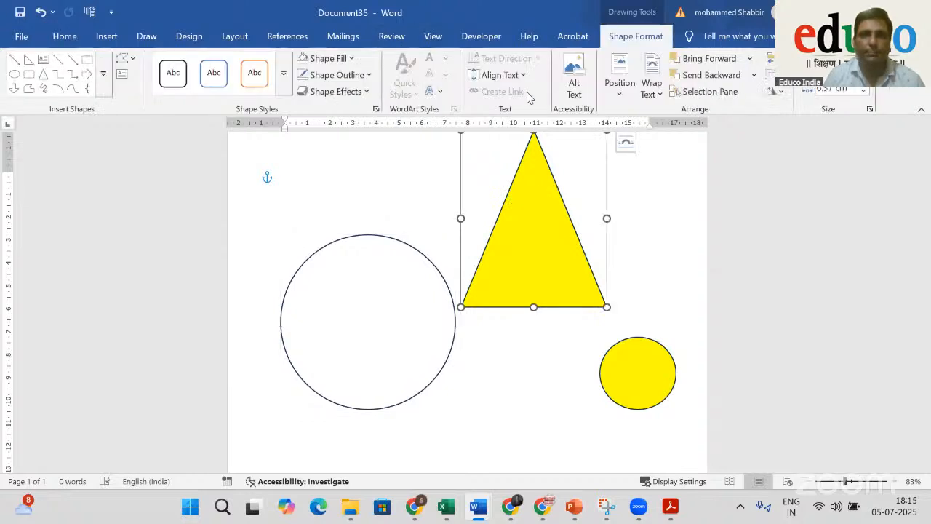
pyautogui.click(355, 91)
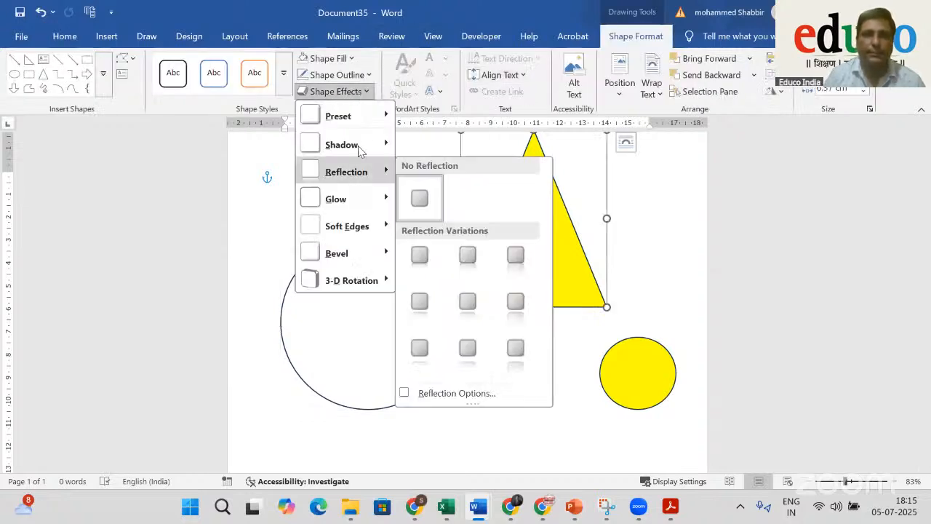
pyautogui.moveTo(358, 150)
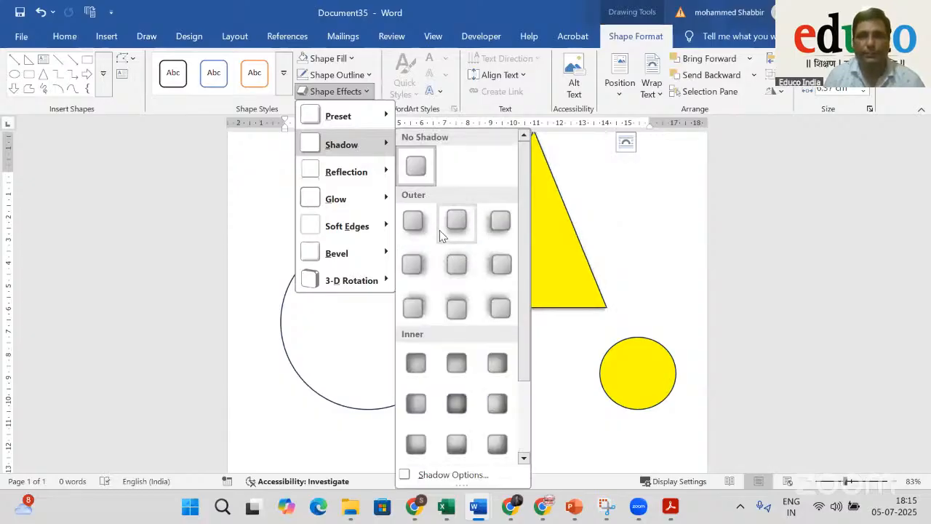
pyautogui.click(409, 311)
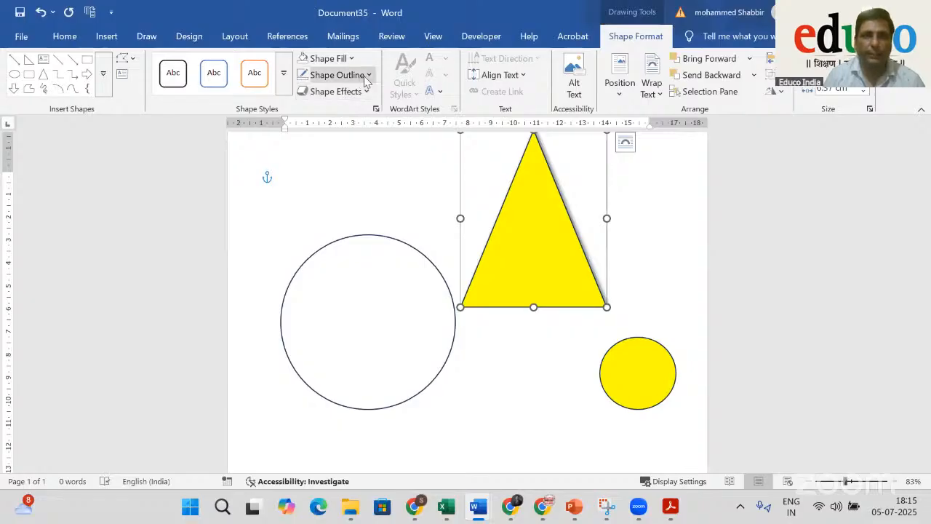
pyautogui.click(306, 76)
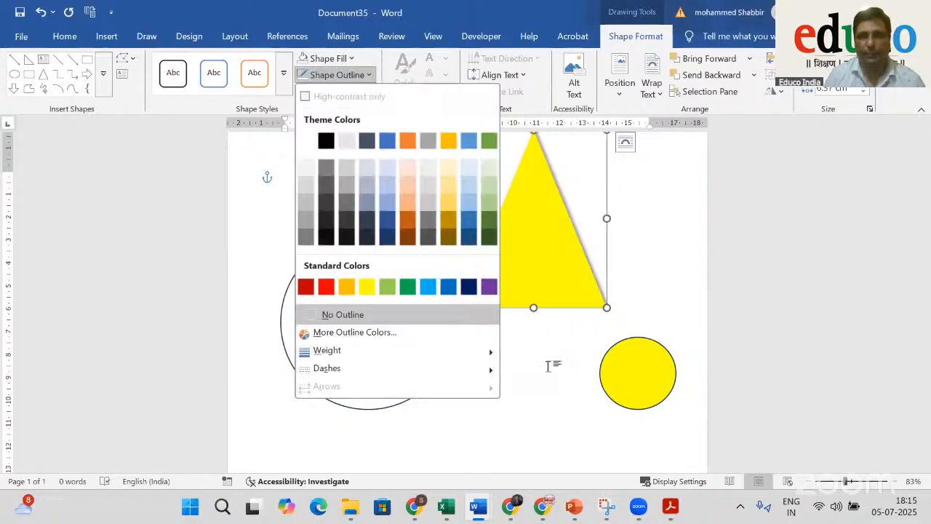
pyautogui.click(530, 256)
# Move the triangle down between the two circles and resize it by its corners until its base reaches from one circle to the other
pyautogui.moveTo(520, 306); pyautogui.dragTo(486, 328)
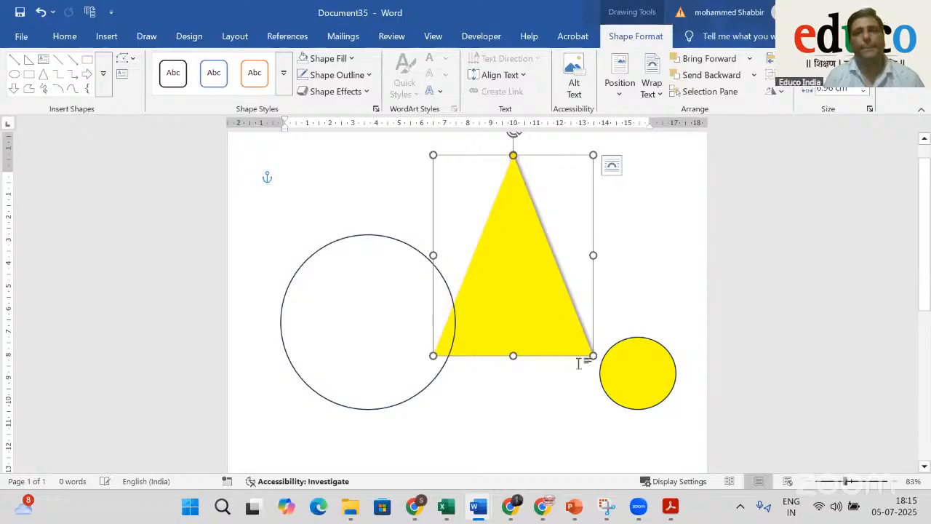
pyautogui.moveTo(593, 355); pyautogui.dragTo(632, 387)
pyautogui.moveTo(572, 328); pyautogui.dragTo(516, 366)
pyautogui.moveTo(553, 409); pyautogui.dragTo(572, 376)
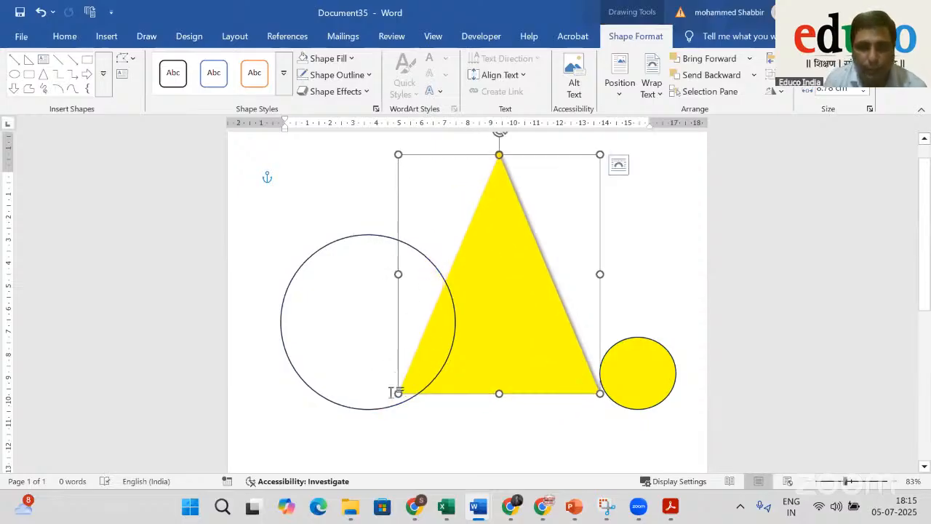
pyautogui.moveTo(397, 393); pyautogui.dragTo(453, 308)
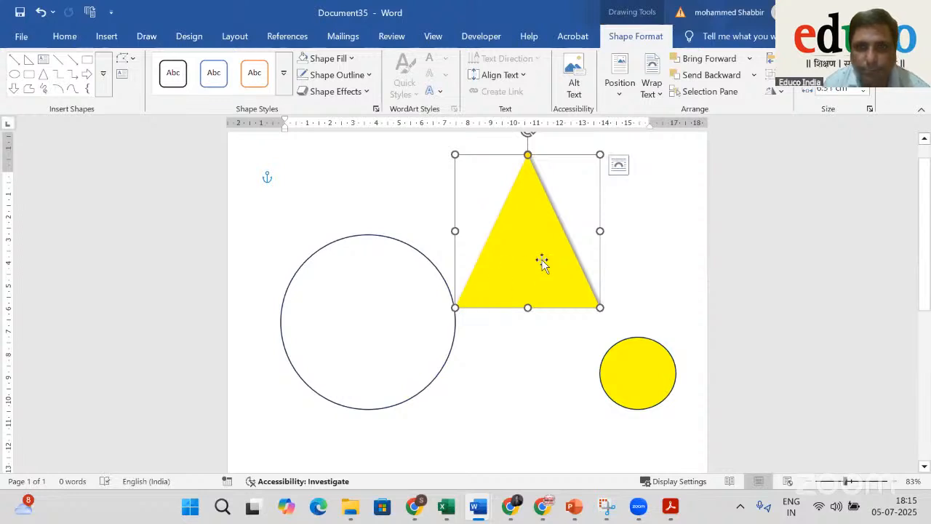
pyautogui.moveTo(542, 262); pyautogui.dragTo(538, 308)
pyautogui.moveTo(600, 352); pyautogui.dragTo(619, 377)
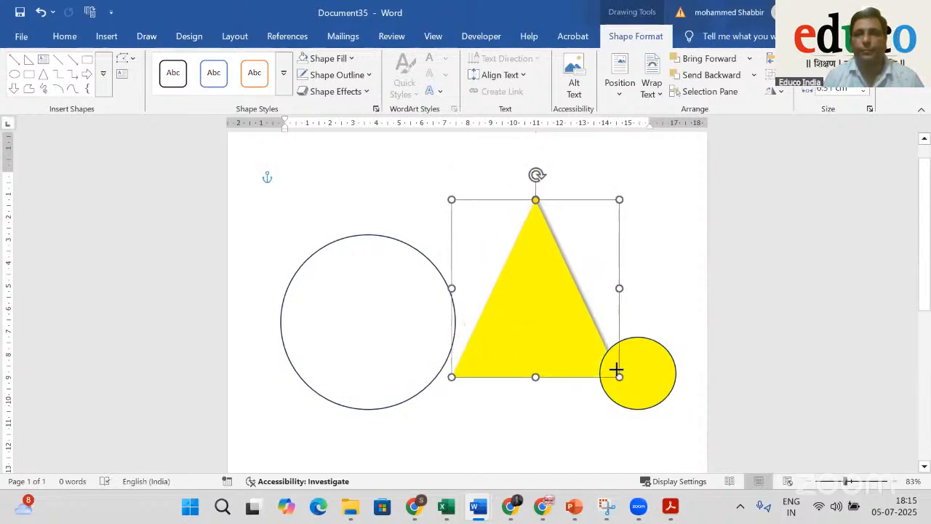
# Delete the yellow triangle and shrink the unfilled circle evenly about its center to roughly half its width
pyautogui.press('Delete')
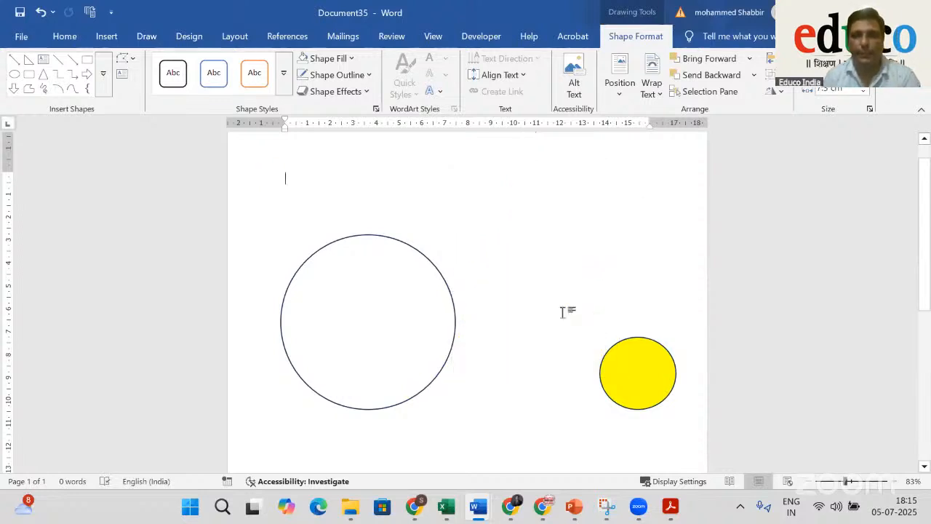
pyautogui.click(445, 362)
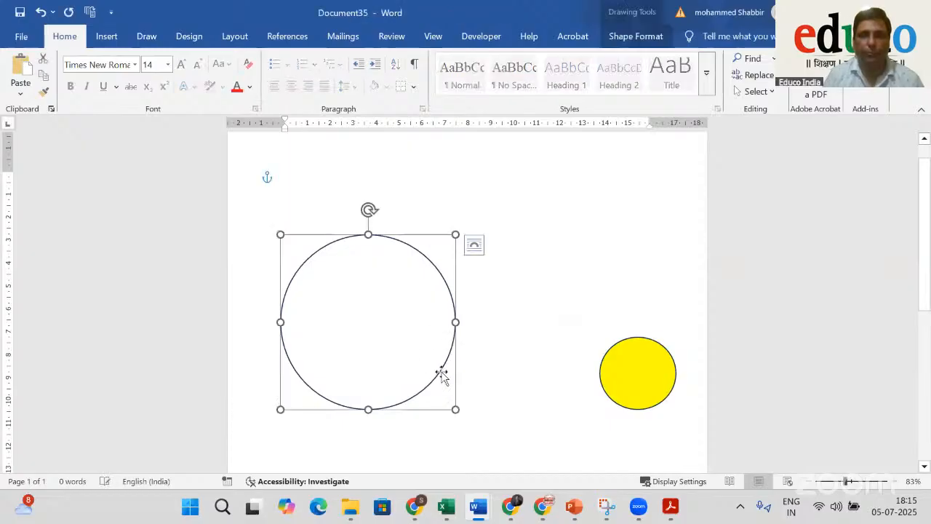
pyautogui.moveTo(454, 410); pyautogui.dragTo(409, 368)
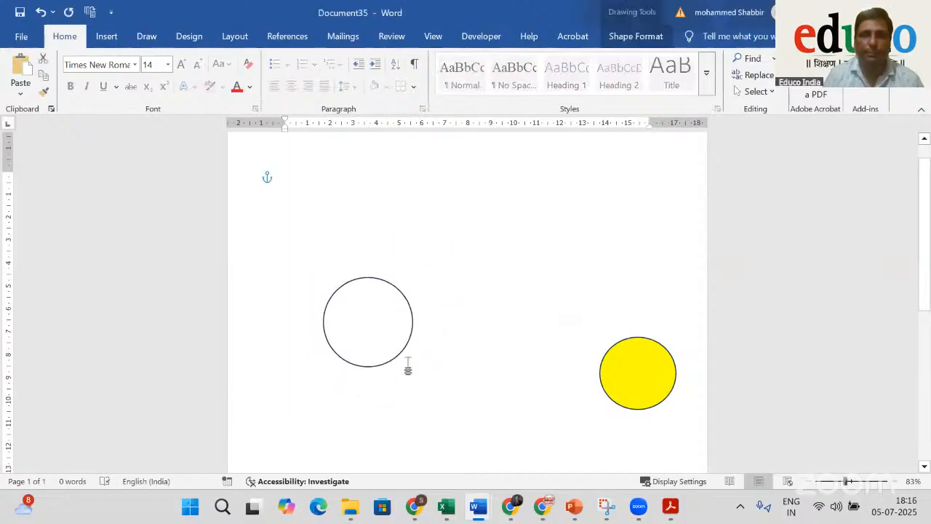
pyautogui.click(493, 323)
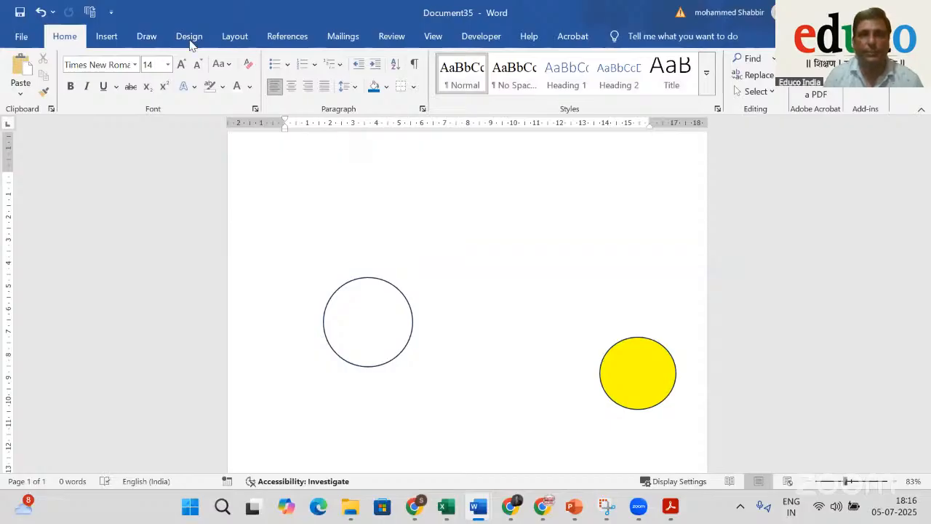
# Draw a blue rectangle about 12.5 cm wide and place it so that it overlaps both circles
pyautogui.click(107, 38)
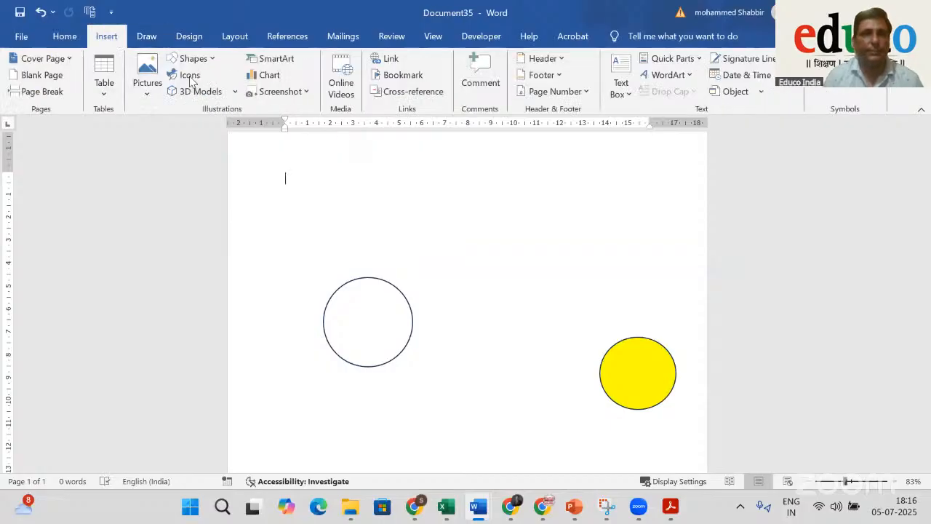
pyautogui.click(101, 92)
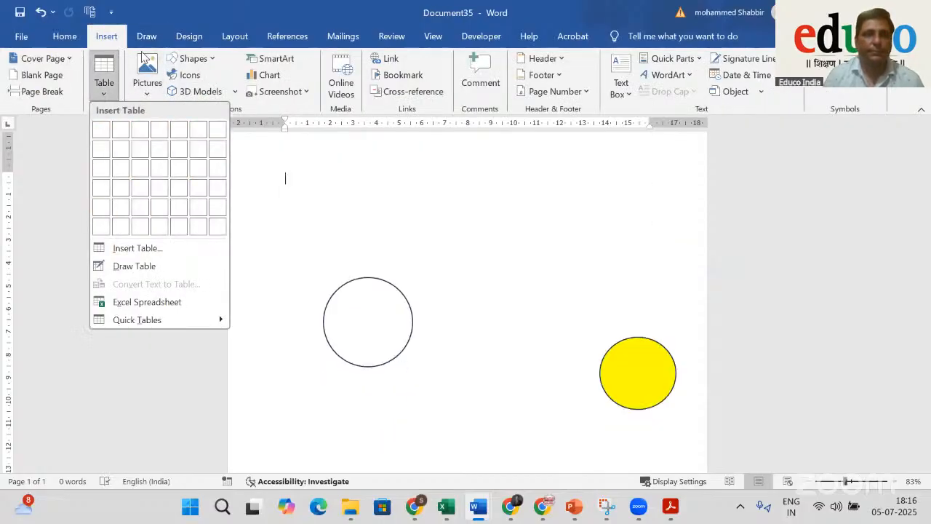
pyautogui.click(214, 55)
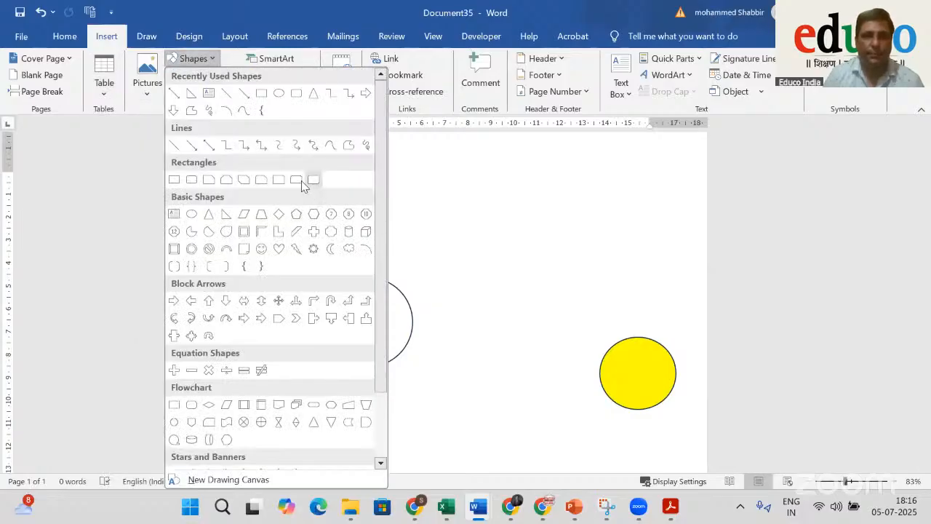
pyautogui.click(192, 179)
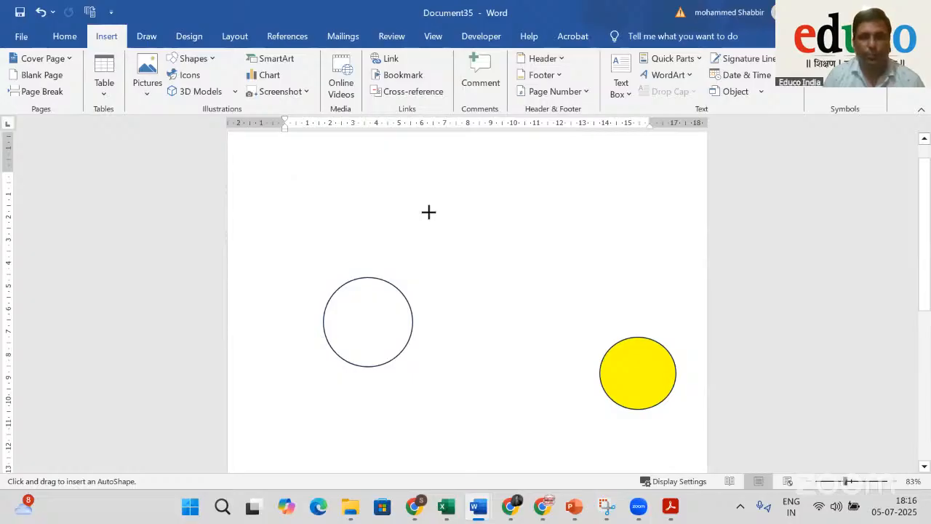
pyautogui.moveTo(397, 194)
pyautogui.mouseDown()
pyautogui.moveTo(587, 260)
pyautogui.moveTo(700, 285)
pyautogui.mouseUp()
pyautogui.moveTo(597, 311); pyautogui.dragTo(477, 309)
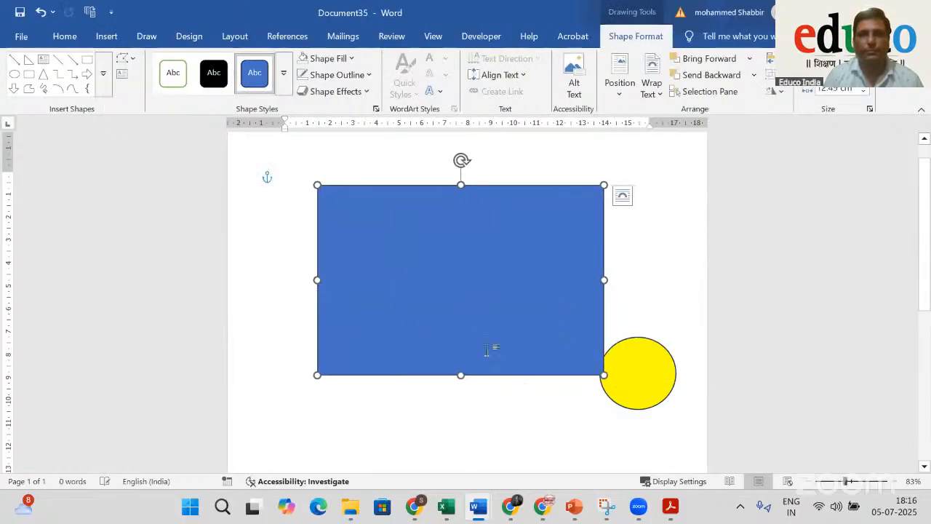
pyautogui.click(511, 387)
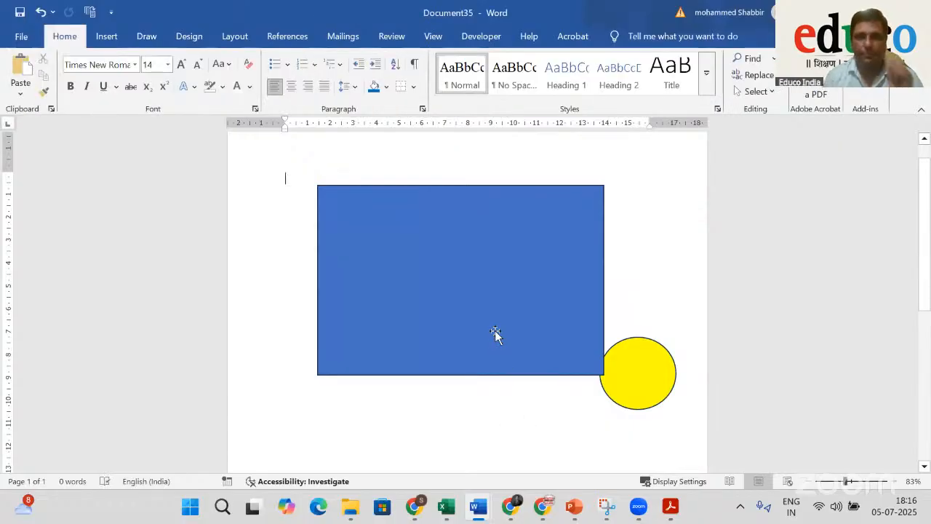
pyautogui.moveTo(494, 330); pyautogui.dragTo(525, 322)
pyautogui.click(335, 334)
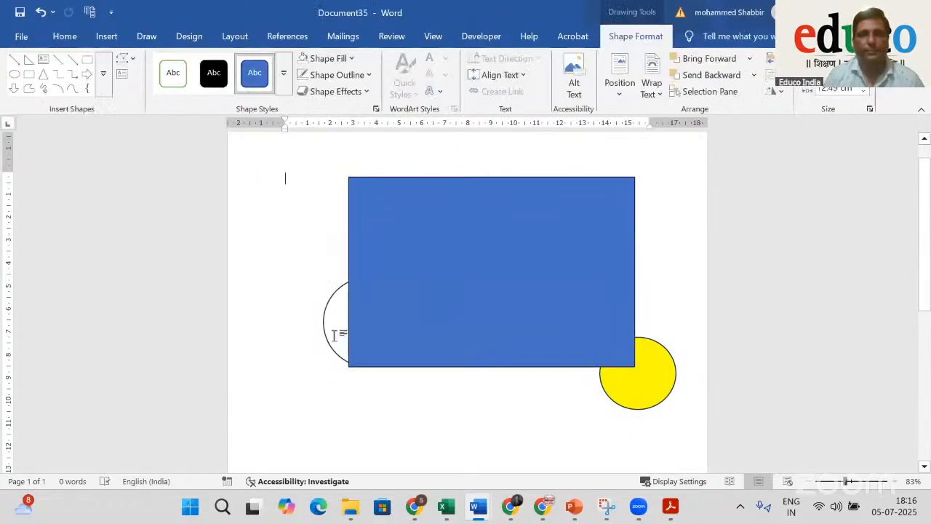
pyautogui.click(487, 342)
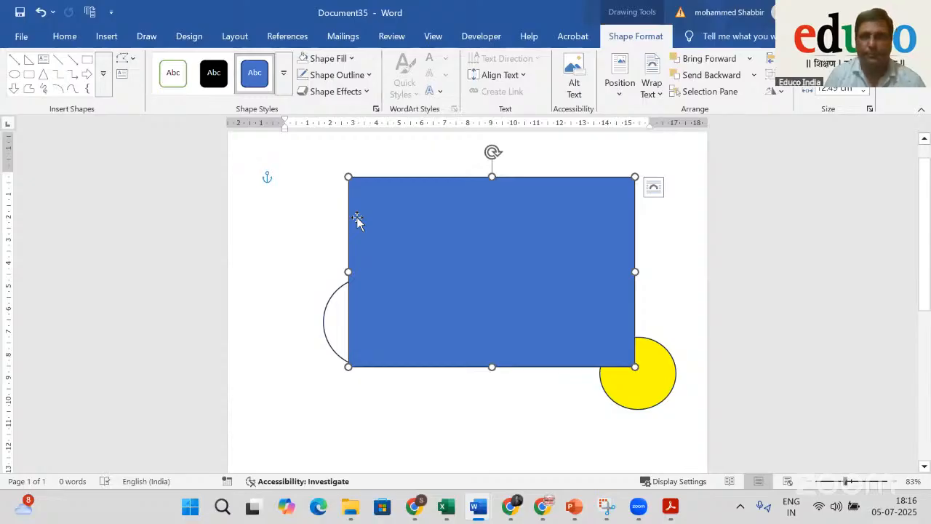
# Insert a table with four columns and six rows at the start of the document, above the shapes
pyautogui.scroll(-5, 356, 221)
pyautogui.scroll(5, 437, 386)
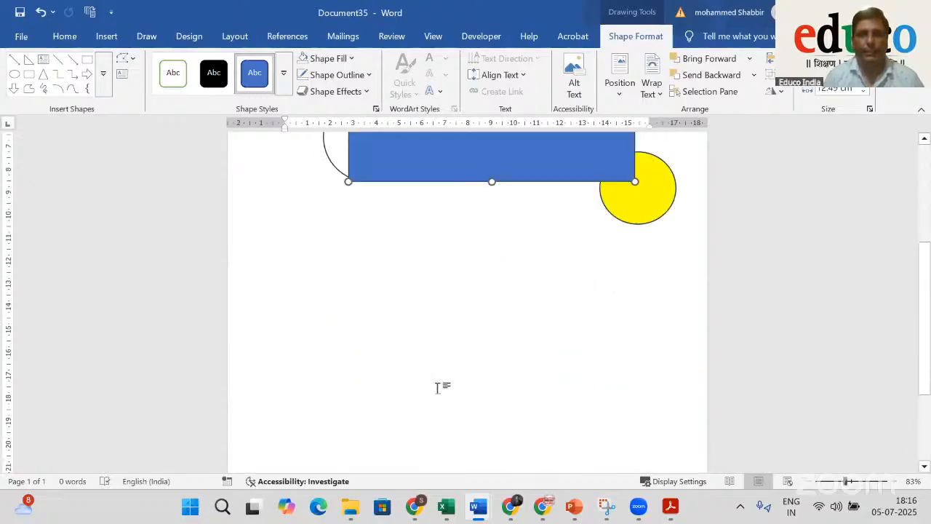
pyautogui.scroll(1, 437, 391)
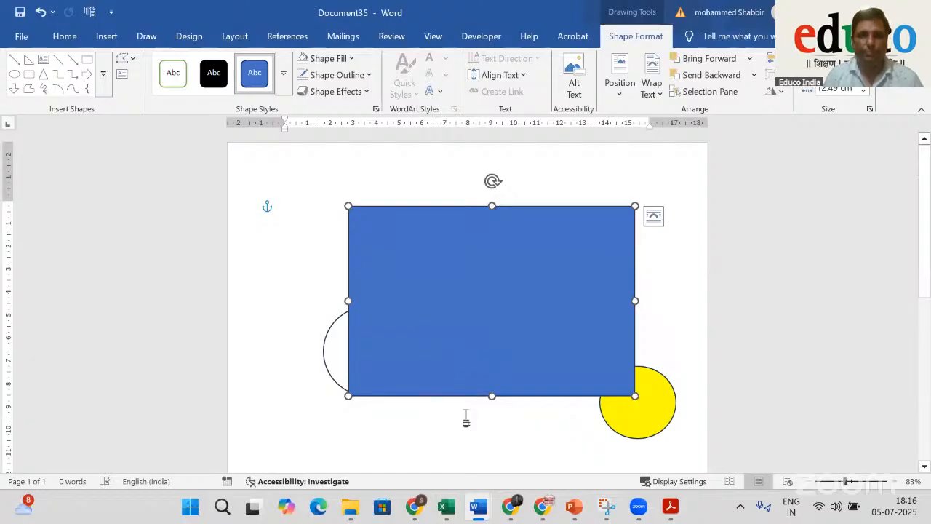
pyautogui.scroll(-4, 466, 419)
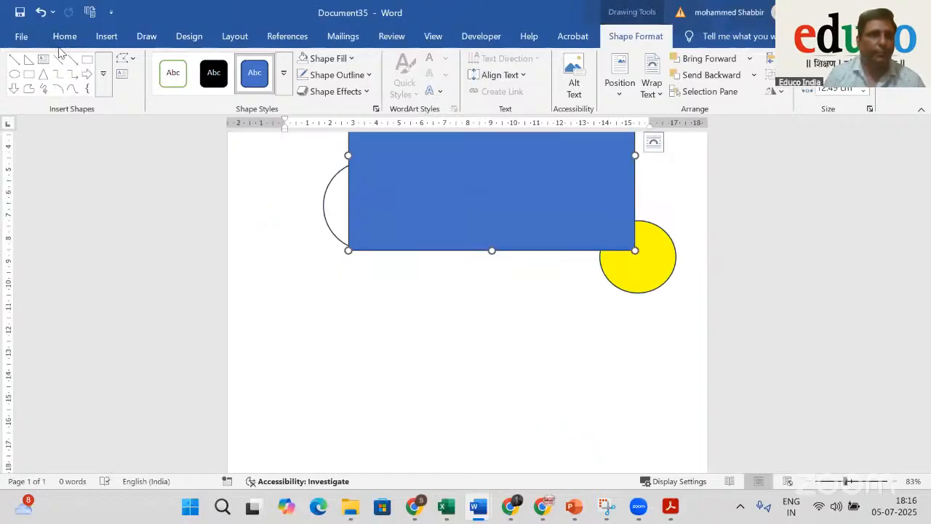
pyautogui.click(107, 37)
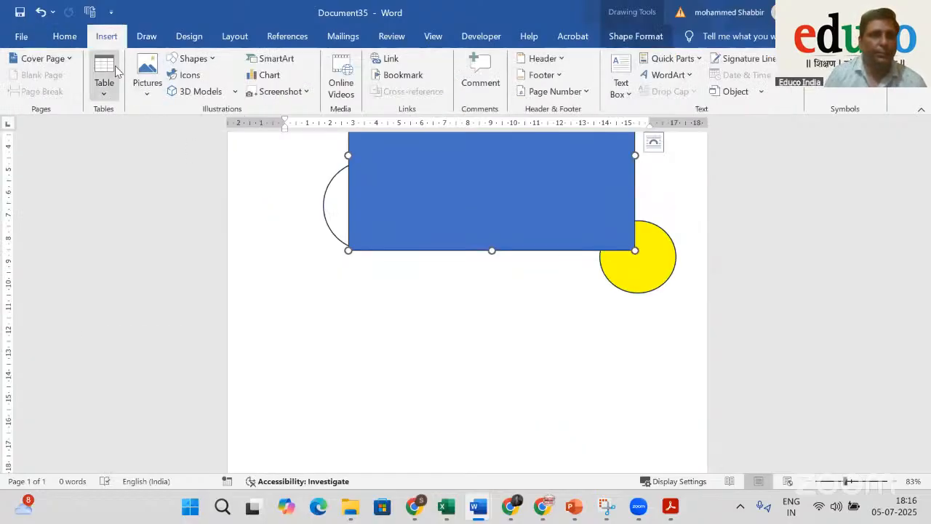
pyautogui.click(104, 80)
pyautogui.click(396, 385)
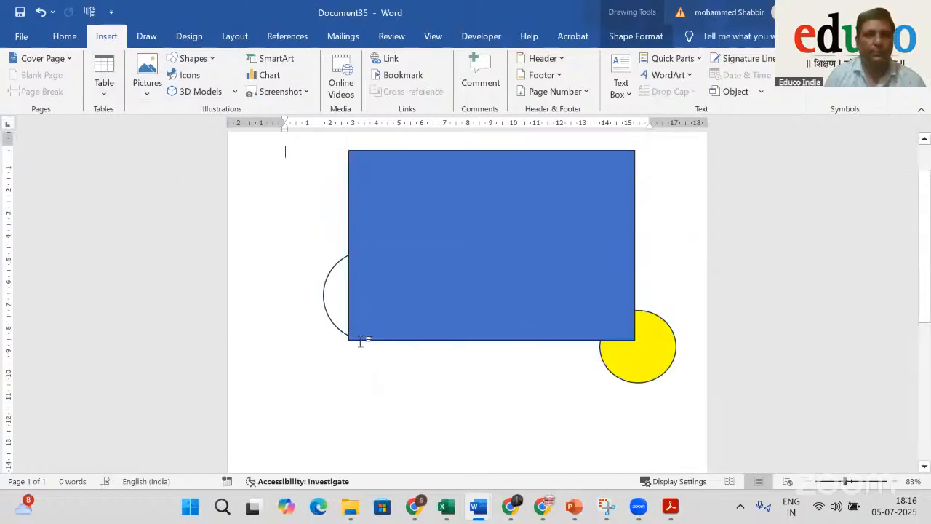
pyautogui.click(109, 77)
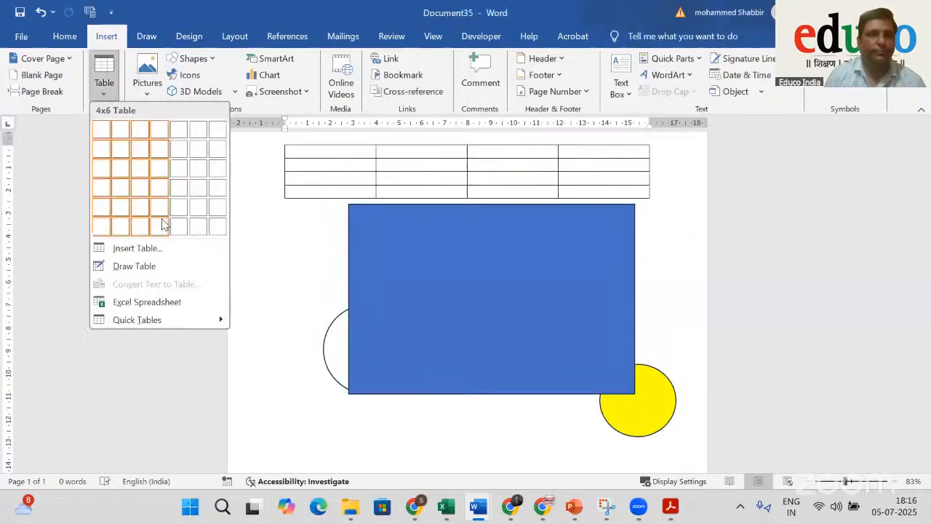
pyautogui.click(163, 226)
# Delete the blue rectangle, the yellow circle and the unfilled circle, leaving only the table on the page
pyautogui.click(505, 357)
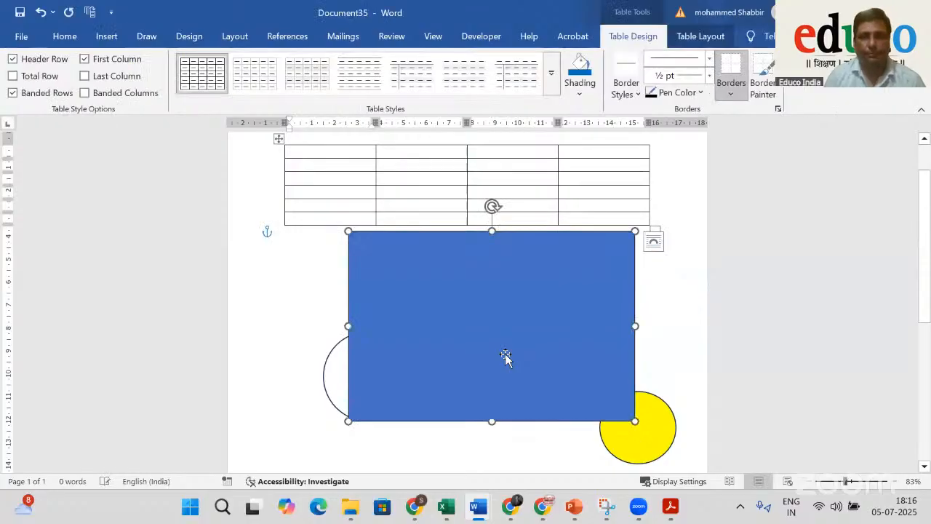
pyautogui.press('Delete')
pyautogui.click(617, 422)
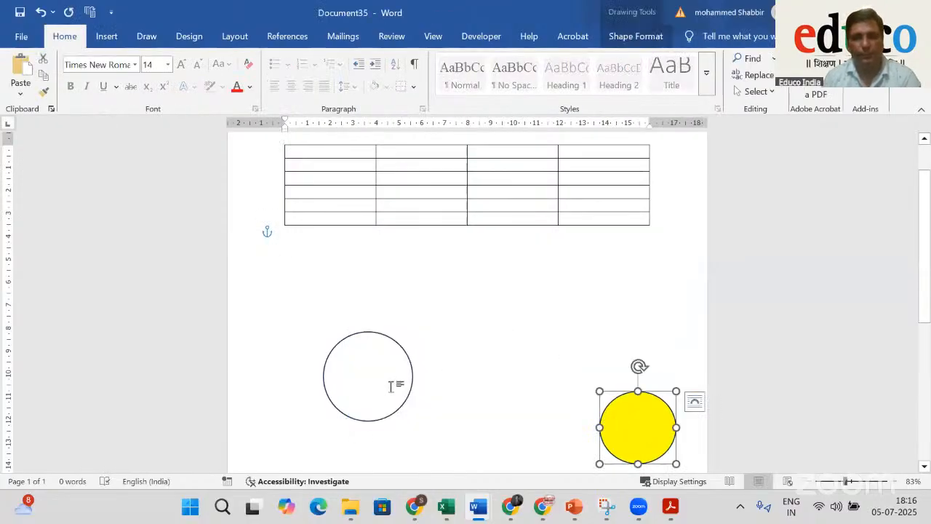
pyautogui.click(393, 385)
pyautogui.click(611, 412)
pyautogui.press('Delete')
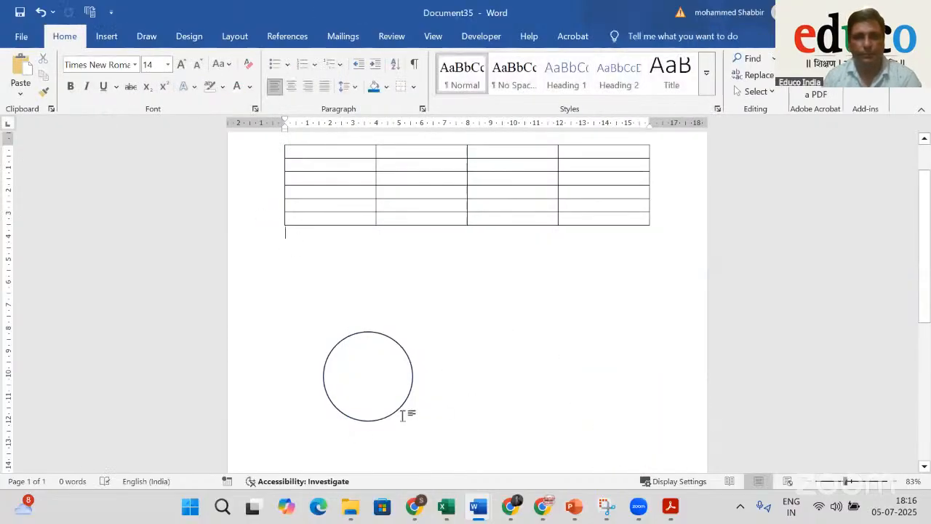
pyautogui.click(401, 409)
pyautogui.press('Delete')
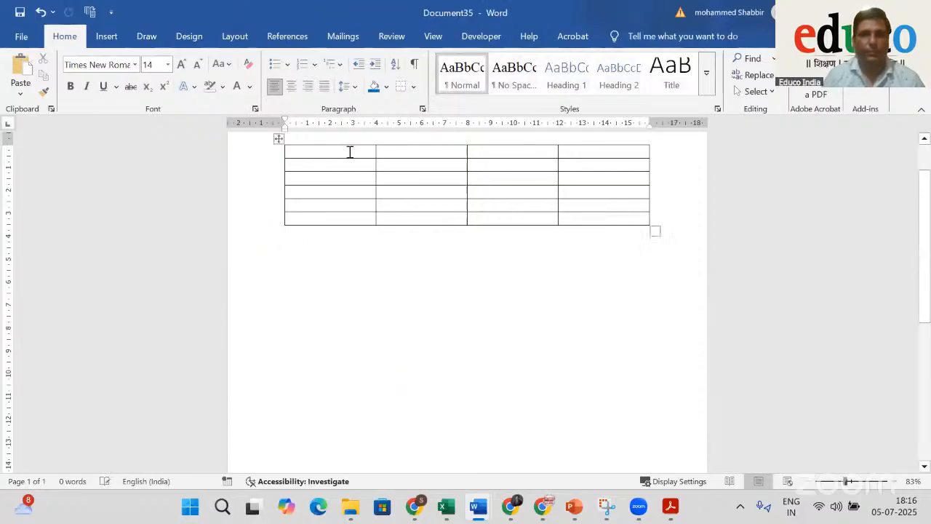
# Fill the table's first row with the headings Name, Clas, Sec and Roll No
pyautogui.click(359, 152)
pyautogui.write('Name')
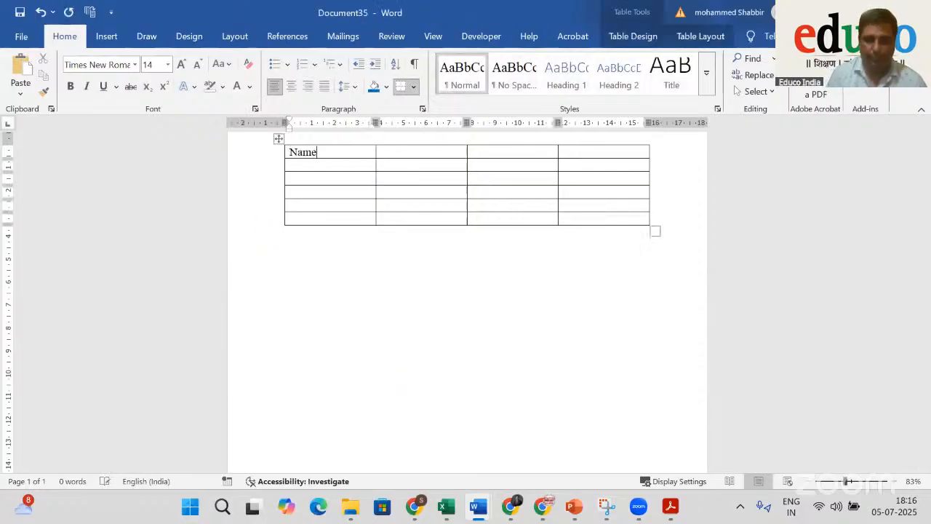
pyautogui.click(381, 146)
pyautogui.write('Clas')
pyautogui.press('Tab')
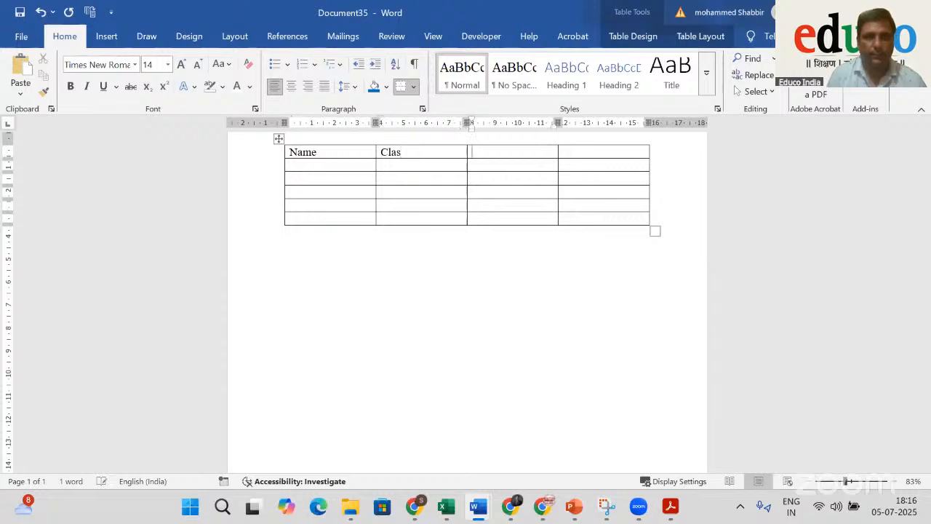
pyautogui.write('Dra')
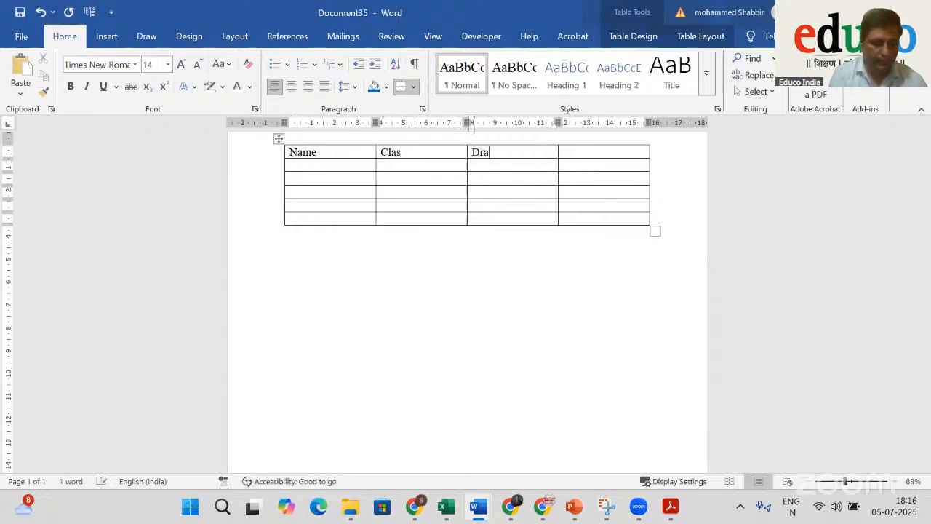
pyautogui.press('BackSpace')
pyautogui.write('Sec')
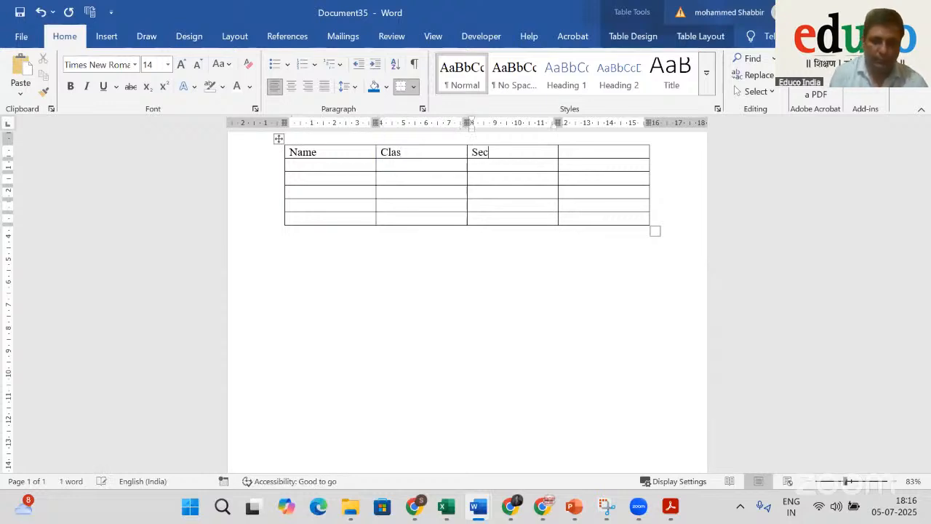
pyautogui.press('Tab')
pyautogui.write('Ro')
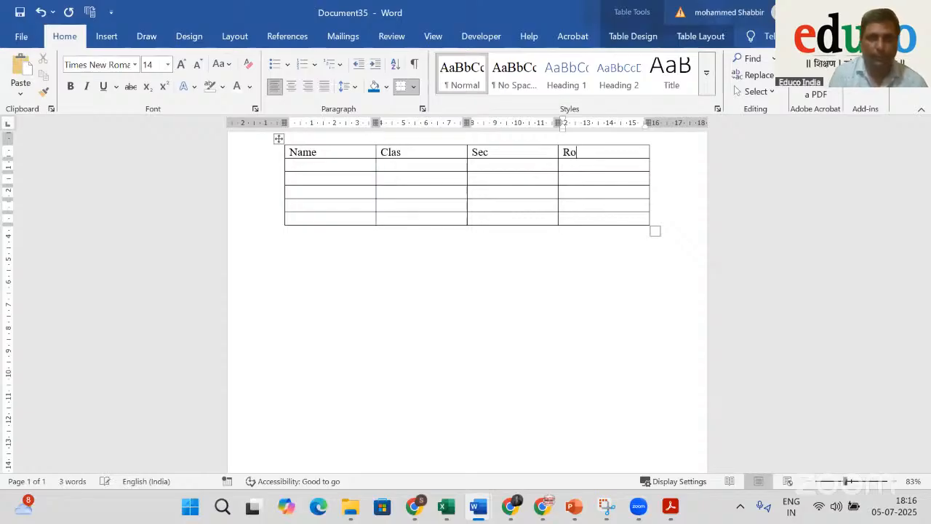
pyautogui.write('ll No')
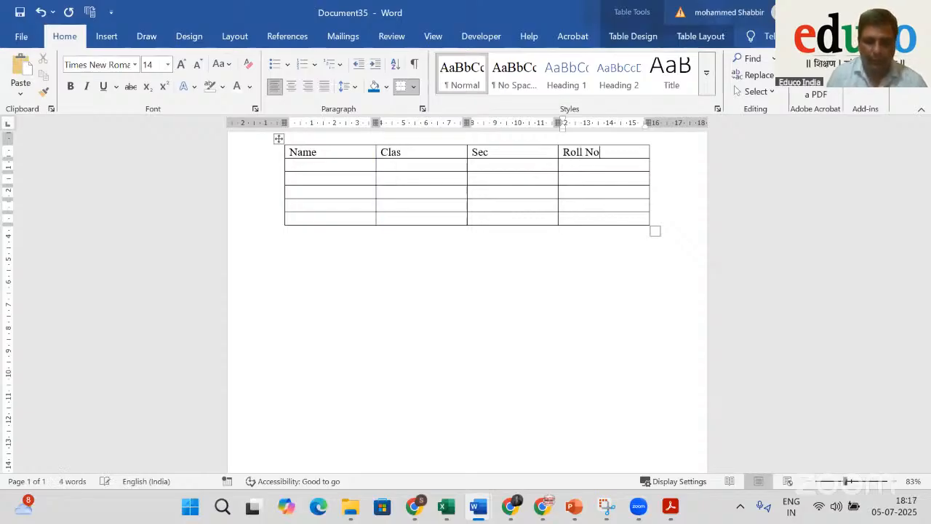
# Shade the table's whole heading row with the standard red color
pyautogui.click(270, 255)
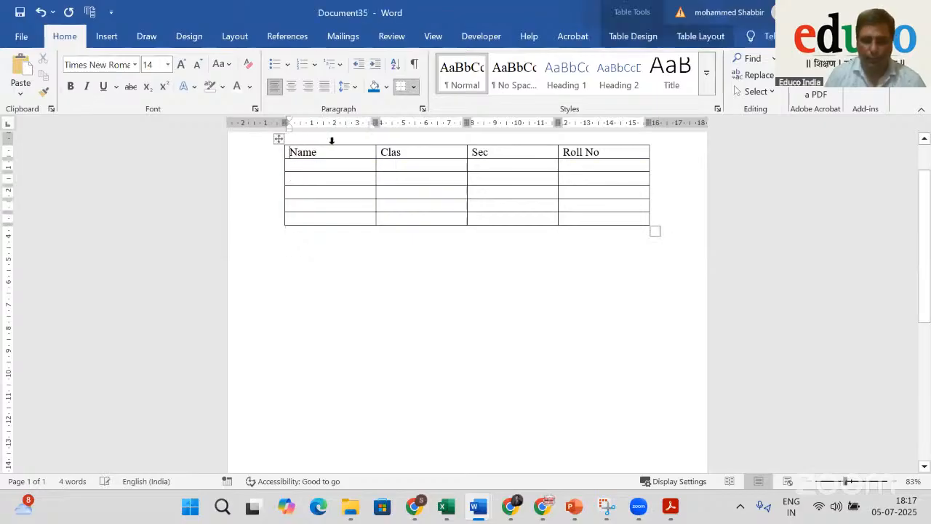
pyautogui.hotkey('shift', 'Down')
pyautogui.hotkey('shift', 'Right')
pyautogui.hotkey('shift', 'Right')
pyautogui.hotkey('shift', 'Right')
pyautogui.hotkey('shift', 'Up')
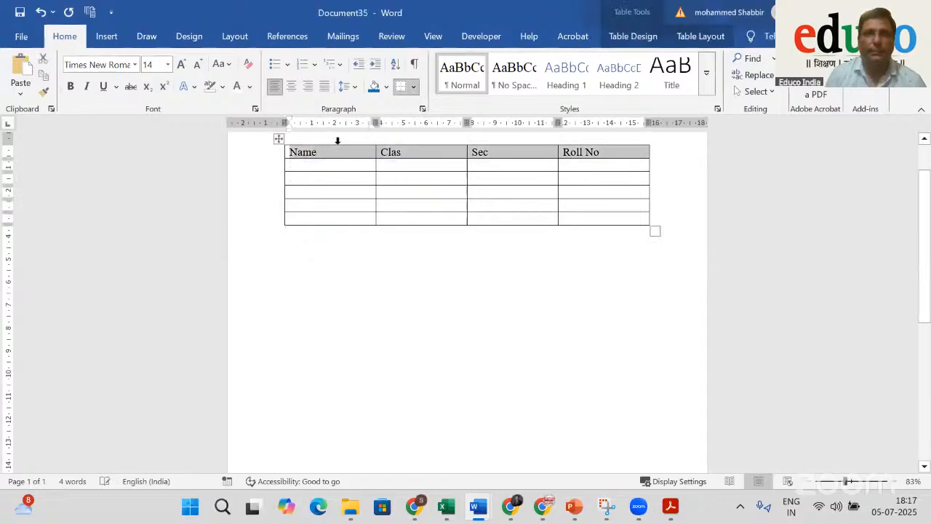
pyautogui.click(645, 37)
pyautogui.click(586, 92)
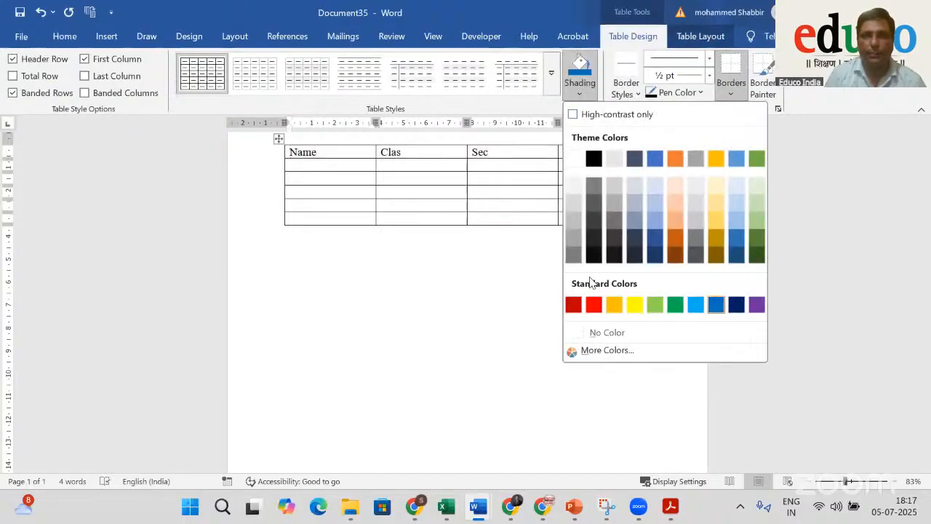
pyautogui.click(592, 305)
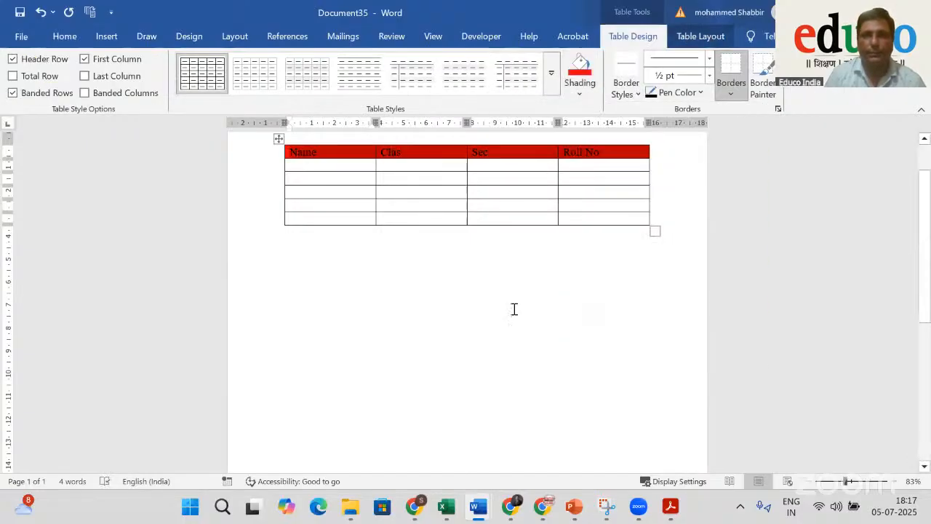
# Add empty rows at the end of the table until it continues onto a second page with eight rows there
pyautogui.click(625, 222)
pyautogui.press('Tab')
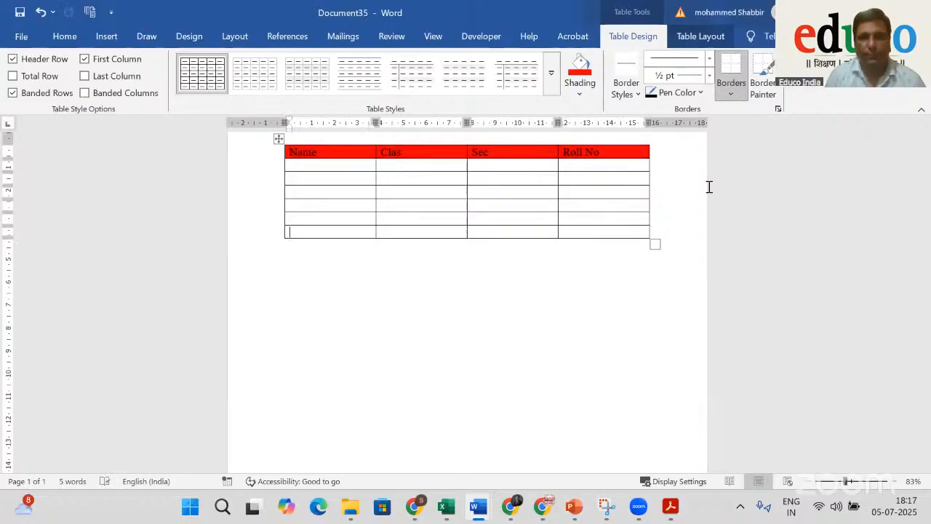
pyautogui.press('Tab')
pyautogui.press('Tab')
pyautogui.press('Tab')
pyautogui.press('Tab')
pyautogui.press('Tab')
pyautogui.press('Tab')
pyautogui.press('Tab')
pyautogui.press('Tab')
pyautogui.press('Tab')
pyautogui.press('Tab')
pyautogui.press('Tab')
pyautogui.press('Tab')
pyautogui.press('Tab')
pyautogui.press('Tab')
pyautogui.press('Tab')
pyautogui.press('Tab')
pyautogui.press('Tab')
pyautogui.press('Tab')
pyautogui.press('Tab')
pyautogui.press('Tab')
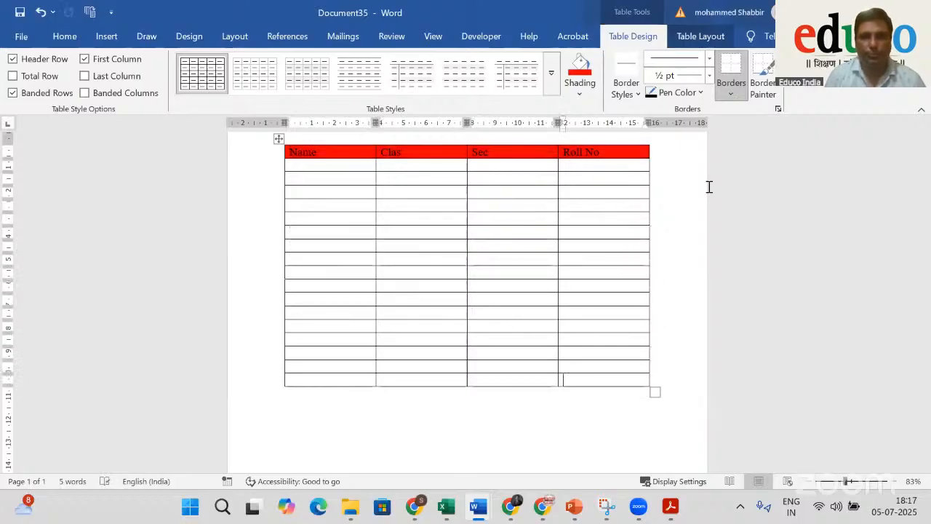
pyautogui.press('Tab')
pyautogui.press('Tab')
pyautogui.press('Tab')
pyautogui.press('Tab')
pyautogui.press('Tab')
pyautogui.press('Tab')
pyautogui.press('Tab')
pyautogui.press('Tab')
pyautogui.press('Tab')
pyautogui.press('Tab')
pyautogui.press('Tab')
pyautogui.press('Tab')
pyautogui.press('Tab')
pyautogui.press('Tab')
pyautogui.press('Tab')
pyautogui.press('Tab')
pyautogui.press('Tab')
pyautogui.press('Tab')
pyautogui.press('Tab')
pyautogui.press('Tab')
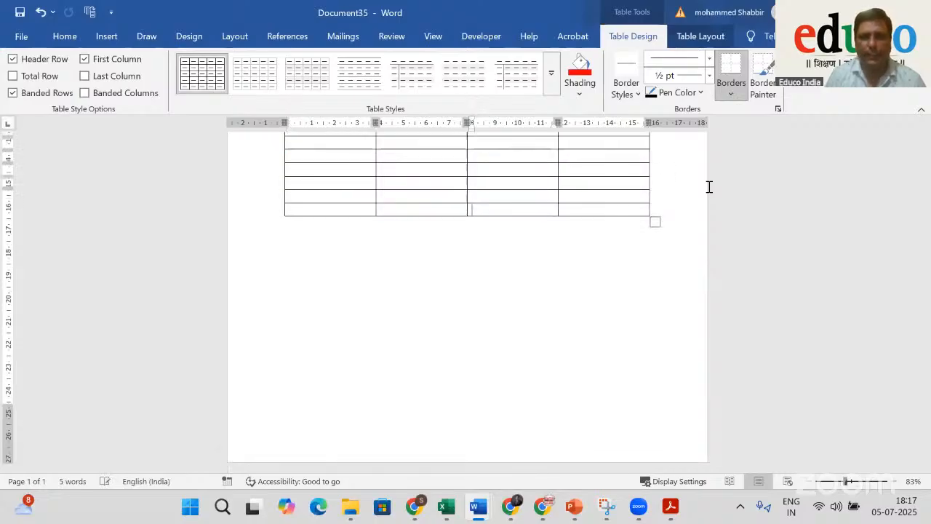
pyautogui.press('Tab')
pyautogui.press('Tab')
pyautogui.press('Tab')
pyautogui.press('Tab')
pyautogui.press('Tab')
pyautogui.press('Tab')
pyautogui.press('Tab')
pyautogui.press('Tab')
pyautogui.press('Tab')
pyautogui.press('Tab')
pyautogui.press('Tab')
pyautogui.press('Tab')
pyautogui.press('Tab')
pyautogui.press('Tab')
pyautogui.press('Tab')
pyautogui.press('Tab')
pyautogui.press('Tab')
pyautogui.press('Tab')
pyautogui.press('Tab')
pyautogui.press('Tab')
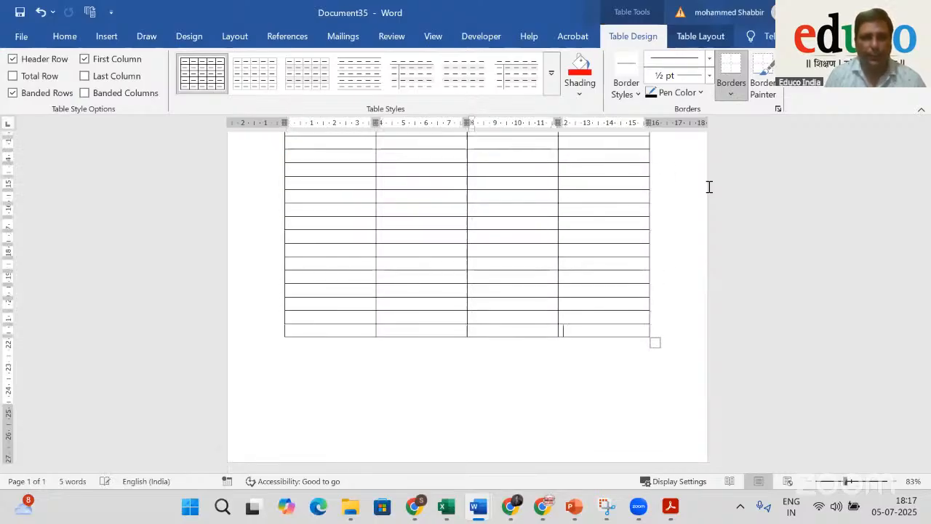
pyautogui.press('Tab')
pyautogui.press('Tab')
pyautogui.press('Tab')
pyautogui.press('Tab')
pyautogui.press('Tab')
pyautogui.press('Tab')
pyautogui.press('Tab')
pyautogui.press('Tab')
pyautogui.press('Tab')
pyautogui.press('Tab')
pyautogui.press('Tab')
pyautogui.press('Tab')
pyautogui.press('Tab')
pyautogui.press('Tab')
pyautogui.press('Tab')
pyautogui.press('Tab')
pyautogui.press('Tab')
pyautogui.press('Tab')
pyautogui.press('Tab')
pyautogui.press('Tab')
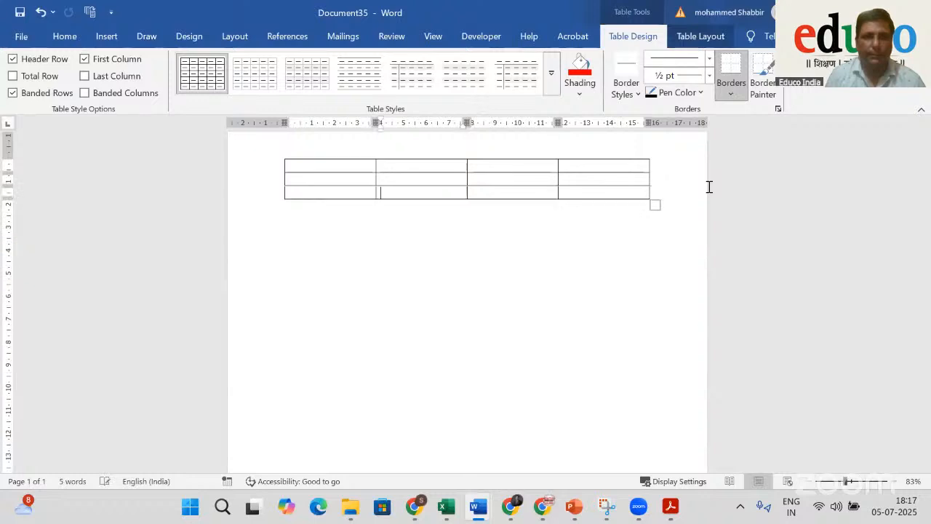
pyautogui.press('Tab')
pyautogui.press('Tab')
pyautogui.press('Tab')
pyautogui.press('Tab')
pyautogui.press('Tab')
pyautogui.press('Tab')
pyautogui.press('Tab')
pyautogui.press('Tab')
pyautogui.press('Tab')
pyautogui.press('Tab')
pyautogui.press('Tab')
pyautogui.press('Tab')
pyautogui.press('Tab')
pyautogui.press('Tab')
pyautogui.press('Tab')
pyautogui.press('Tab')
pyautogui.press('Tab')
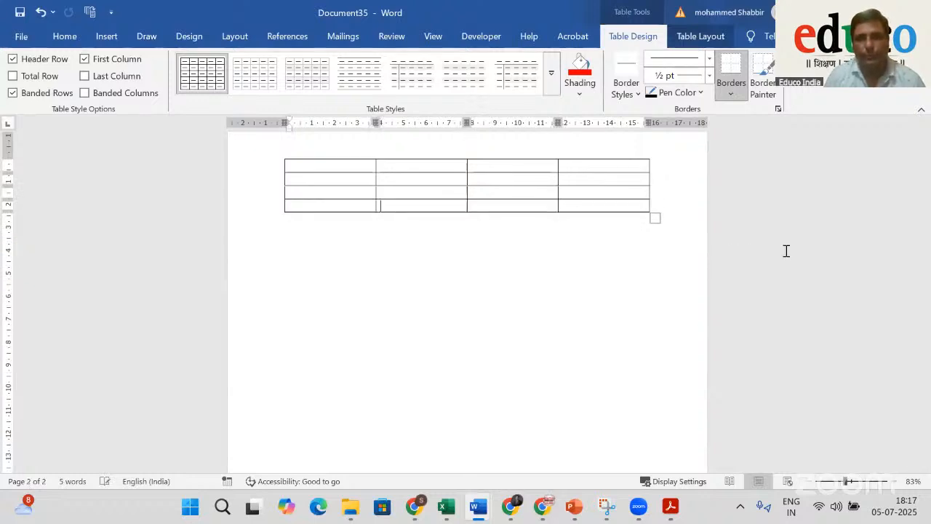
# Make the red heading row repeat at the top of each page the table spans, and check it on the second page
pyautogui.scroll(10, 553, 322)
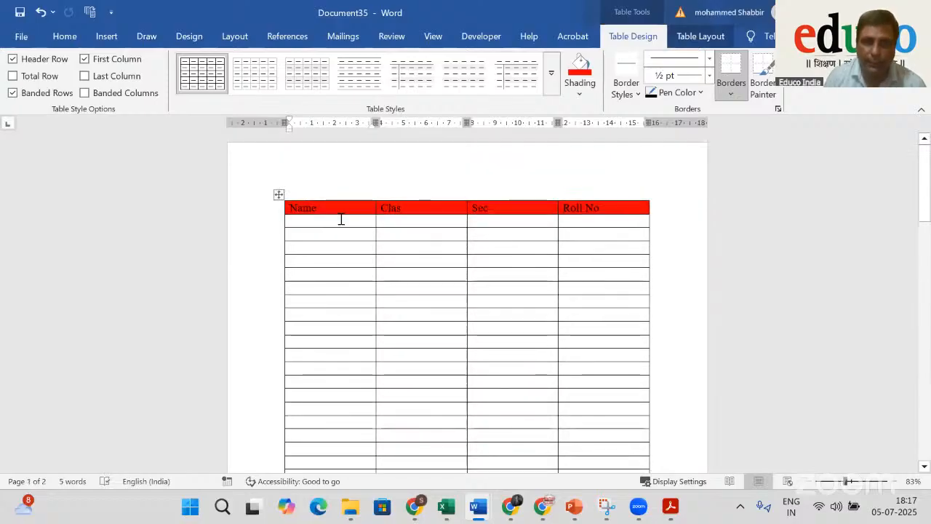
pyautogui.scroll(-10, 524, 385)
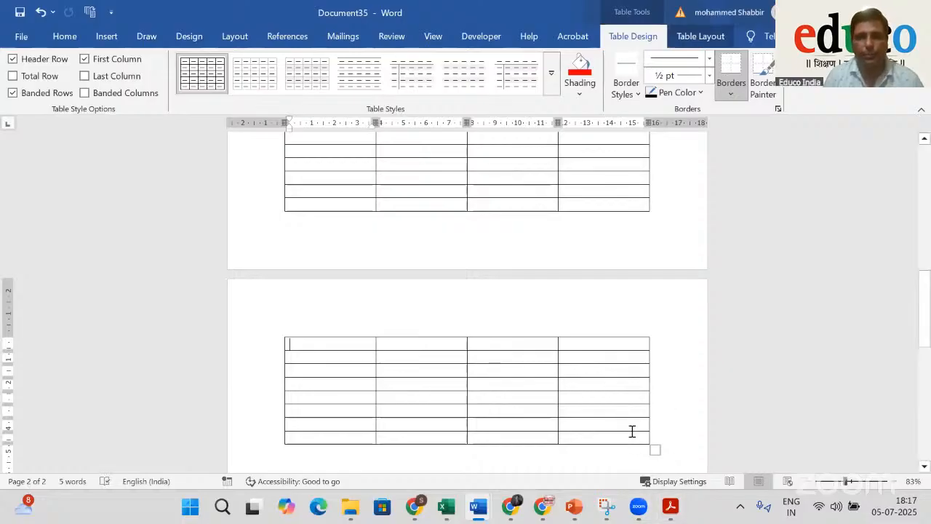
pyautogui.scroll(8, 601, 354)
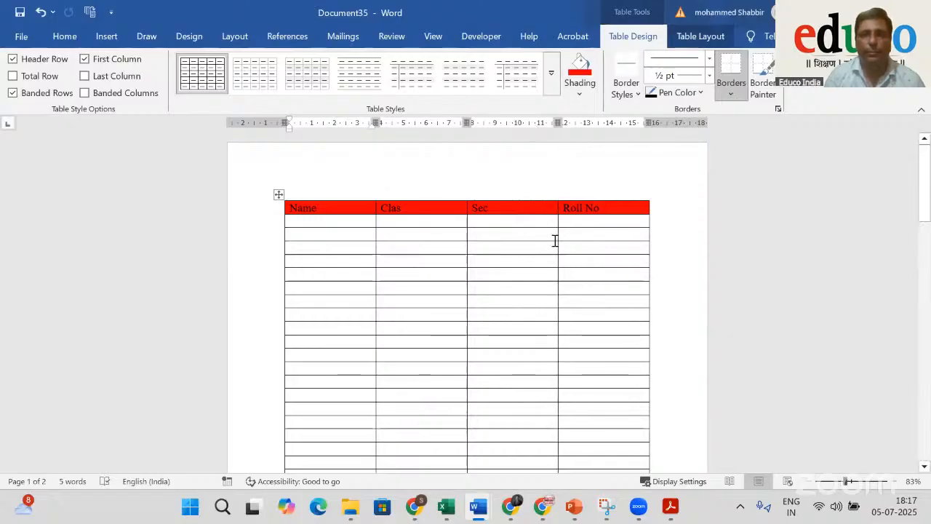
pyautogui.click(692, 36)
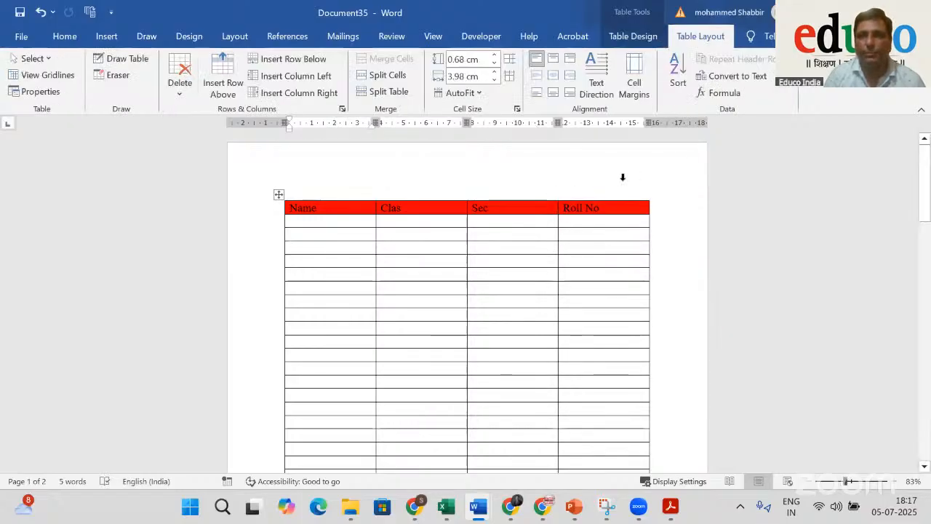
pyautogui.click(344, 207)
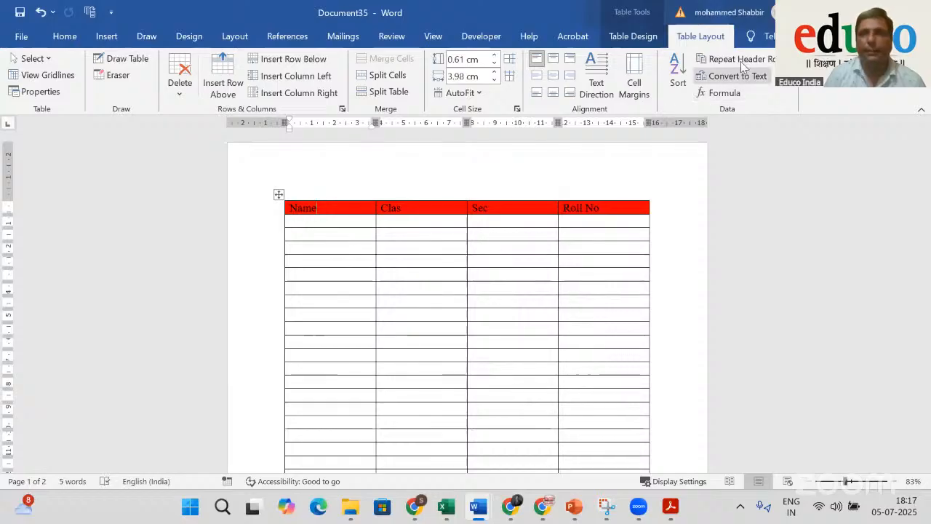
pyautogui.click(721, 59)
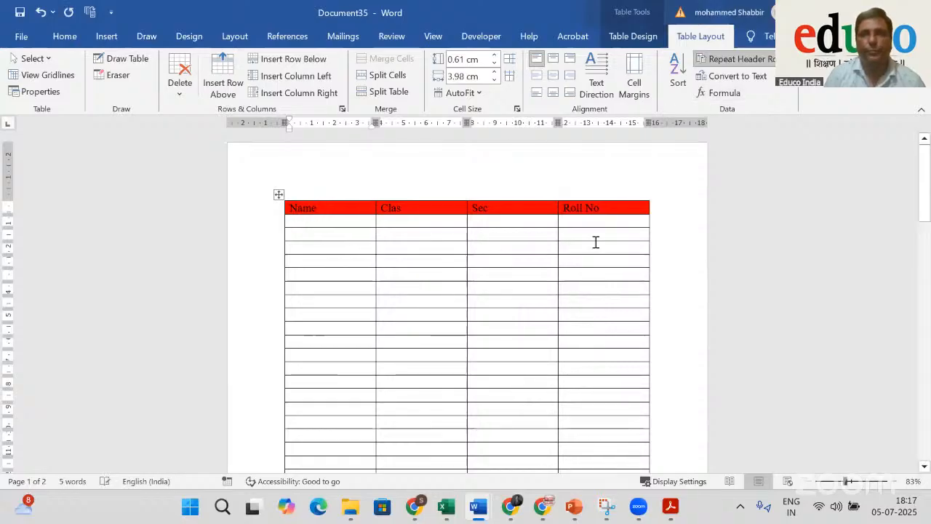
pyautogui.scroll(-4, 600, 255)
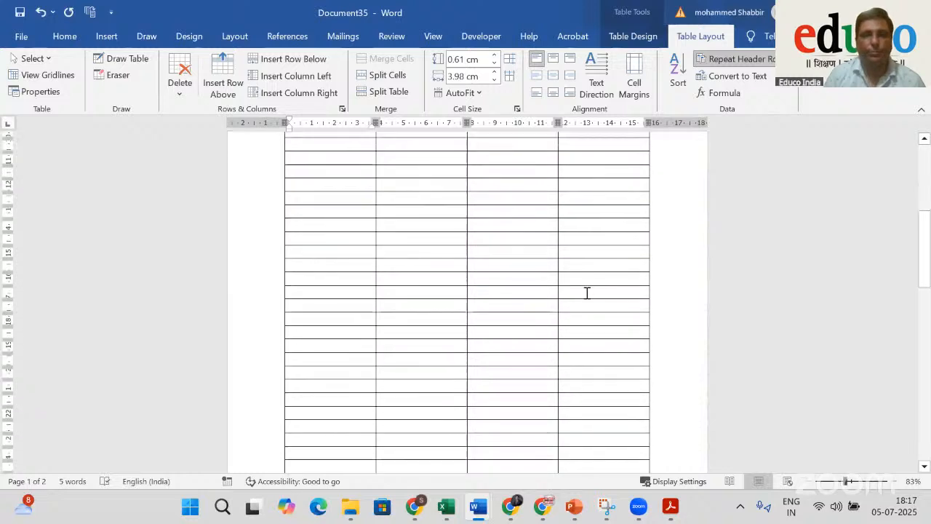
pyautogui.scroll(-5, 587, 297)
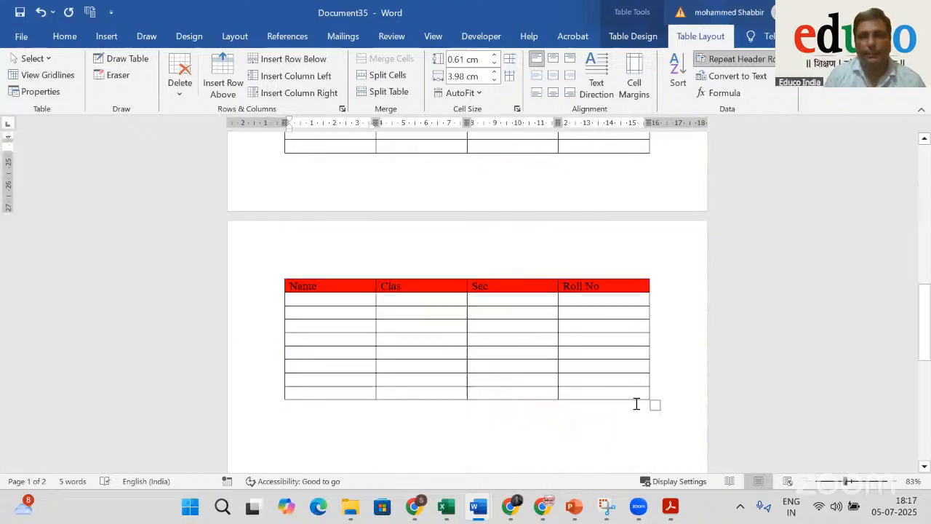
# Add empty rows at the end of the table until it continues onto a third page
pyautogui.click(633, 389)
pyautogui.press('Tab')
pyautogui.press('Tab')
pyautogui.press('Tab')
pyautogui.press('Tab')
pyautogui.press('Tab')
pyautogui.press('Tab')
pyautogui.press('Tab')
pyautogui.press('Tab')
pyautogui.press('Tab')
pyautogui.press('Tab')
pyautogui.press('Tab')
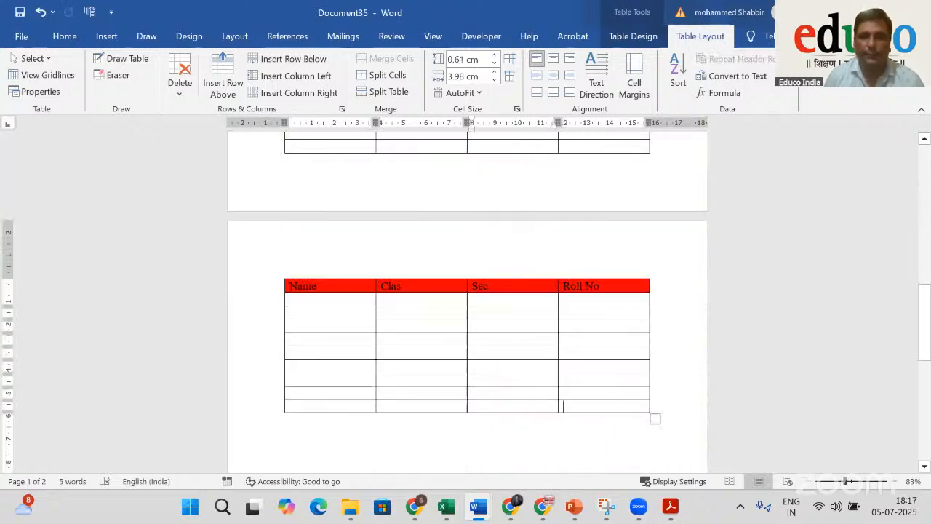
pyautogui.press('Tab')
pyautogui.press('Tab')
pyautogui.press('Tab')
pyautogui.press('Tab')
pyautogui.press('Tab')
pyautogui.press('Tab')
pyautogui.press('Tab')
pyautogui.press('Tab')
pyautogui.press('Tab')
pyautogui.press('Tab')
pyautogui.press('Tab')
pyautogui.press('Tab')
pyautogui.press('Tab')
pyautogui.press('Tab')
pyautogui.press('Tab')
pyautogui.press('Tab')
pyautogui.press('Tab')
pyautogui.press('Tab')
pyautogui.press('Tab')
pyautogui.press('Tab')
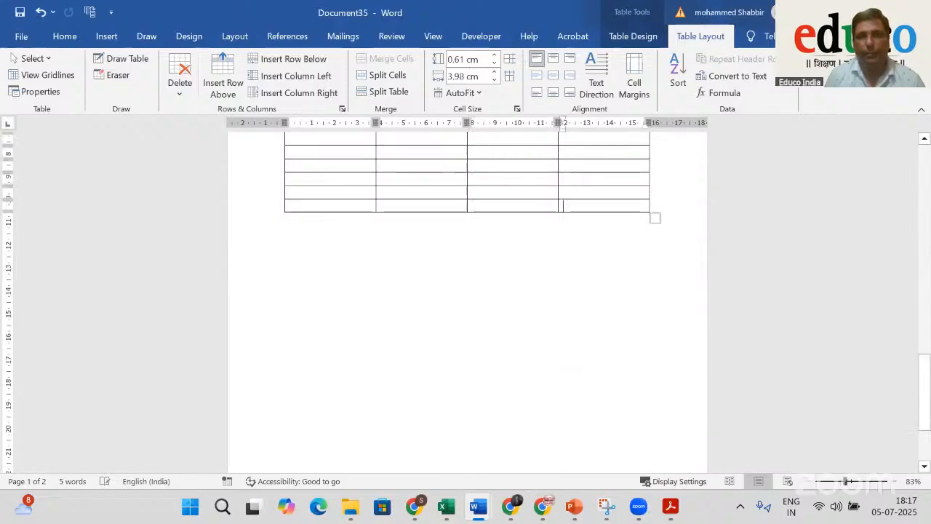
pyautogui.press('Tab')
pyautogui.press('Tab')
pyautogui.press('Tab')
pyautogui.press('Tab')
pyautogui.press('Tab')
pyautogui.press('Tab')
pyautogui.press('Tab')
pyautogui.press('Tab')
pyautogui.press('Tab')
pyautogui.press('Tab')
pyautogui.press('Tab')
pyautogui.press('Tab')
pyautogui.press('Tab')
pyautogui.press('Tab')
pyautogui.press('Tab')
pyautogui.press('Tab')
pyautogui.press('Tab')
pyautogui.press('Tab')
pyautogui.press('Tab')
pyautogui.press('Tab')
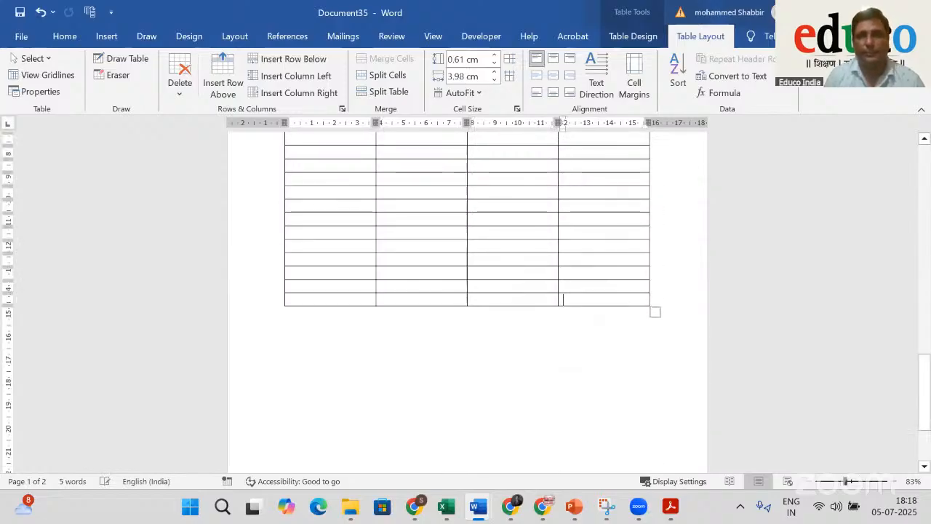
pyautogui.press('Tab')
pyautogui.press('Tab')
pyautogui.press('Tab')
pyautogui.press('Tab')
pyautogui.press('Tab')
pyautogui.press('Tab')
pyautogui.press('Tab')
pyautogui.press('Tab')
pyautogui.press('Tab')
pyautogui.press('Tab')
pyautogui.press('Tab')
pyautogui.press('Tab')
pyautogui.press('Tab')
pyautogui.press('Tab')
pyautogui.press('Tab')
pyautogui.press('Tab')
pyautogui.press('Tab')
pyautogui.press('Tab')
pyautogui.press('Tab')
pyautogui.press('Tab')
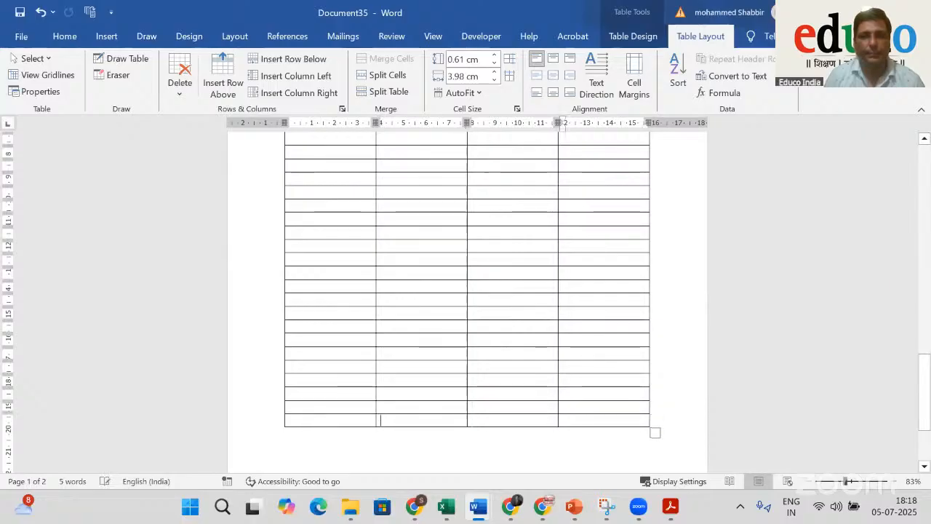
pyautogui.press('Tab')
pyautogui.press('Tab')
pyautogui.press('Tab')
pyautogui.press('Tab')
pyautogui.press('Tab')
pyautogui.press('Tab')
pyautogui.press('Tab')
pyautogui.press('Tab')
pyautogui.press('Tab')
pyautogui.press('Tab')
pyautogui.press('Tab')
pyautogui.press('Tab')
pyautogui.press('Tab')
pyautogui.press('Tab')
pyautogui.press('Tab')
pyautogui.press('Tab')
pyautogui.press('Tab')
pyautogui.press('Tab')
pyautogui.press('Tab')
pyautogui.press('Tab')
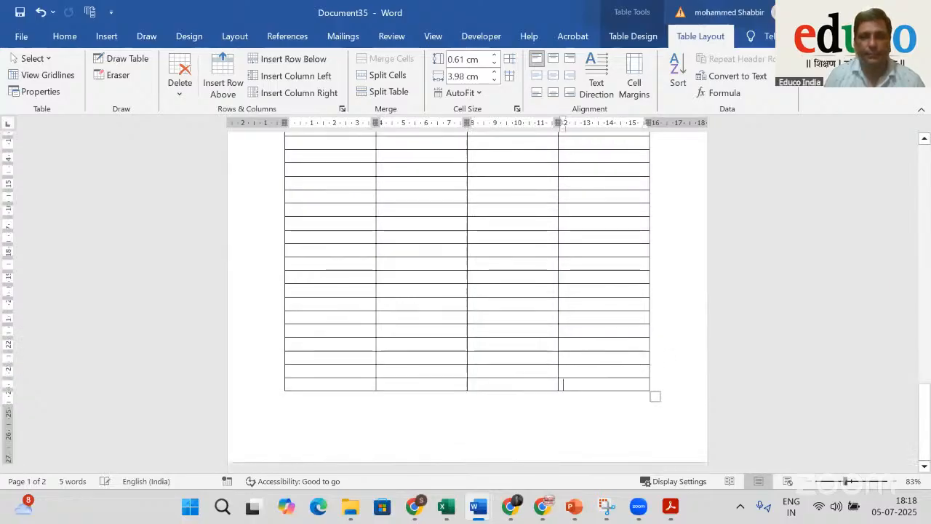
pyautogui.press('Tab')
pyautogui.press('Tab')
pyautogui.press('Tab')
pyautogui.press('Tab')
pyautogui.press('Tab')
pyautogui.press('Tab')
pyautogui.press('Tab')
pyautogui.press('Tab')
pyautogui.press('Tab')
pyautogui.press('Tab')
pyautogui.press('Tab')
pyautogui.press('Tab')
pyautogui.press('Tab')
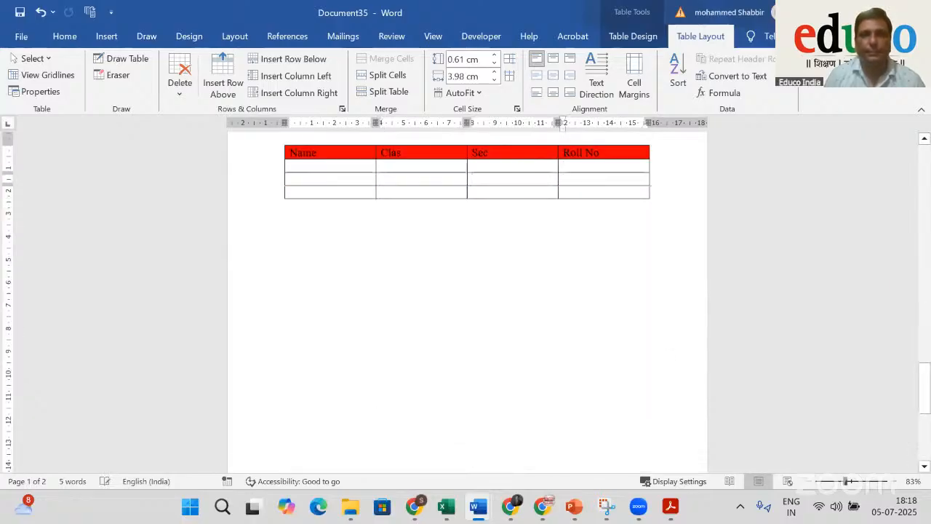
# View all three pages side by side and examine the repeated heading row at the top of each page
pyautogui.scroll(10, 792, 304)
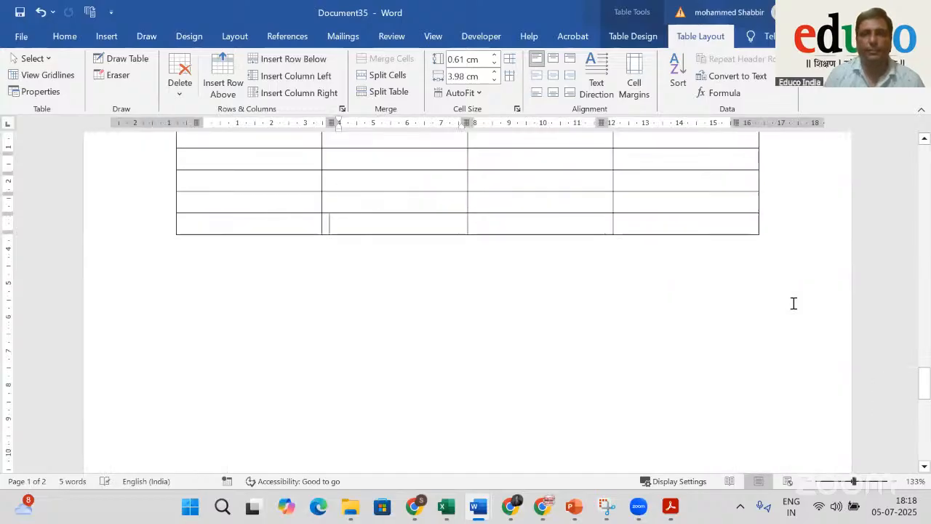
pyautogui.scroll(-17, 781, 328)
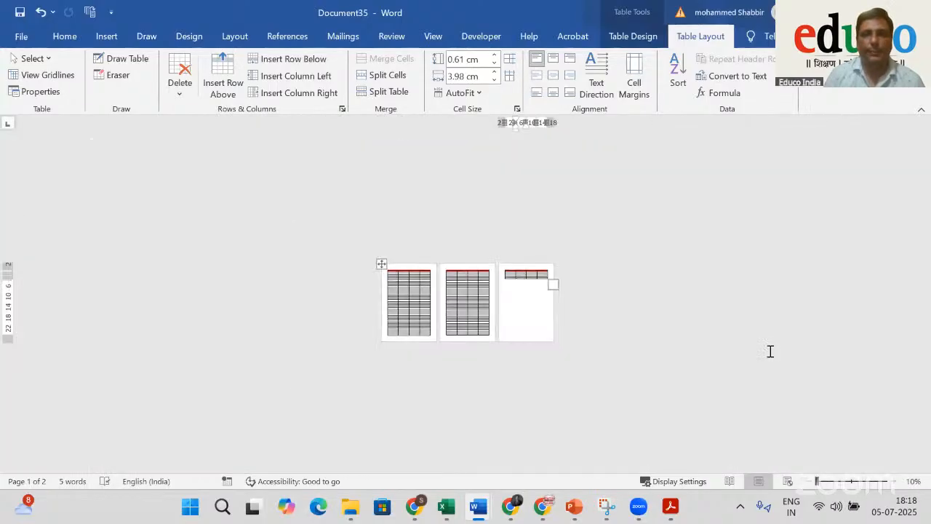
pyautogui.scroll(5, 770, 352)
pyautogui.scroll(-2, 769, 353)
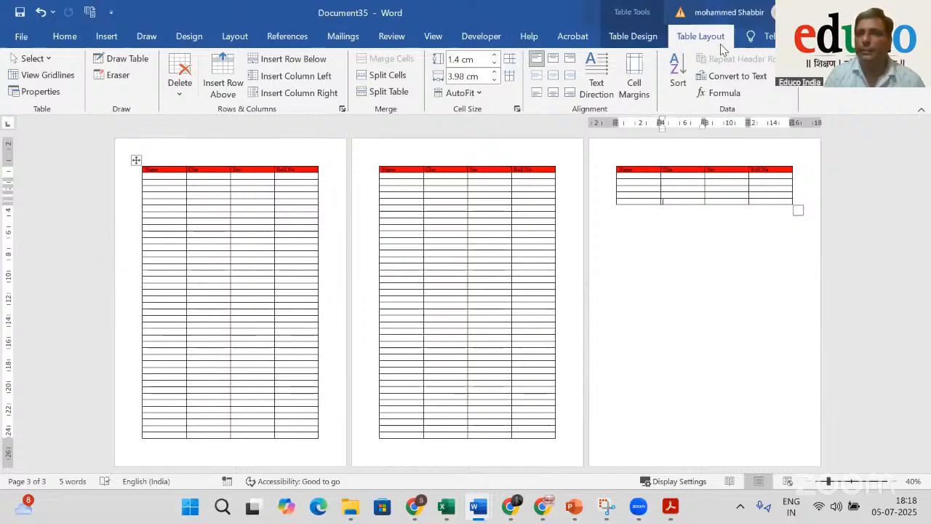
pyautogui.click(451, 171)
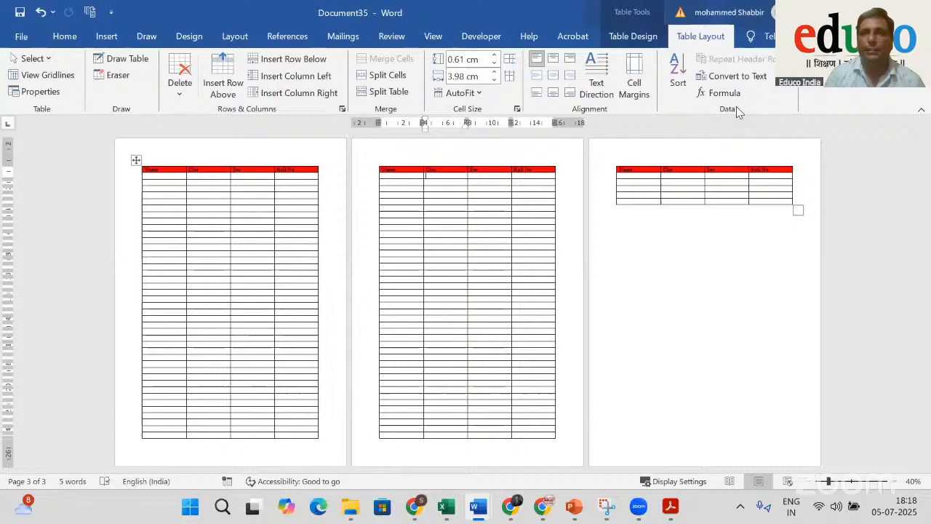
pyautogui.click(527, 169)
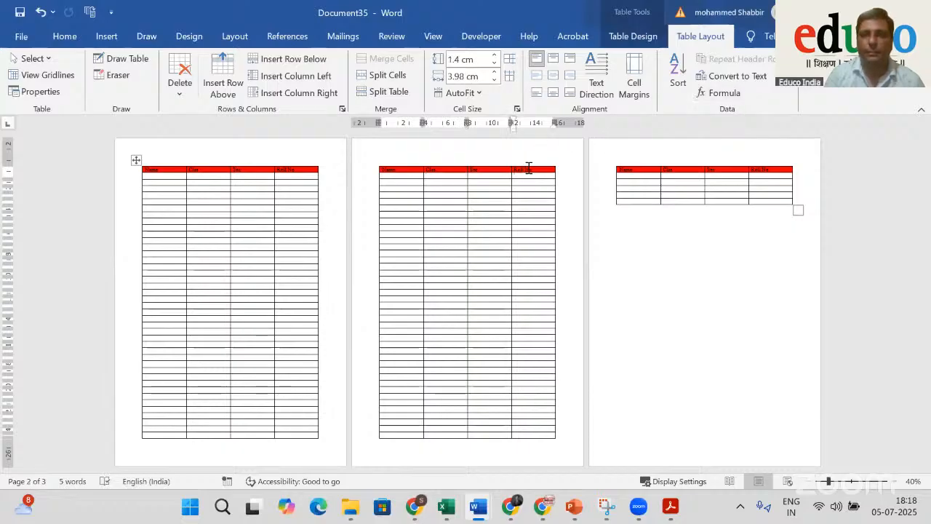
pyautogui.click(645, 175)
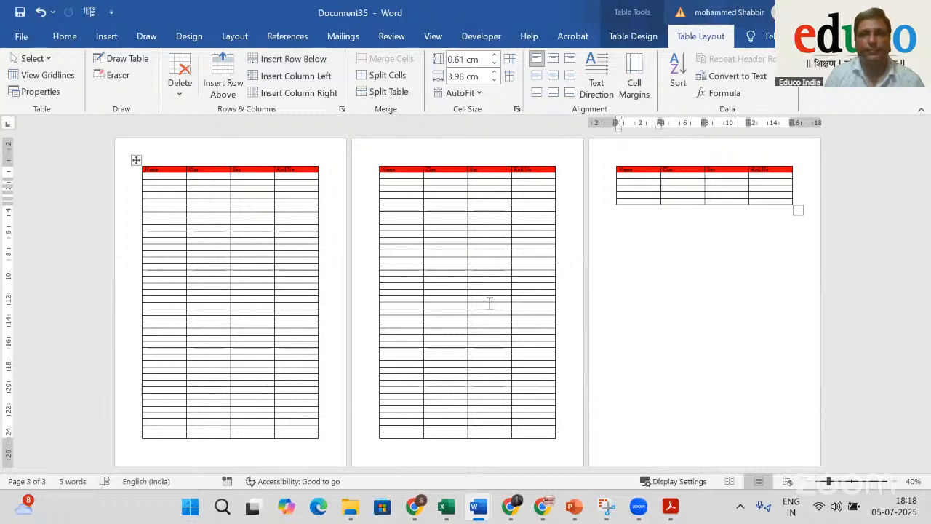
pyautogui.click(467, 307)
pyautogui.click(431, 351)
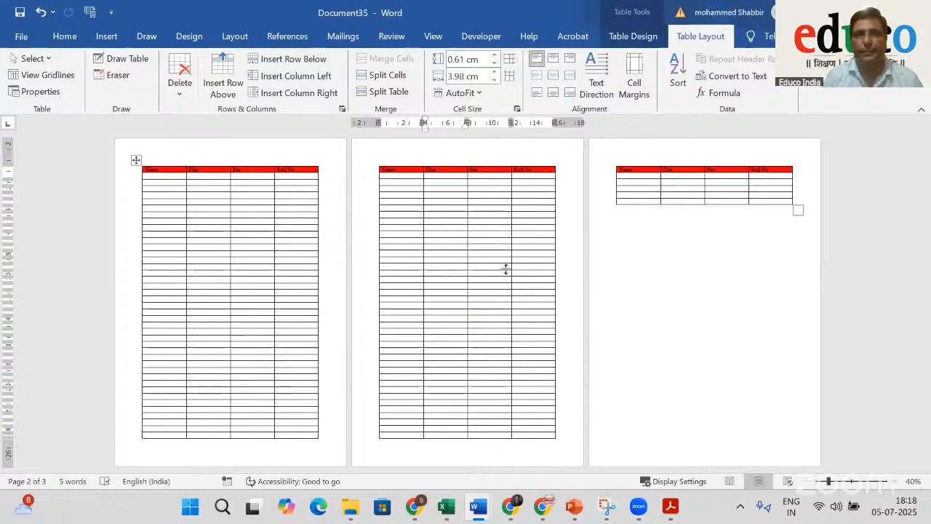
# Try to place the cursor in the second page's repeated headings, comparing with the original heading row on the first page
pyautogui.keyDown('ctrl'); pyautogui.scroll(3, 506, 269); pyautogui.keyUp('ctrl')
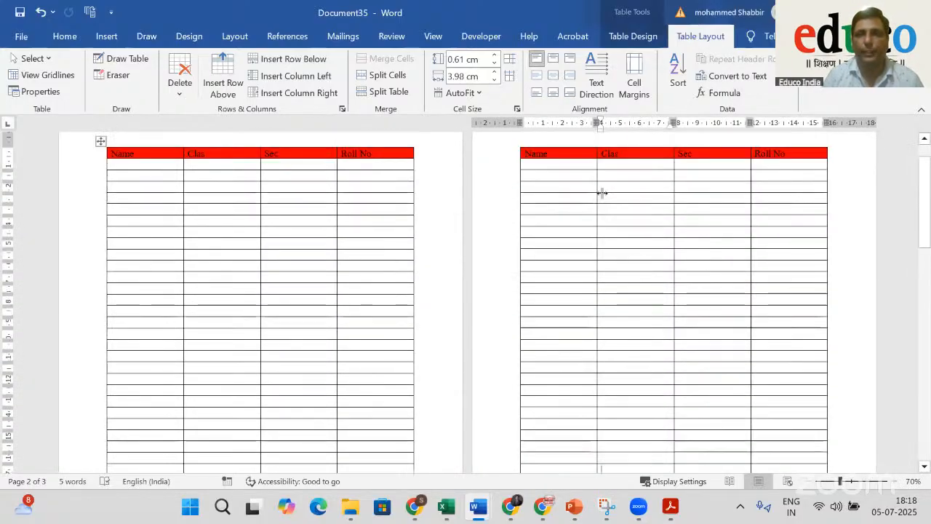
pyautogui.click(562, 153)
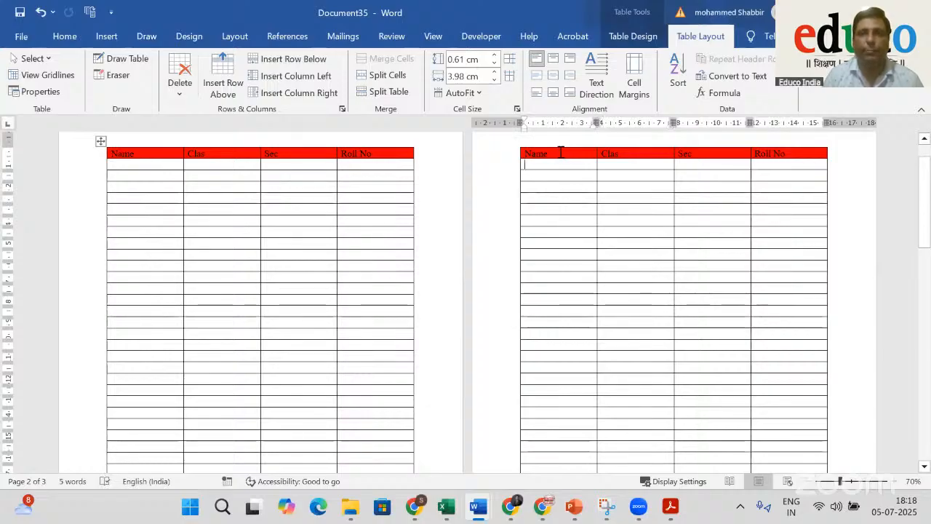
pyautogui.click(288, 155)
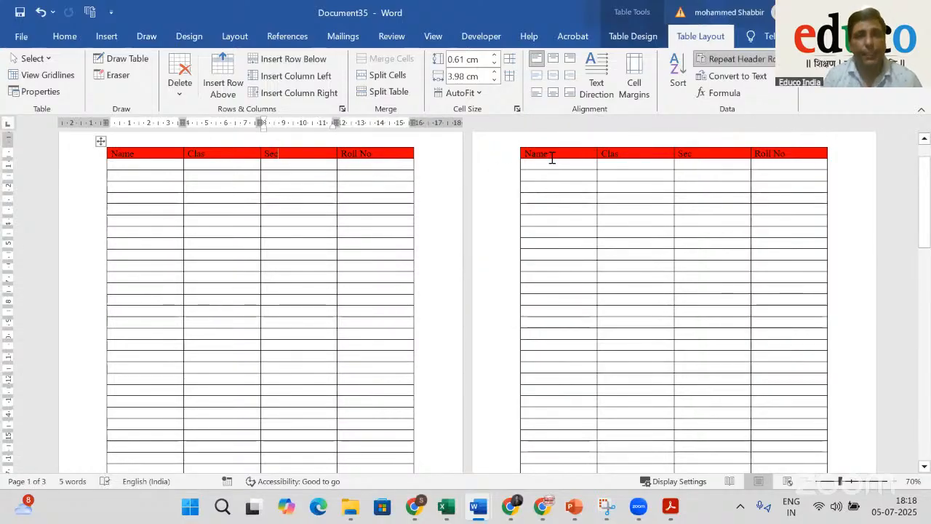
pyautogui.click(574, 153)
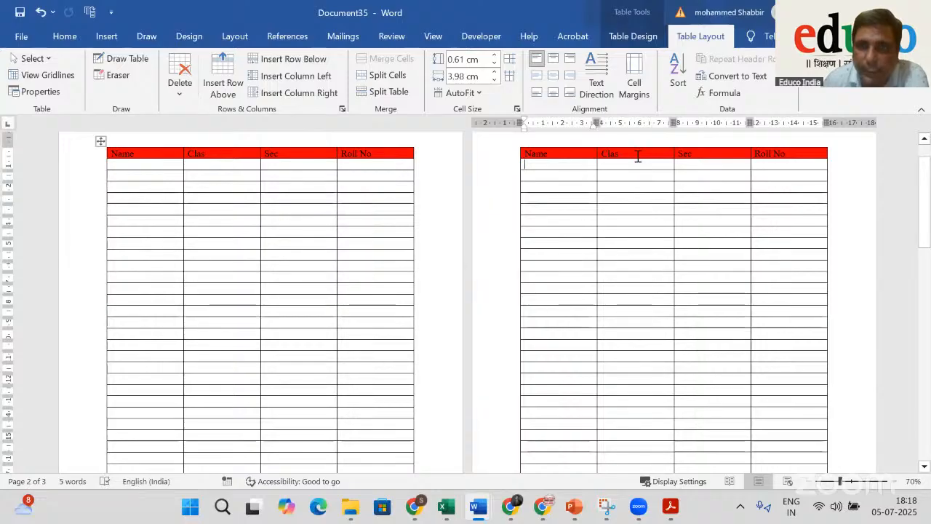
pyautogui.click(709, 152)
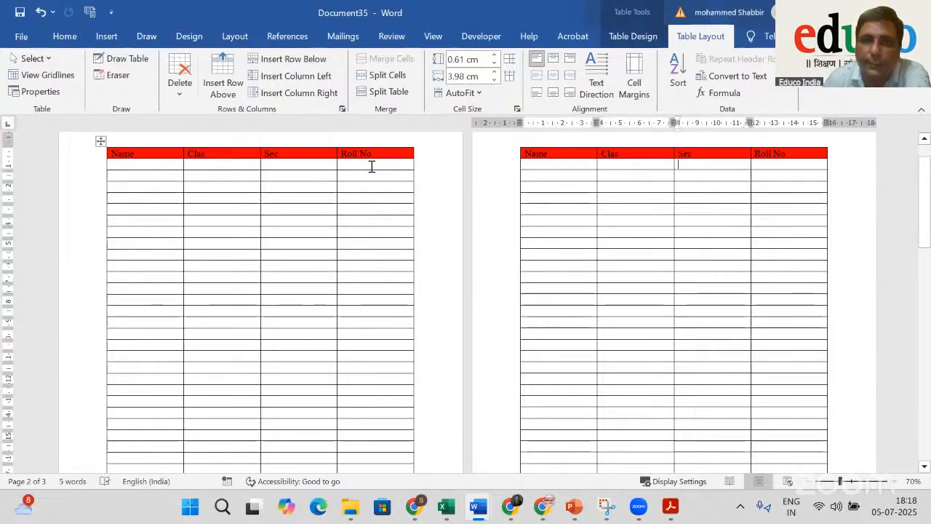
# Replace the heading Sec with Math in the first page's heading row
pyautogui.click(296, 154)
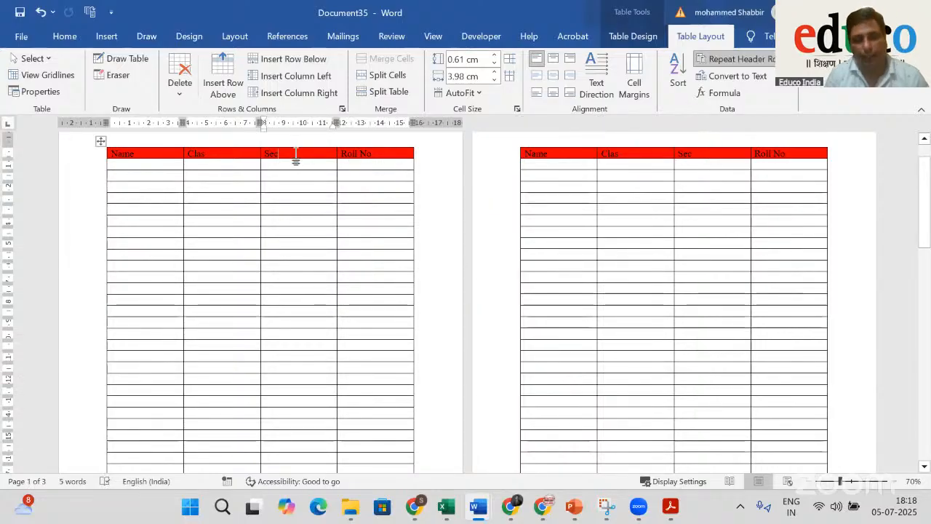
pyautogui.doubleClick(296, 154)
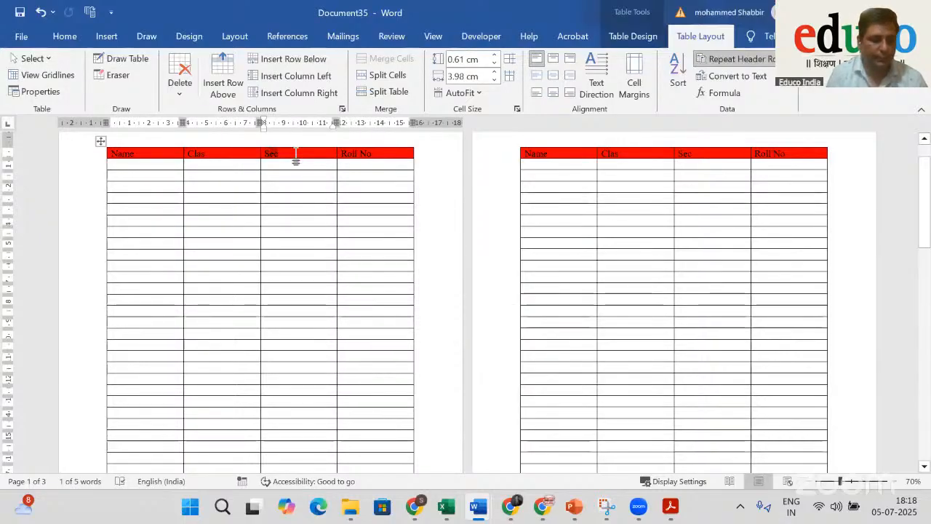
pyautogui.write('Math')
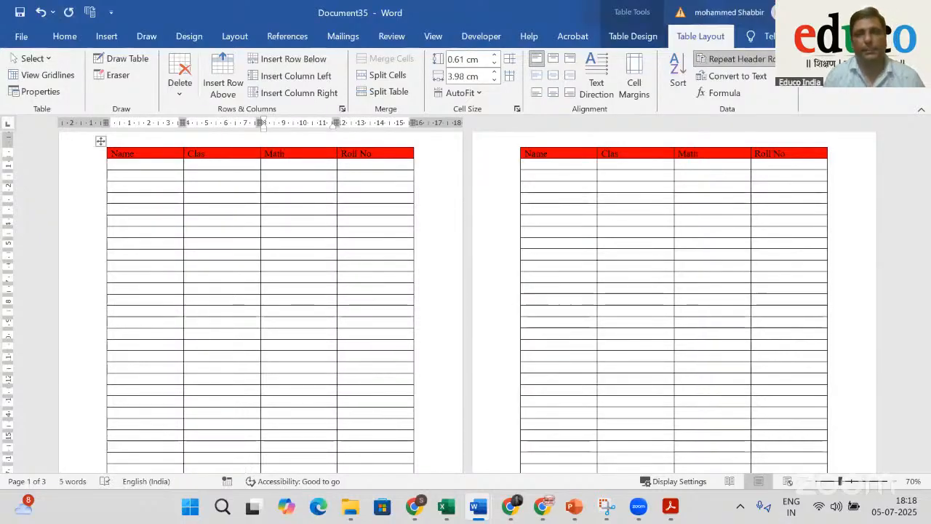
pyautogui.click(232, 204)
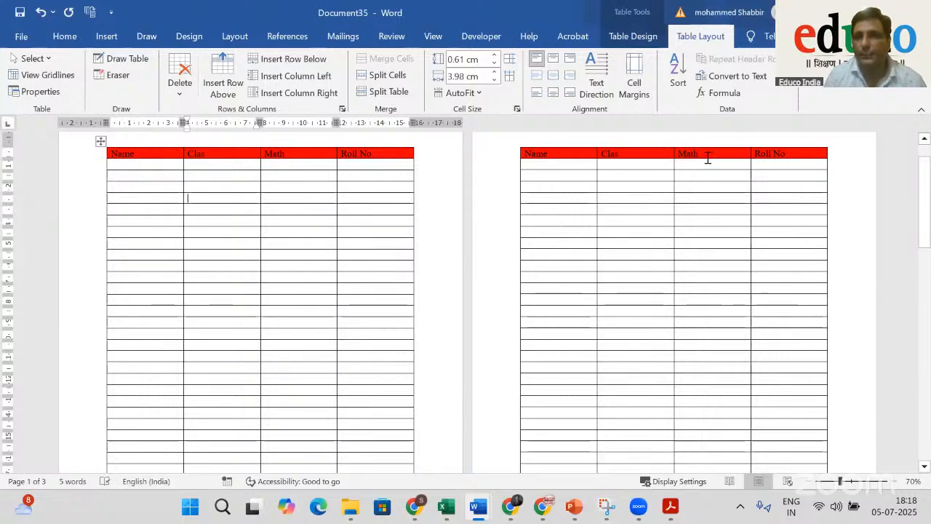
# Replace the heading Roll No with Mobile No in the first page's heading row
pyautogui.click(378, 153)
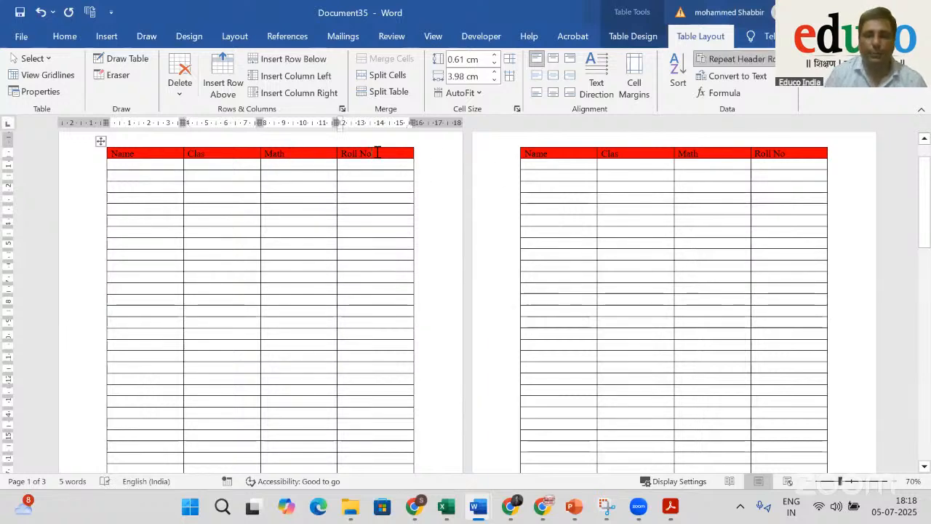
pyautogui.press('BackSpace')
pyautogui.press('BackSpace')
pyautogui.press('BackSpace')
pyautogui.press('BackSpace')
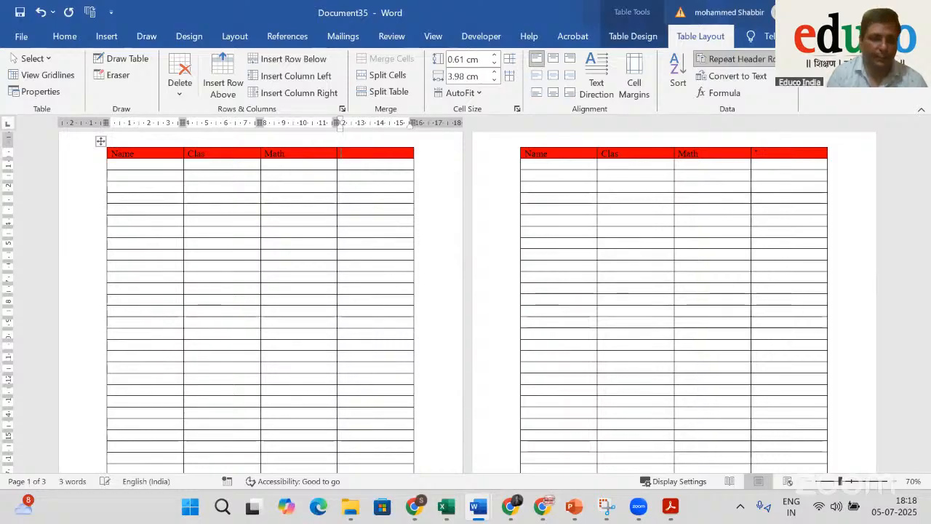
pyautogui.write('Mobile No')
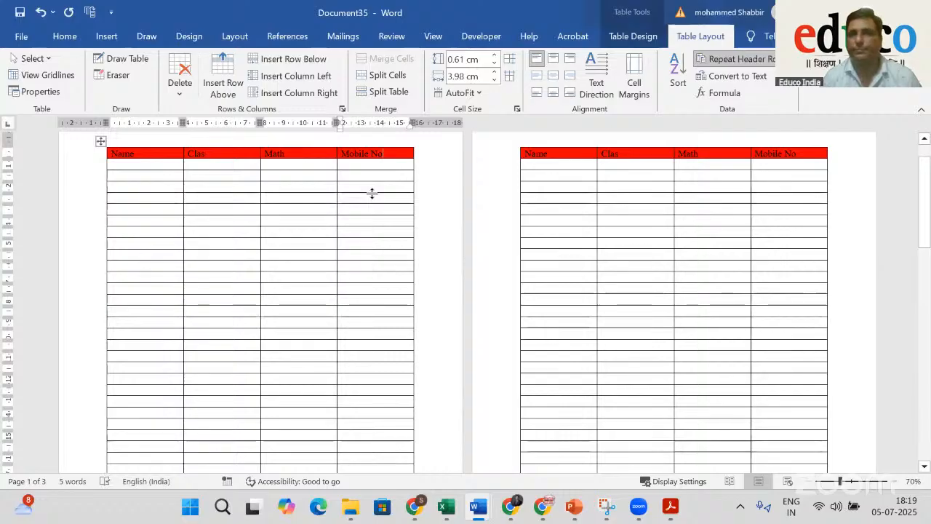
pyautogui.click(726, 165)
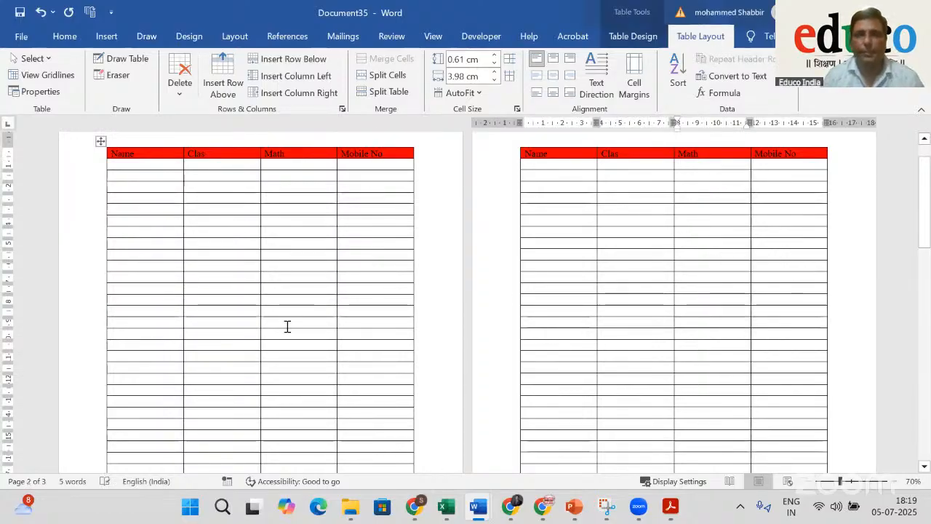
# Enter 10, 20, 30 and 40 down the Name column in the first four rows below the heading on the third page
pyautogui.scroll(-5, 604, 357)
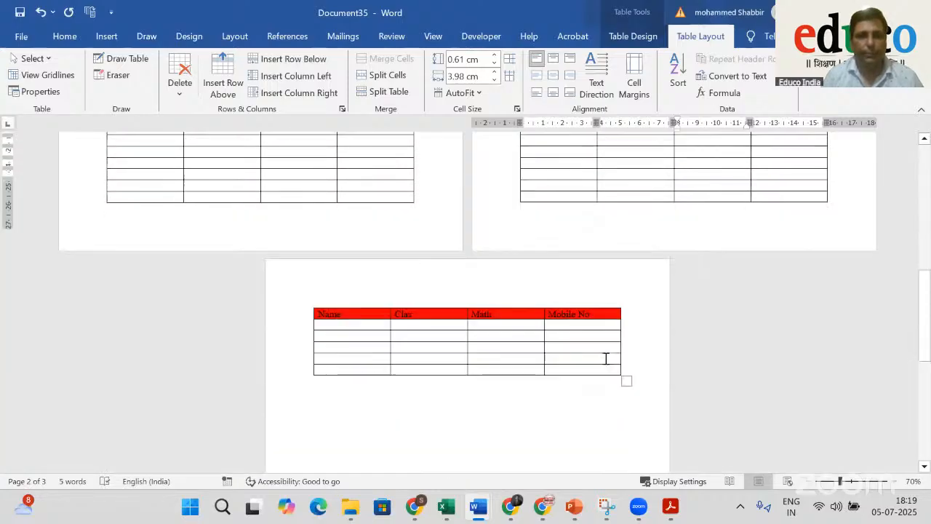
pyautogui.scroll(-2, 605, 358)
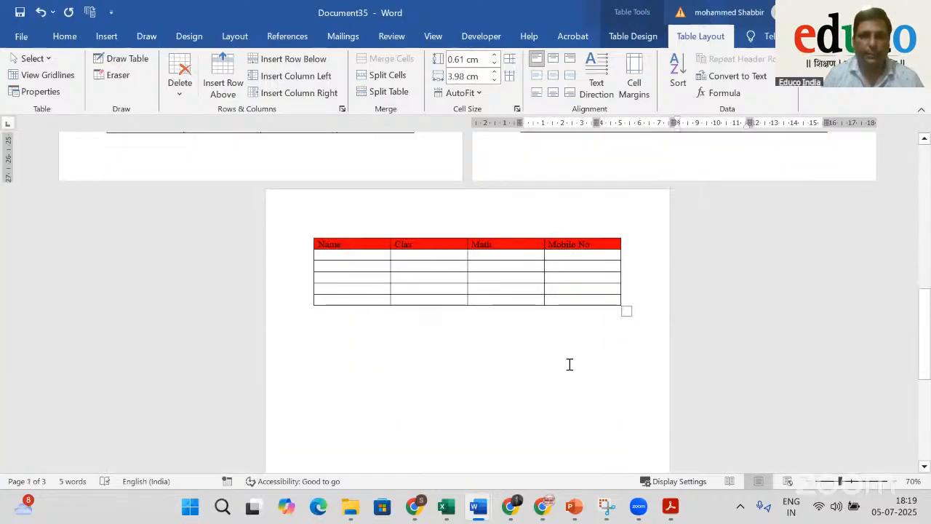
pyautogui.scroll(2, 570, 364)
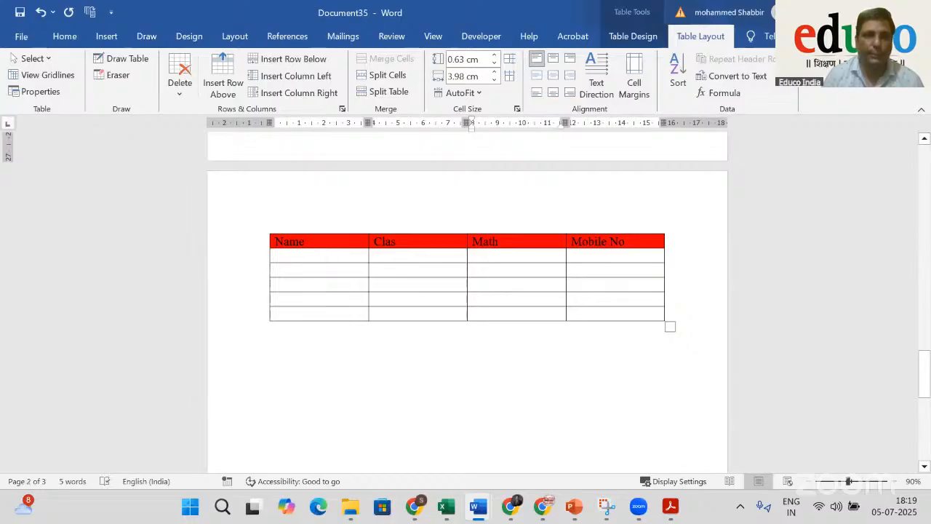
pyautogui.click(330, 255)
pyautogui.write('10')
pyautogui.press('Down')
pyautogui.write('20')
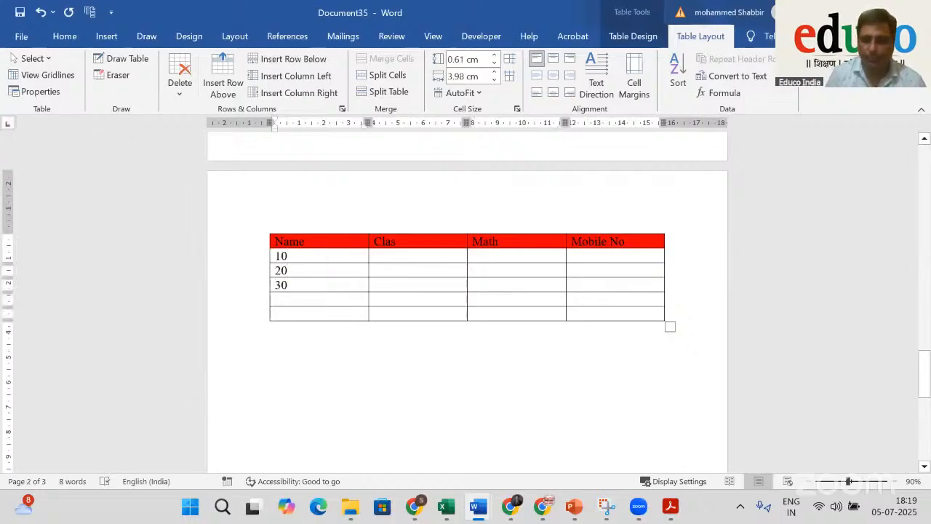
pyautogui.press('Down')
pyautogui.write('40')
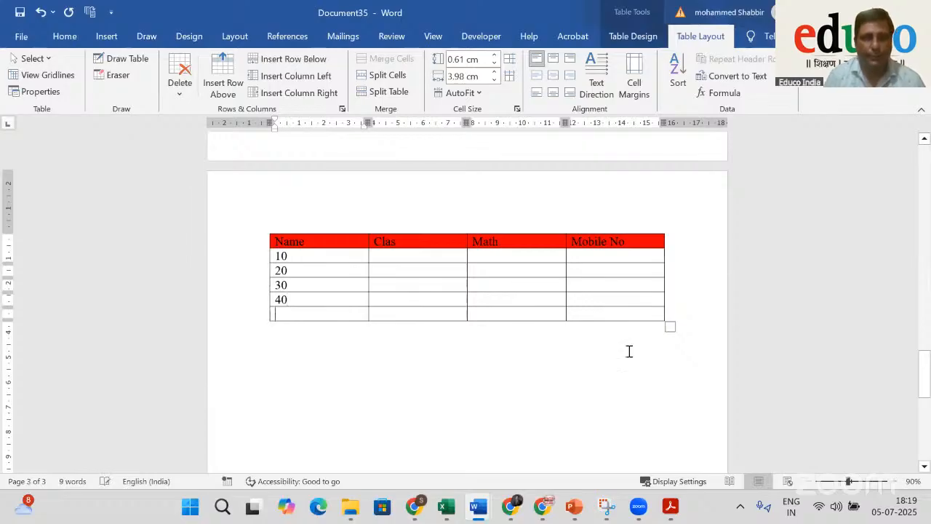
# Insert the formula =SUM(ABOVE) in the last row of the Name column on the third page
pyautogui.click(291, 315)
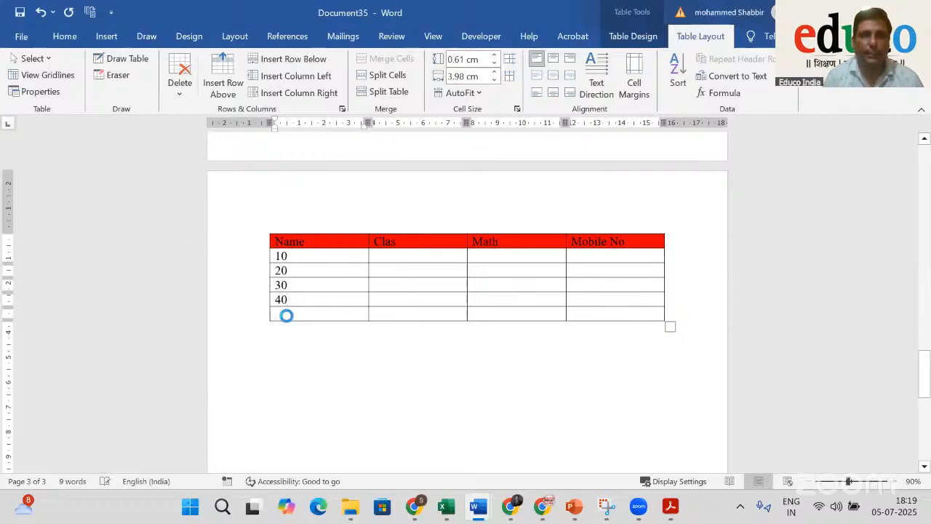
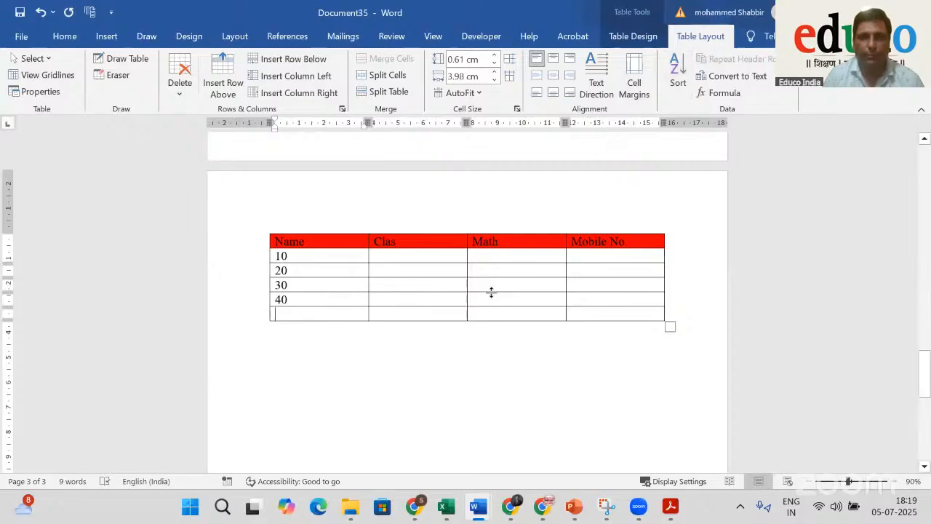
pyautogui.click(718, 96)
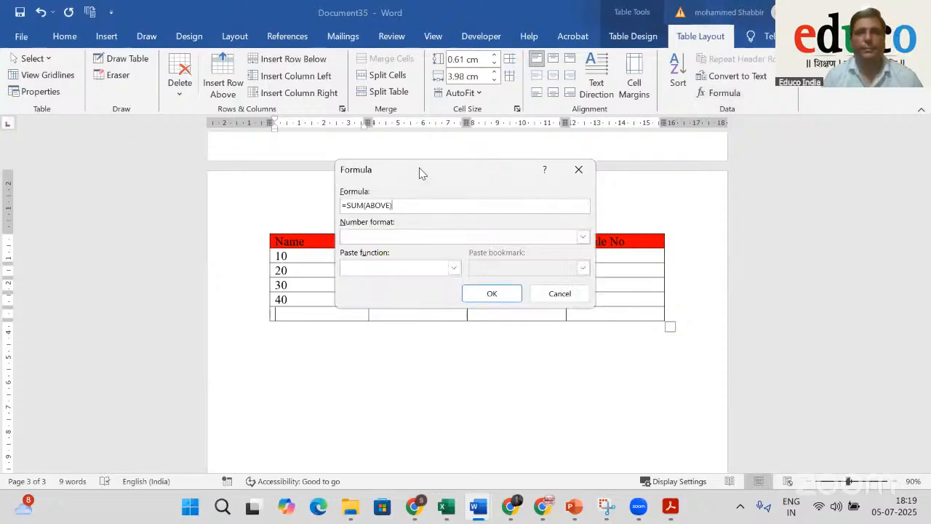
pyautogui.moveTo(429, 172); pyautogui.dragTo(638, 160)
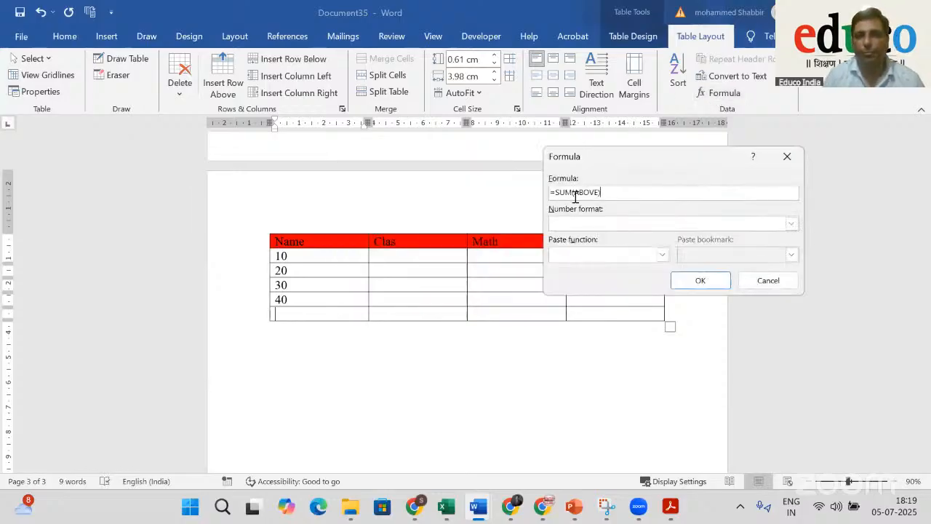
pyautogui.click(700, 281)
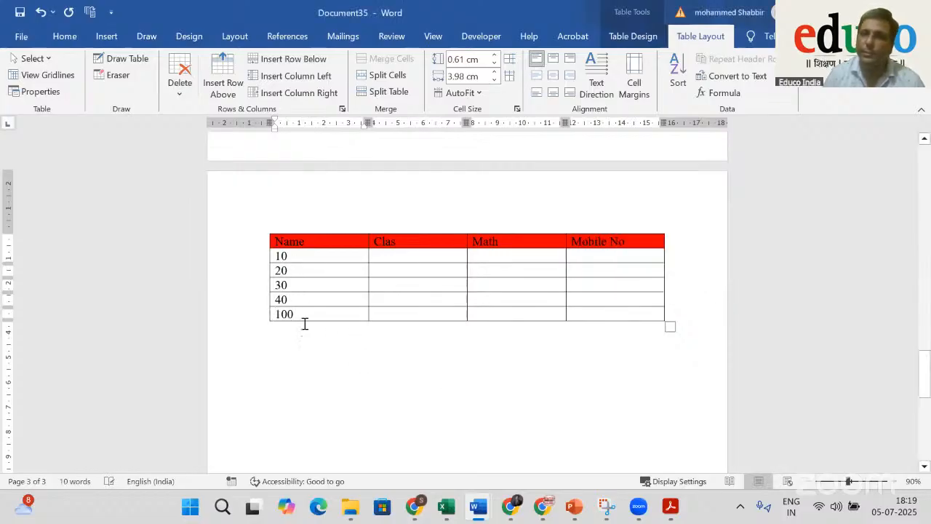
# Change the value in the second row below the heading of the Name column to 200
pyautogui.click(310, 271)
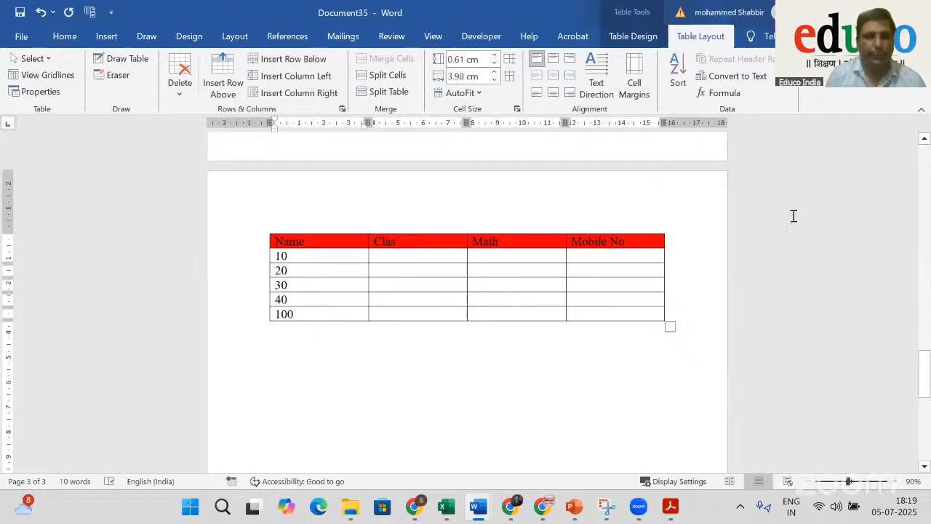
pyautogui.hotkey('shift', 'Left')
pyautogui.hotkey('shift', 'Left')
pyautogui.write('20')
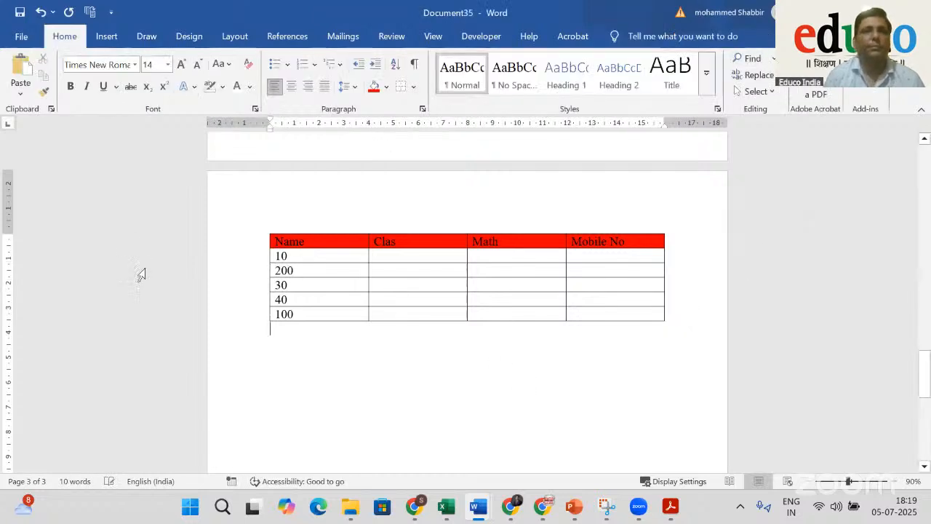
# Overwrite the total in the Name column's last row with 280 and undo the change
pyautogui.moveTo(286, 314); pyautogui.dragTo(332, 318)
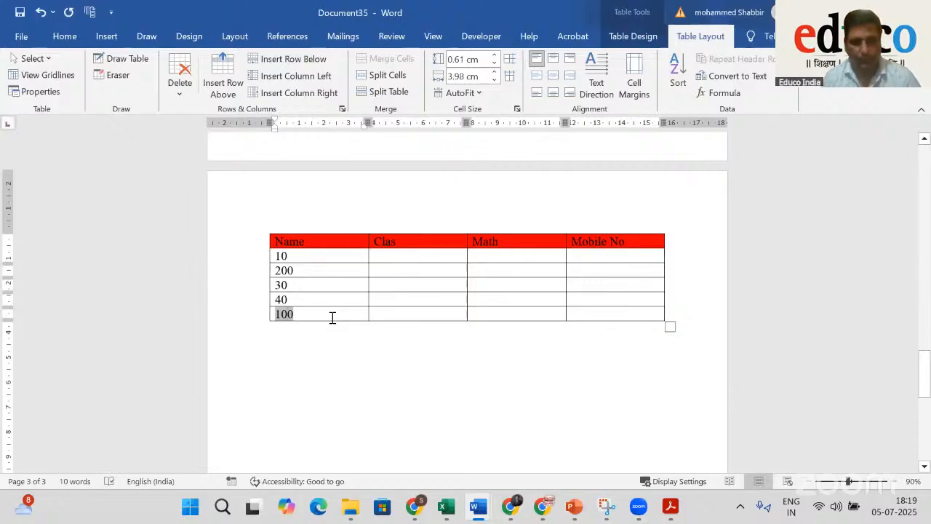
pyautogui.write('280')
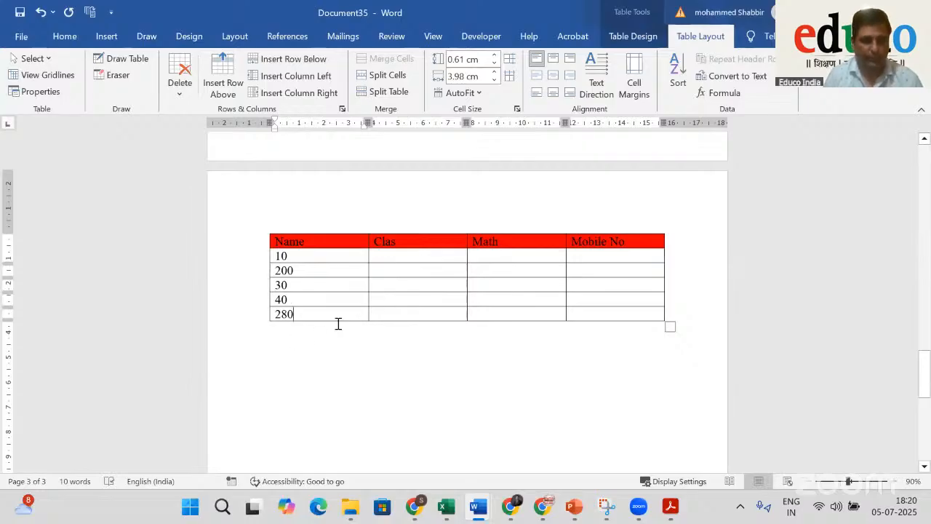
pyautogui.hotkey('ctrl', 'z')
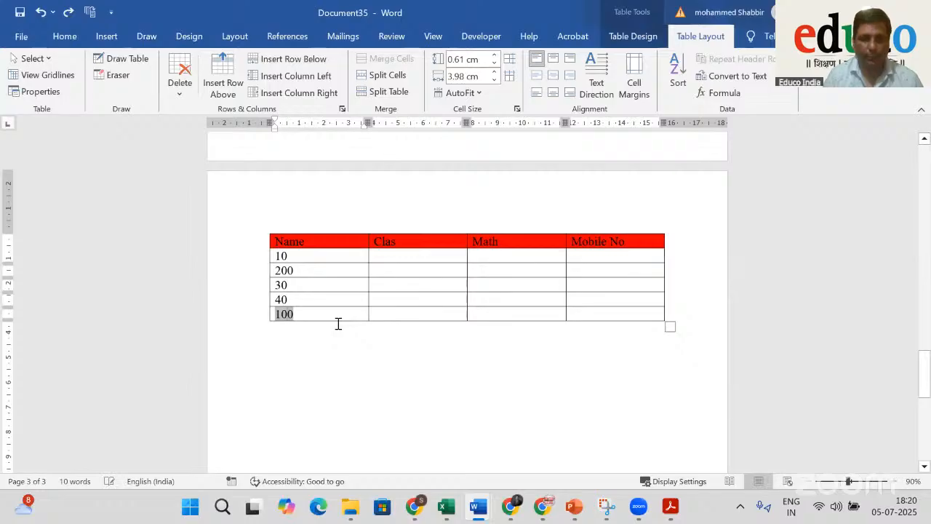
pyautogui.click(329, 317)
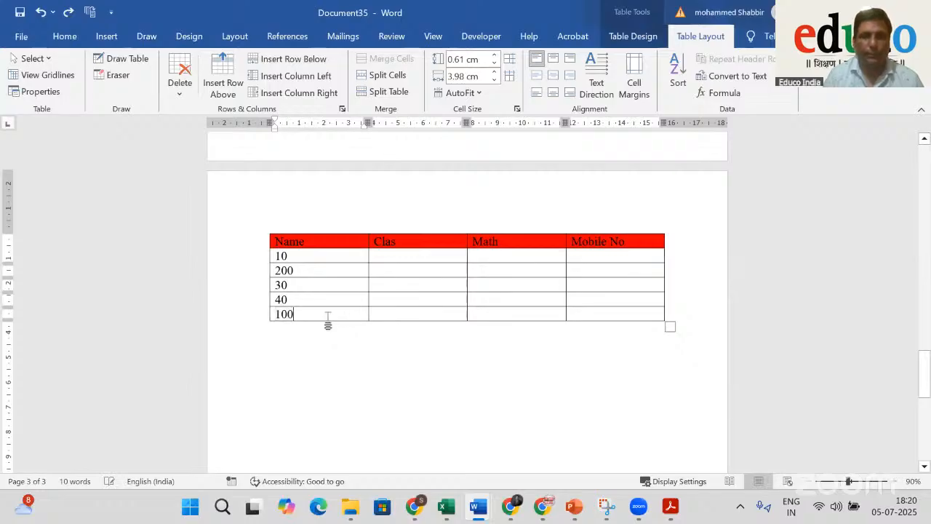
# Update the SUM field in the Name column's last row and add the note F9 below the table
pyautogui.click(289, 315)
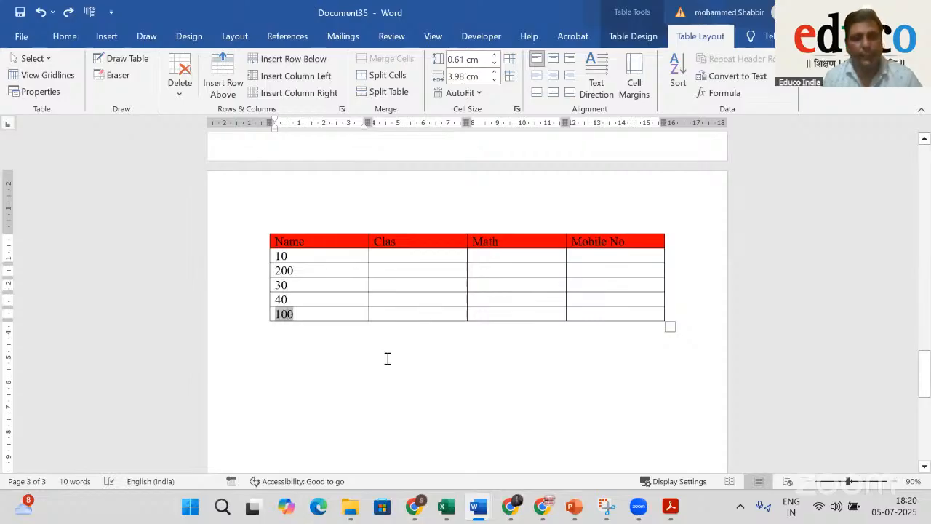
pyautogui.press('F9')
pyautogui.click(331, 351)
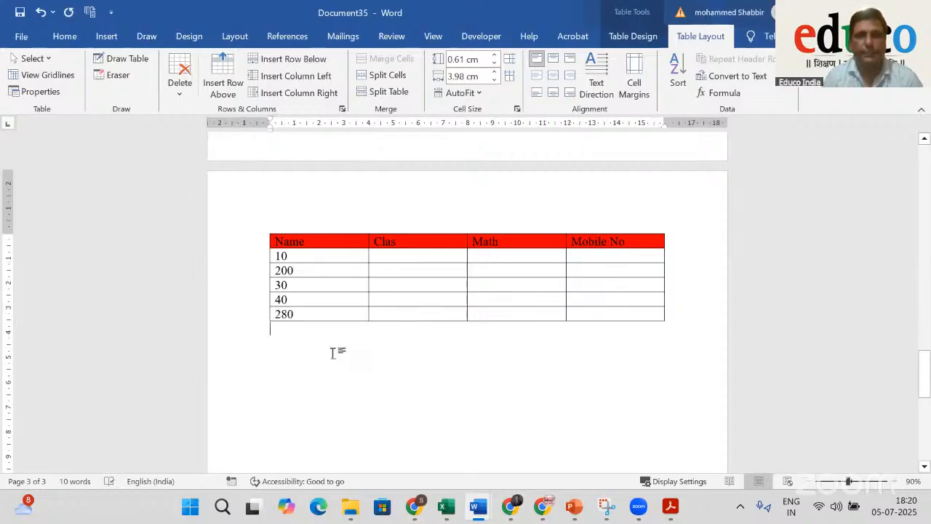
pyautogui.press('Return')
pyautogui.write('F9')
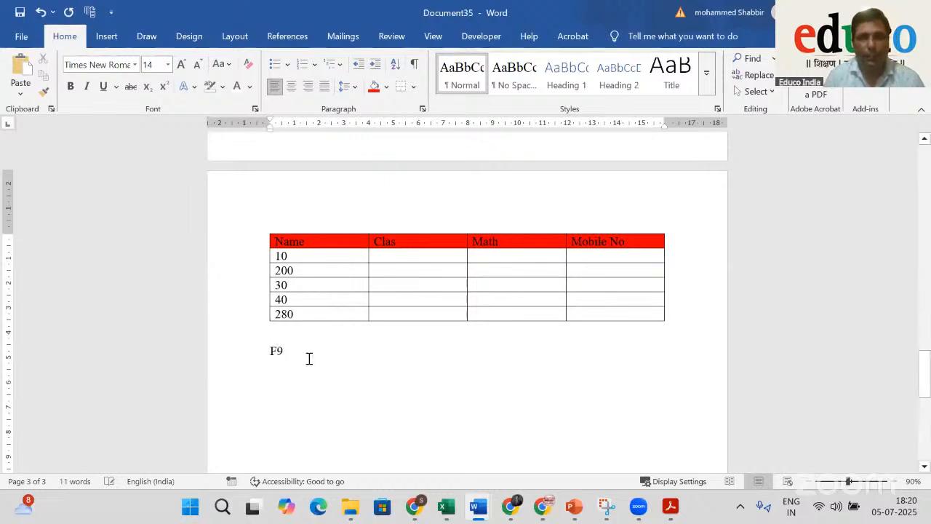
# Enter 50 under Clas and 30 under Math in the third row below the heading
pyautogui.click(382, 286)
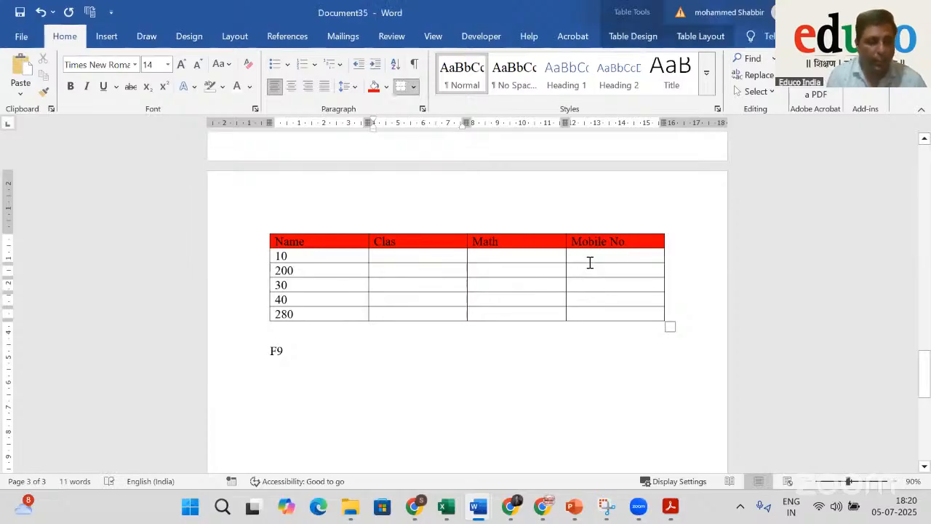
pyautogui.write('50')
pyautogui.press('Tab')
pyautogui.write('3')
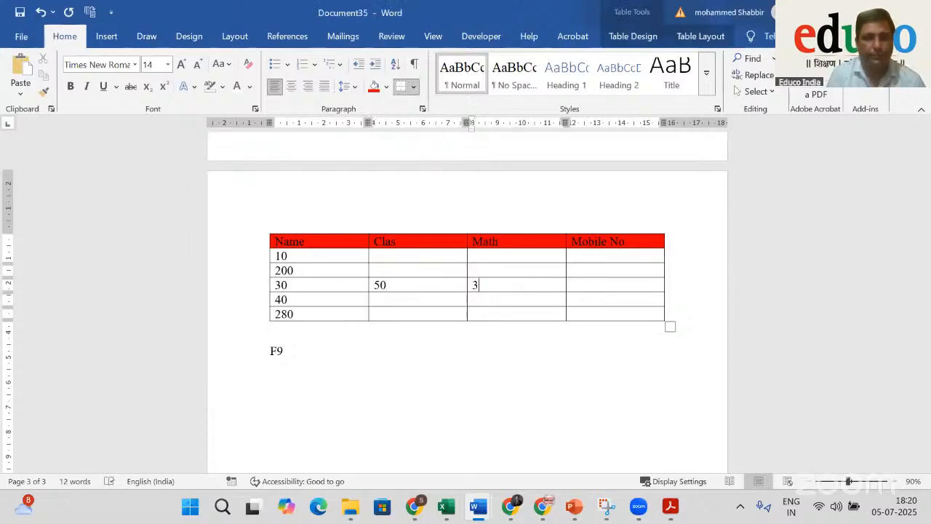
pyautogui.write('0')
# Insert the formula =SUM(LEFT) in the Mobile No cell of the third row below the heading
pyautogui.press('Tab')
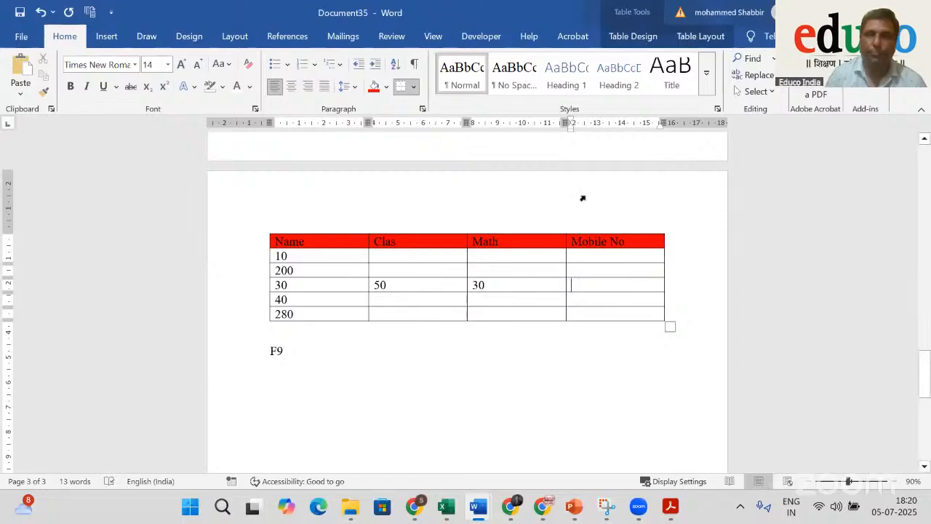
pyautogui.click(712, 40)
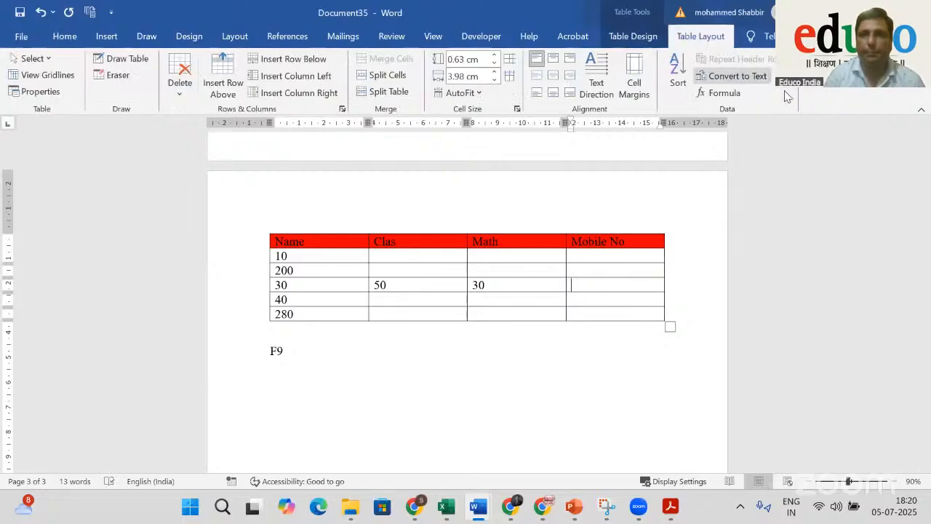
pyautogui.click(720, 93)
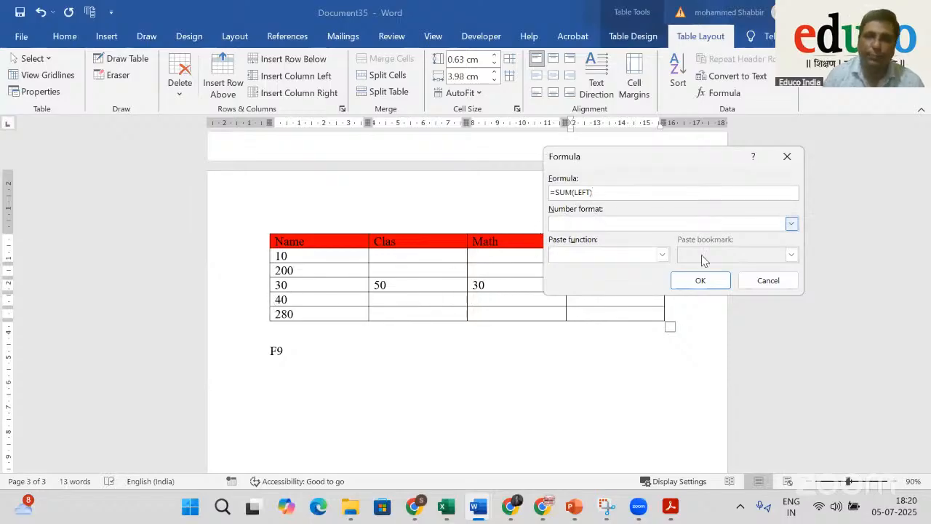
pyautogui.click(700, 280)
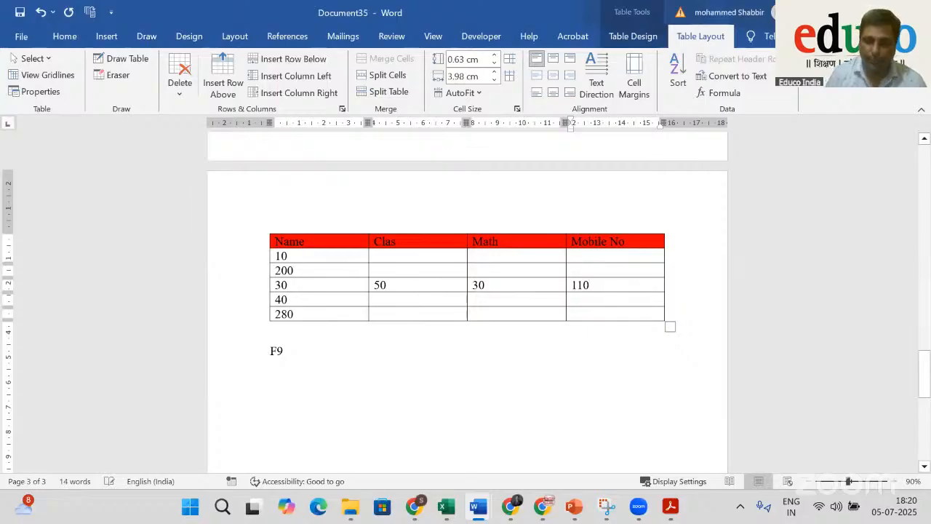
# Enter 201 and 100 in the last two rows of the Mobile No column
pyautogui.click(579, 299)
pyautogui.write('20')
pyautogui.write('100')
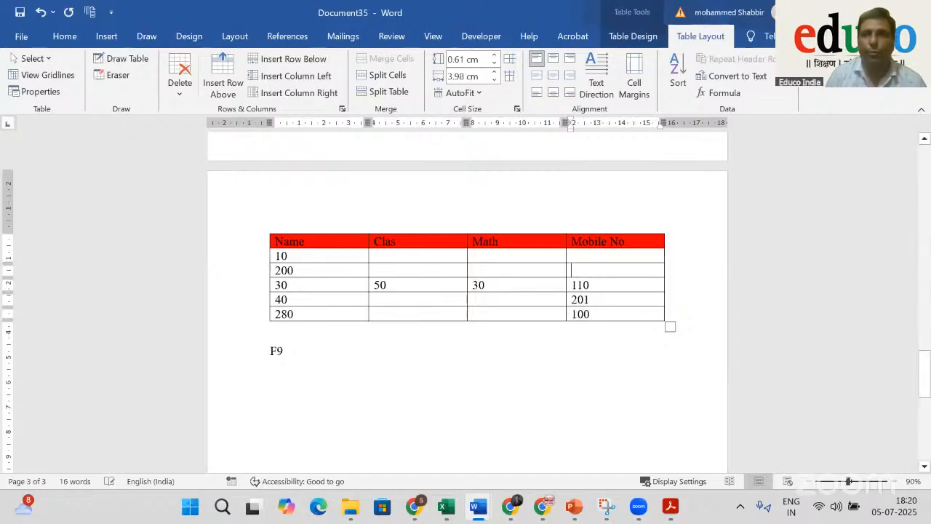
# Insert the formula =SUM(below) in the Mobile No cell of the second row below the heading and check it against the values beneath
pyautogui.click(734, 93)
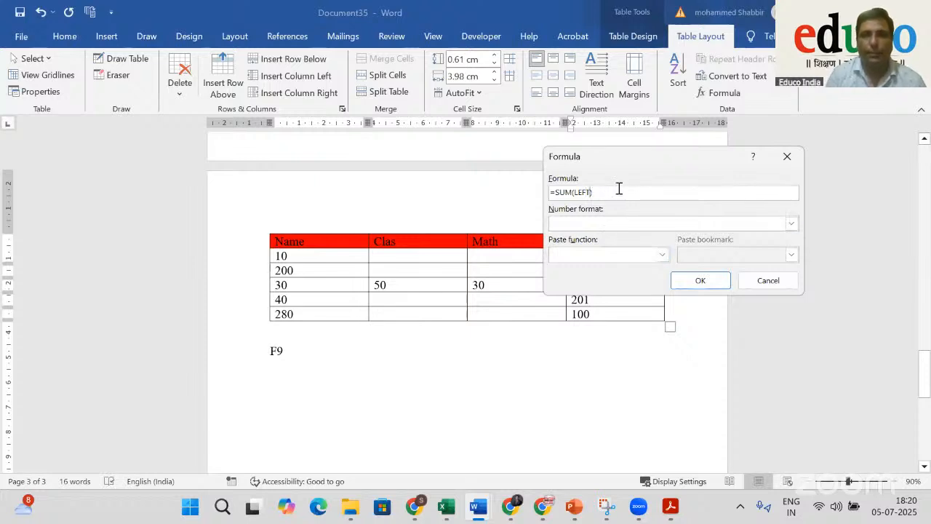
pyautogui.press('Left')
pyautogui.hotkey('shift', 'Left')
pyautogui.hotkey('shift', 'Left')
pyautogui.hotkey('shift', 'Left')
pyautogui.hotkey('shift', 'Left')
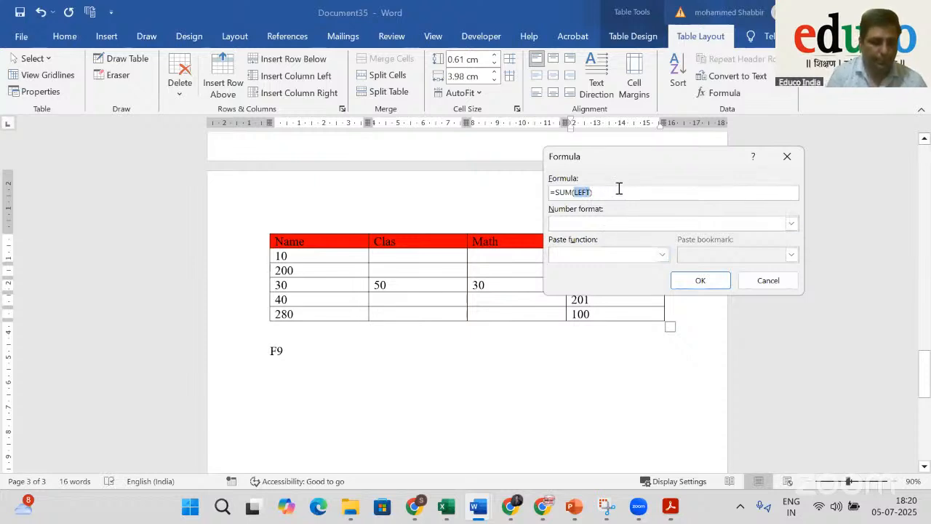
pyautogui.write('below')
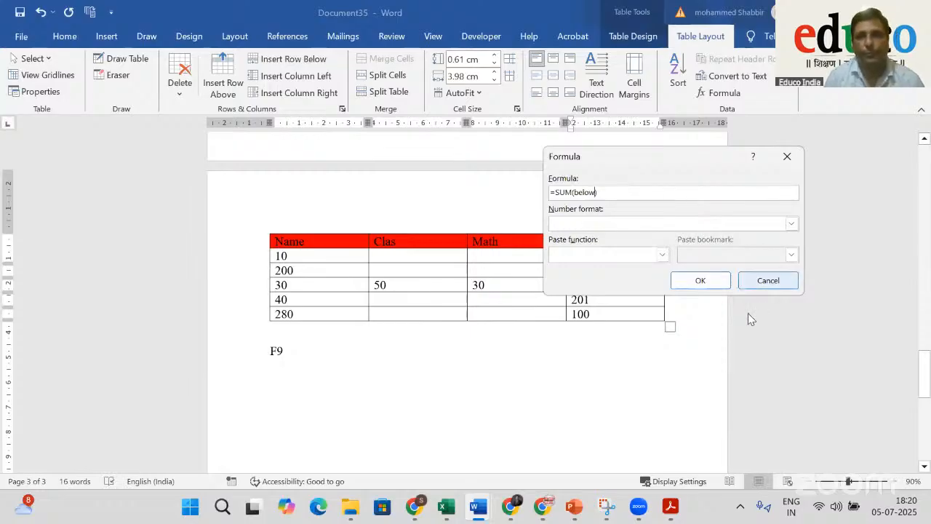
pyautogui.click(702, 282)
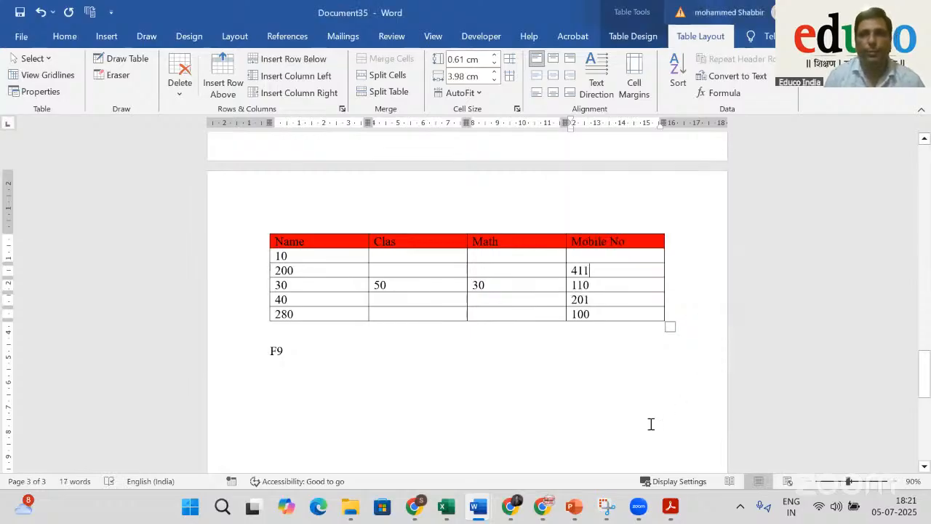
pyautogui.click(582, 289)
pyautogui.click(583, 303)
pyautogui.click(586, 316)
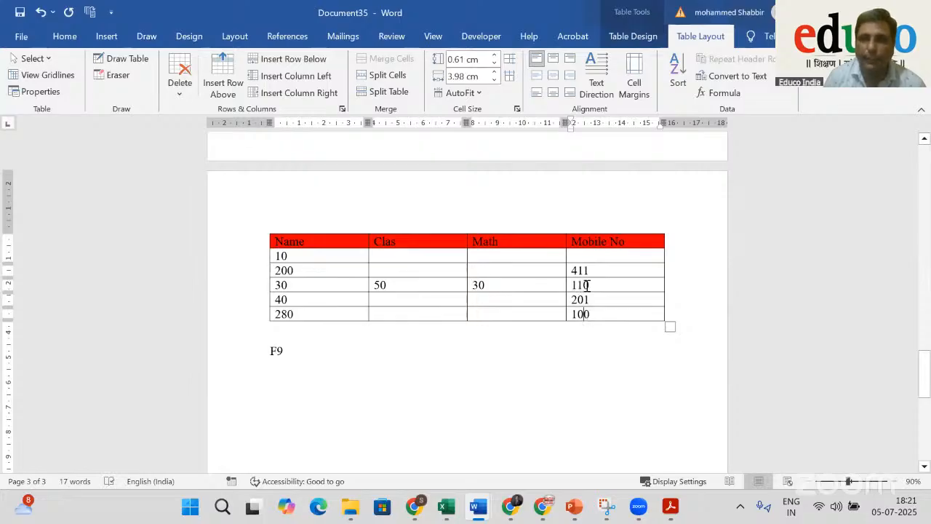
pyautogui.click(587, 270)
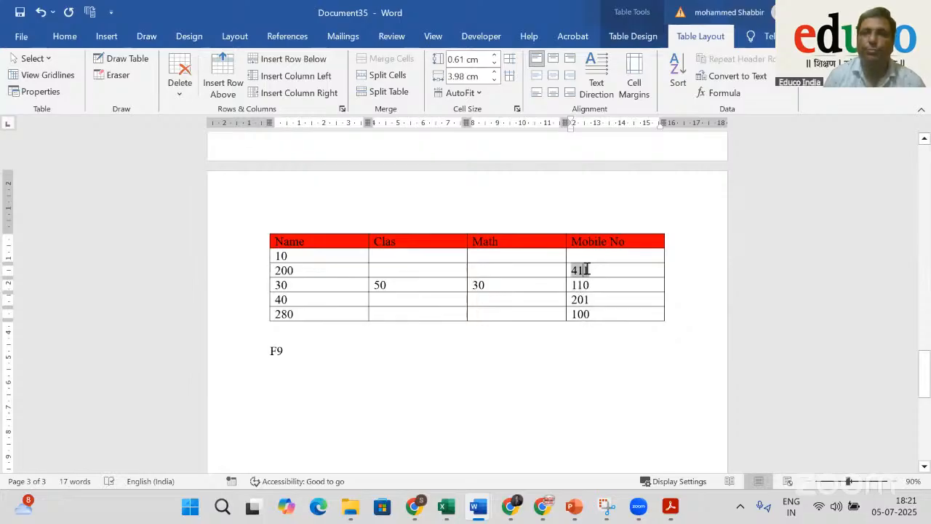
# Build the formula =COUNT() for the last cell of the Clas column in place of the suggested SUM, and cancel it
pyautogui.click(477, 358)
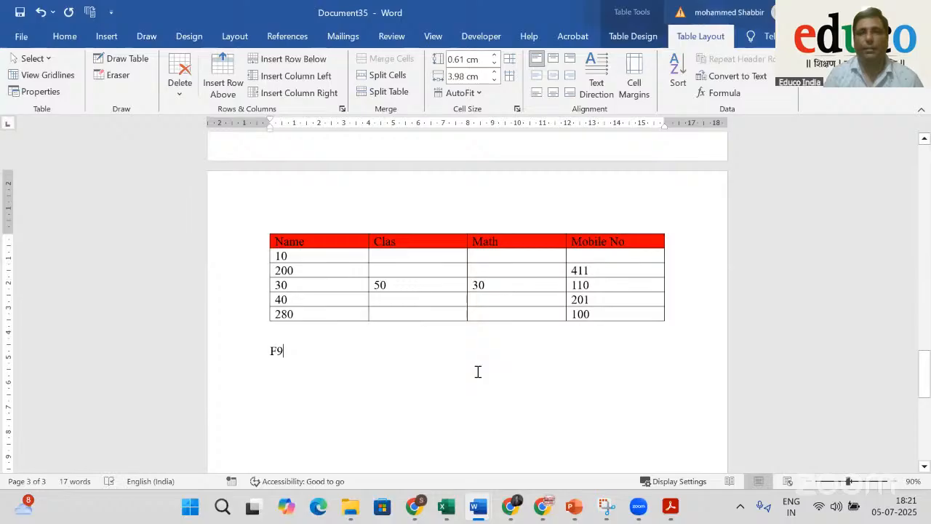
pyautogui.click(385, 312)
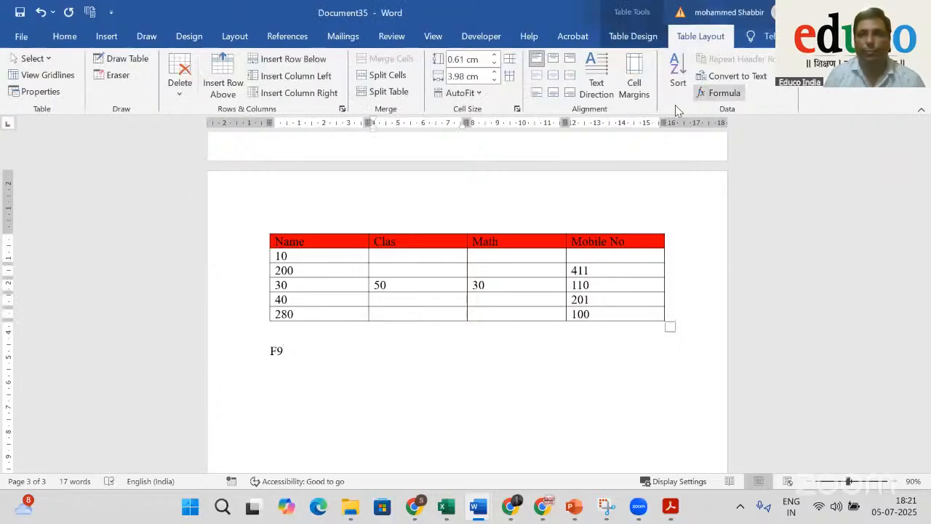
pyautogui.click(720, 93)
pyautogui.click(630, 256)
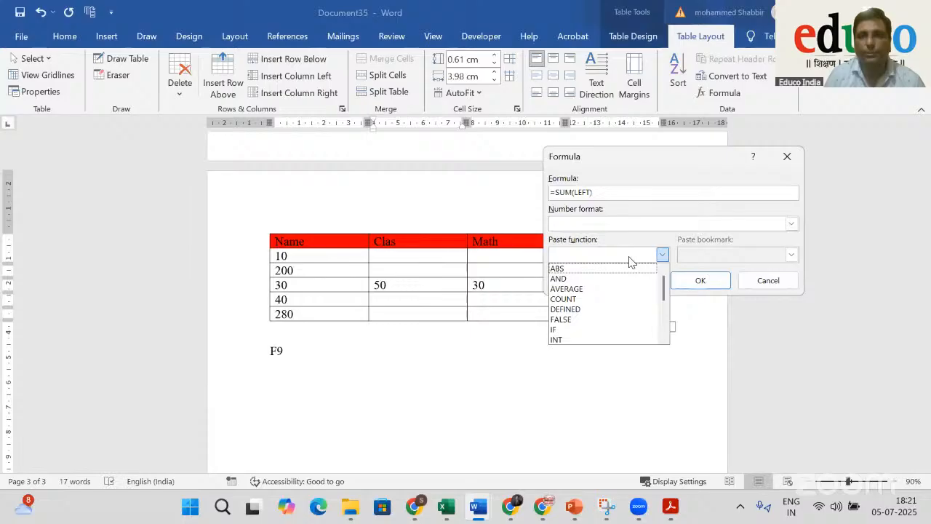
pyautogui.click(598, 299)
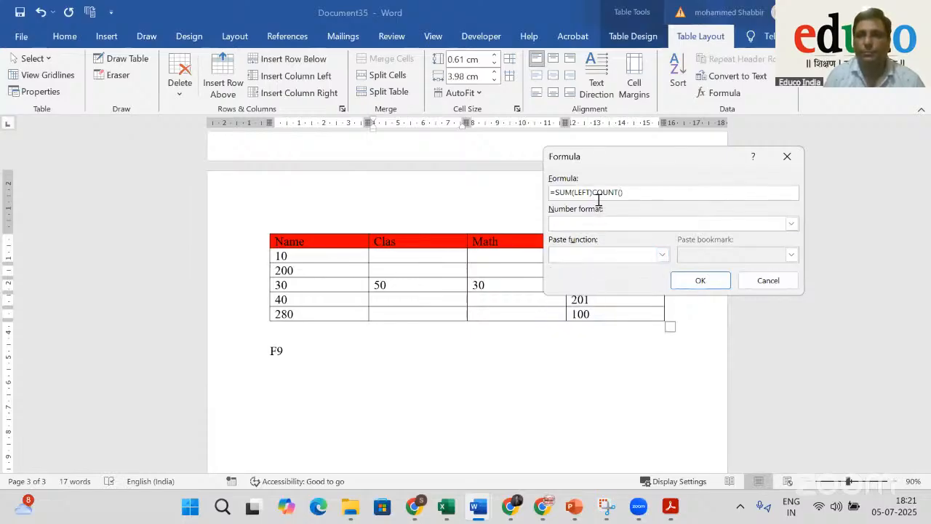
pyautogui.click(592, 192)
pyautogui.press('BackSpace')
pyautogui.press('BackSpace')
pyautogui.press('BackSpace')
pyautogui.press('BackSpace')
pyautogui.press('BackSpace')
pyautogui.press('BackSpace')
pyautogui.press('BackSpace')
pyautogui.press('BackSpace')
pyautogui.press('BackSpace')
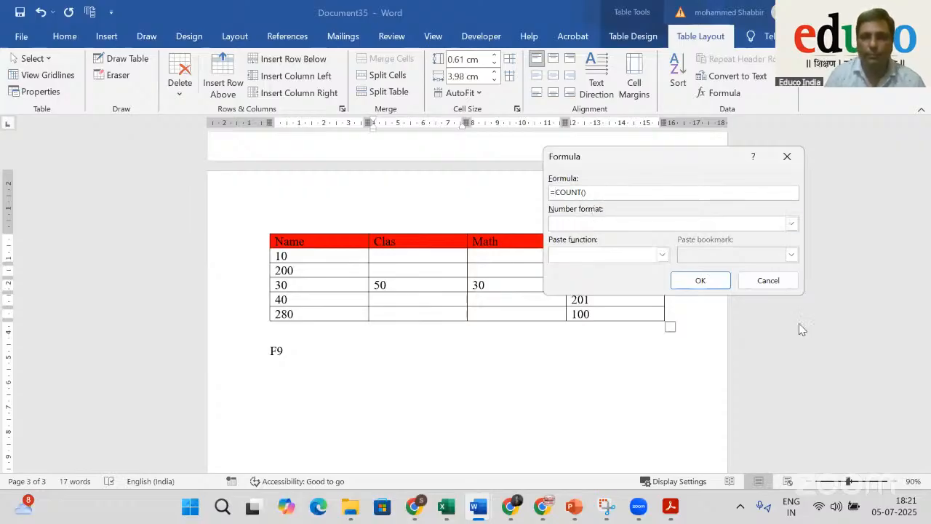
pyautogui.press('Escape')
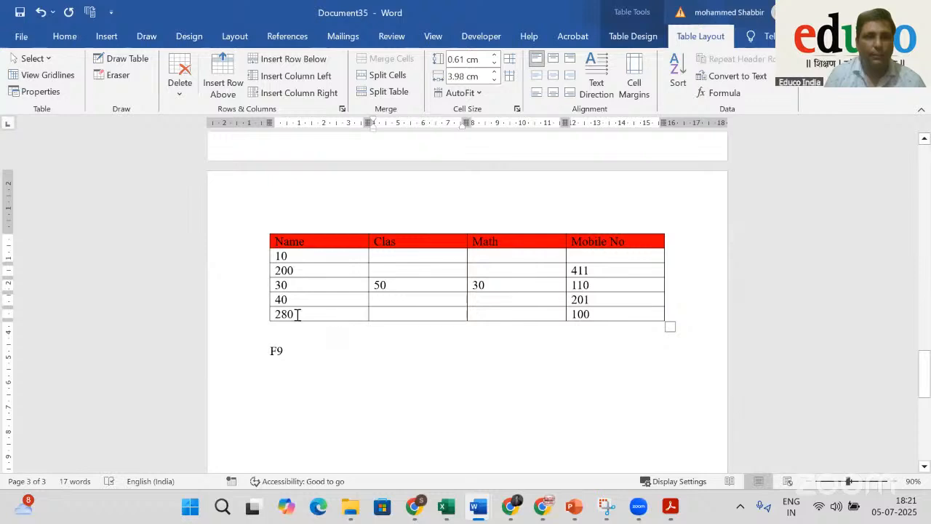
# Replace the total in the last cell of the Name column with the formula =count(ABOVE)
pyautogui.click(345, 313)
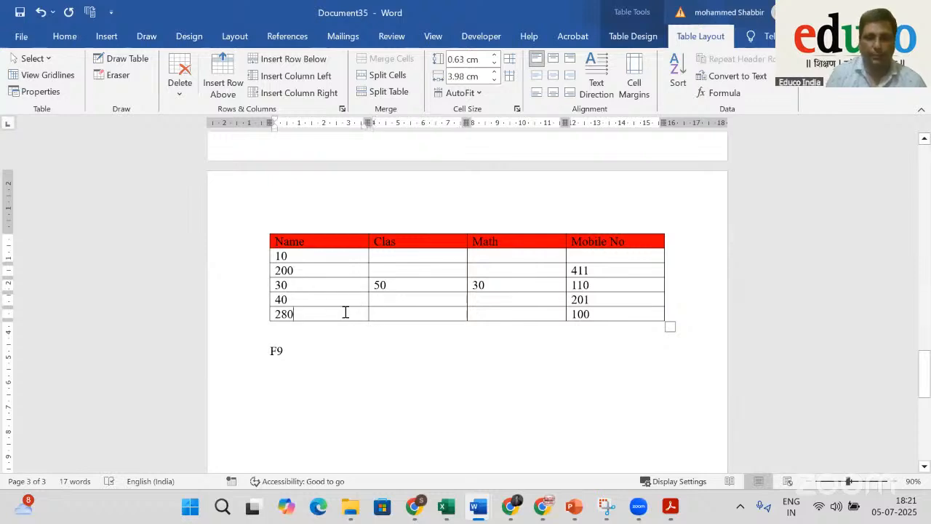
pyautogui.doubleClick(318, 317)
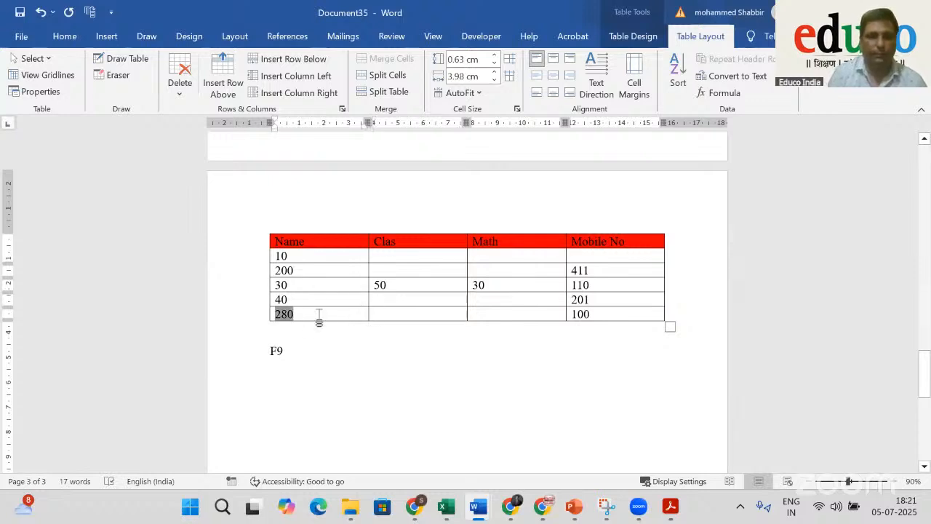
pyautogui.press('BackSpace')
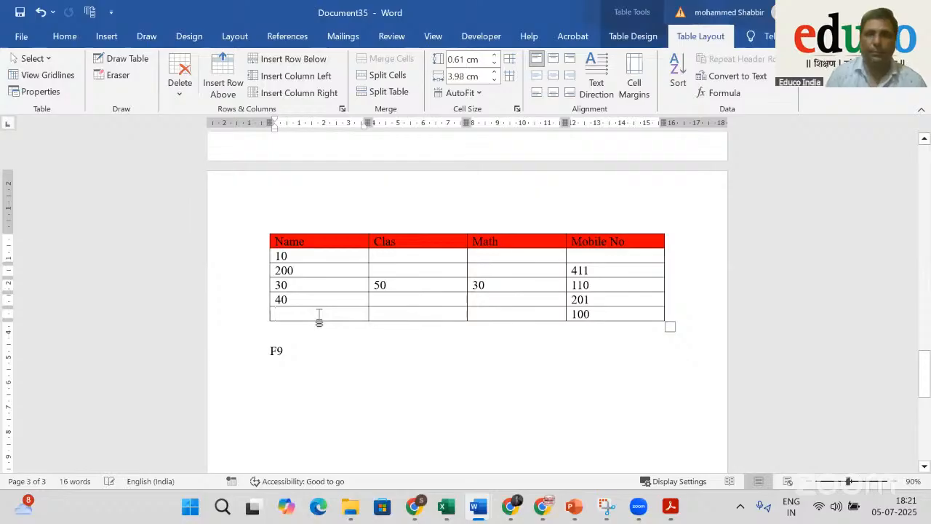
pyautogui.click(722, 94)
pyautogui.click(624, 256)
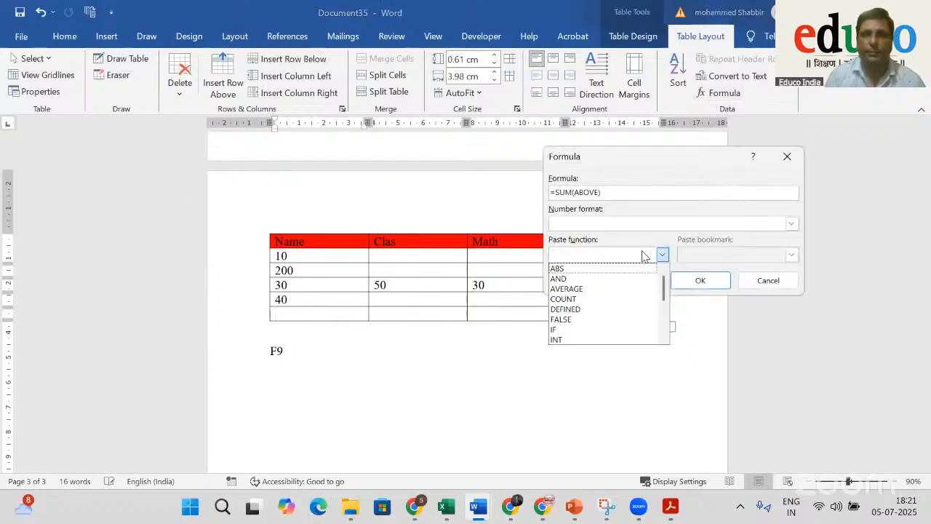
pyautogui.click(596, 296)
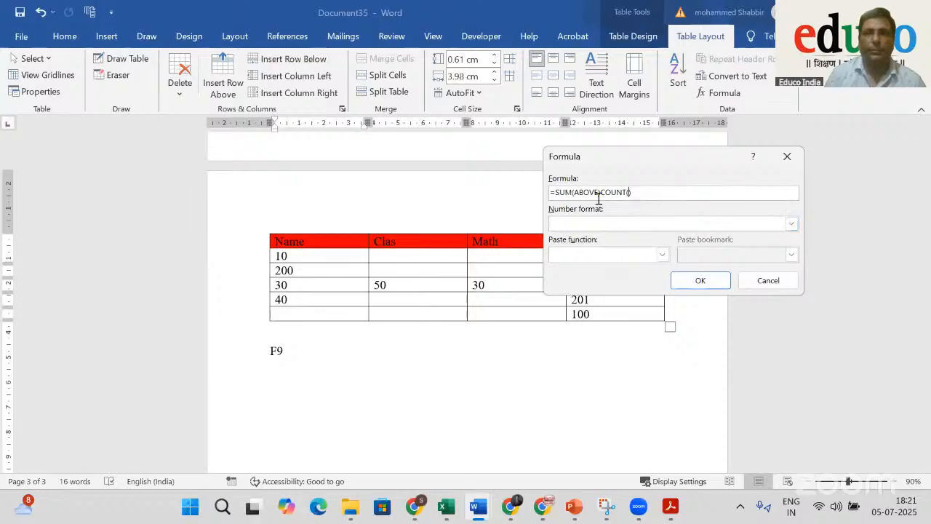
pyautogui.click(574, 192)
pyautogui.hotkey('shift', 'Left')
pyautogui.hotkey('shift', 'Left')
pyautogui.hotkey('shift', 'Left')
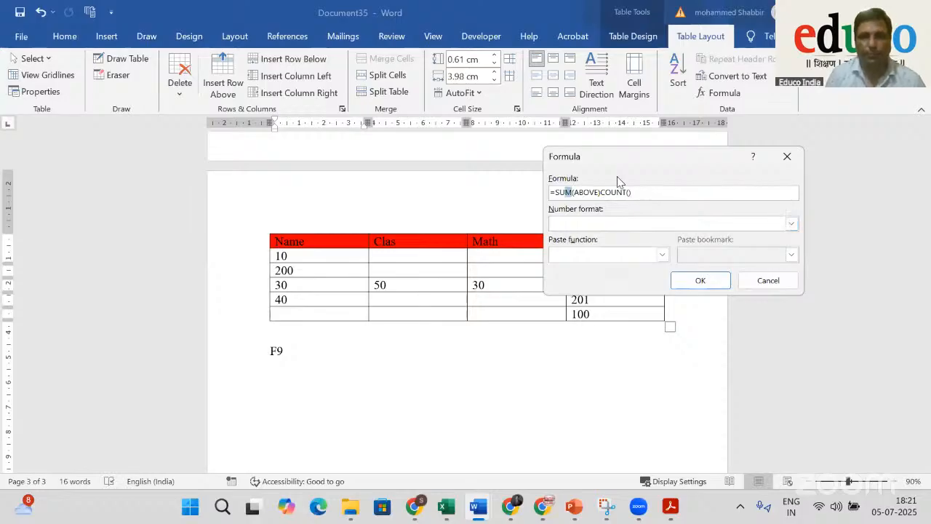
pyautogui.write('count')
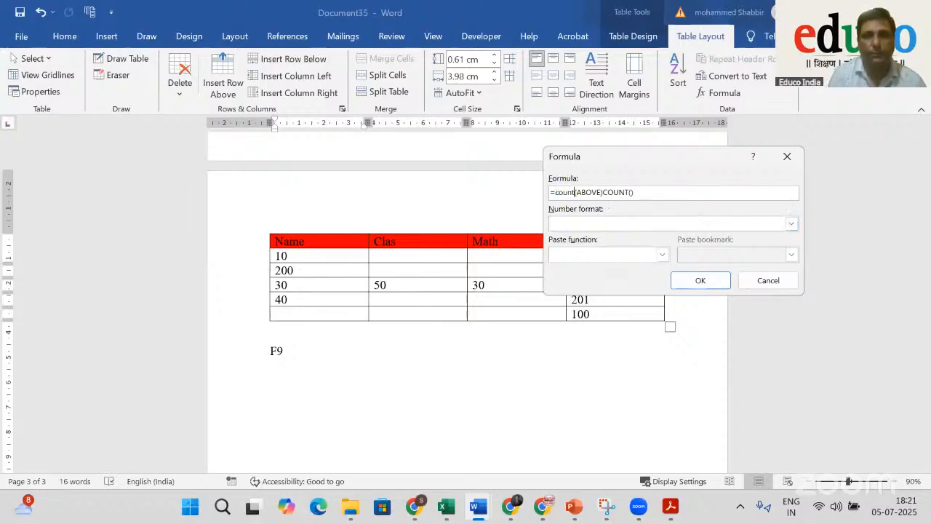
pyautogui.hotkey('shift', 'End')
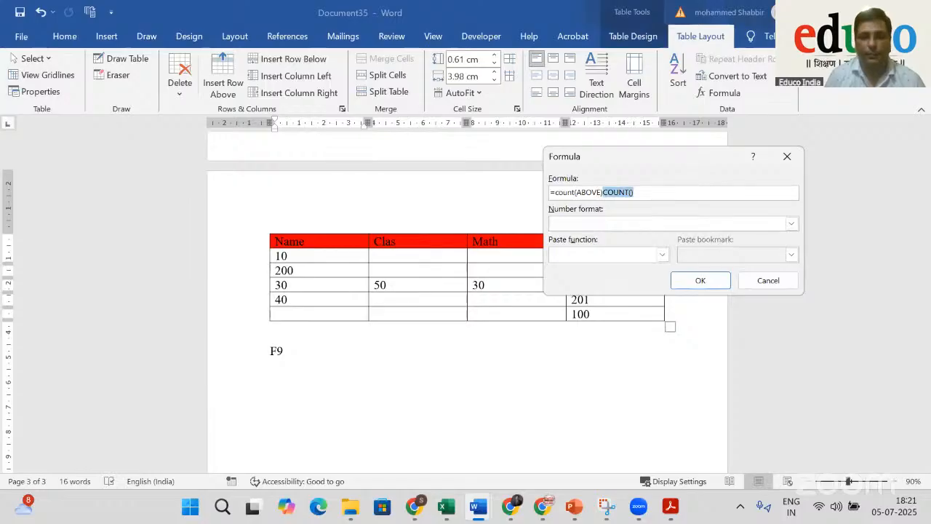
pyautogui.press('Delete')
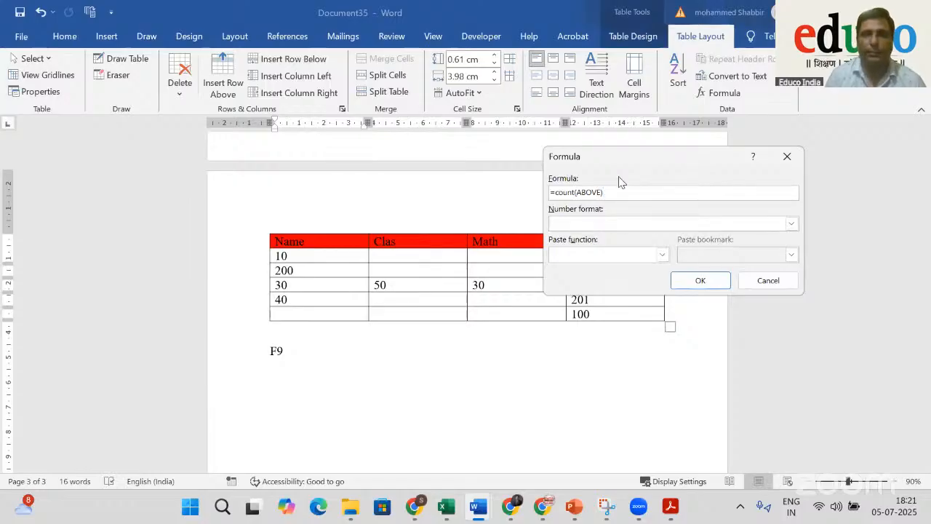
pyautogui.click(700, 282)
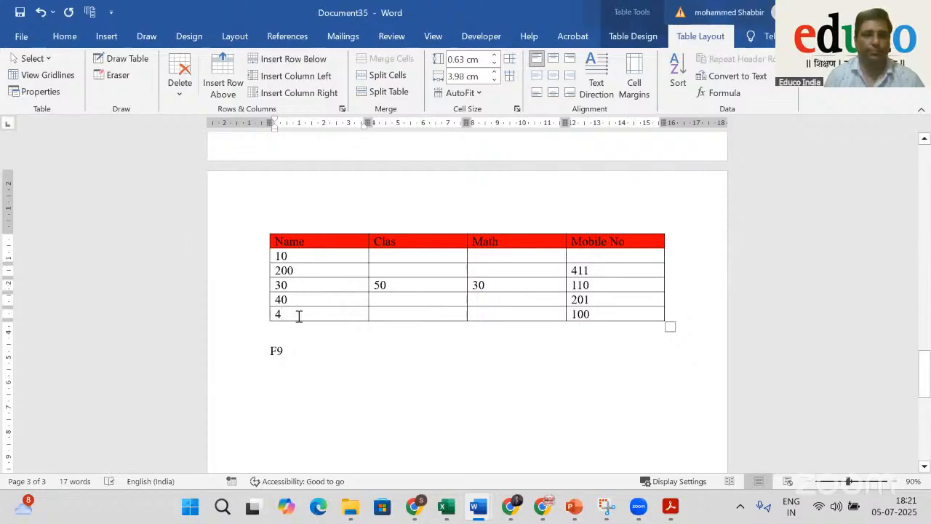
# Look over the earlier table pages and check the count at the foot of the Name column against the values above
pyautogui.scroll(10, 415, 327)
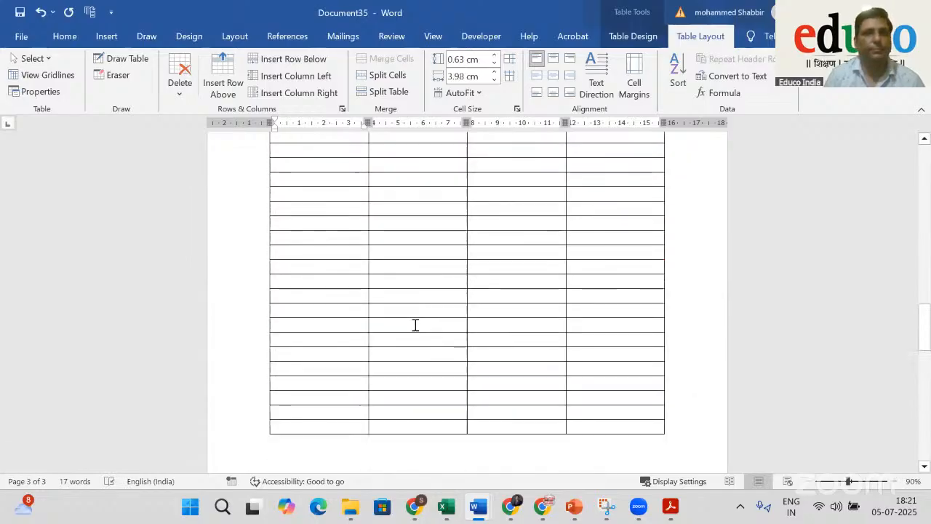
pyautogui.scroll(3, 416, 327)
pyautogui.scroll(-12, 459, 347)
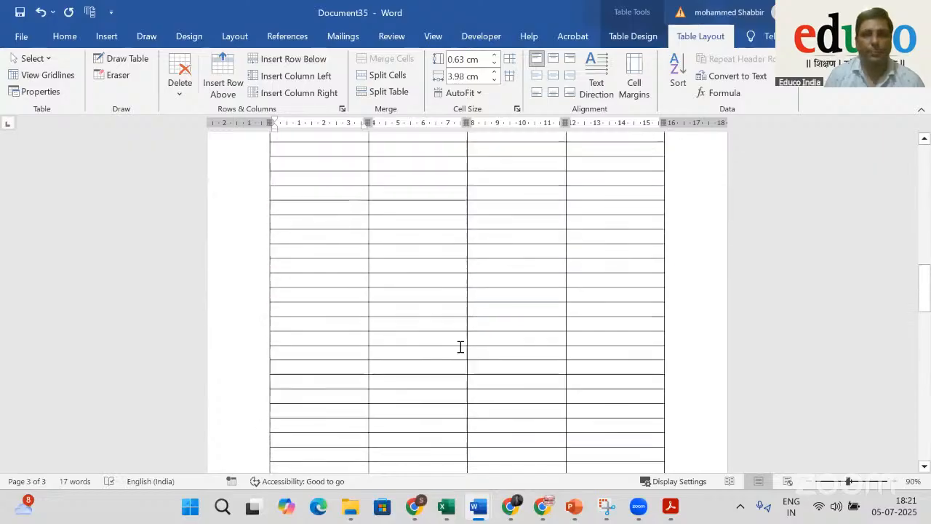
pyautogui.scroll(-3, 456, 354)
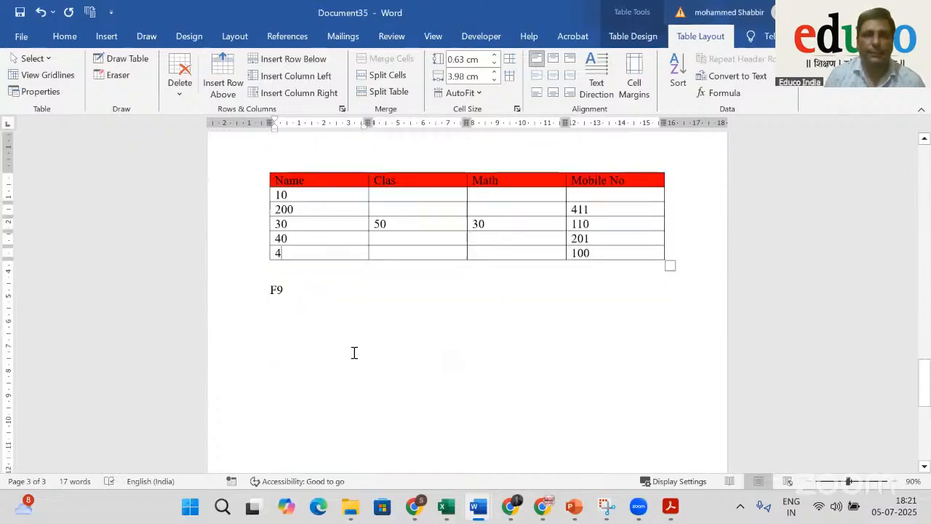
pyautogui.click(320, 288)
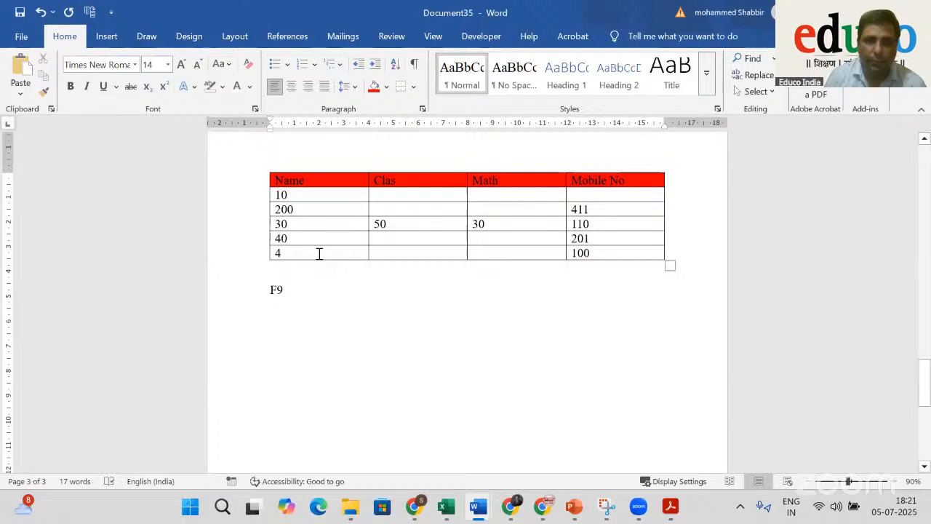
pyautogui.click(288, 197)
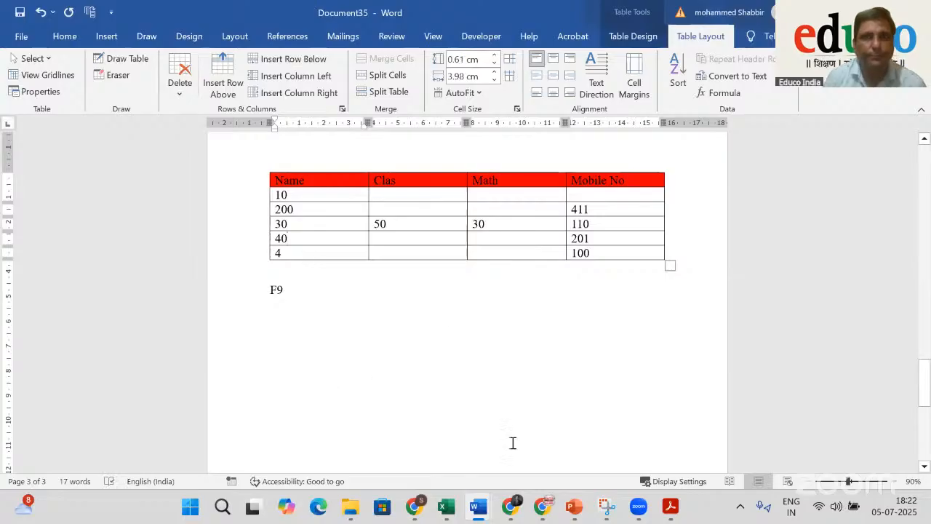
pyautogui.click(358, 292)
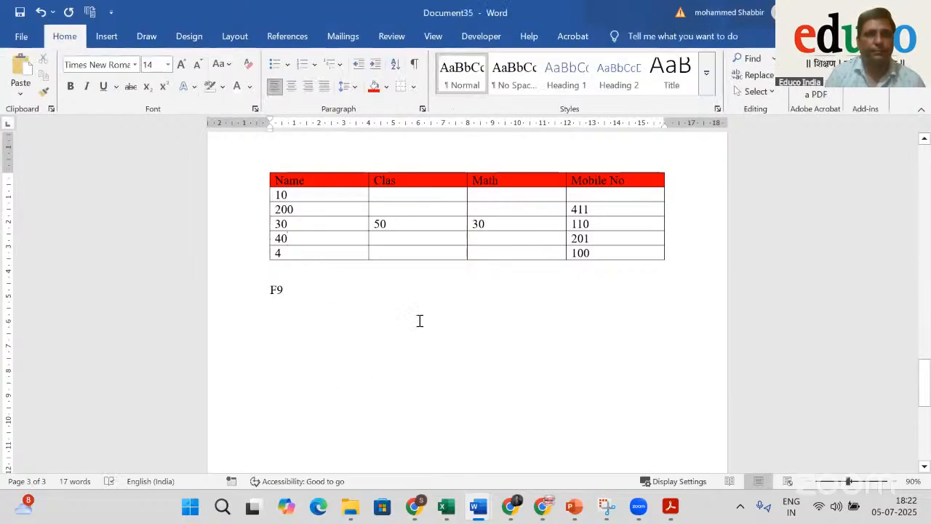
pyautogui.scroll(2, 566, 166)
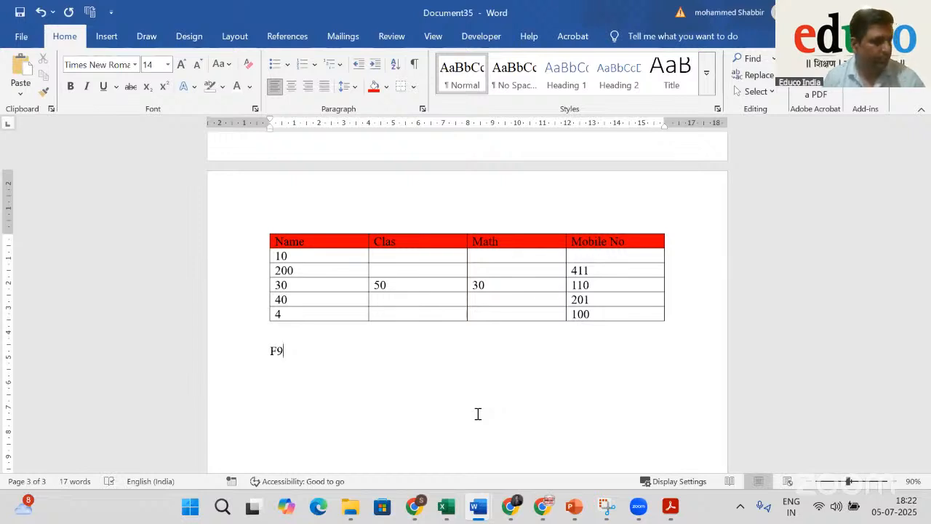
# Replace the count in the last cell of the Name column with the formula =AVERAGE(above)
pyautogui.click(296, 314)
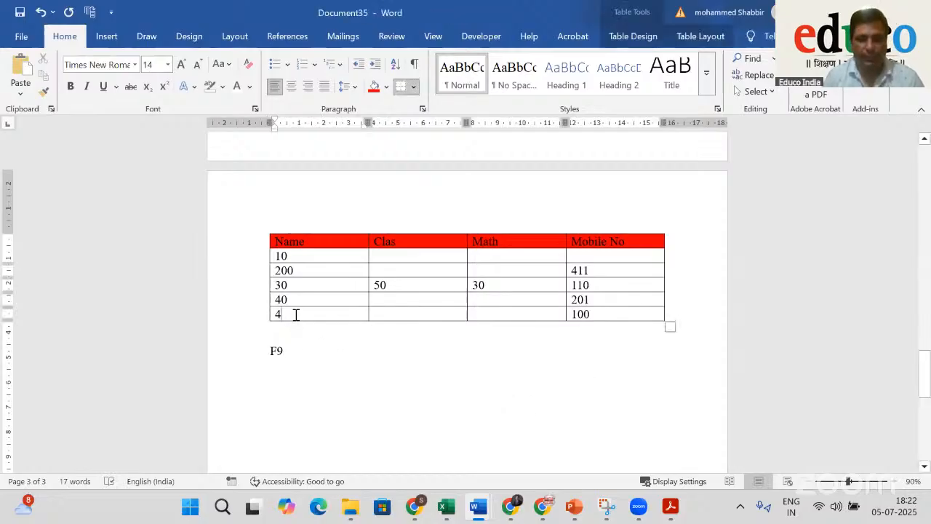
pyautogui.doubleClick(296, 314)
pyautogui.press('Delete')
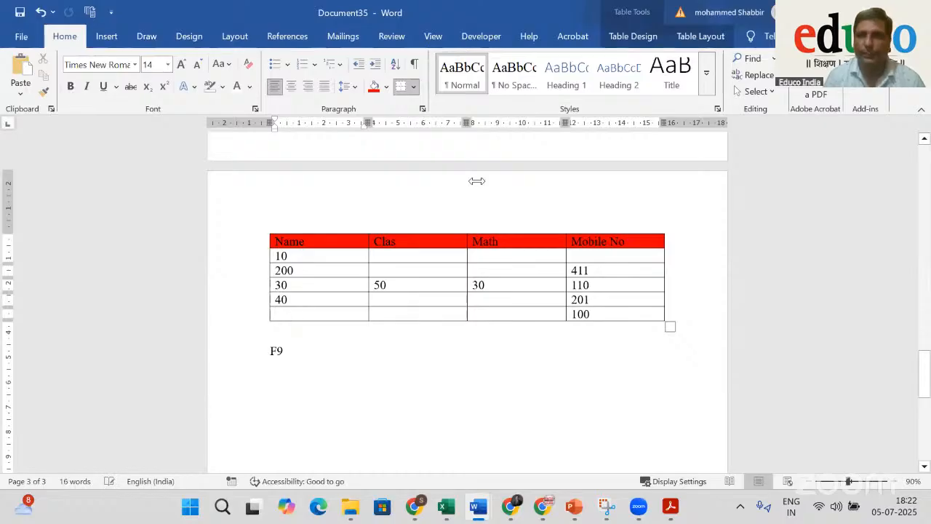
pyautogui.click(698, 35)
pyautogui.click(721, 92)
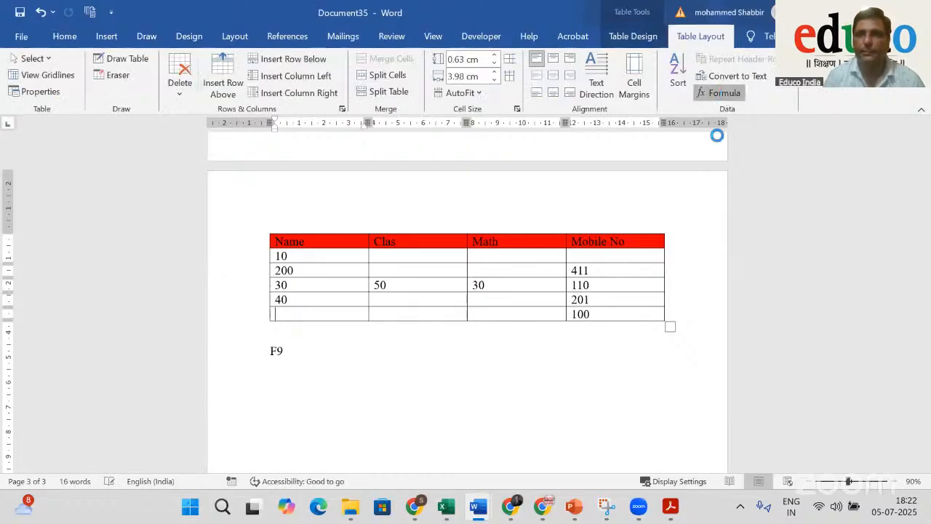
pyautogui.click(648, 256)
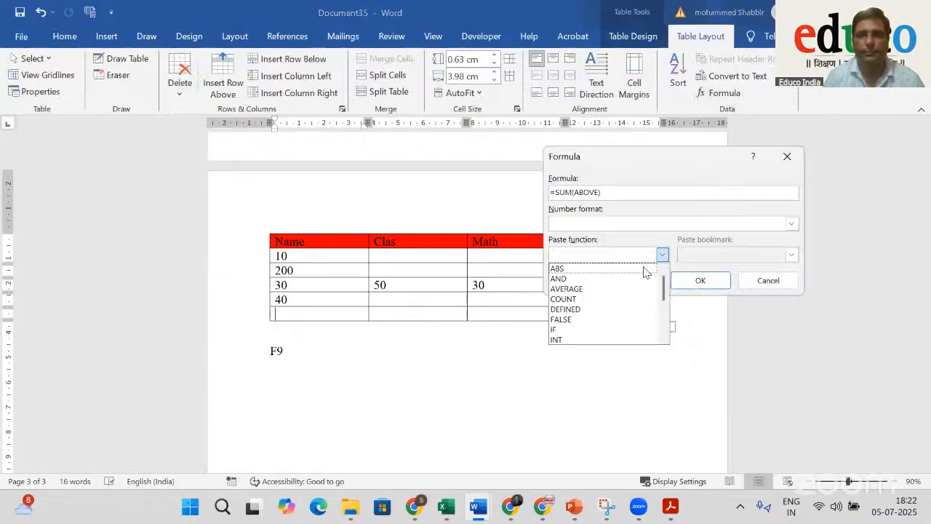
pyautogui.click(586, 291)
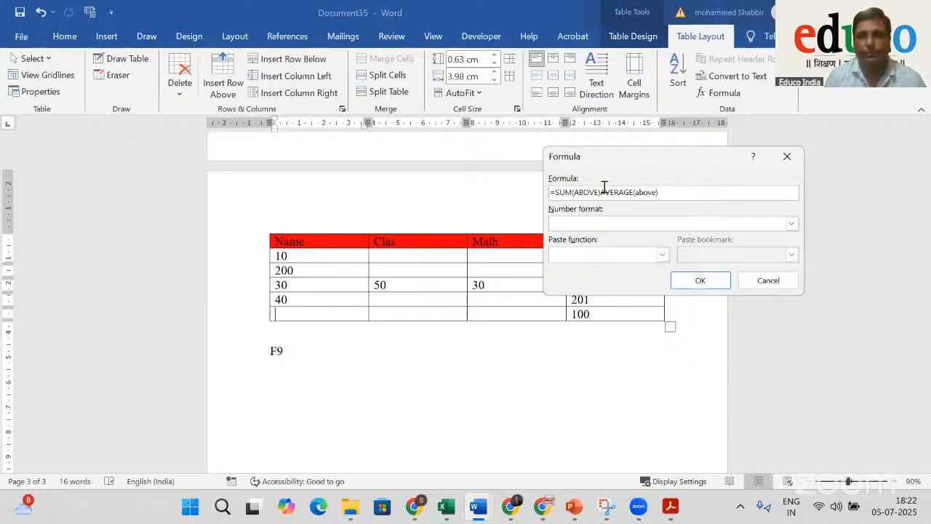
pyautogui.press('BackSpace')
pyautogui.press('BackSpace')
pyautogui.press('BackSpace')
pyautogui.press('BackSpace')
pyautogui.press('BackSpace')
pyautogui.press('BackSpace')
pyautogui.press('BackSpace')
pyautogui.press('BackSpace')
pyautogui.press('BackSpace')
pyautogui.press('BackSpace')
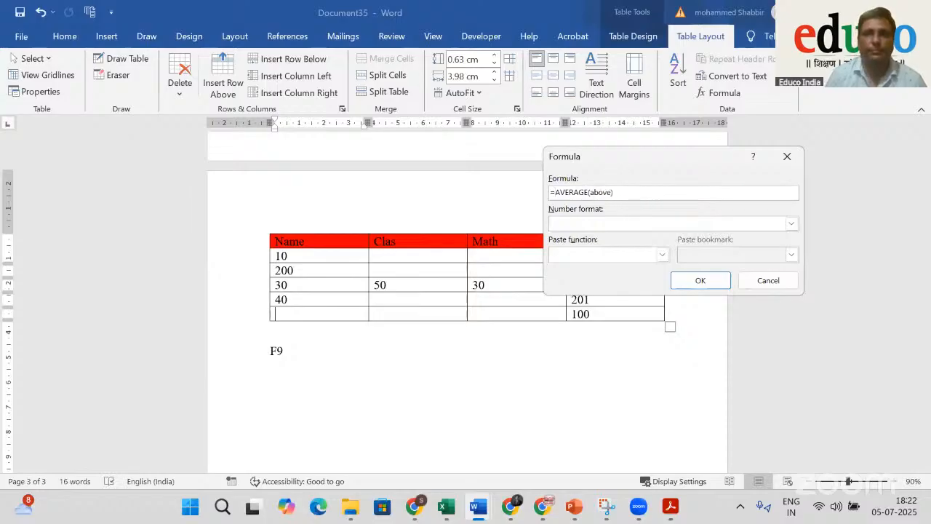
pyautogui.click(700, 280)
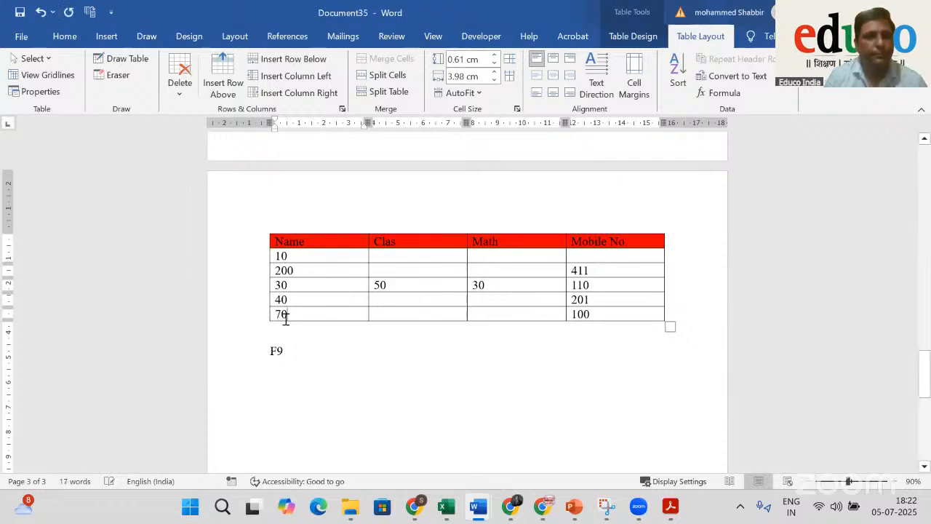
pyautogui.click(307, 357)
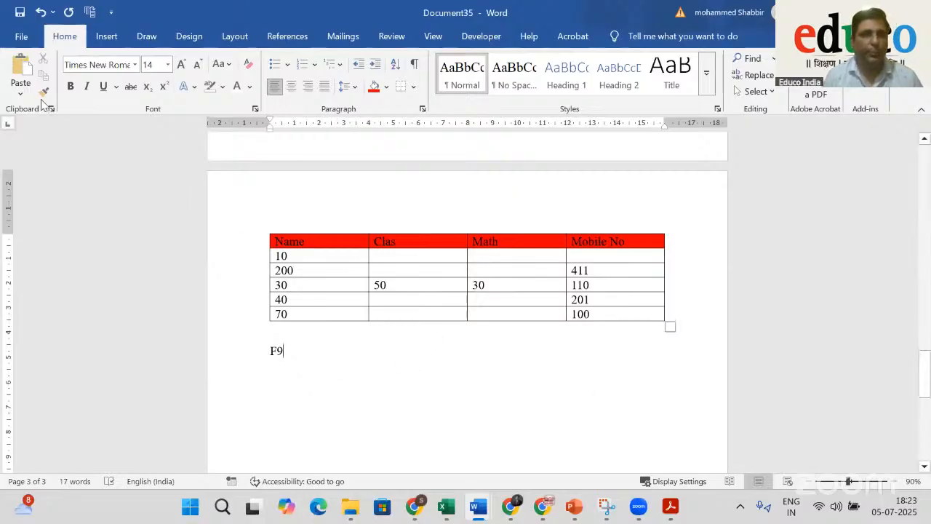
# Open the recent file CMG Lower Primary (1).pdf and accept its conversion to an editable document
pyautogui.click(29, 38)
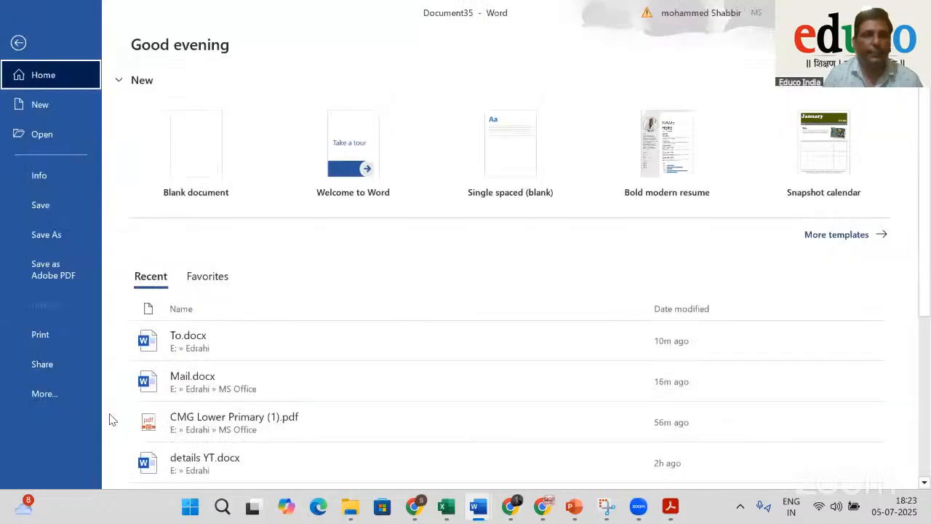
pyautogui.scroll(-2, 243, 418)
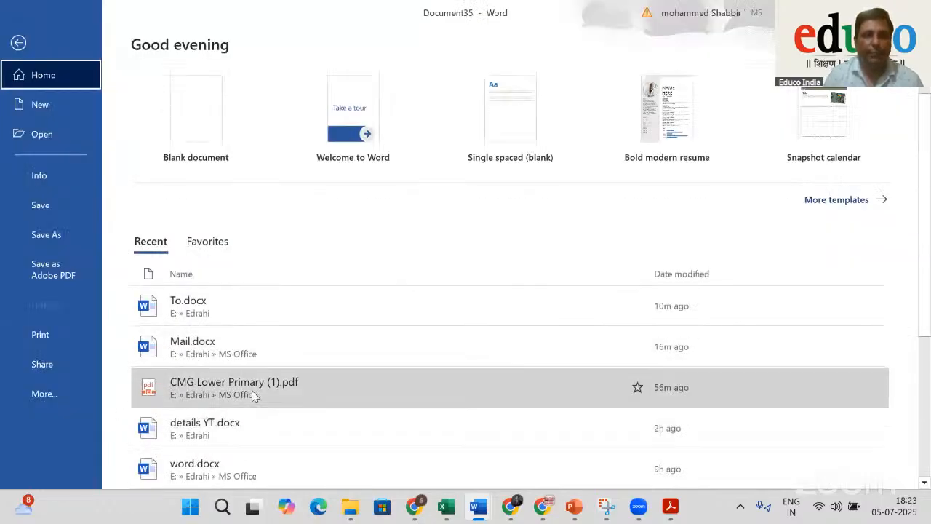
pyautogui.click(248, 302)
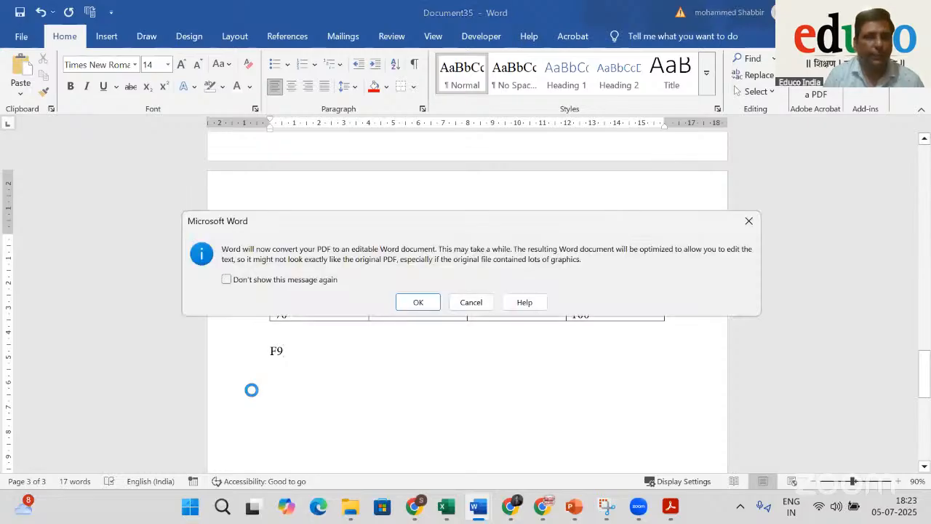
pyautogui.click(418, 303)
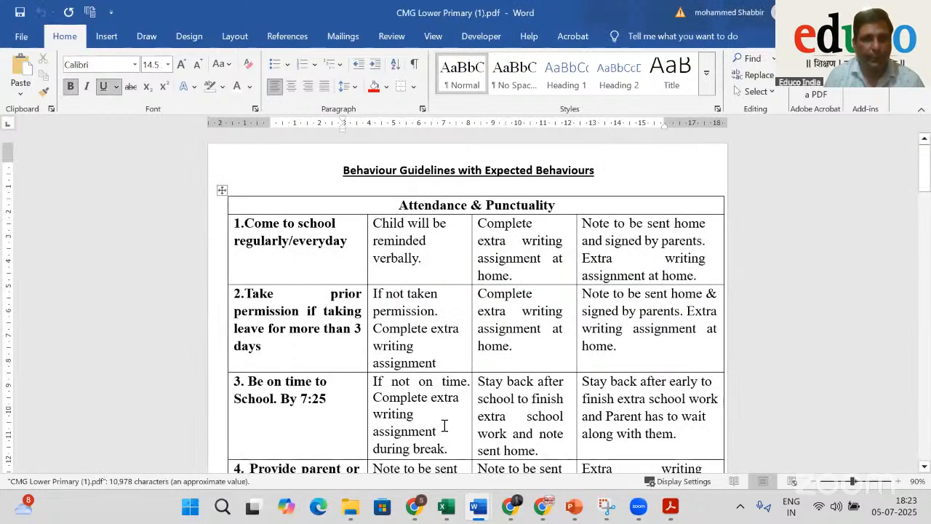
# Color the third-column text of the "Wear Sports uniform only on designated days" row light green
pyautogui.scroll(-10, 595, 343)
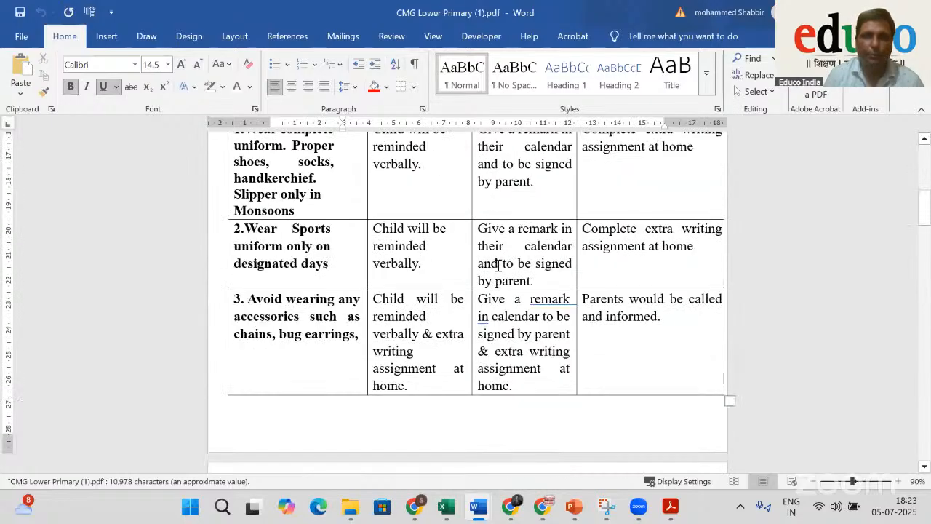
pyautogui.moveTo(535, 281); pyautogui.dragTo(478, 230)
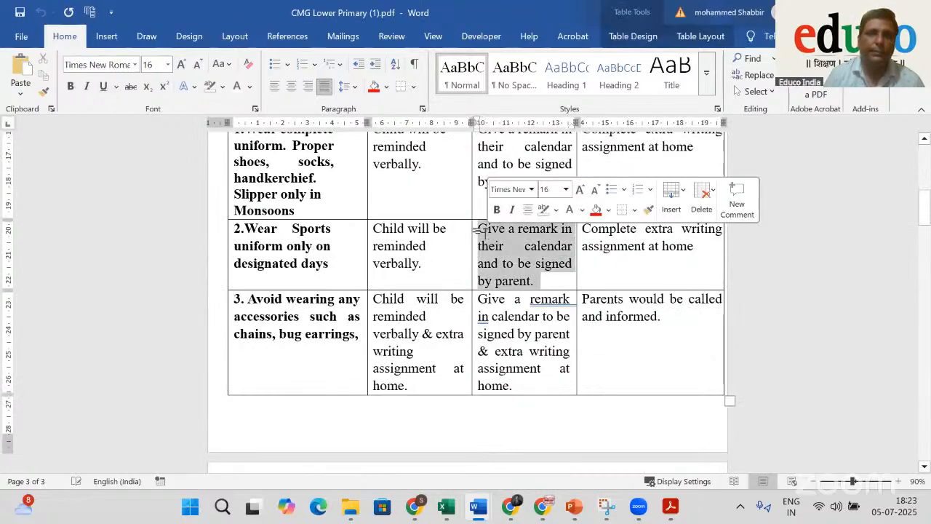
pyautogui.click(250, 86)
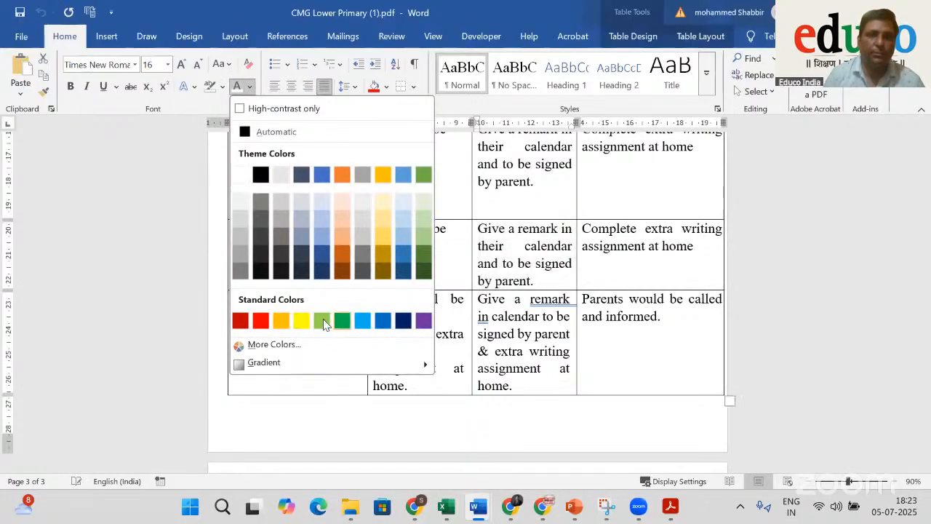
pyautogui.click(459, 334)
pyautogui.click(628, 270)
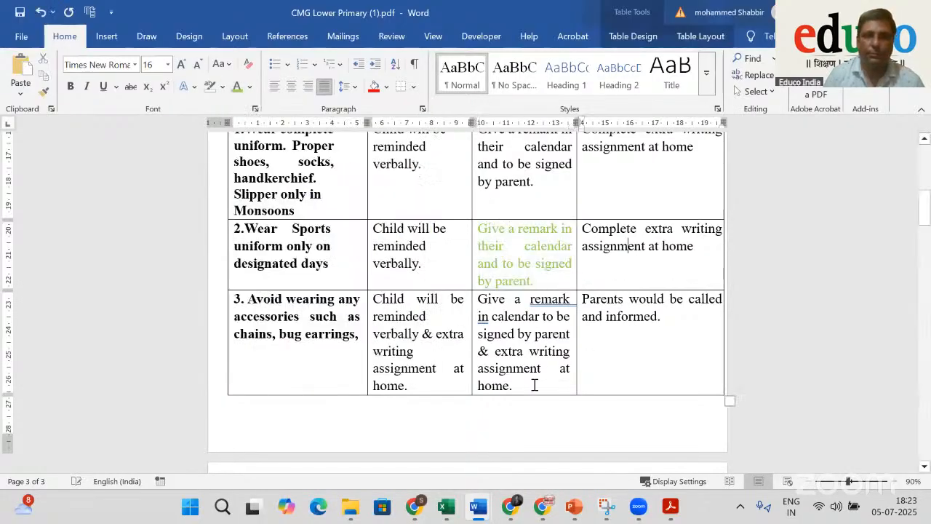
# Apply red font color to the third-column cells of the sports uniform and accessories rows
pyautogui.moveTo(518, 387); pyautogui.dragTo(510, 270)
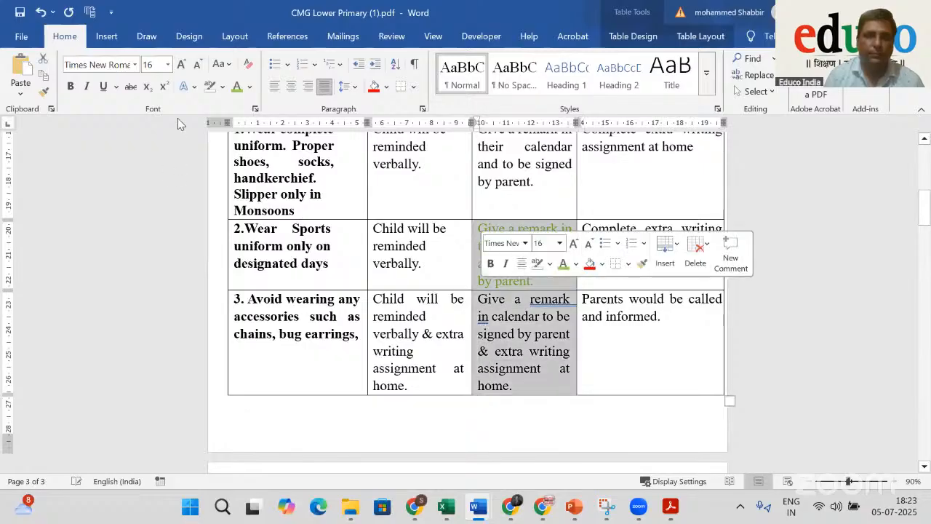
pyautogui.click(250, 86)
pyautogui.click(256, 317)
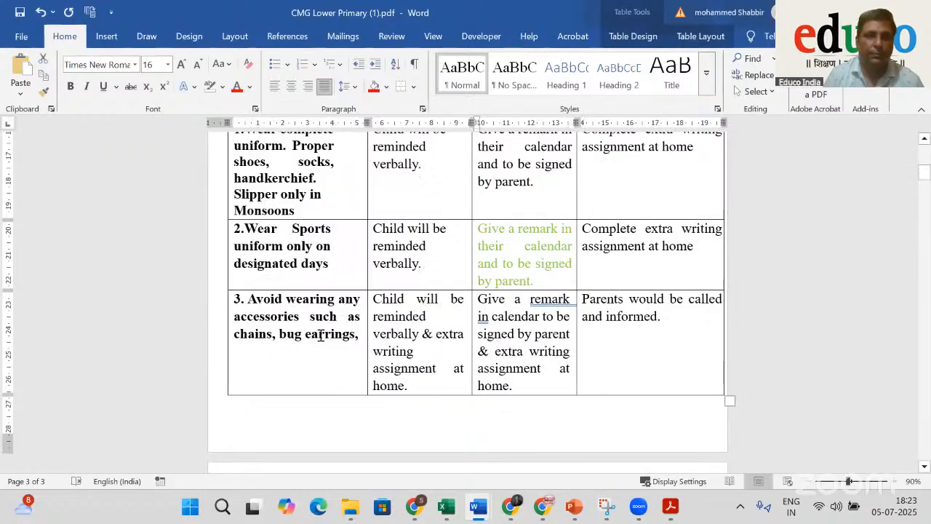
# Copy the table row "4.Complete all your homework before coming to school" and paste it below the F9 line in Document35
pyautogui.click(609, 356)
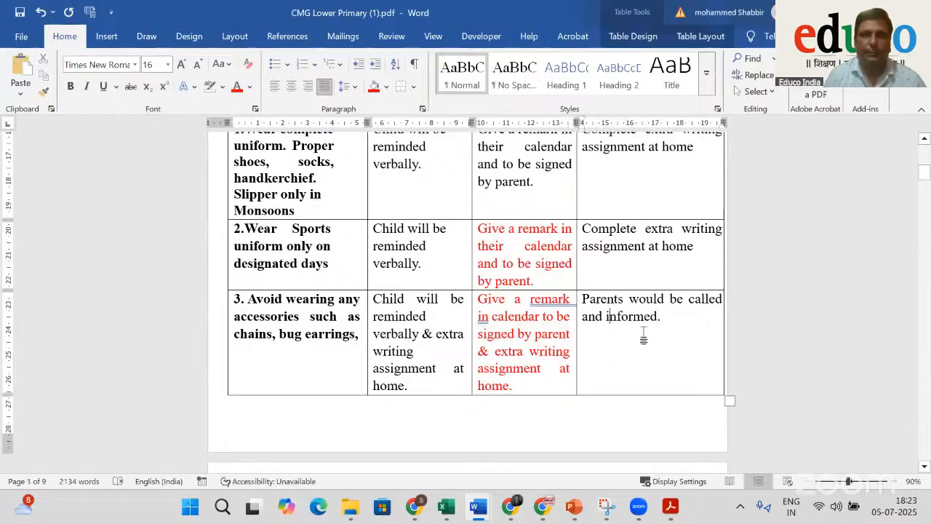
pyautogui.scroll(6, 645, 333)
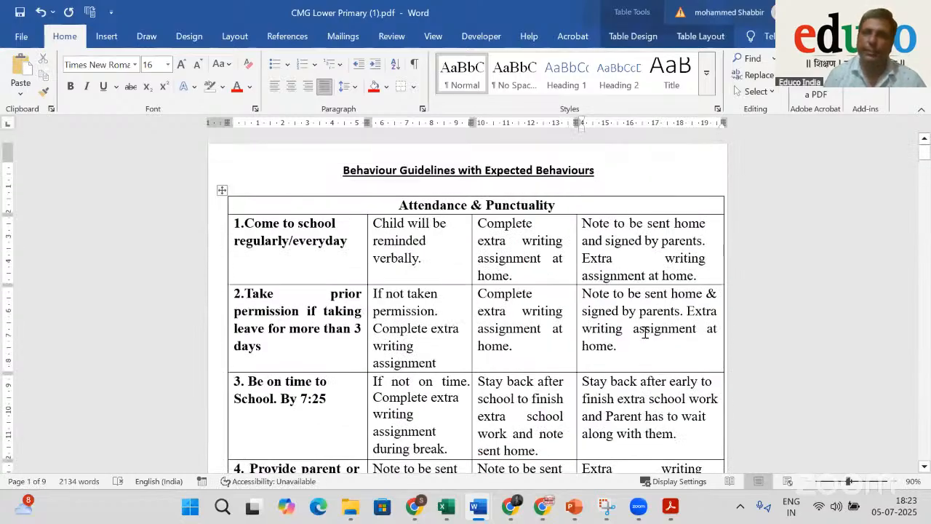
pyautogui.scroll(-8, 582, 364)
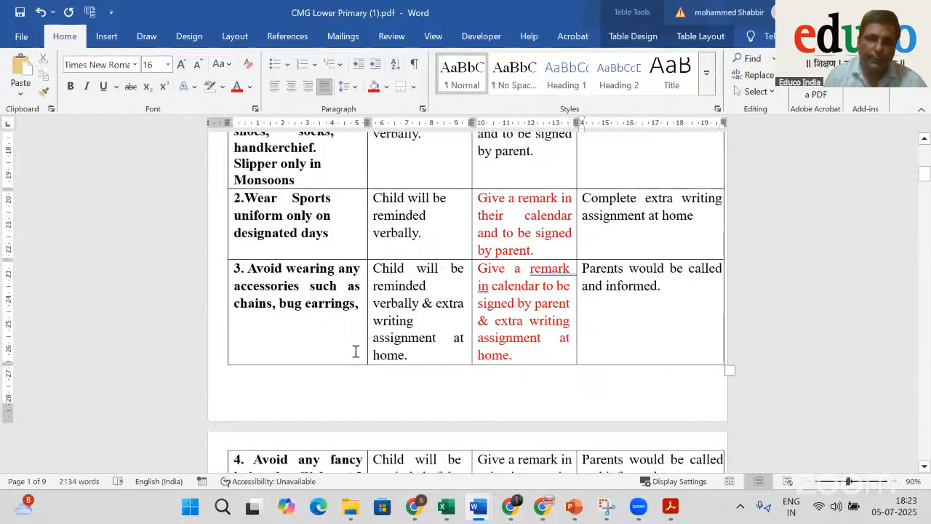
pyautogui.scroll(-8, 356, 351)
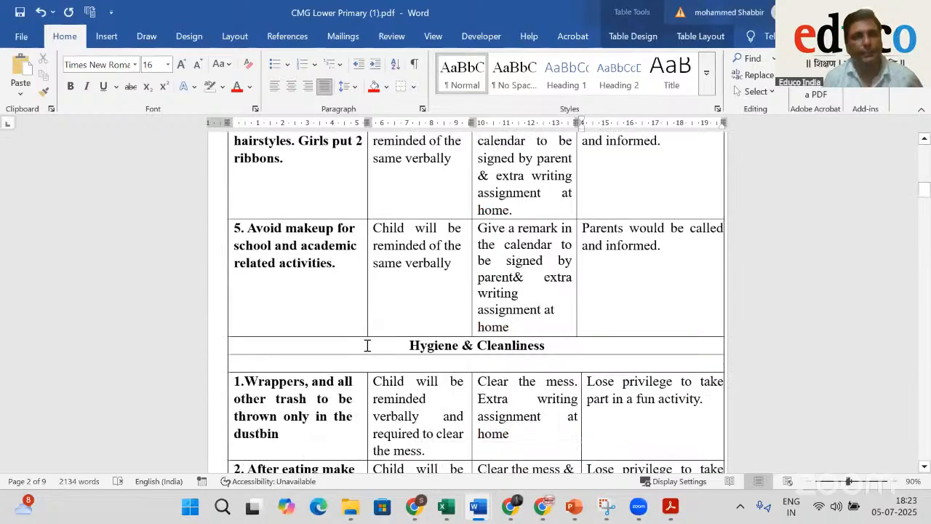
pyautogui.scroll(-5, 367, 346)
pyautogui.scroll(-10, 367, 346)
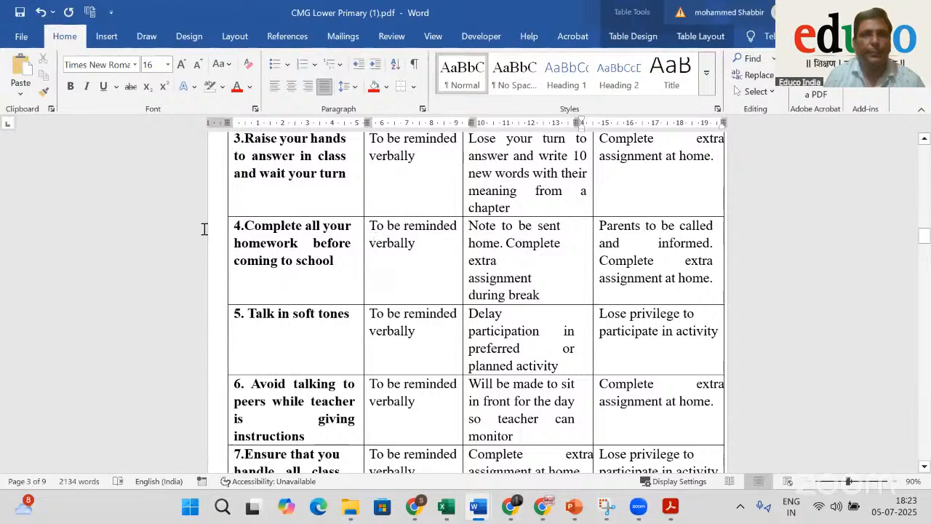
pyautogui.moveTo(236, 227); pyautogui.dragTo(642, 273)
pyautogui.hotkey('ctrl', 'c')
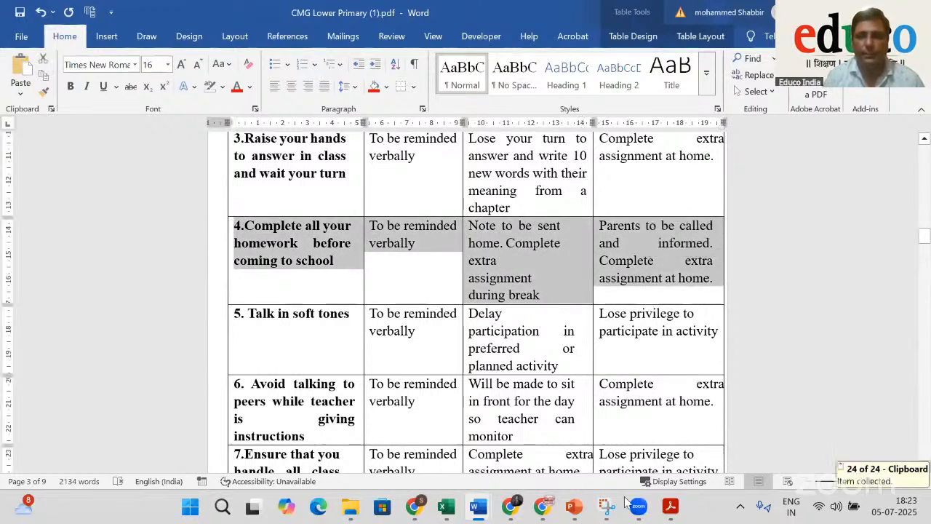
pyautogui.click(485, 514)
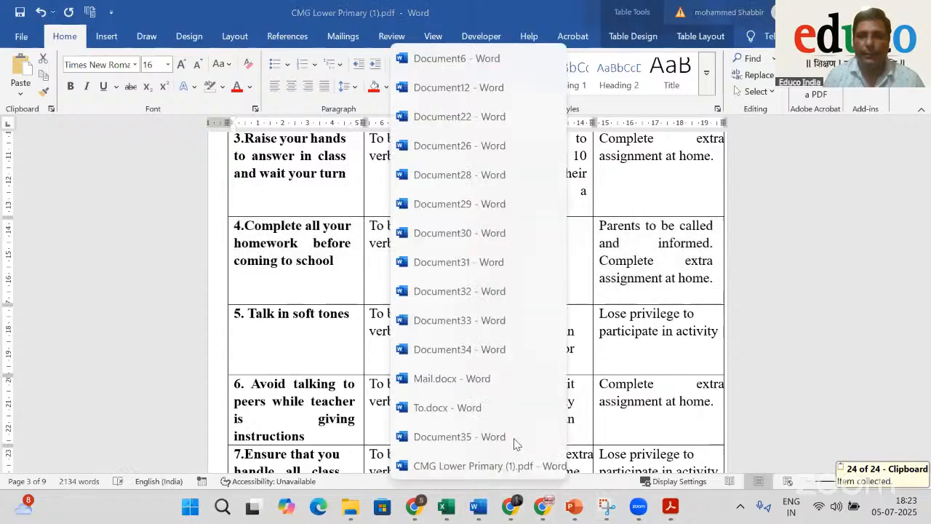
pyautogui.click(460, 437)
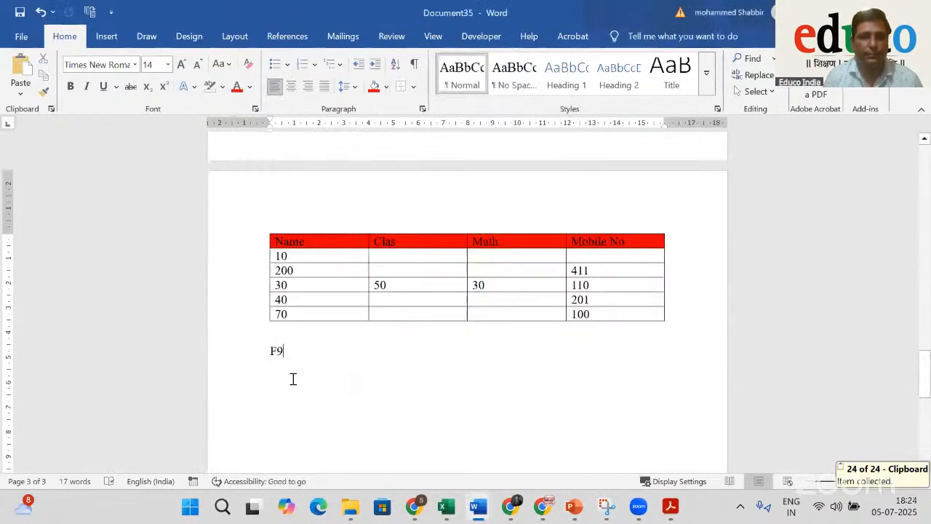
pyautogui.hotkey('ctrl', 'v')
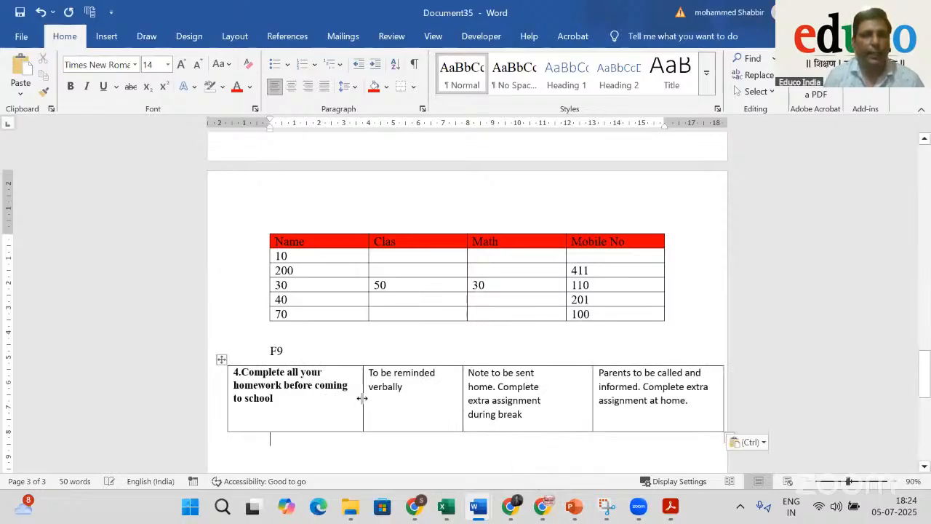
# Narrow the columns of the pasted homework row and move it directly above the red Name/Clas/Math/Mobile No header on page 3
pyautogui.moveTo(357, 398); pyautogui.dragTo(338, 398)
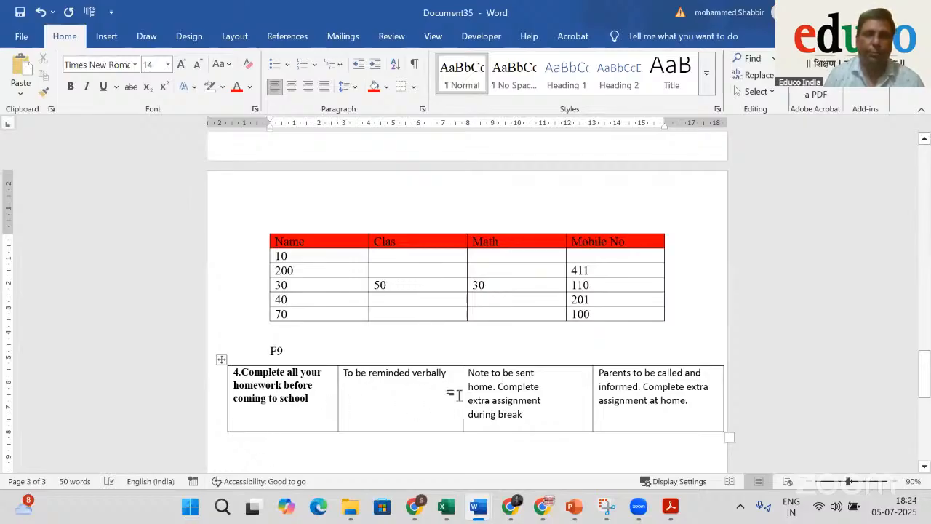
pyautogui.moveTo(464, 395); pyautogui.dragTo(406, 396)
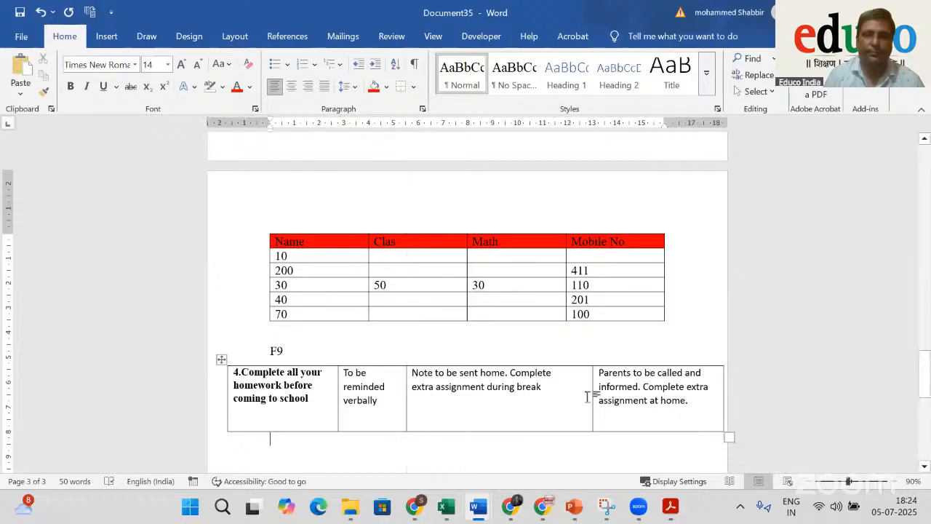
pyautogui.moveTo(590, 395); pyautogui.dragTo(518, 396)
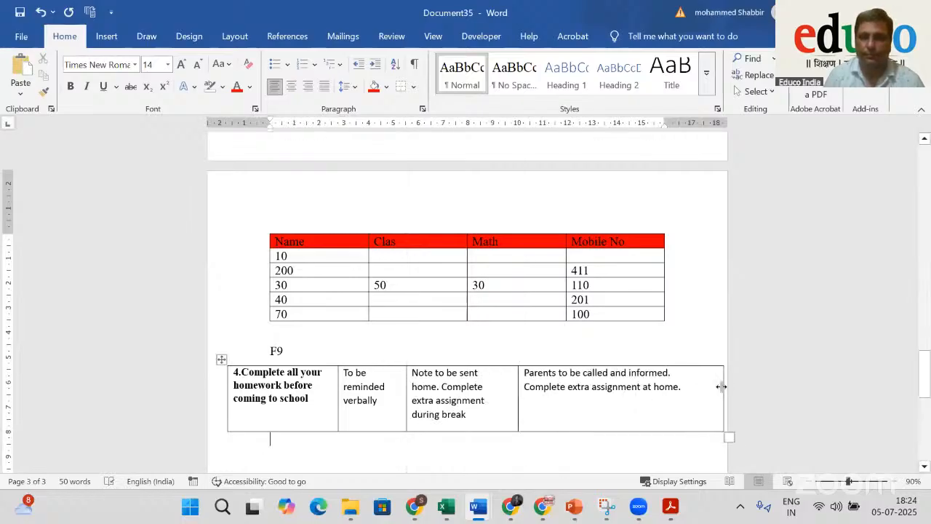
pyautogui.moveTo(724, 388); pyautogui.dragTo(630, 397)
pyautogui.click(653, 404)
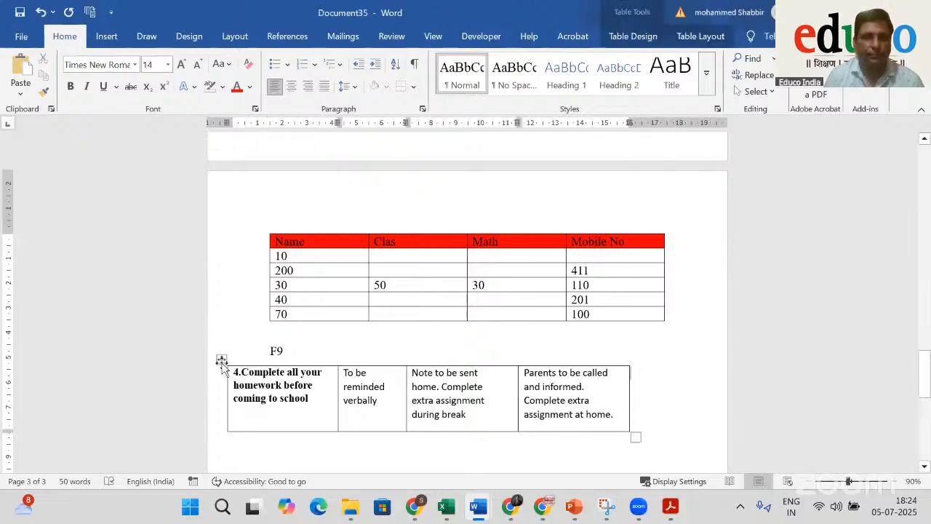
pyautogui.moveTo(221, 359); pyautogui.dragTo(265, 240)
pyautogui.click(452, 431)
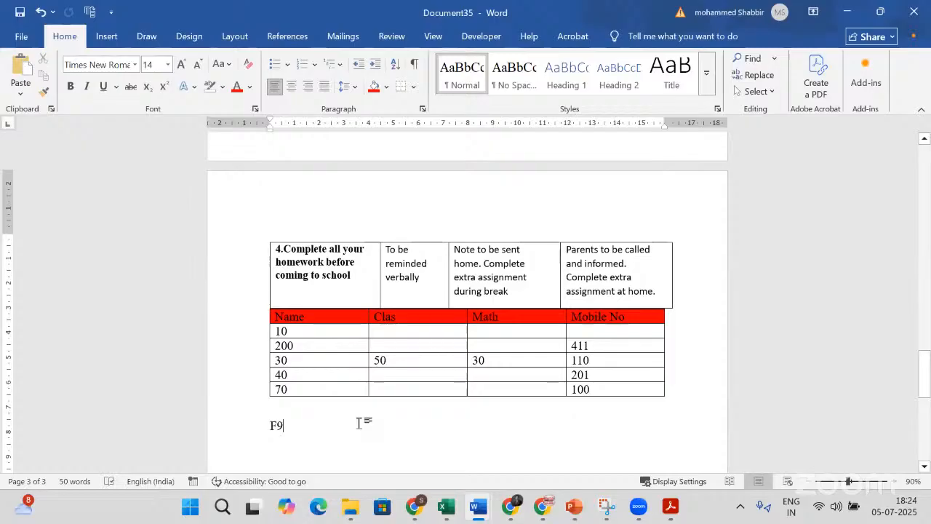
pyautogui.scroll(10, 415, 371)
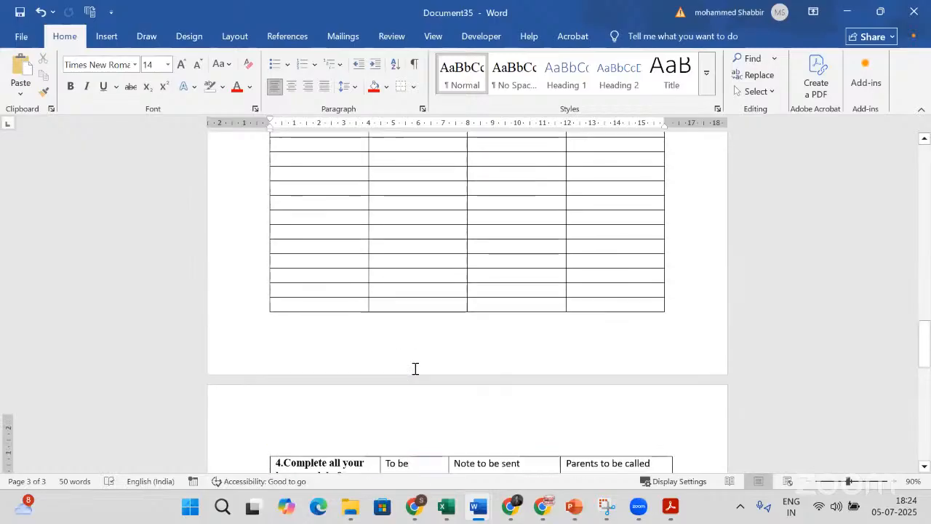
pyautogui.scroll(12, 411, 371)
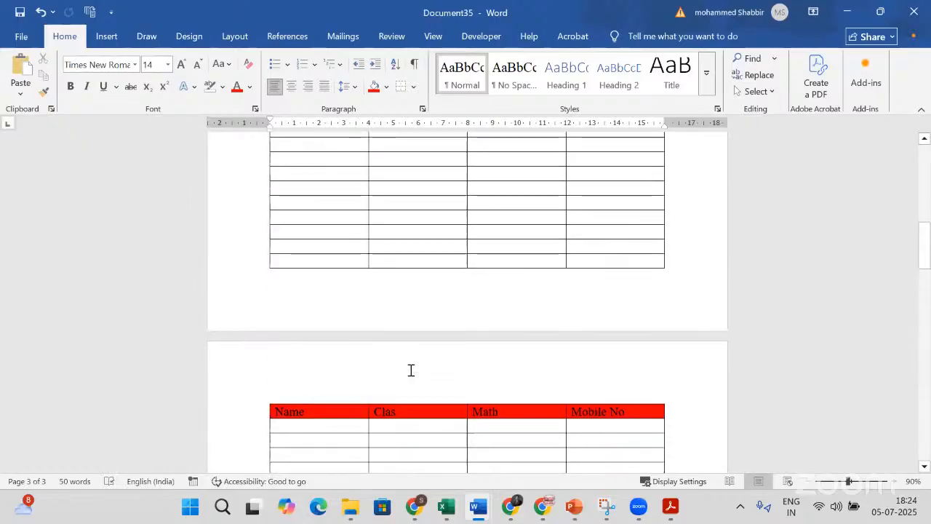
pyautogui.scroll(6, 468, 395)
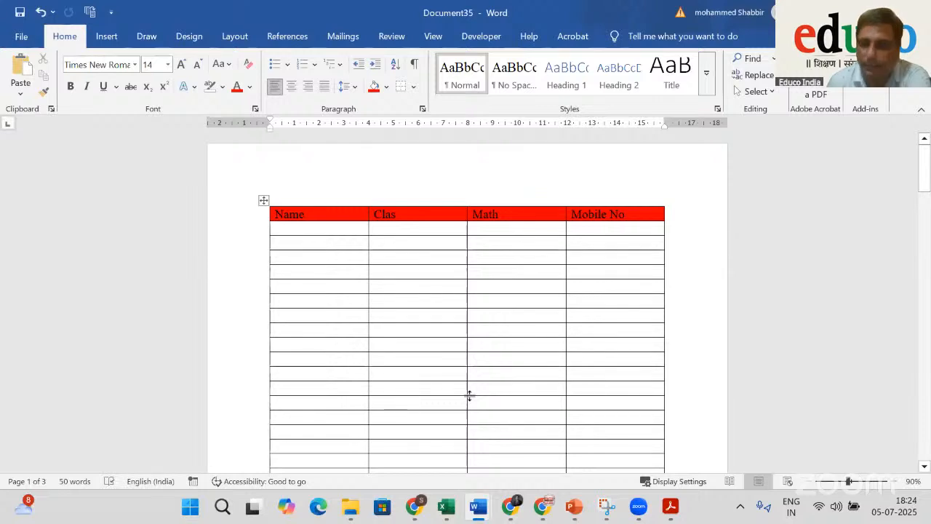
pyautogui.scroll(-5, 447, 364)
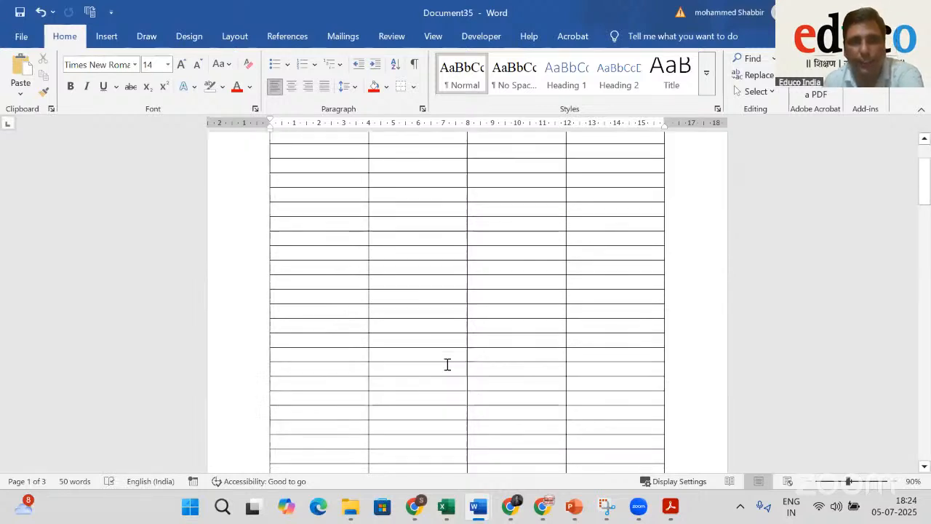
pyautogui.scroll(-15, 441, 388)
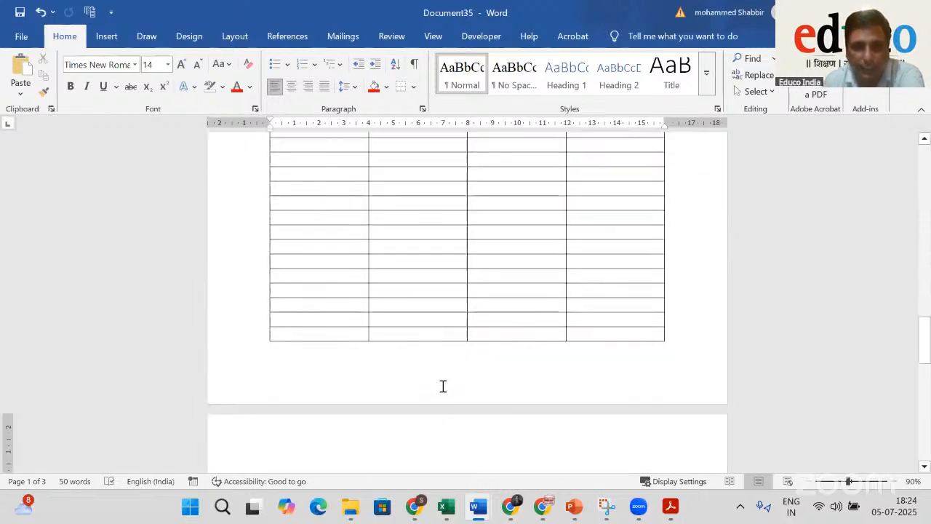
pyautogui.scroll(-4, 440, 388)
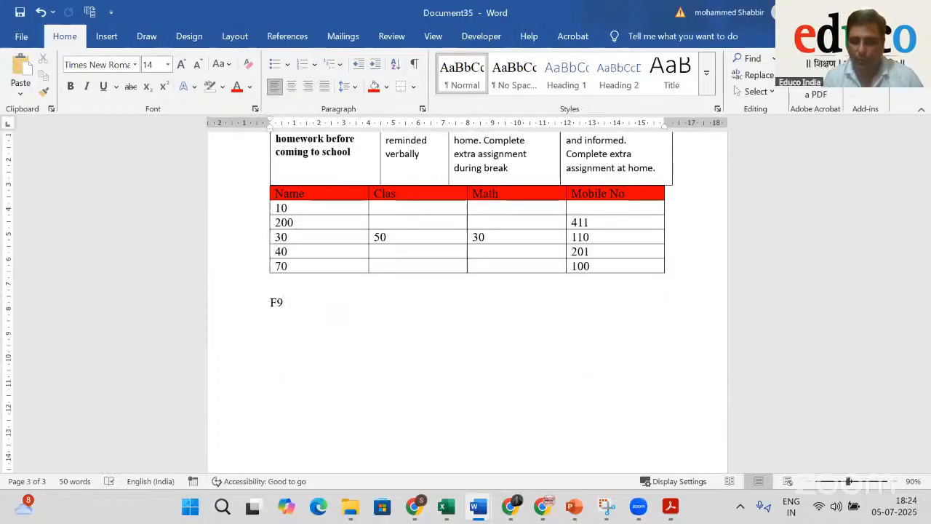
# Add the labels "Date" and "Time" on separate lines below the F9 line, leaving a blank line before them
pyautogui.press('Return')
pyautogui.press('Return')
pyautogui.write('Date')
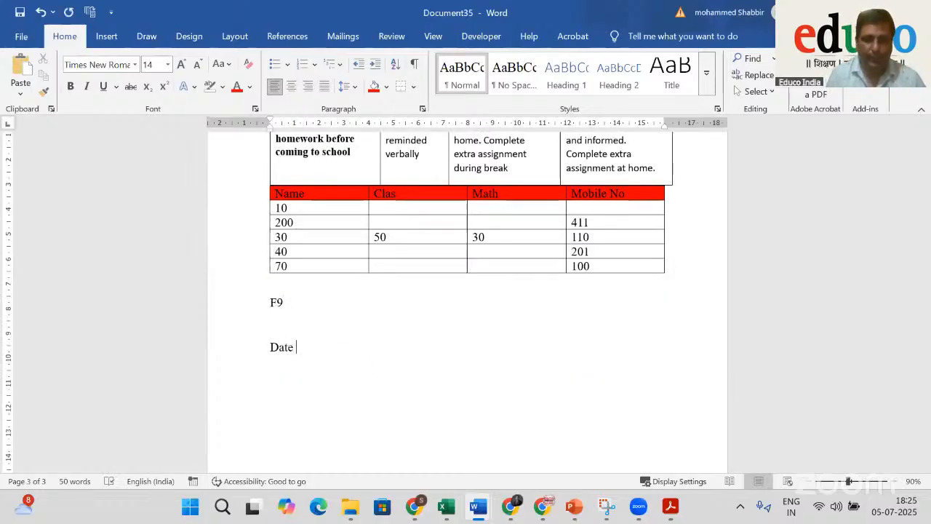
pyautogui.press('Return')
pyautogui.write('Time')
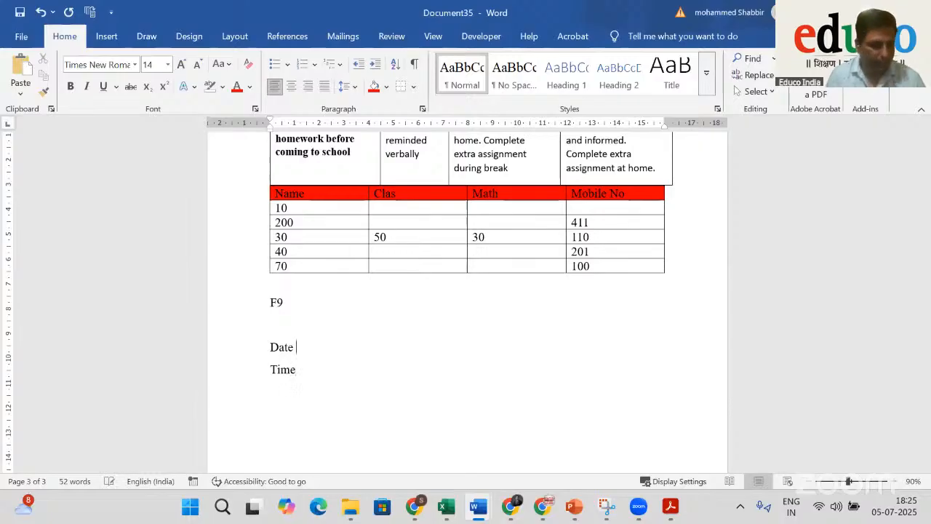
# Insert the current date after the "Date" label and the current time after the "Time" label
pyautogui.press('Up')
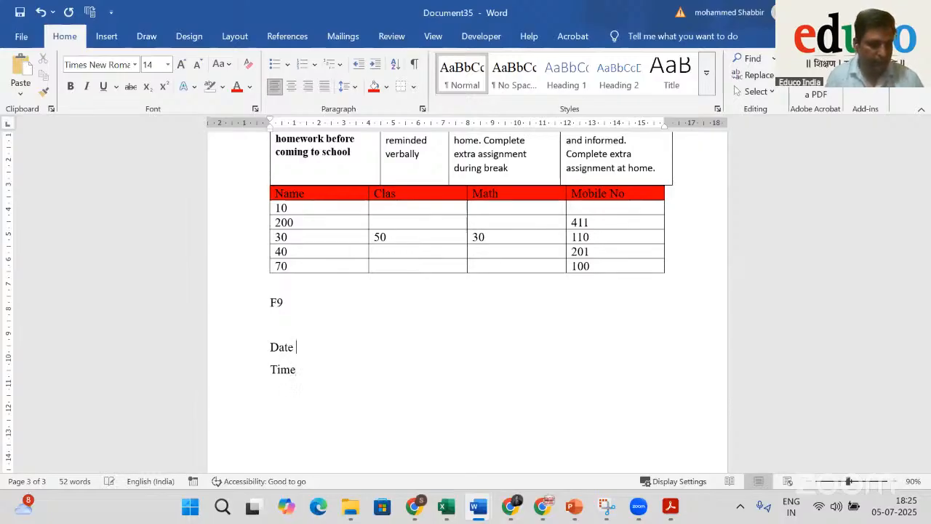
pyautogui.hotkey('alt', 'shift', 'd')
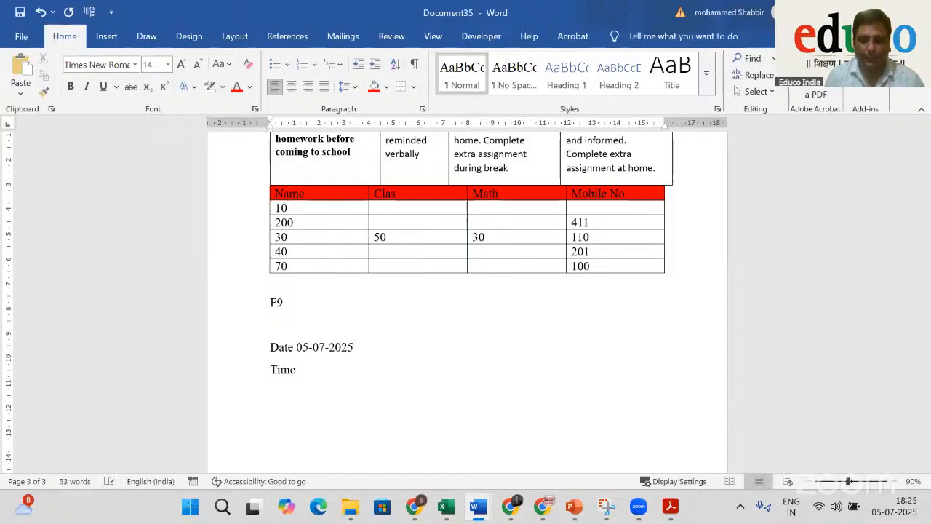
pyautogui.press('Down')
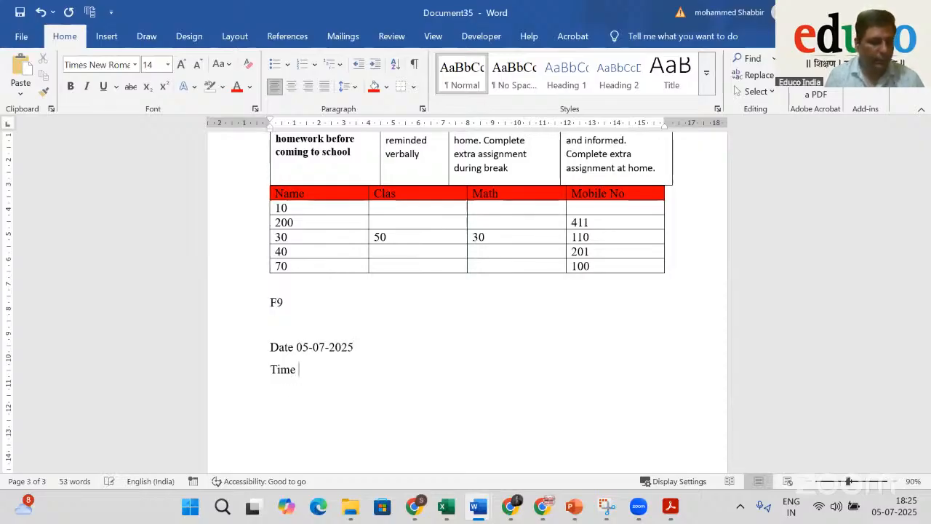
pyautogui.hotkey('alt', 'shift', 't')
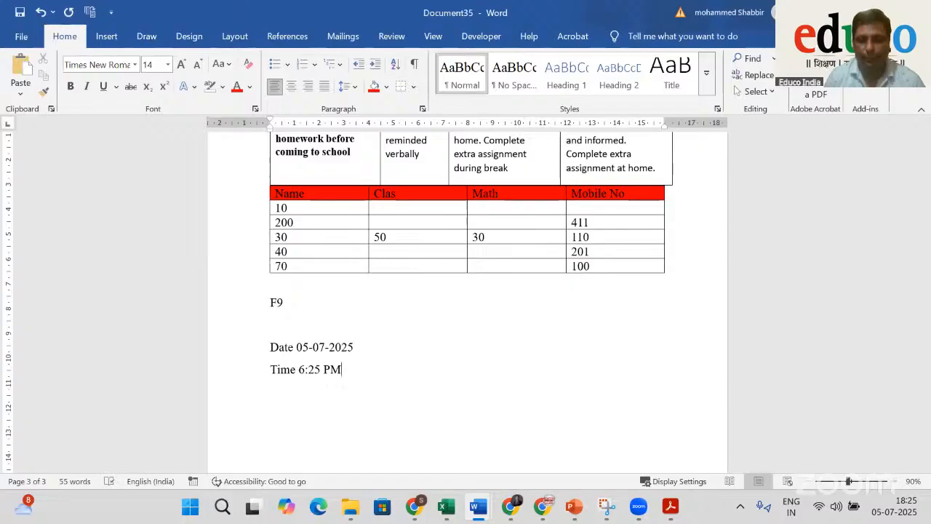
# Below the Time line, leave a blank line and write the notes "ALT+SHIFT + D date" and "ALT + SHIFT +T time" on separate lines
pyautogui.write('AL')
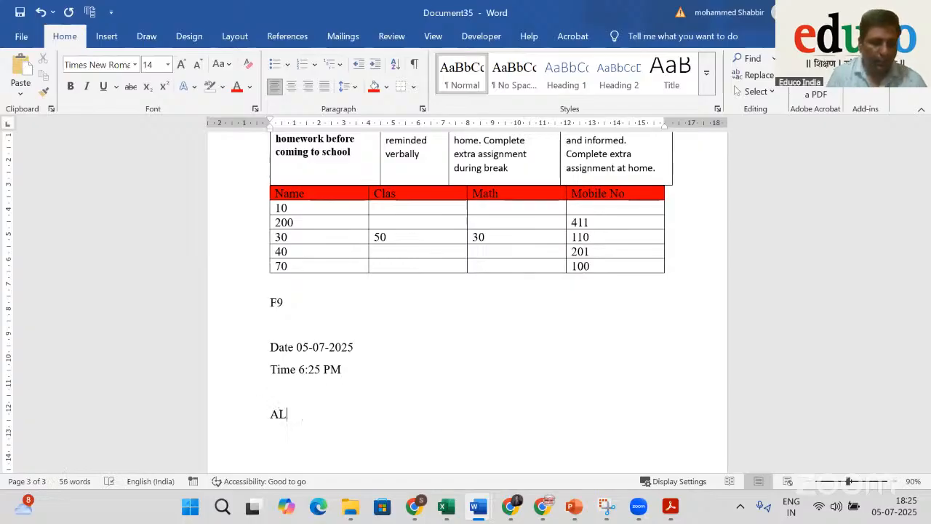
pyautogui.write('T+S')
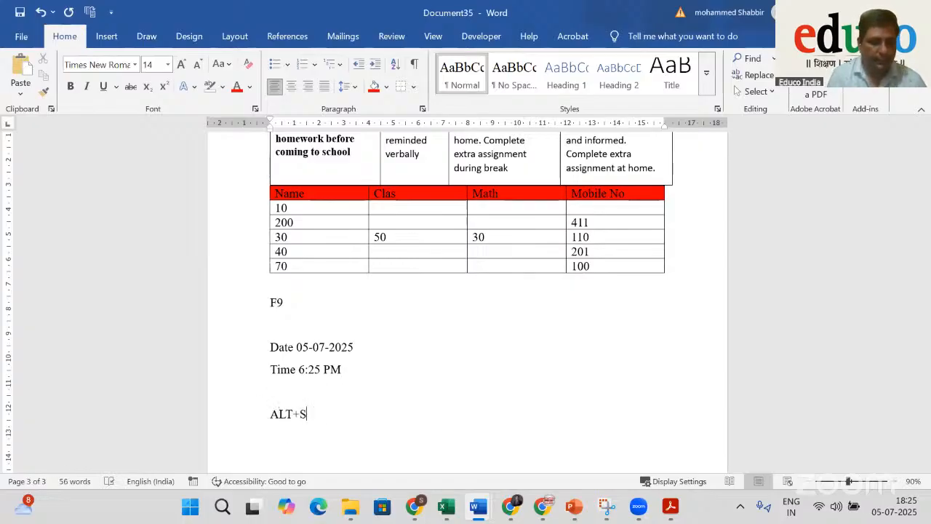
pyautogui.write('HIT')
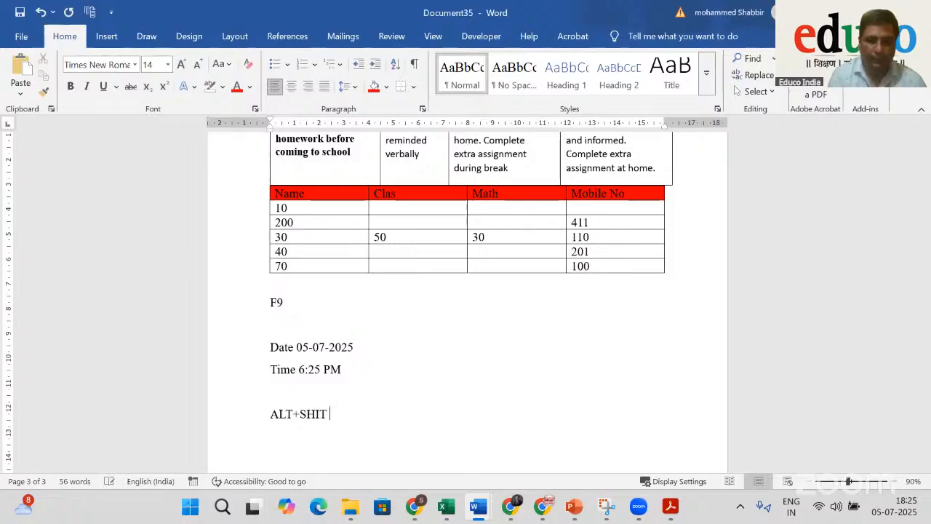
pyautogui.press('BackSpace')
pyautogui.press('BackSpace')
pyautogui.write('F')
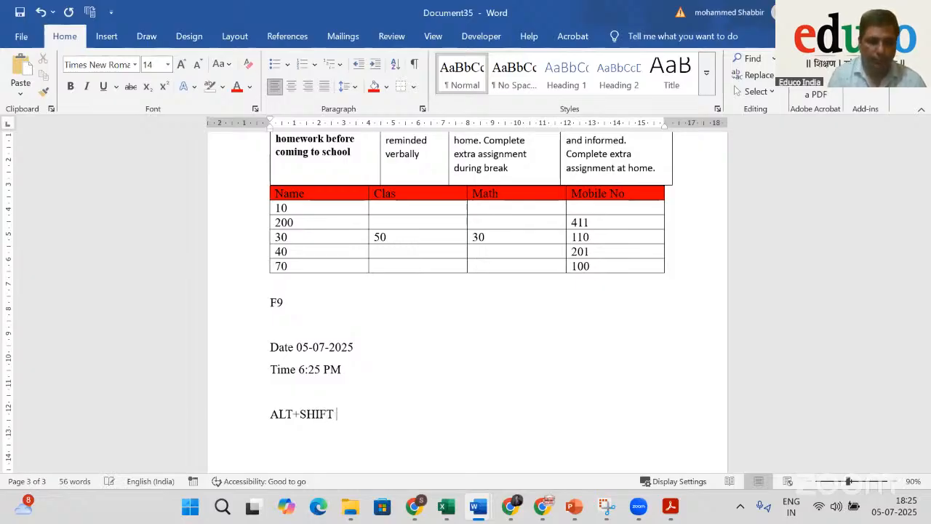
pyautogui.write('T + D')
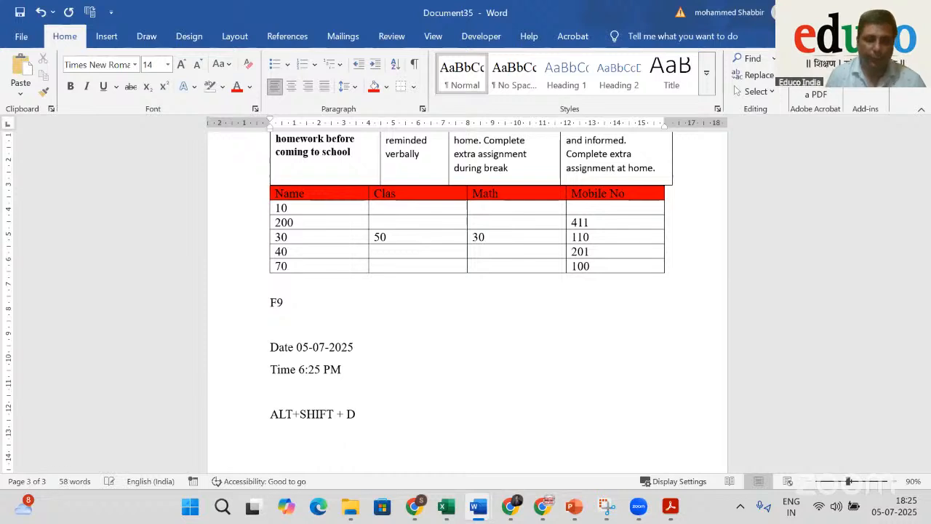
pyautogui.write(' date')
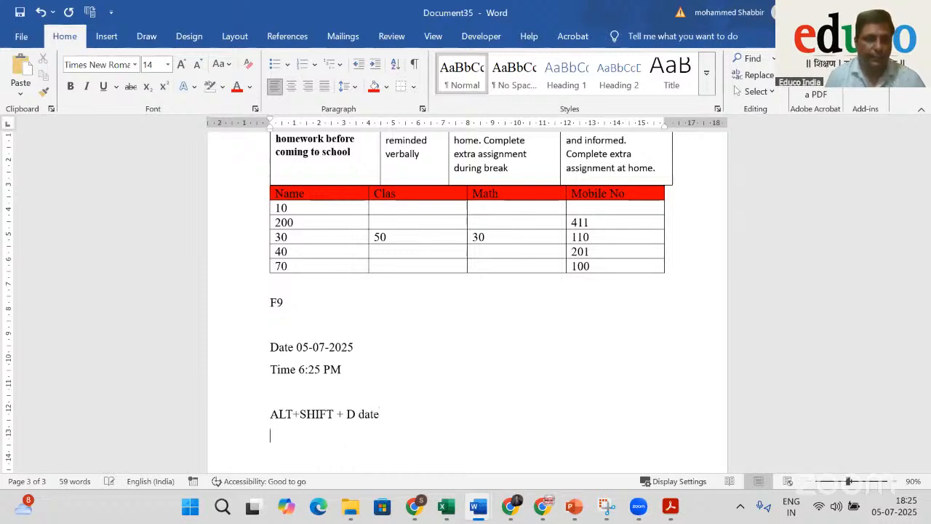
pyautogui.write(' ALT +')
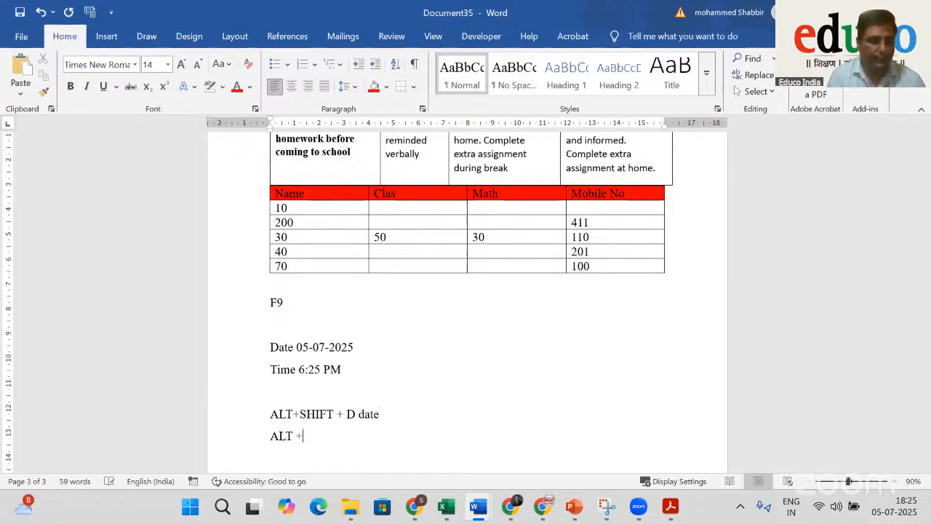
pyautogui.write(' SHIFT +T')
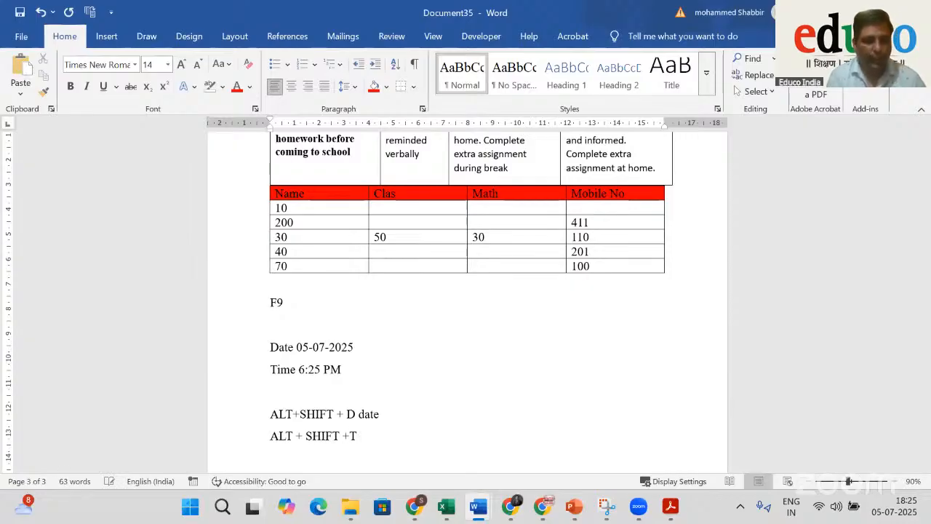
pyautogui.write(' time')
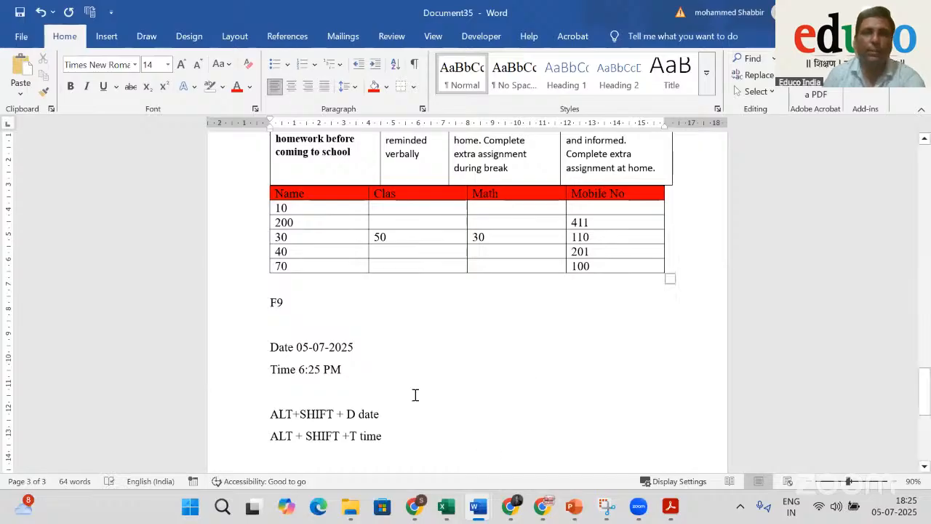
pyautogui.click(353, 356)
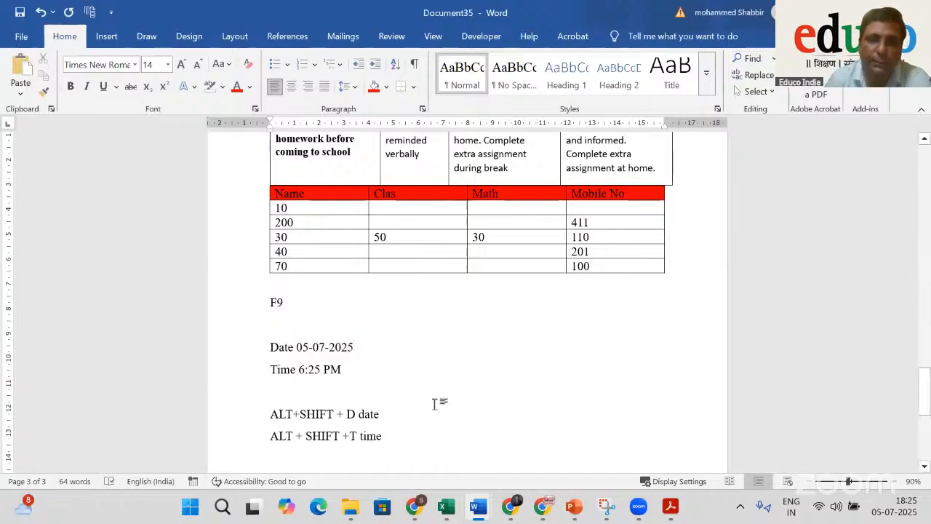
pyautogui.scroll(-2, 436, 406)
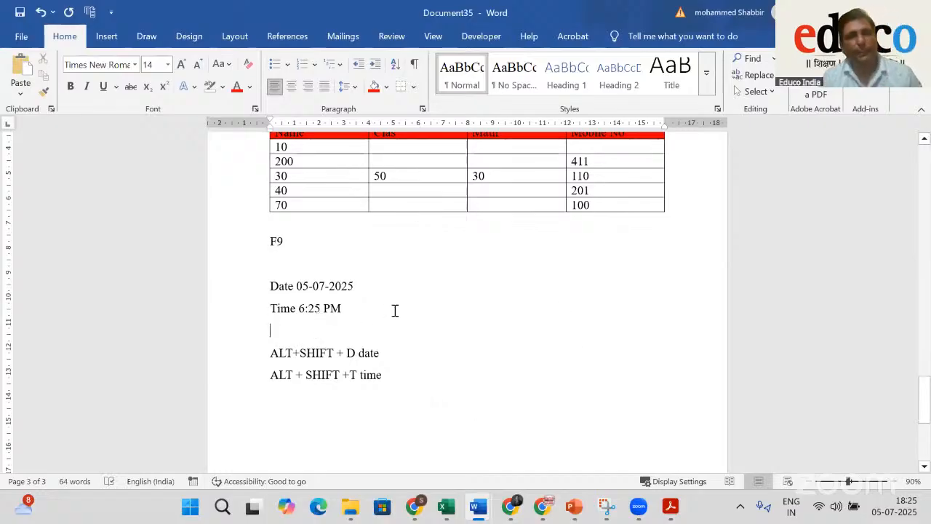
pyautogui.click(318, 287)
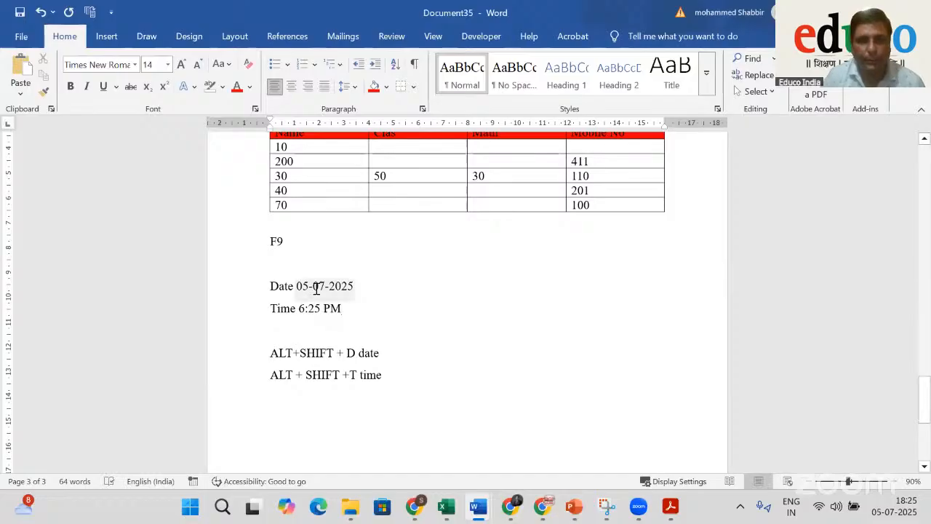
pyautogui.click(393, 304)
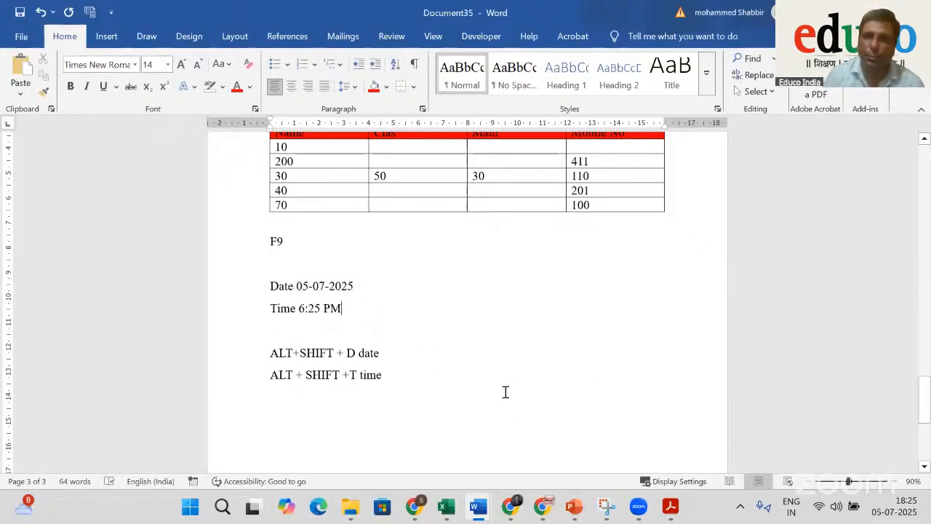
pyautogui.scroll(3, 505, 391)
pyautogui.scroll(-3, 506, 392)
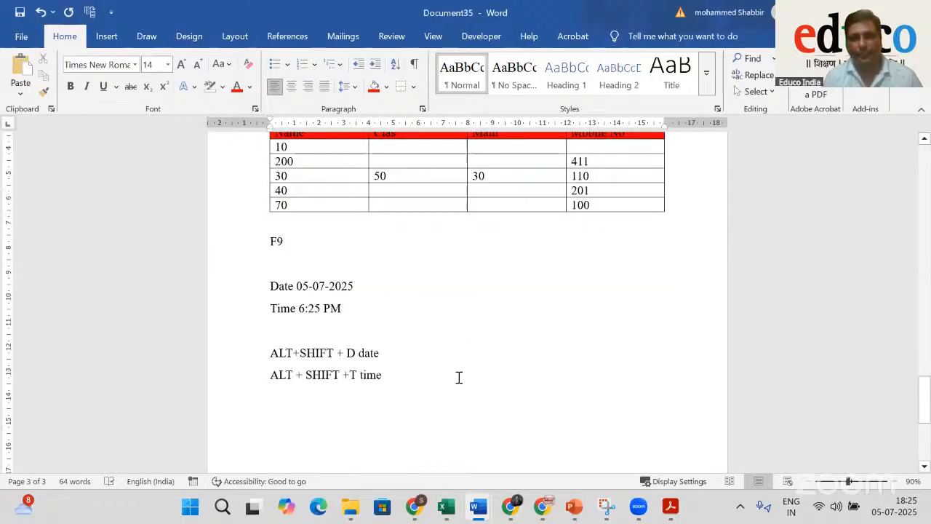
pyautogui.scroll(-1, 439, 372)
pyautogui.scroll(1, 429, 376)
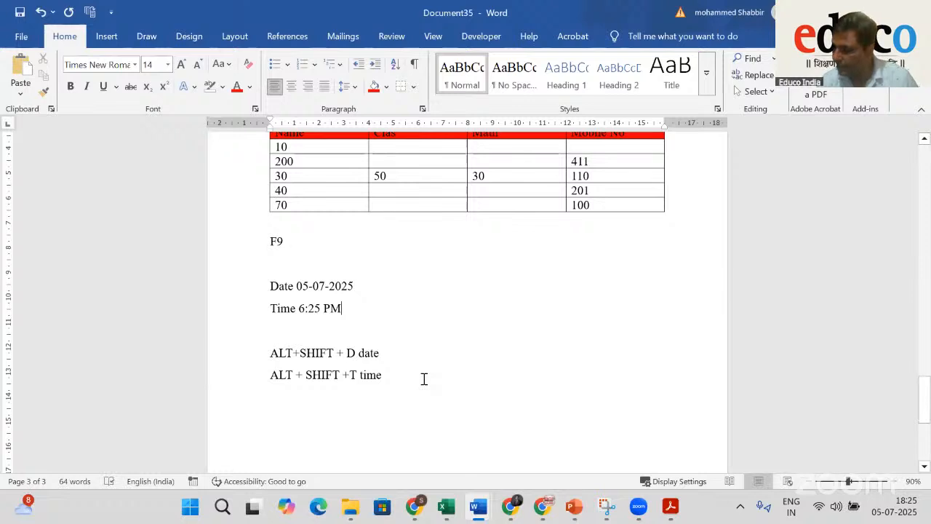
pyautogui.scroll(10, 434, 393)
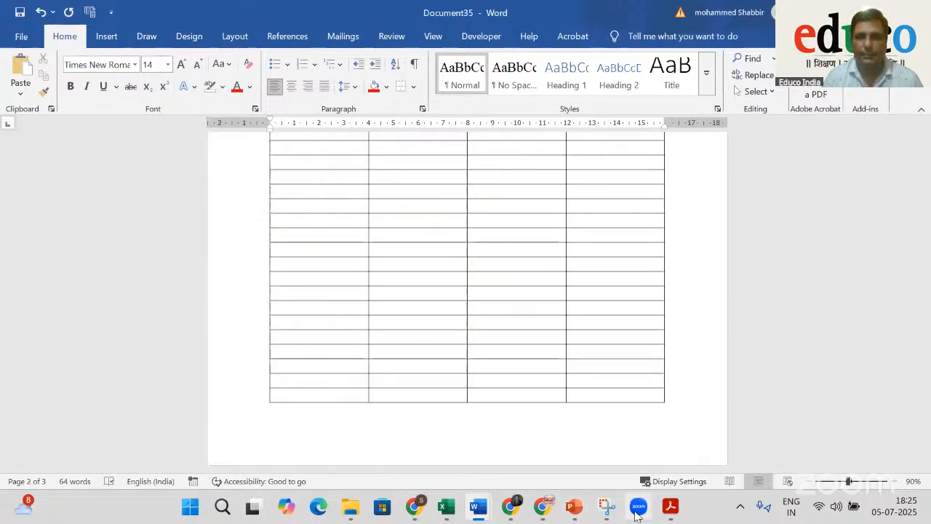
# Switch to Document26 and go to the three body paragraphs below the "CTRL + Space Bar" line
pyautogui.moveTo(480, 518)
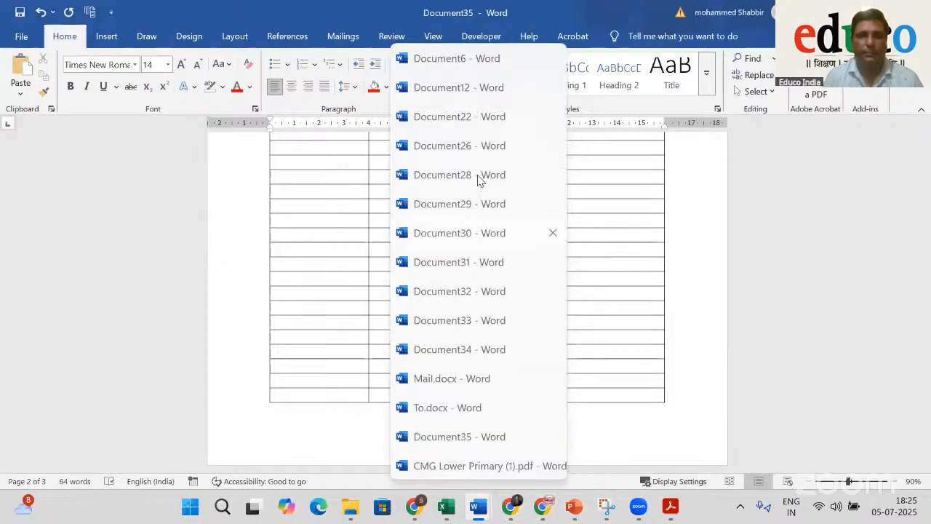
pyautogui.click(469, 148)
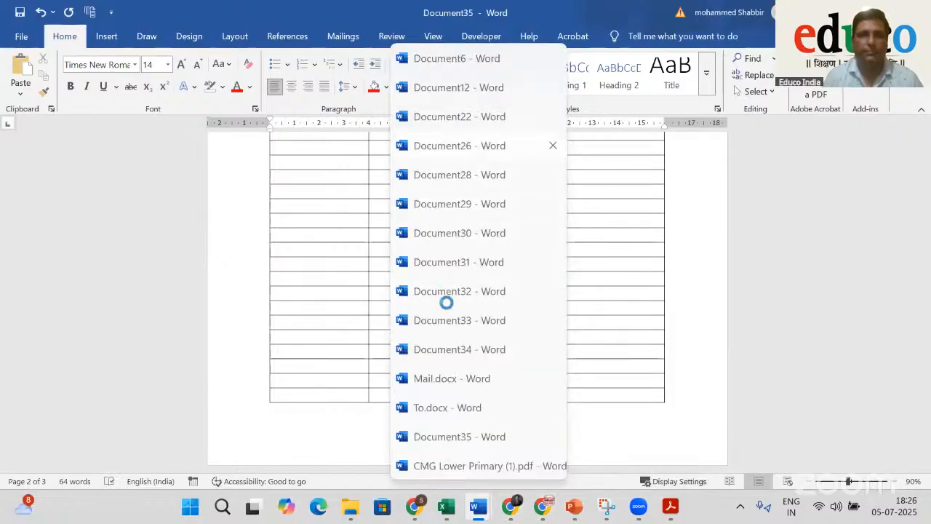
pyautogui.scroll(4, 452, 309)
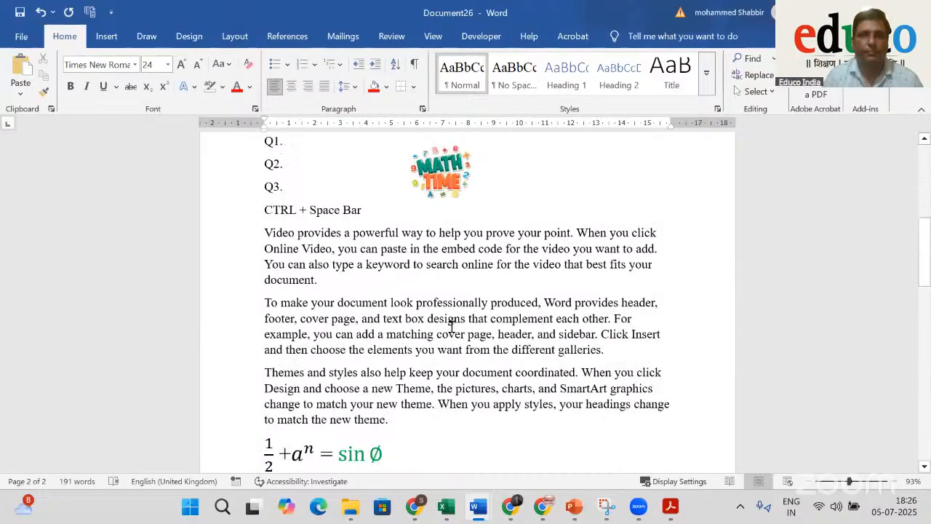
pyautogui.scroll(-1, 386, 393)
# Alternate the three body paragraphs between single and double line spacing, try 1.5 spacing, and return them to single
pyautogui.moveTo(409, 356); pyautogui.dragTo(266, 169)
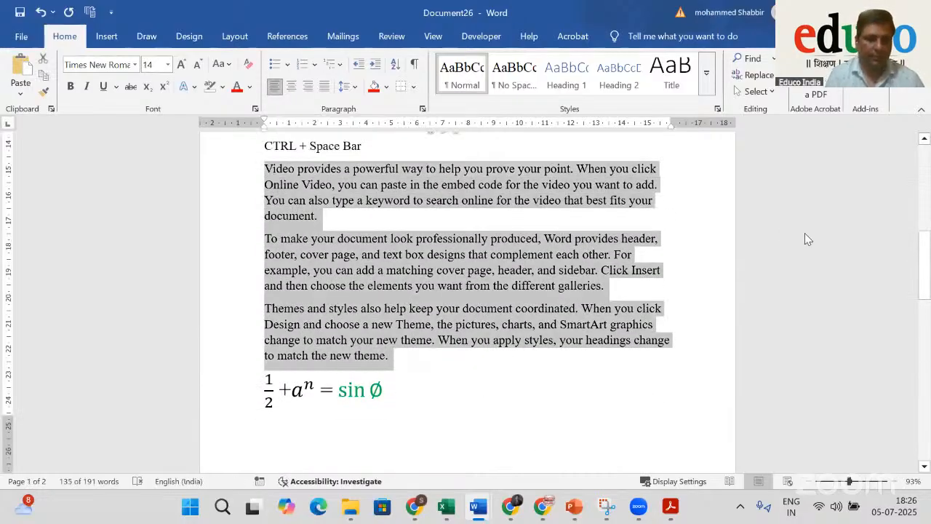
pyautogui.hotkey('ctrl', 'space')
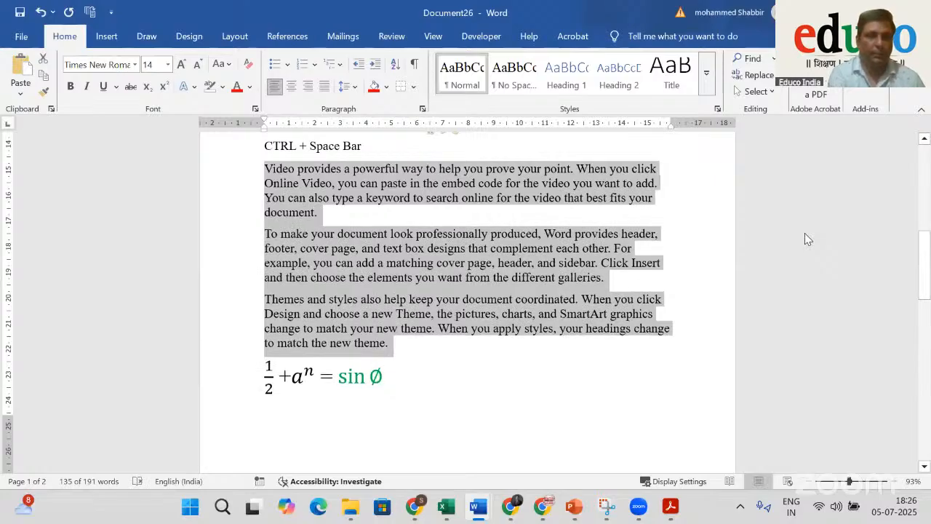
pyautogui.hotkey('ctrl', '2')
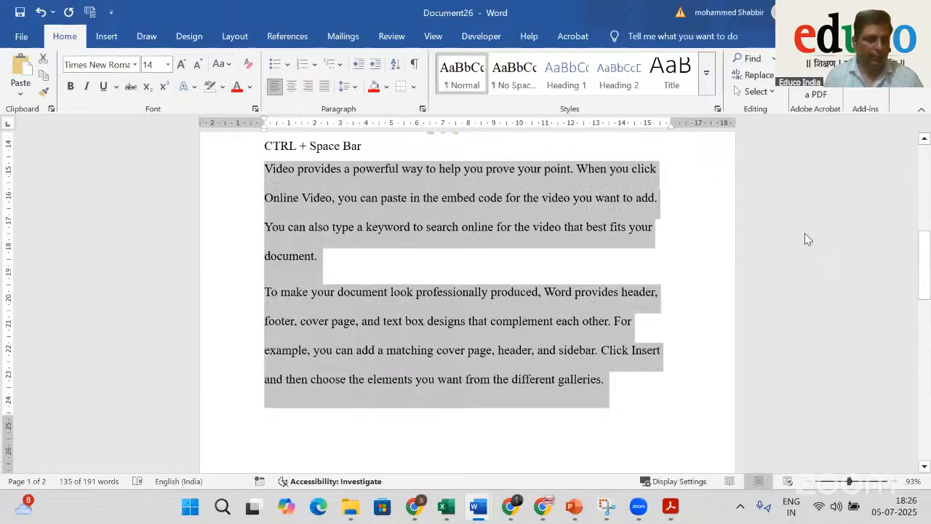
pyautogui.hotkey('ctrl', '1')
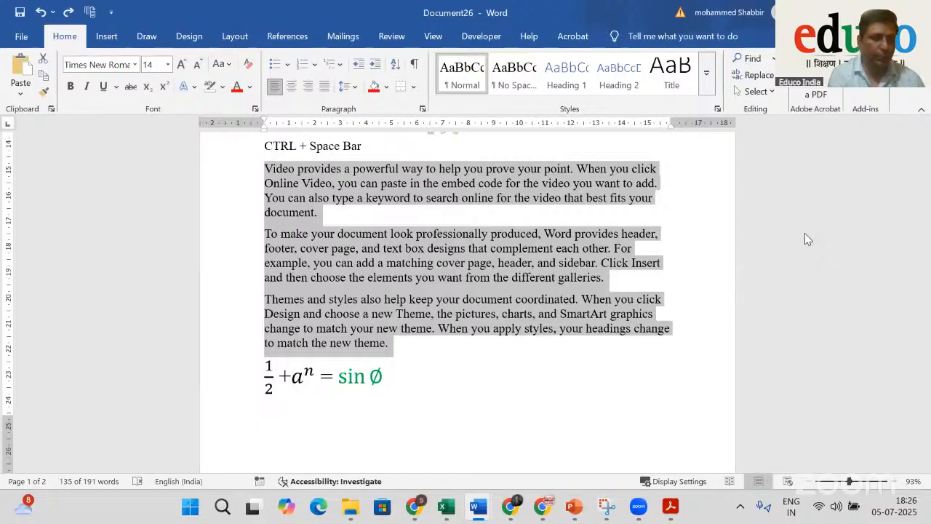
pyautogui.hotkey('ctrl', '2')
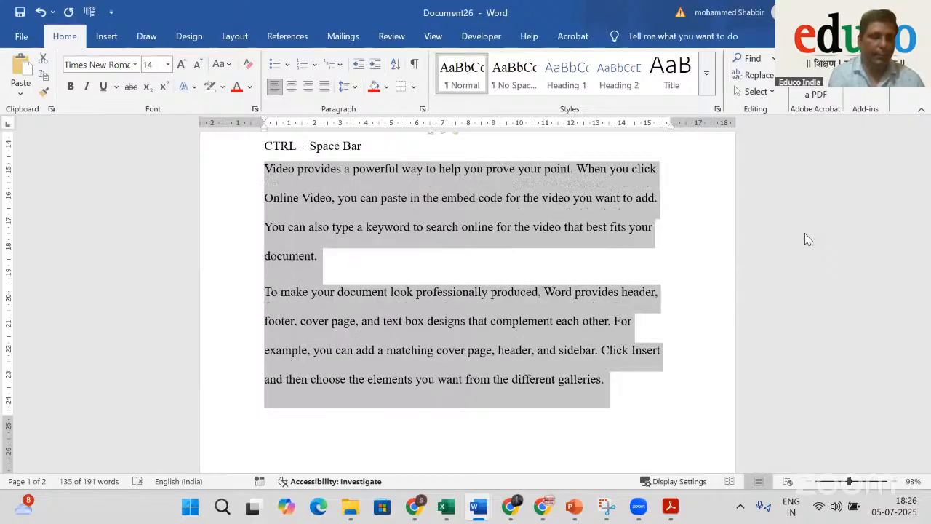
pyautogui.hotkey('ctrl', '1')
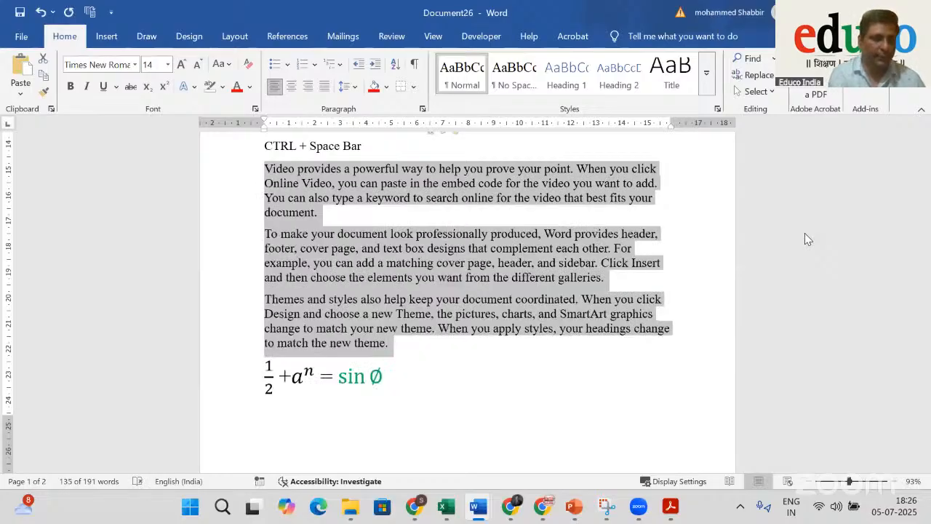
pyautogui.hotkey('ctrl', '2')
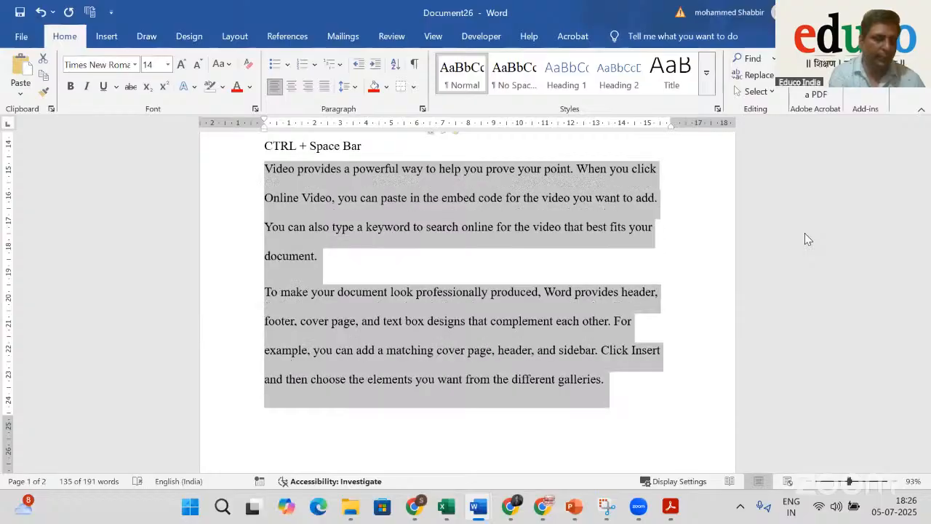
pyautogui.hotkey('ctrl', '1')
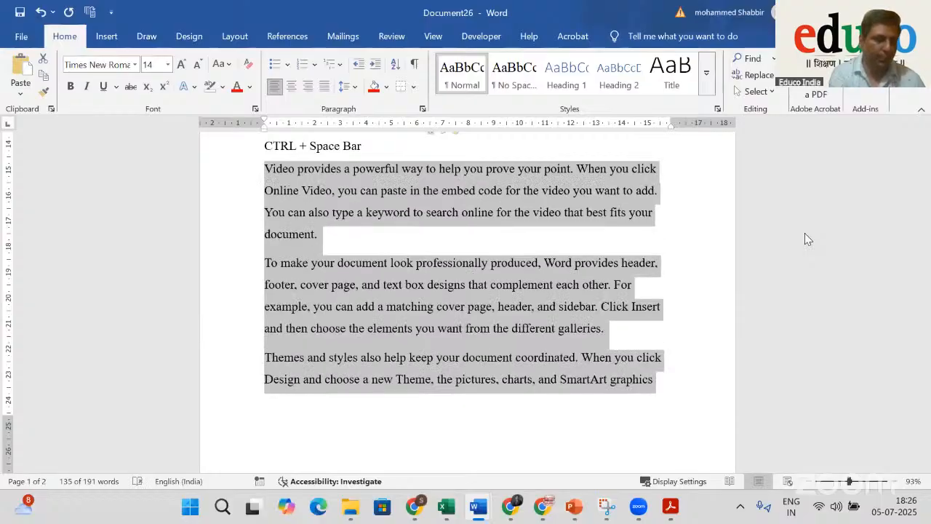
pyautogui.hotkey('ctrl', '1')
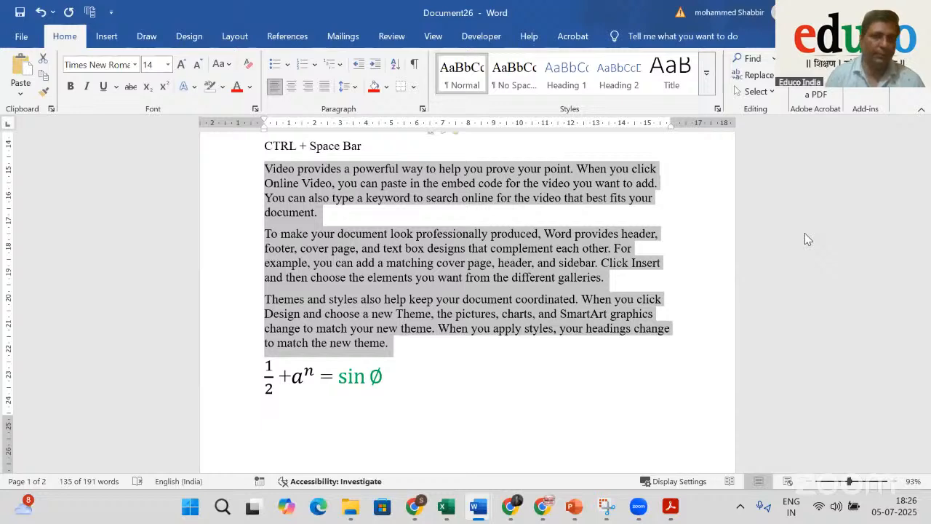
pyautogui.click(489, 334)
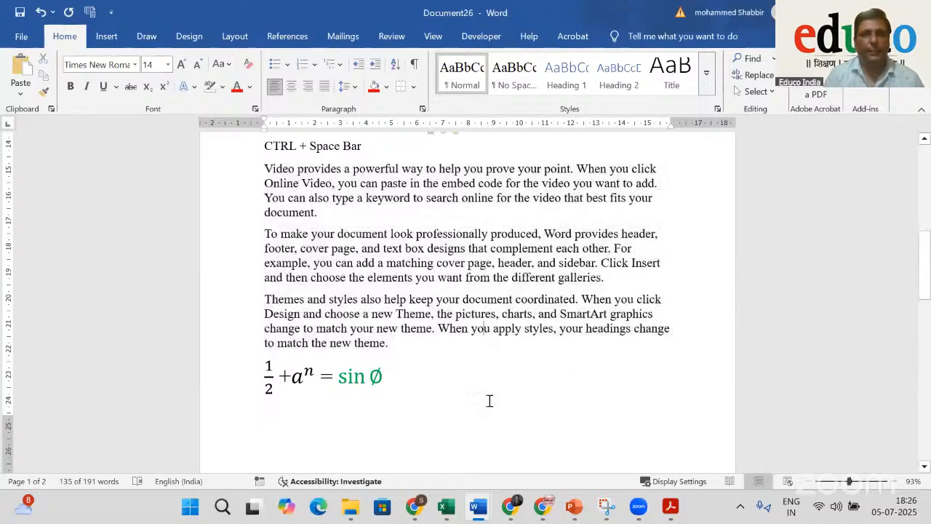
# Write the shortcut notes "CTL +1", "CTRL +2" and "CTRL+5" on separate lines below the equation
pyautogui.click(426, 377)
pyautogui.hotkey('ctrl', 'Return')
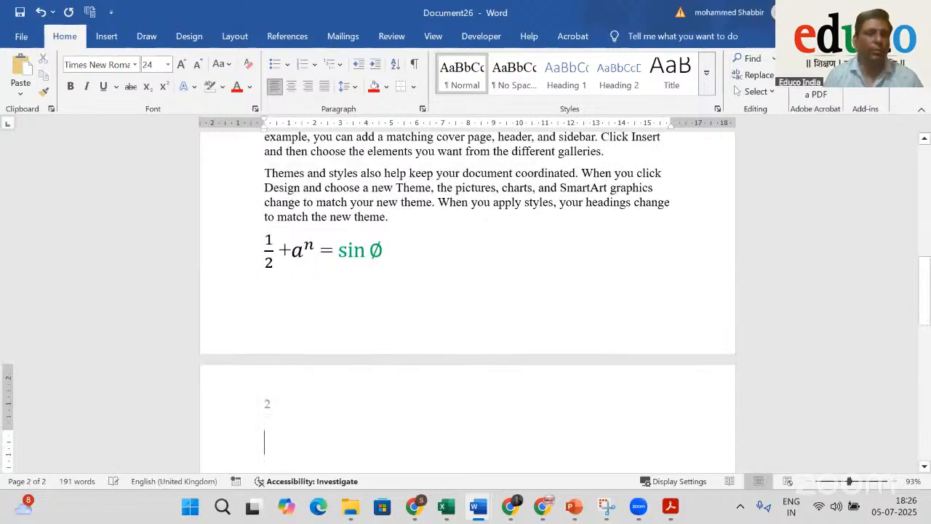
pyautogui.write('CTL ')
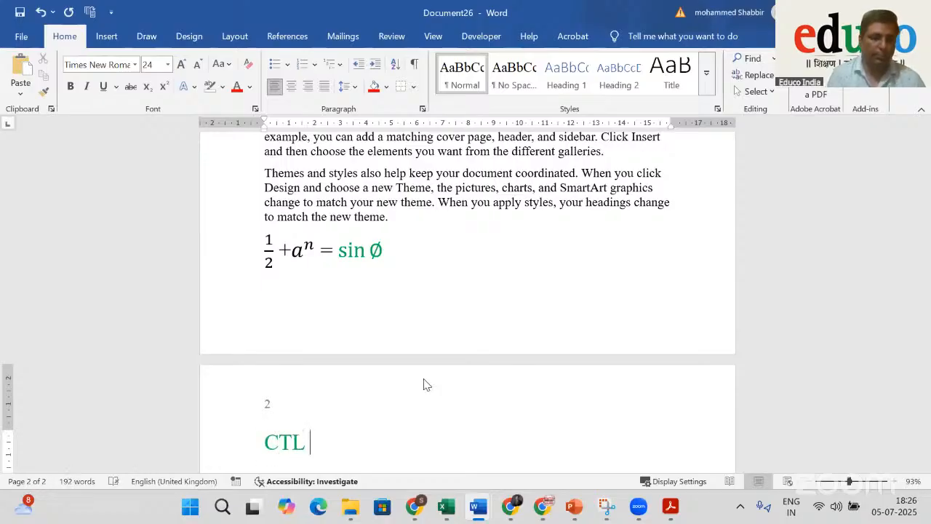
pyautogui.write('+1')
pyautogui.press('Return')
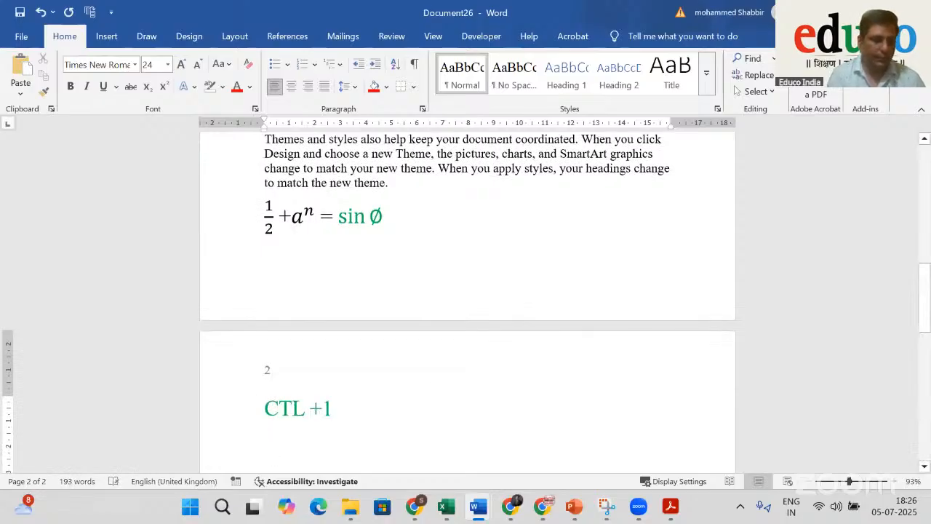
pyautogui.write('CR')
pyautogui.press('BackSpace')
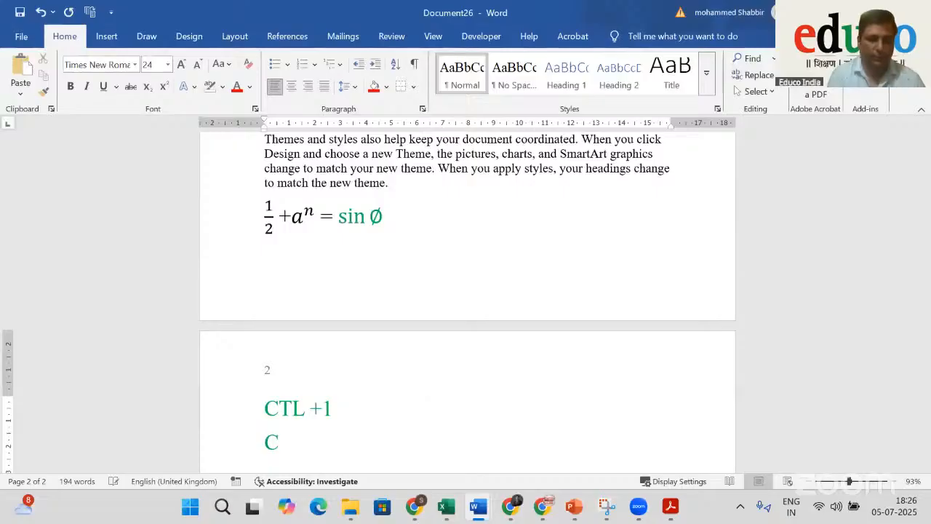
pyautogui.write('TRL +2')
pyautogui.press('Return')
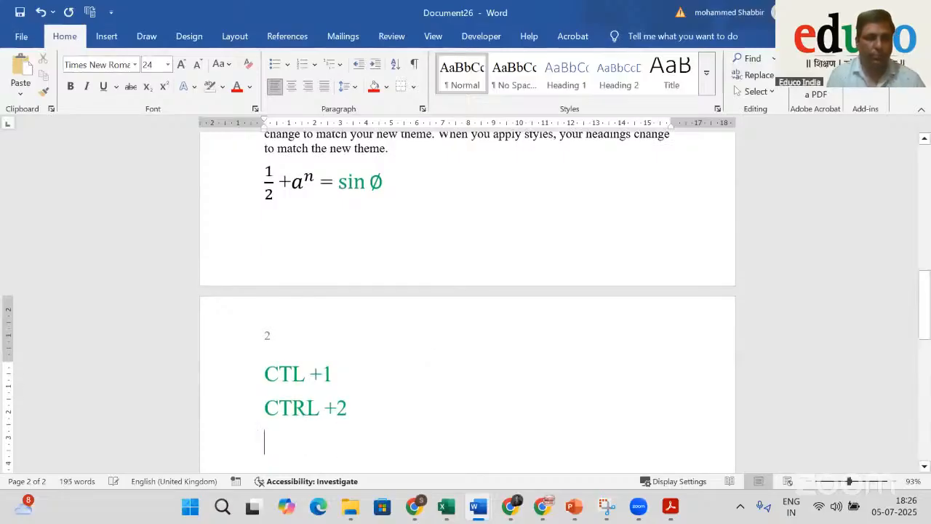
pyautogui.write('CTRL+')
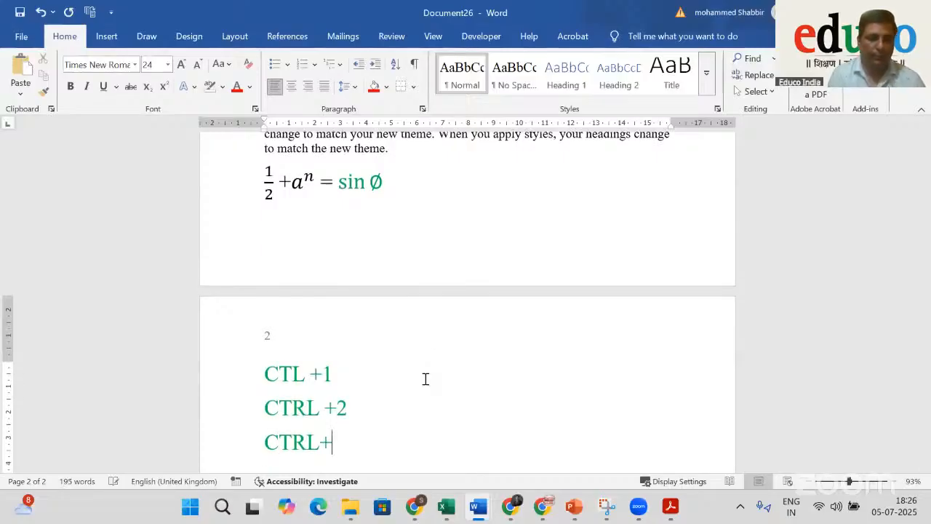
pyautogui.write('5')
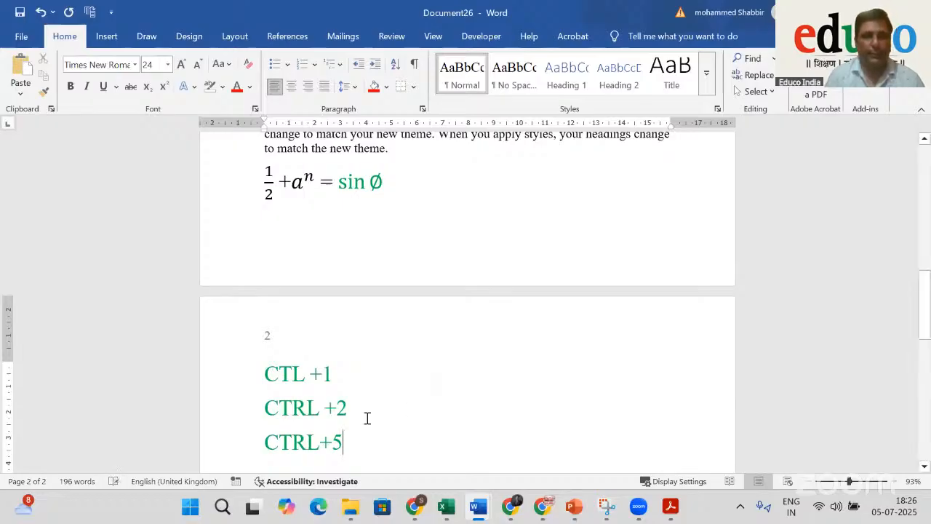
# Apply double and single line spacing in turn to the three body paragraphs, and finish by setting them to 1.5 lines
pyautogui.scroll(2, 420, 284)
pyautogui.scroll(2, 396, 268)
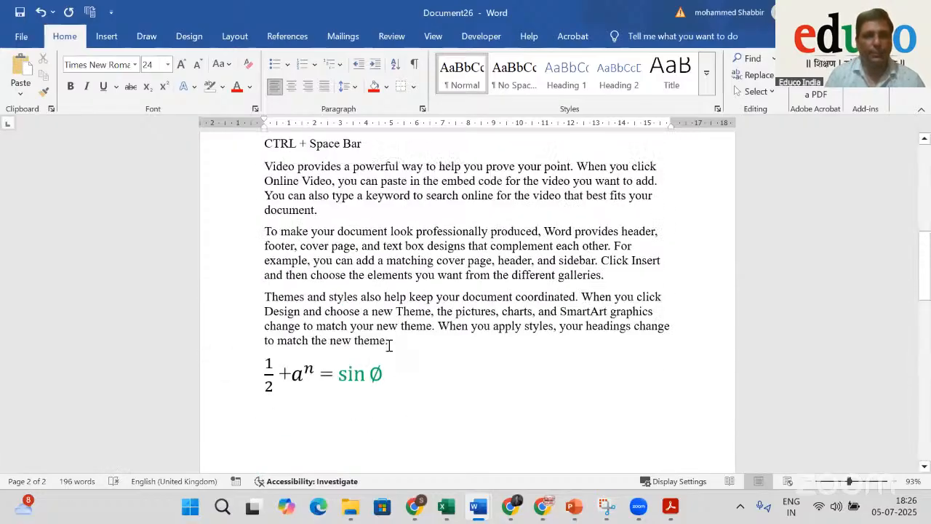
pyautogui.click(388, 341)
pyautogui.keyDown('shift'); pyautogui.click(257, 172); pyautogui.keyUp('shift')
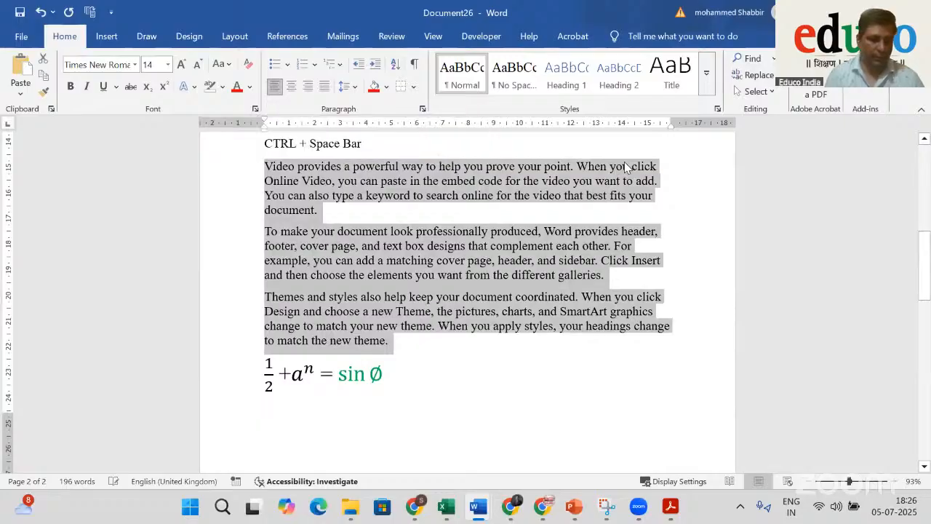
pyautogui.hotkey('ctrl', '2')
pyautogui.hotkey('ctrl', '1')
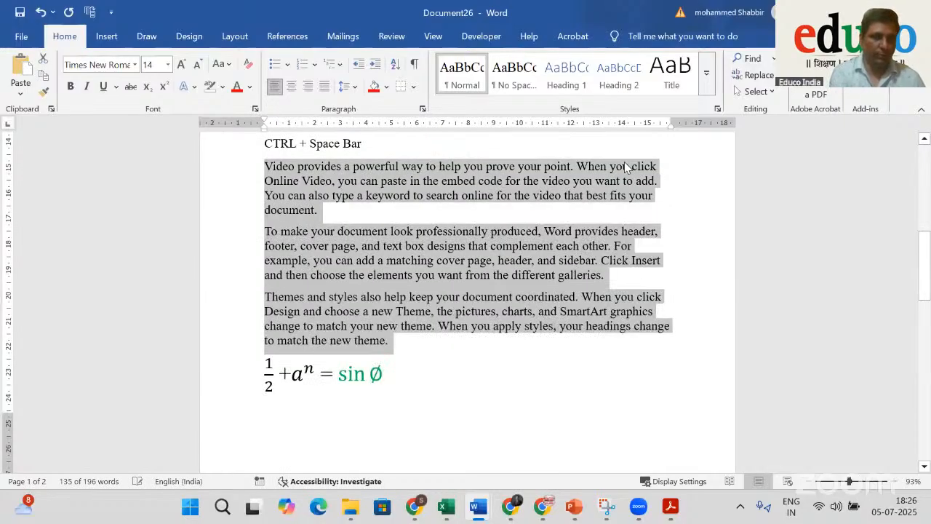
pyautogui.hotkey('ctrl', '5')
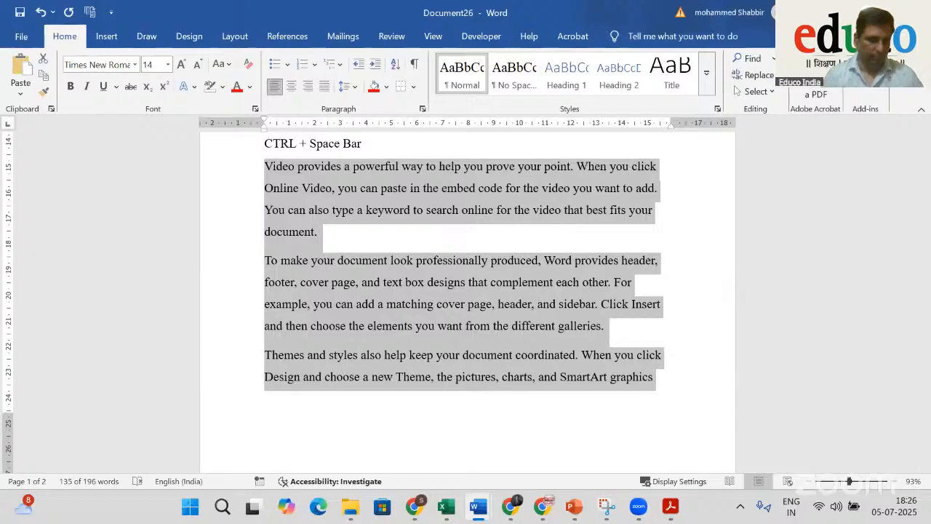
pyautogui.click(393, 326)
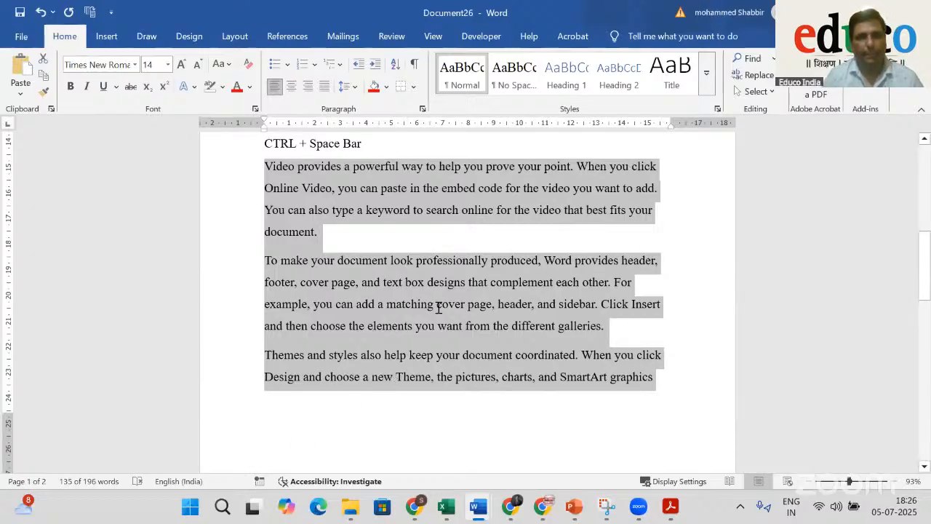
pyautogui.scroll(-4, 524, 310)
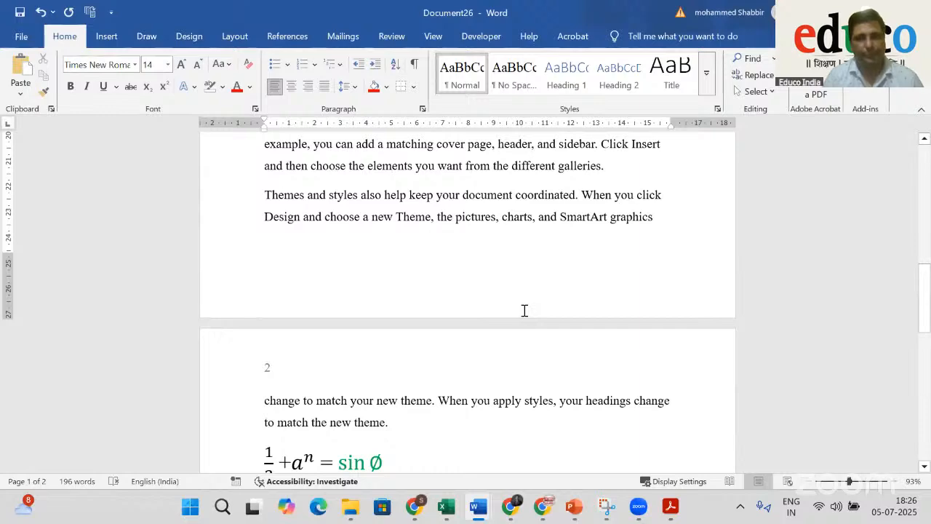
pyautogui.scroll(-11, 523, 311)
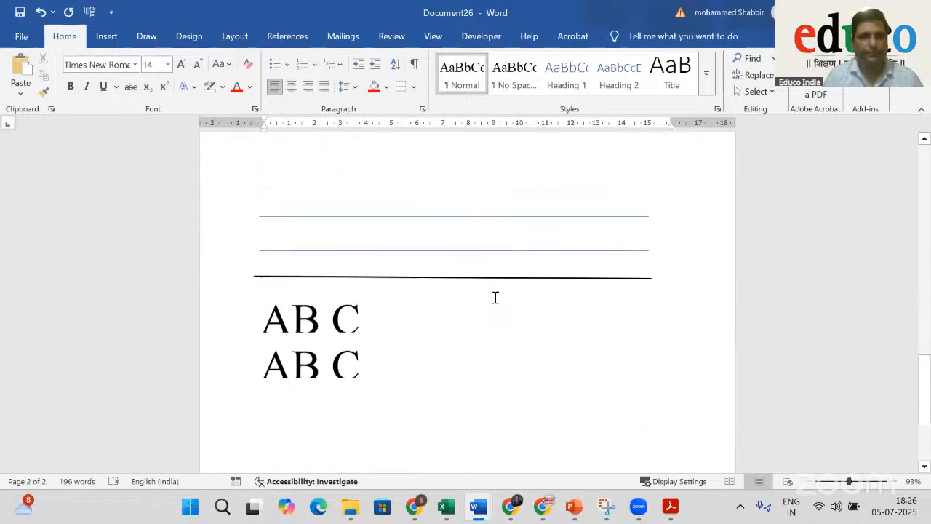
pyautogui.scroll(9, 495, 298)
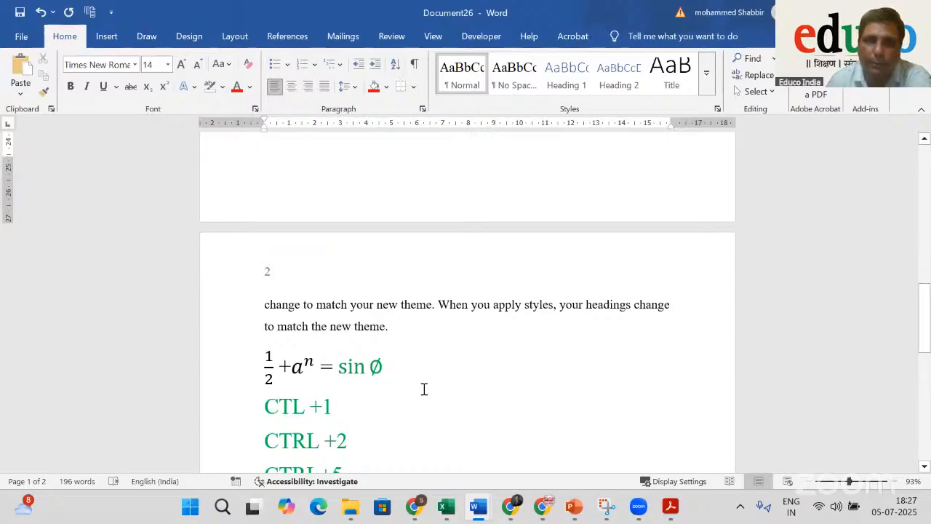
# Look through Document26 from the Educo exam heading and numbered questions down to the body paragraphs
pyautogui.scroll(5, 536, 340)
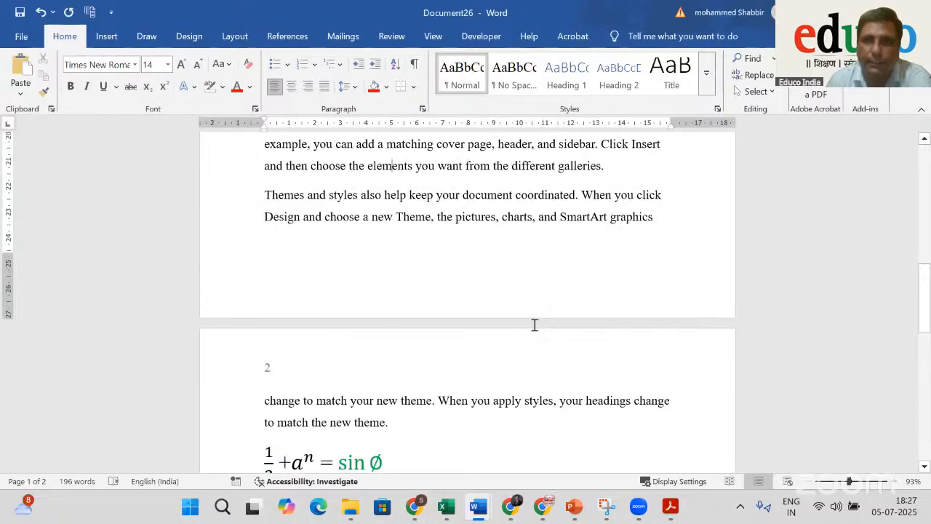
pyautogui.scroll(8, 536, 325)
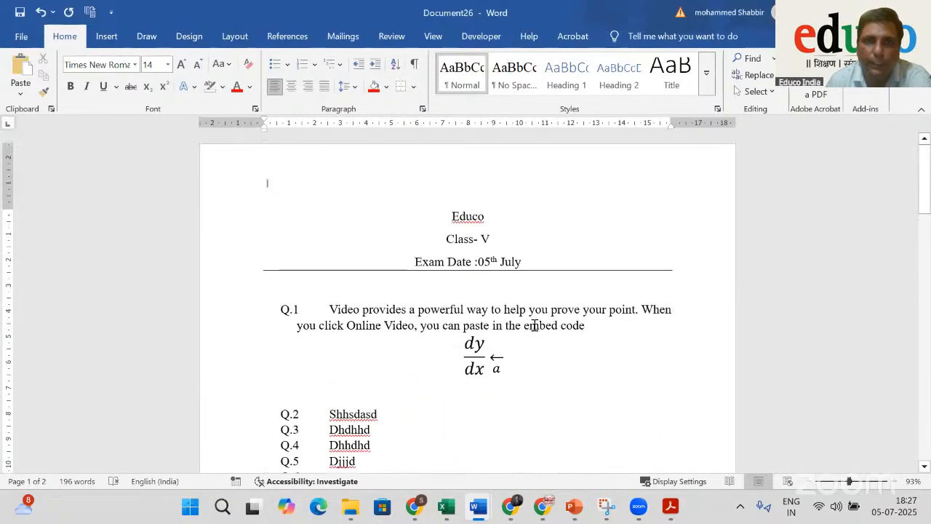
pyautogui.click(330, 309)
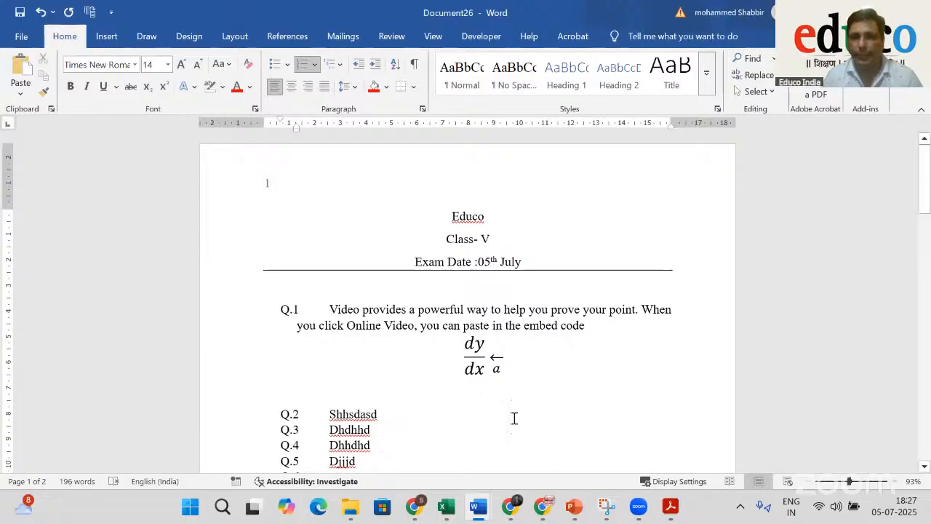
pyautogui.scroll(-2, 517, 404)
pyautogui.scroll(-8, 517, 403)
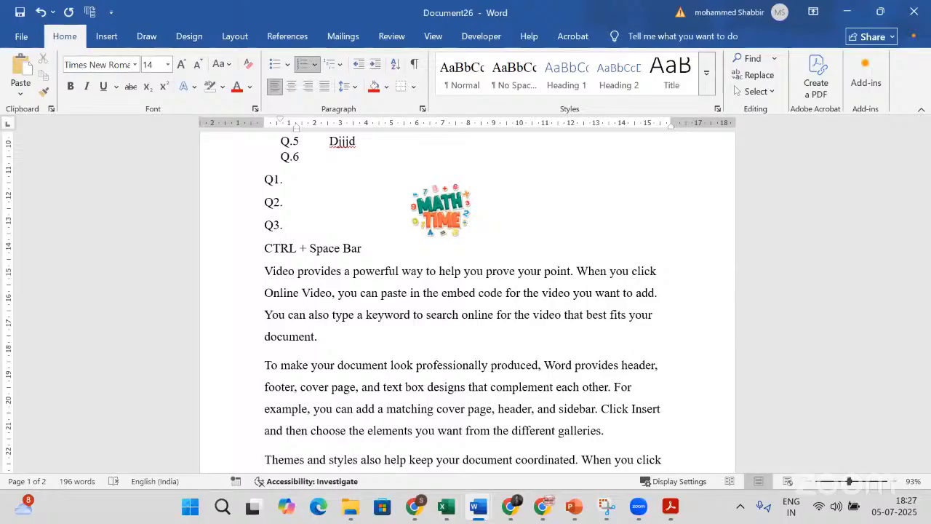
pyautogui.scroll(5, 480, 379)
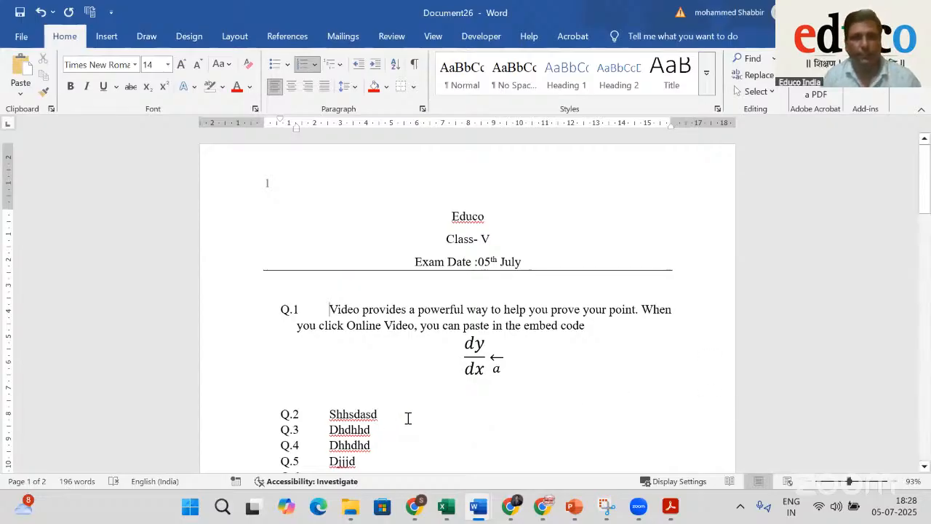
pyautogui.scroll(-4, 408, 418)
pyautogui.scroll(-2, 410, 417)
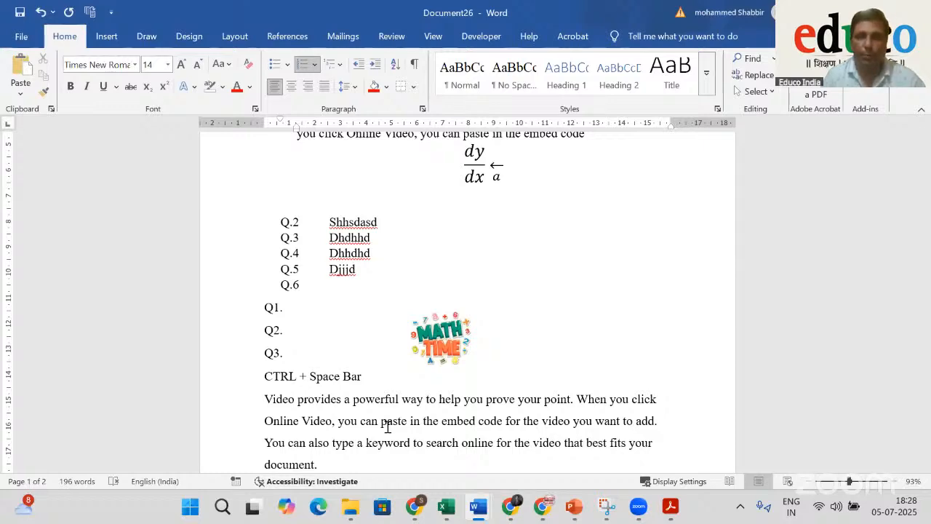
pyautogui.scroll(-3, 451, 402)
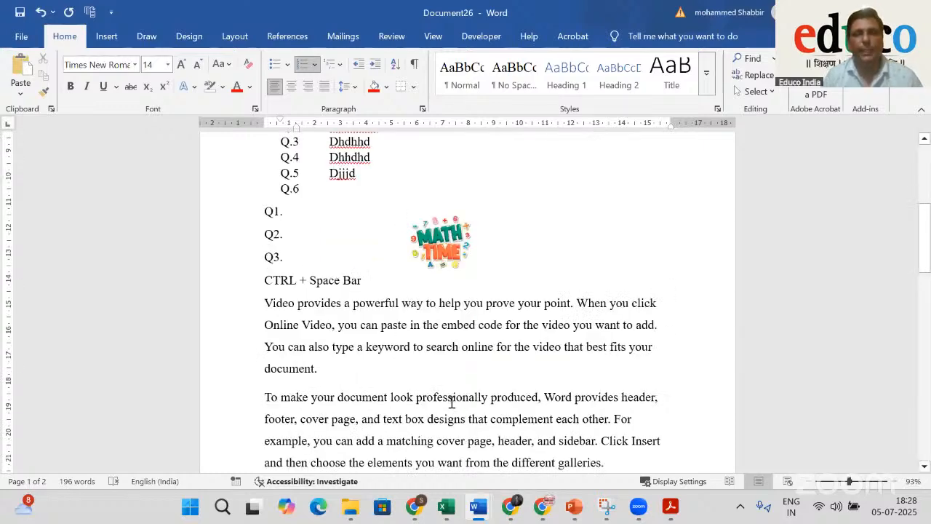
pyautogui.scroll(9, 452, 403)
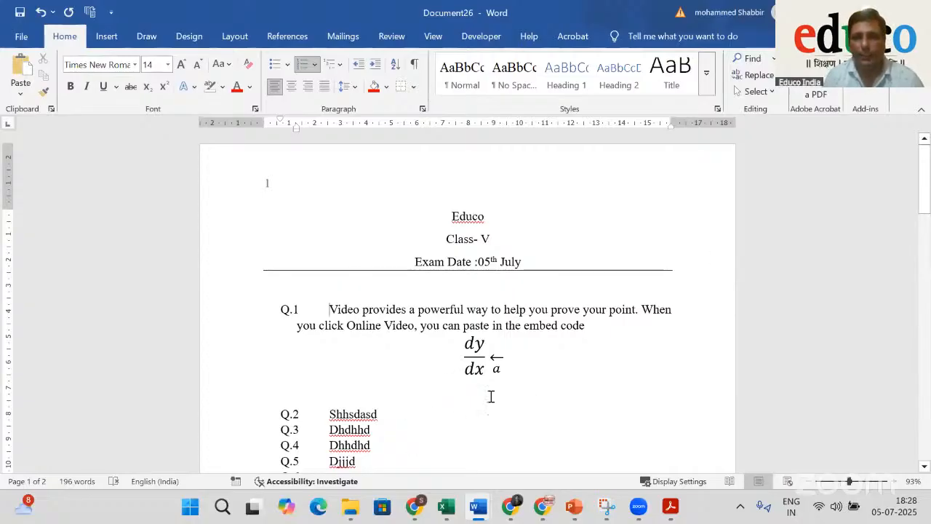
# Open the list of recoverable unsaved documents from the document management options
pyautogui.click(19, 41)
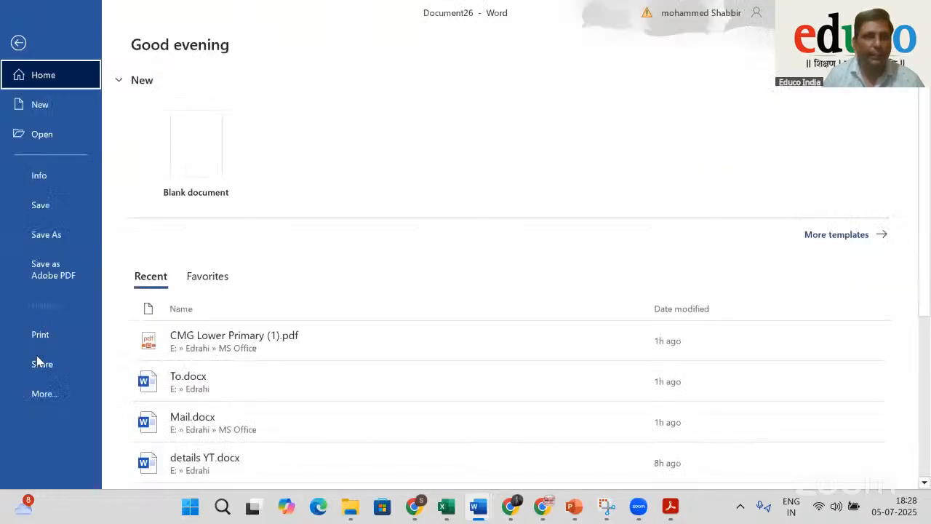
pyautogui.click(52, 182)
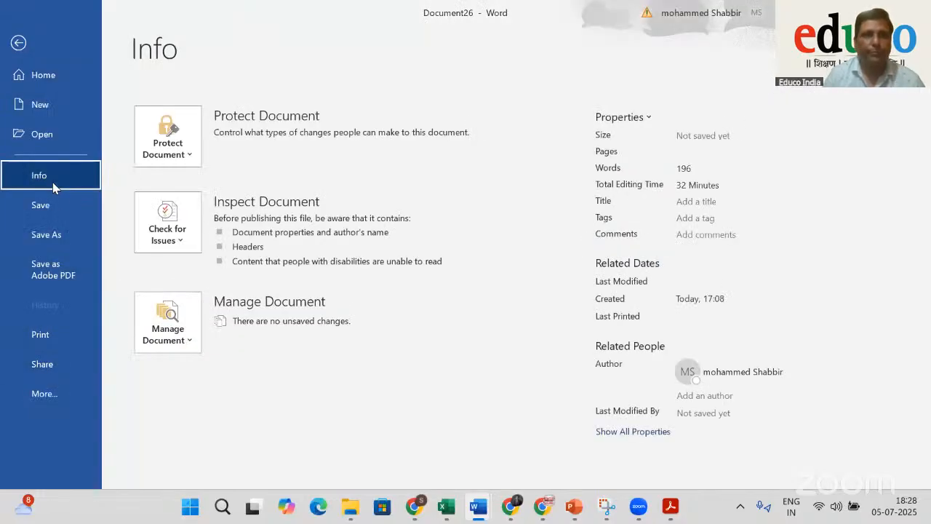
pyautogui.click(178, 341)
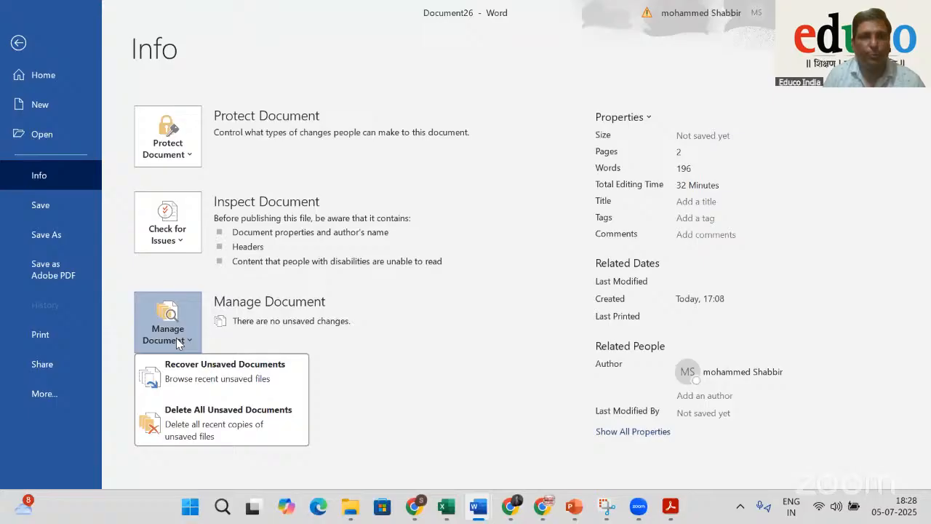
pyautogui.click(216, 371)
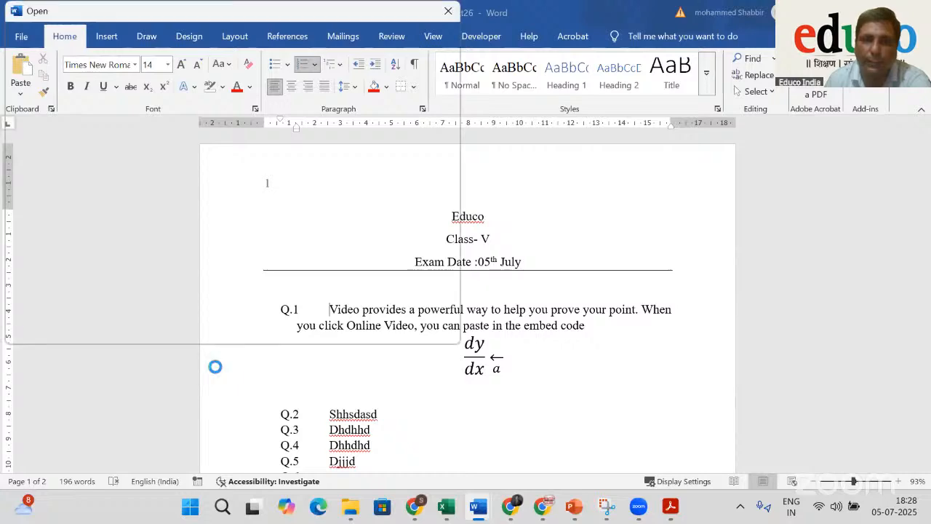
# Examine the AutoRecovery and unsaved .asd files in the recovery list, along with their modification dates
pyautogui.scroll(-8, 259, 216)
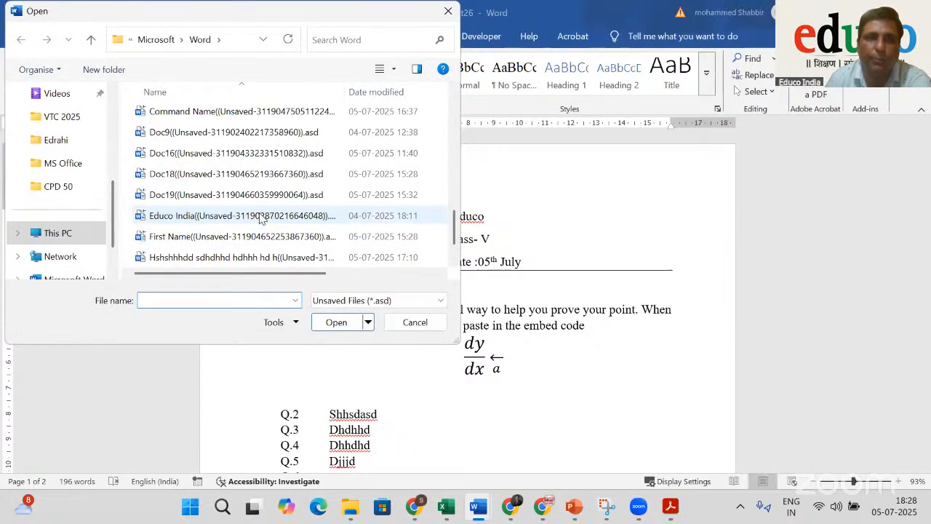
pyautogui.scroll(10, 260, 218)
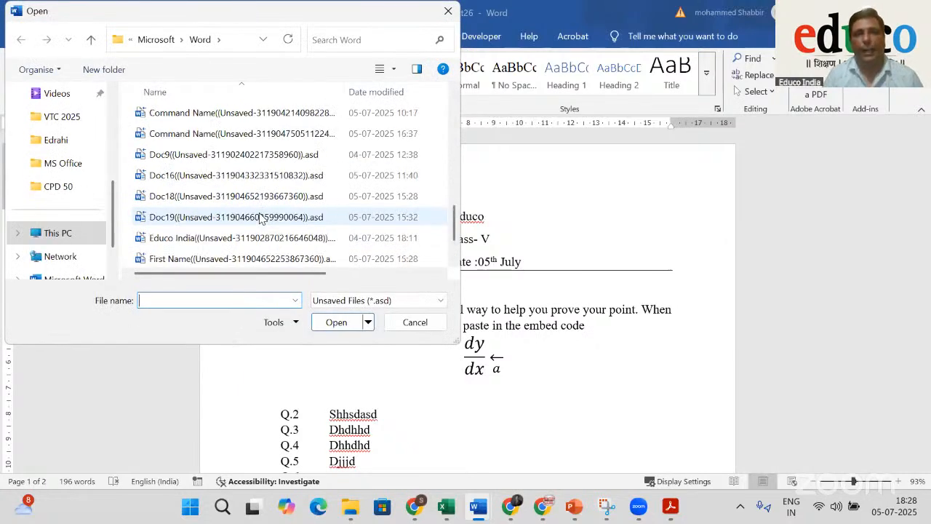
pyautogui.scroll(2, 385, 193)
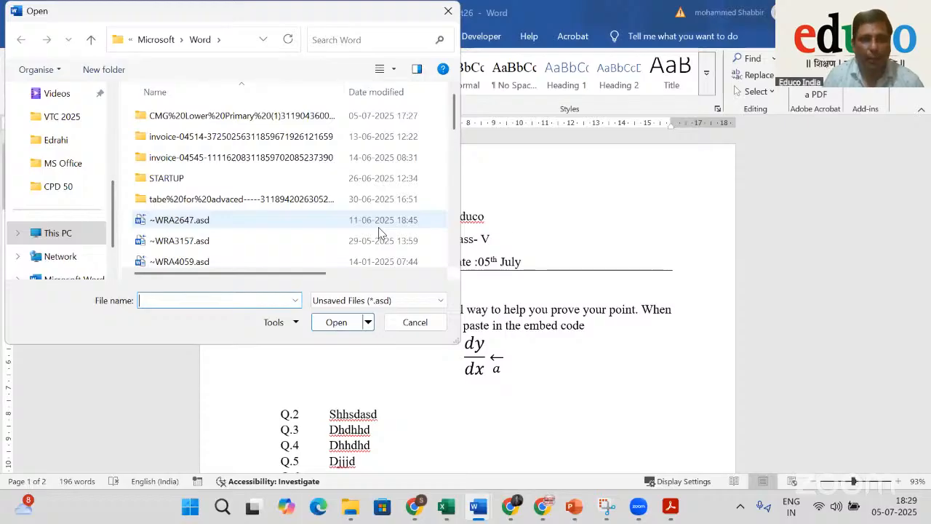
pyautogui.scroll(-1, 378, 227)
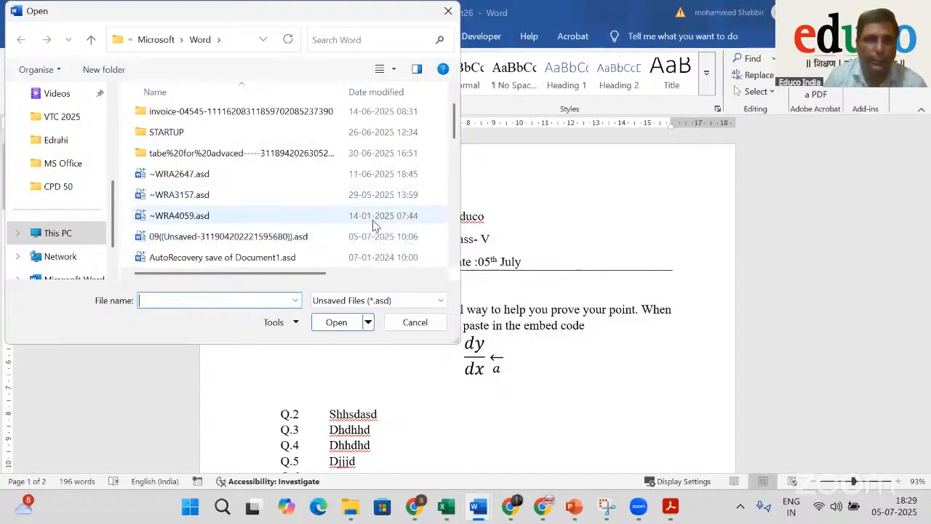
pyautogui.scroll(-5, 371, 218)
pyautogui.scroll(-1, 373, 226)
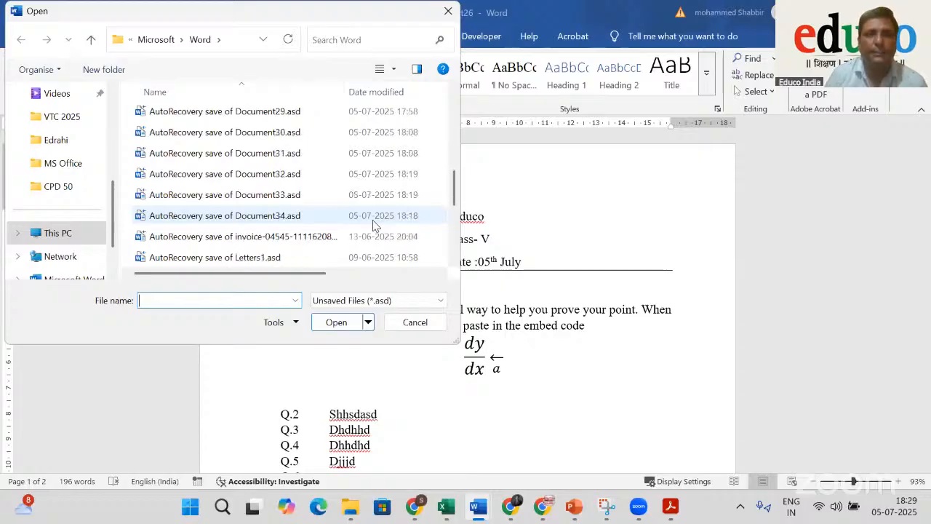
pyautogui.scroll(-1, 350, 247)
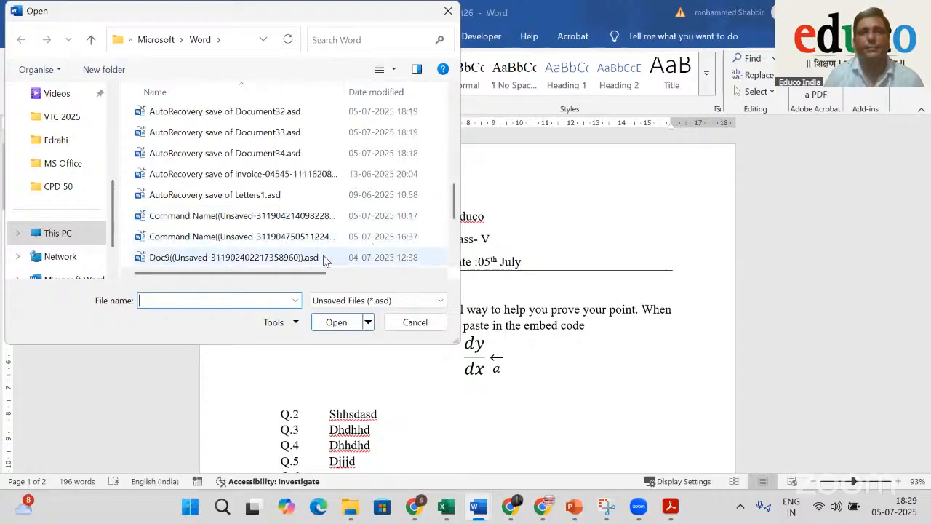
pyautogui.scroll(-1, 363, 211)
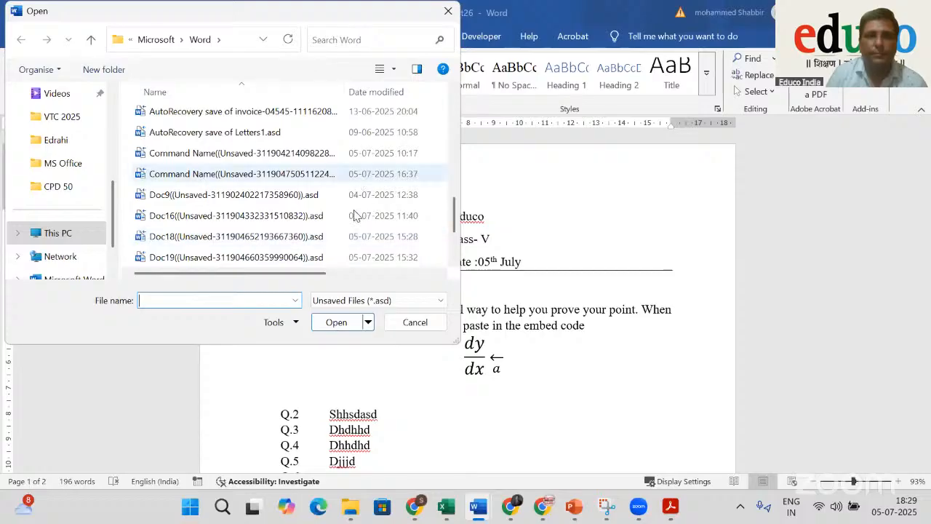
pyautogui.scroll(-2, 352, 241)
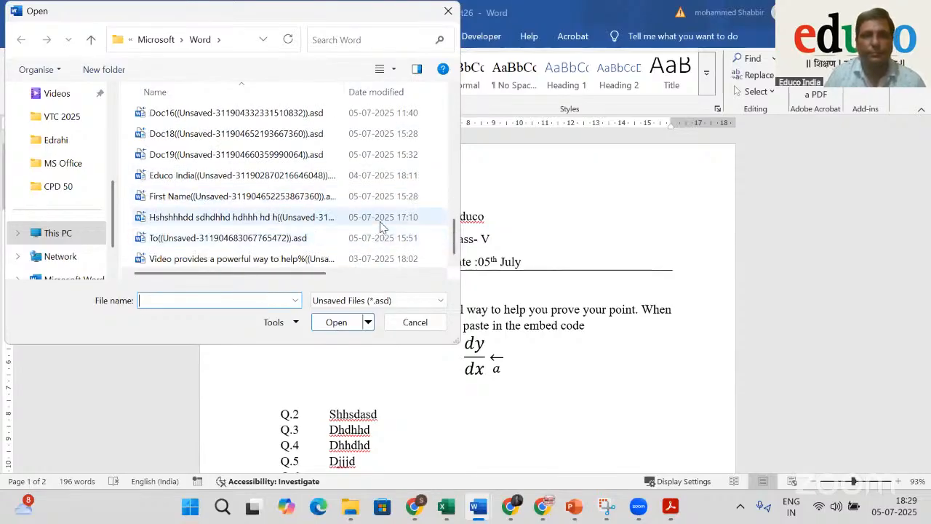
pyautogui.scroll(1, 378, 227)
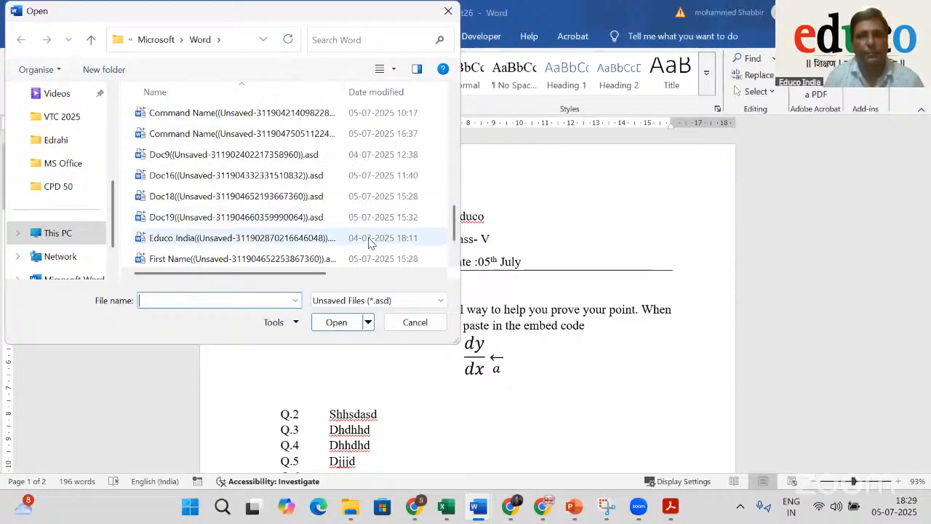
pyautogui.click(371, 240)
pyautogui.click(338, 322)
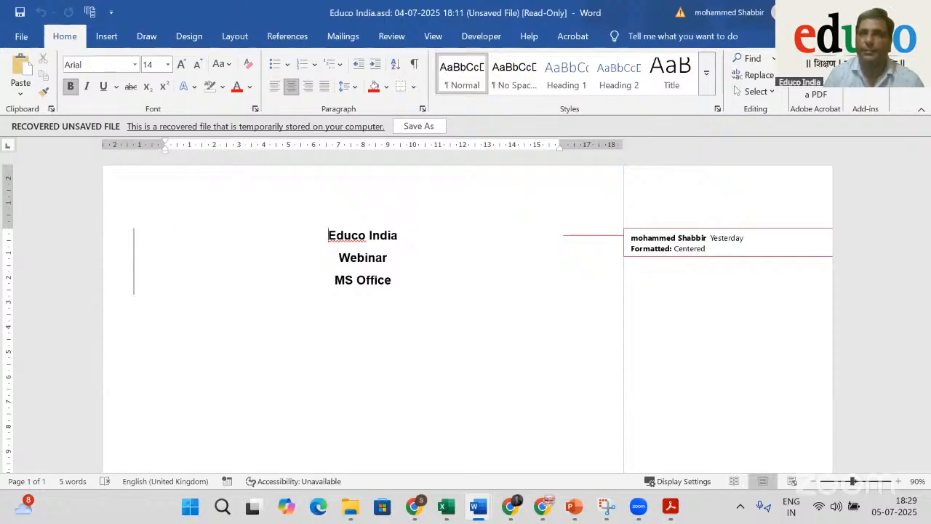
pyautogui.click(914, 13)
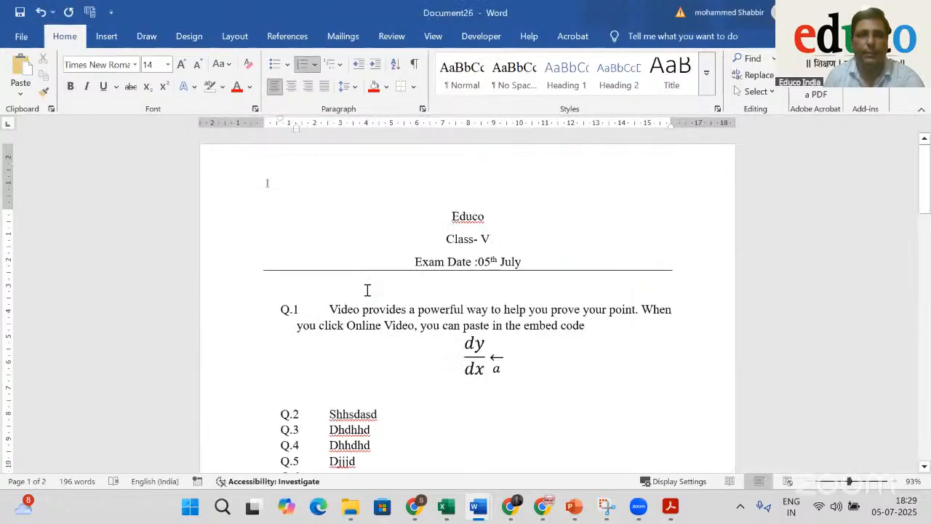